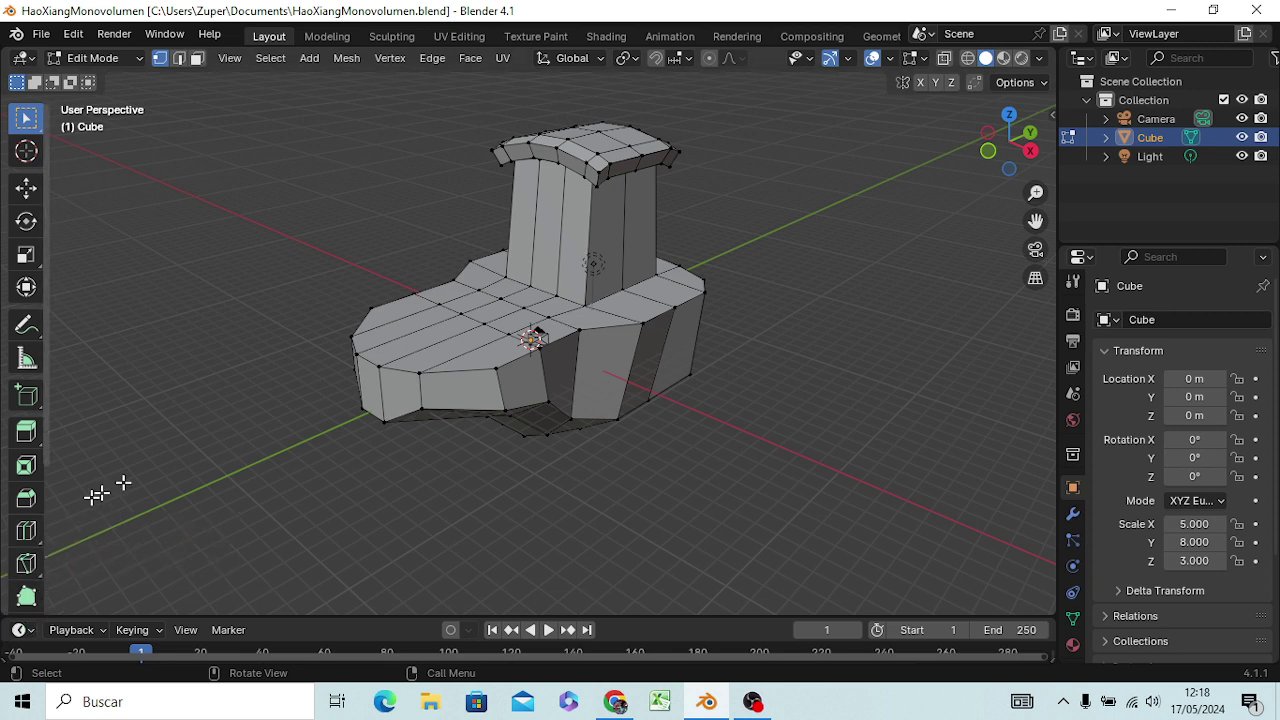
- Add an edge loop around the chimney, slid up to sit just below its cap
mouse_move(632, 533)
middle_mouse_down()
mouse_move(810, 215)
mouse_move(545, 460)
mouse_move(715, 506)
mouse_move(601, 513)
middle_mouse_up()
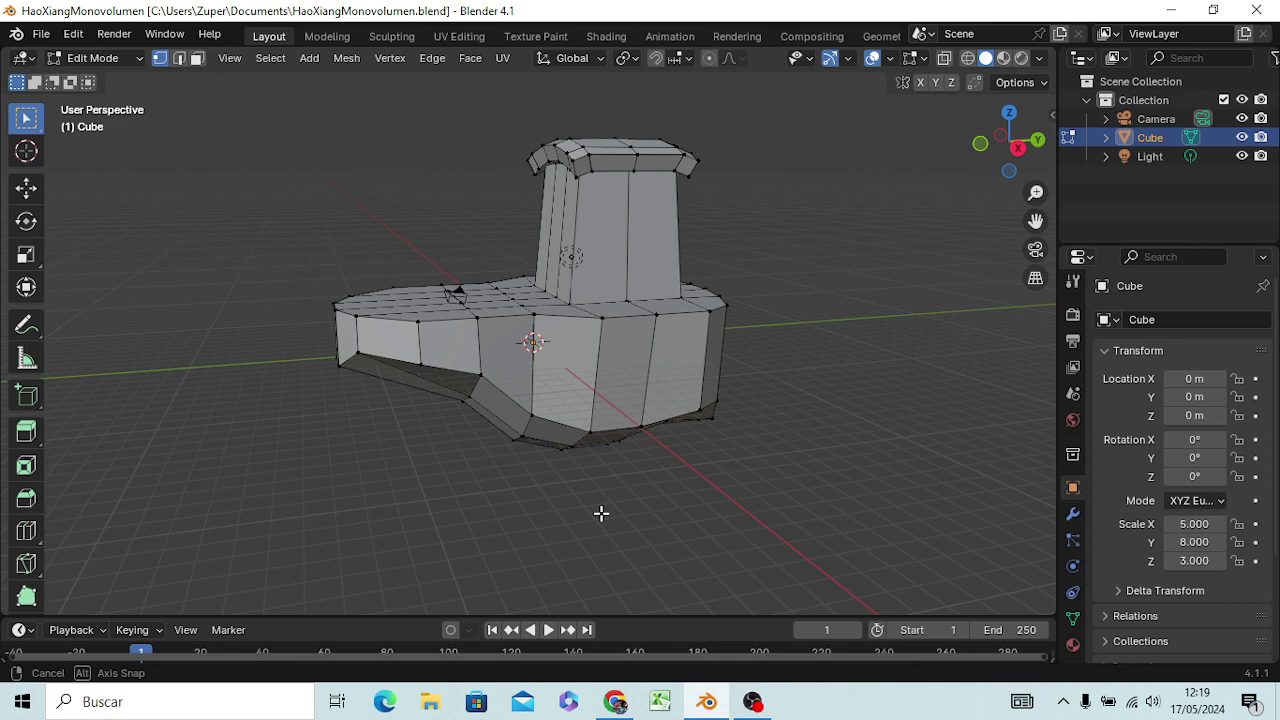
mouse_move(601, 513)
middle_mouse_down()
mouse_move(722, 497)
mouse_move(794, 460)
mouse_move(574, 491)
mouse_move(530, 513)
mouse_move(520, 537)
mouse_move(729, 603)
mouse_move(760, 580)
mouse_move(755, 535)
mouse_move(486, 491)
mouse_move(665, 550)
mouse_move(689, 486)
mouse_move(591, 501)
middle_mouse_up()
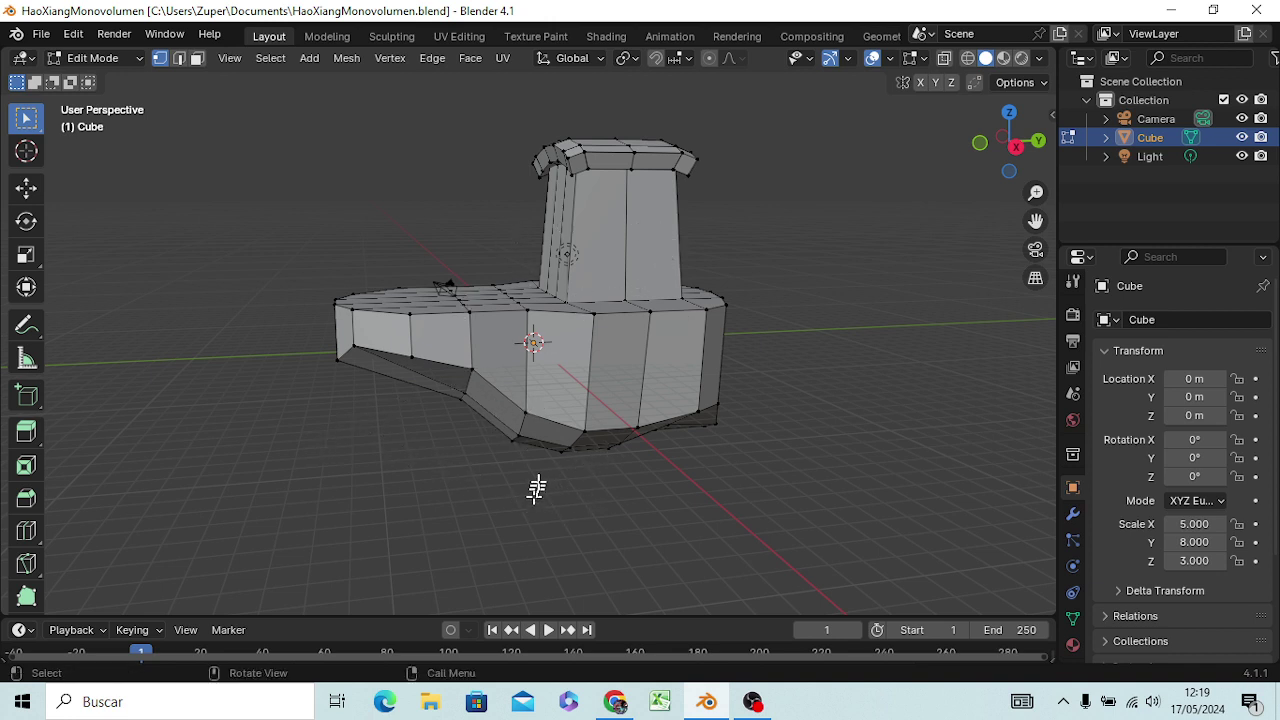
mouse_move(549, 466)
middle_mouse_down()
mouse_move(543, 486)
mouse_move(823, 491)
mouse_move(681, 541)
mouse_move(443, 443)
mouse_move(480, 491)
mouse_move(566, 489)
middle_mouse_up()
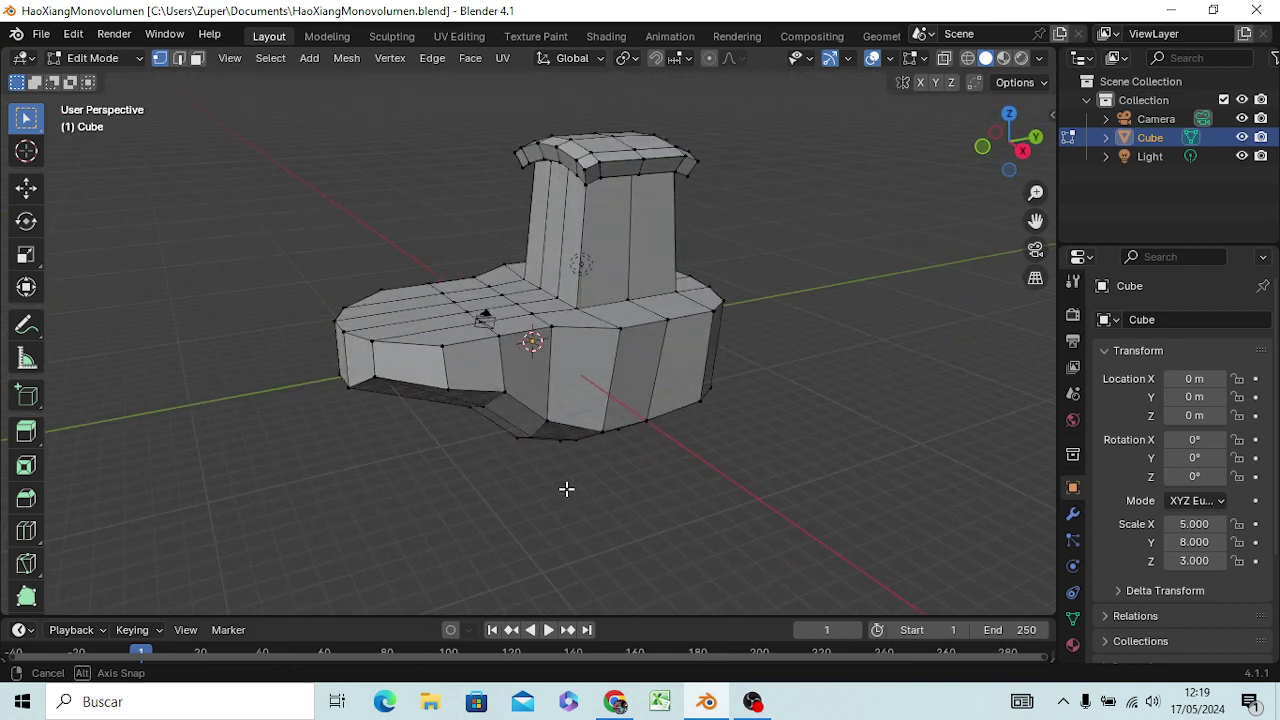
mouse_move(566, 489)
middle_mouse_down()
mouse_move(646, 500)
mouse_move(734, 471)
middle_mouse_up()
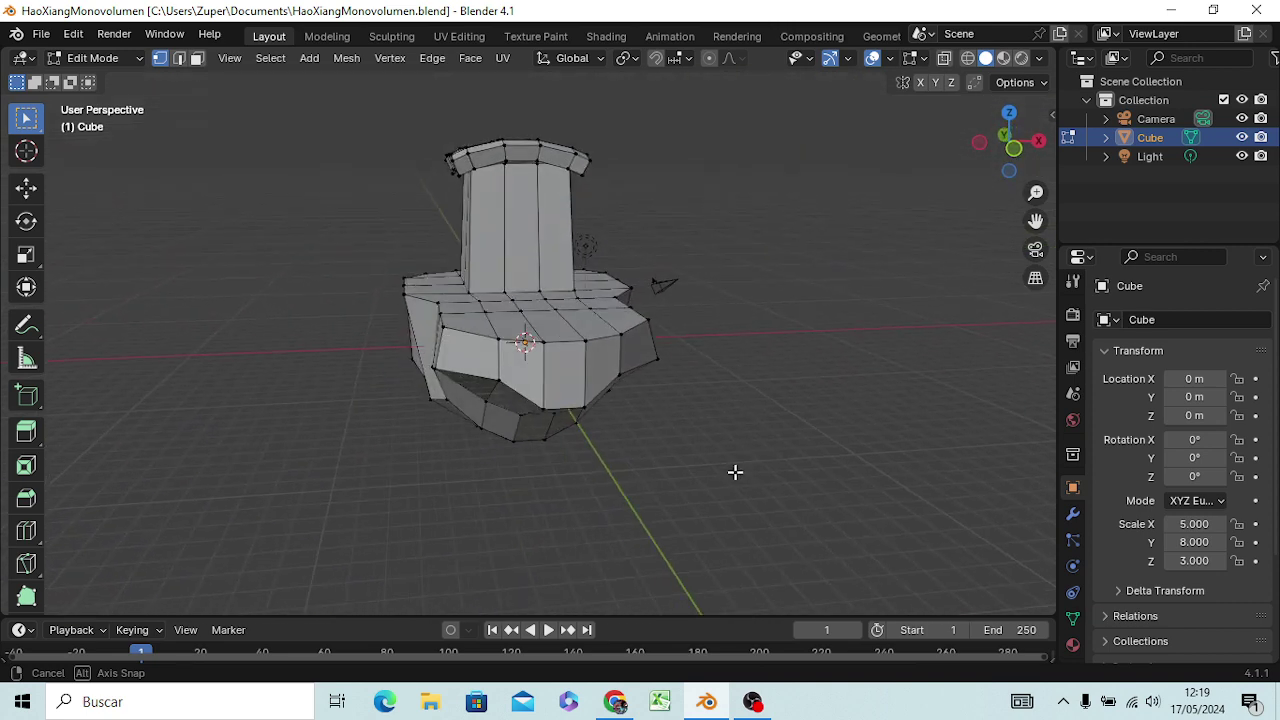
mouse_move(700, 403)
middle_mouse_down()
mouse_move(703, 457)
mouse_move(534, 520)
mouse_move(513, 478)
mouse_move(671, 429)
mouse_move(660, 428)
middle_mouse_up()
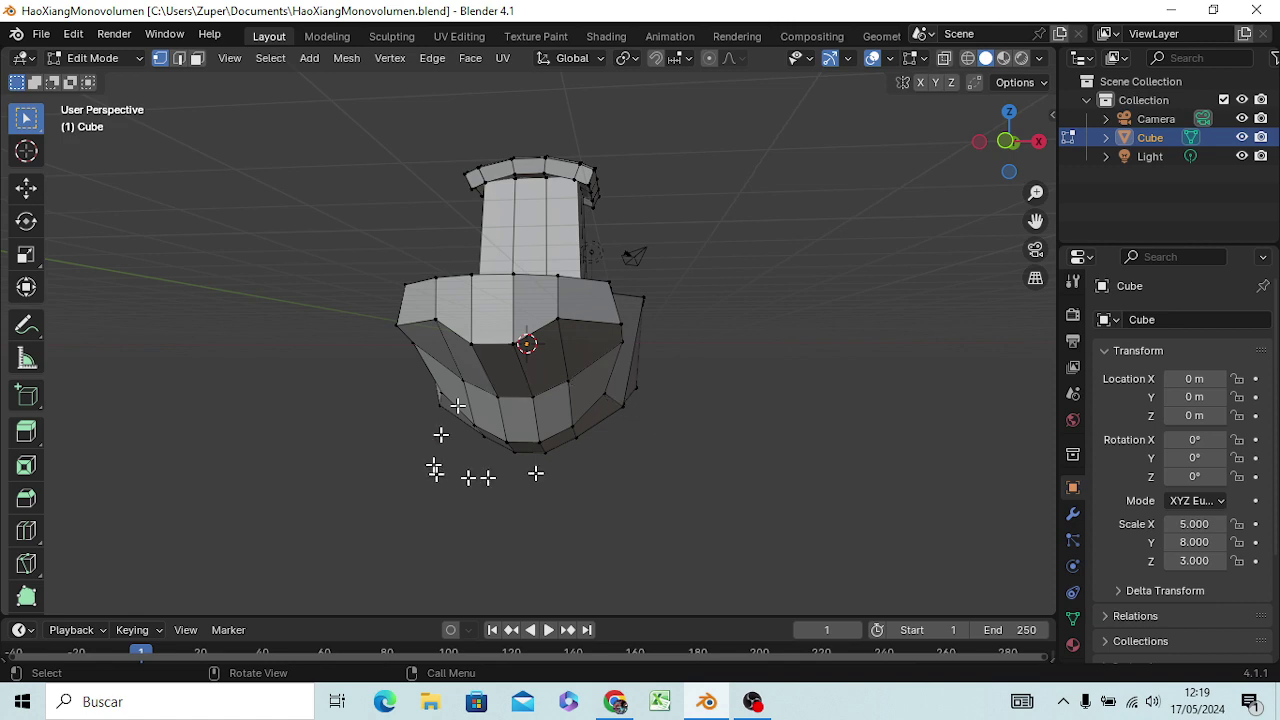
mouse_move(735, 405)
middle_mouse_down()
mouse_move(740, 425)
mouse_move(616, 498)
mouse_move(534, 449)
middle_mouse_up()
scroll(595, 272, "up", 4)
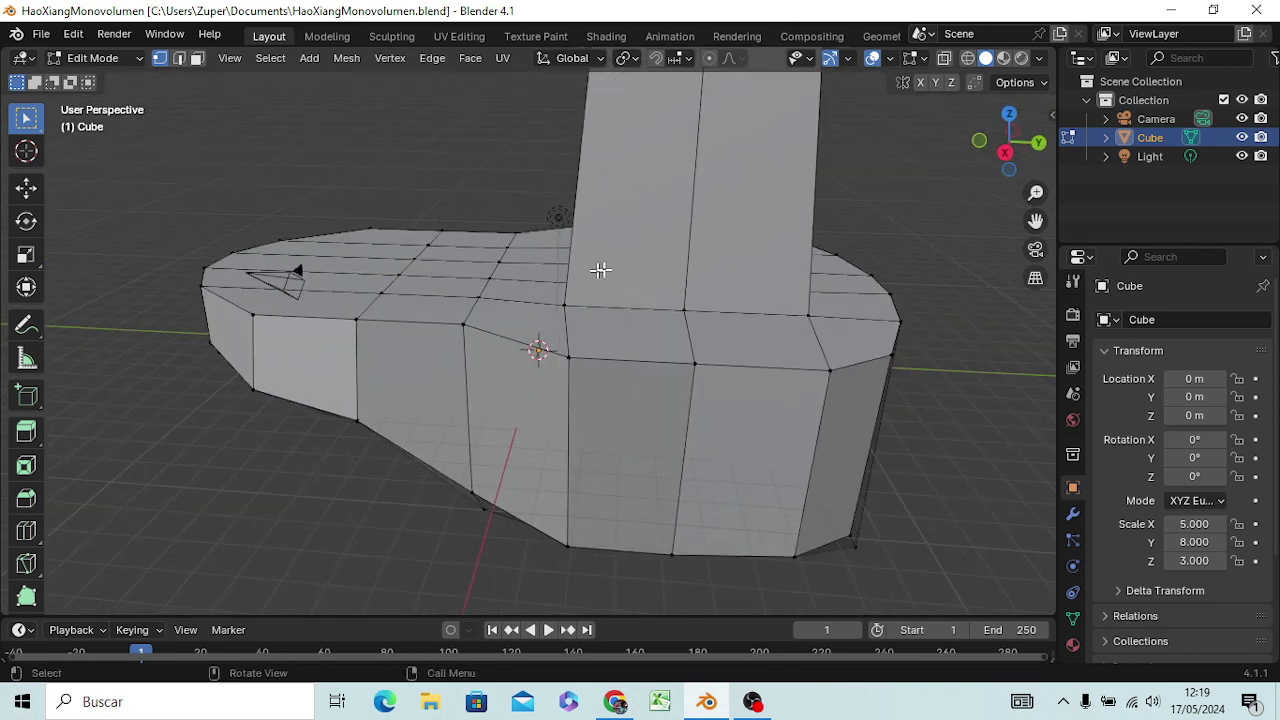
mouse_move(722, 229)
middle_mouse_down()
mouse_move(760, 260)
mouse_move(766, 209)
middle_mouse_up()
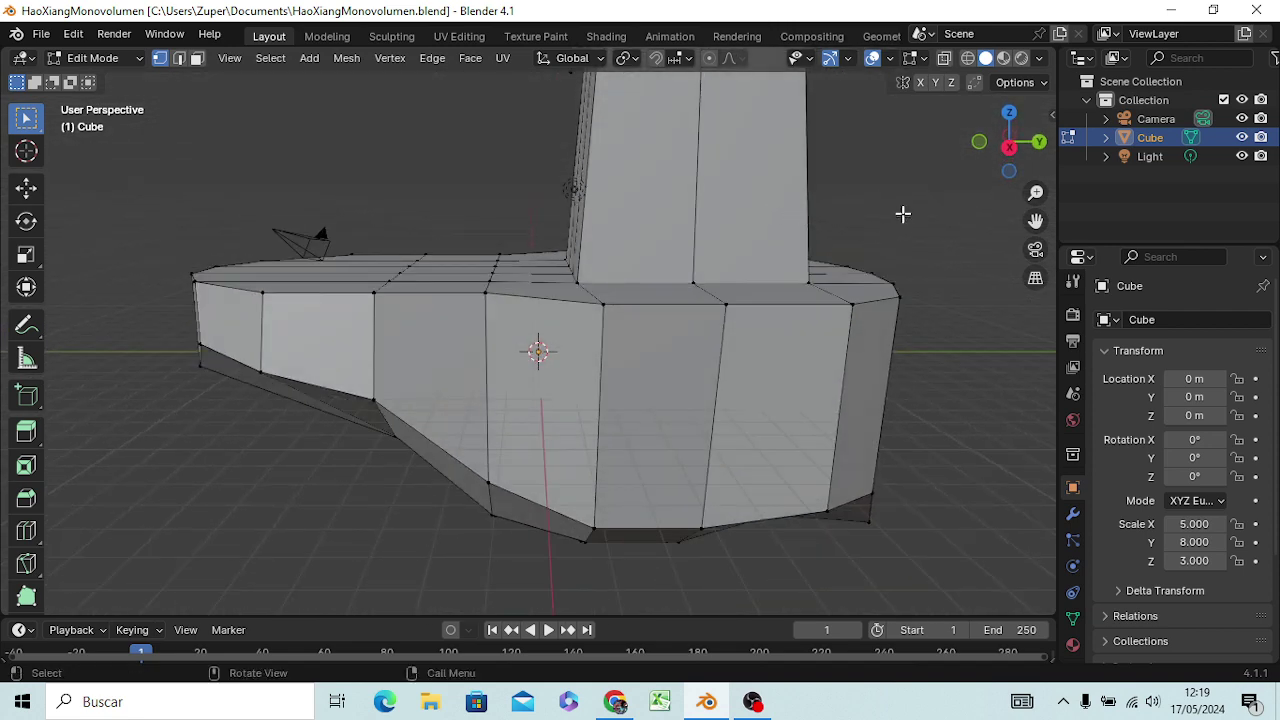
middle_click_drag(903, 210, 769, 336, "shift")
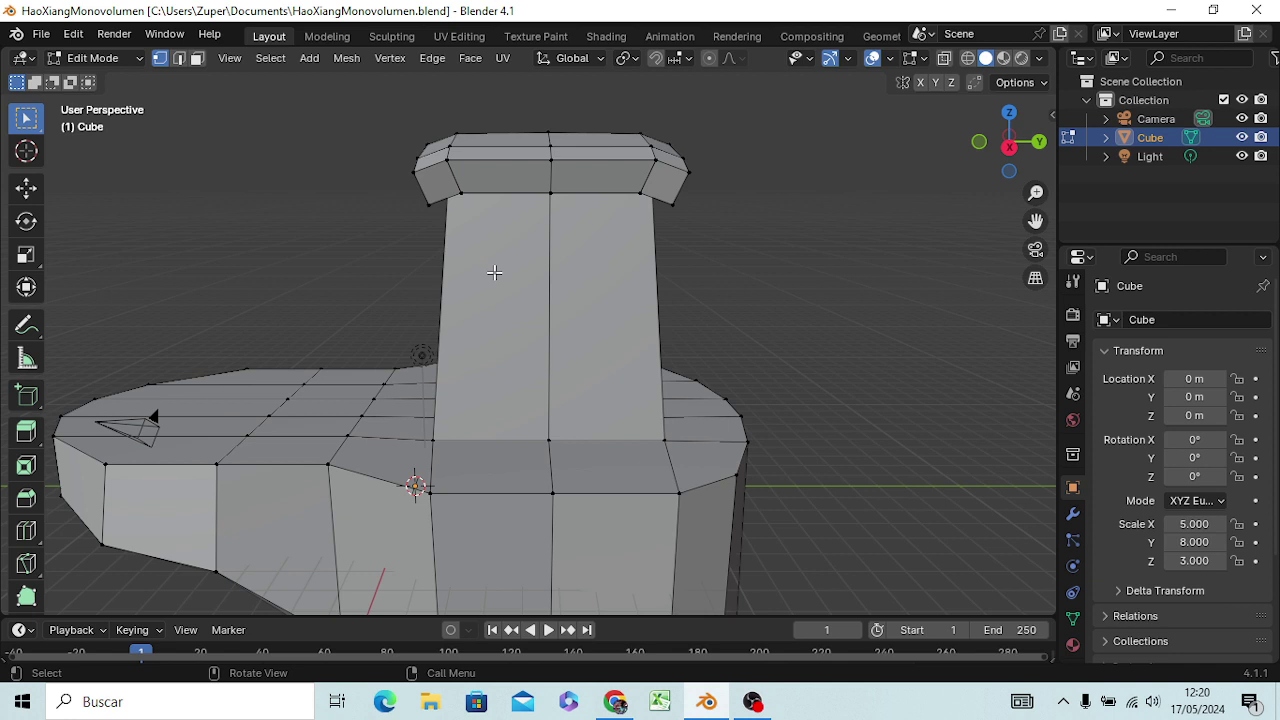
key("ctrl")
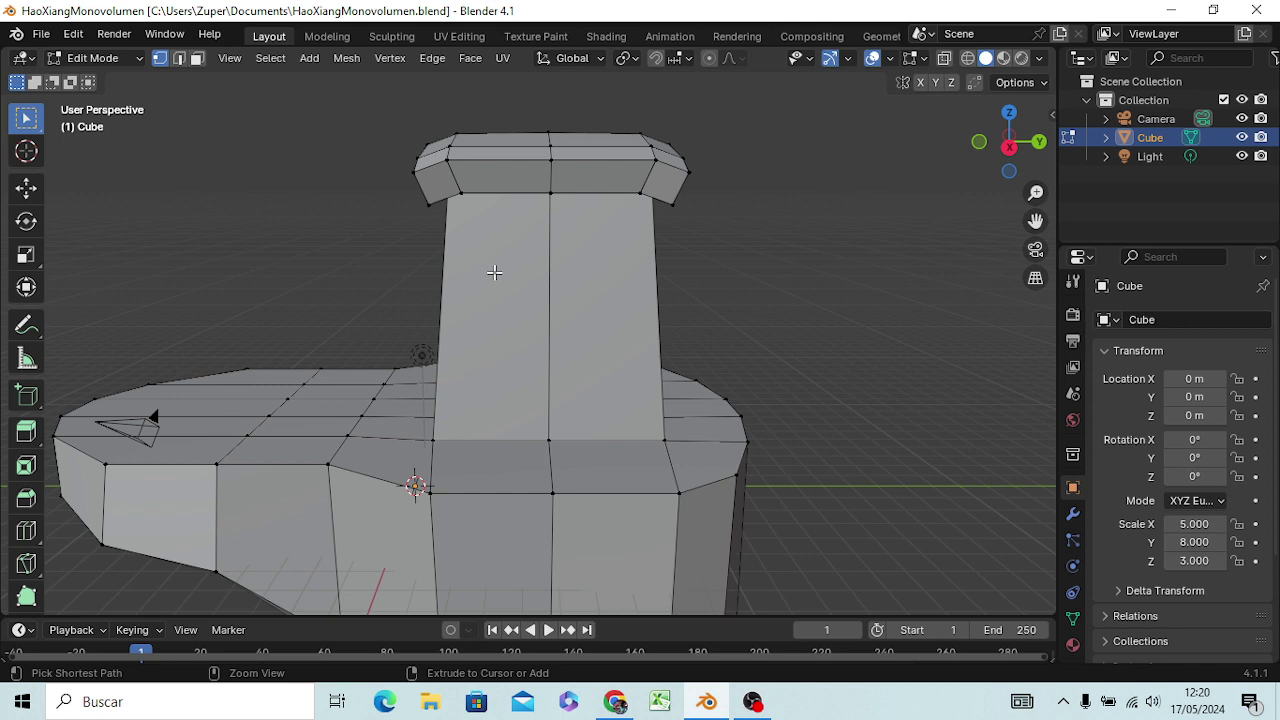
key("ctrl+r")
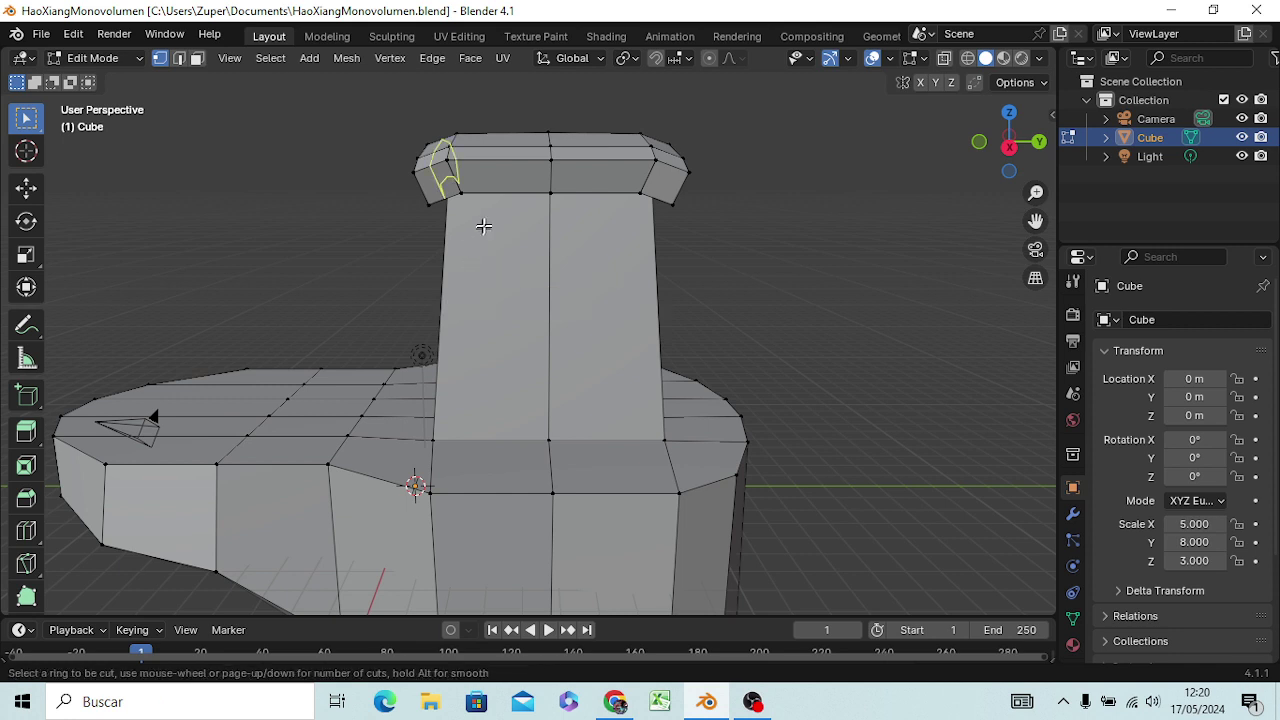
left_click(537, 307)
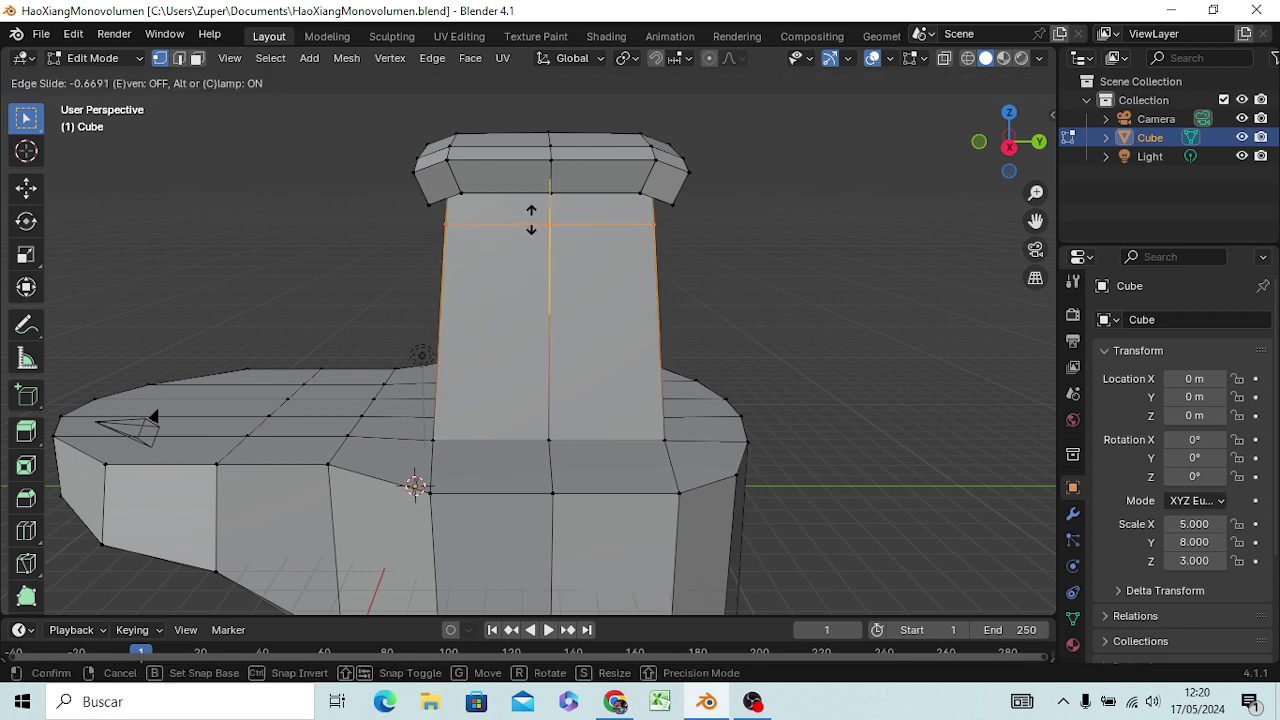
left_click(531, 224)
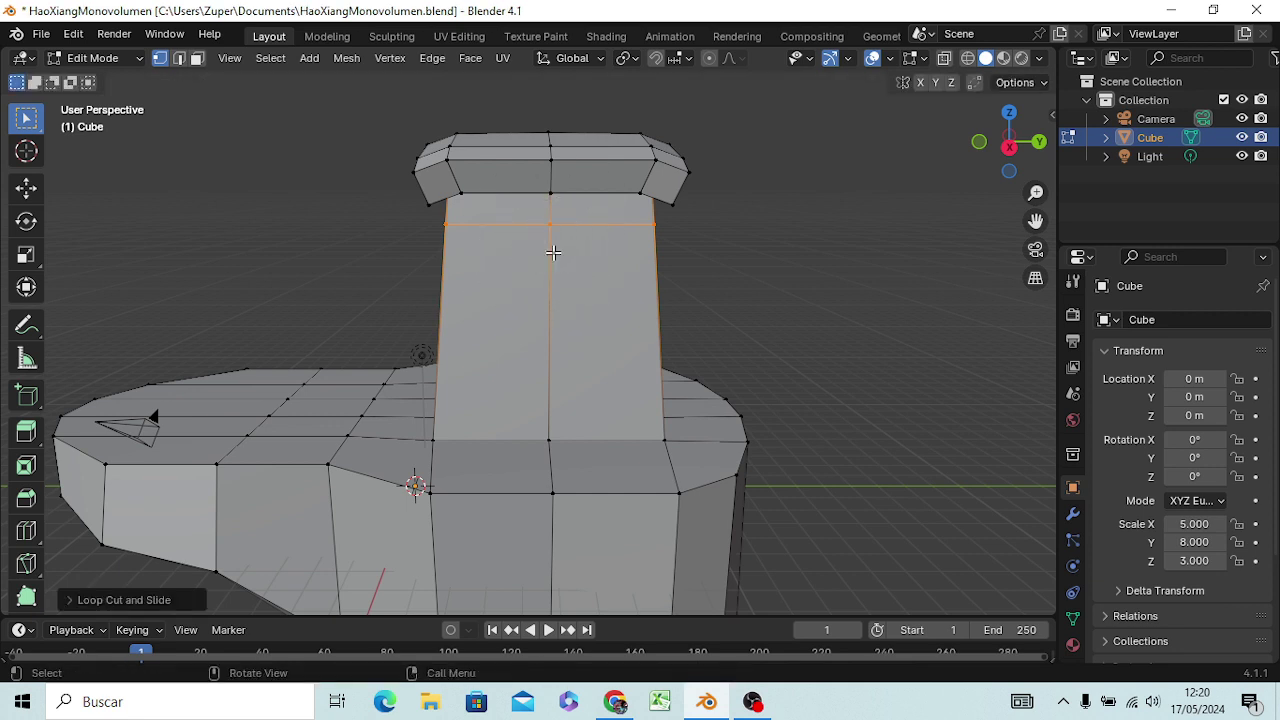
left_click(766, 240)
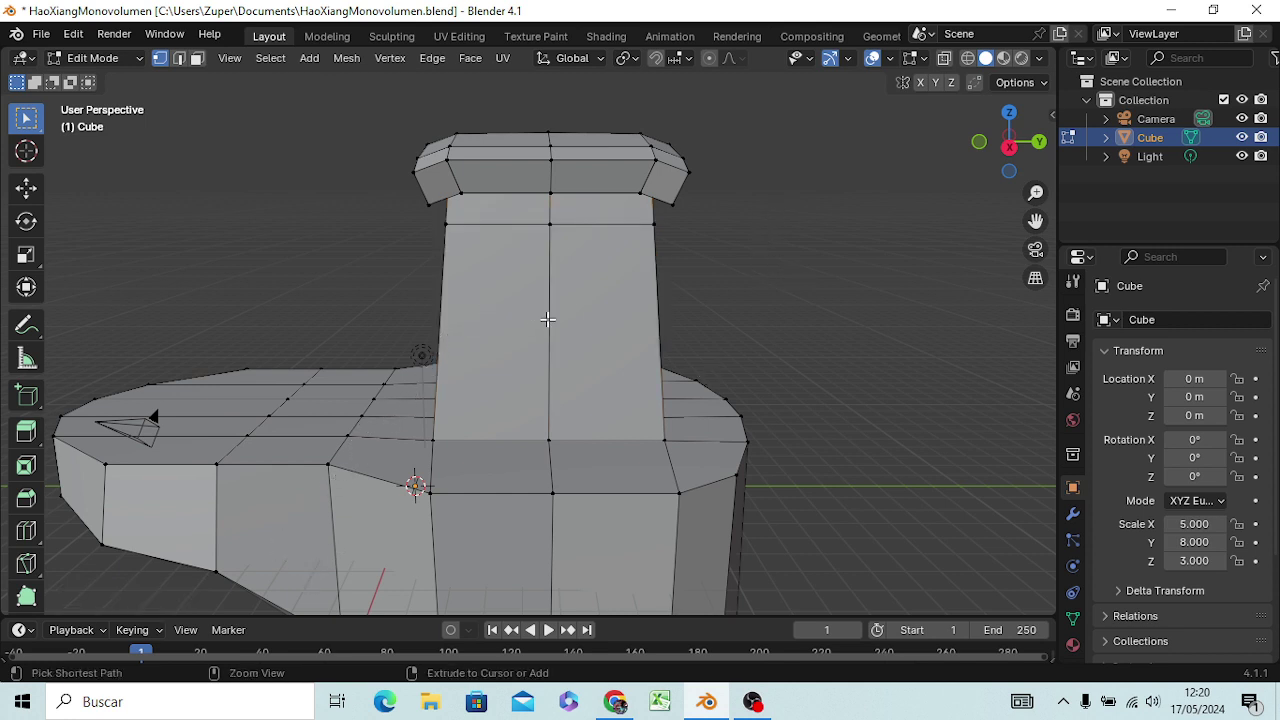
- Add a second horizontal edge loop lower down the chimney
key("ctrl+r")
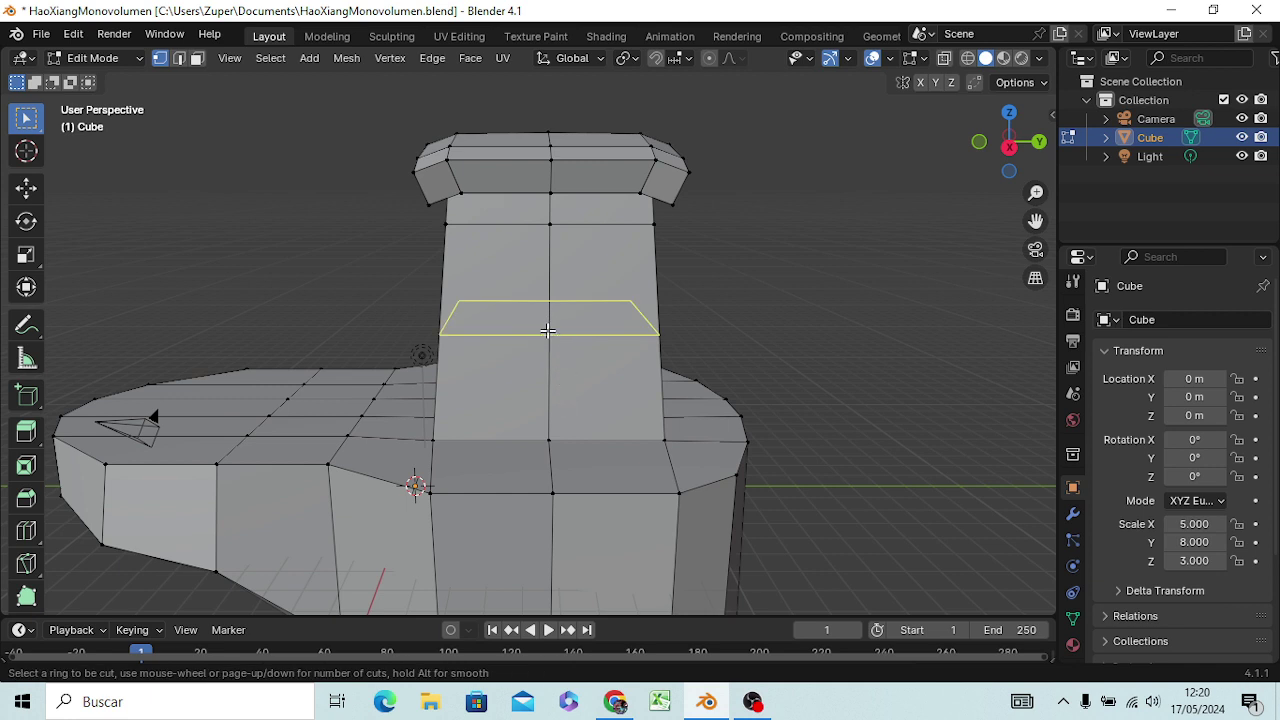
left_click(548, 331)
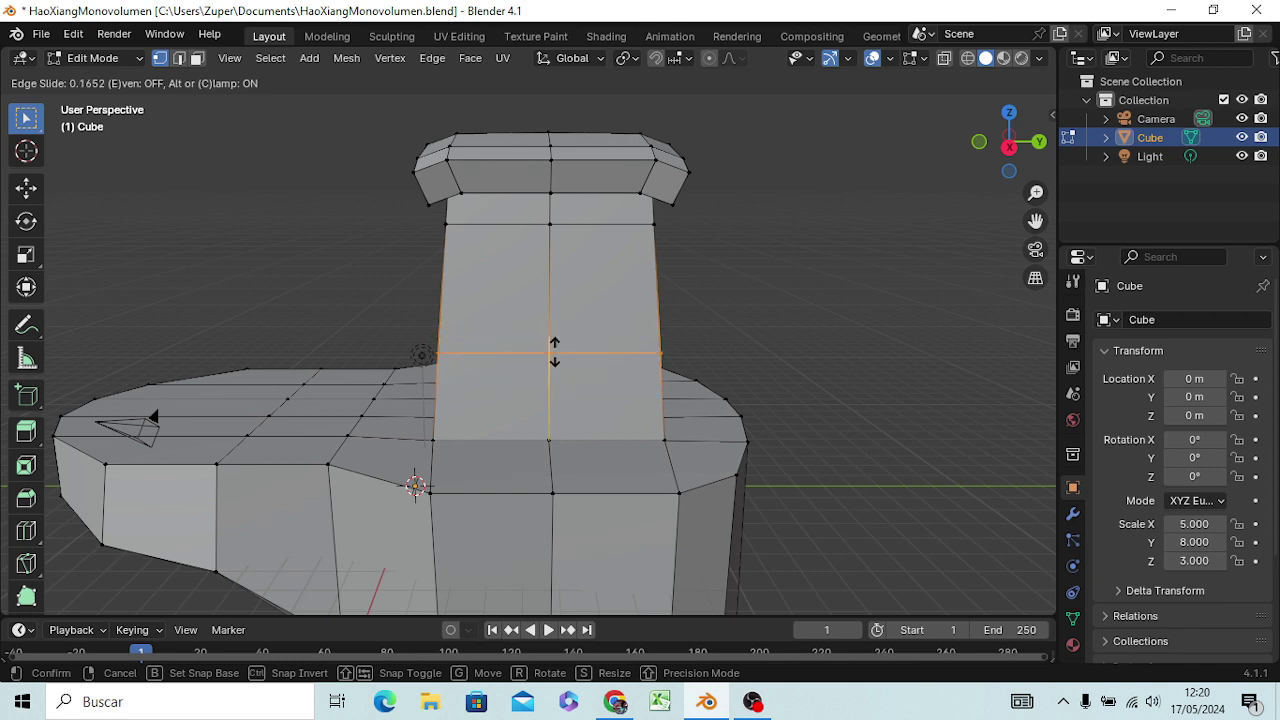
left_click(561, 377)
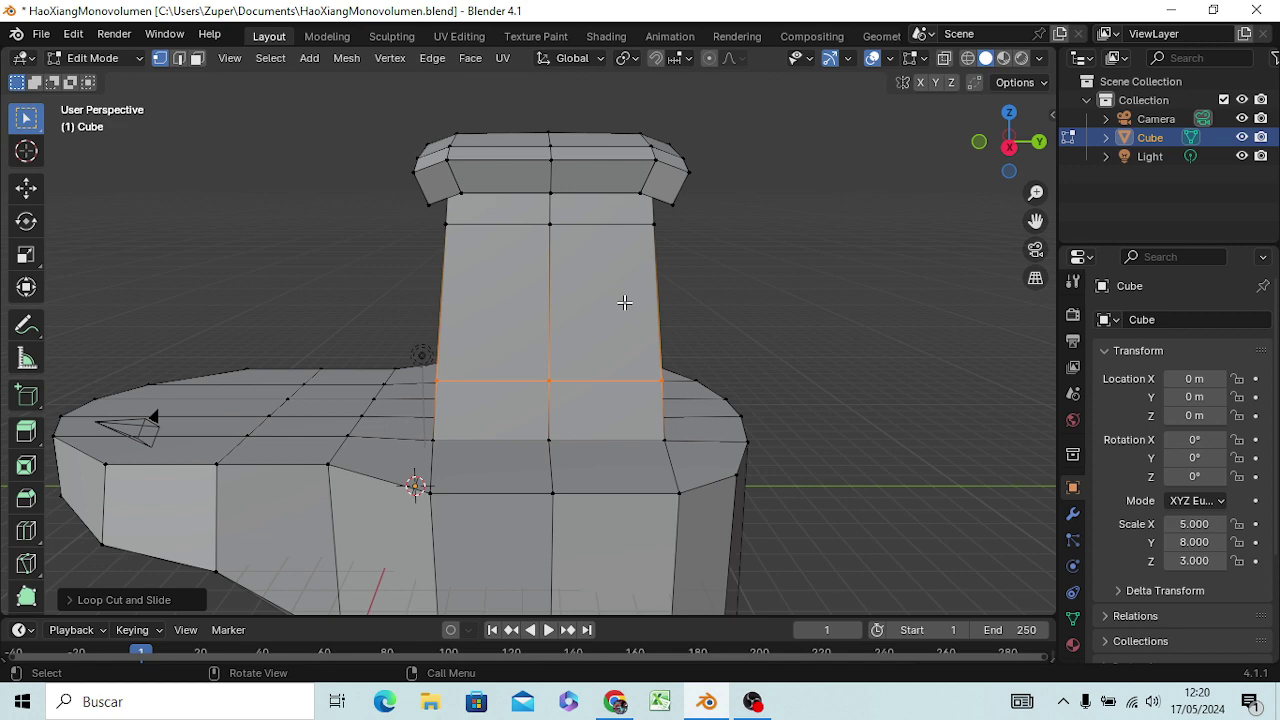
mouse_move(528, 309)
middle_mouse_down()
mouse_move(537, 323)
mouse_move(729, 289)
middle_mouse_up()
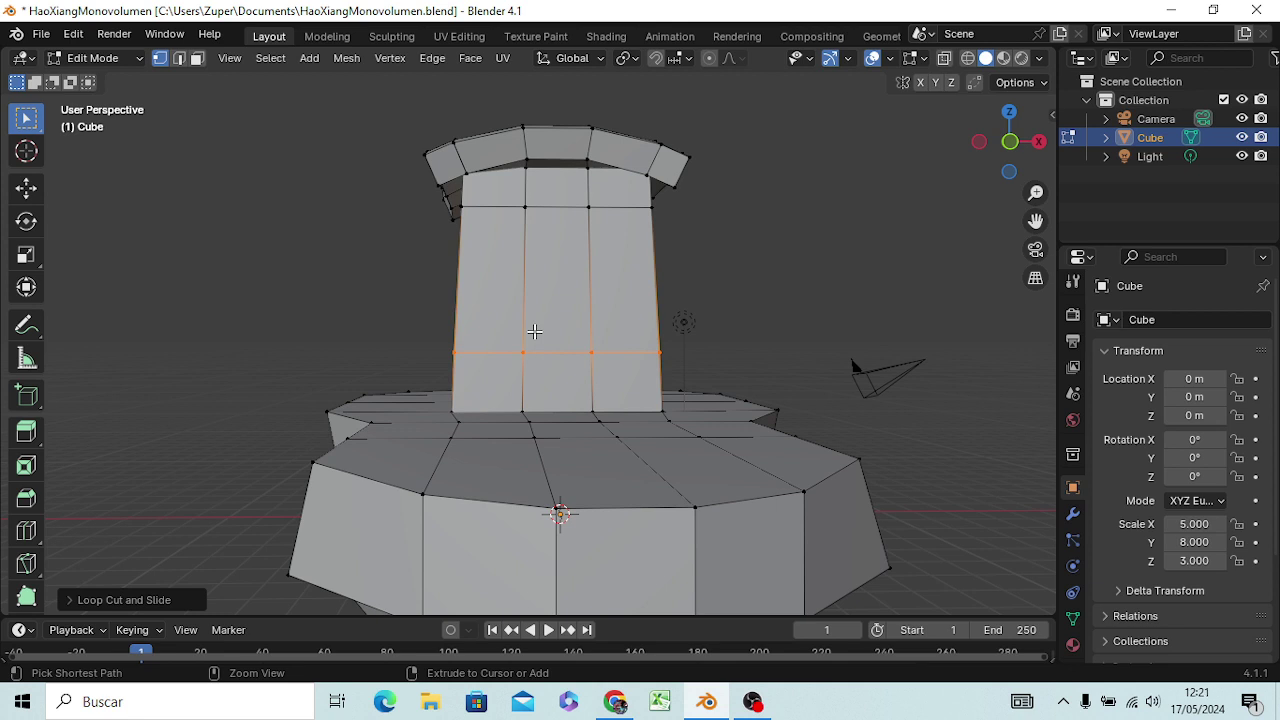
- Add a horizontal edge loop around the chimney just above the roof
key("ctrl+r")
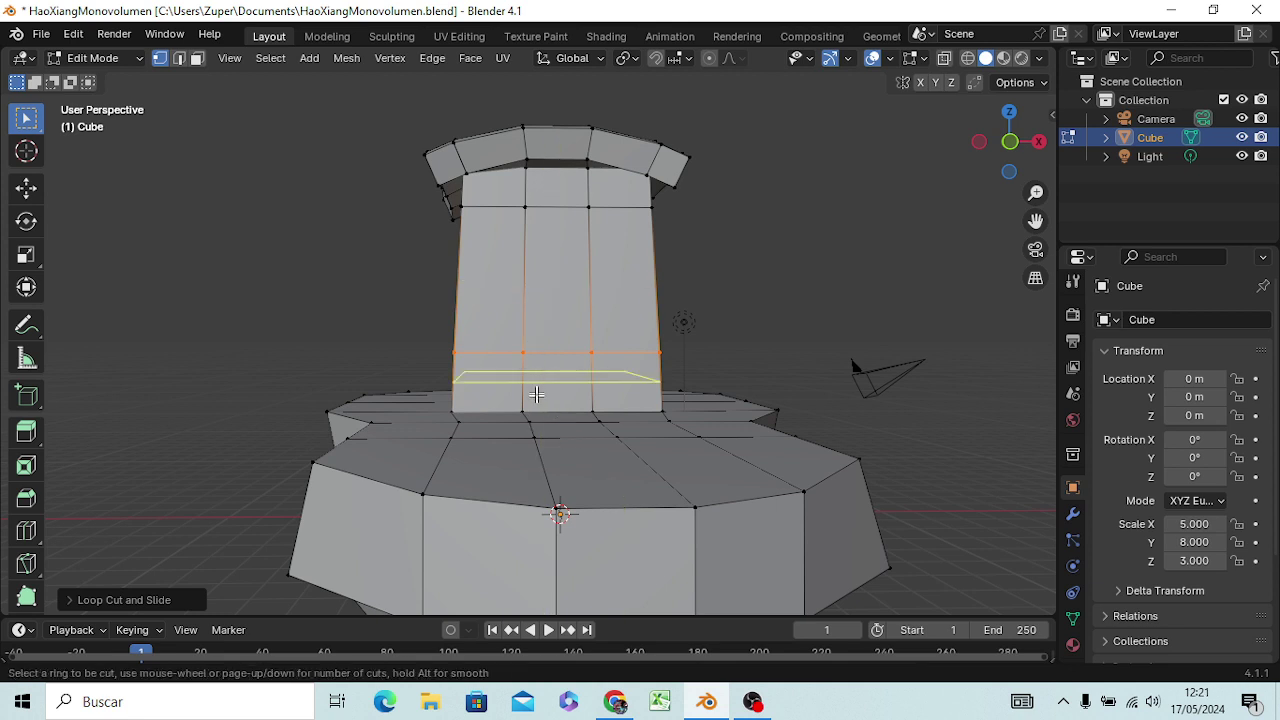
left_click(543, 379)
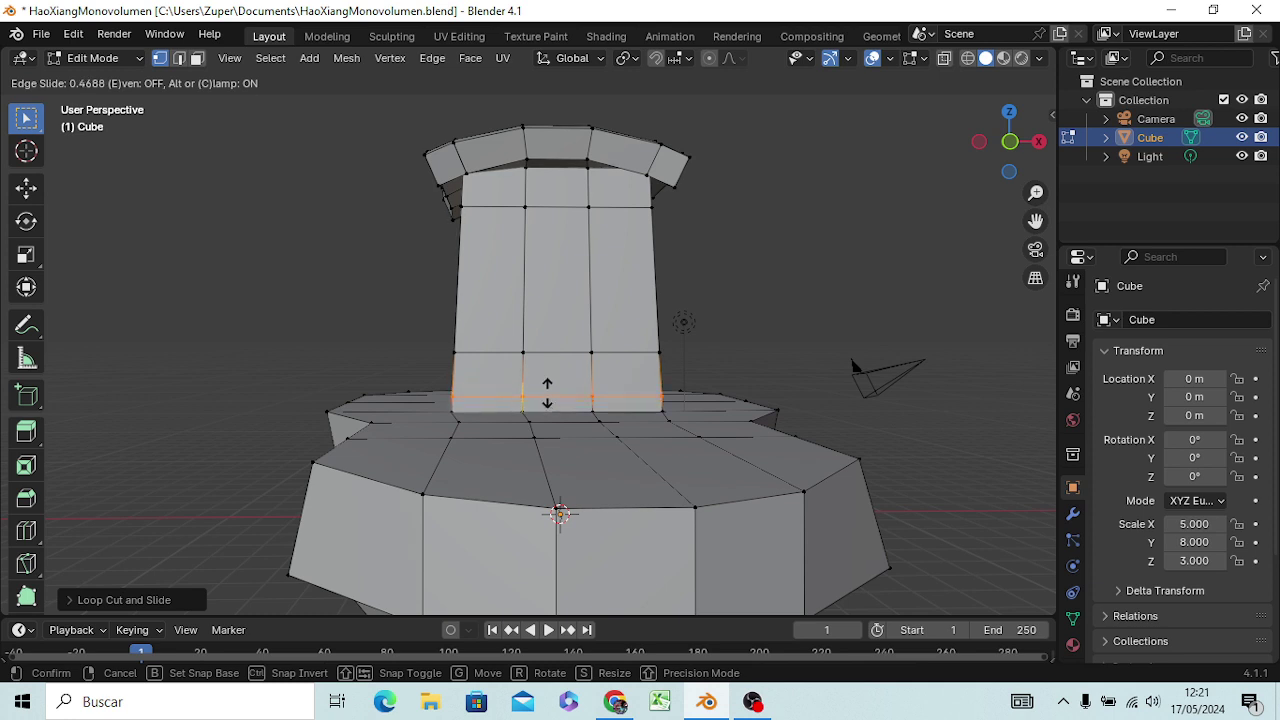
left_click(548, 395)
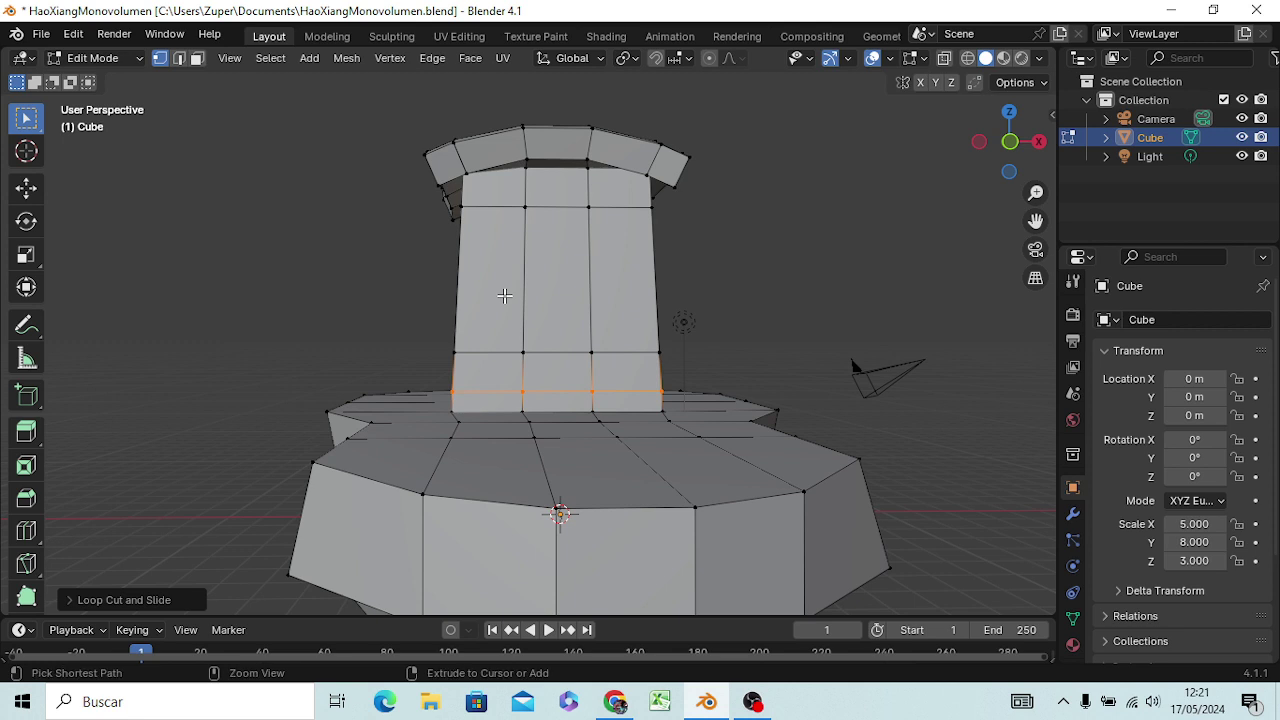
- Add a vertical edge loop down the chimney, offset toward its left side
key("ctrl+r")
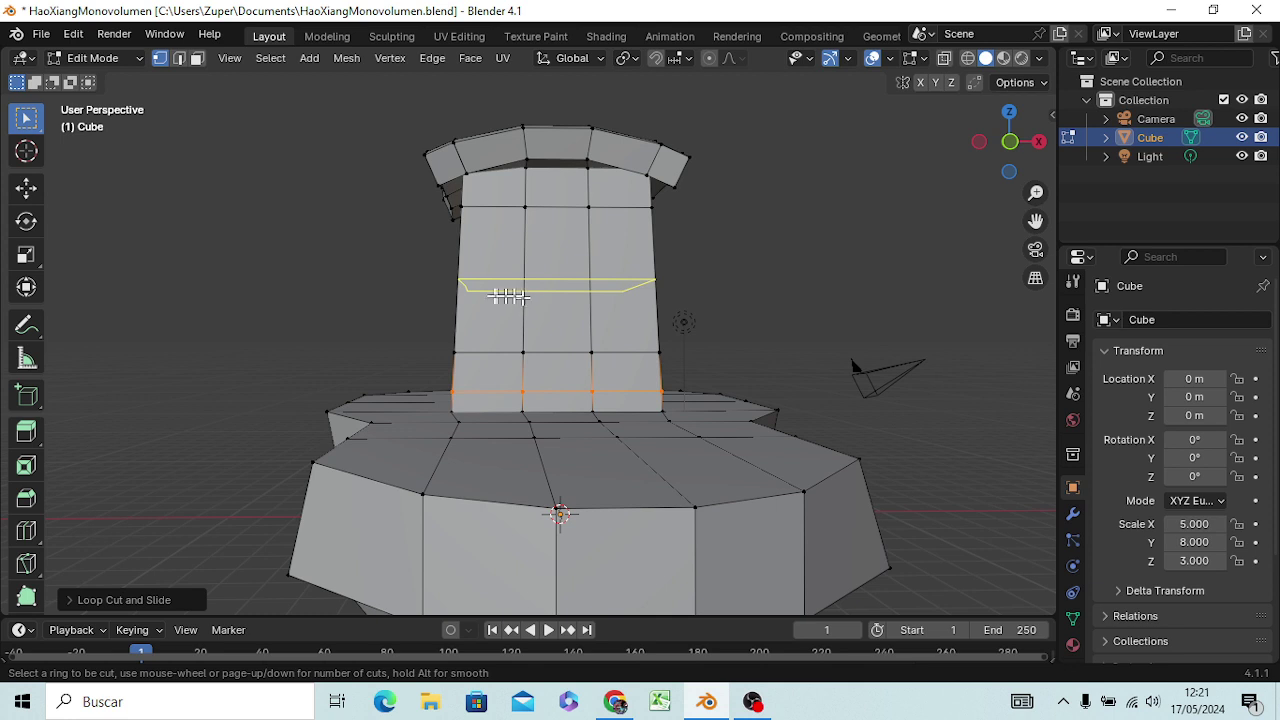
left_click(493, 215)
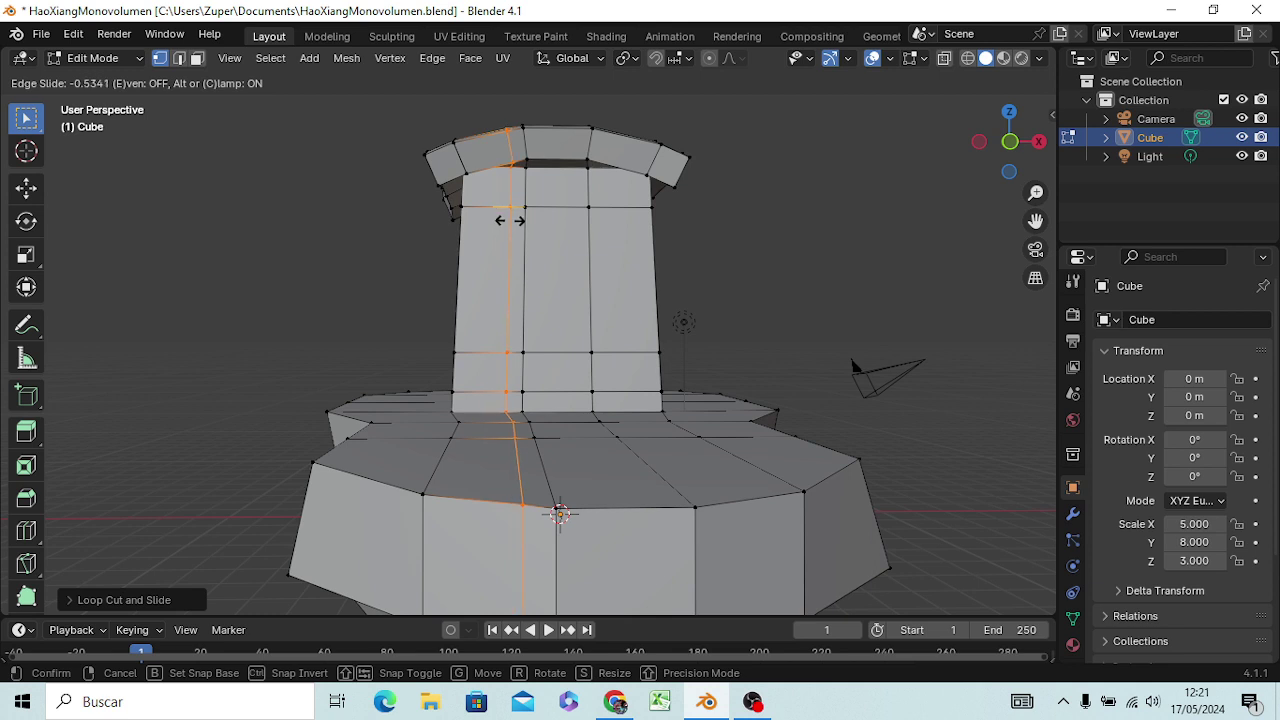
left_click(502, 222)
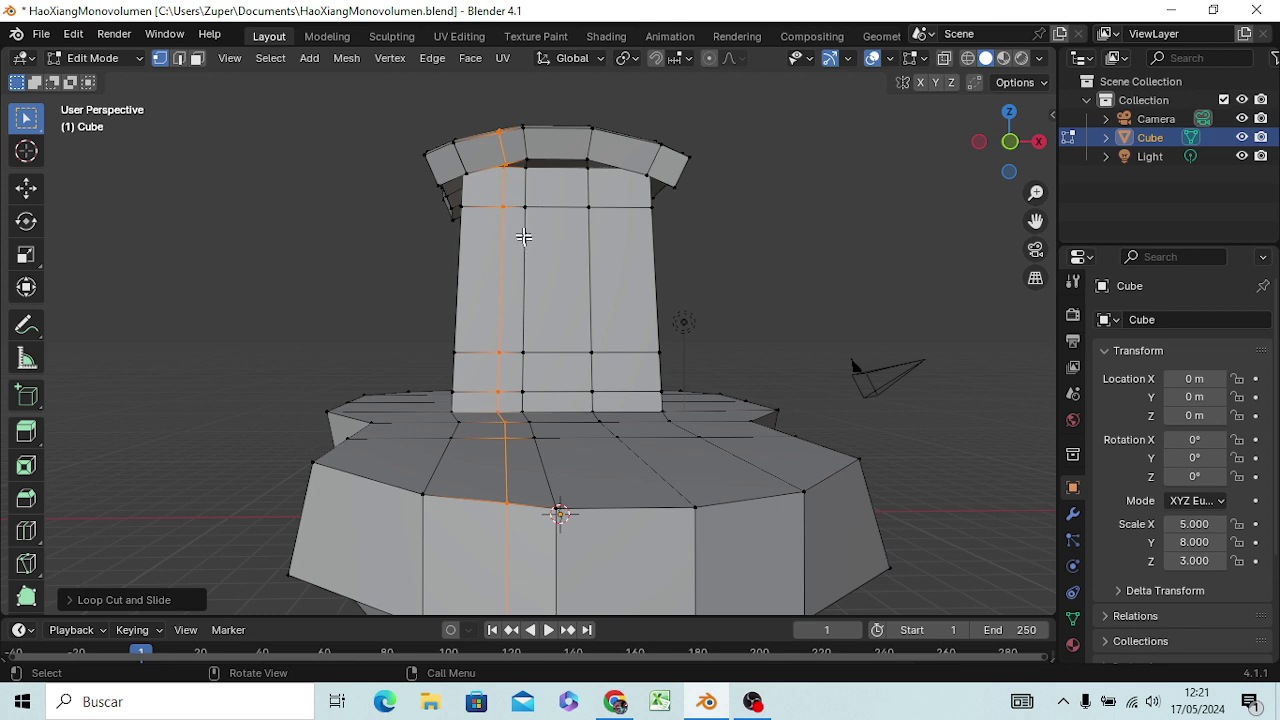
- In Edge select mode, pick four edges on the chimney front and delete them
left_click(523, 234)
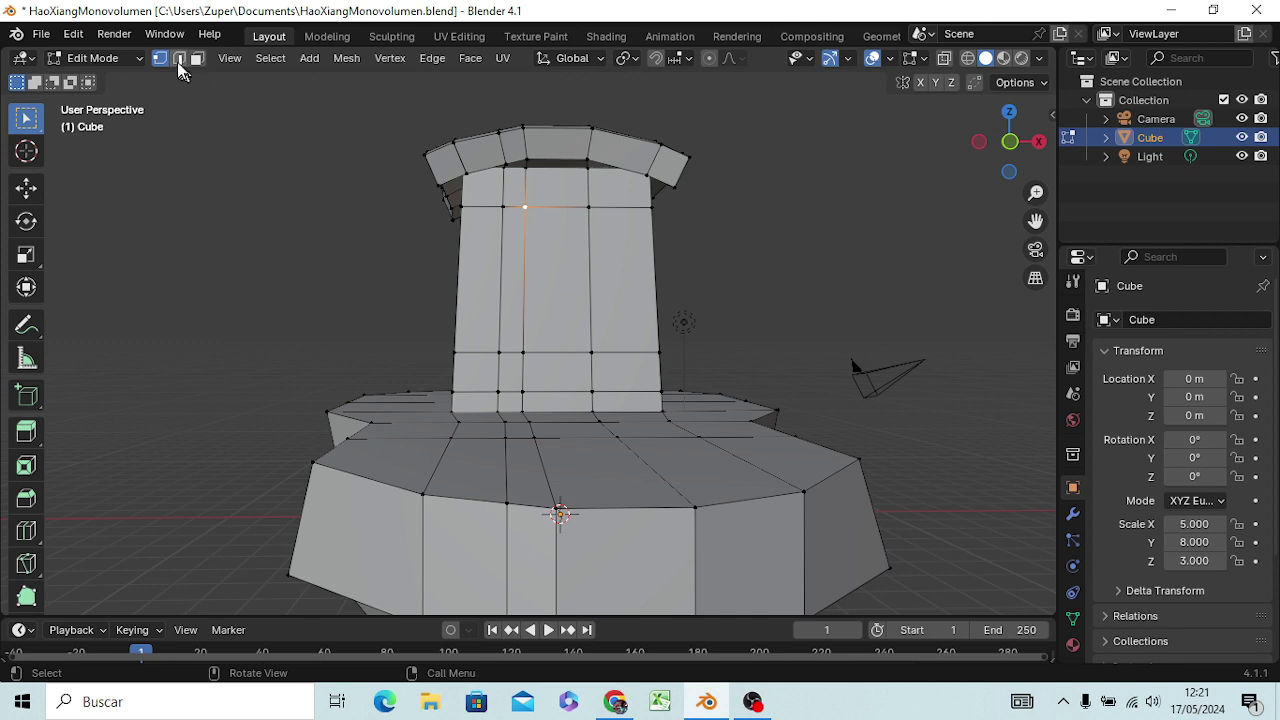
left_click(178, 60)
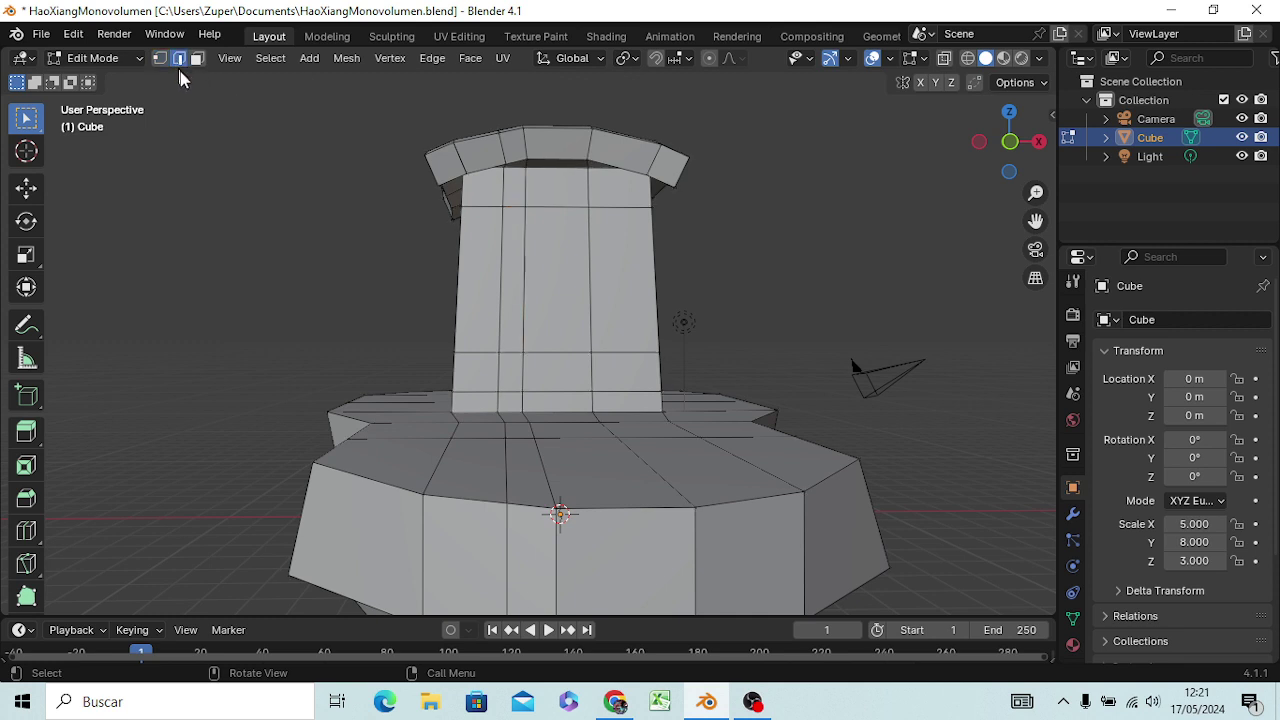
left_click(523, 279)
left_click(513, 350, "shift")
left_click(528, 352, "shift")
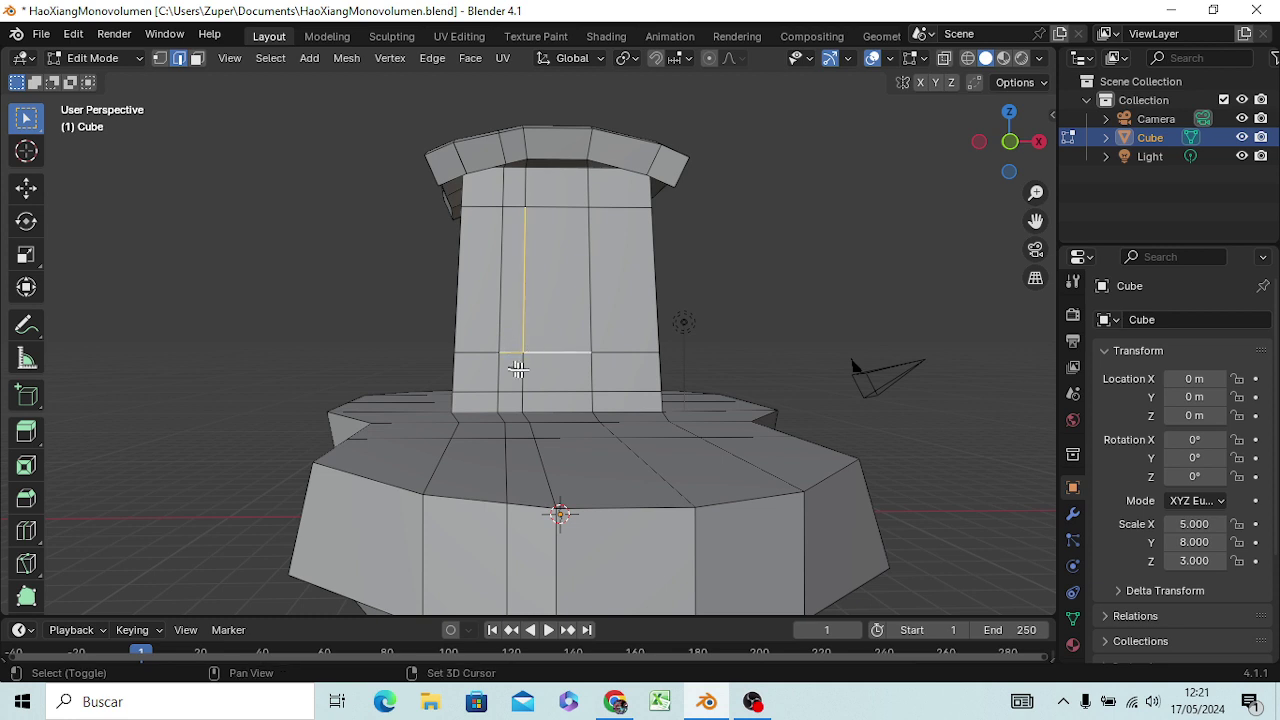
left_click(522, 370, "shift")
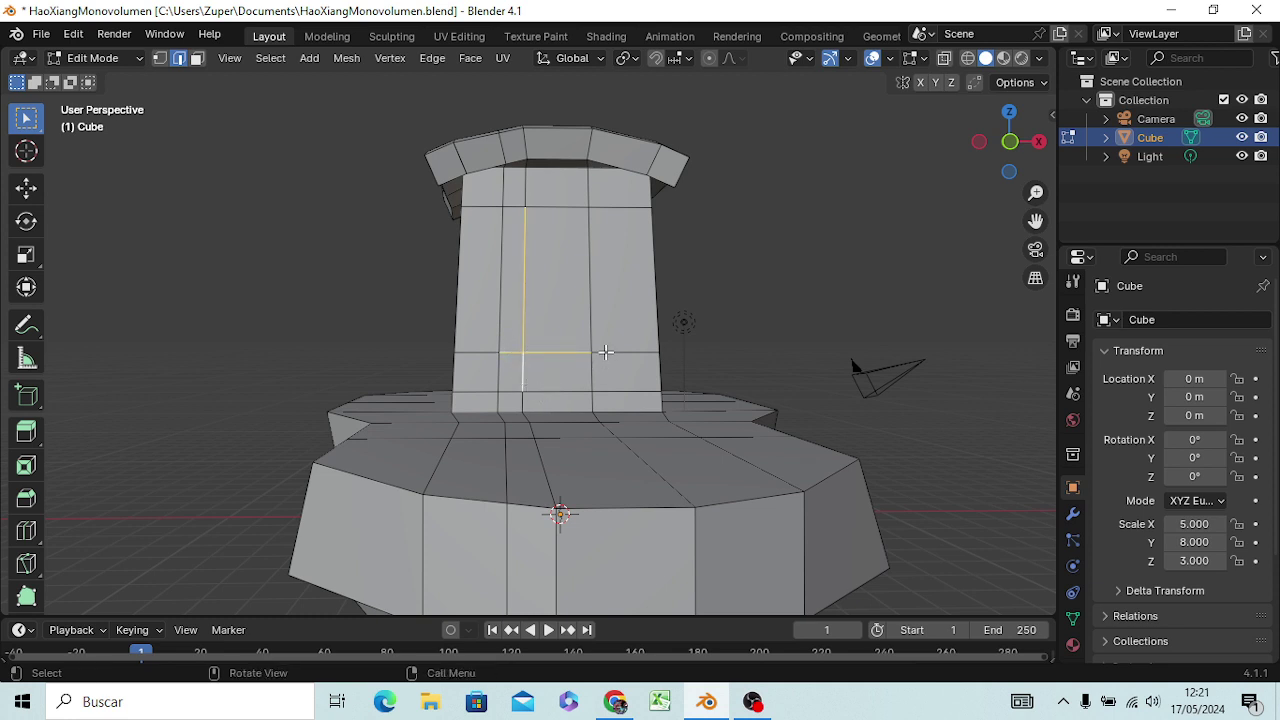
key("x")
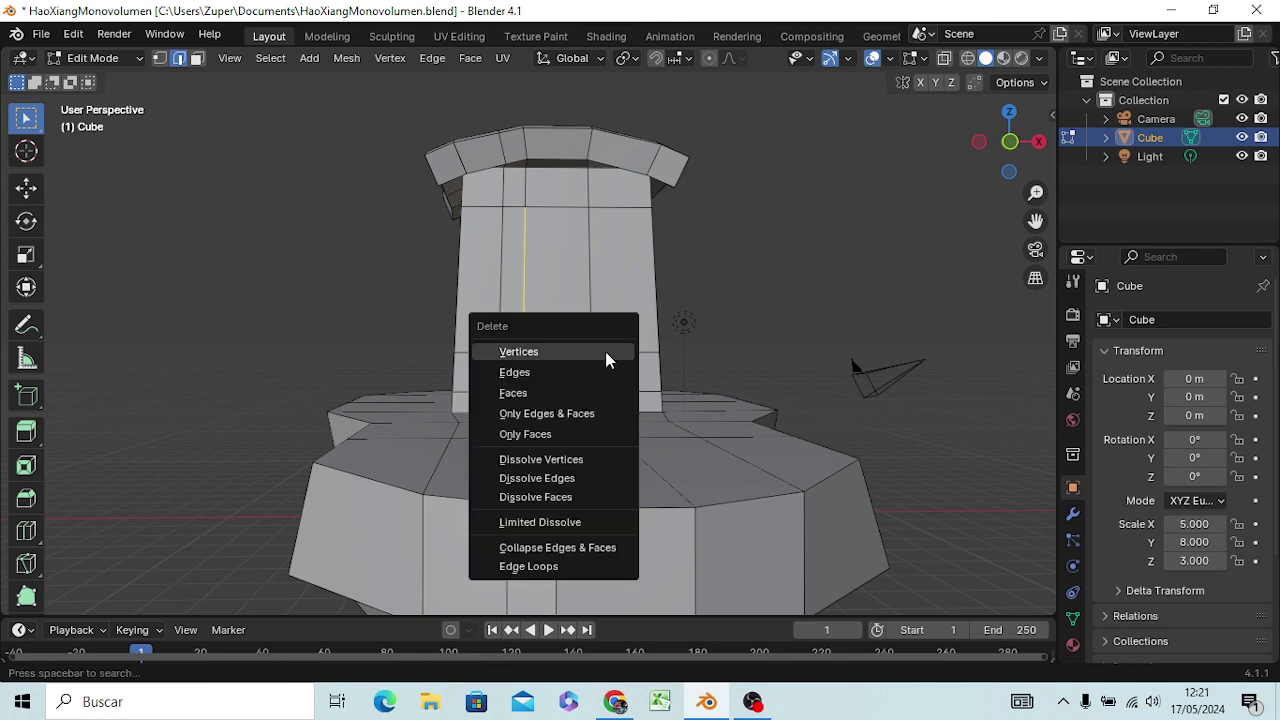
left_click(544, 374)
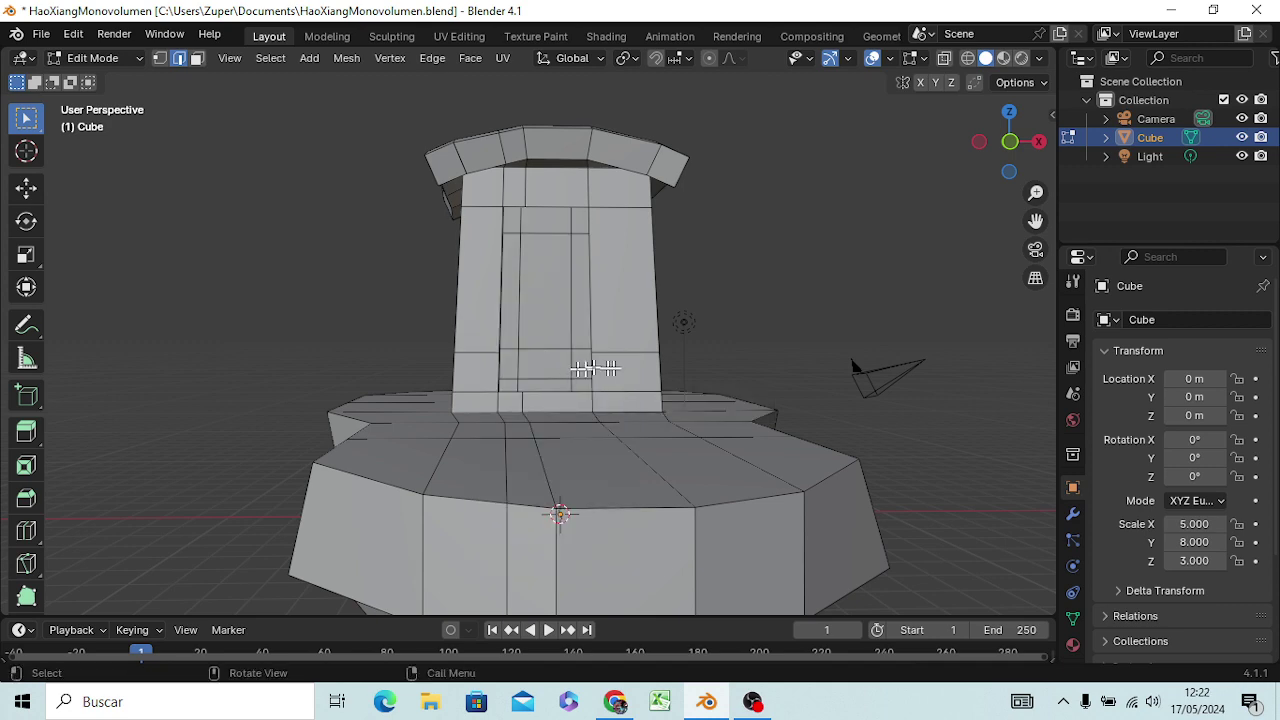
mouse_move(583, 367)
middle_mouse_down()
mouse_move(448, 405)
mouse_move(386, 374)
mouse_move(426, 380)
mouse_move(412, 380)
middle_mouse_up()
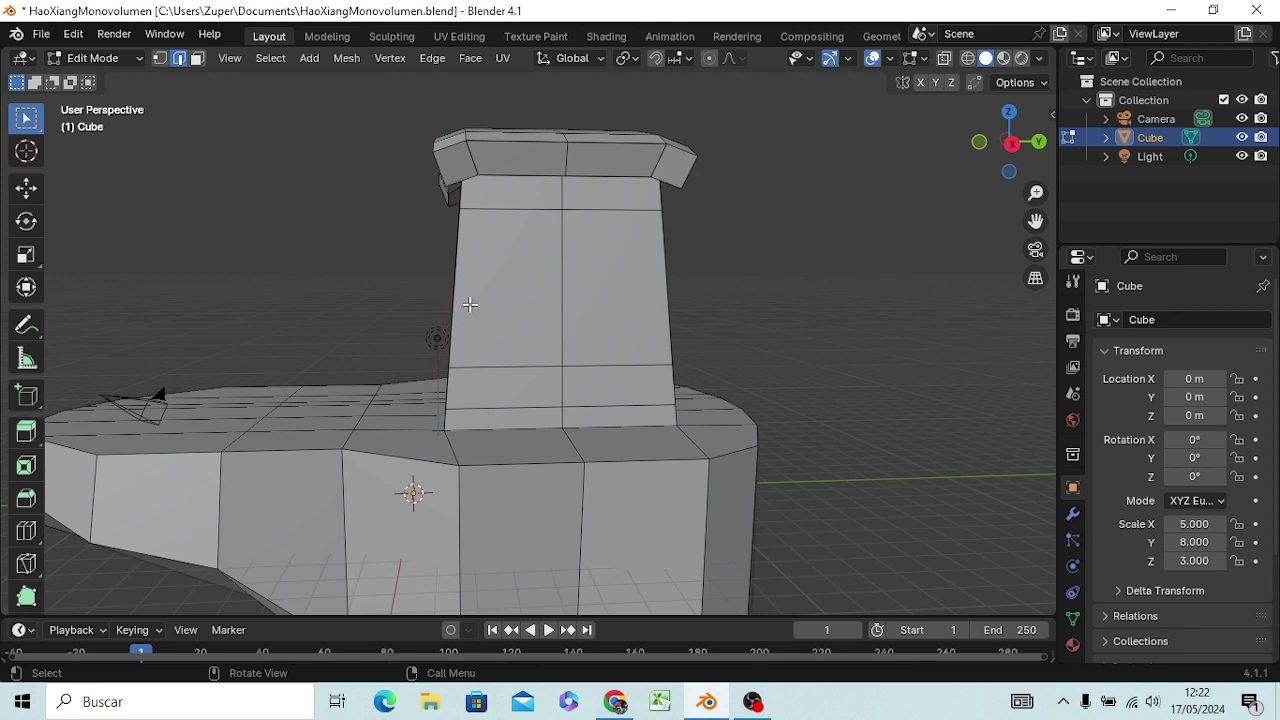
- Cut a vertical edge loop on the chimney column, slid toward its left side
key("ctrl")
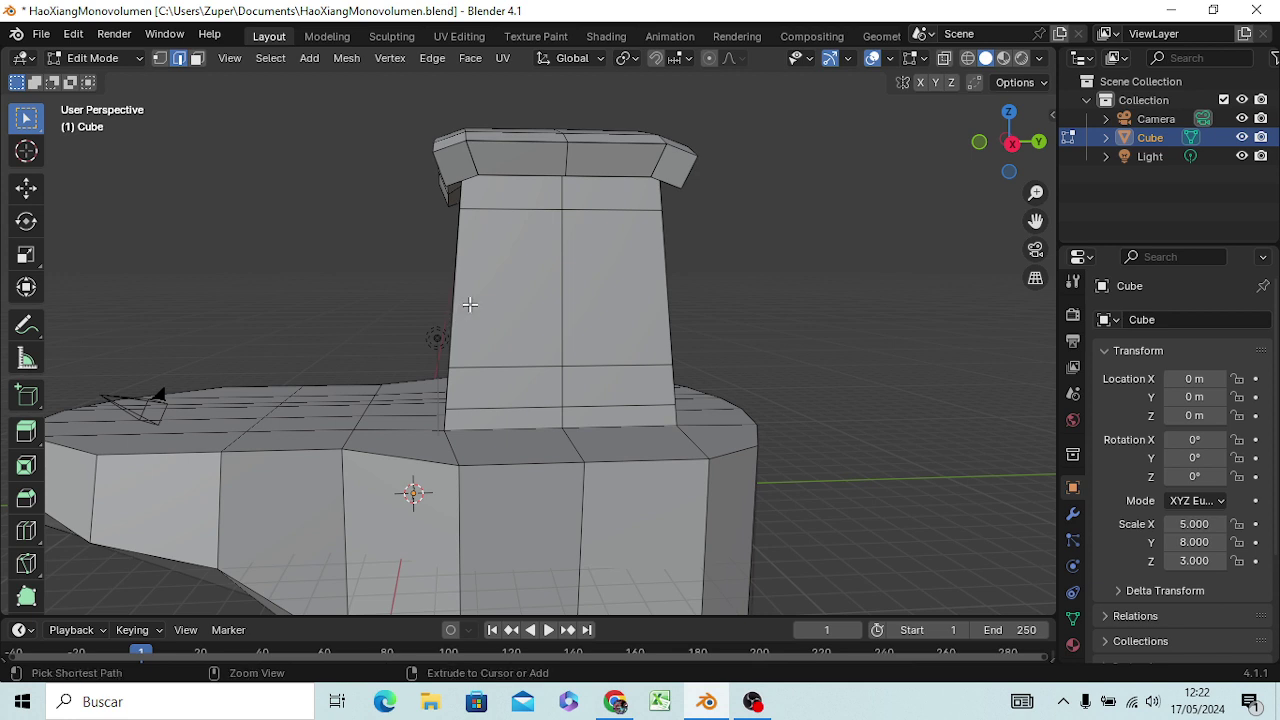
key("ctrl+r")
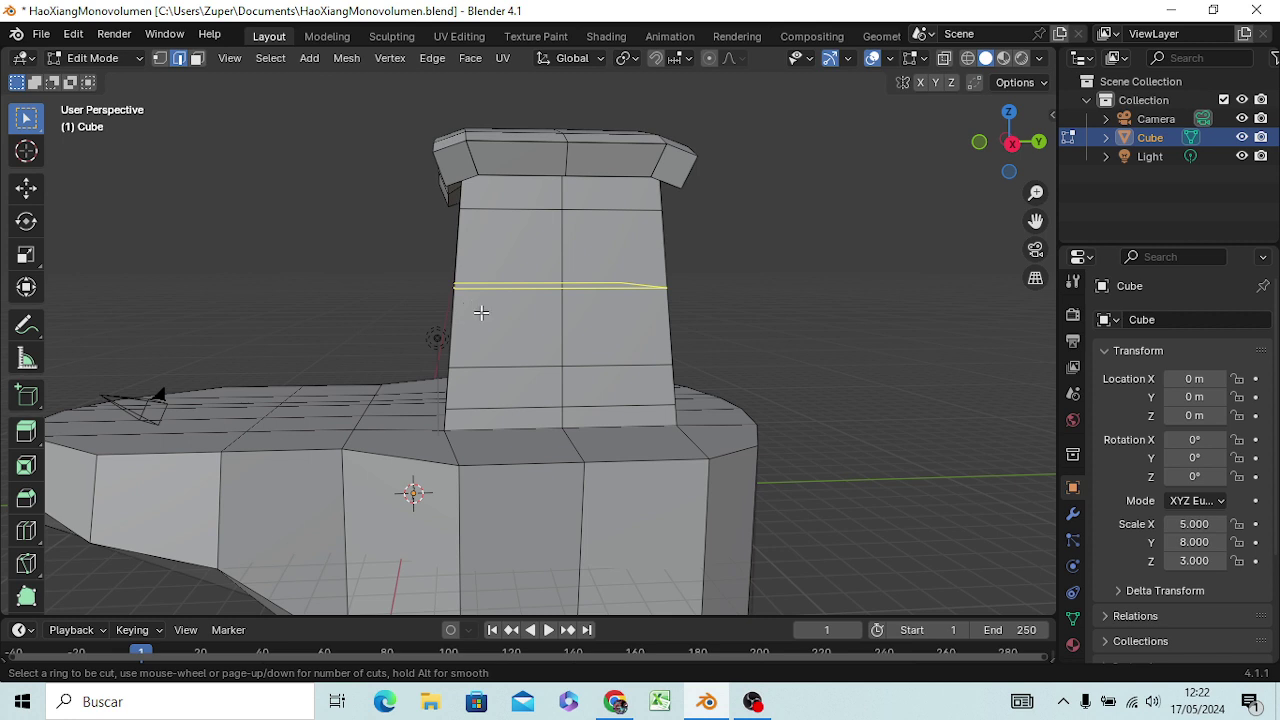
left_click(488, 351)
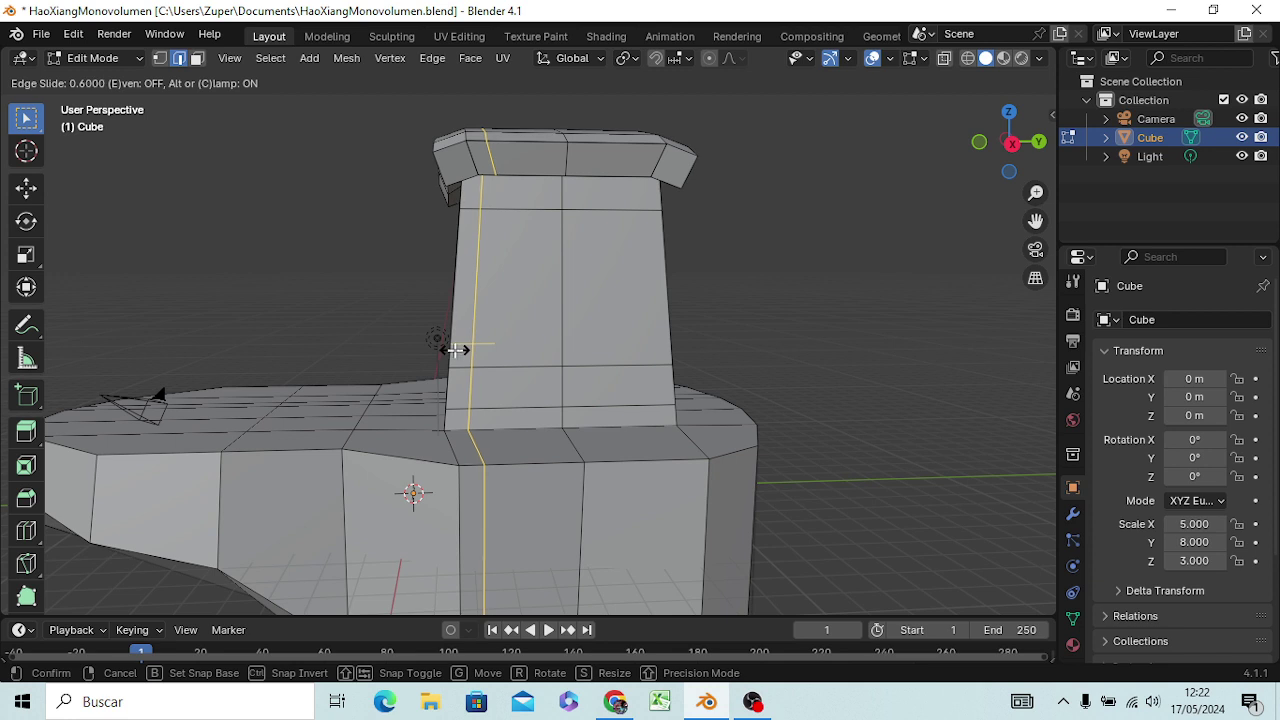
left_click(452, 350)
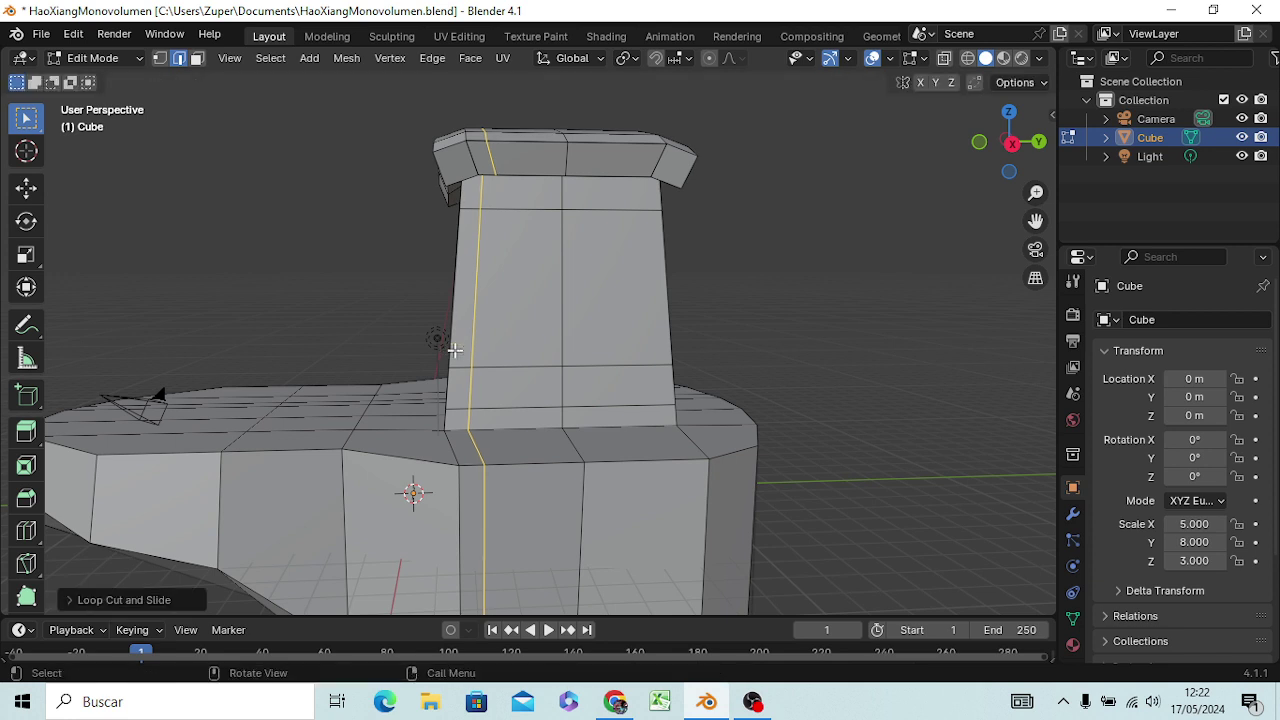
left_click(752, 282)
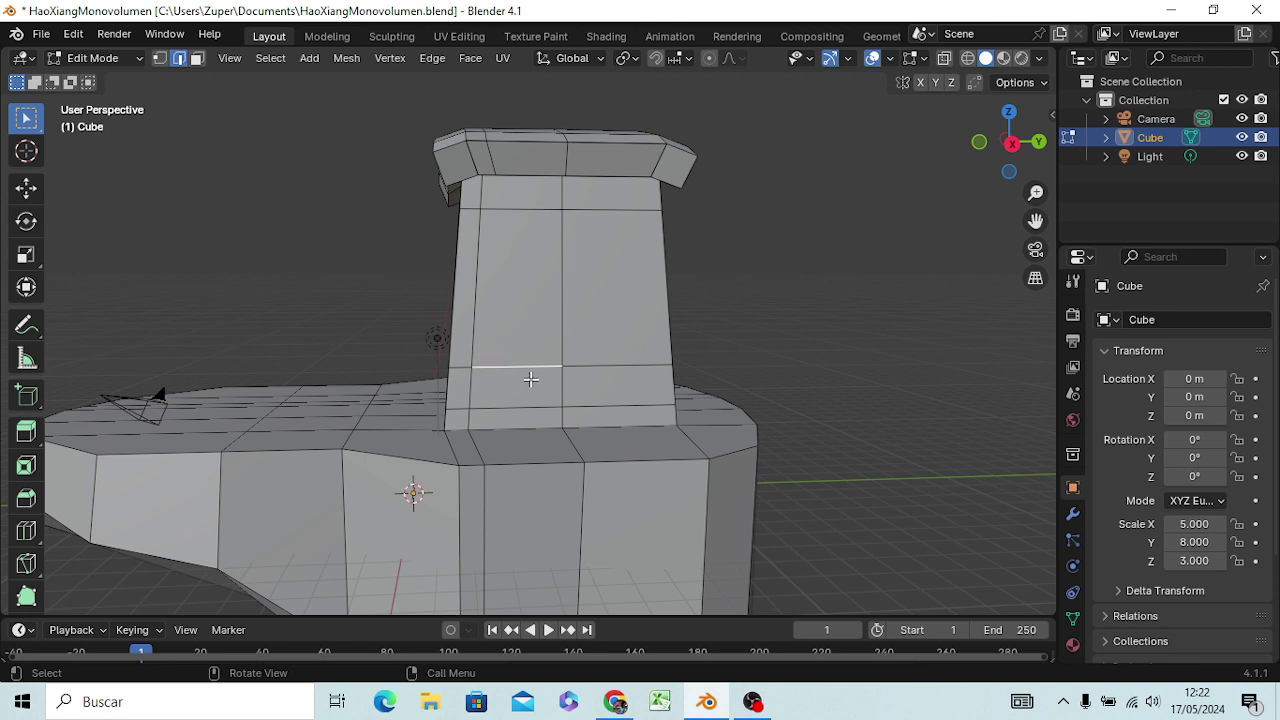
- Delete the selected chimney edges and orbit round to face the chimney
key("x")
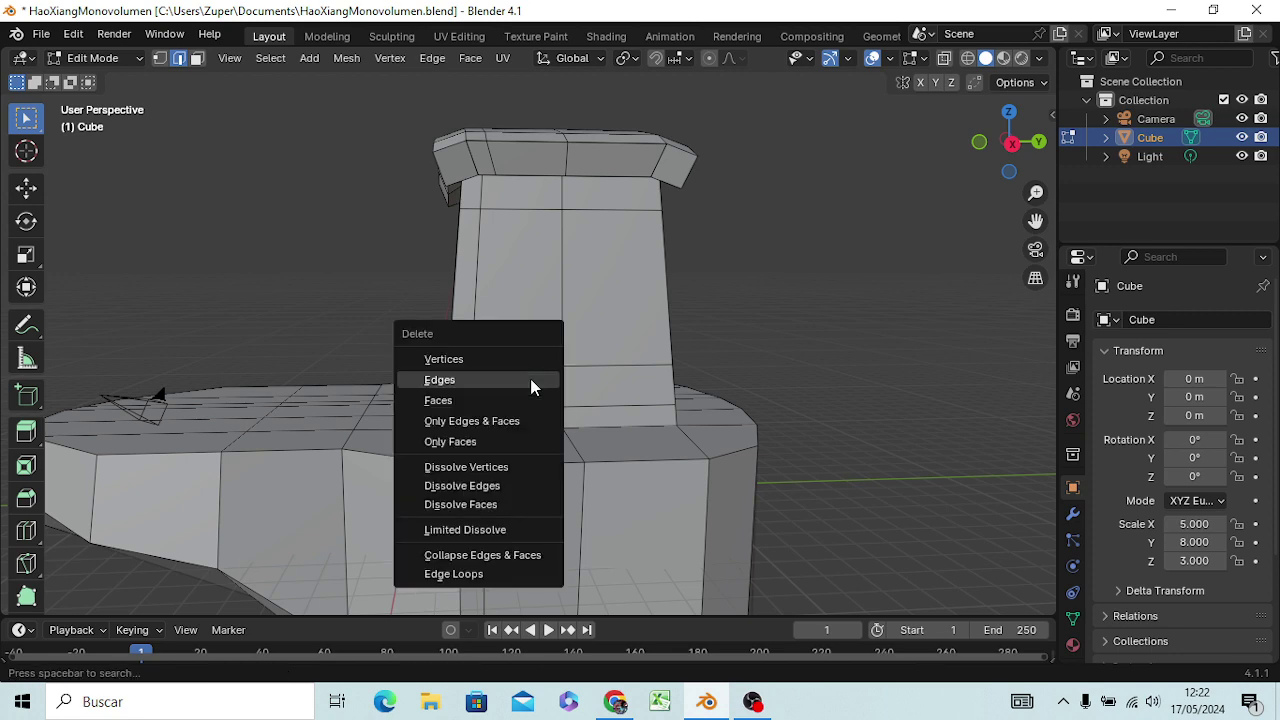
left_click(530, 379)
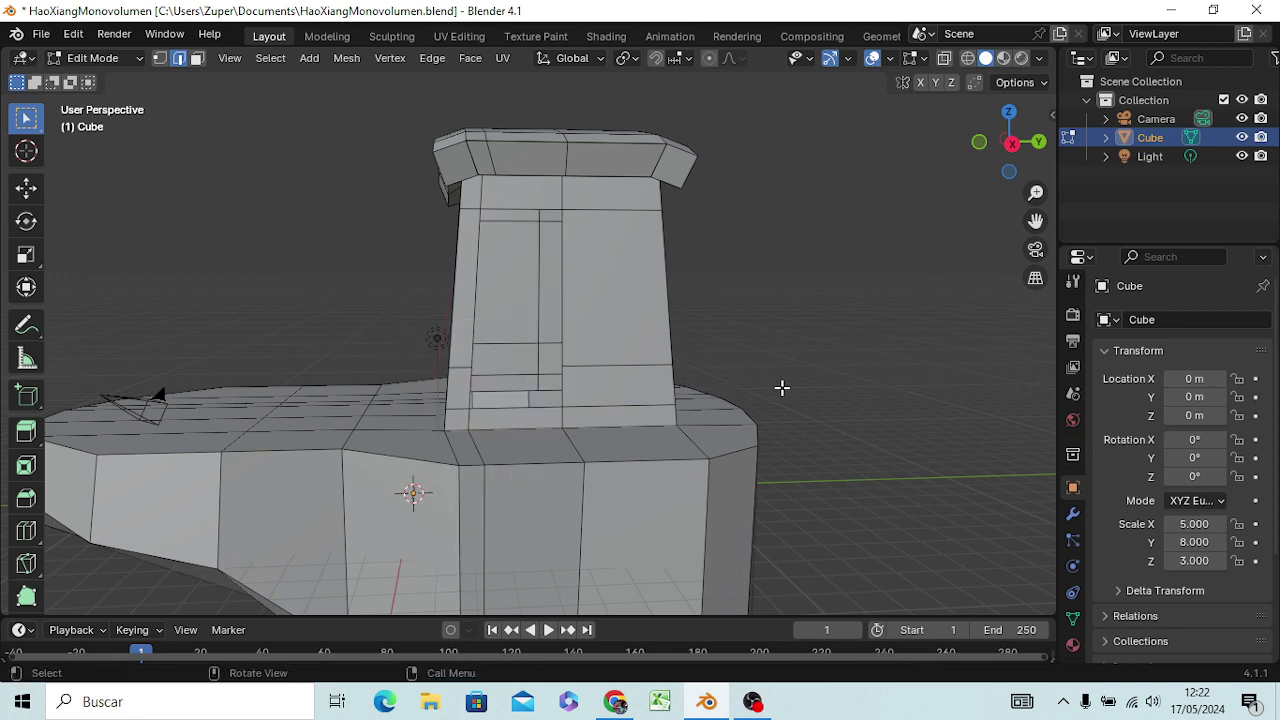
mouse_move(780, 386)
middle_mouse_down()
mouse_move(808, 395)
mouse_move(737, 391)
mouse_move(751, 449)
mouse_move(900, 457)
mouse_move(969, 355)
mouse_move(974, 443)
mouse_move(825, 471)
mouse_move(763, 466)
mouse_move(400, 106)
mouse_move(414, 586)
mouse_move(445, 455)
mouse_move(571, 437)
mouse_move(677, 451)
mouse_move(786, 391)
mouse_move(807, 363)
mouse_move(518, 381)
mouse_move(543, 366)
mouse_move(560, 394)
middle_mouse_up()
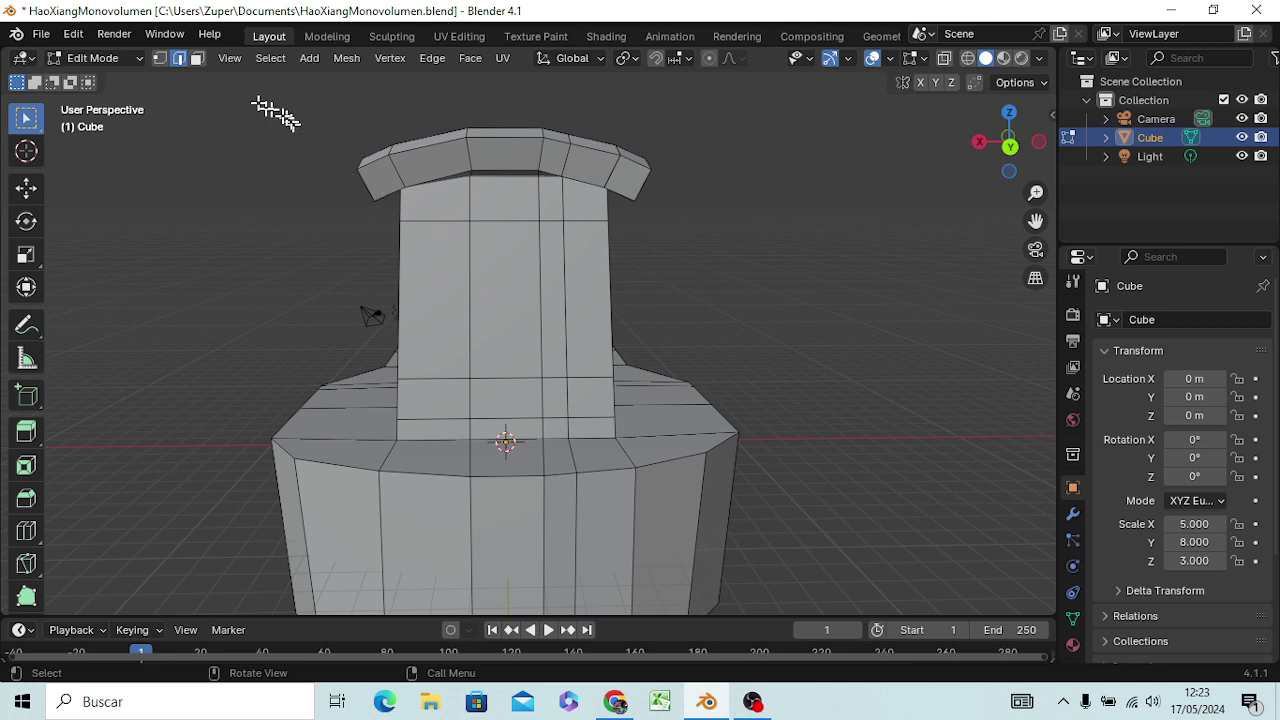
- Inset the tall front face of the chimney in Face select mode
left_click(197, 57)
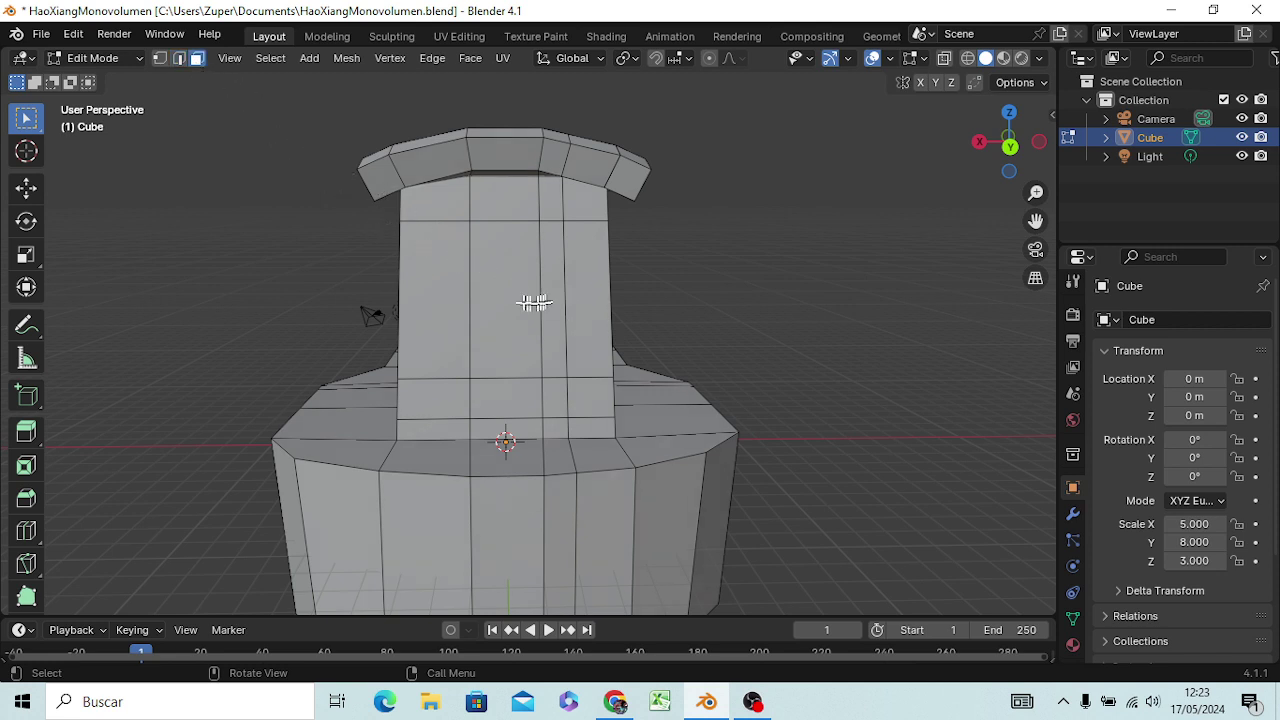
left_click(502, 295)
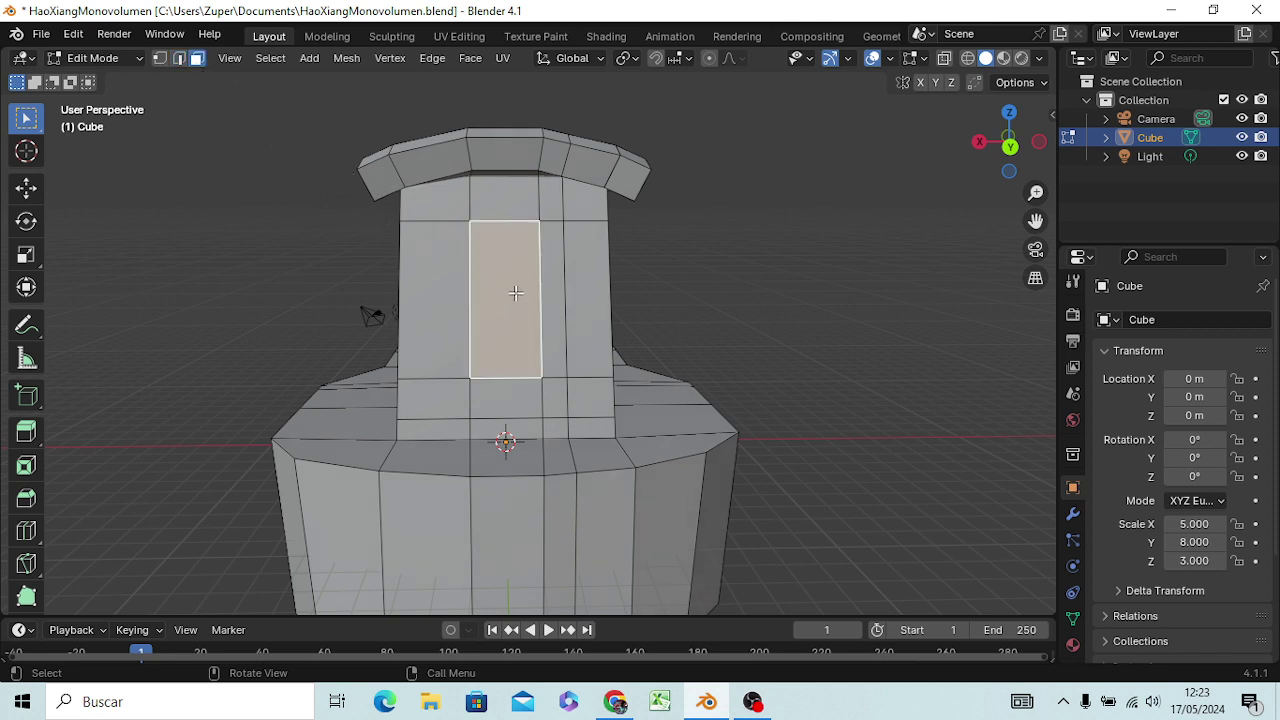
key("i")
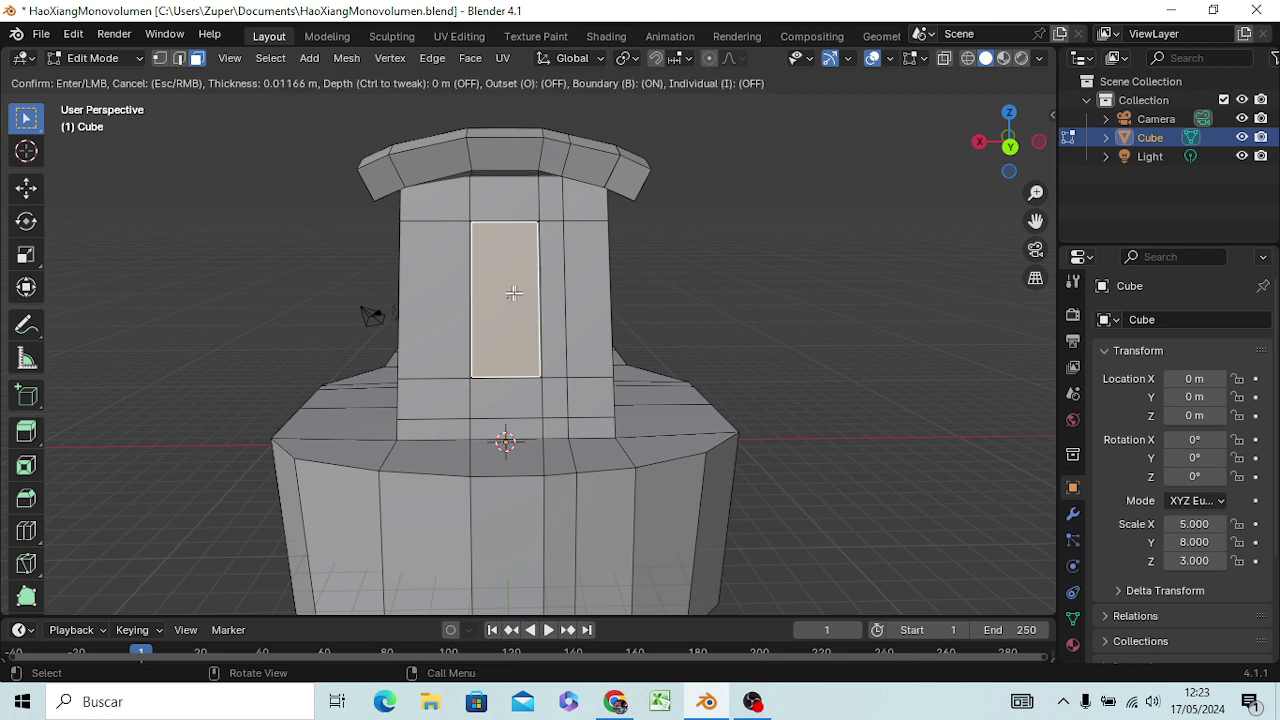
left_click(508, 293)
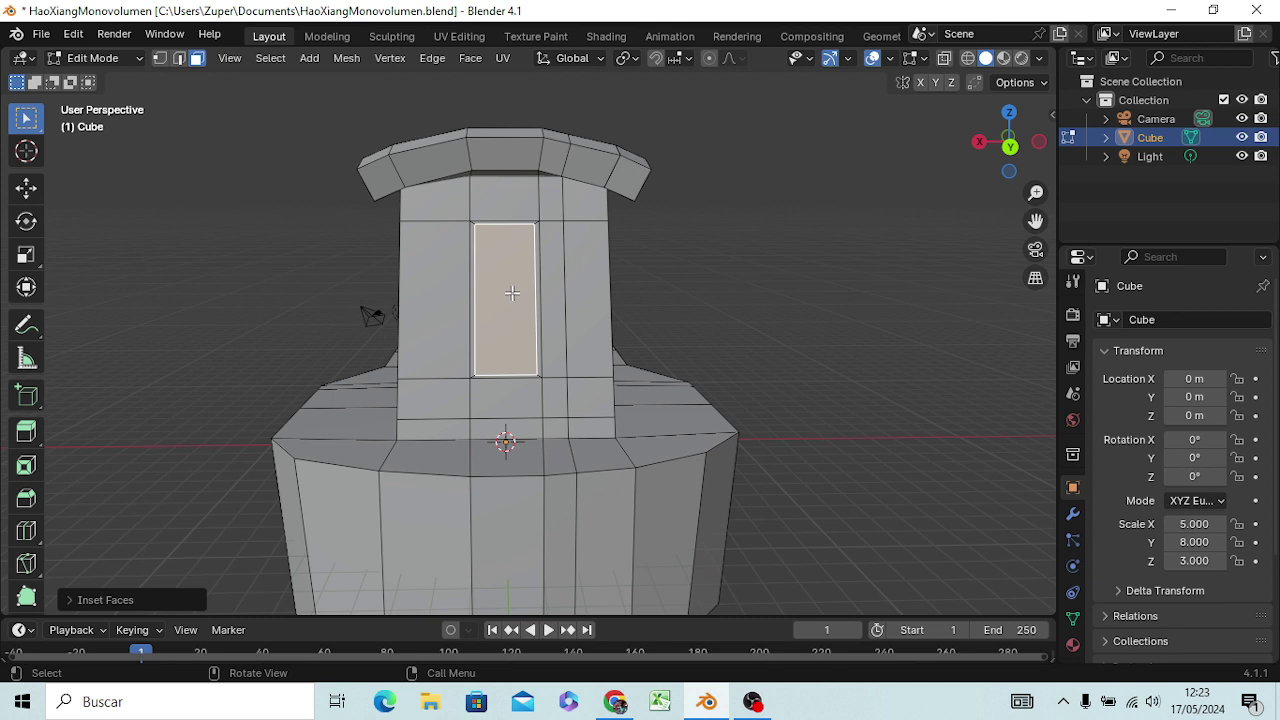
- Undo back past the inset and orbit to a head-on view of the chimney
left_click(700, 274)
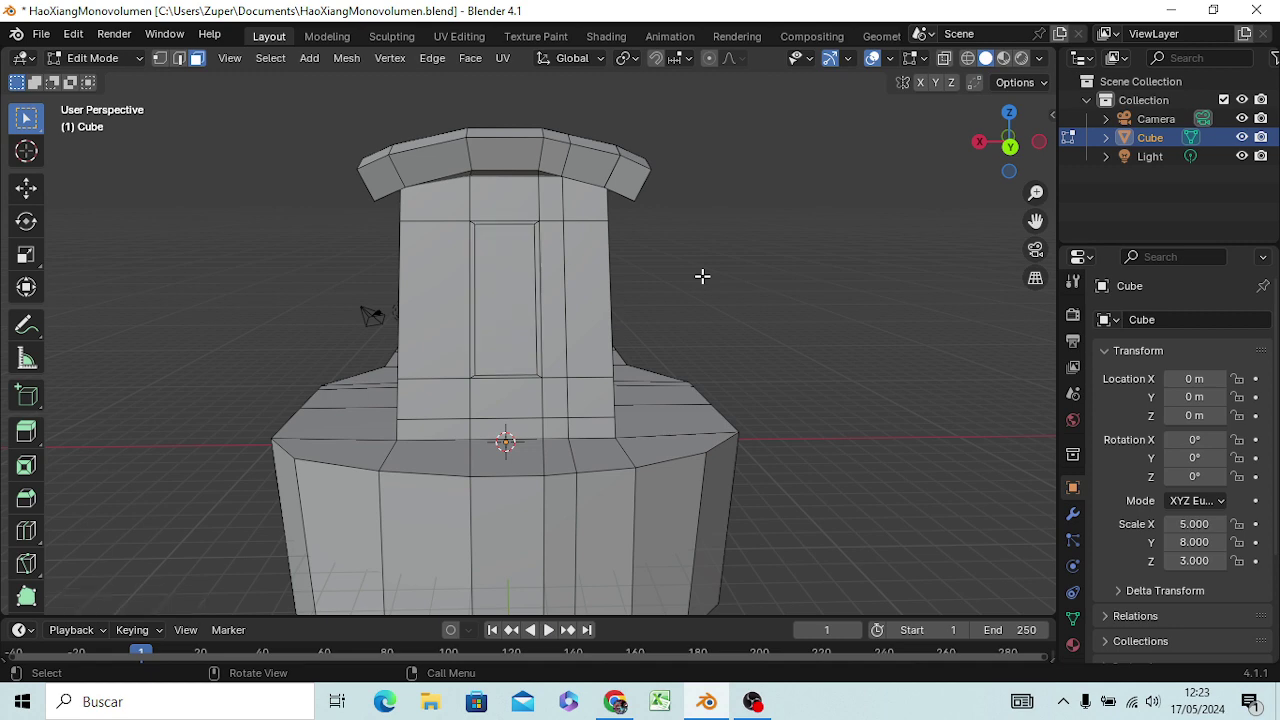
key("ctrl+z")
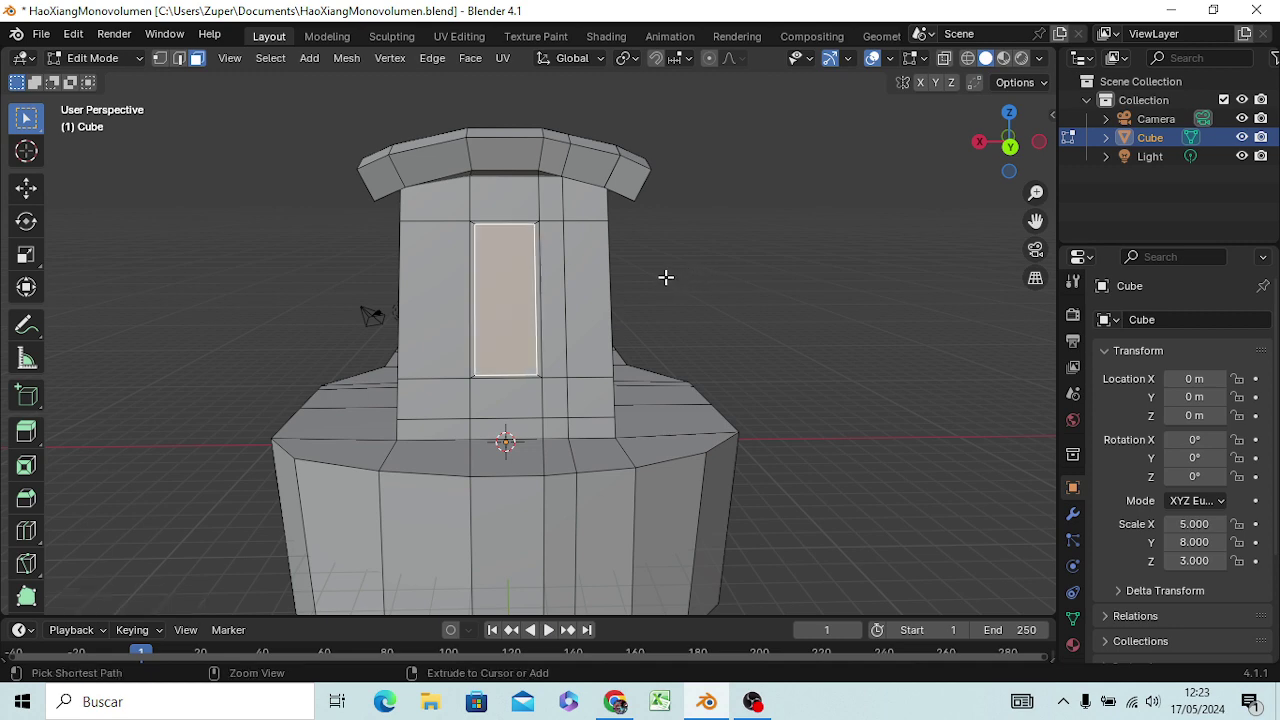
key("ctrl+z")
key("2")
mouse_move(663, 289)
middle_mouse_down()
mouse_move(668, 324)
mouse_move(849, 337)
mouse_move(820, 354)
mouse_move(914, 351)
mouse_move(914, 337)
middle_mouse_up()
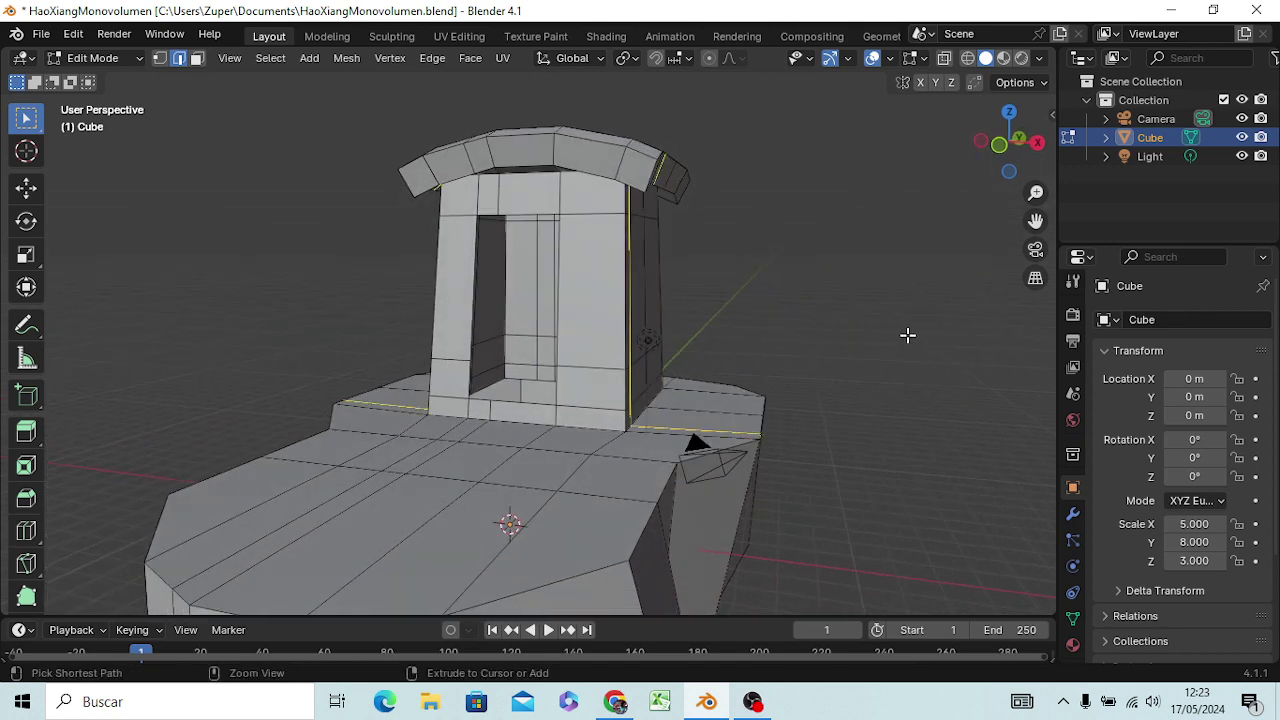
key("ctrl+z")
key("ctrl+z")
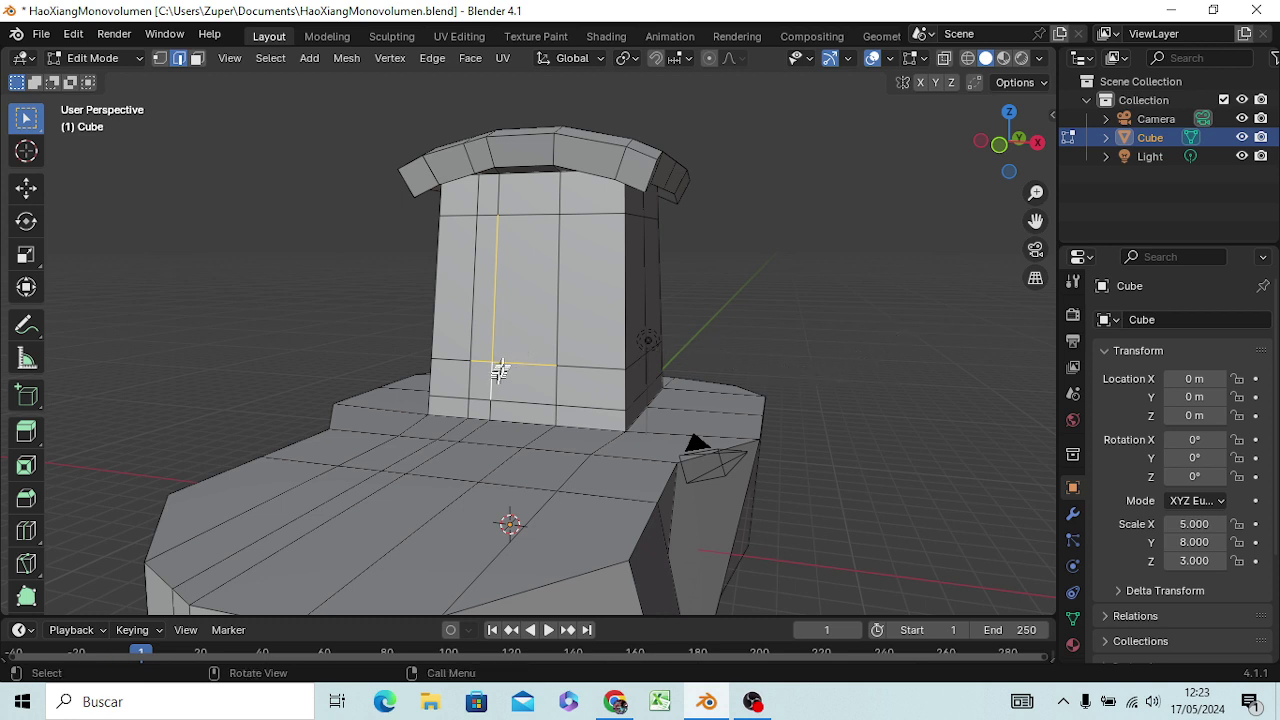
middle_click_drag(518, 348, 600, 371)
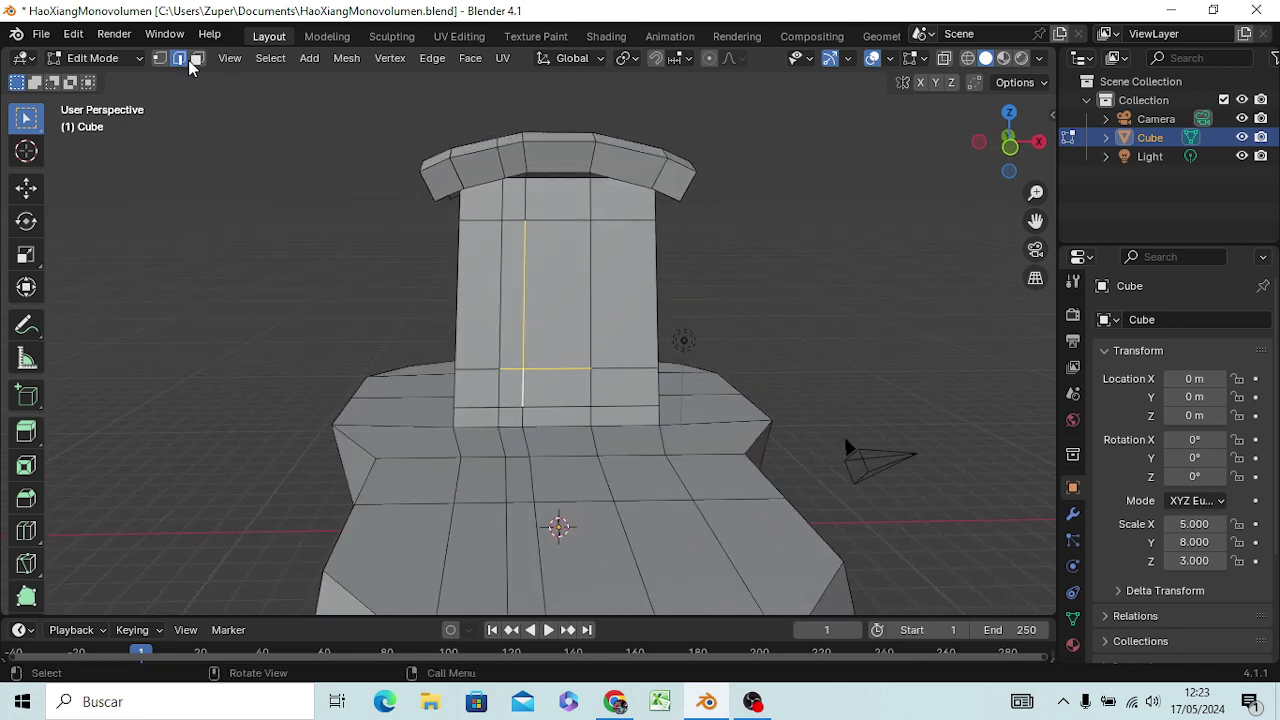
- Select four faces on the chimney front and inset them together
left_click(192, 60)
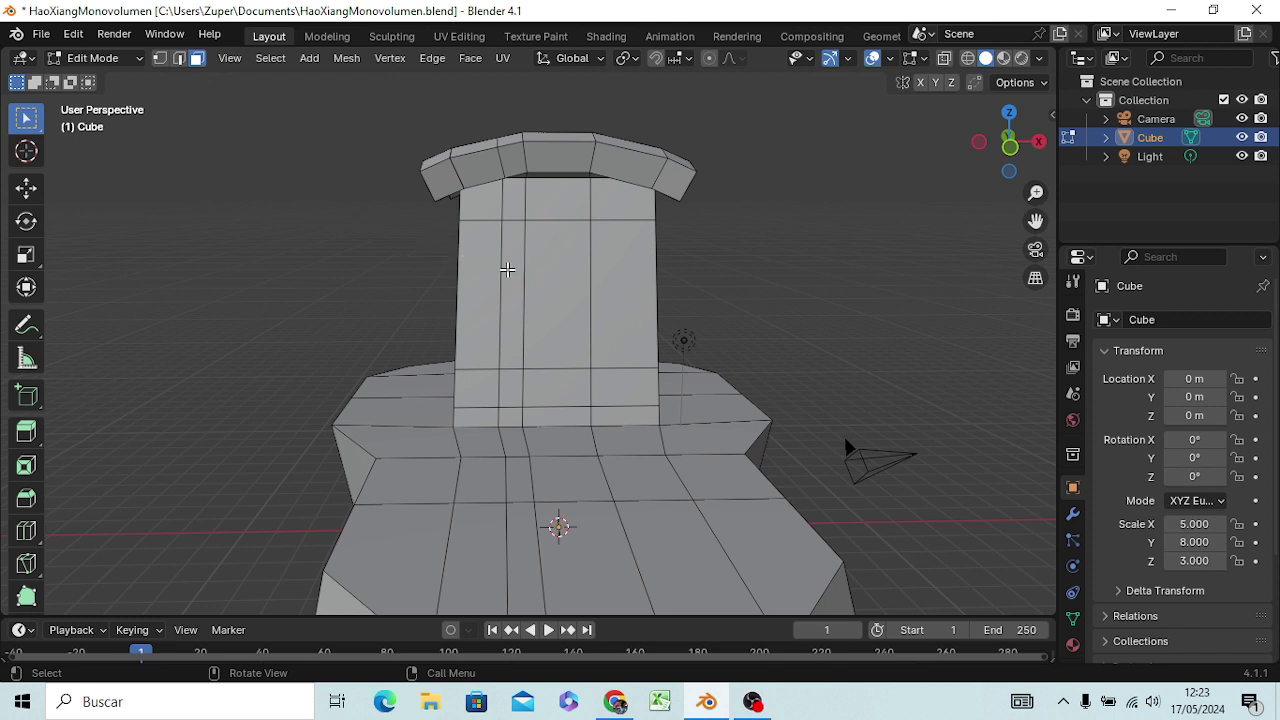
left_click(507, 269)
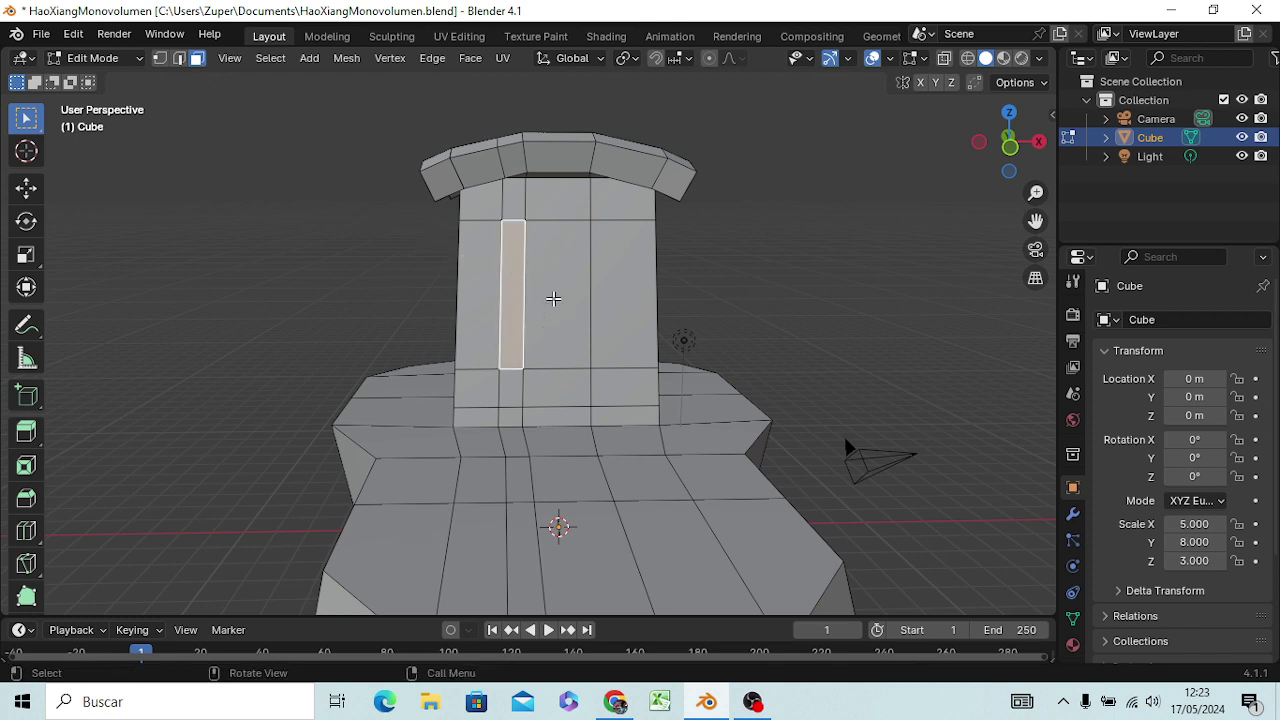
left_click(557, 292, "shift")
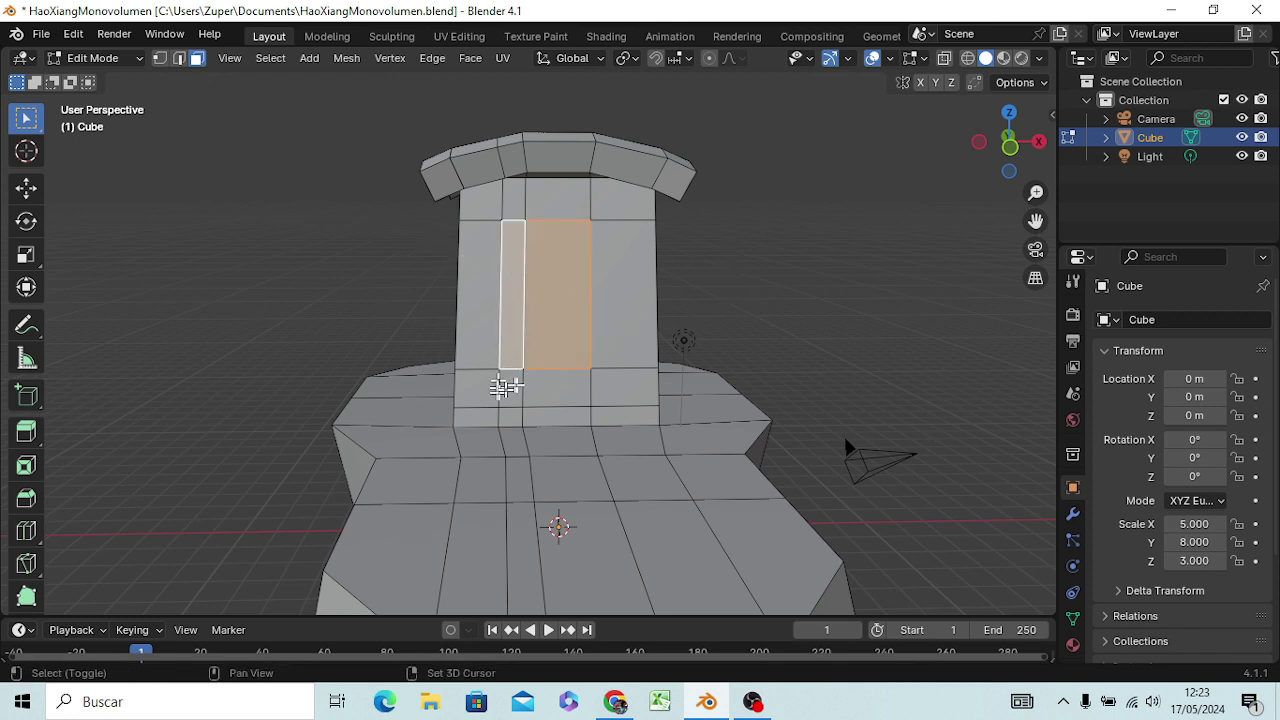
left_click(510, 388, "shift")
left_click(540, 390, "shift")
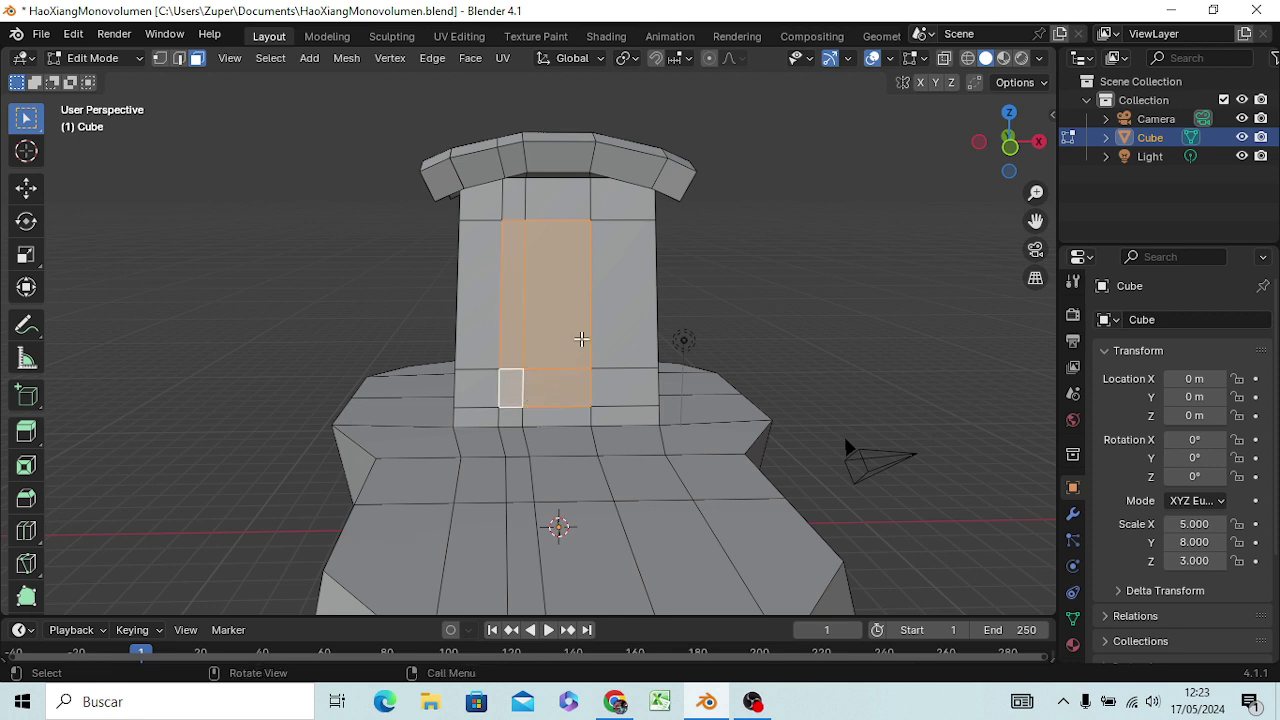
key("i")
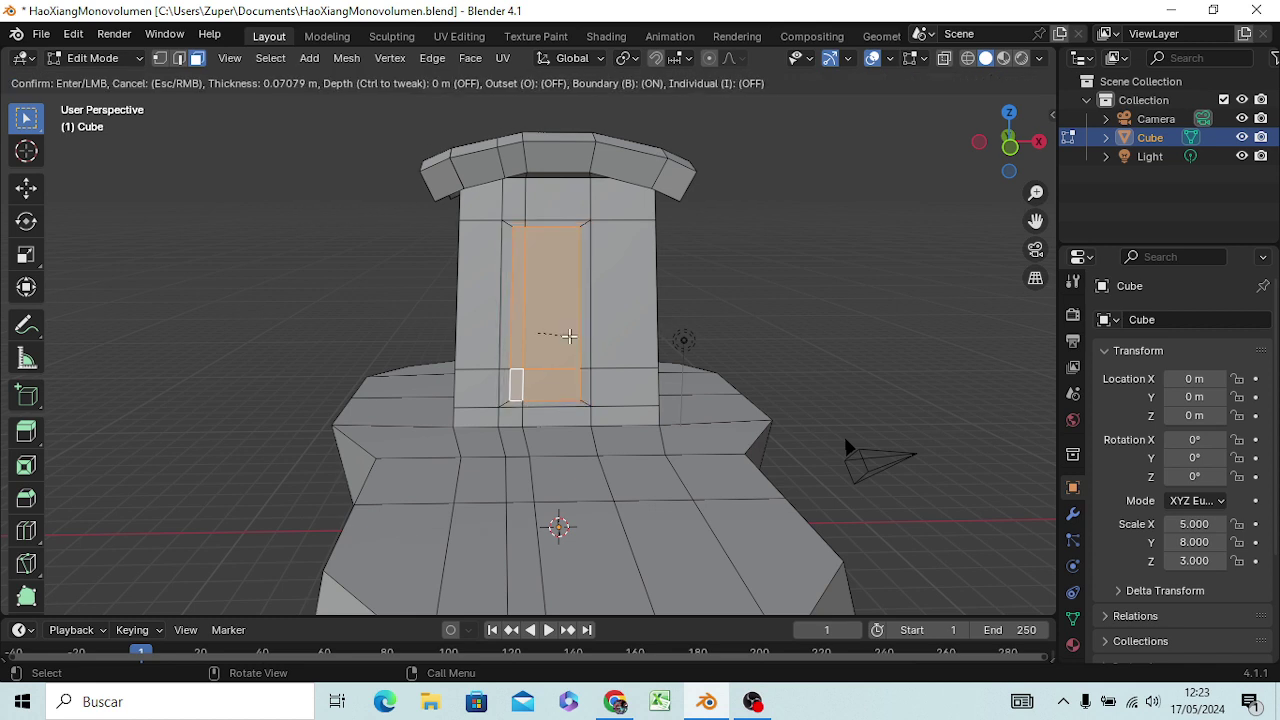
left_click(571, 336)
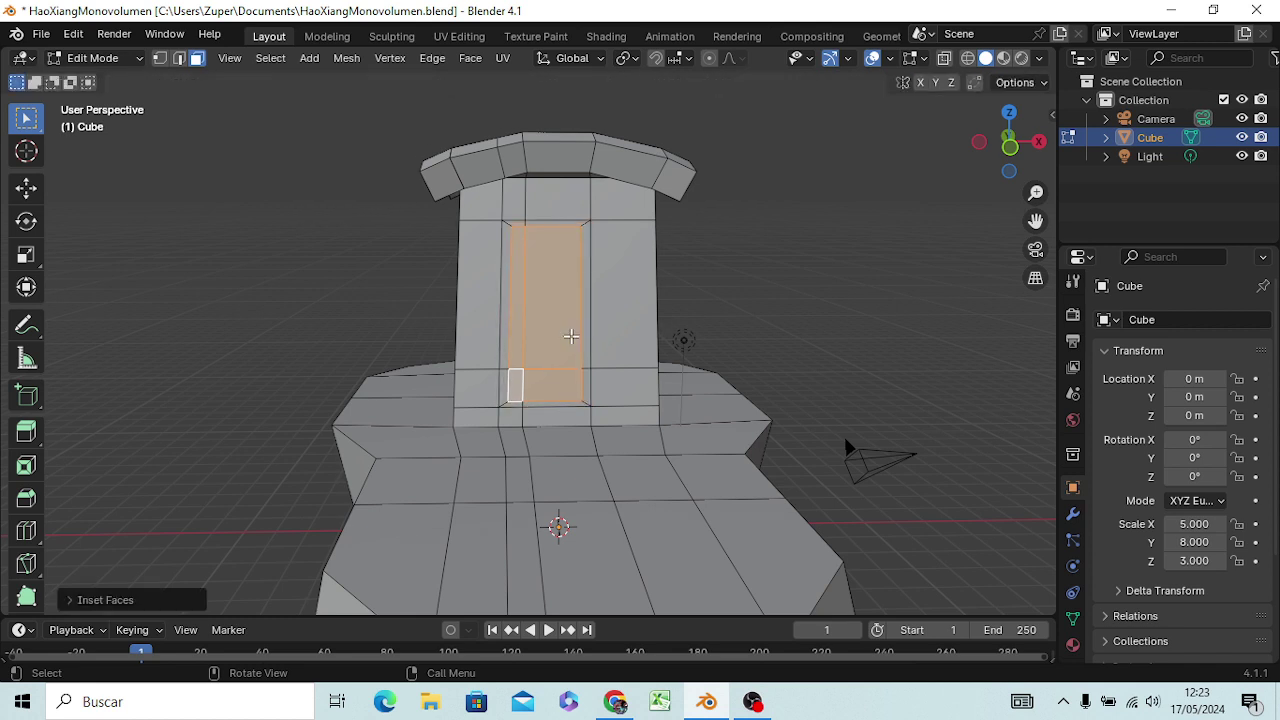
left_click(760, 328)
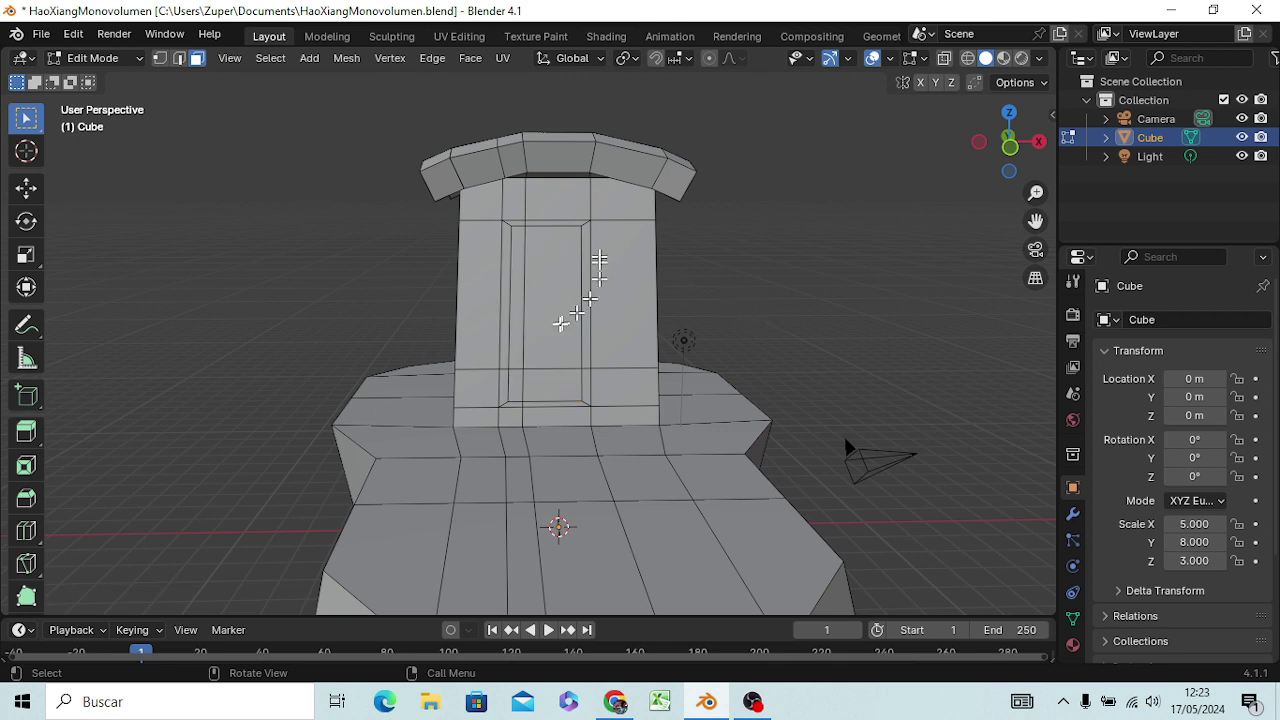
- Delete the inner door faces to open a doorway in the chimney
scroll(523, 340, "up", 2)
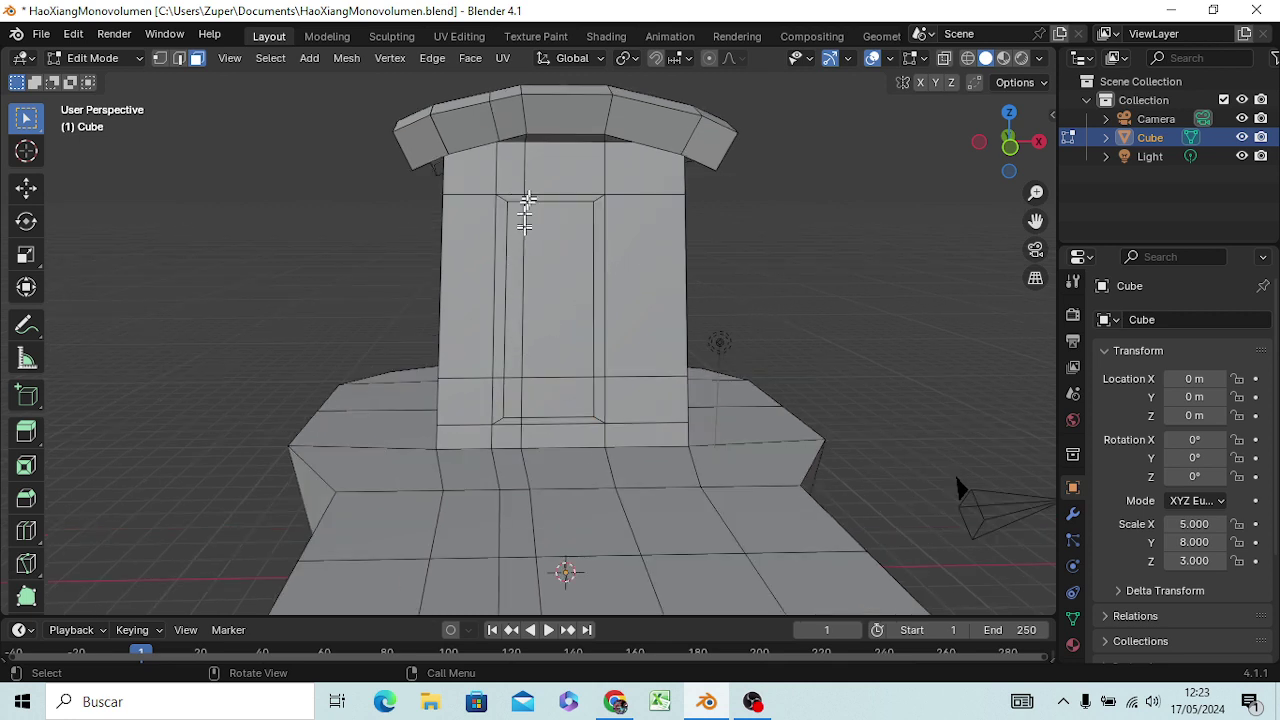
left_click(524, 240)
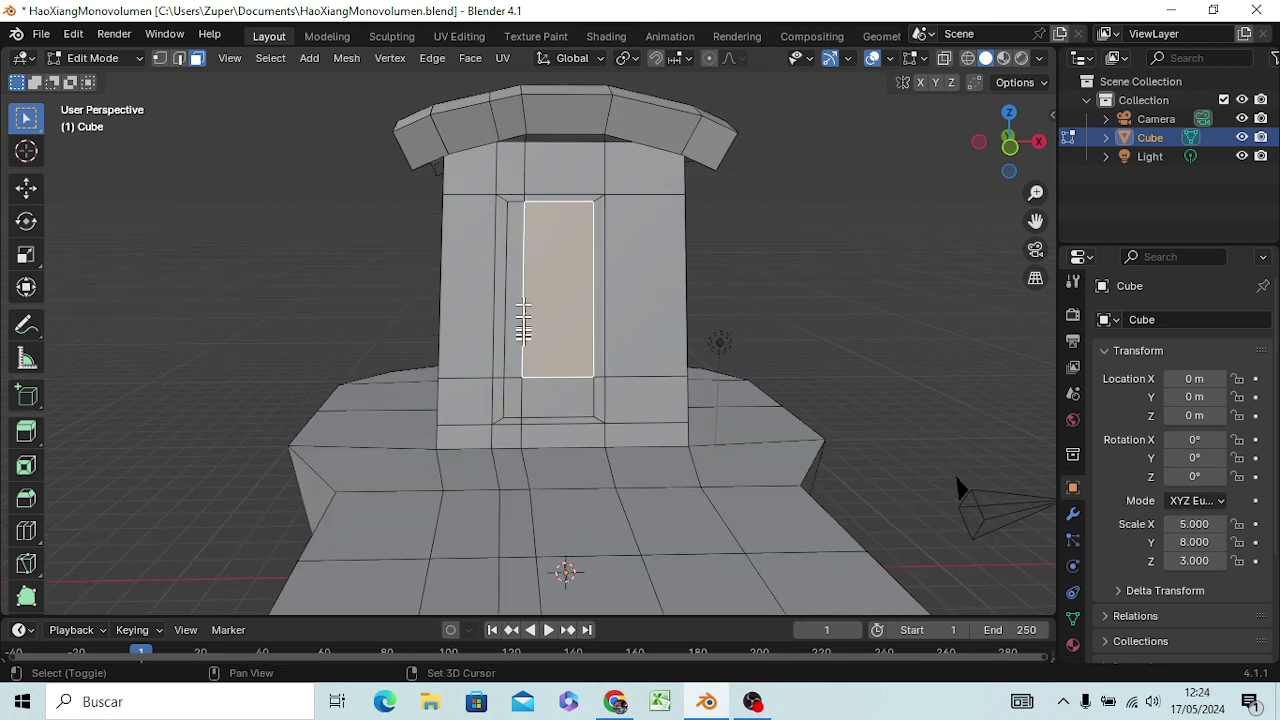
left_click(517, 332, "shift")
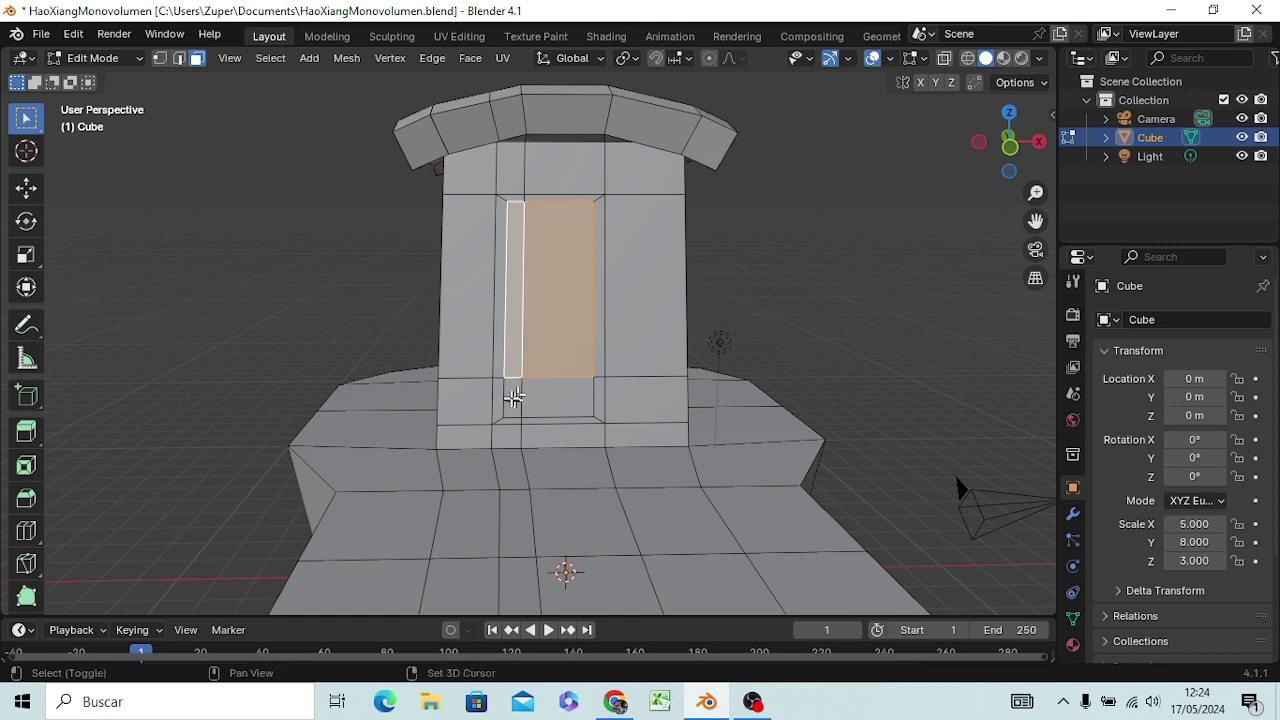
left_click(513, 395, "shift")
left_click(539, 396, "shift")
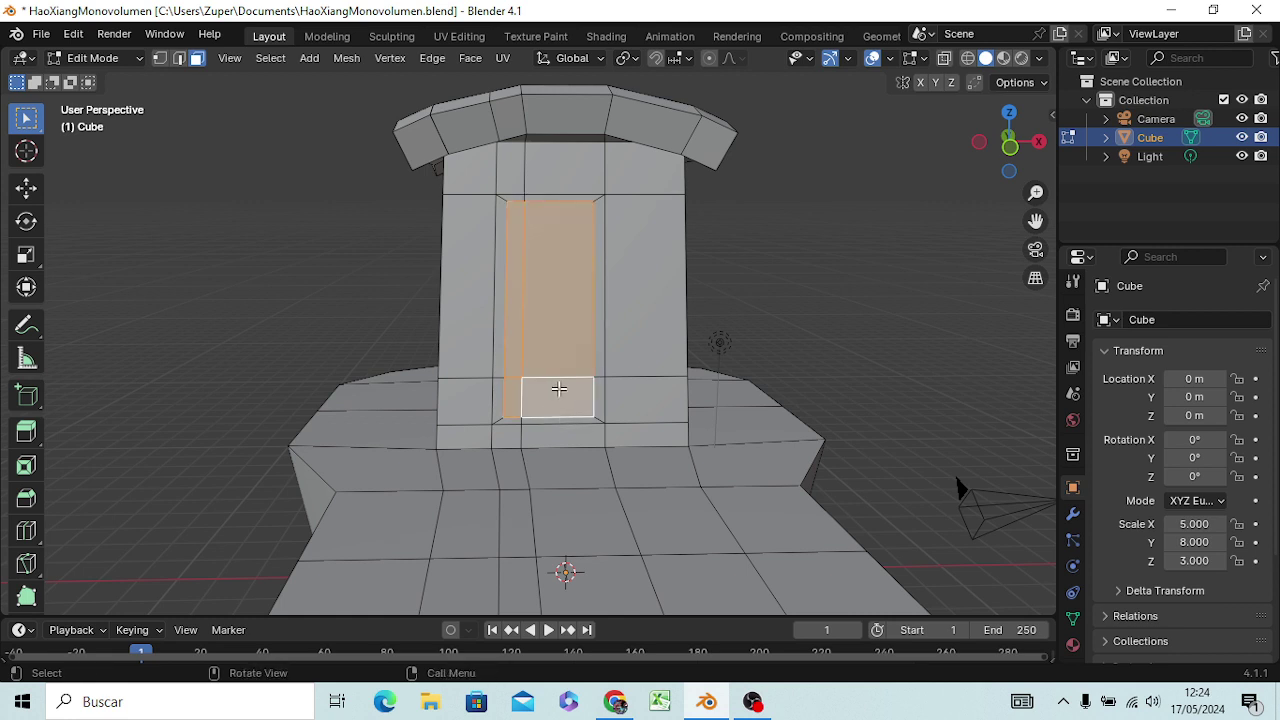
key("x")
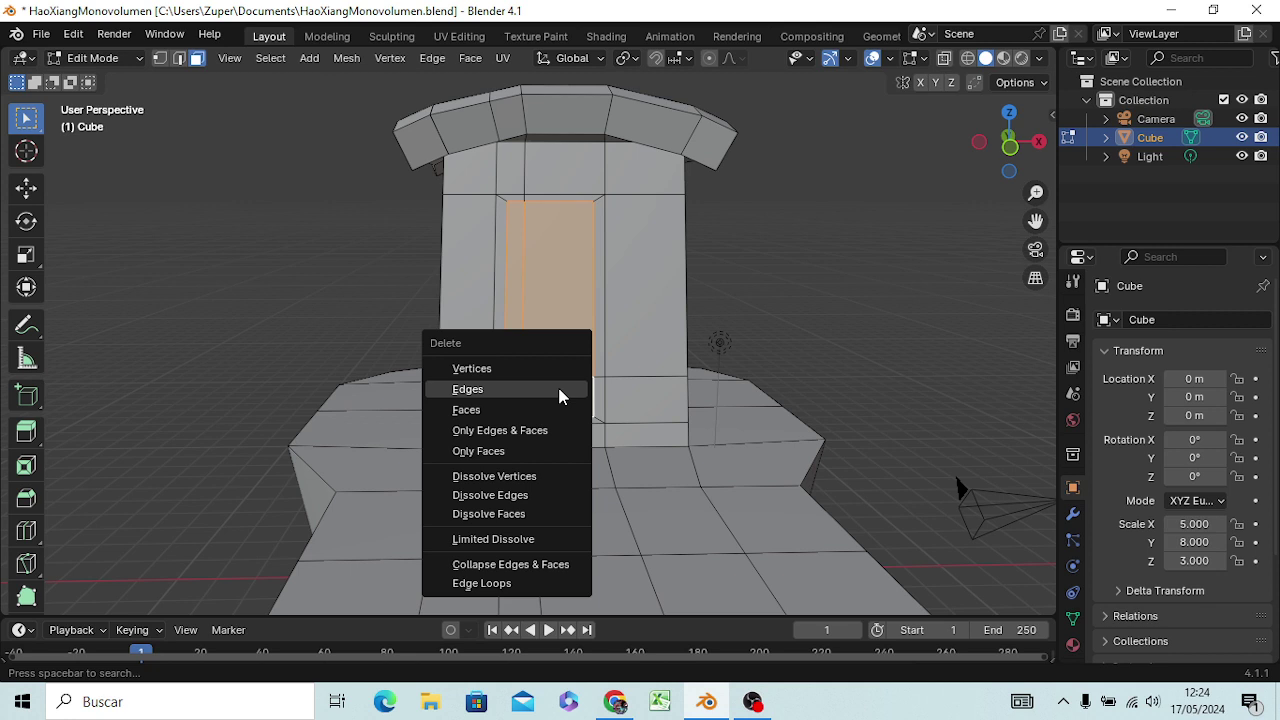
left_click(560, 392)
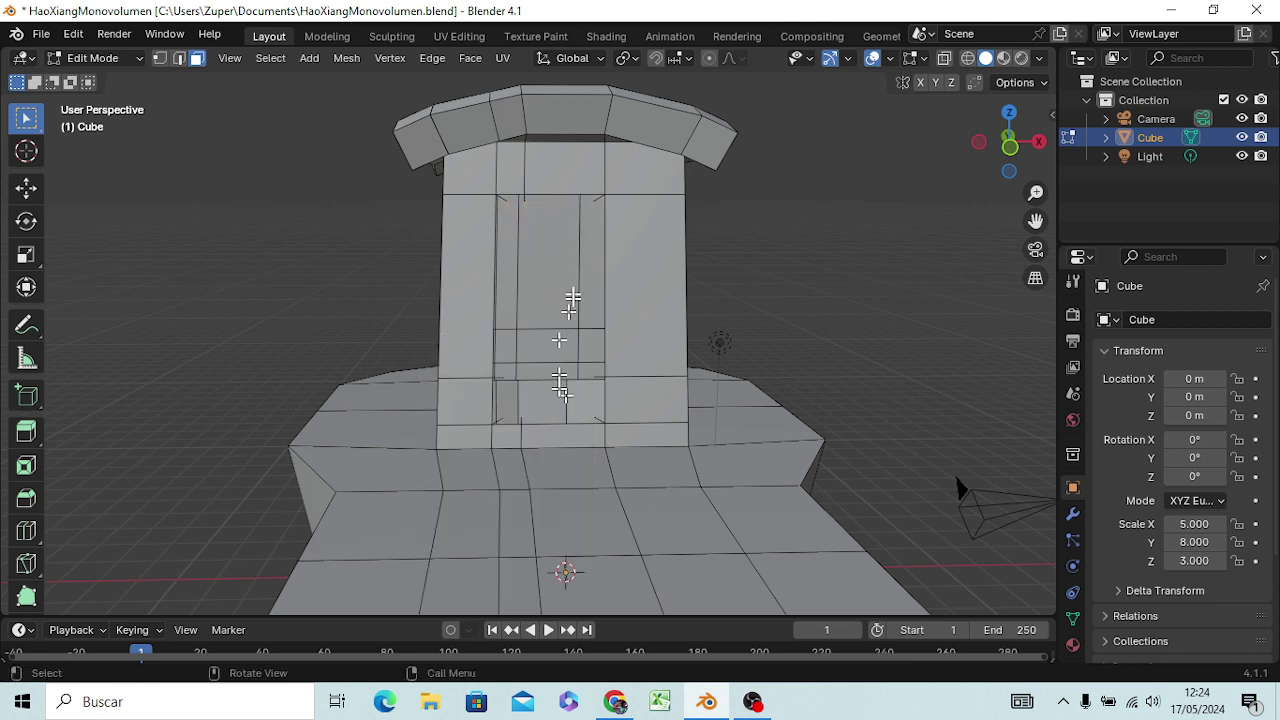
left_click(558, 253, "ctrl")
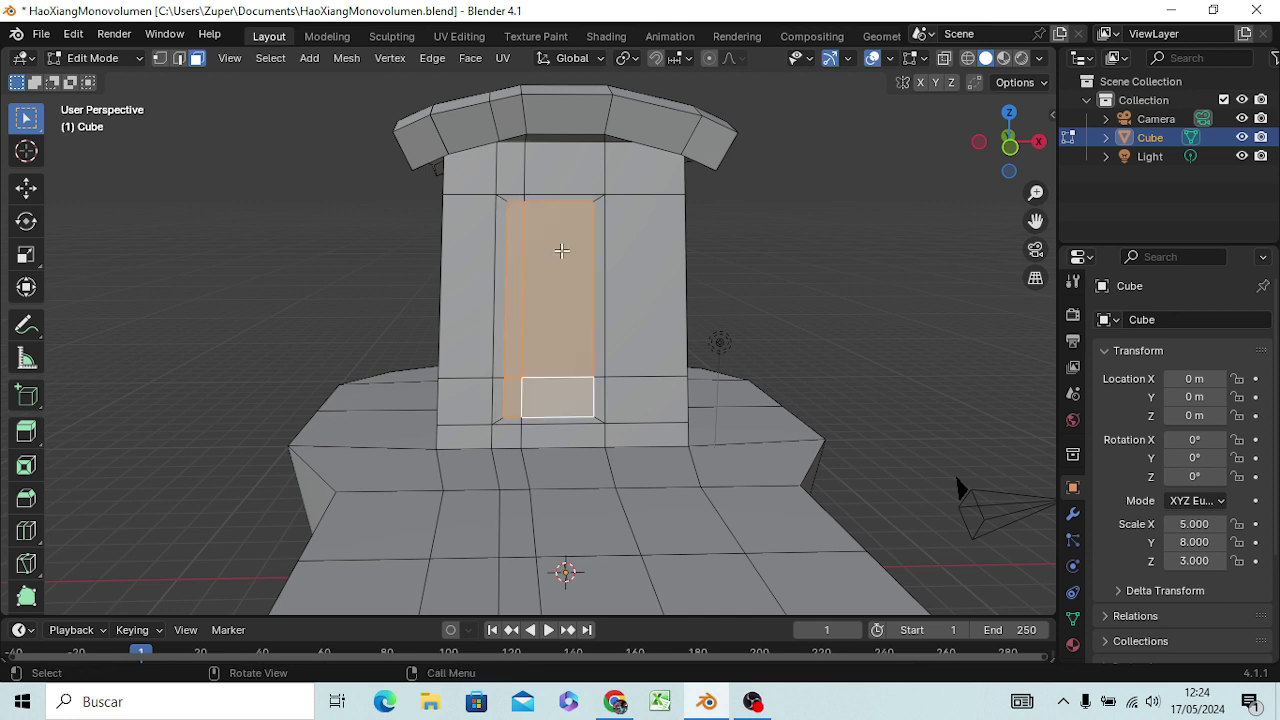
key("x")
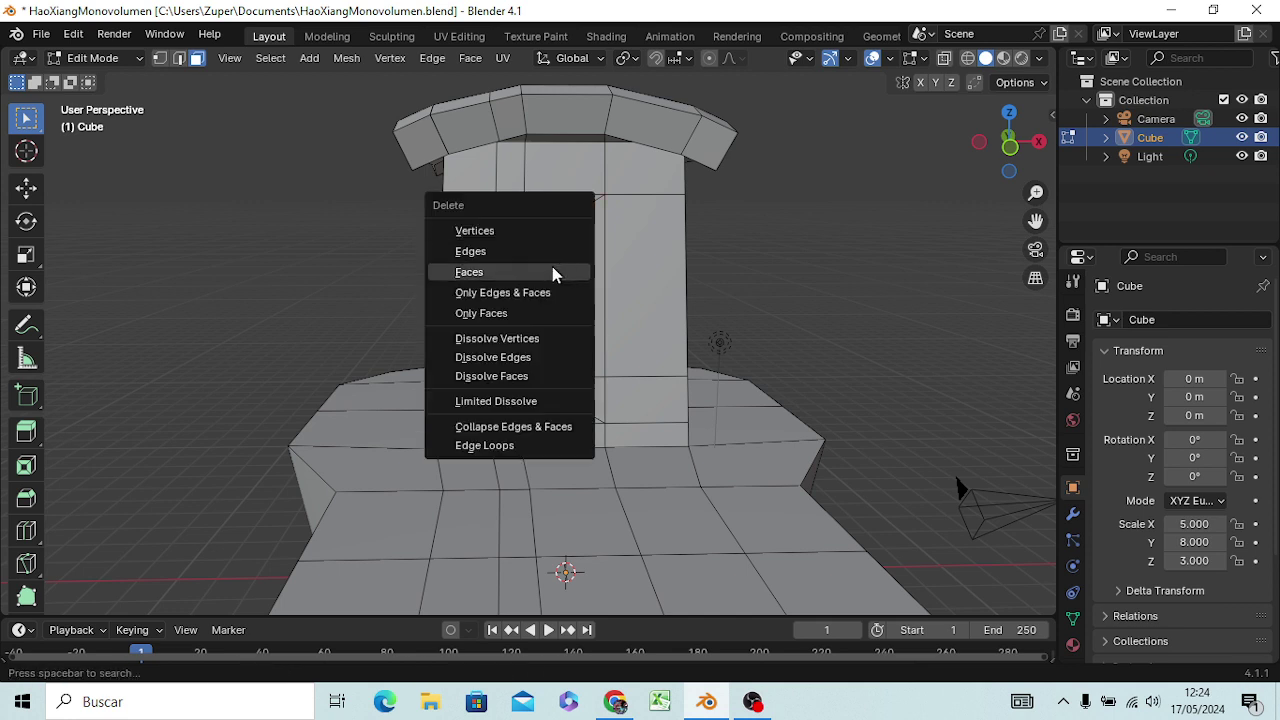
left_click(552, 267)
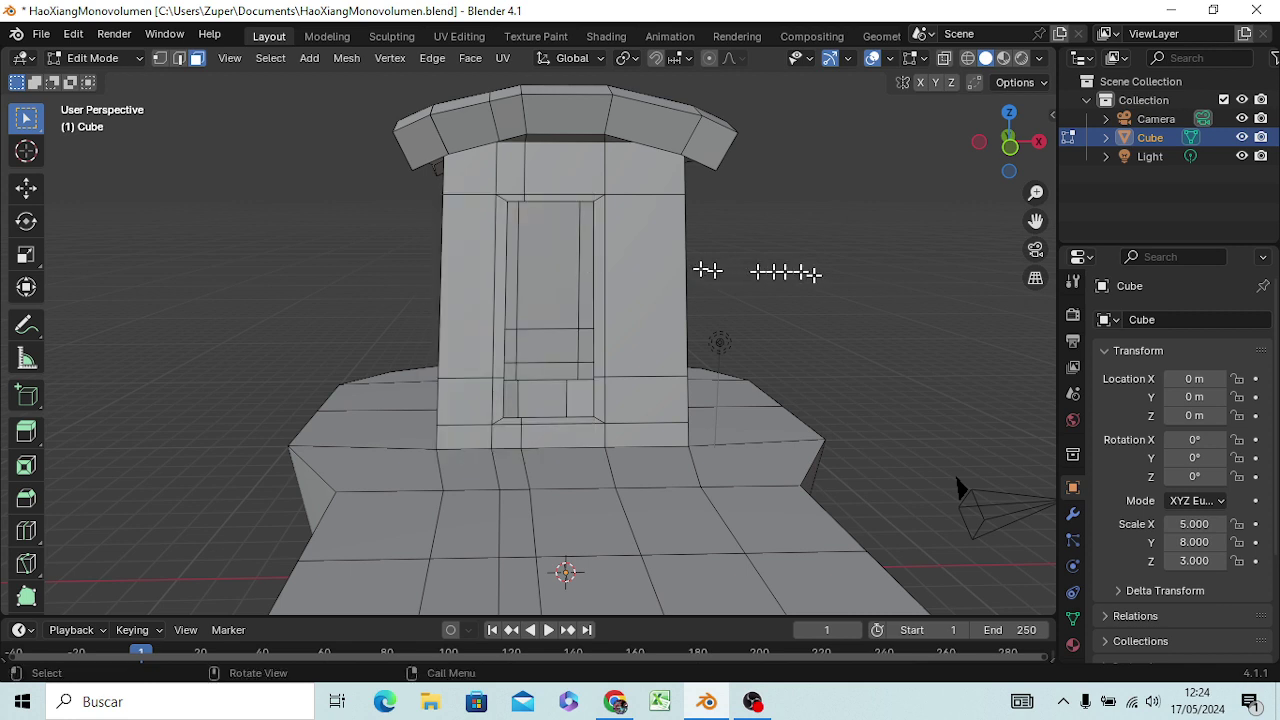
scroll(524, 260, "up", 3)
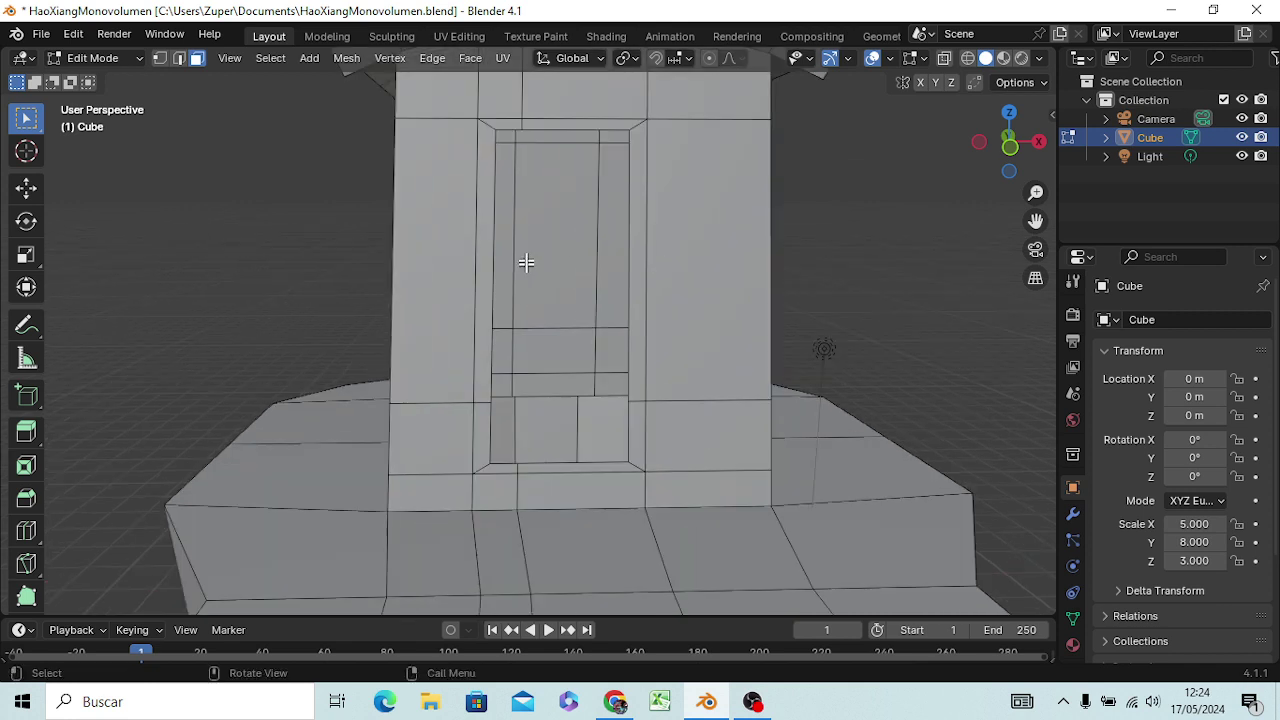
- Extrude the eight faces ringing the door outward along Y into a frame
left_click(506, 122)
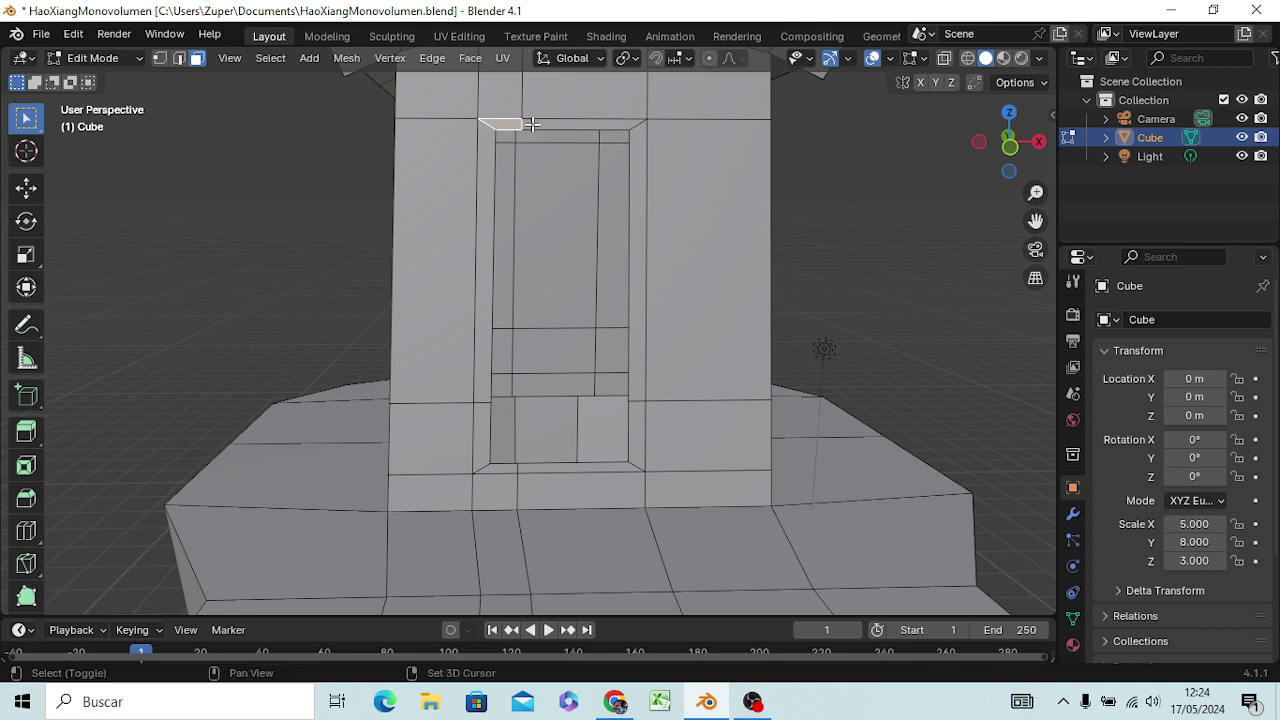
left_click(580, 124, "shift")
left_click(639, 176, "shift")
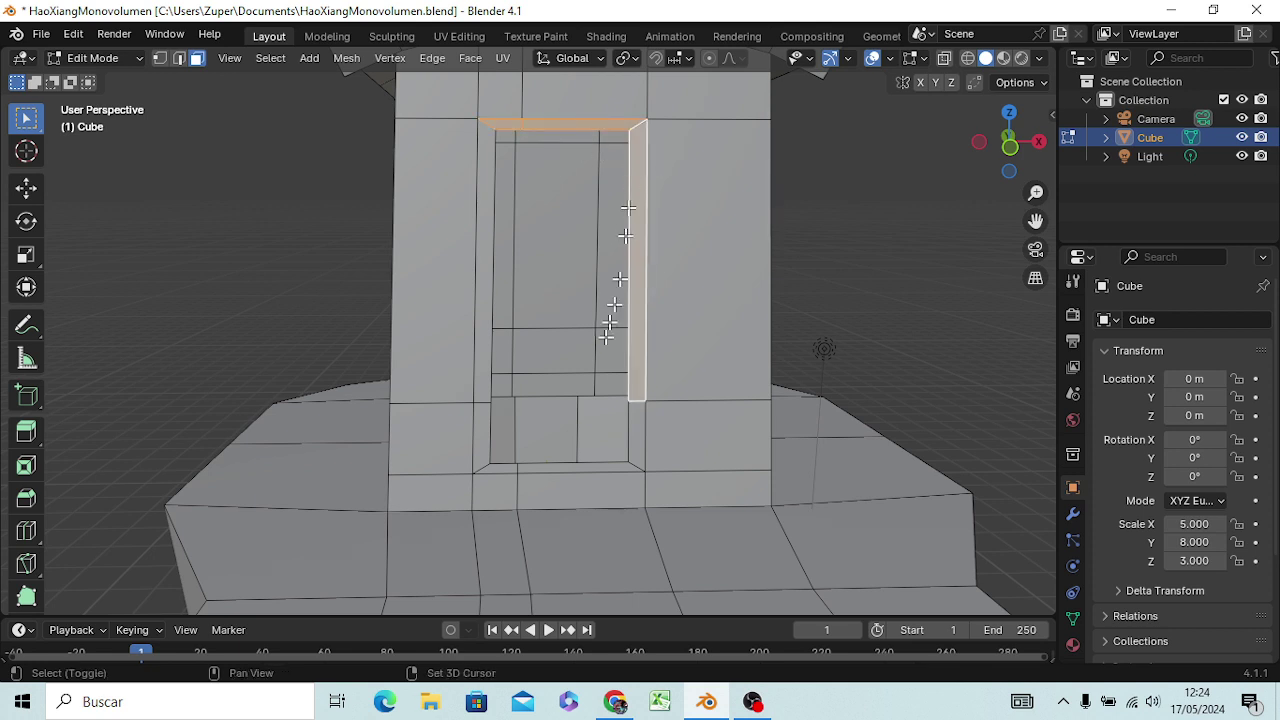
left_click(634, 450, "shift")
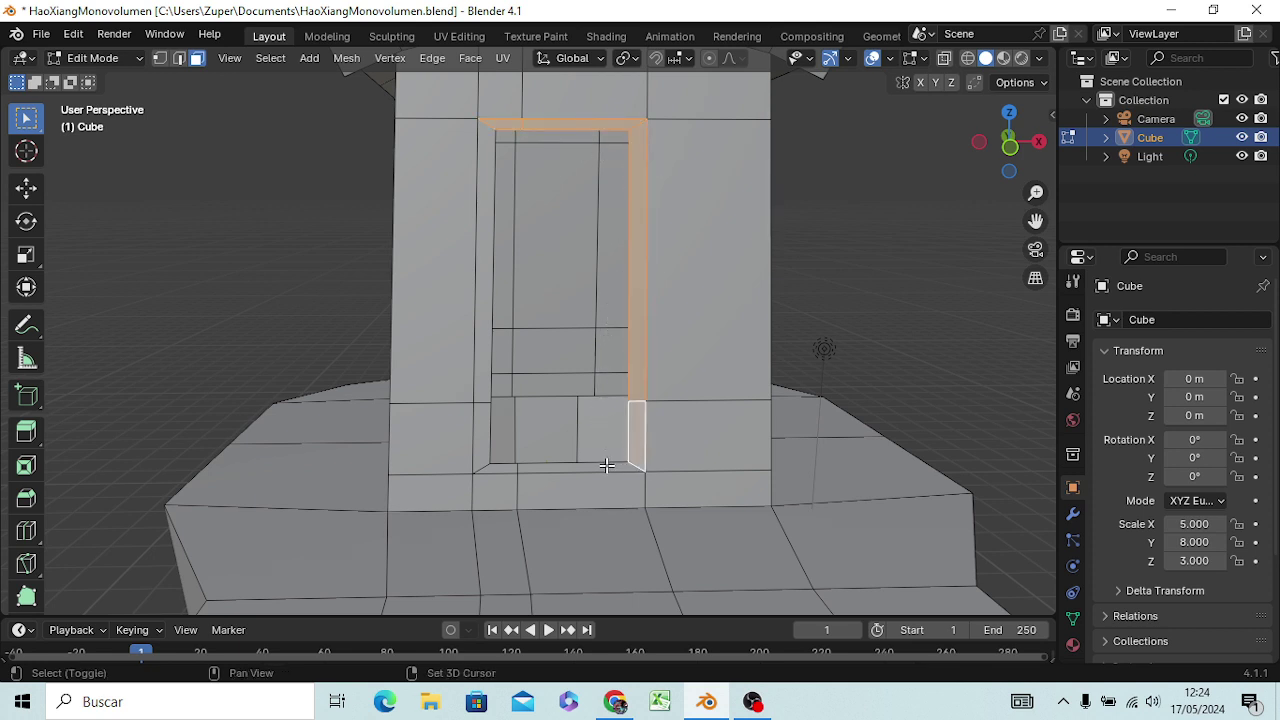
left_click(604, 466, "shift")
left_click(488, 463, "shift")
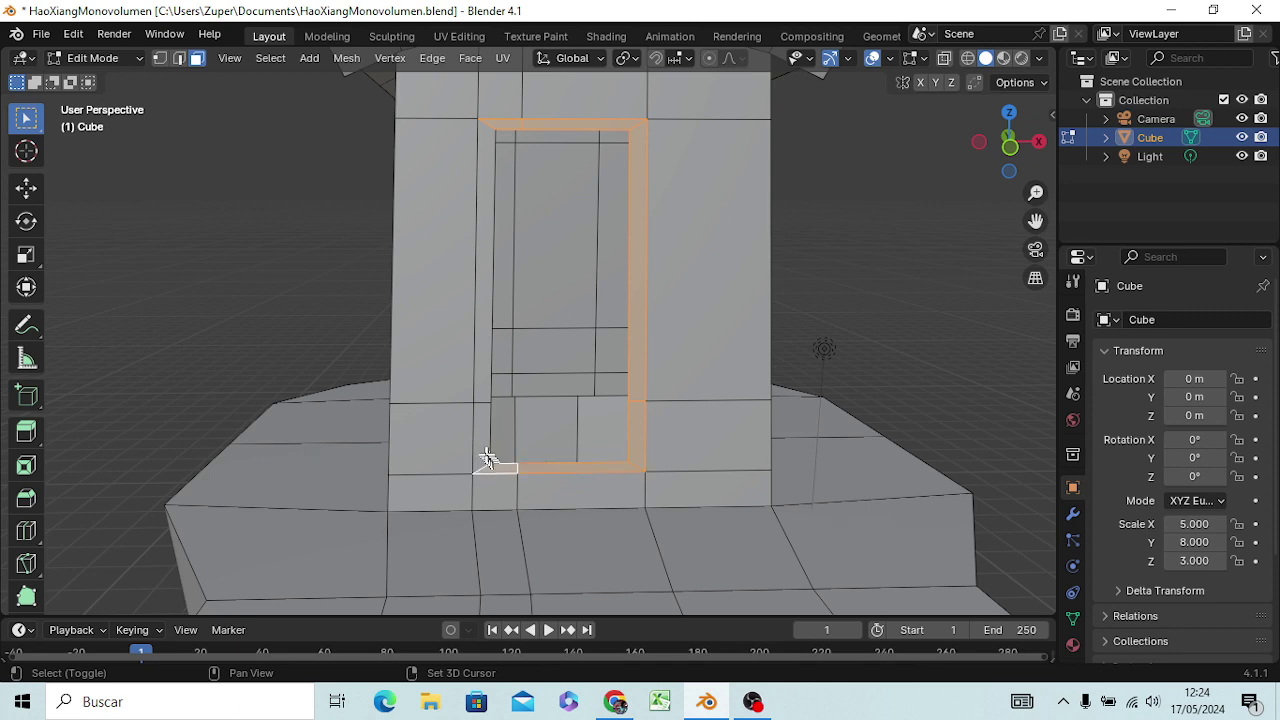
left_click(485, 440, "shift")
left_click(481, 383, "shift")
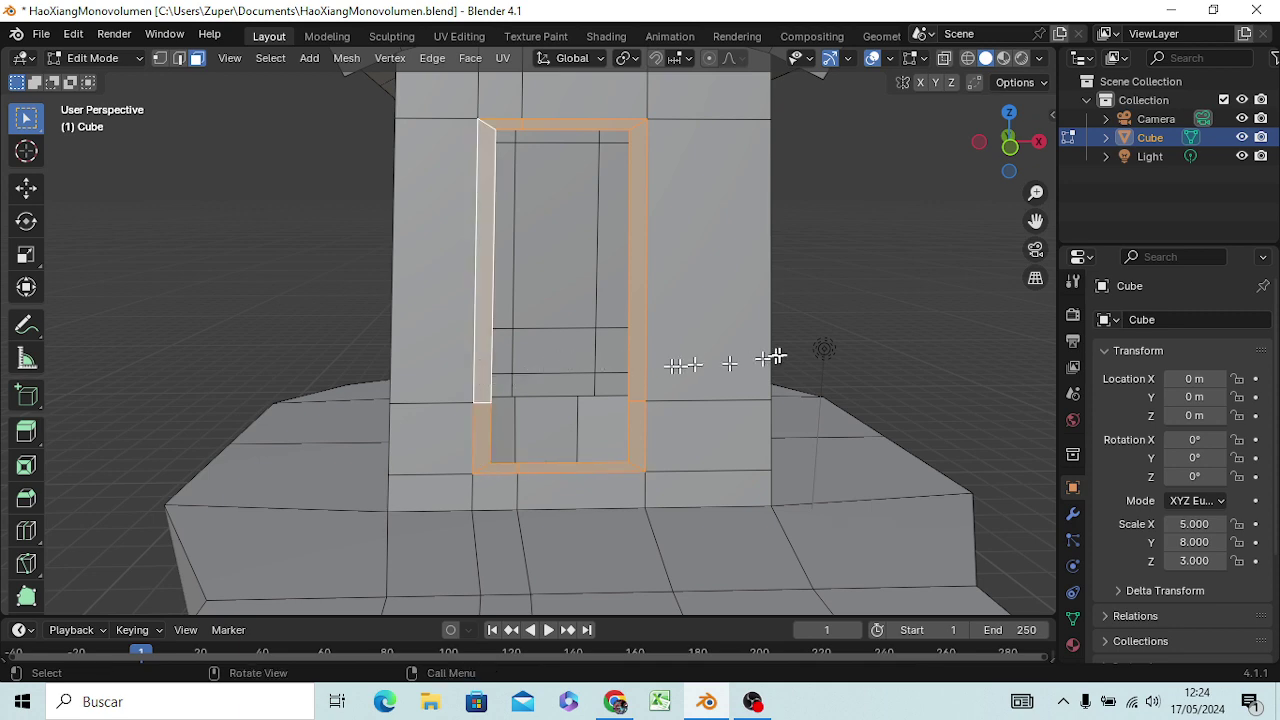
middle_click_drag(772, 358, 608, 374)
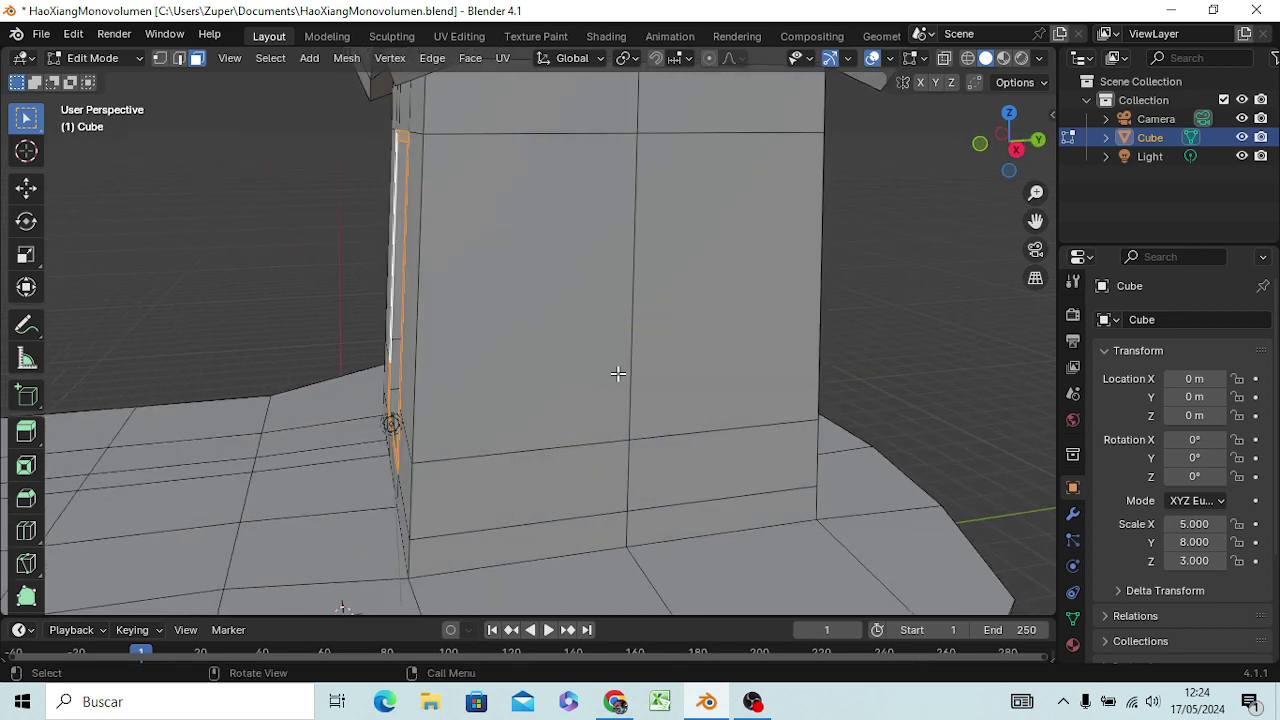
key("e")
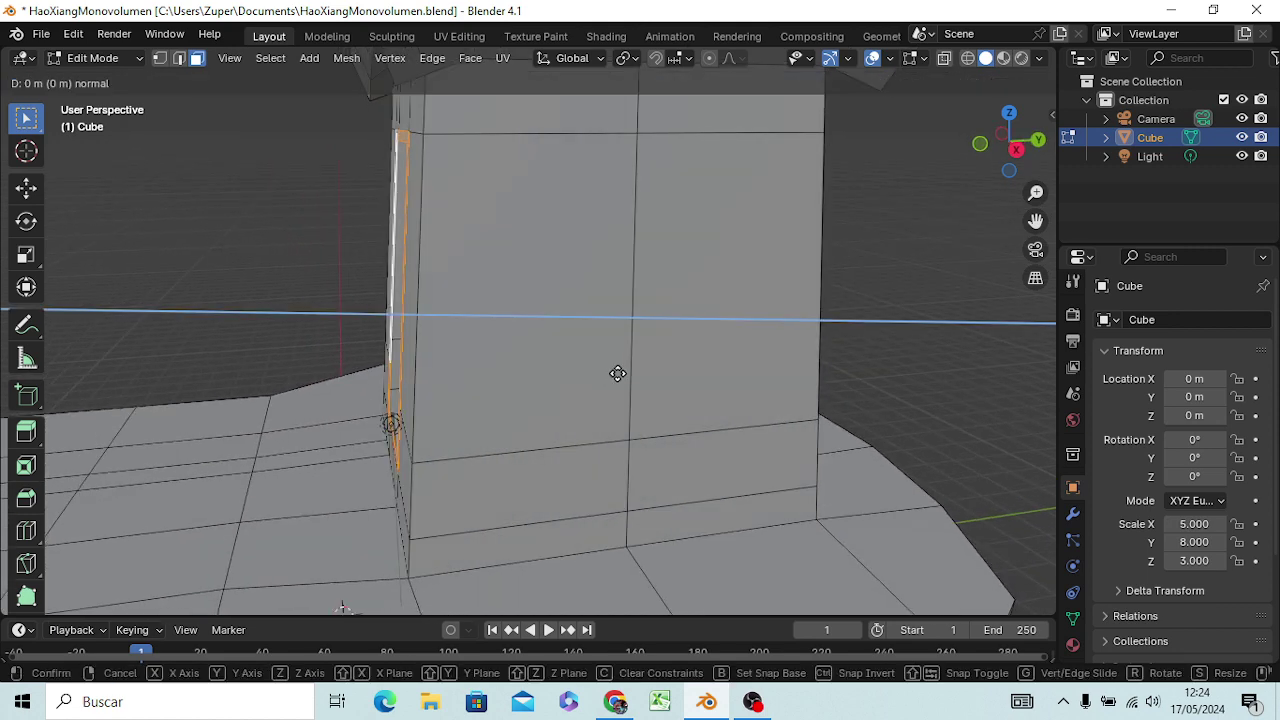
key("y")
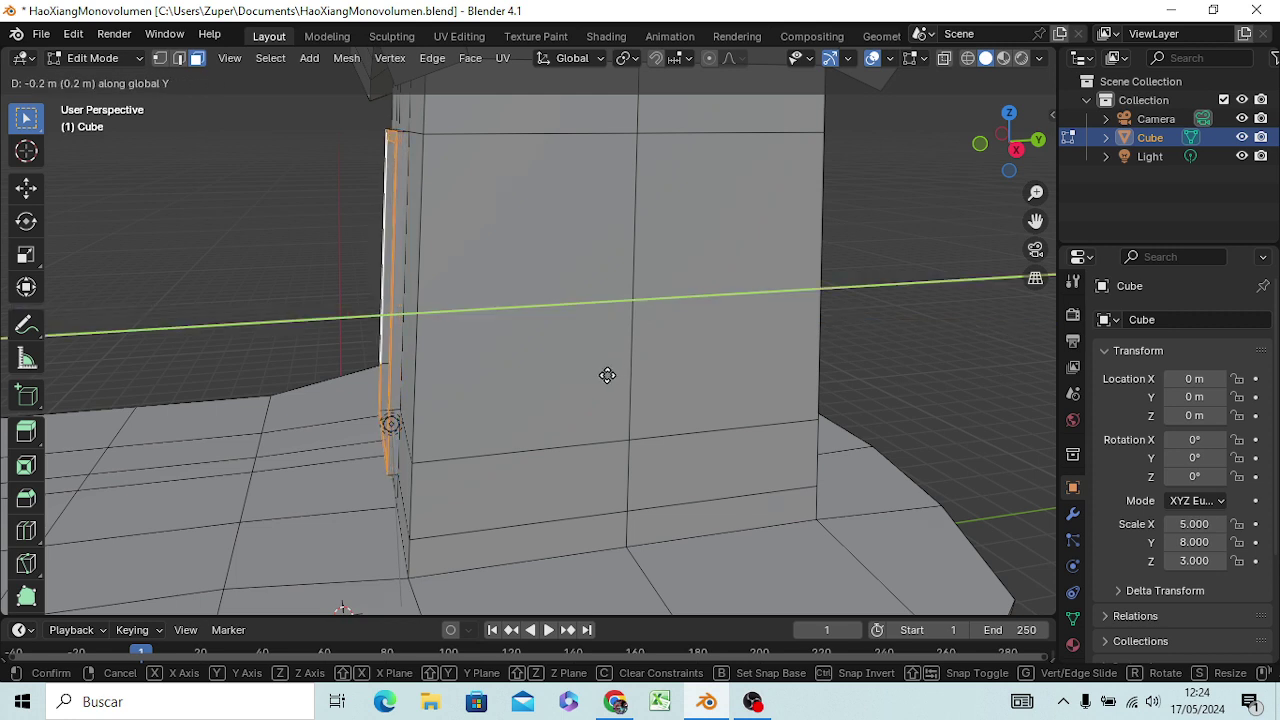
left_click(607, 375)
- Bevel the door frame's edges about 0.0259 m wide
mouse_move(609, 375)
middle_mouse_down()
mouse_move(673, 345)
mouse_move(746, 389)
middle_mouse_up()
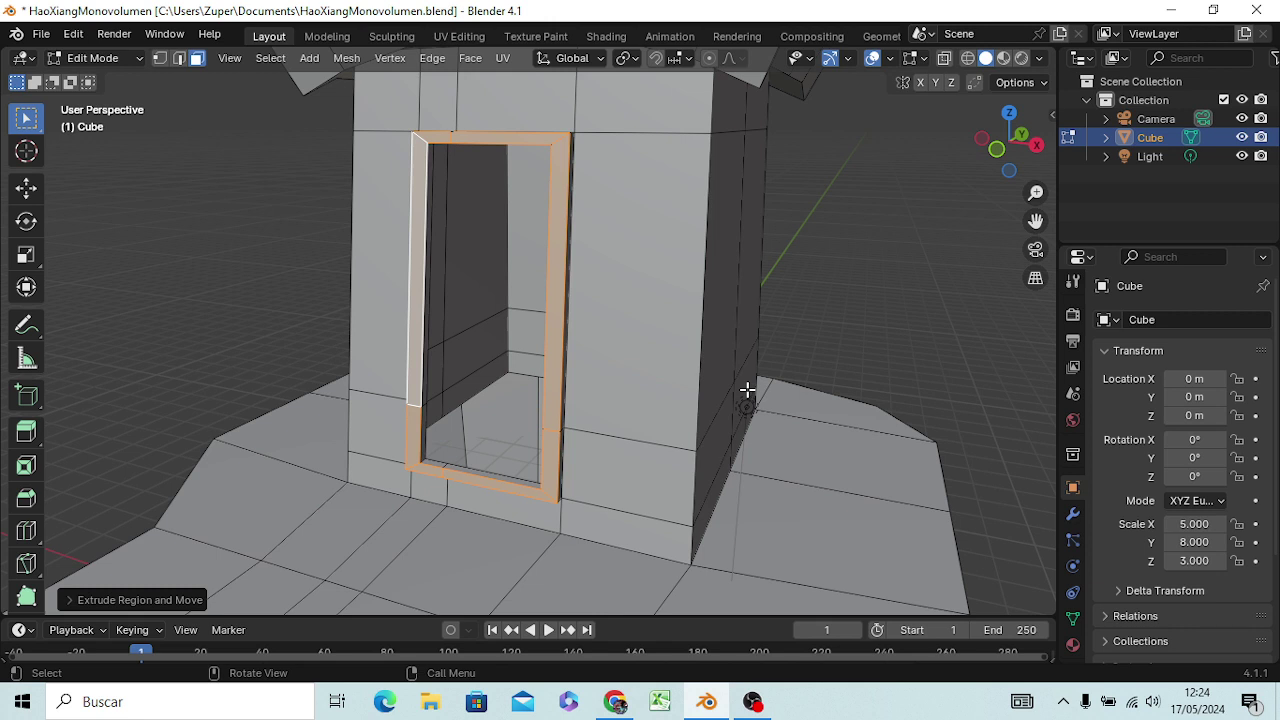
key("ctrl+b")
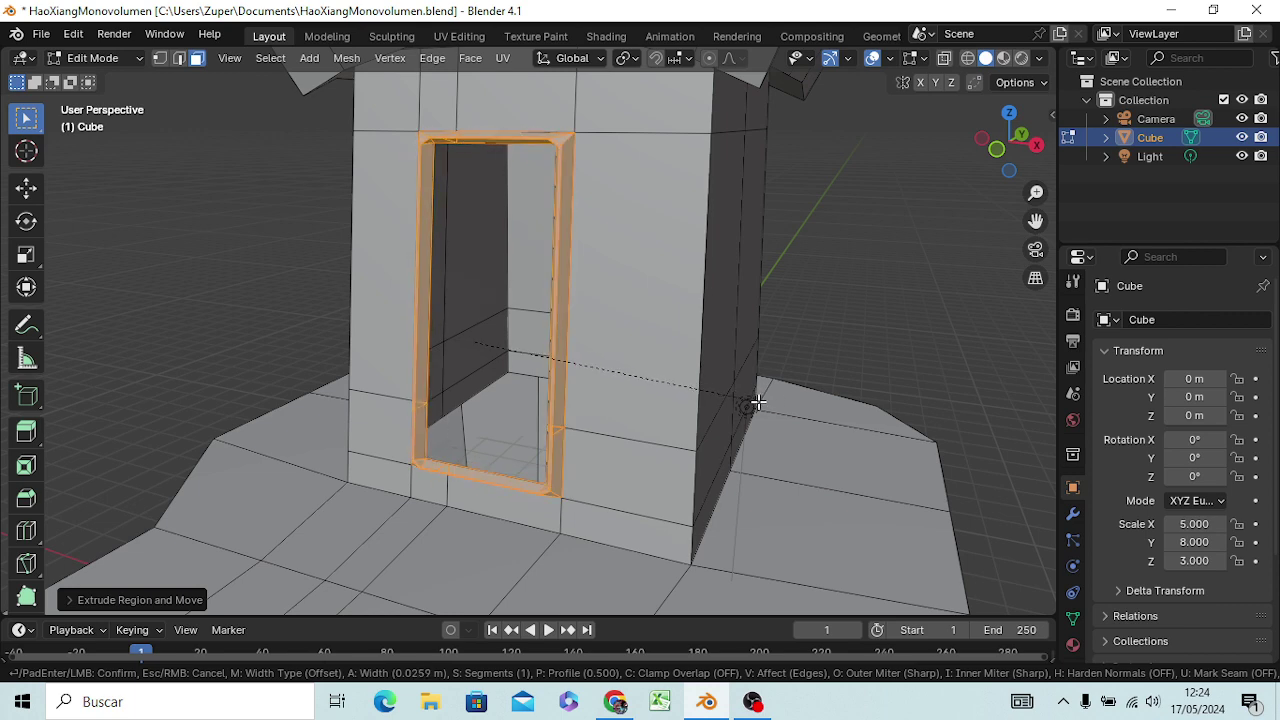
left_click(758, 401)
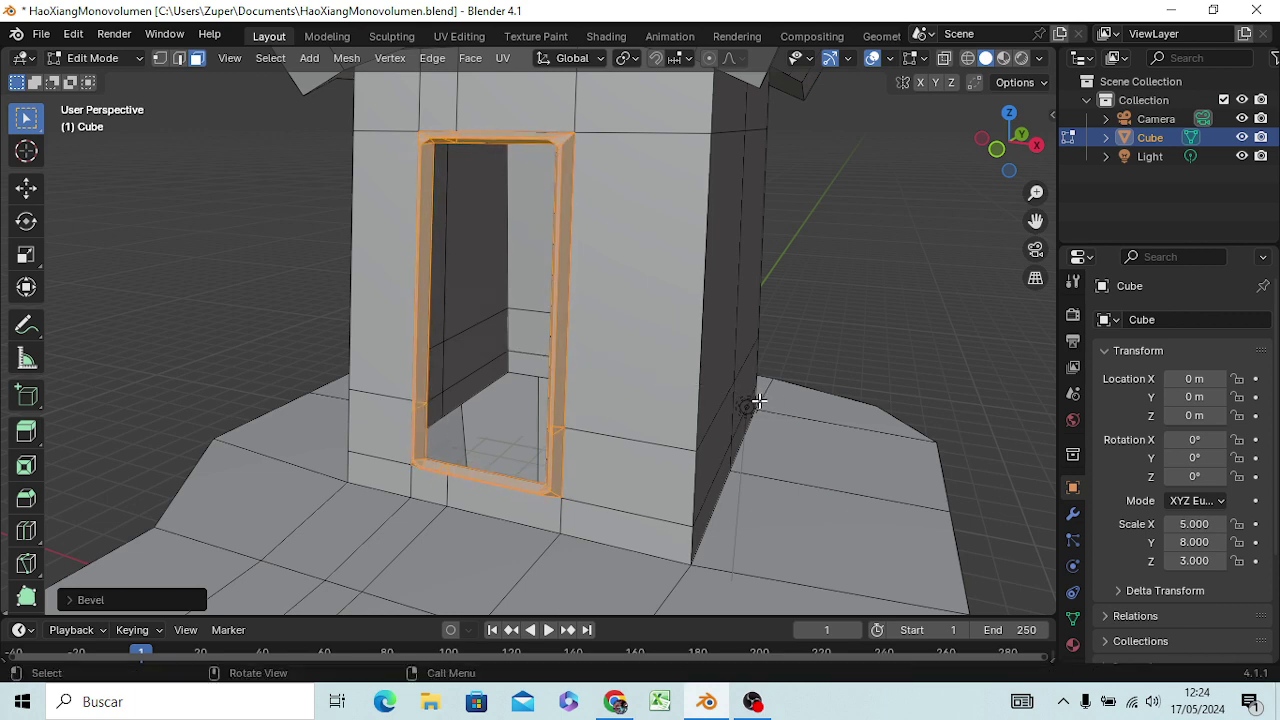
- Add a vertical edge loop across the side wall
left_click(897, 435)
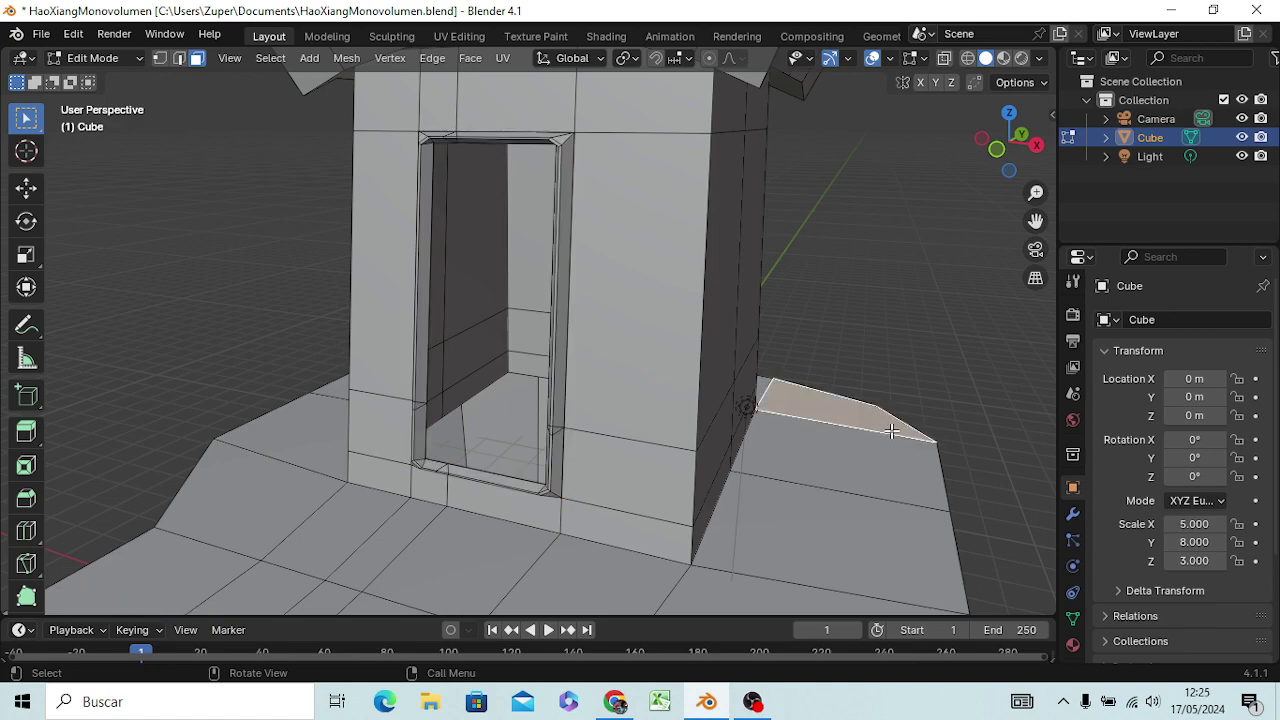
mouse_move(737, 471)
middle_mouse_down()
mouse_move(643, 566)
mouse_move(603, 575)
mouse_move(609, 509)
mouse_move(586, 503)
mouse_move(605, 568)
mouse_move(574, 554)
mouse_move(563, 526)
middle_mouse_up()
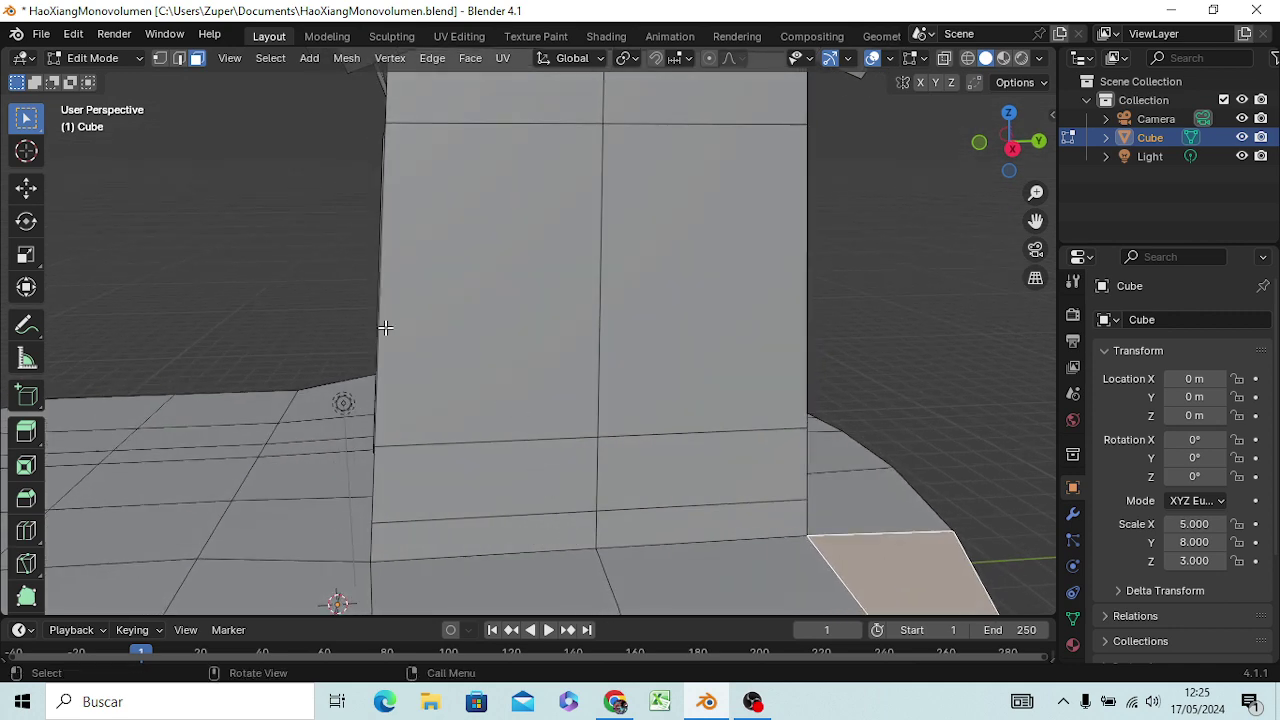
key("ctrl+r")
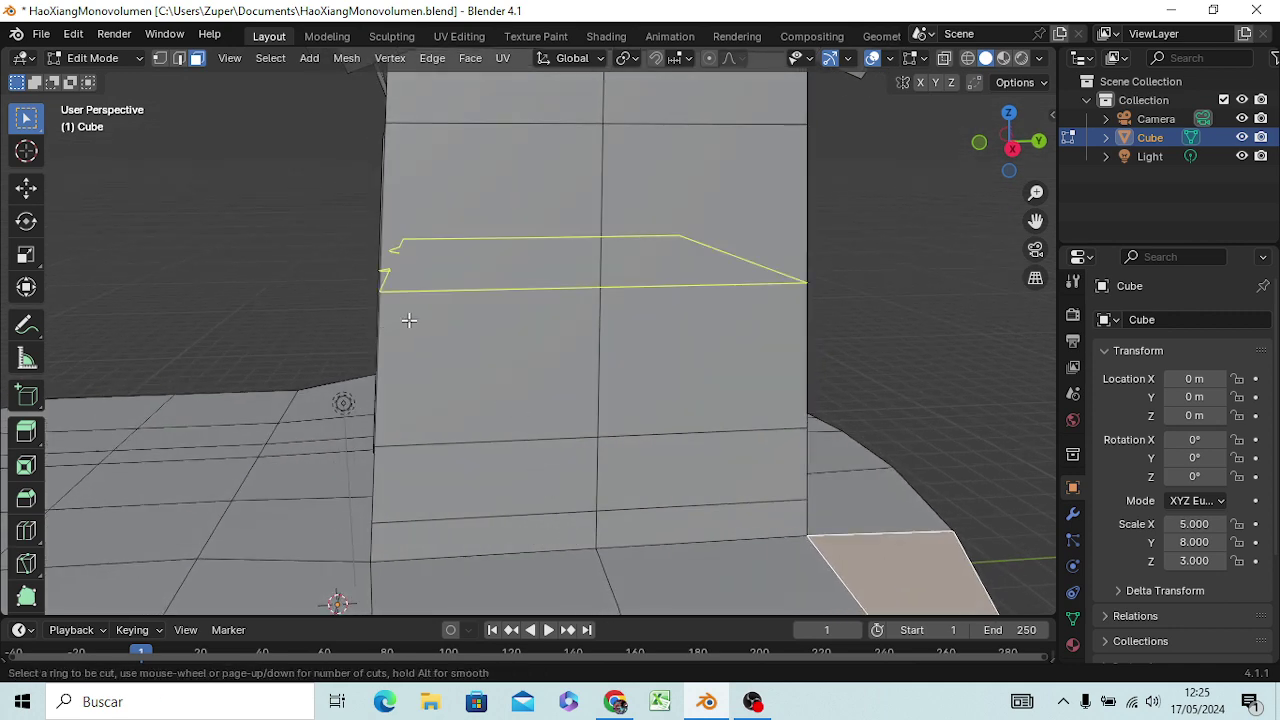
left_click(423, 435)
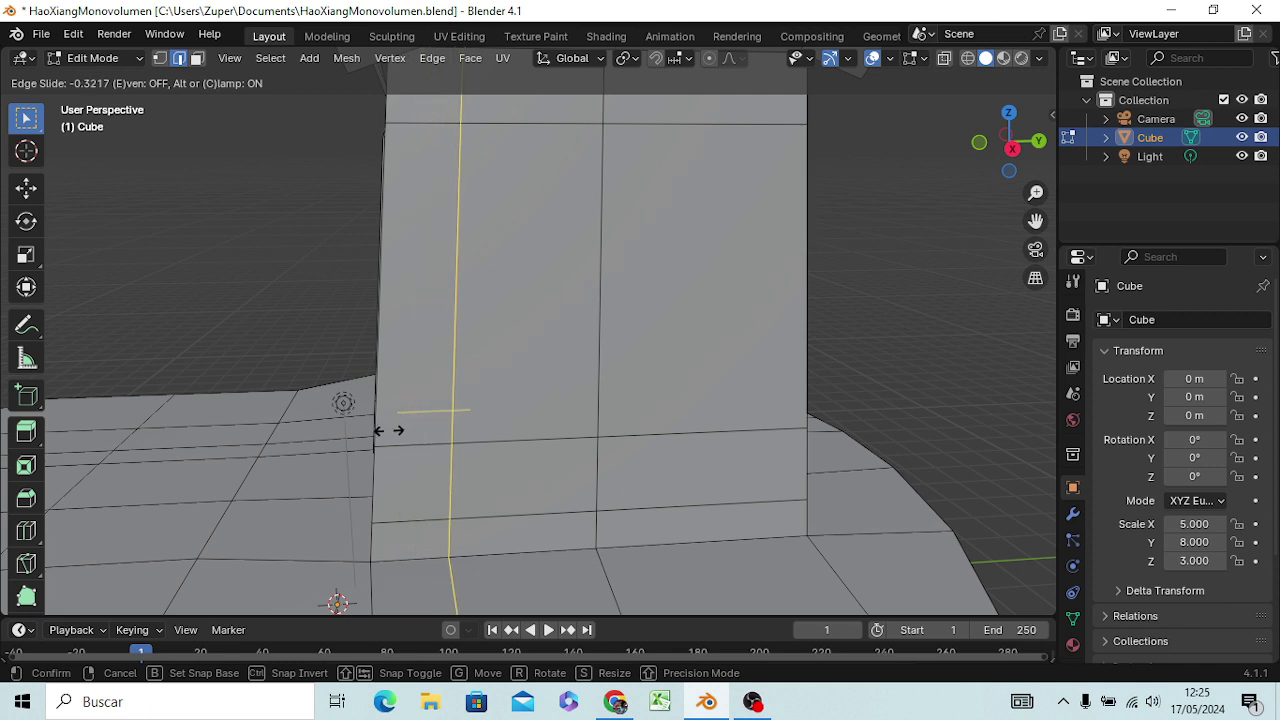
left_click(388, 431)
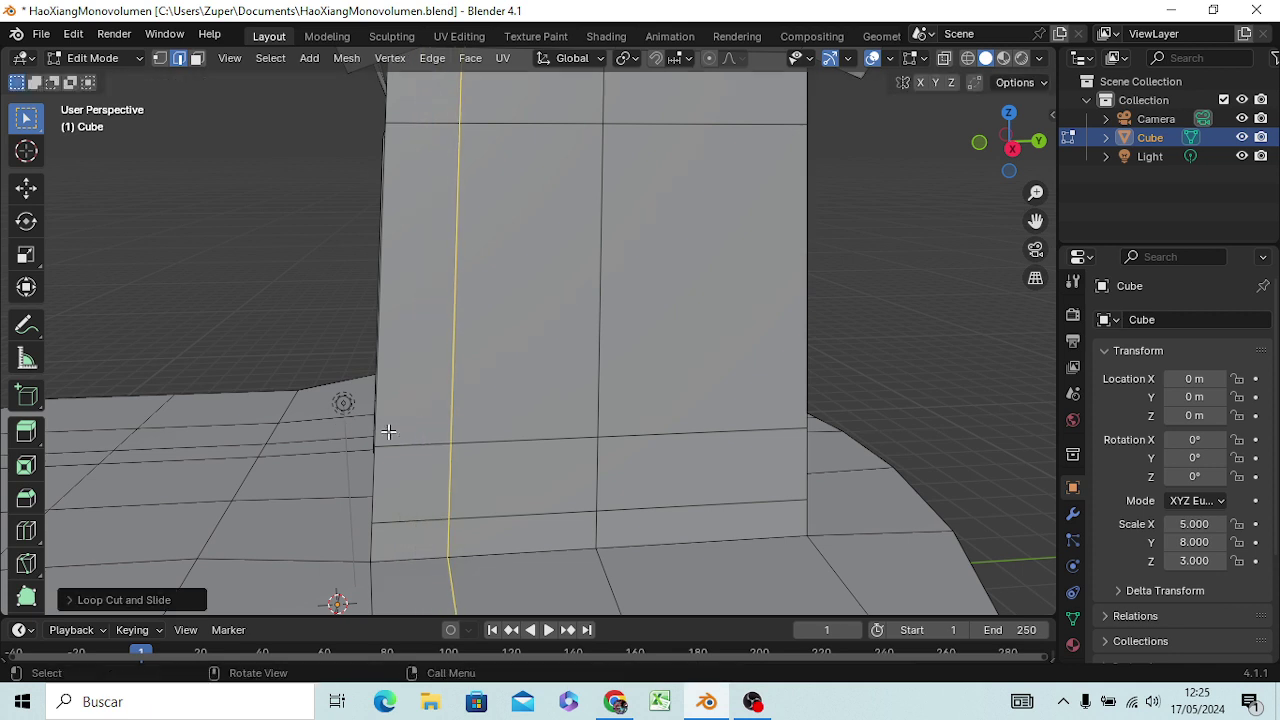
left_click(551, 318)
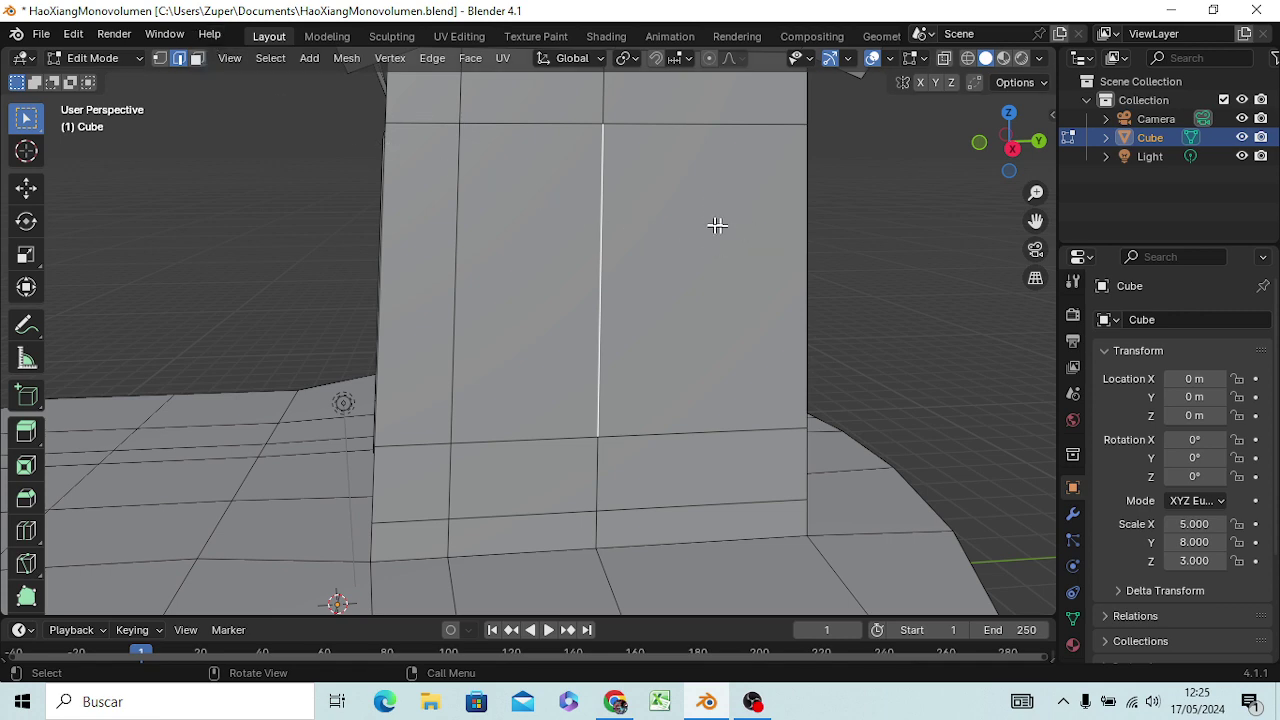
mouse_move(620, 280)
middle_mouse_down()
mouse_move(597, 320)
mouse_move(808, 354)
mouse_move(820, 274)
mouse_move(734, 280)
mouse_move(660, 345)
mouse_move(611, 363)
mouse_move(591, 343)
mouse_move(586, 294)
middle_mouse_up()
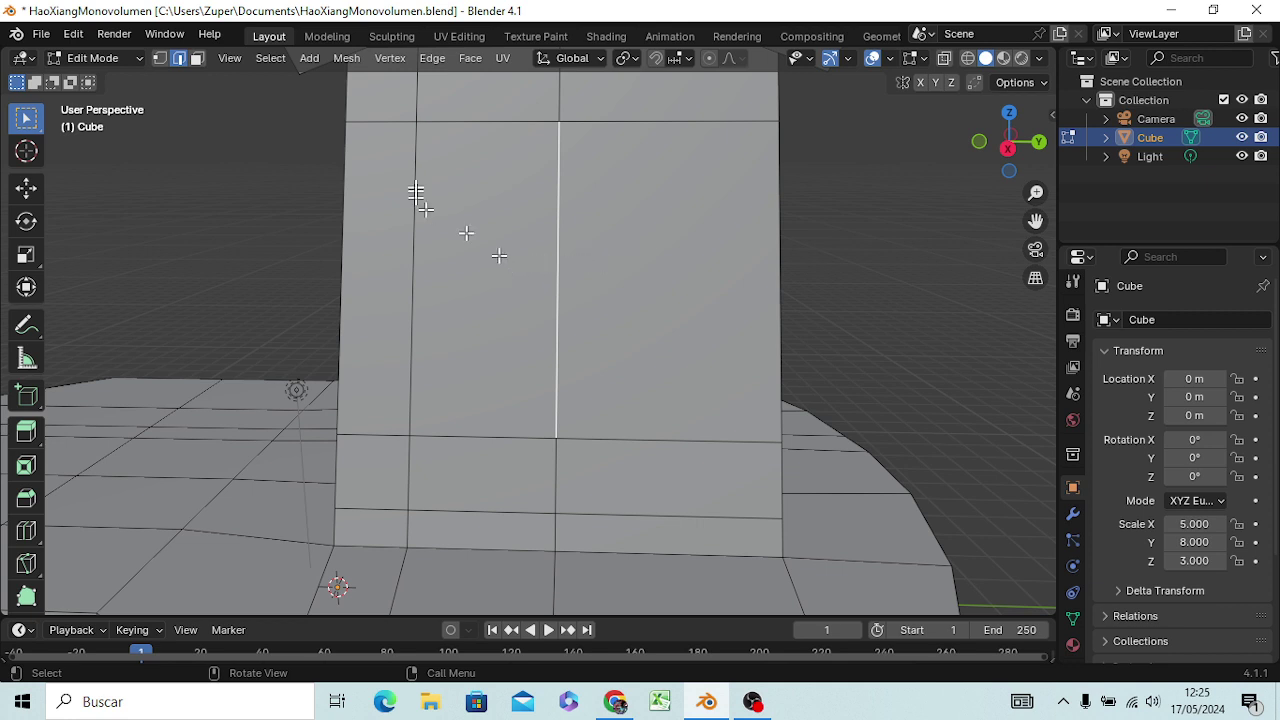
- Inset the wall panel left of the middle edge to outline a window, cancelling an X resize
key("3")
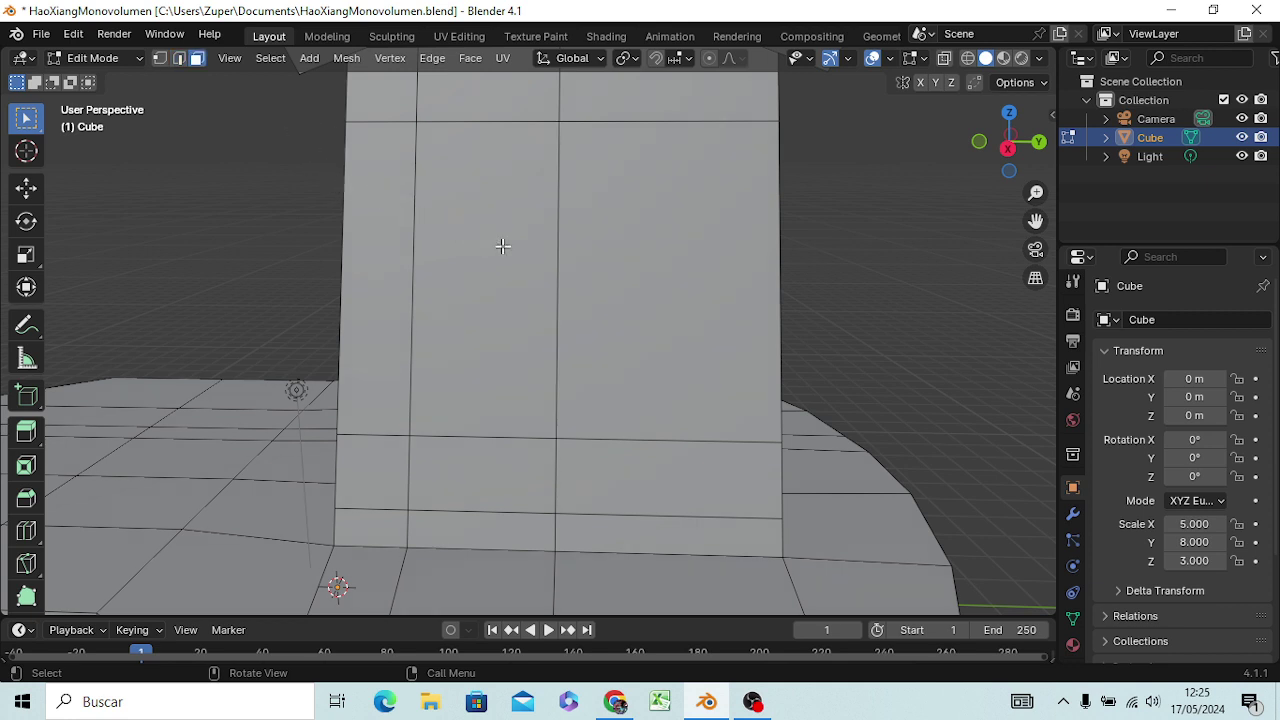
left_click(496, 248)
key("i")
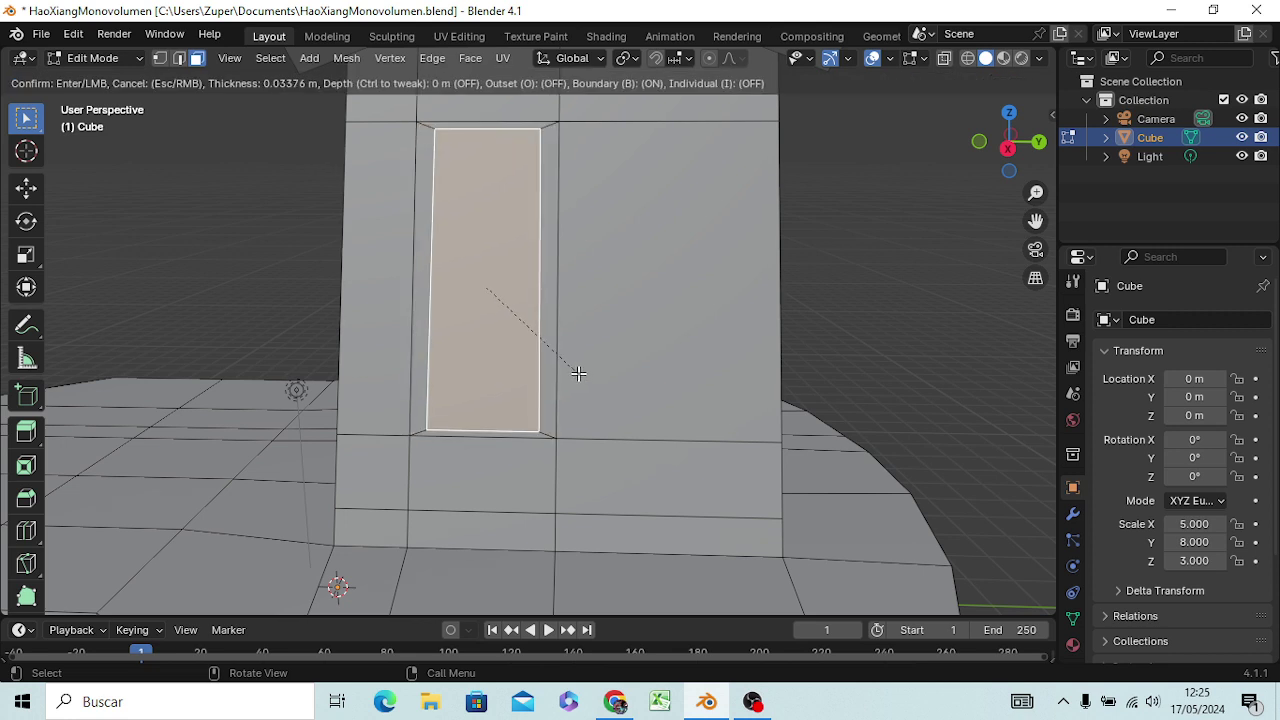
left_click(578, 373)
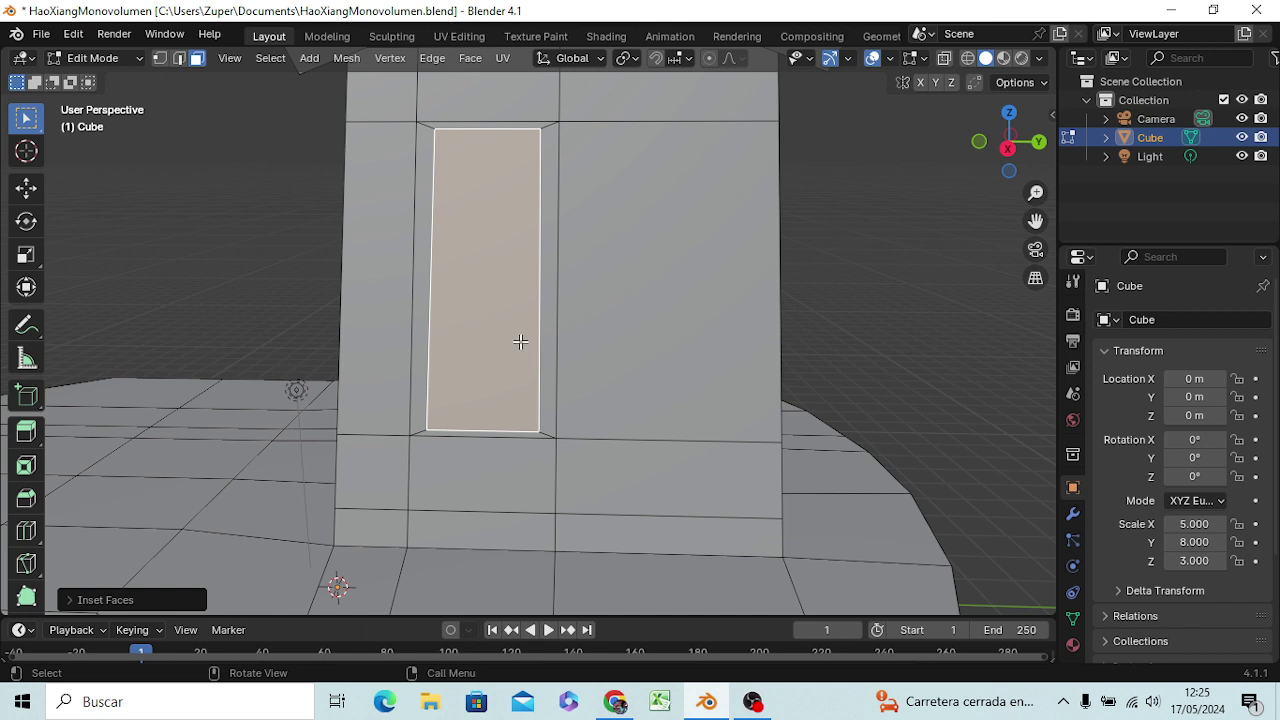
key("s")
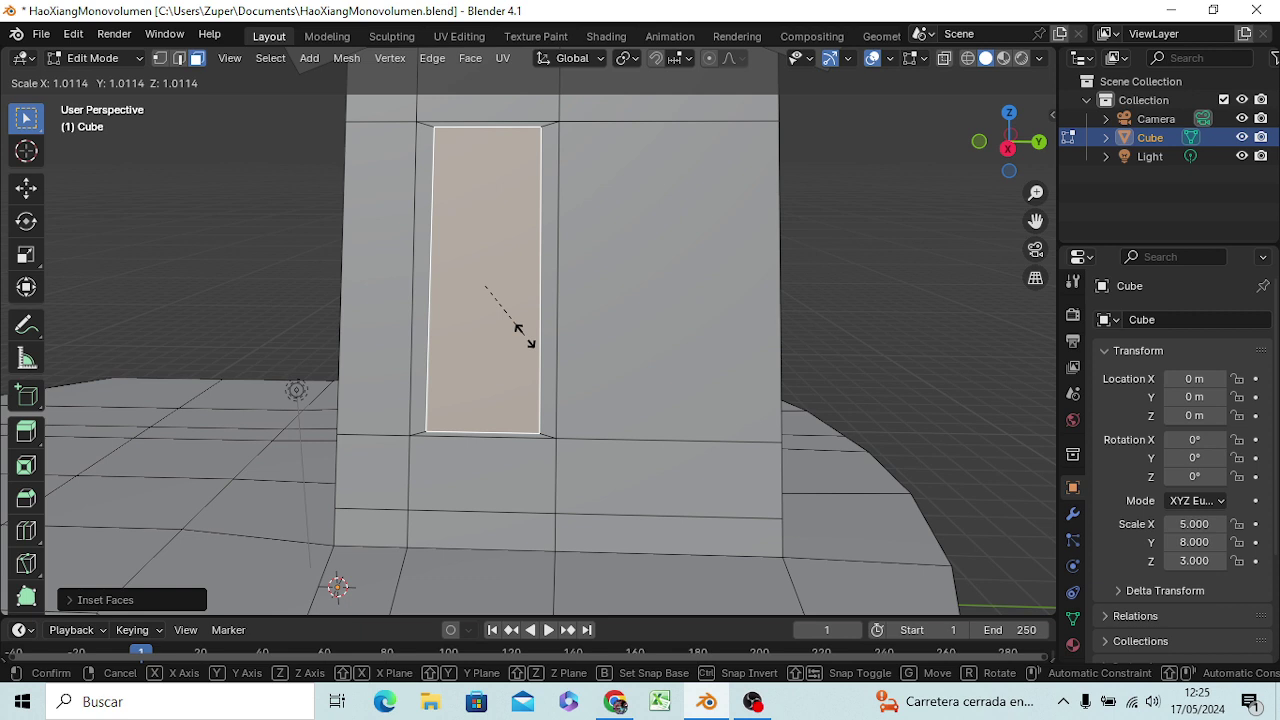
key("x")
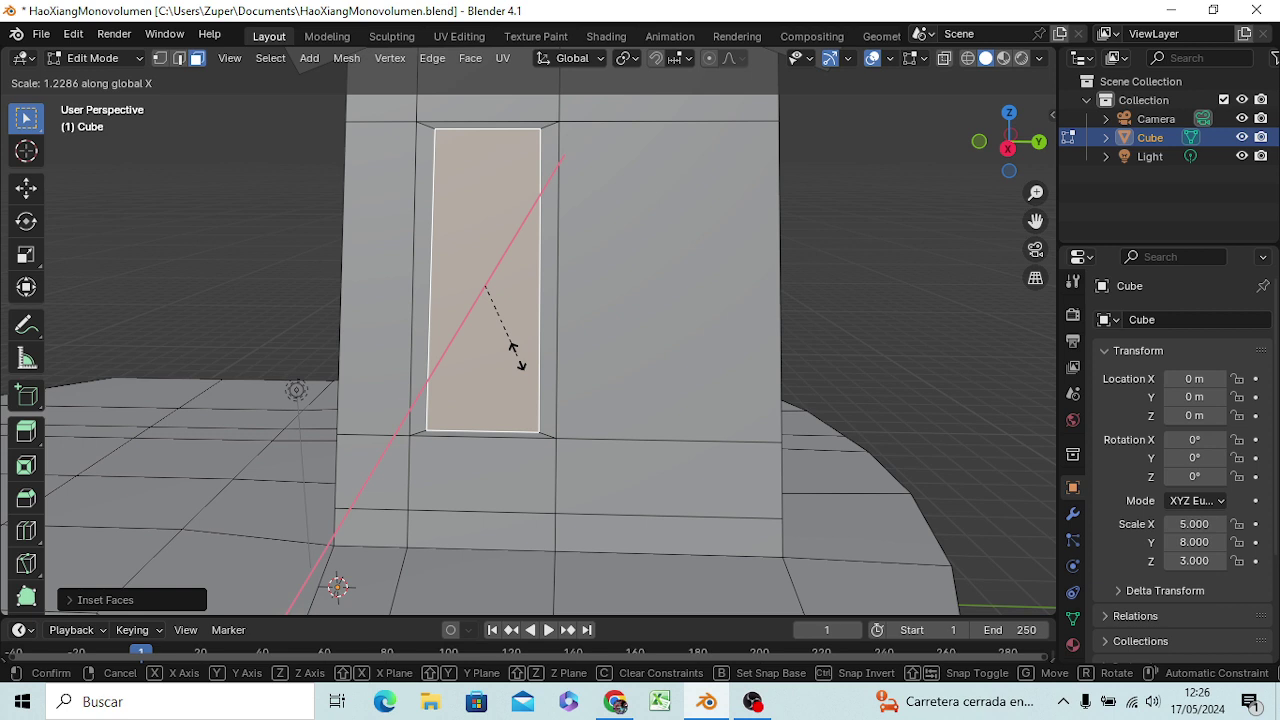
right_click(514, 354)
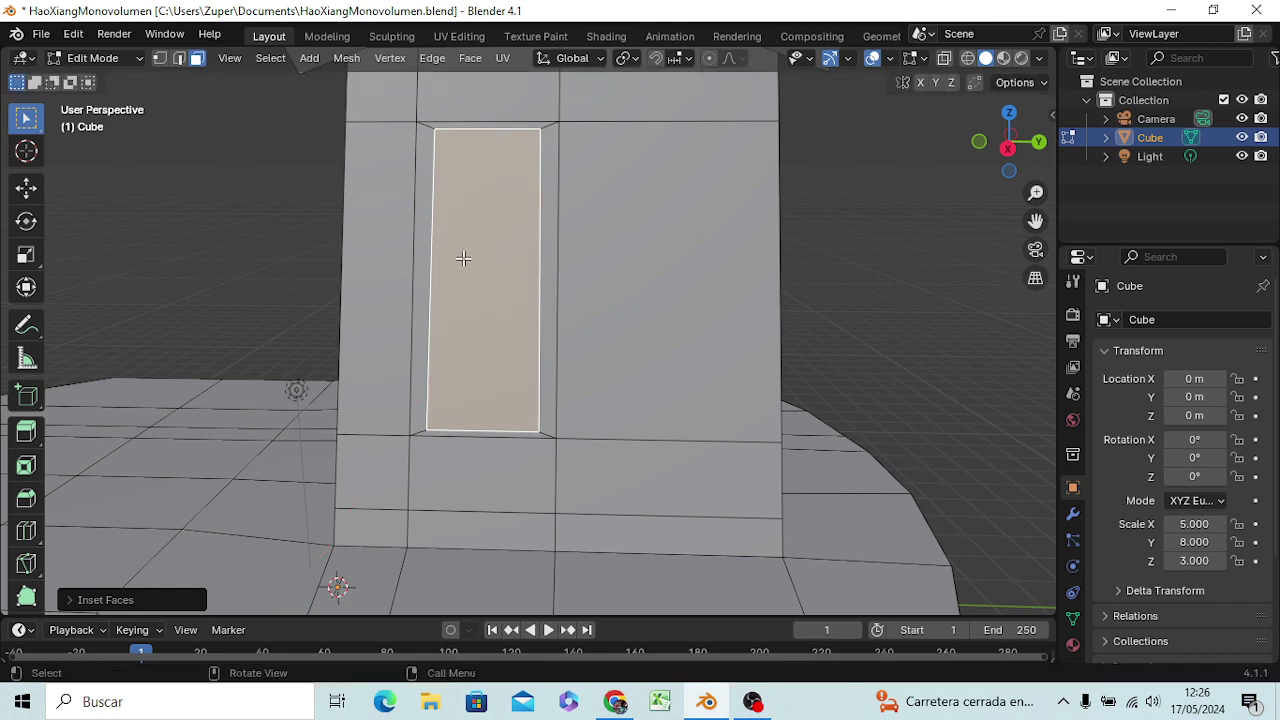
key("x")
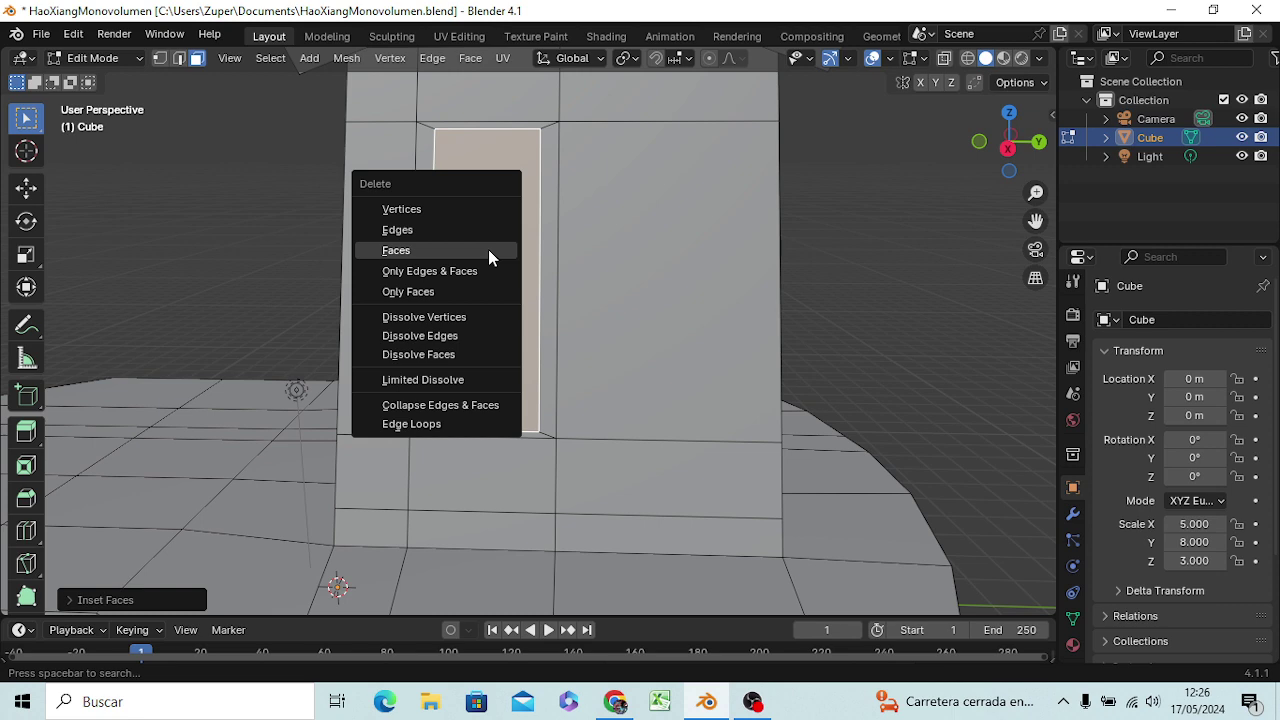
- Delete the panel to open the window hole, then select the opening's four inner faces
left_click(488, 250)
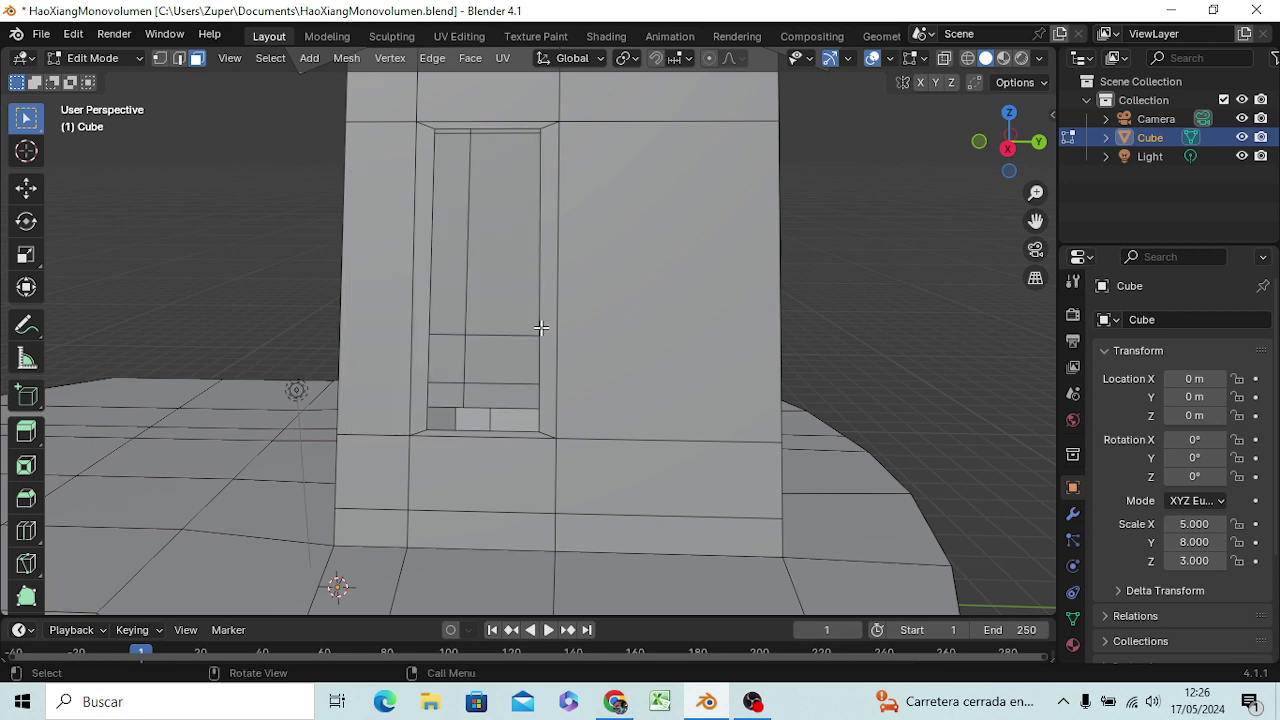
middle_click_drag(541, 328, 509, 366)
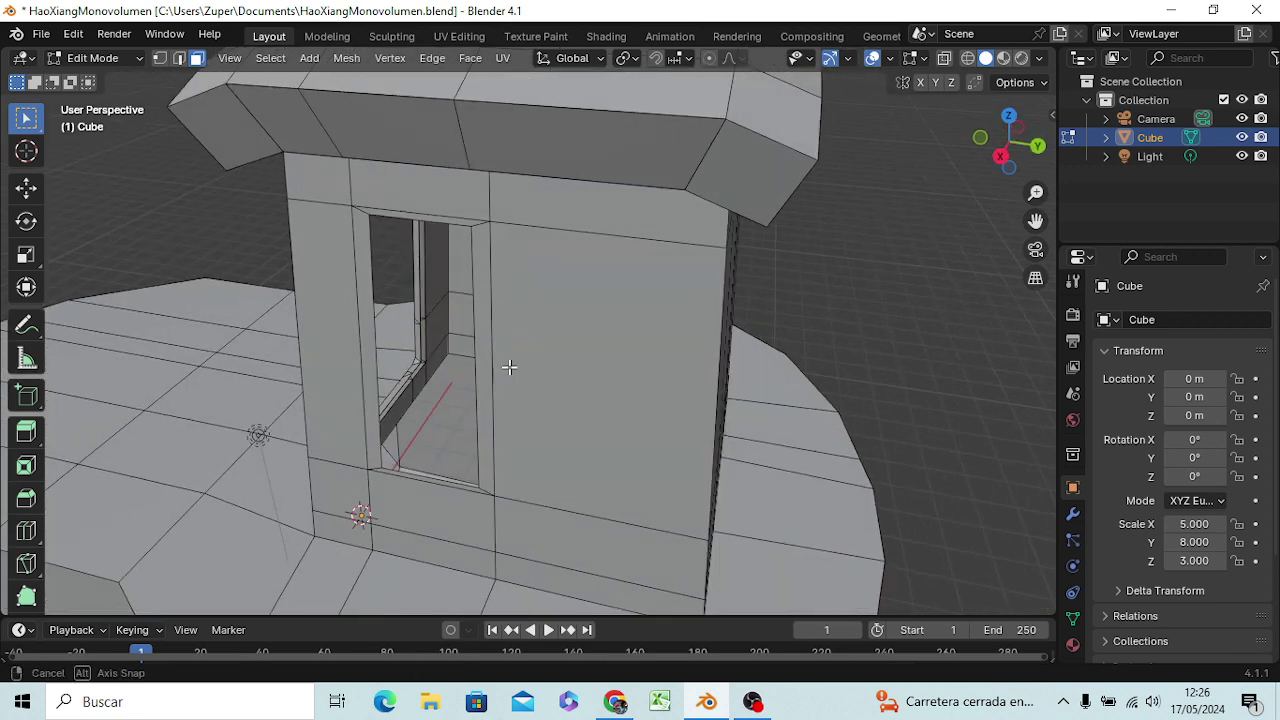
left_click(451, 220)
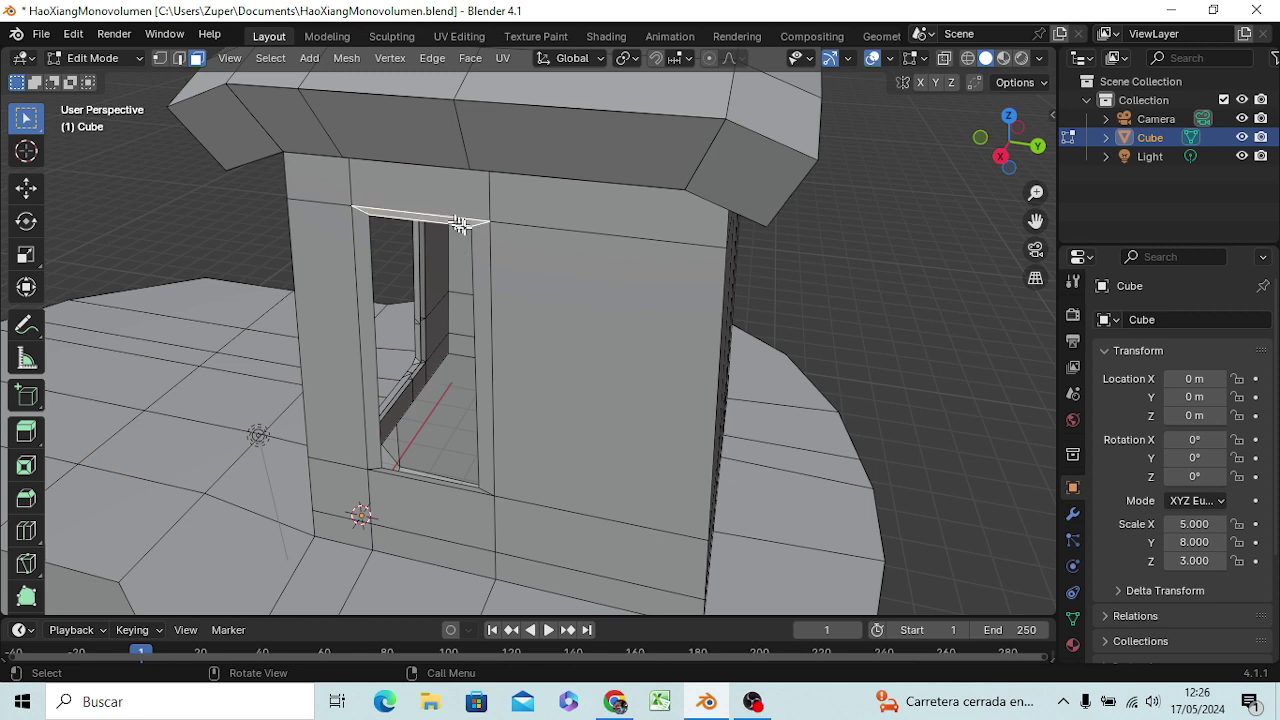
left_click(478, 245, "shift")
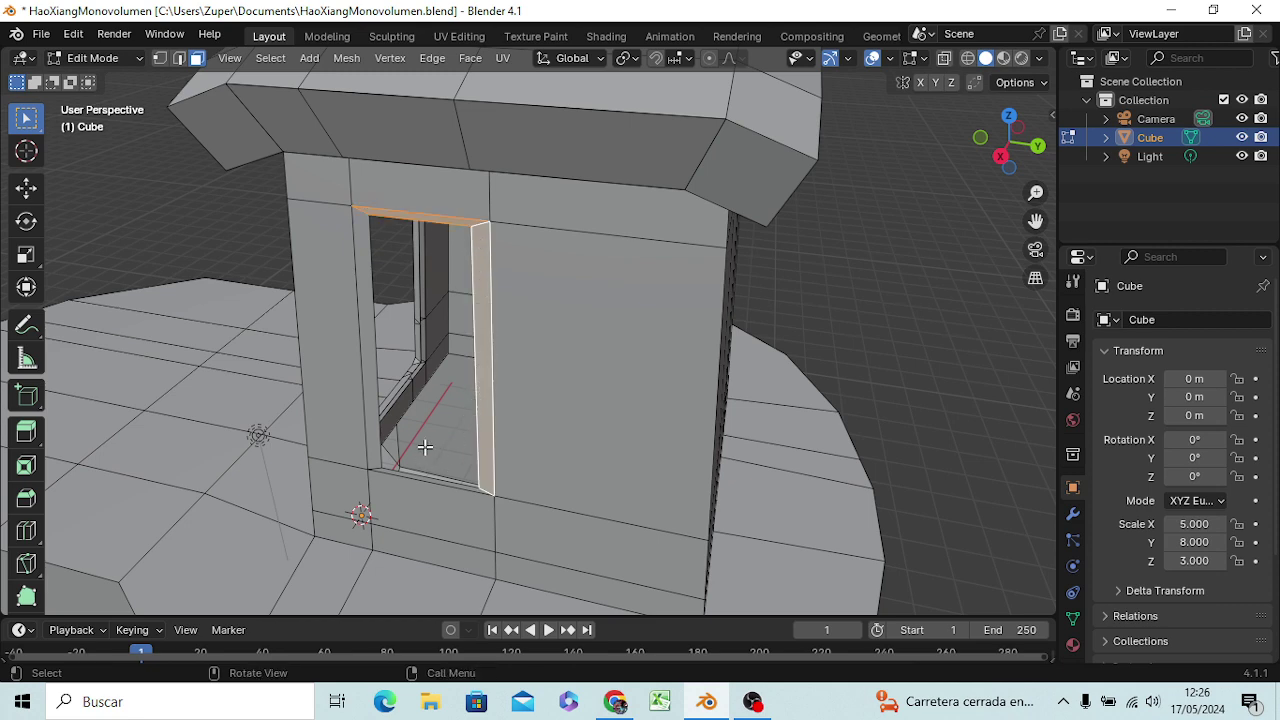
middle_click_drag(434, 440, 452, 350)
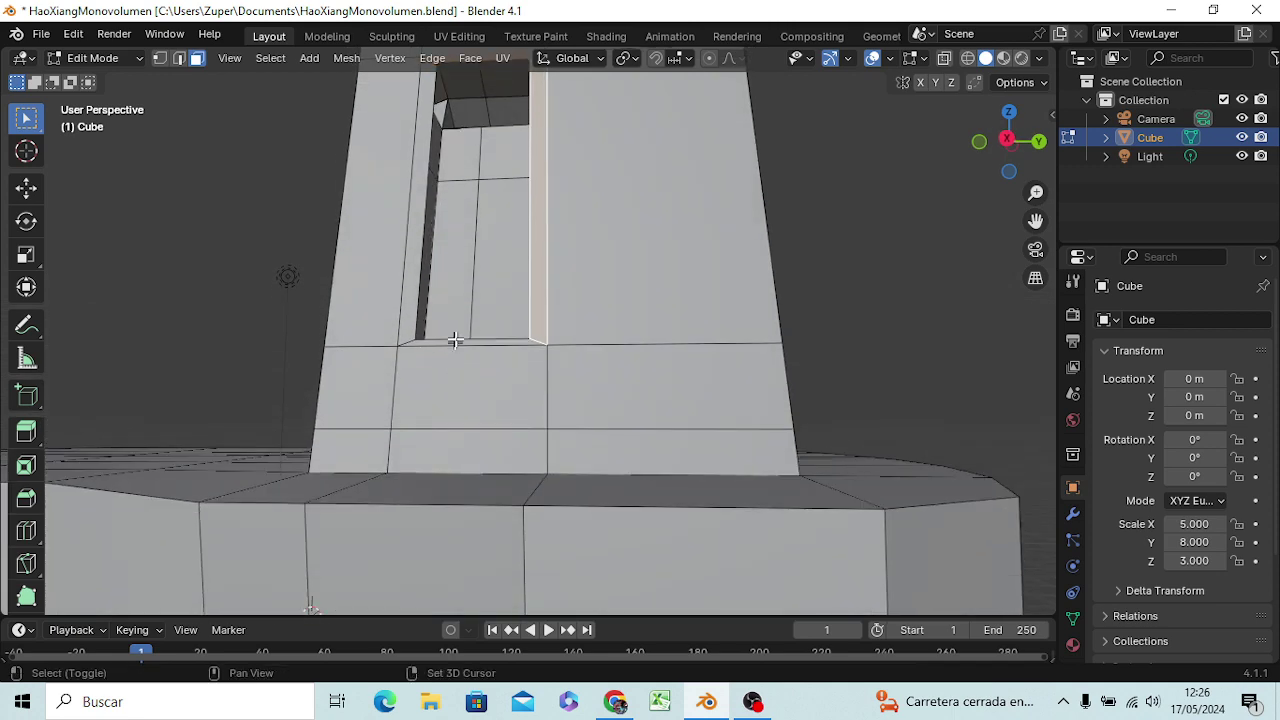
left_click(455, 342, "shift")
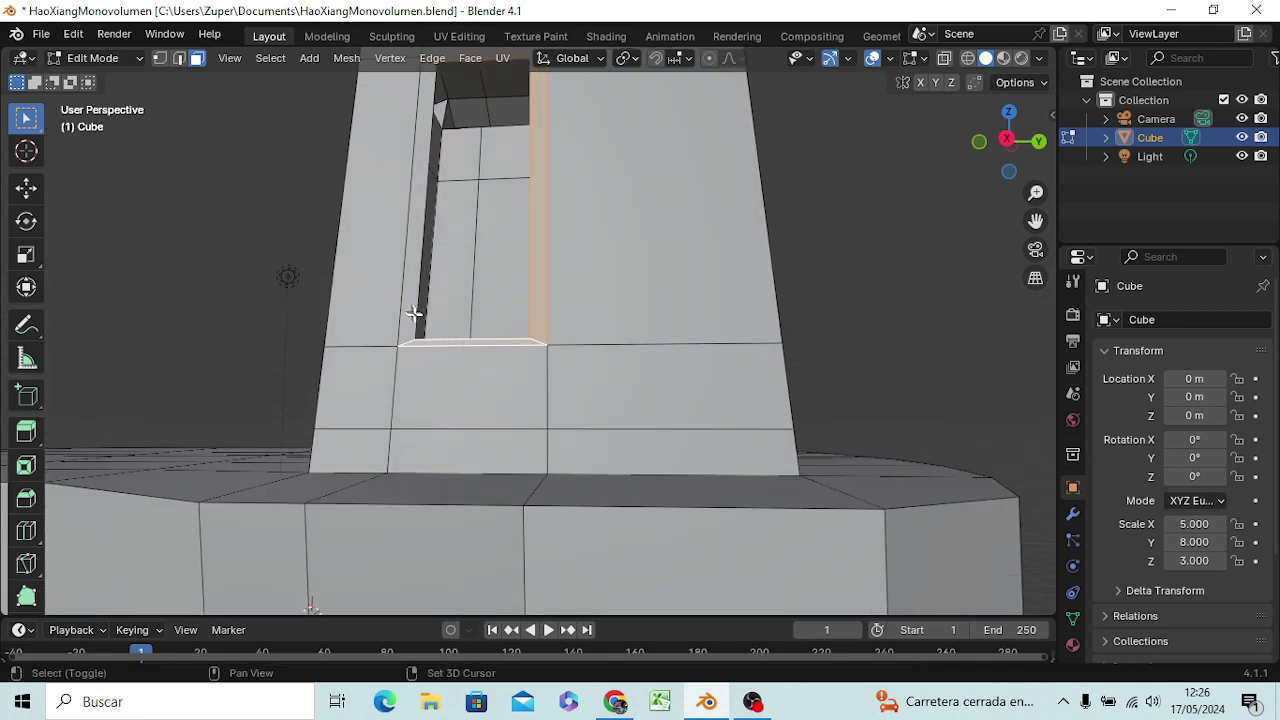
left_click(417, 318, "shift")
mouse_move(466, 356)
middle_mouse_down()
mouse_move(417, 403)
mouse_move(312, 398)
middle_mouse_up()
- Extrude the window frame edge outward along the X axis
key("e")
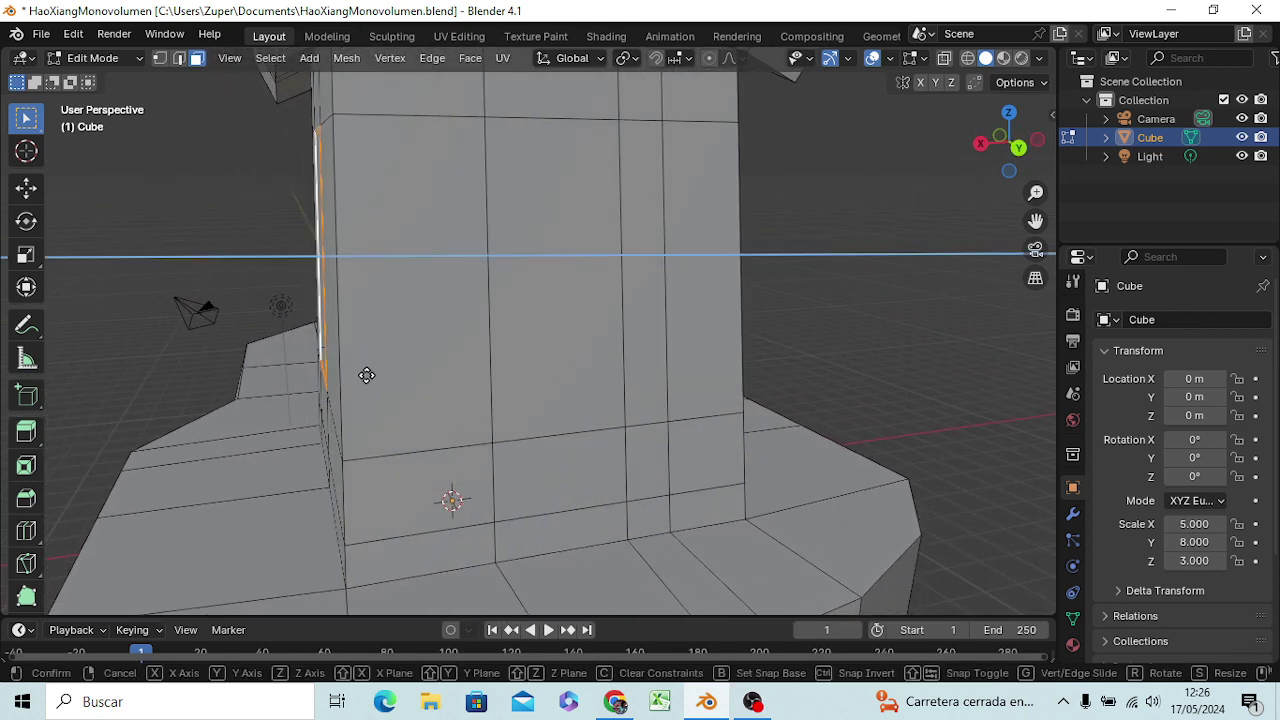
key("x")
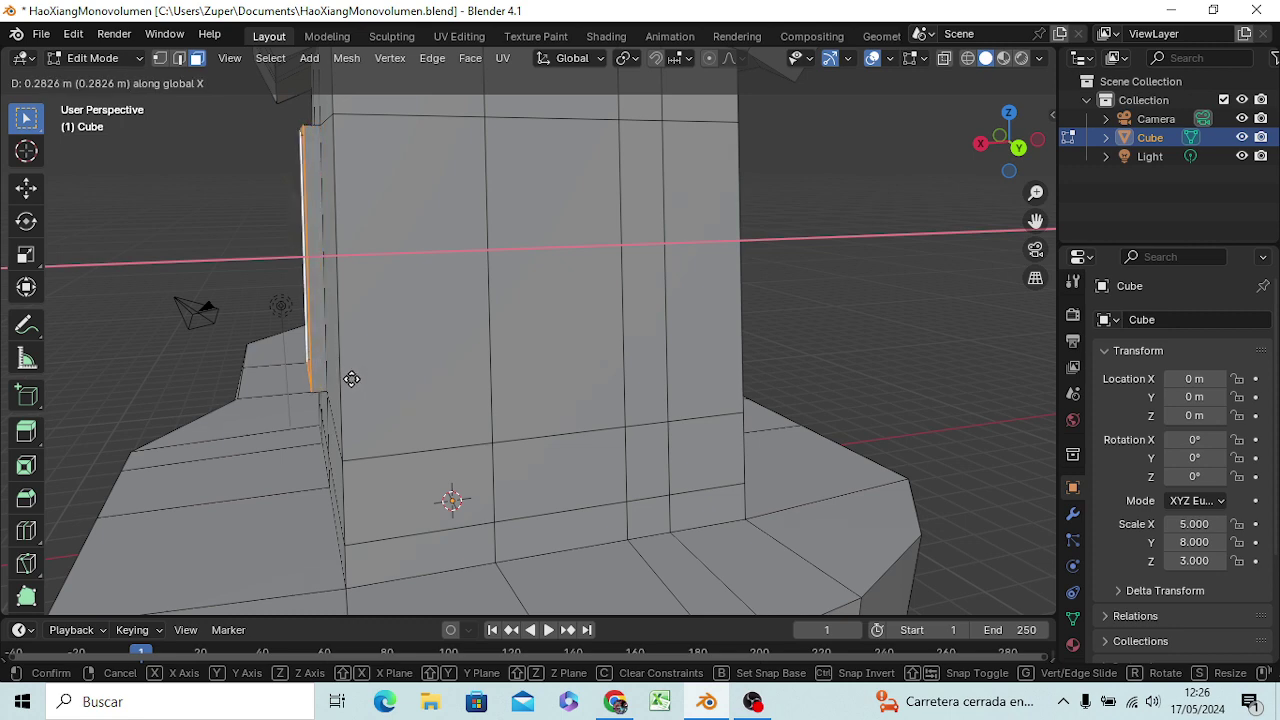
left_click(351, 378)
- Bevel the edges around the window frame to about 0.00938 m width
mouse_move(371, 371)
middle_mouse_down()
mouse_move(450, 393)
mouse_move(558, 391)
mouse_move(561, 379)
middle_mouse_up()
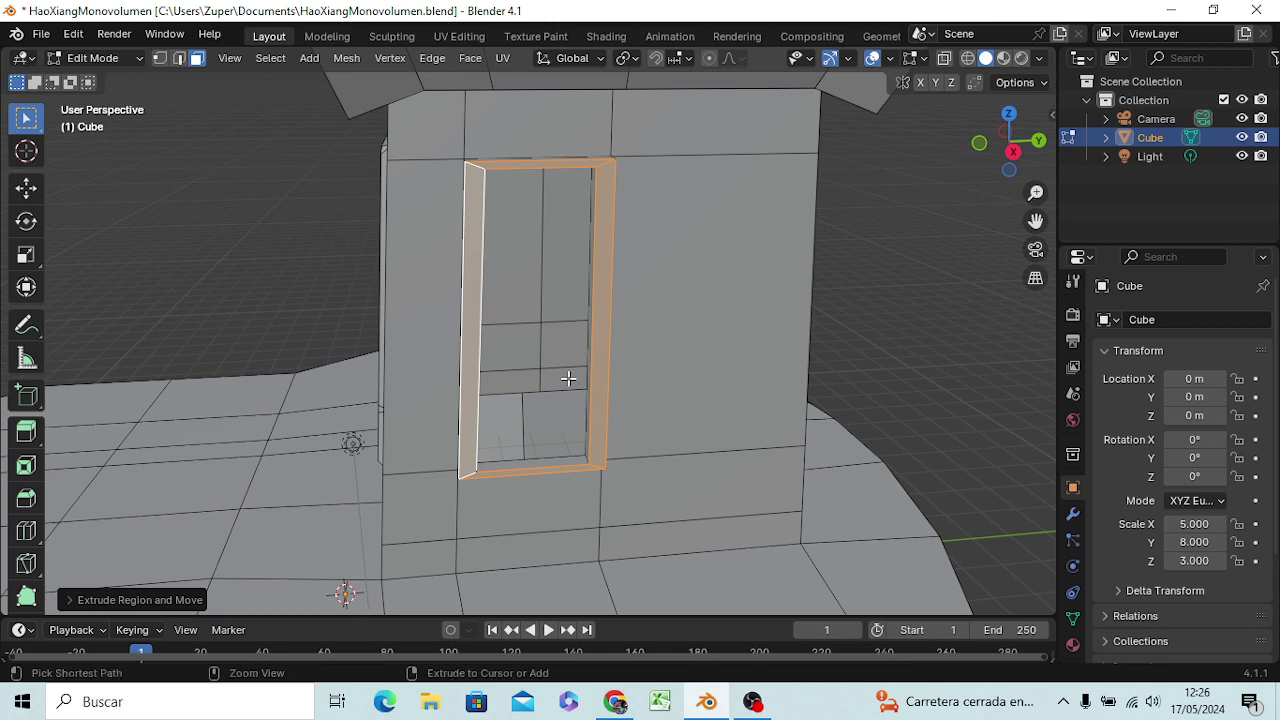
key("ctrl+b")
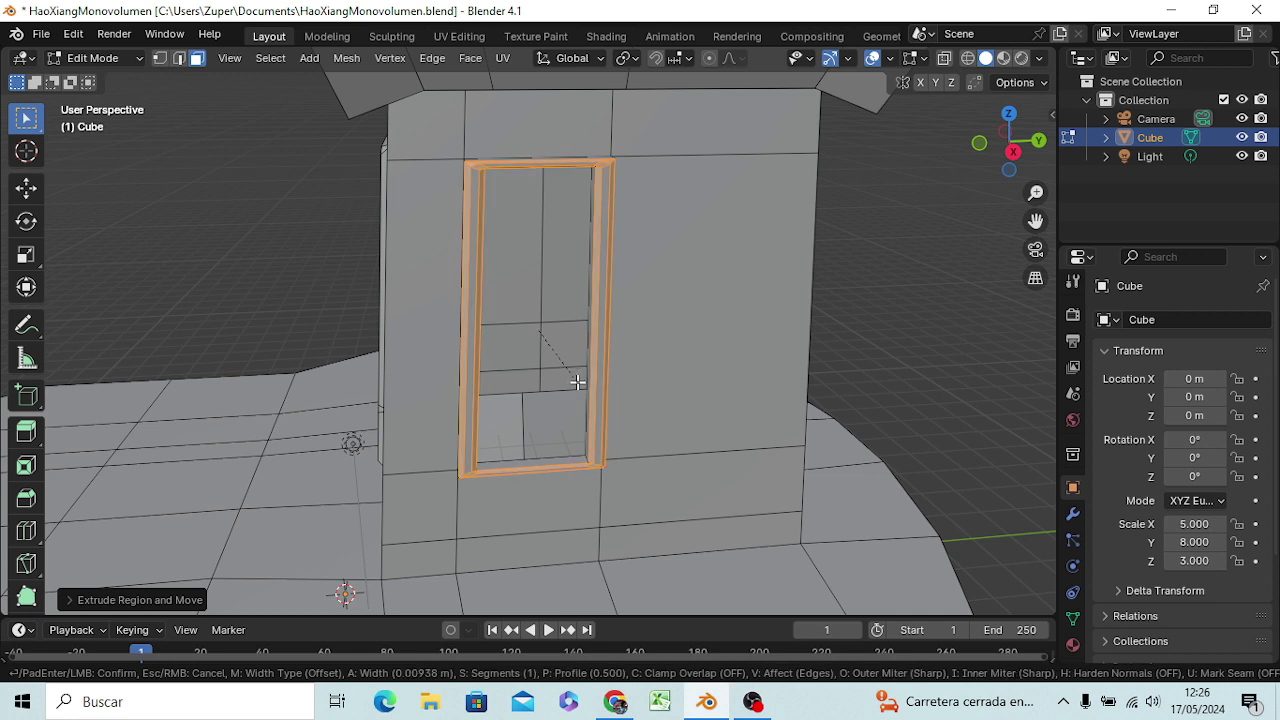
left_click(577, 382)
- Orbit and zoom onto the tower wall, then select its tall central face
left_click(712, 383)
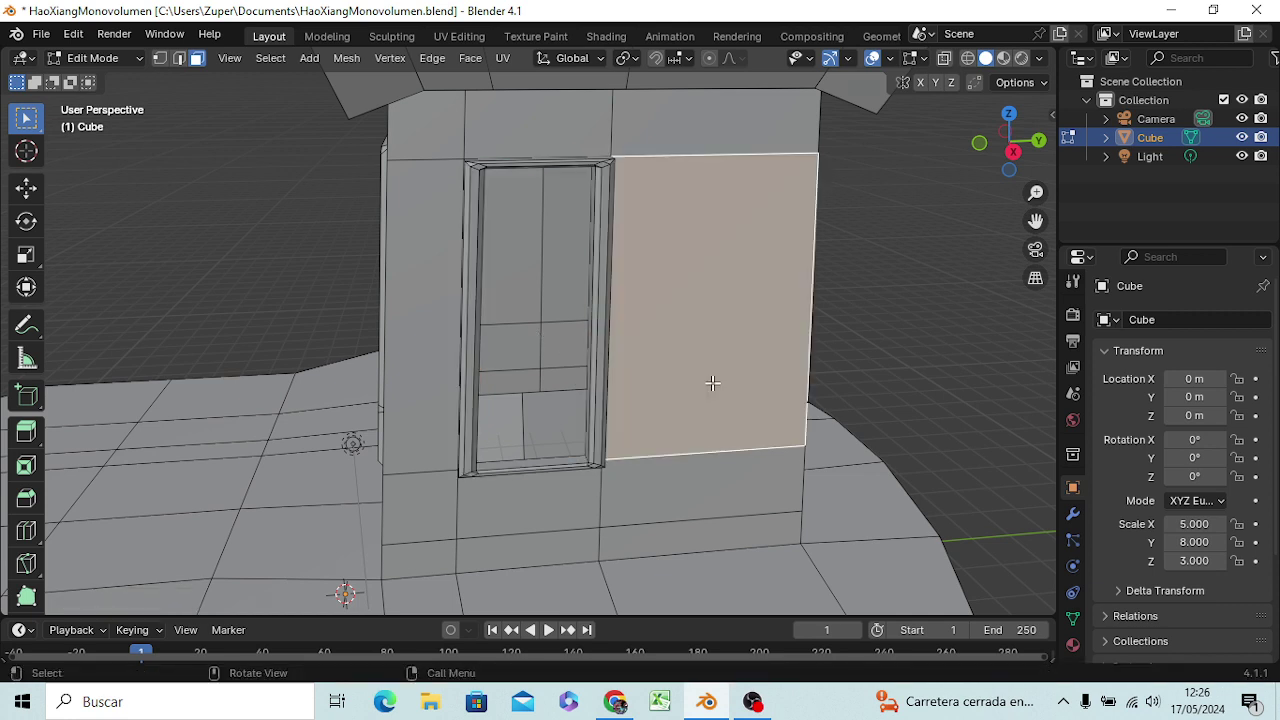
mouse_move(888, 348)
middle_mouse_down()
mouse_move(872, 398)
mouse_move(829, 409)
mouse_move(751, 389)
mouse_move(741, 373)
mouse_move(820, 306)
mouse_move(1006, 371)
mouse_move(1033, 352)
mouse_move(883, 363)
middle_mouse_up()
mouse_move(749, 437)
middle_mouse_down()
mouse_move(850, 383)
mouse_move(929, 386)
mouse_move(800, 443)
mouse_move(706, 391)
mouse_move(571, 434)
mouse_move(486, 423)
mouse_move(523, 434)
mouse_move(506, 403)
mouse_move(523, 405)
middle_mouse_up()
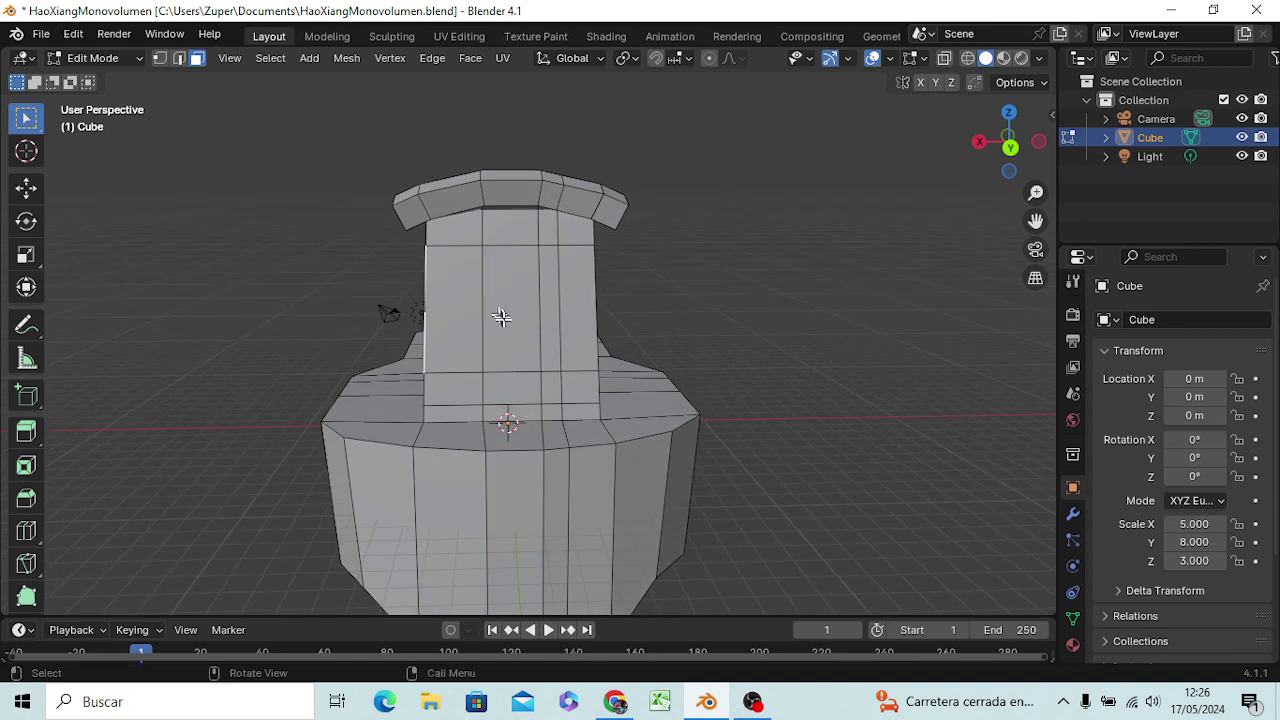
scroll(503, 319, "up", 2)
scroll(500, 312, "up", 2)
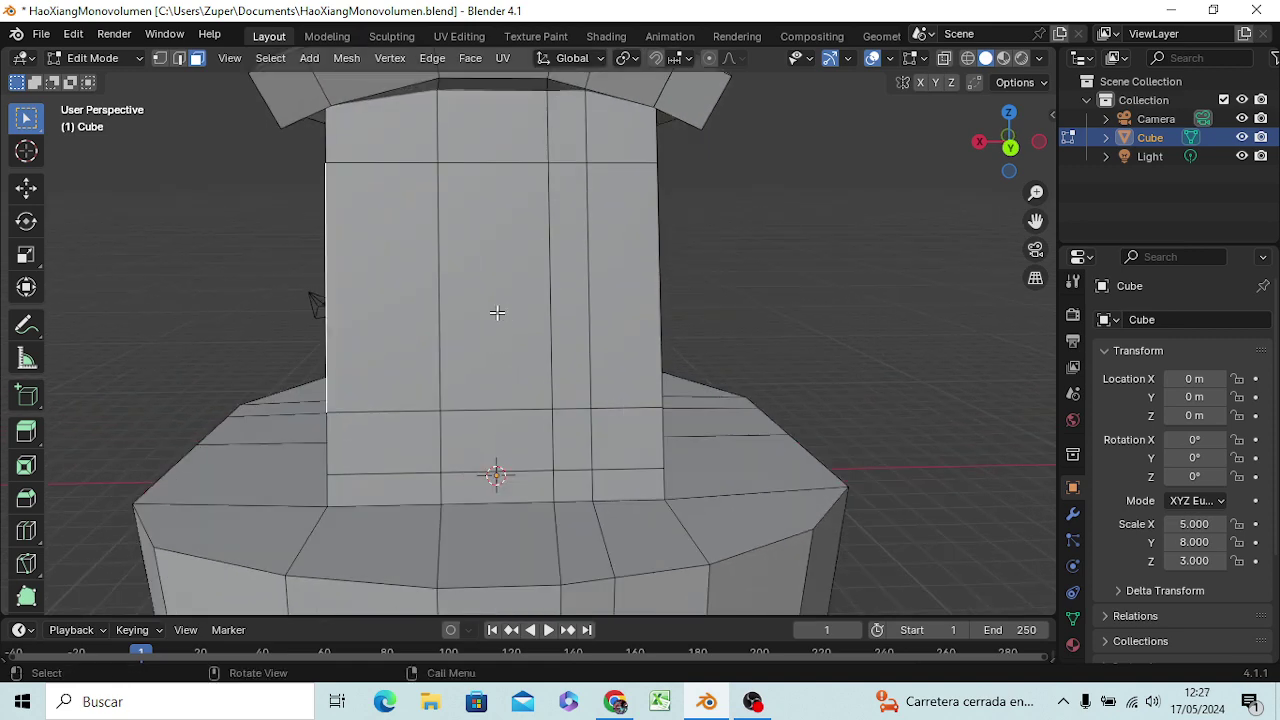
left_click(465, 258)
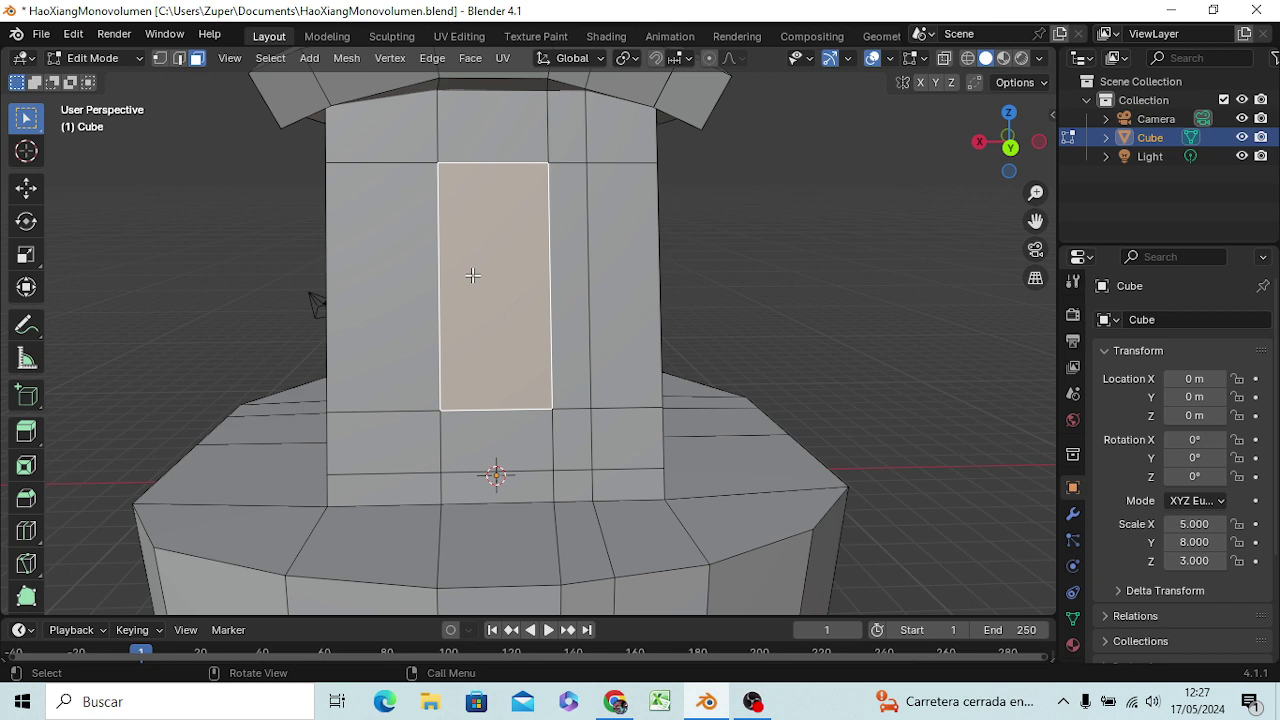
- Inset the tall tower face, redo it with a thicker border, and select the inner face
key("i")
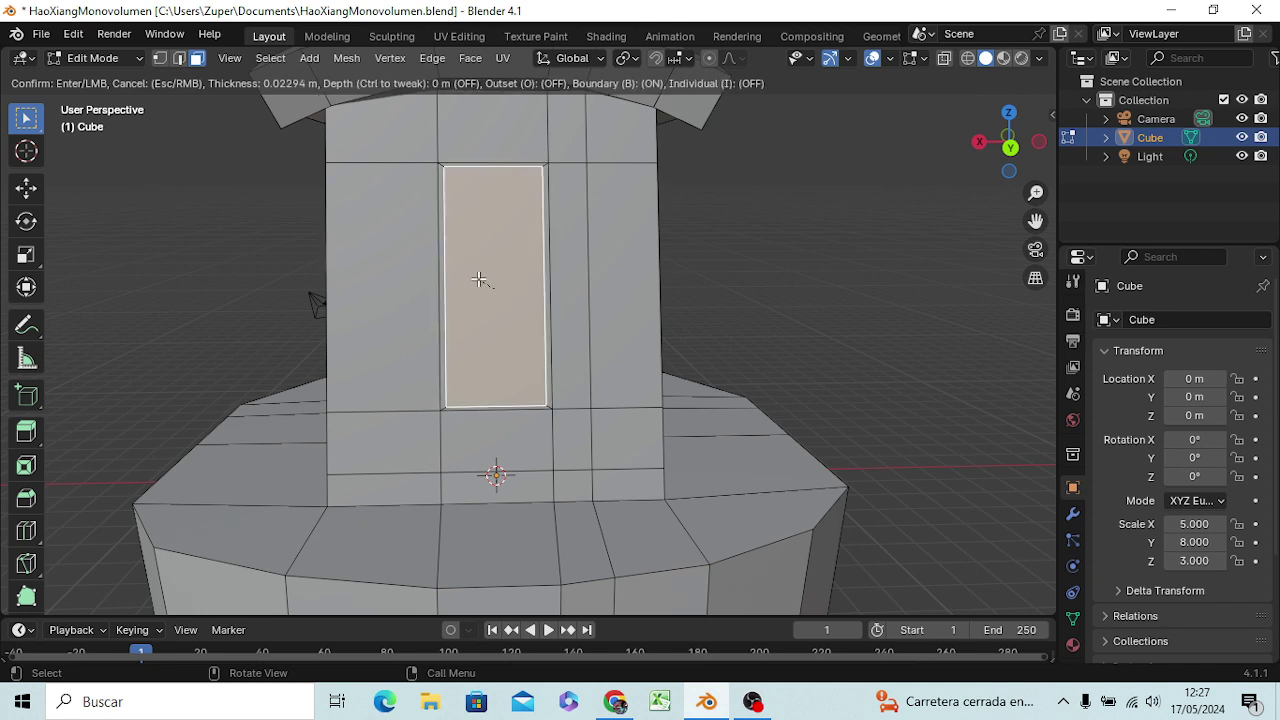
left_click(479, 279)
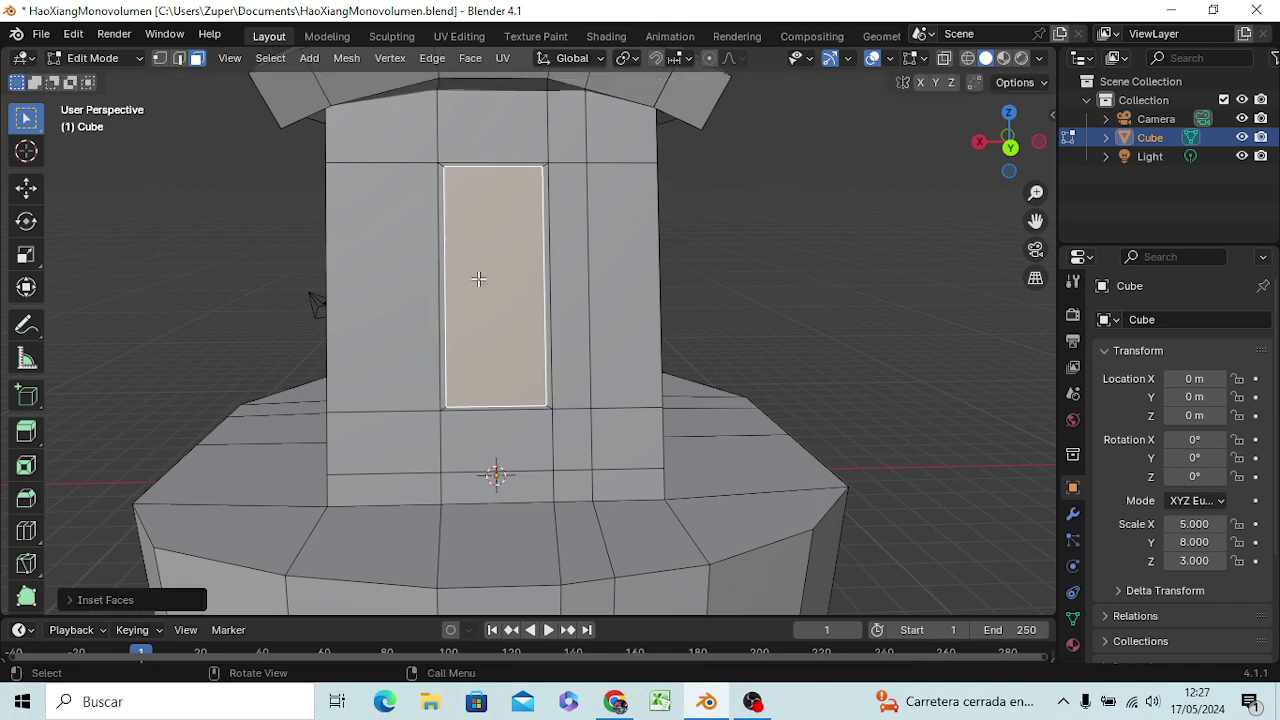
left_click(695, 264)
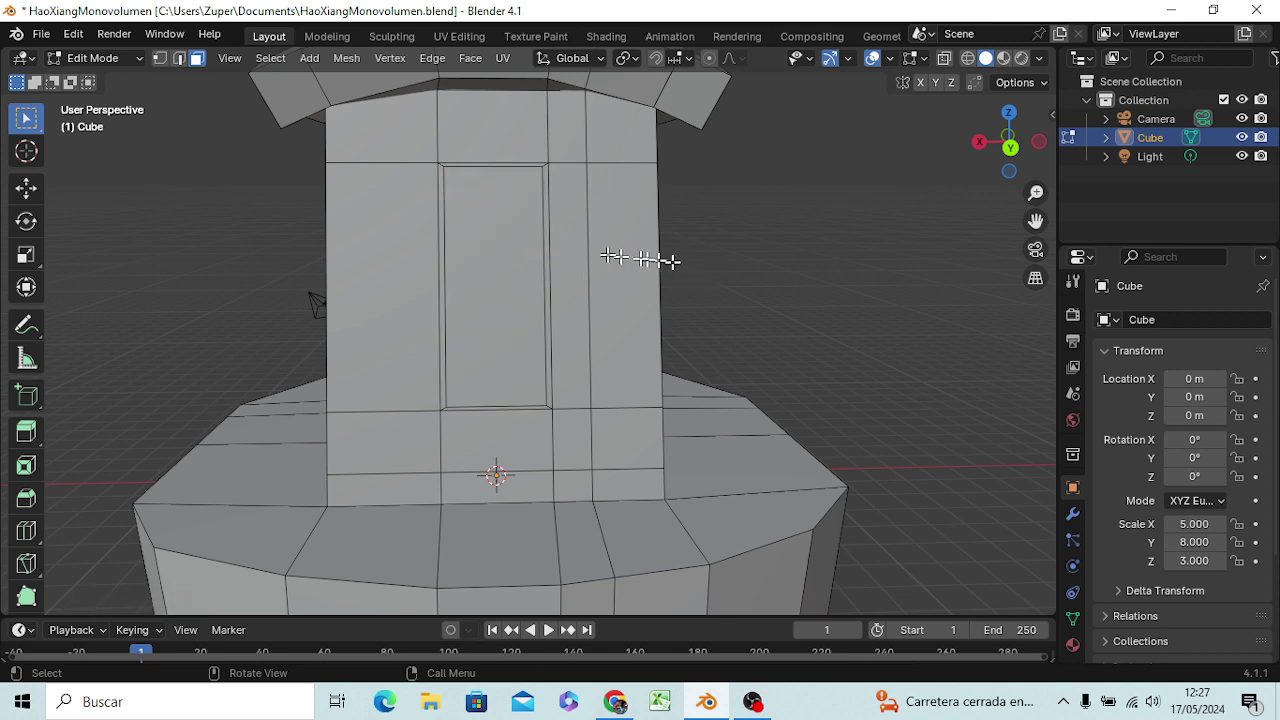
left_click(463, 270, "ctrl")
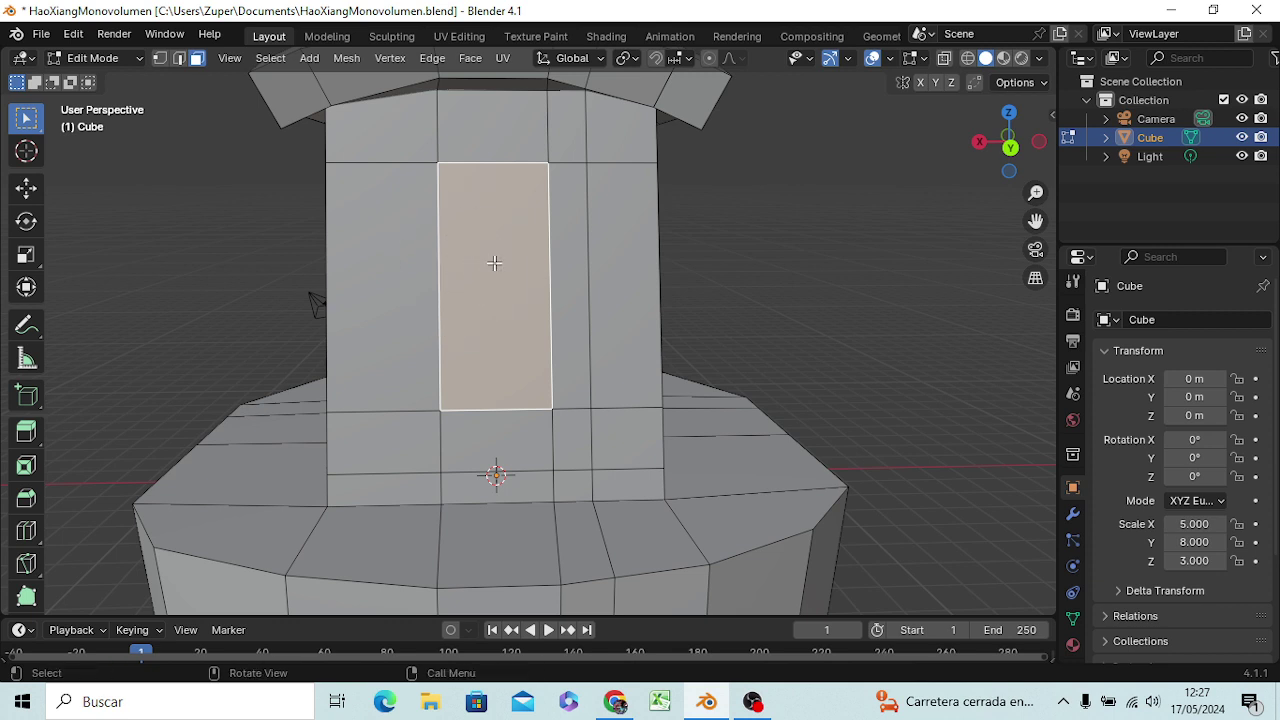
key("i")
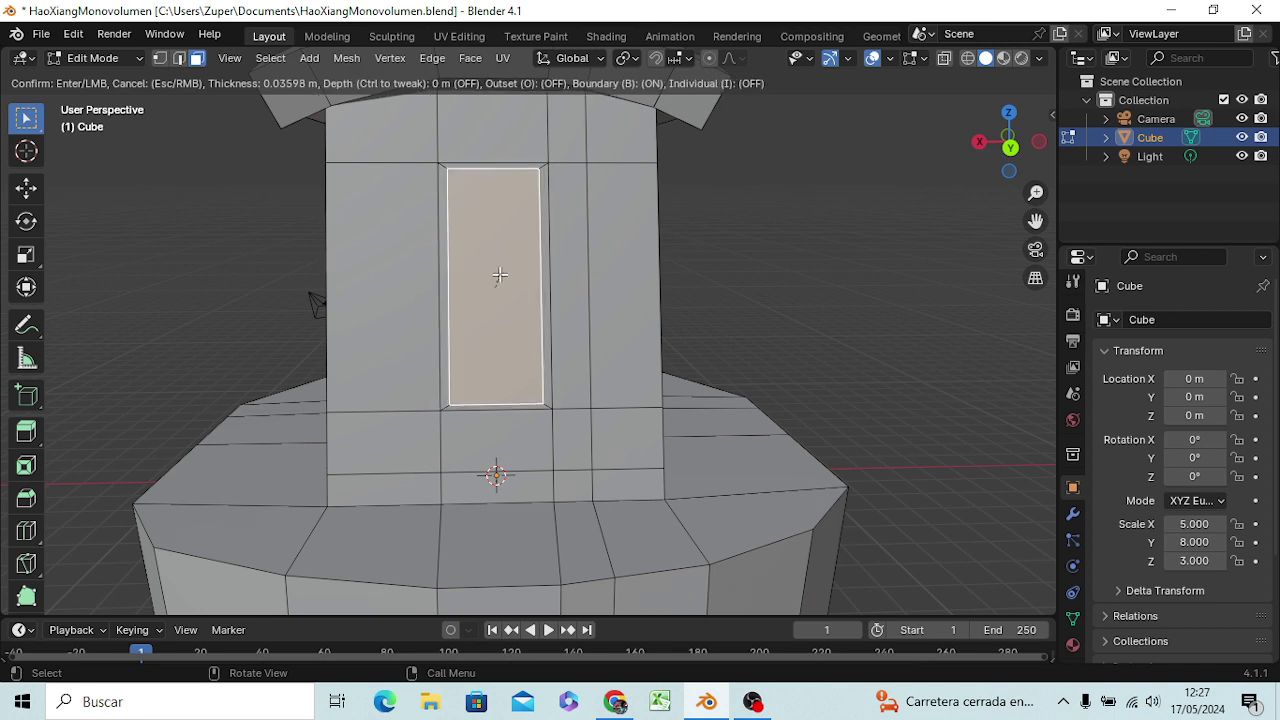
left_click(500, 274)
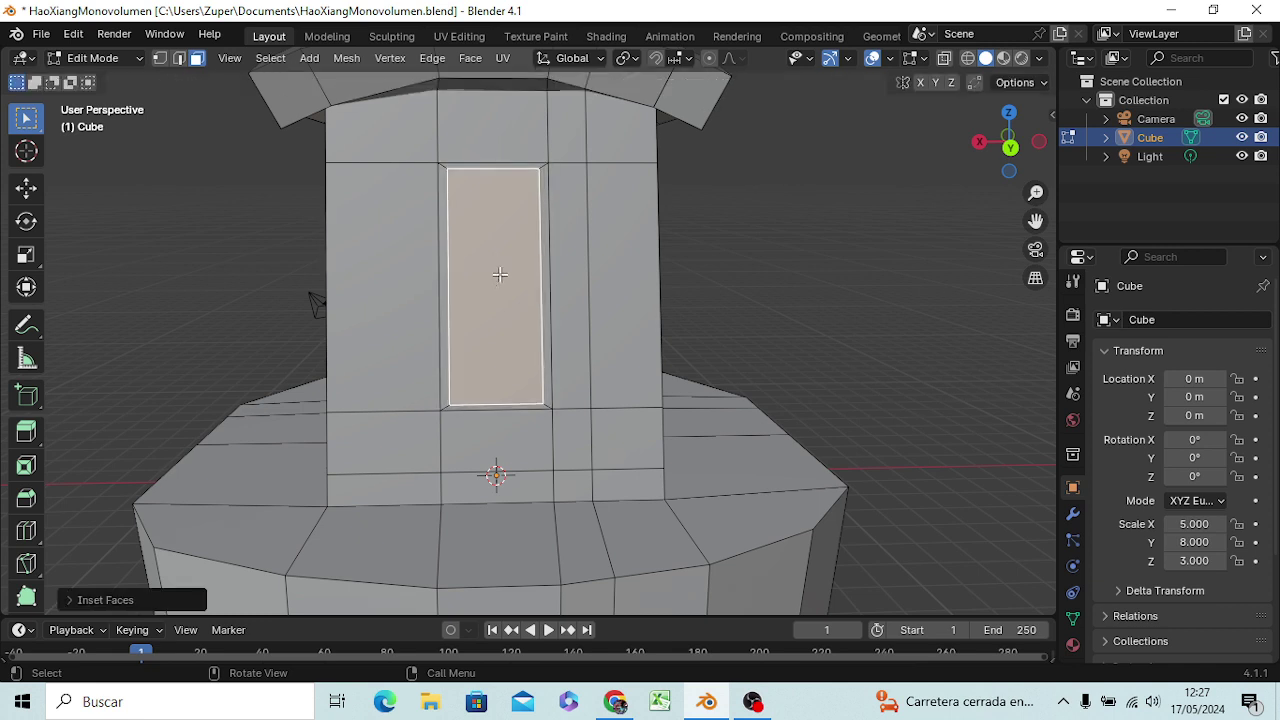
left_click(768, 290)
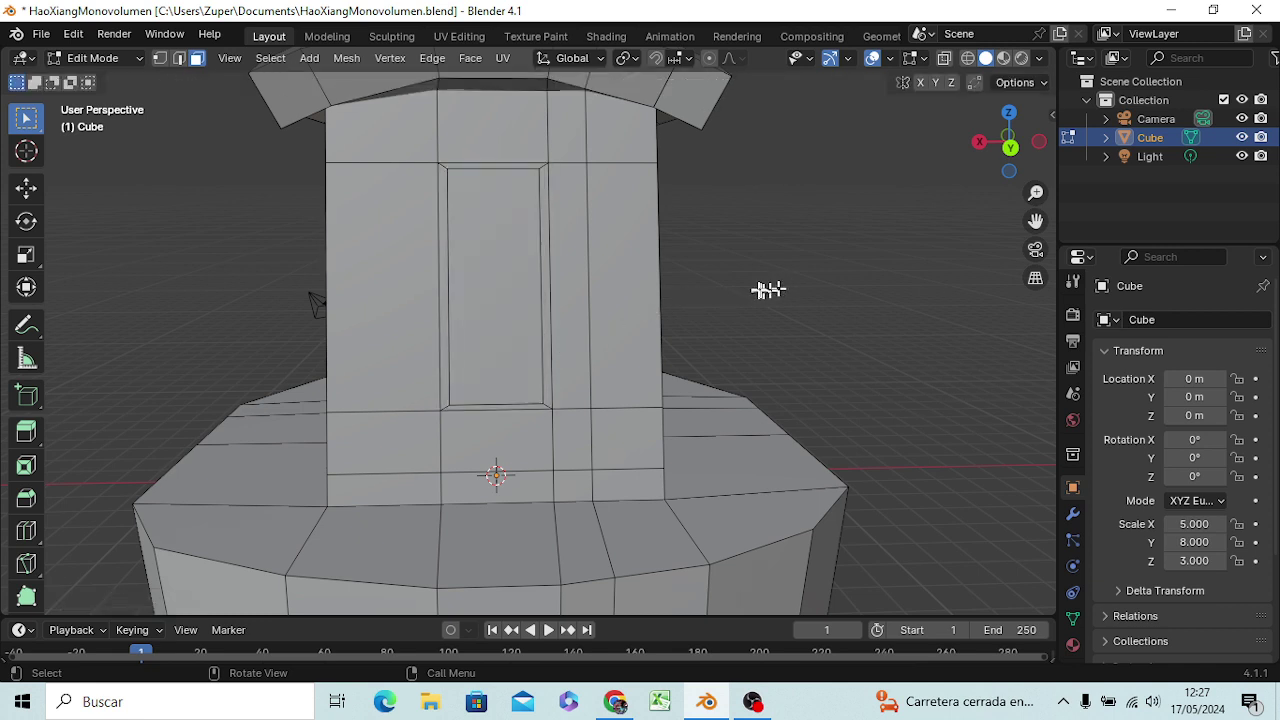
left_click(484, 286)
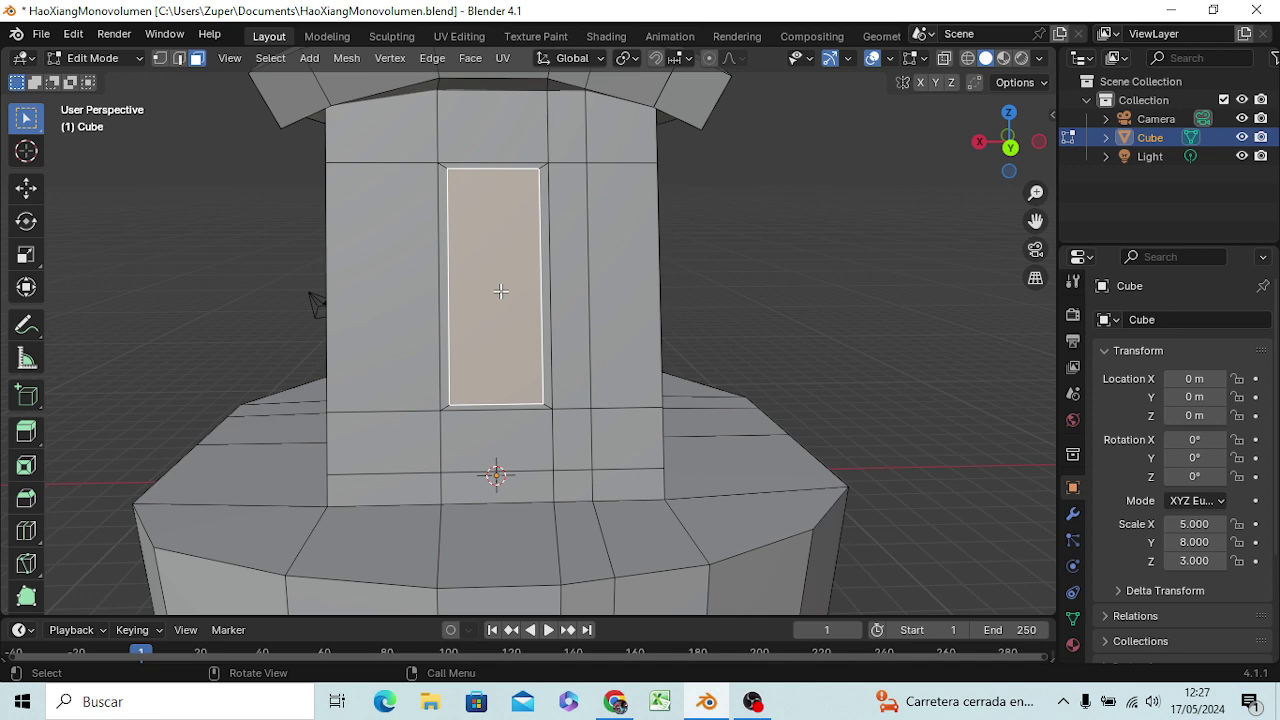
mouse_move(418, 240)
middle_mouse_down()
mouse_move(564, 293)
mouse_move(429, 286)
middle_mouse_up()
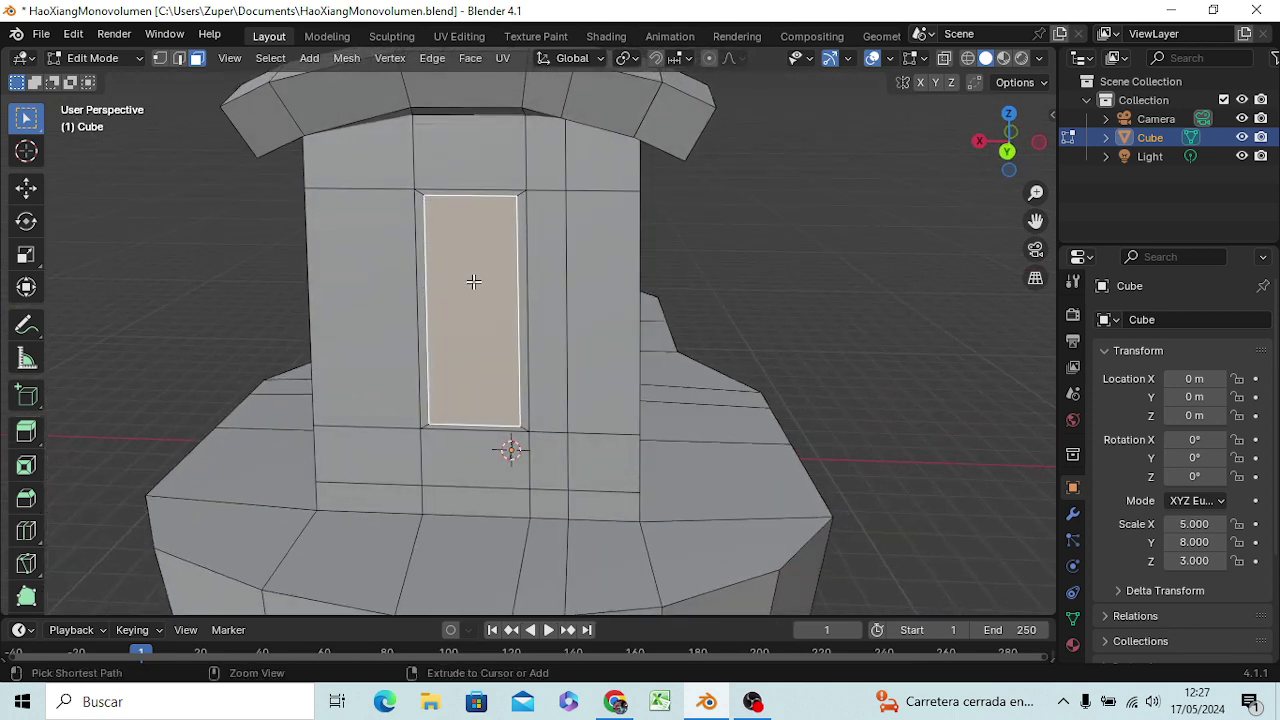
- Abandon a loop cut and undo both insets on the tower face
key("ctrl+r")
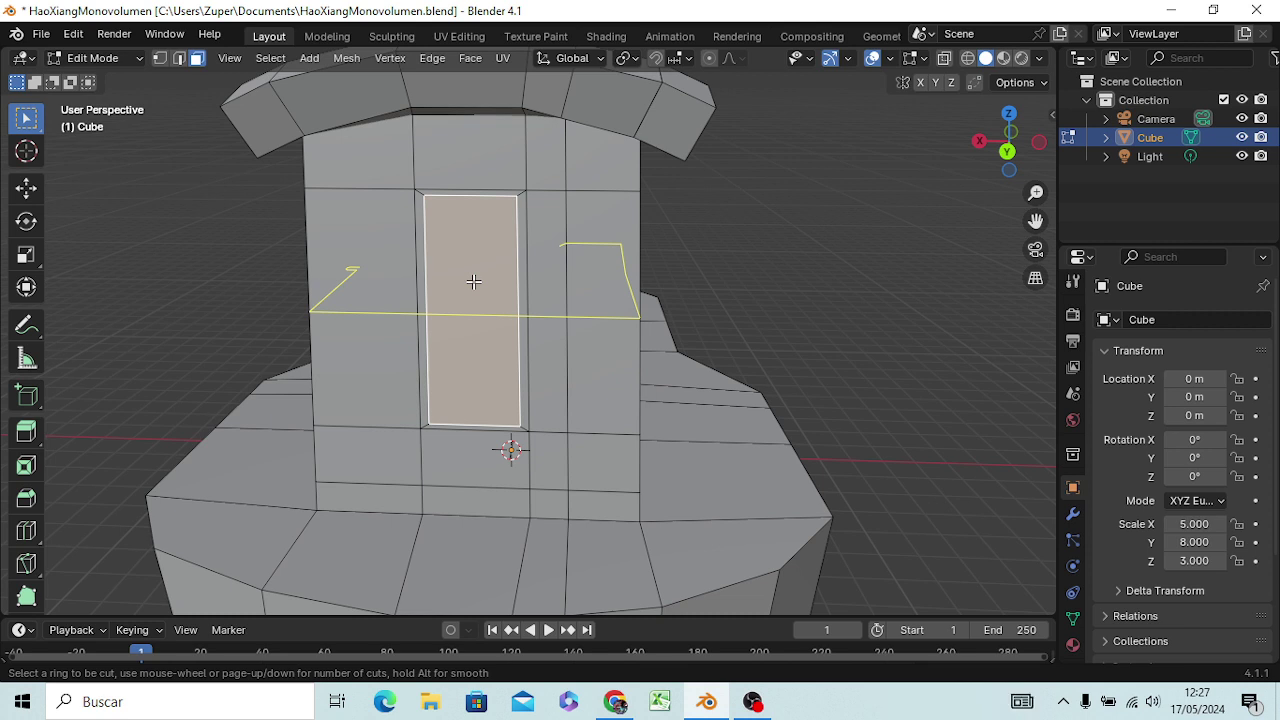
key("Escape")
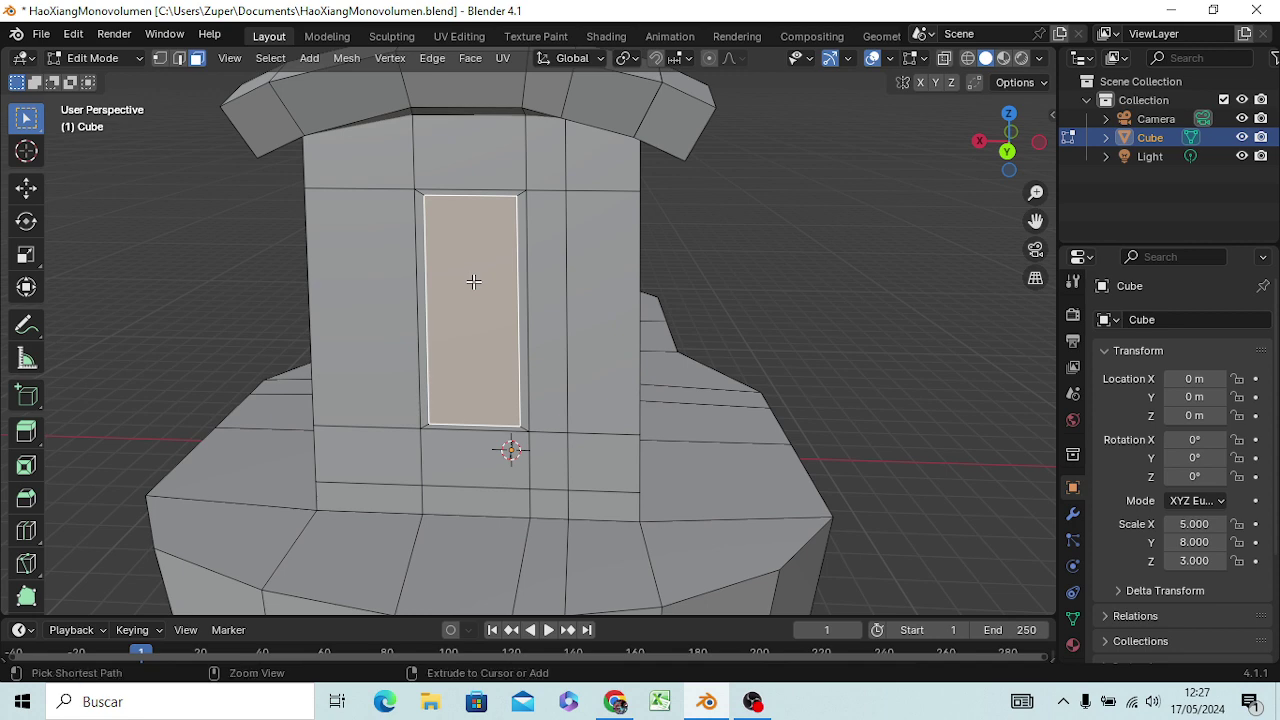
key("ctrl+z")
key("ctrl+z")
key("ctrl+z")
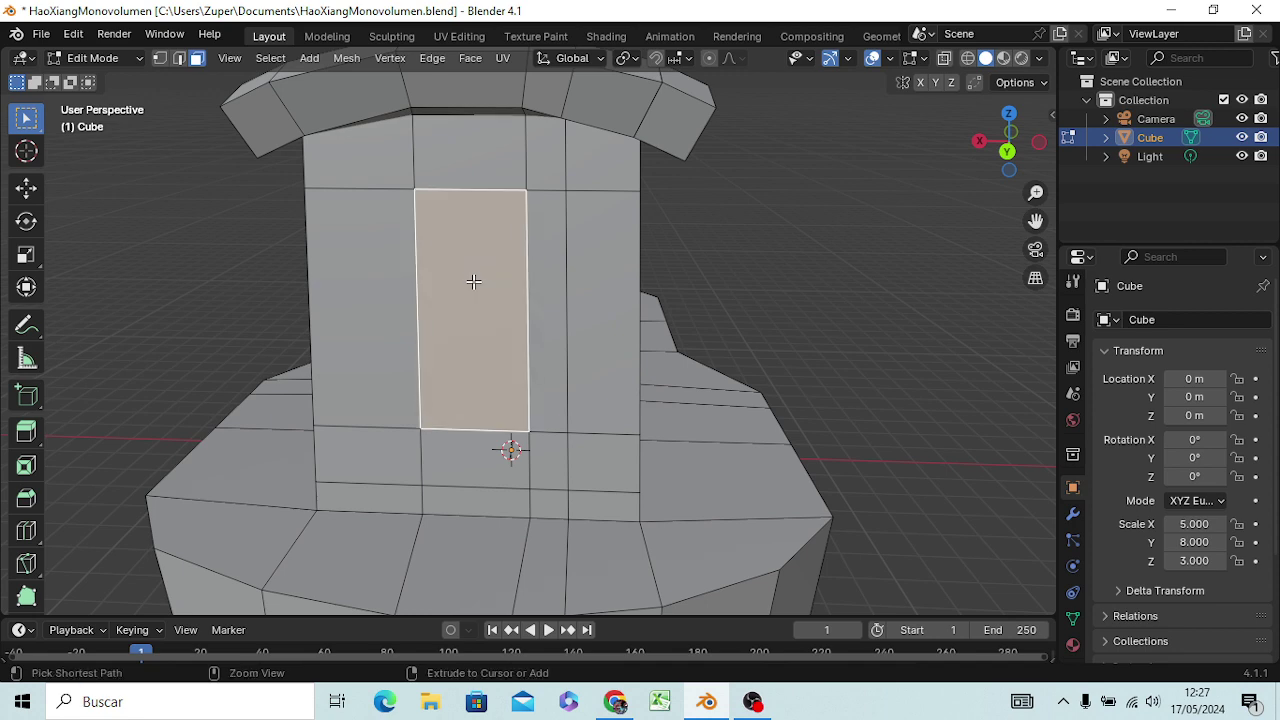
key("ctrl+z")
- Select the wall face beside the window and turn it toward the view, cancelling a loop cut
middle_click_drag(300, 323, 401, 333)
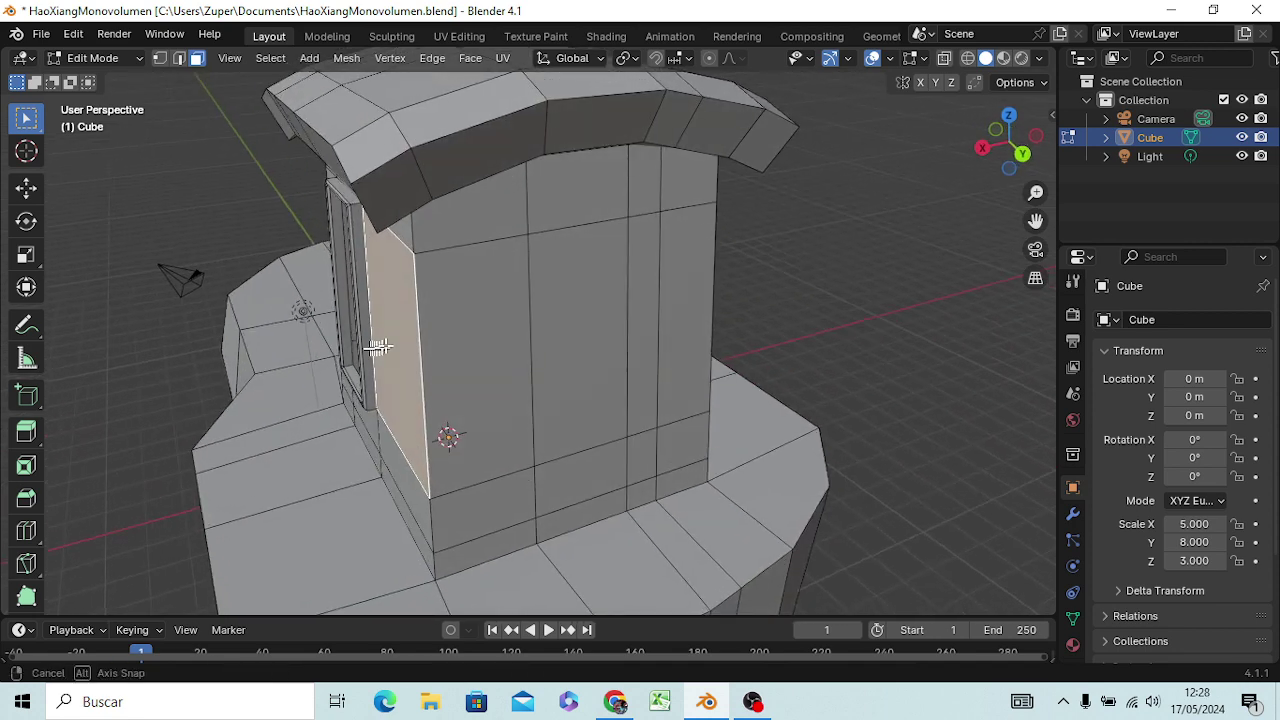
left_click(612, 305)
mouse_move(624, 307)
middle_mouse_down()
mouse_move(571, 323)
mouse_move(520, 306)
mouse_move(534, 297)
middle_mouse_up()
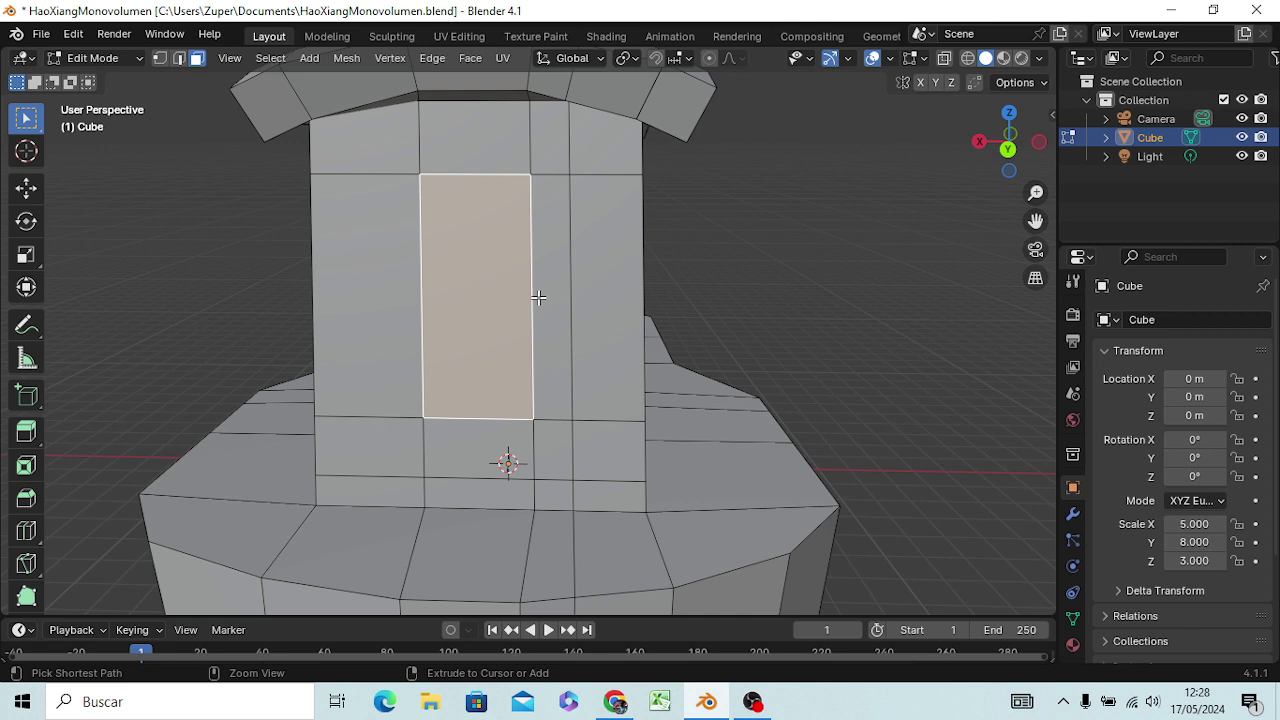
key("ctrl+r")
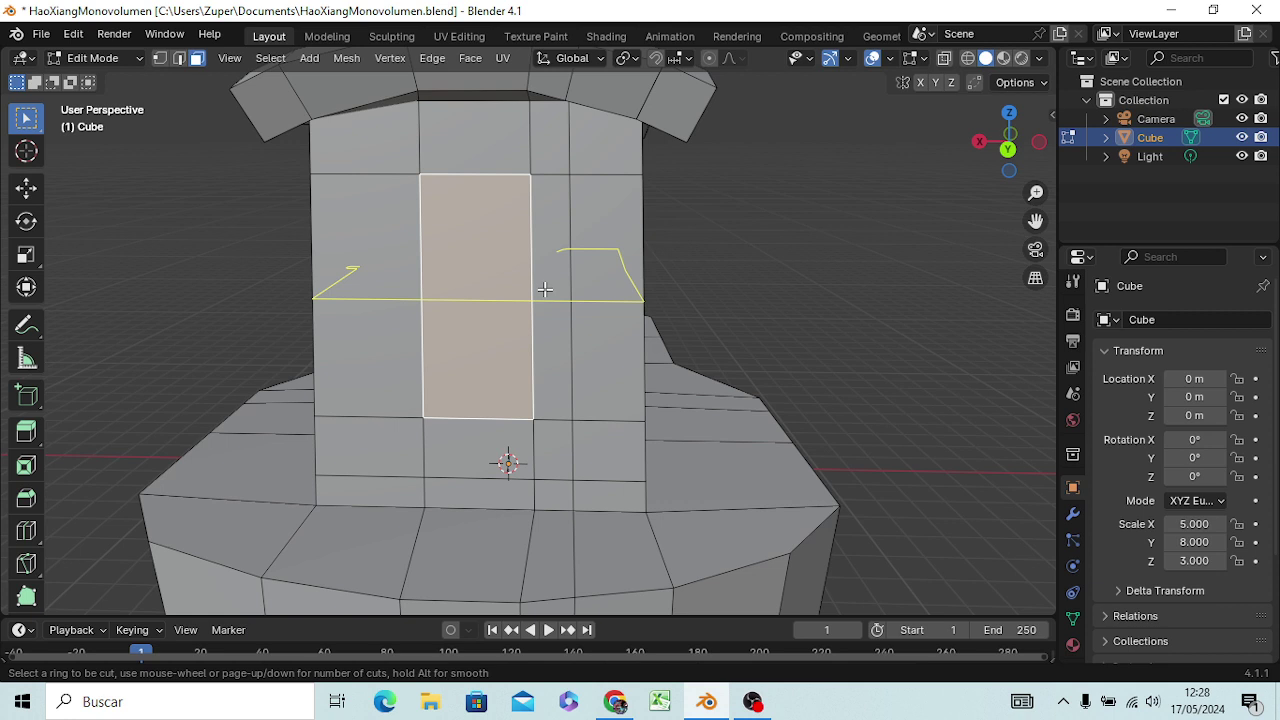
key("Escape")
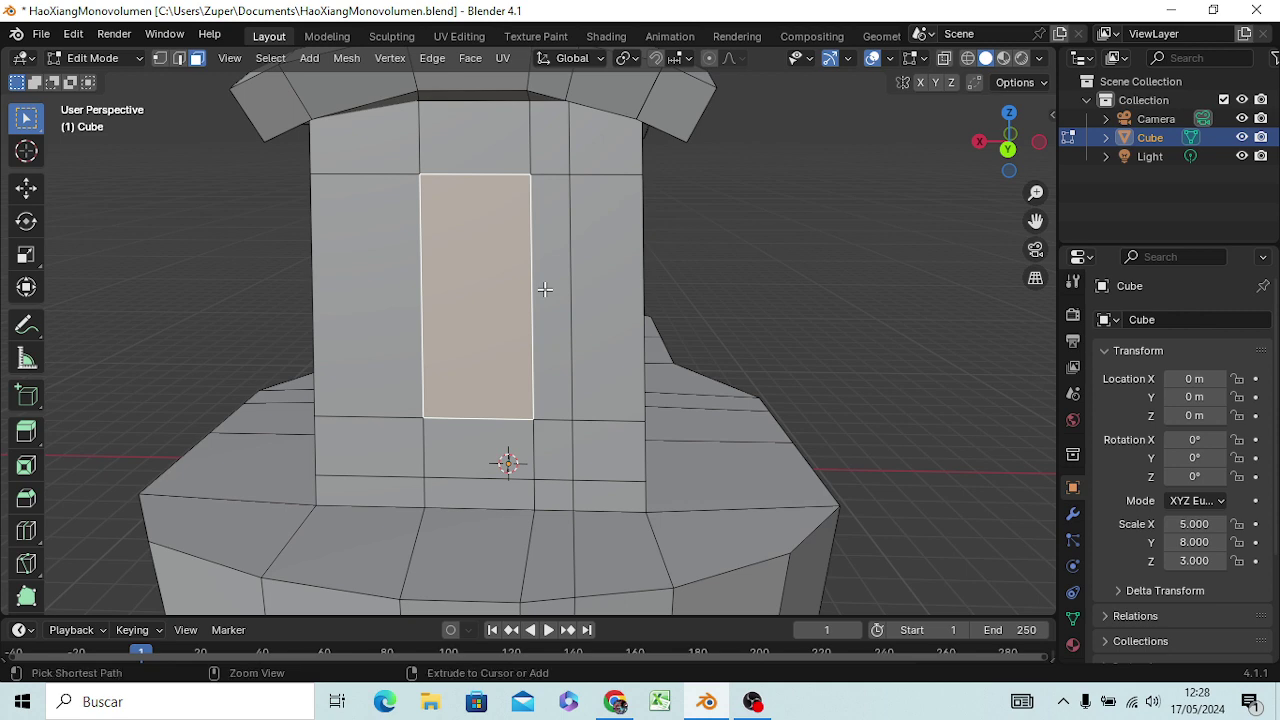
- Set up a straight-on back orthographic view, centred and zoomed on the selected face
key("ctrl+KP_1")
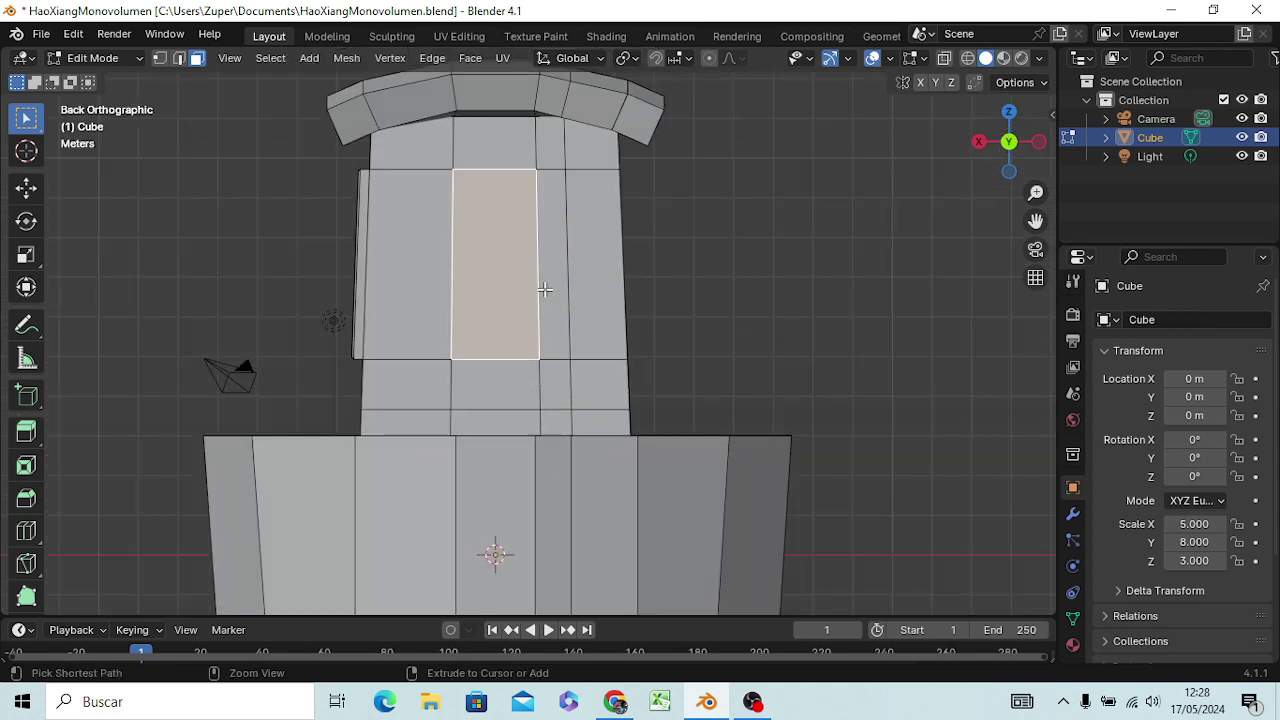
key("KP_1")
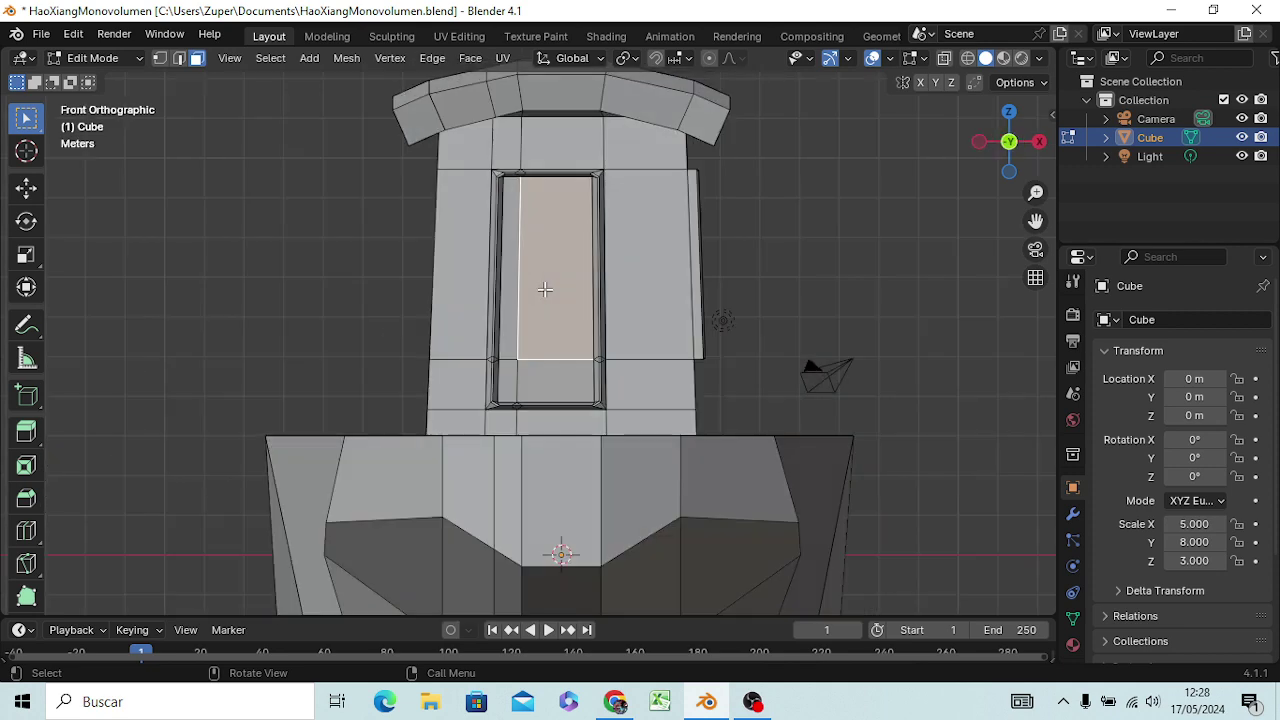
key("ctrl+KP_1")
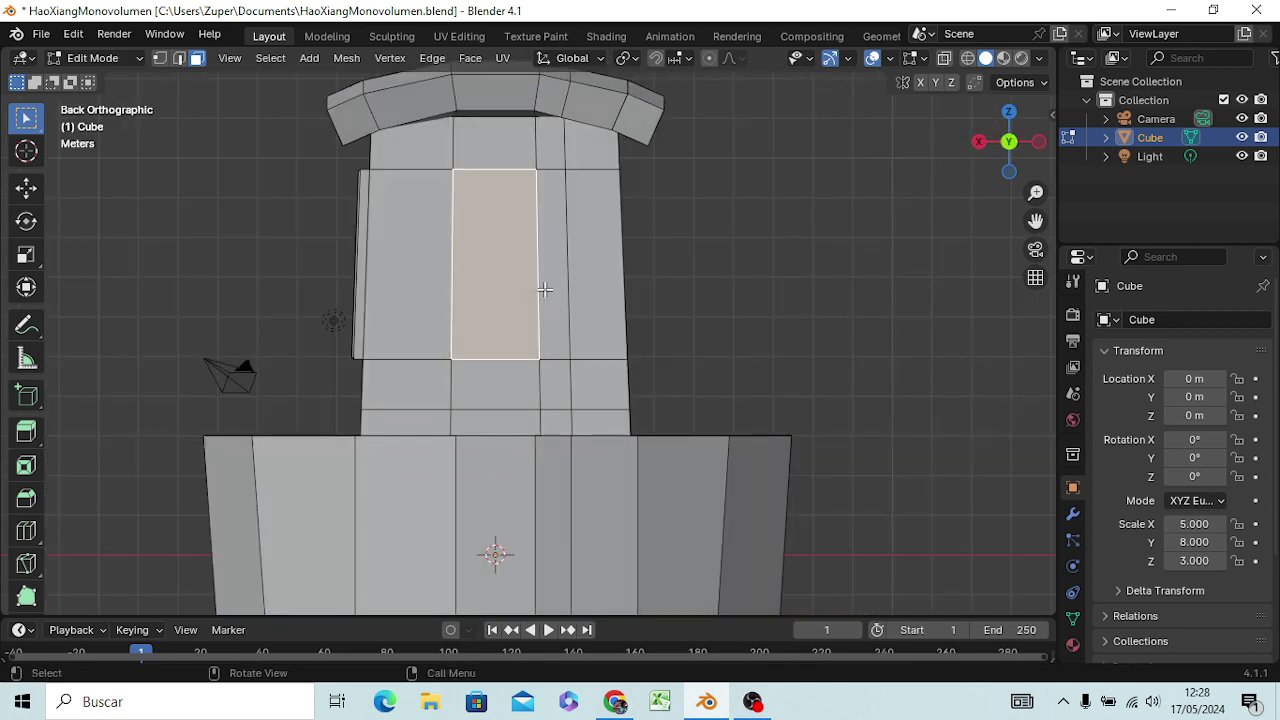
scroll(521, 290, "up", 2)
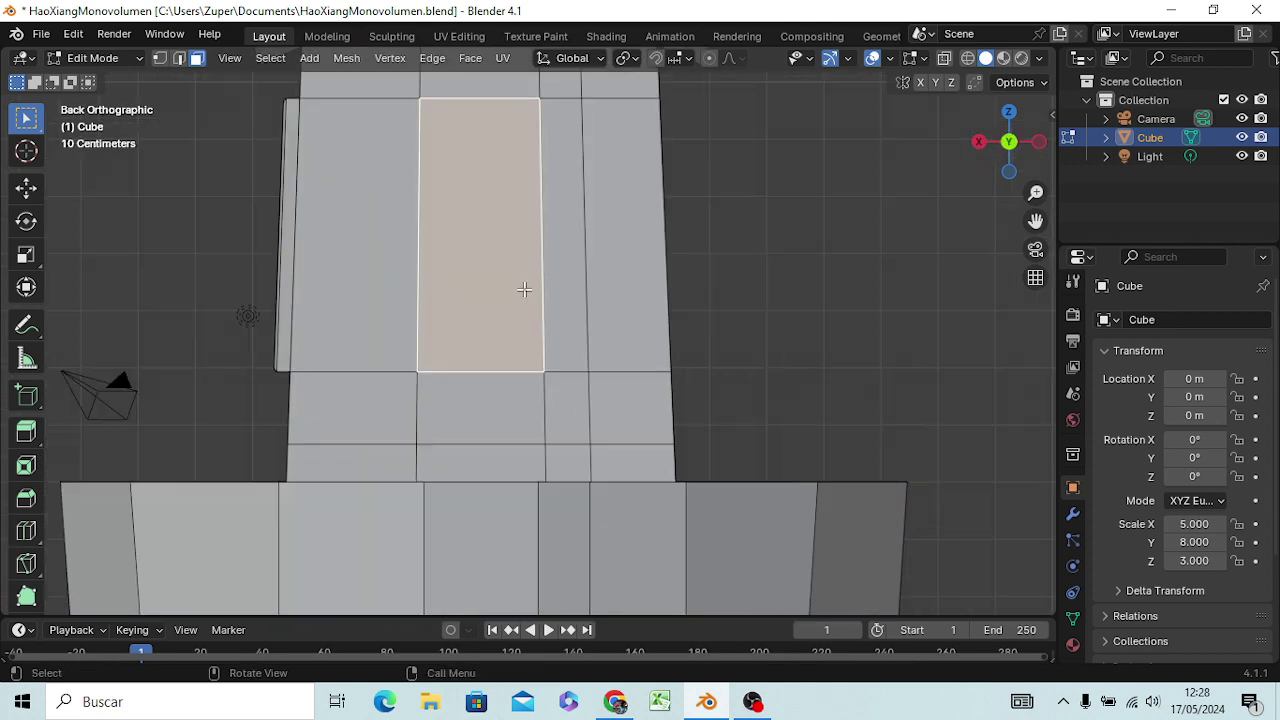
middle_click_drag(551, 240, 555, 262)
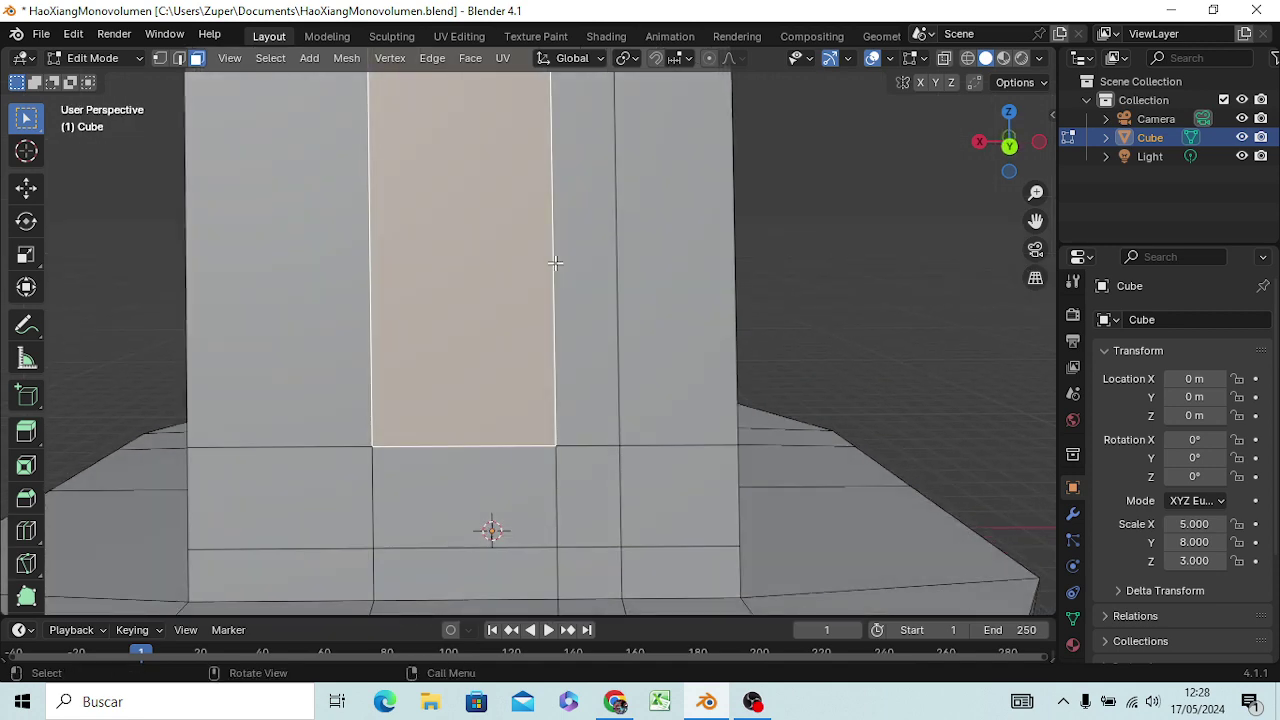
key("ctrl+KP_1")
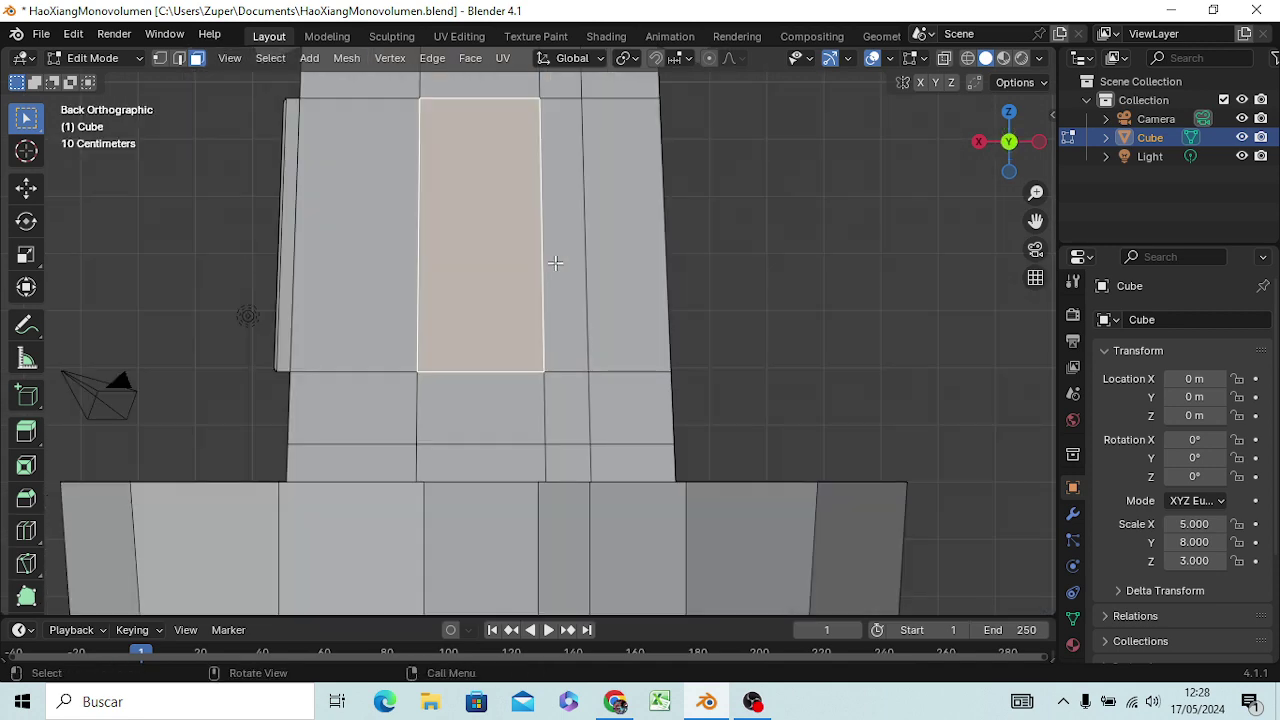
middle_click_drag(560, 212, 607, 311, "shift")
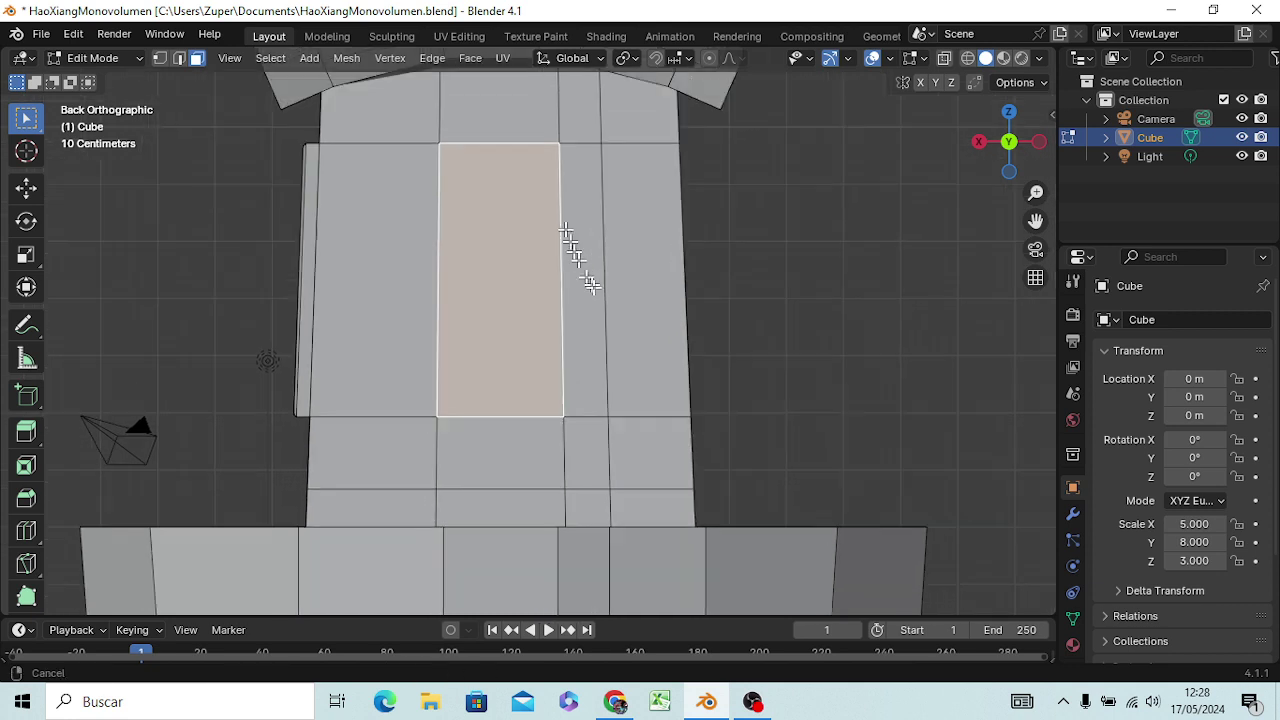
scroll(596, 304, "up", 2)
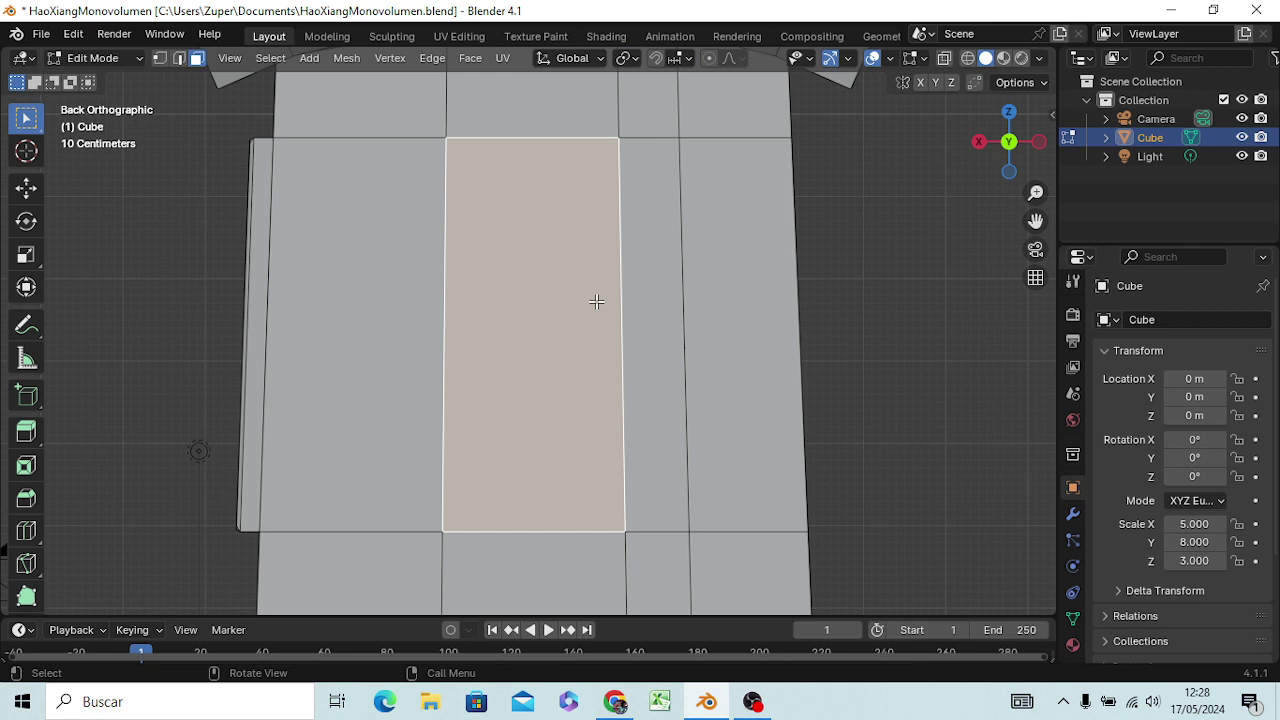
- Cut a horizontal edge loop across the middle of the back wall and clear the selection
key("ctrl+r")
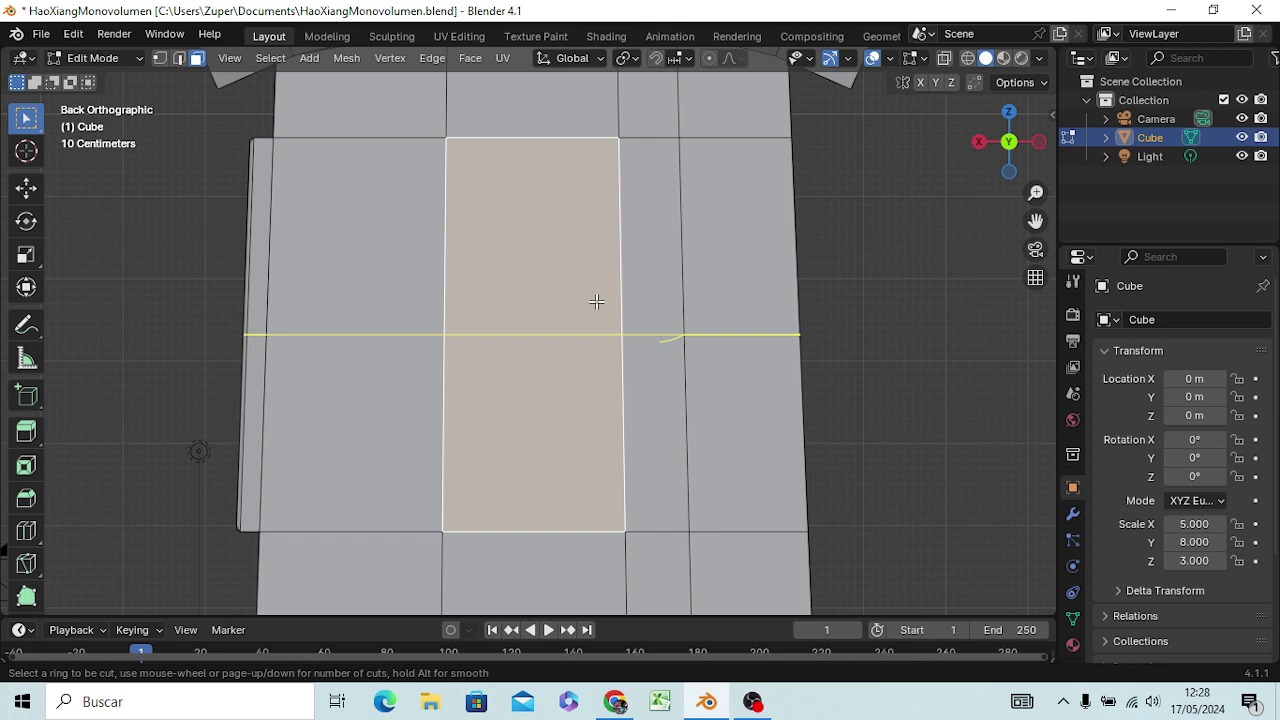
left_click(596, 301)
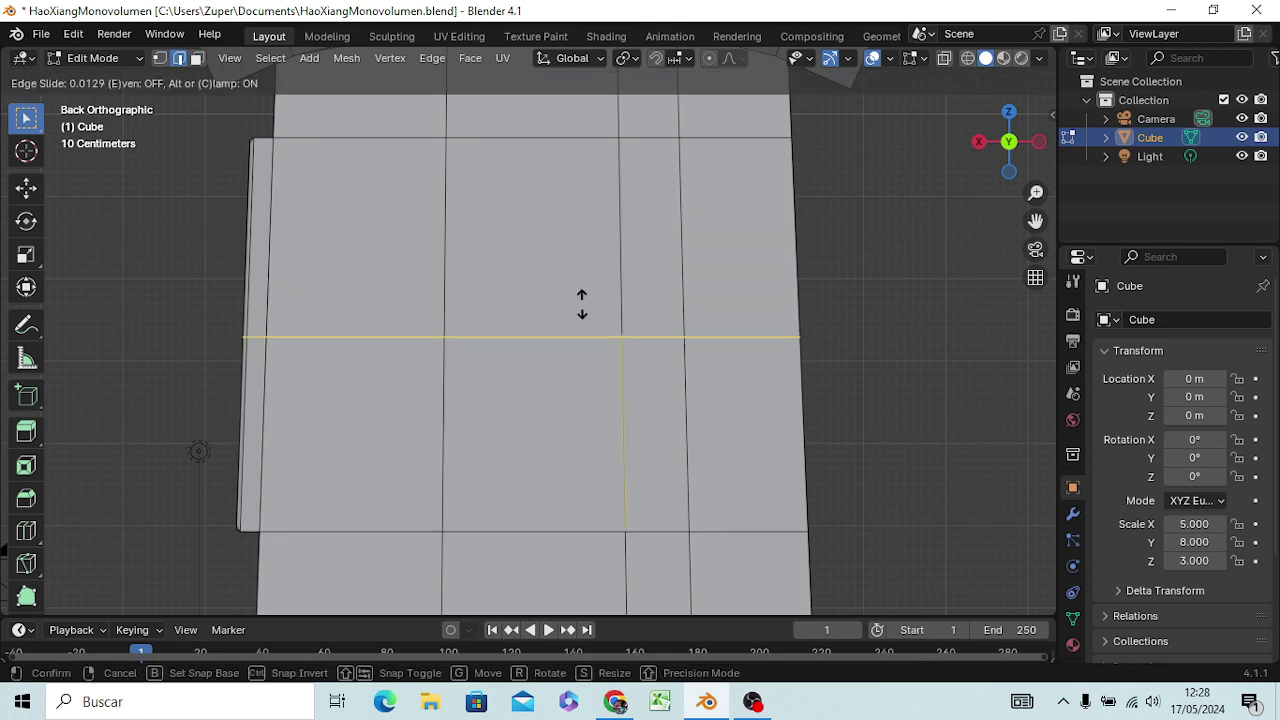
left_click(582, 302)
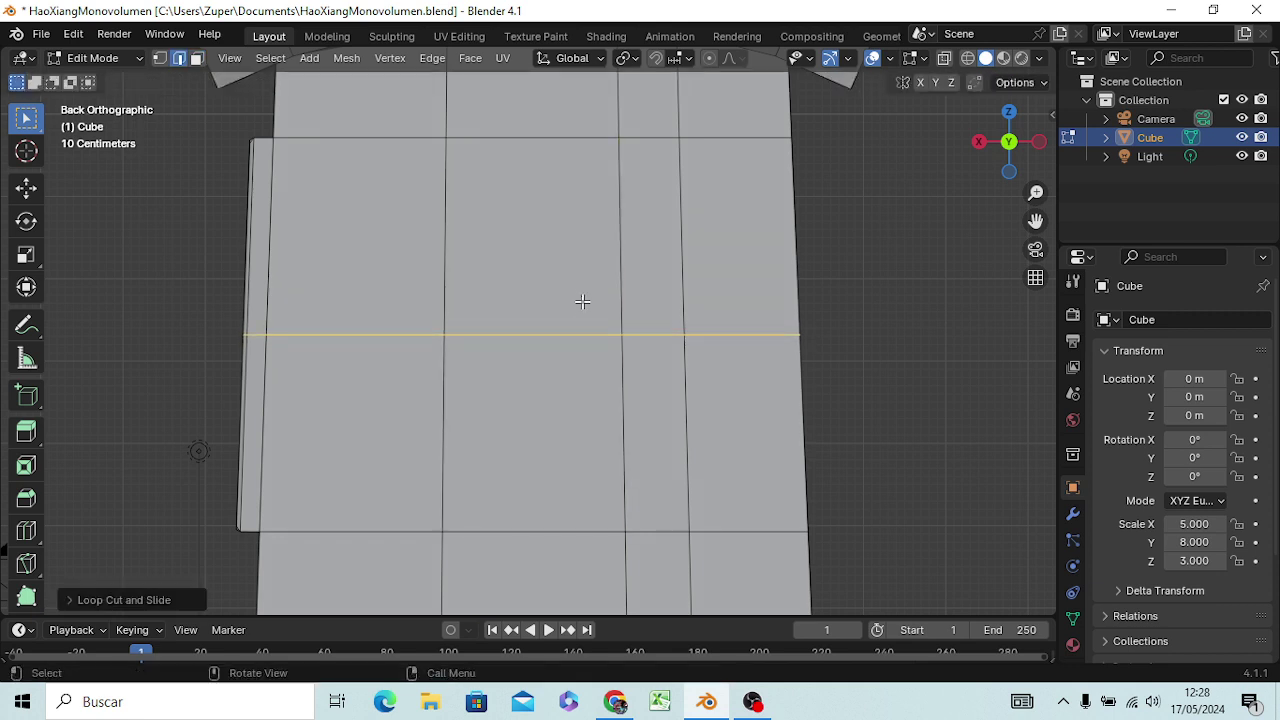
left_click(582, 301)
left_click(837, 294)
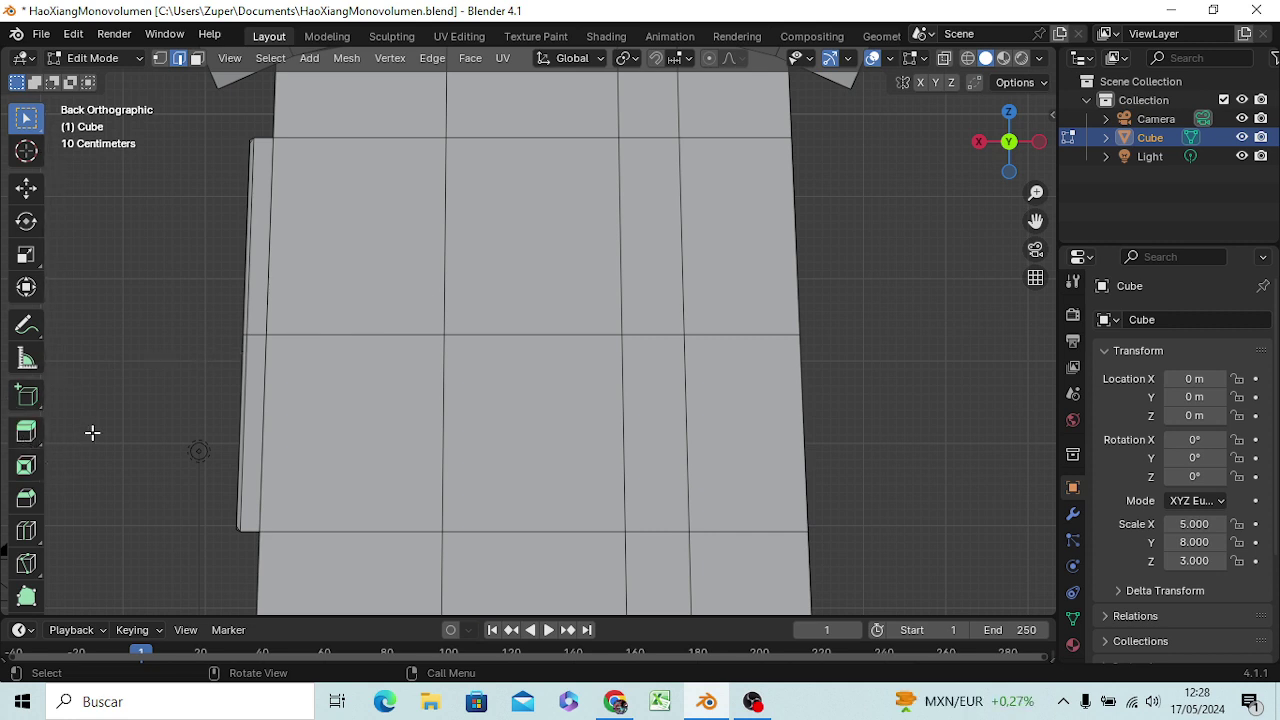
key("k")
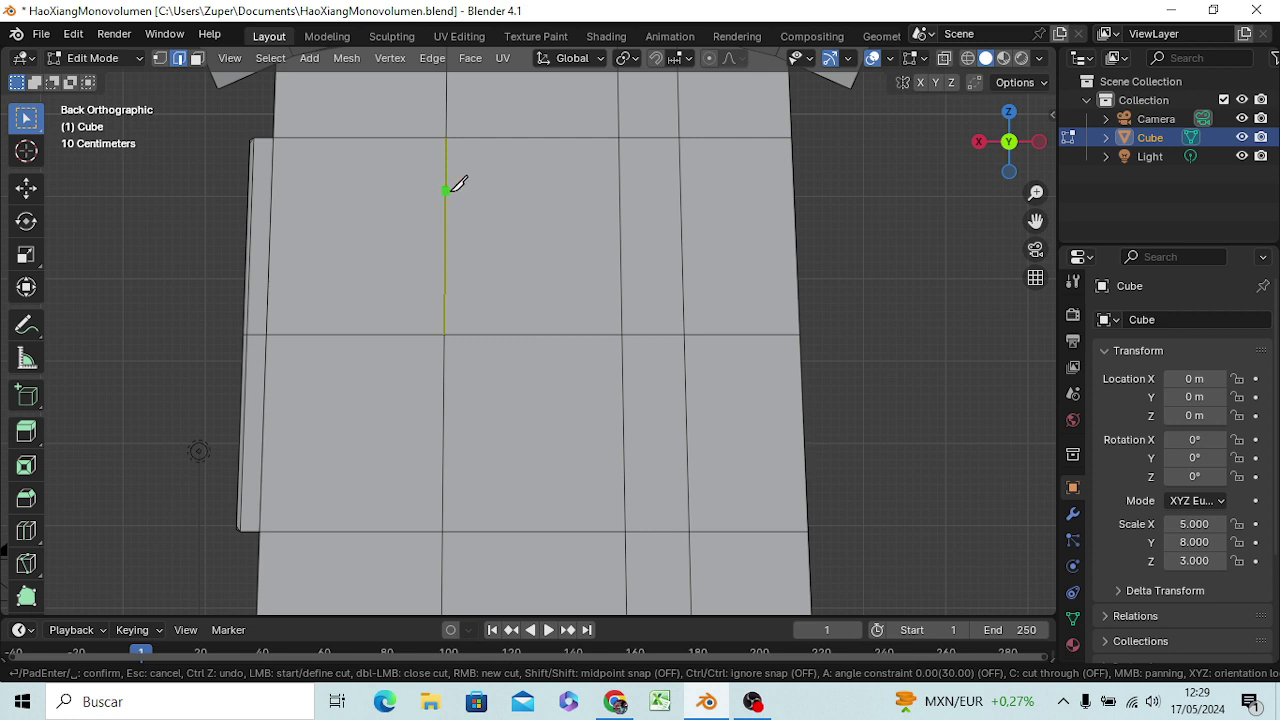
left_click(446, 190)
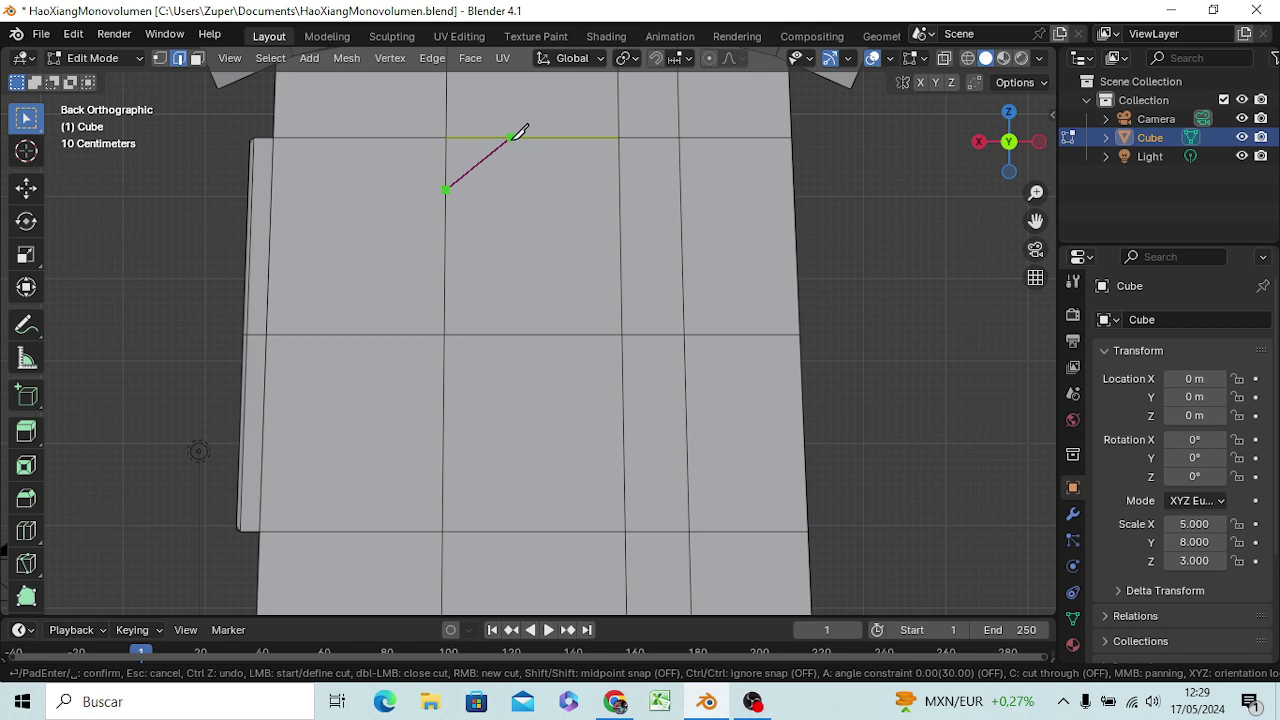
left_click(512, 137)
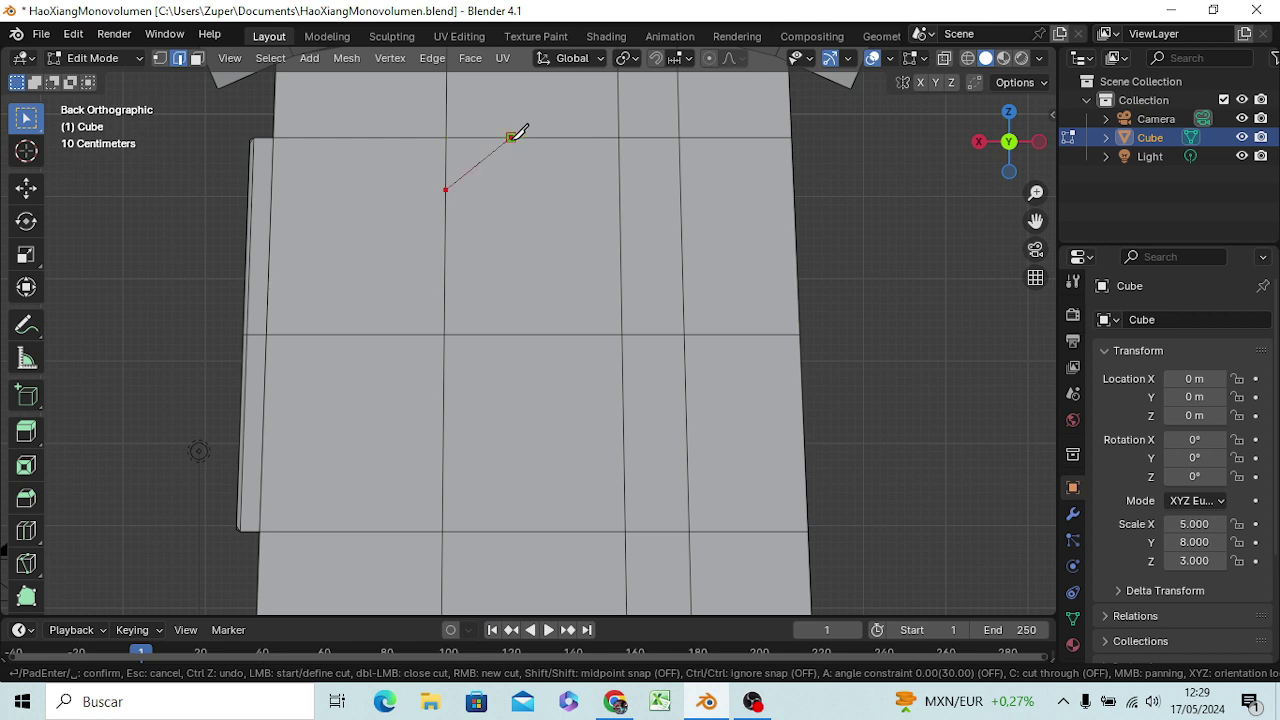
left_click(567, 137)
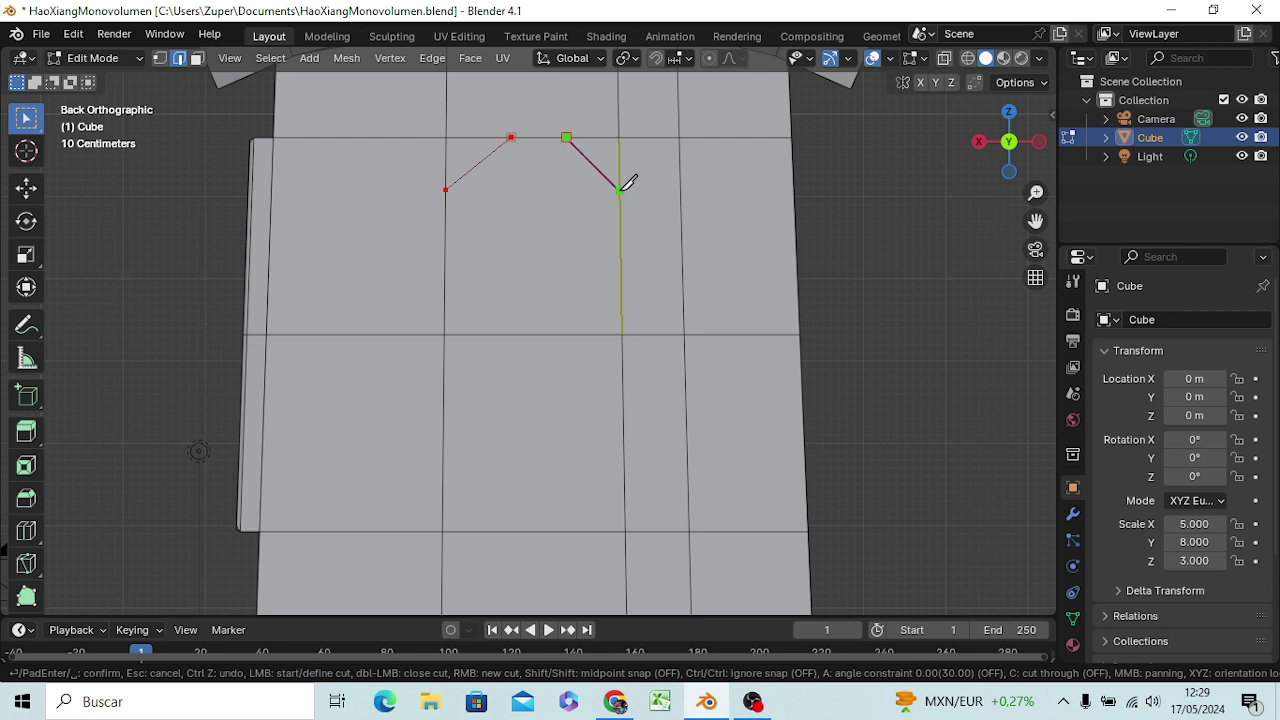
key("ctrl+z")
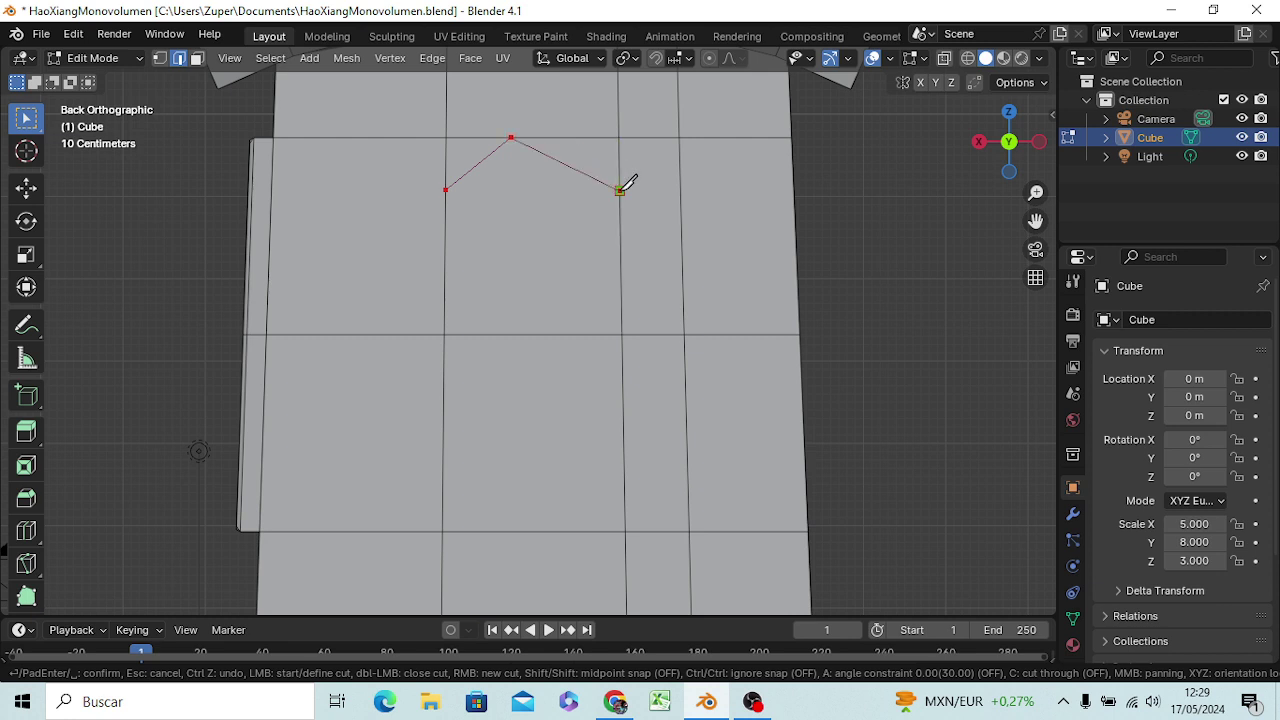
key("Escape")
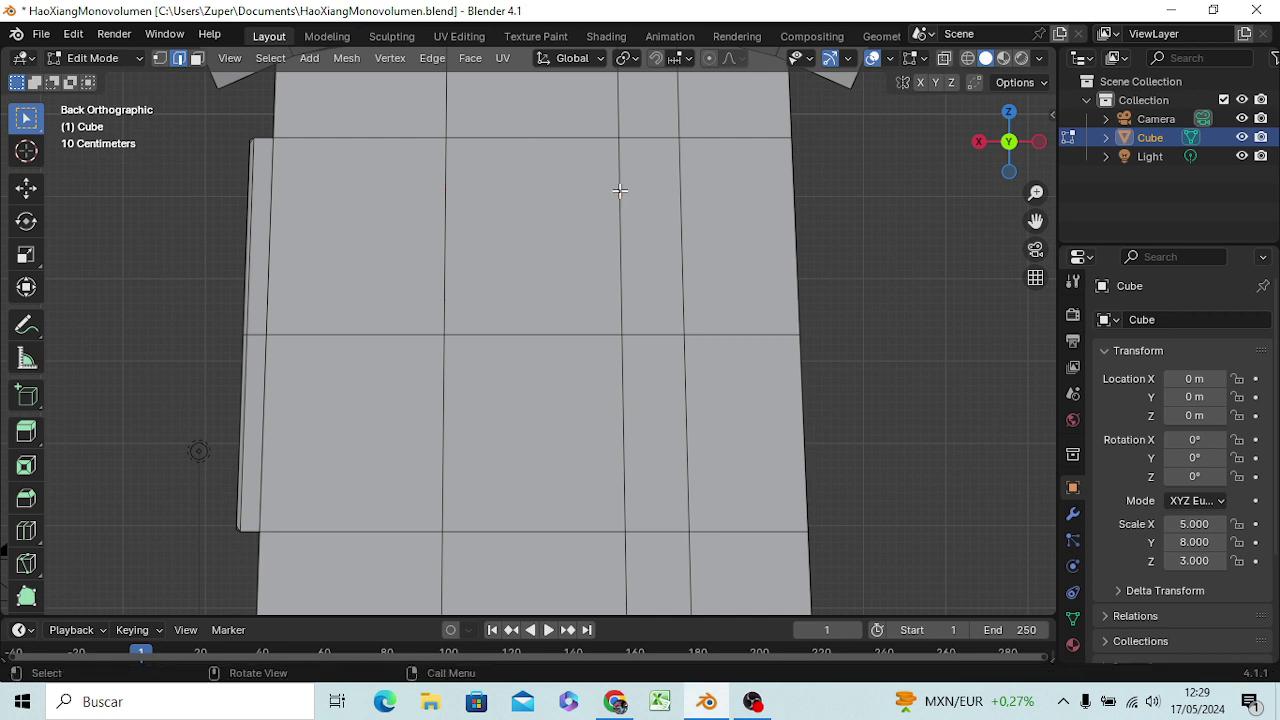
- Add two horizontal edge loops across the upper back wall
key("k")
left_click(492, 237)
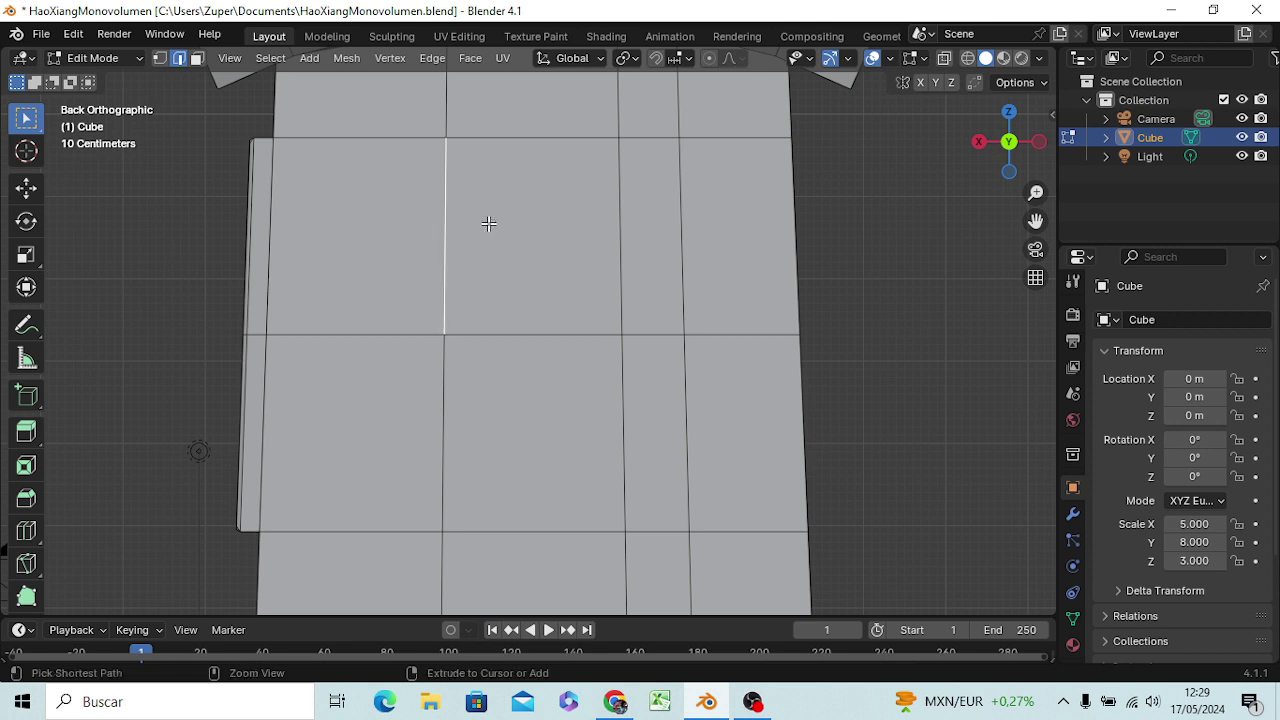
key("ctrl+r")
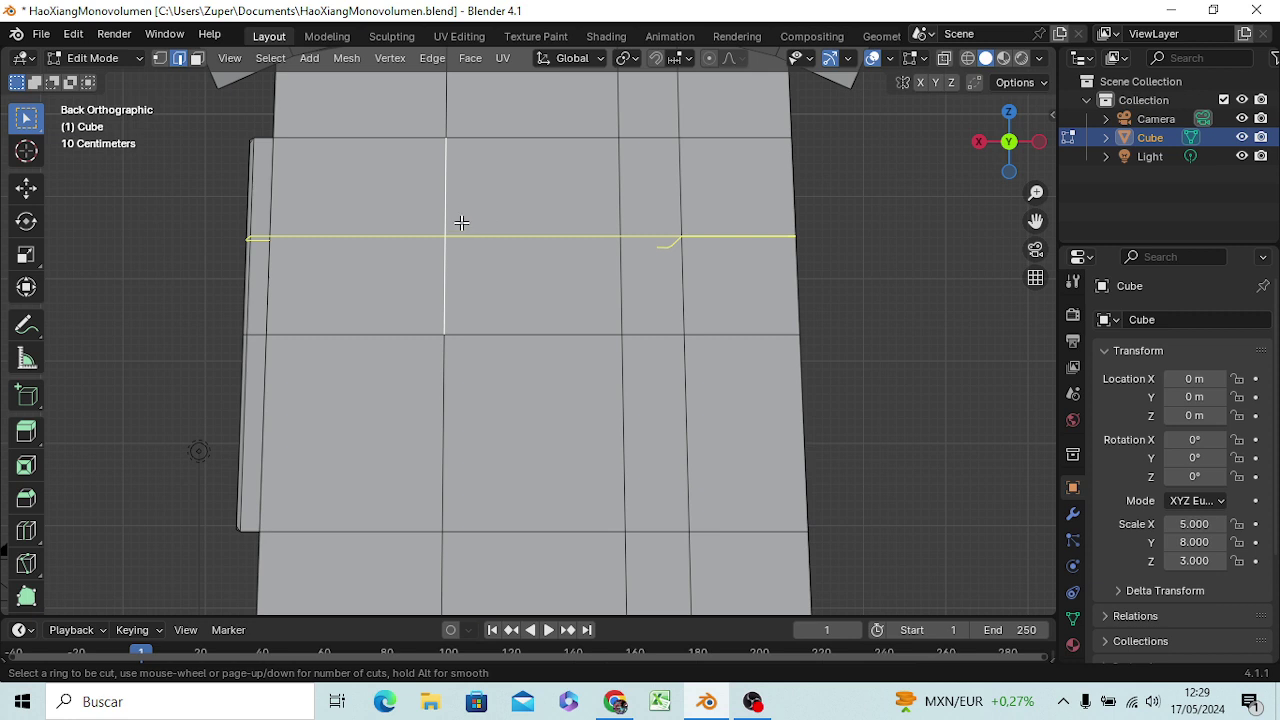
scroll(461, 222, "up", 1)
left_click(461, 224)
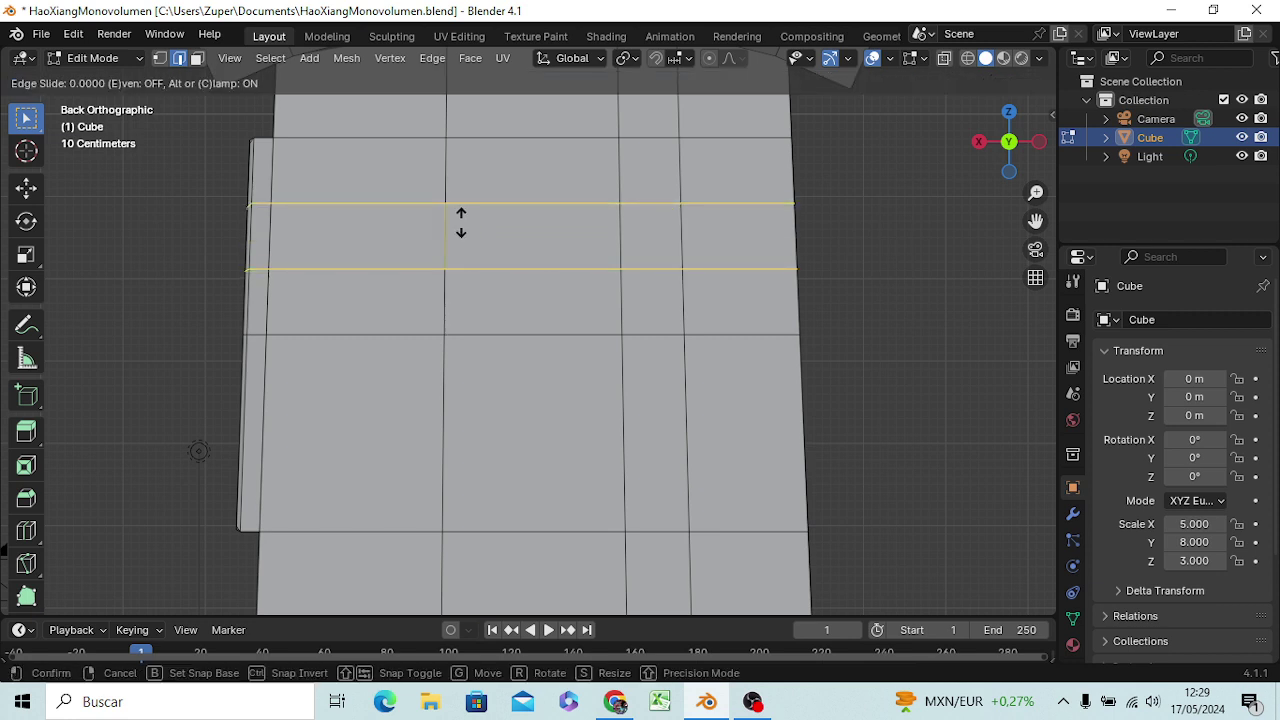
left_click(461, 224)
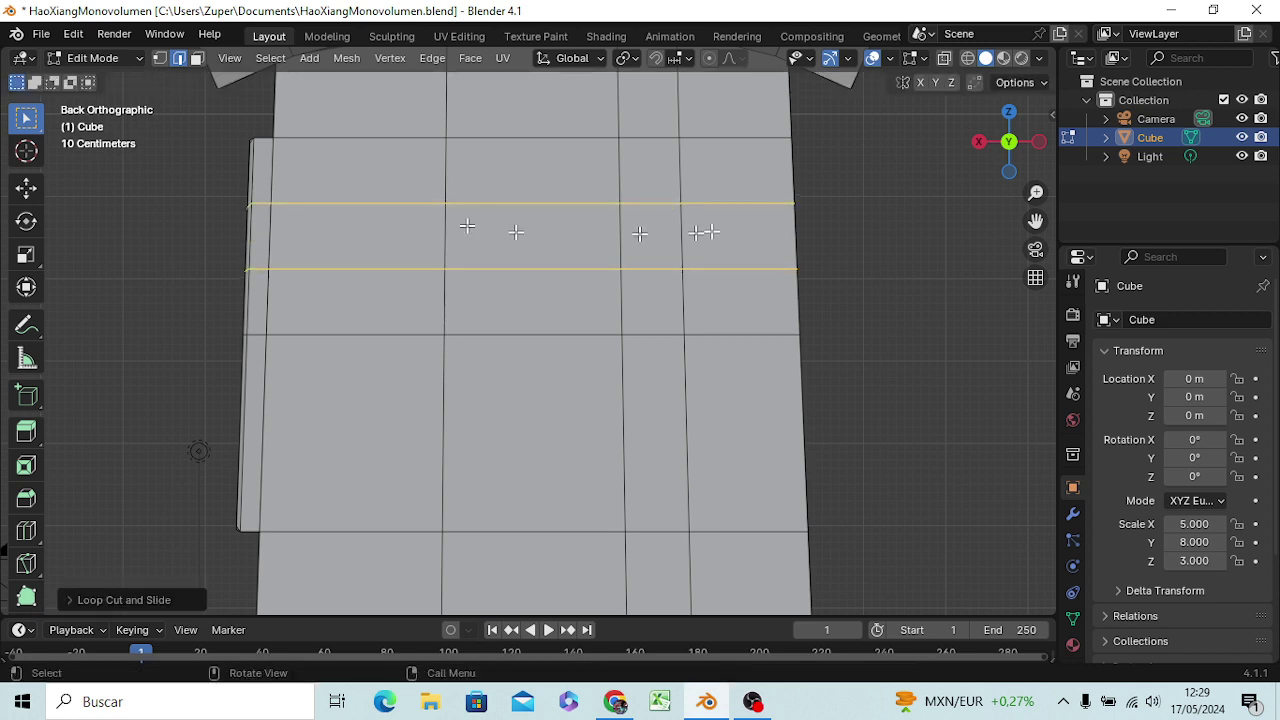
left_click(858, 238)
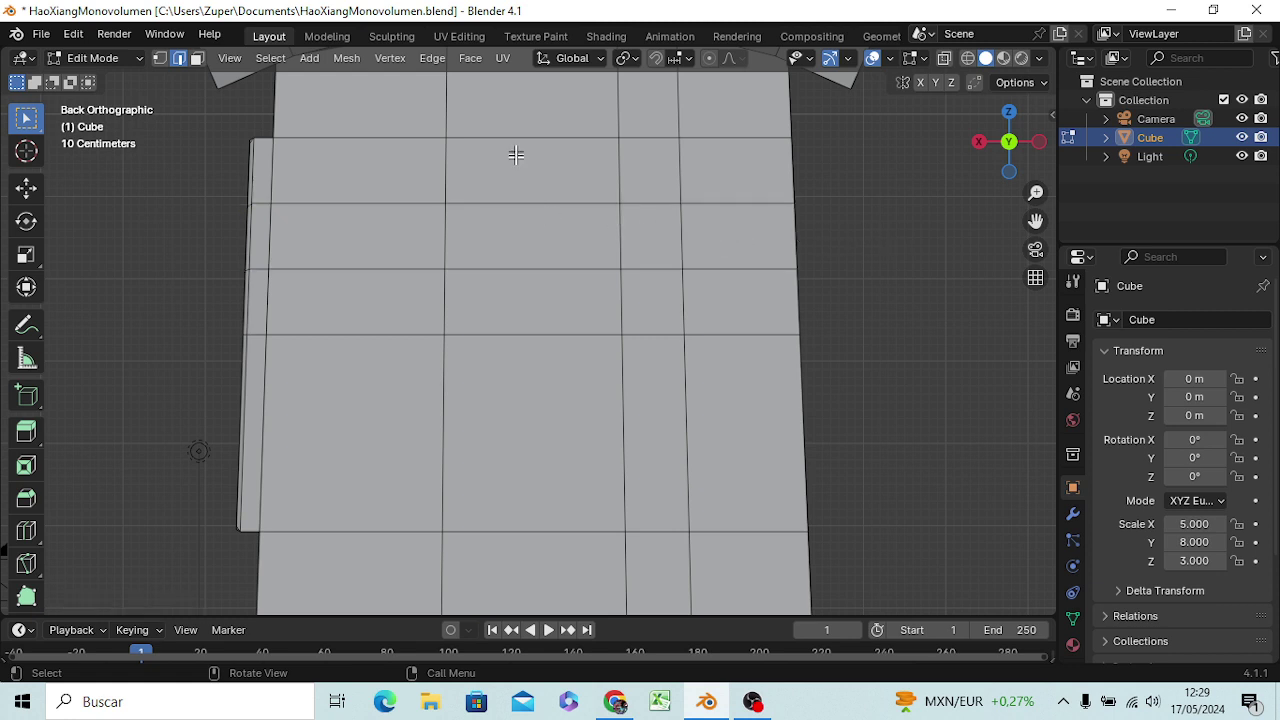
- Add two vertical edge loops through the upper-middle column and deselect them
key("ctrl+r")
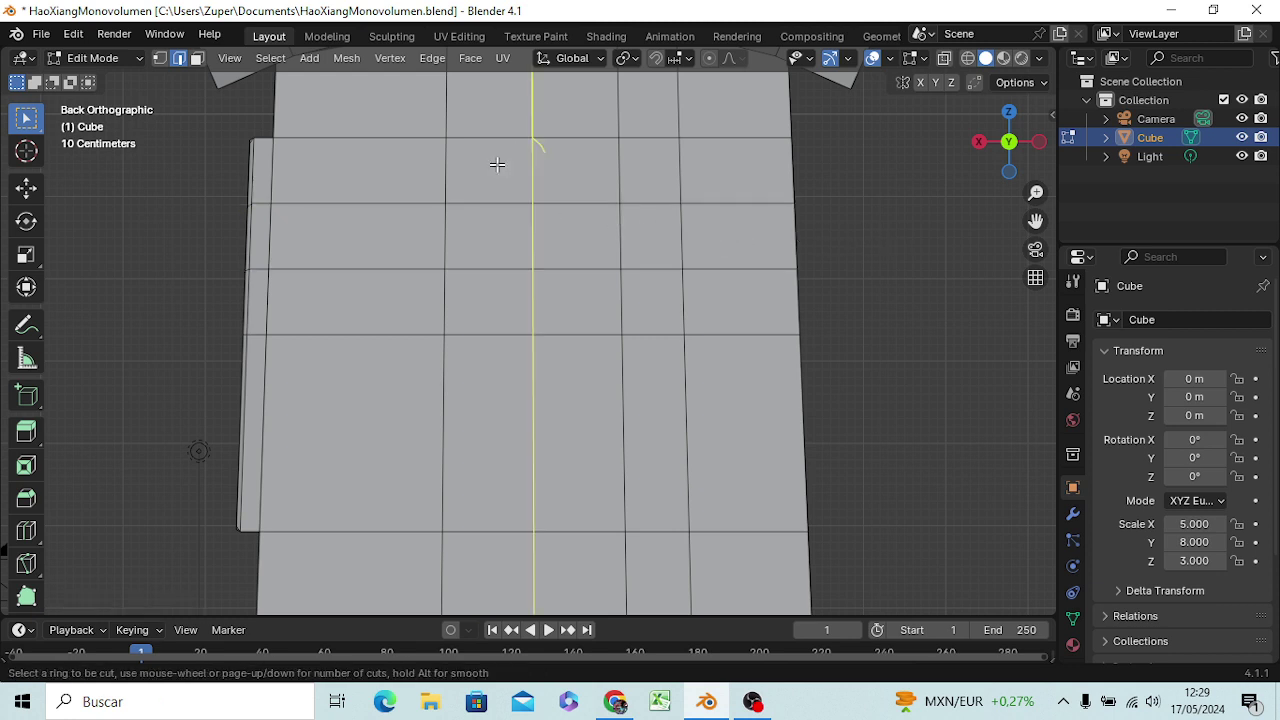
scroll(497, 164, "up", 1)
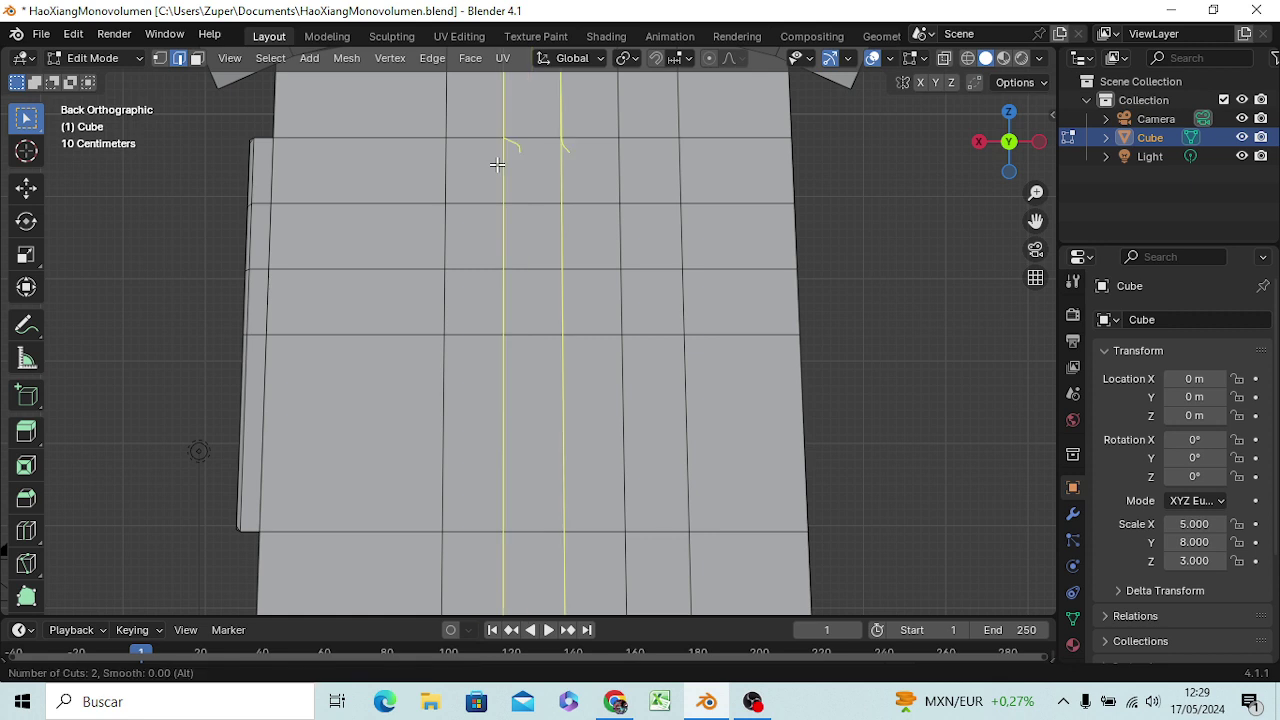
left_click(497, 164)
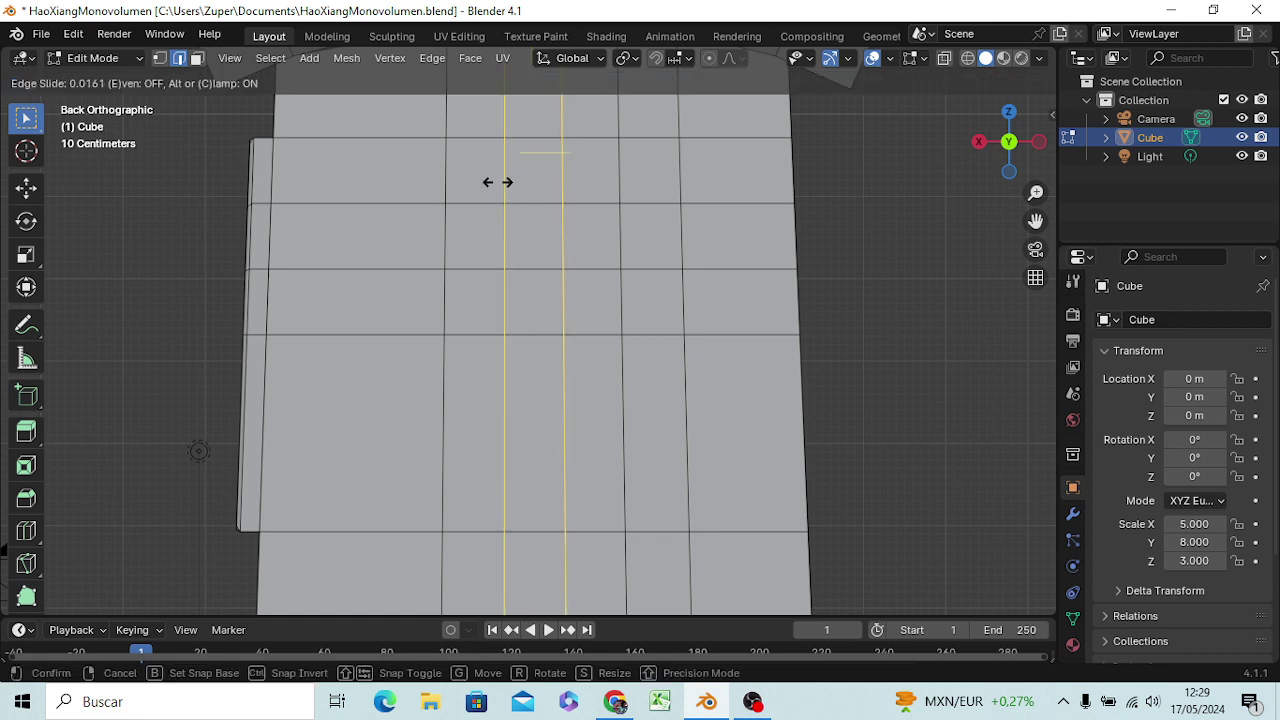
left_click(498, 182)
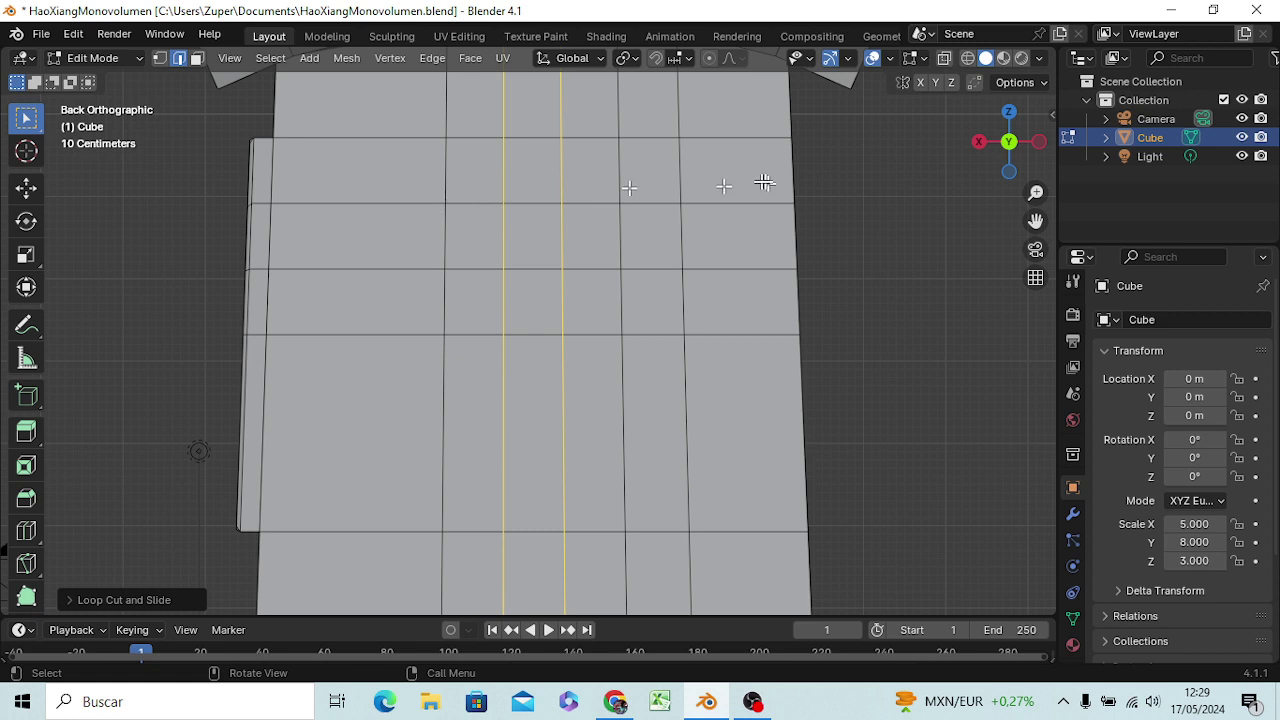
left_click(810, 204)
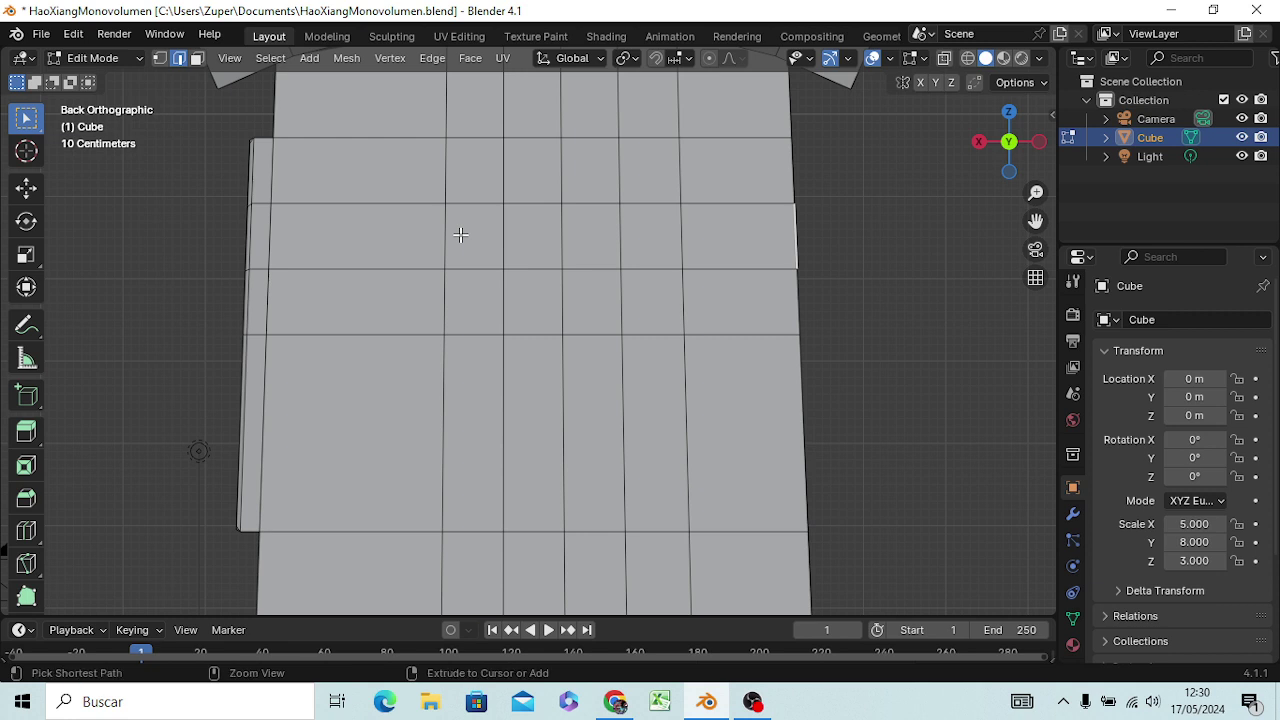
- Add one more horizontal loop, then undo the recent loop cuts and clear the selection
key("ctrl+r")
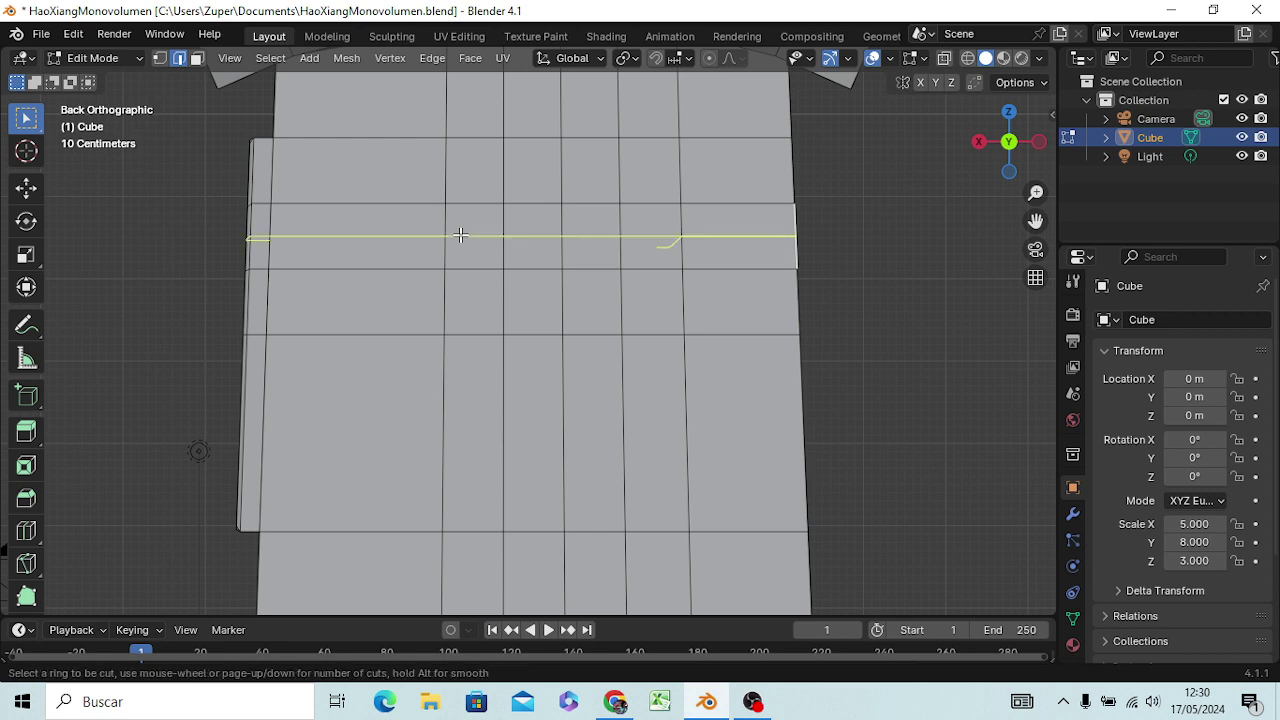
left_click(460, 234)
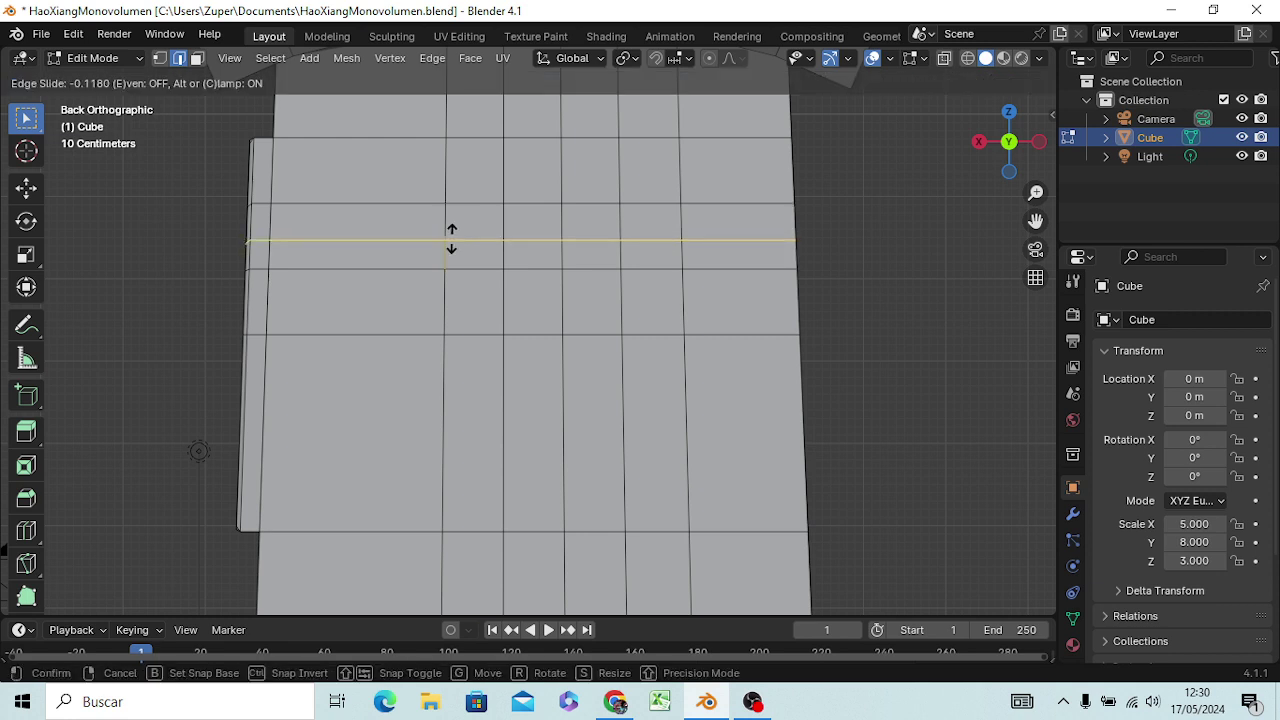
left_click(451, 240)
left_click(488, 240)
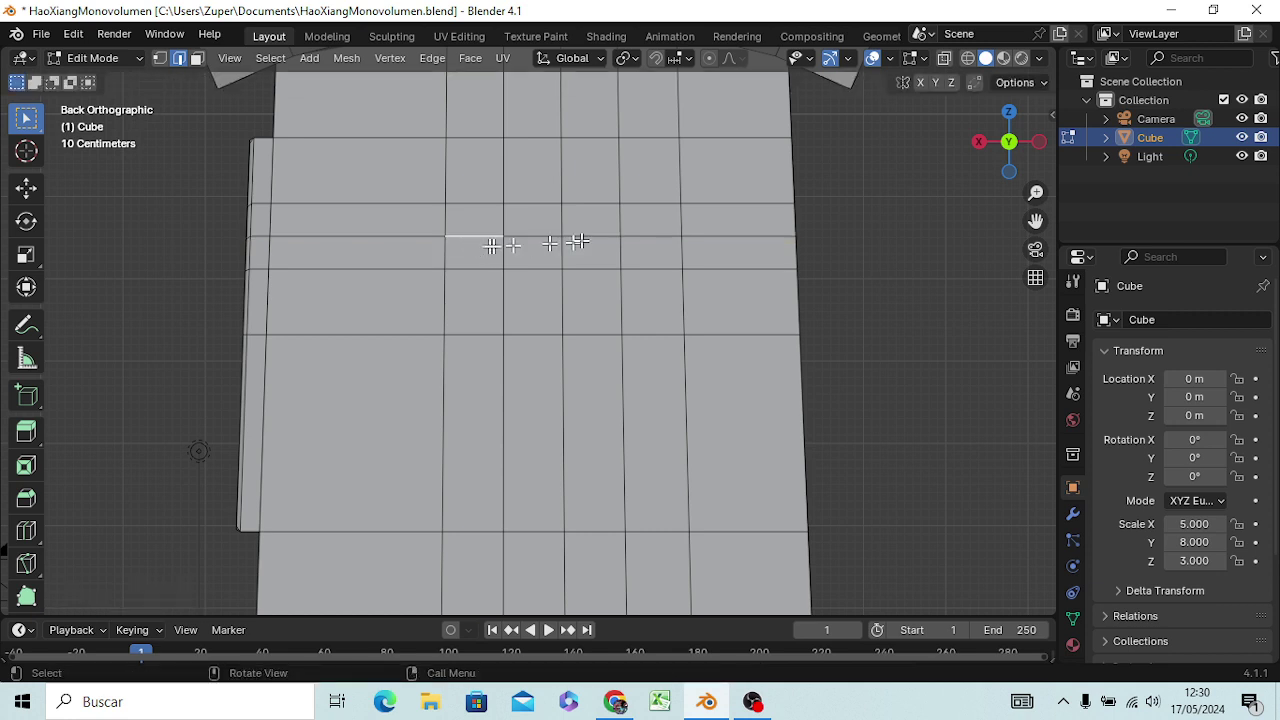
left_click(805, 245)
left_click(469, 162)
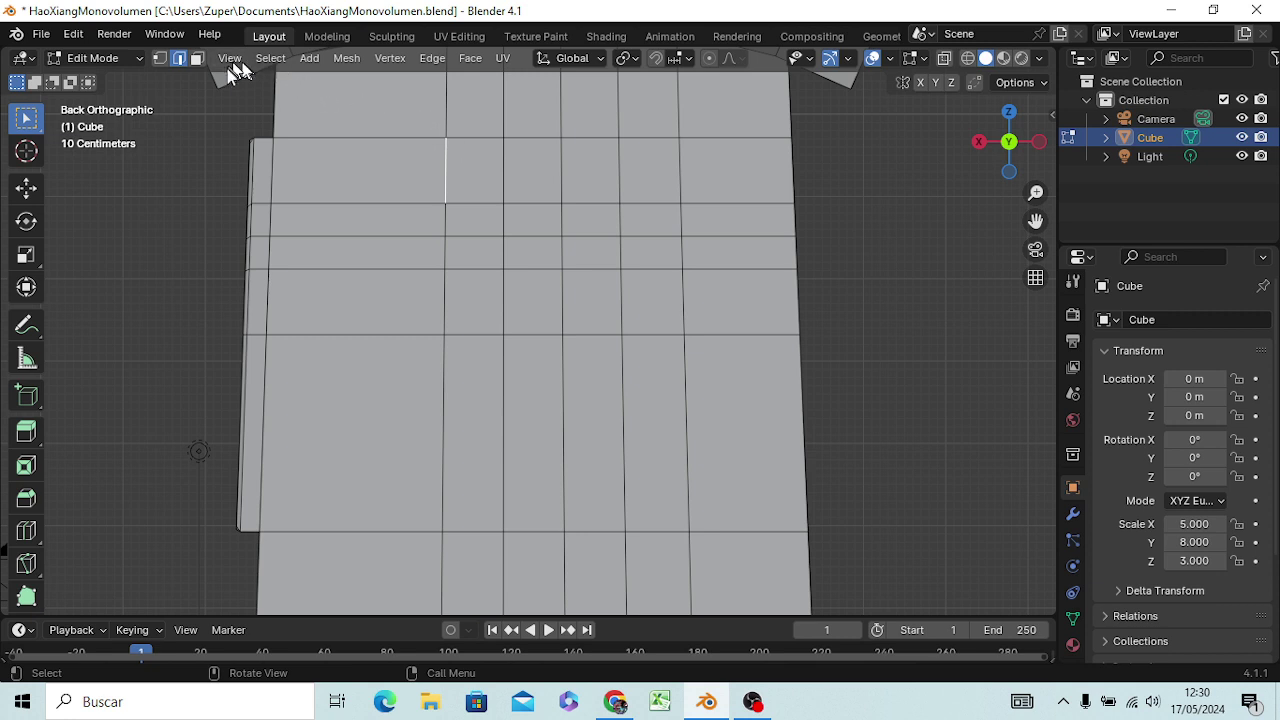
left_click(395, 249, "alt")
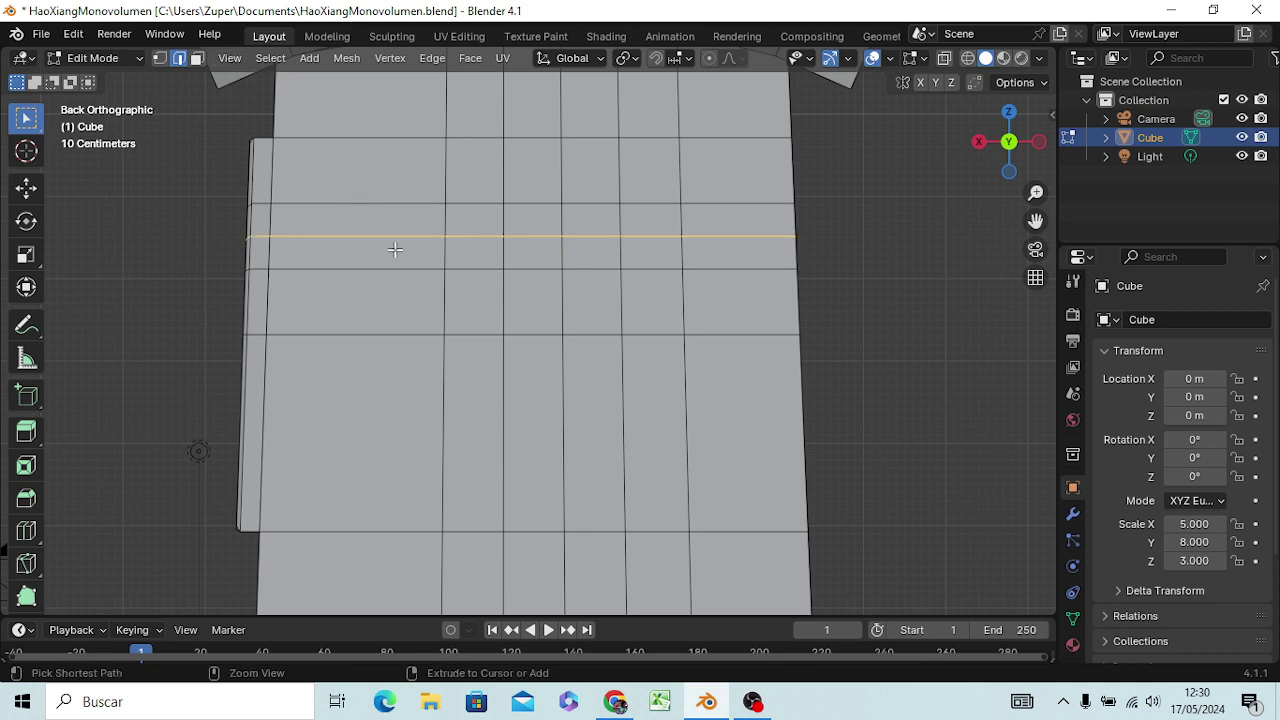
key("ctrl+z")
key("ctrl+z")
key("ctrl+z")
key("ctrl+z")
key("ctrl+z")
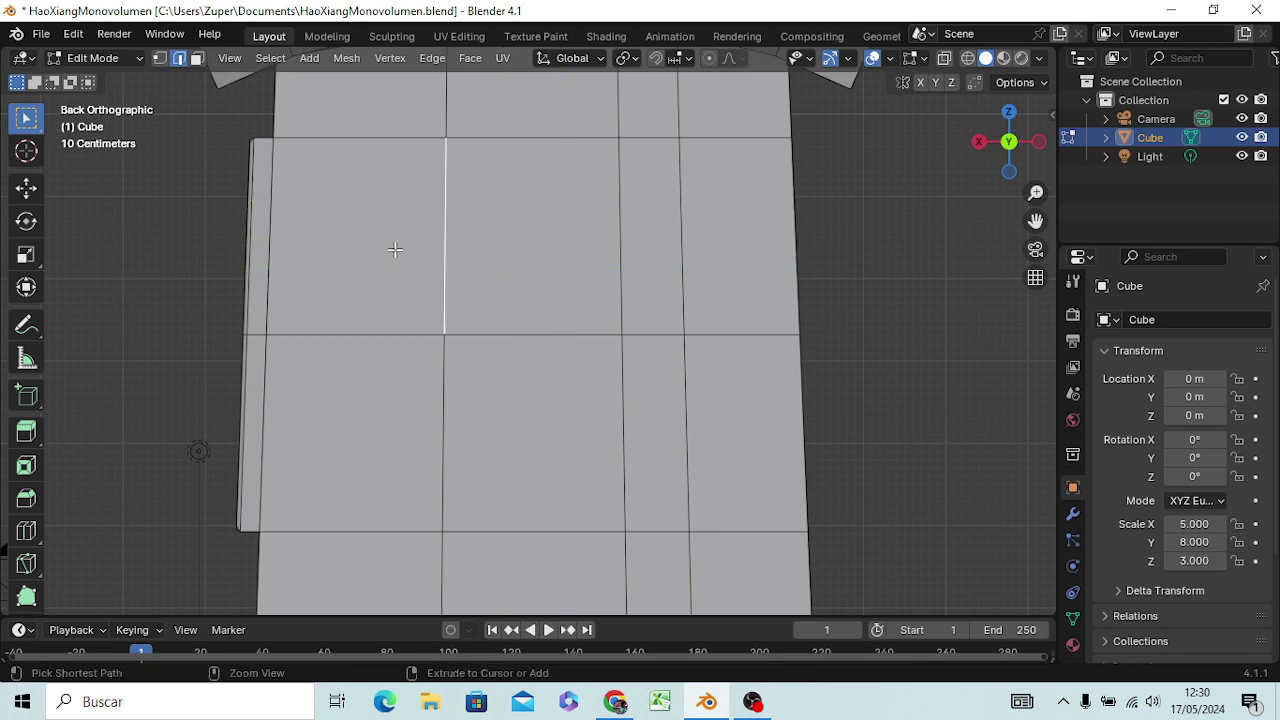
left_click(520, 238)
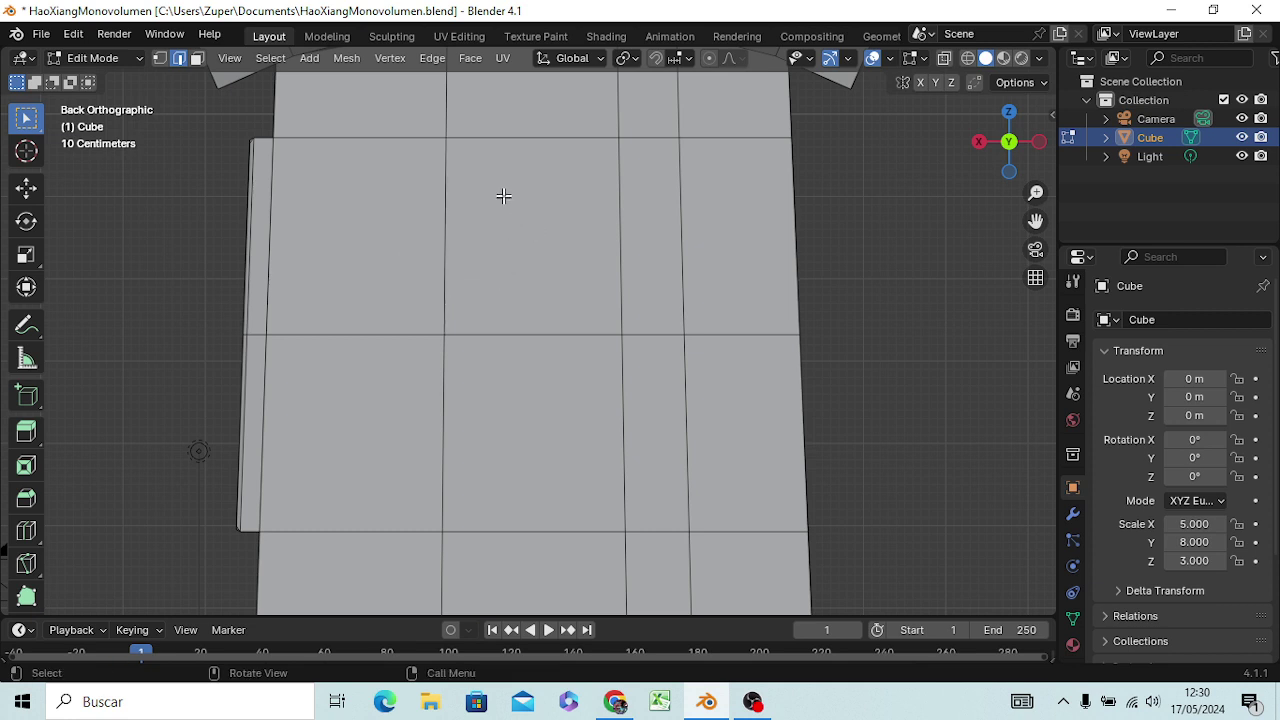
- Select the upper-middle back-wall face and apply Subdivide twice to make a 4×4 grid
key("3")
left_click(547, 220)
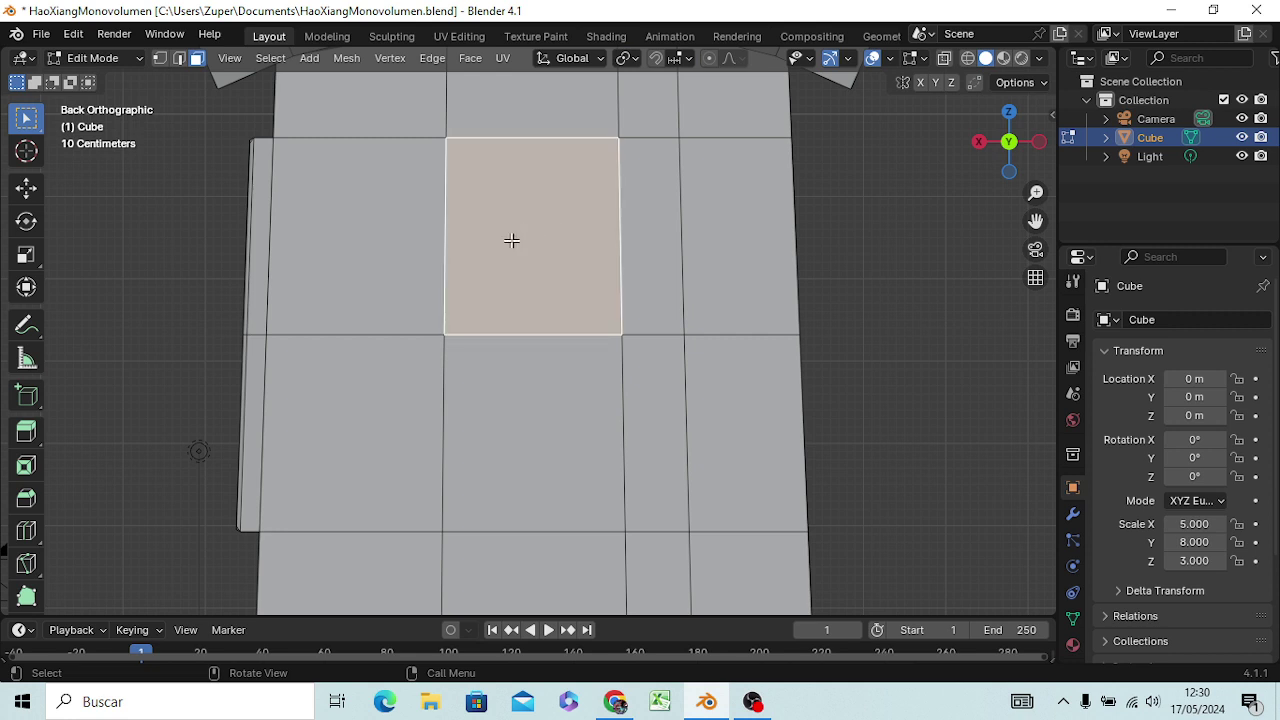
right_click(511, 231)
left_click(511, 228)
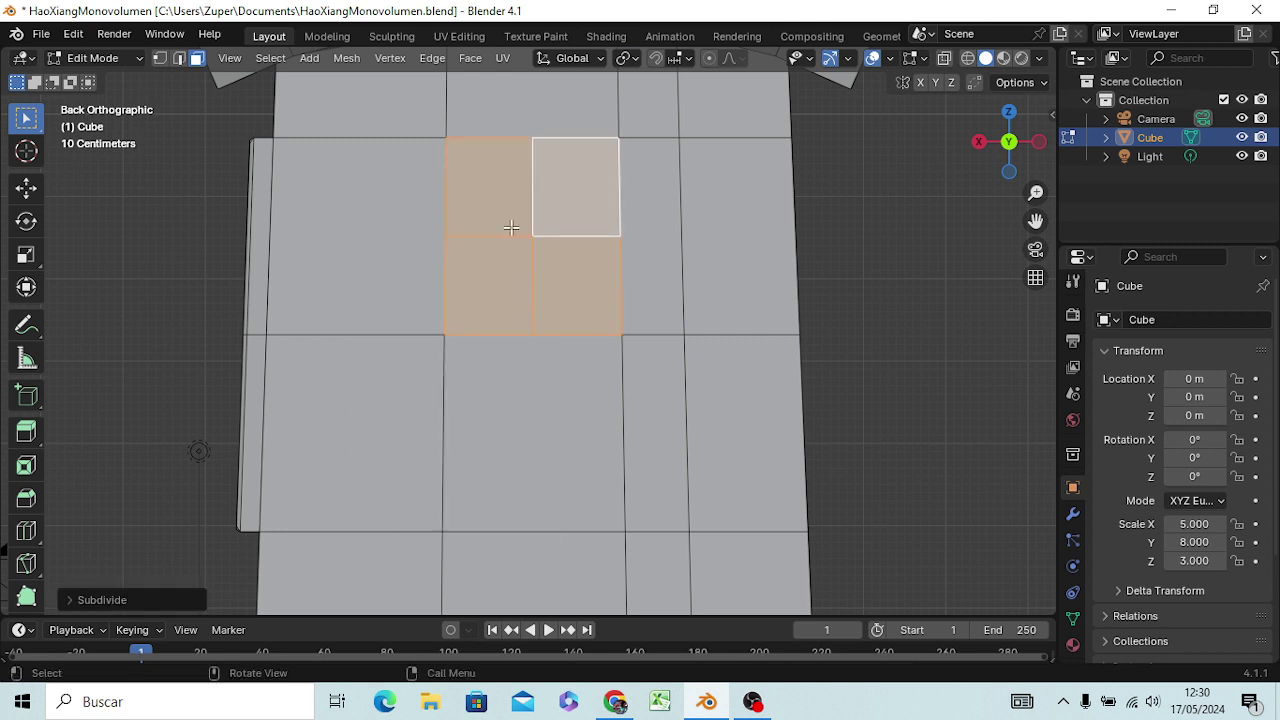
right_click(551, 193)
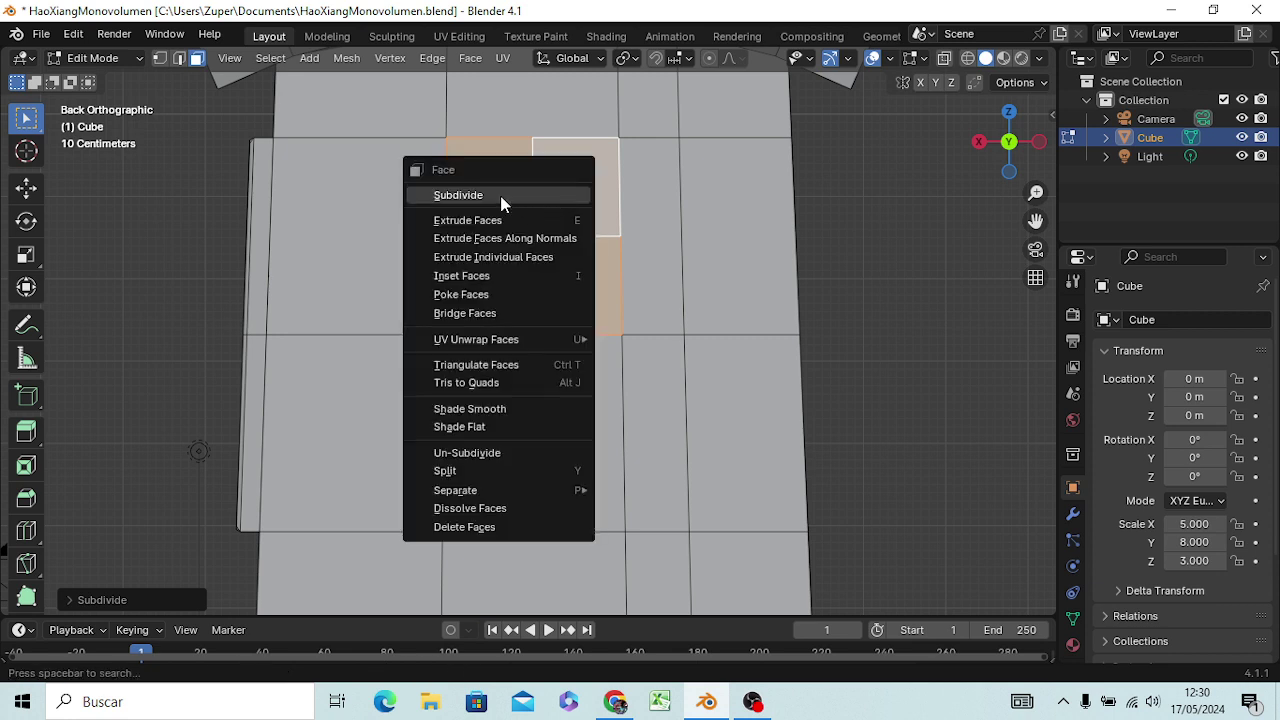
left_click(500, 197)
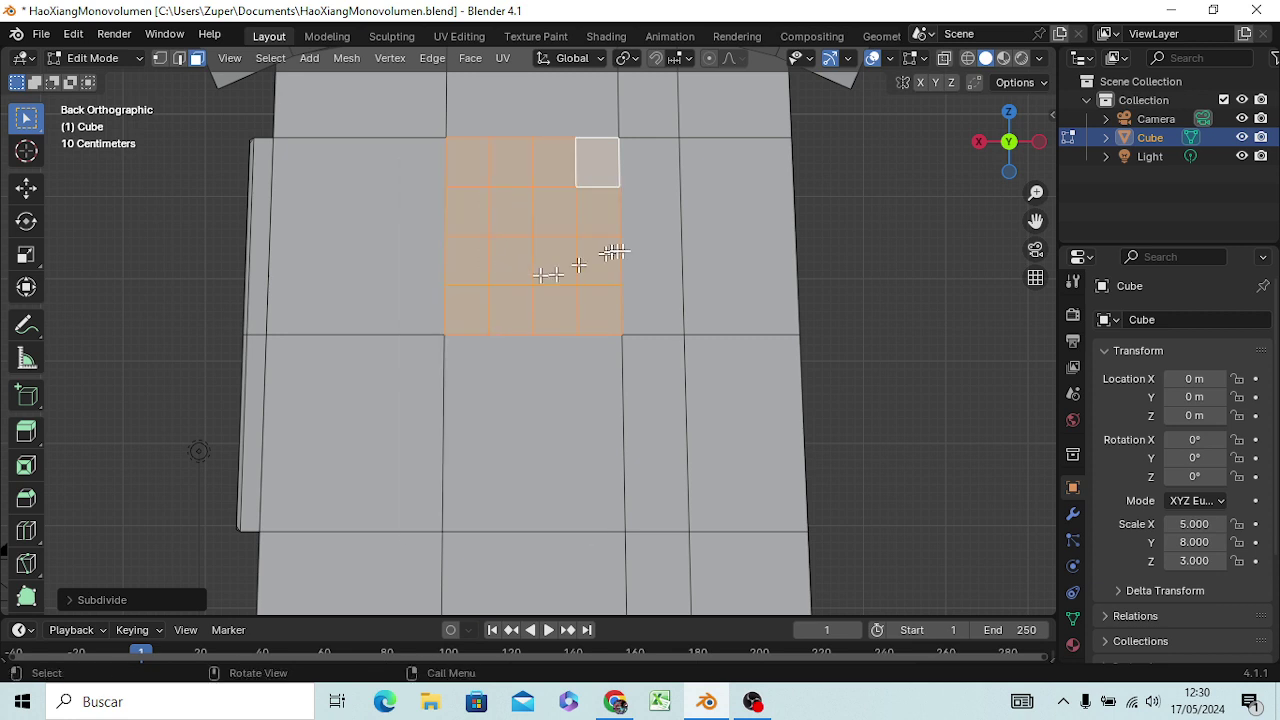
left_click(857, 291)
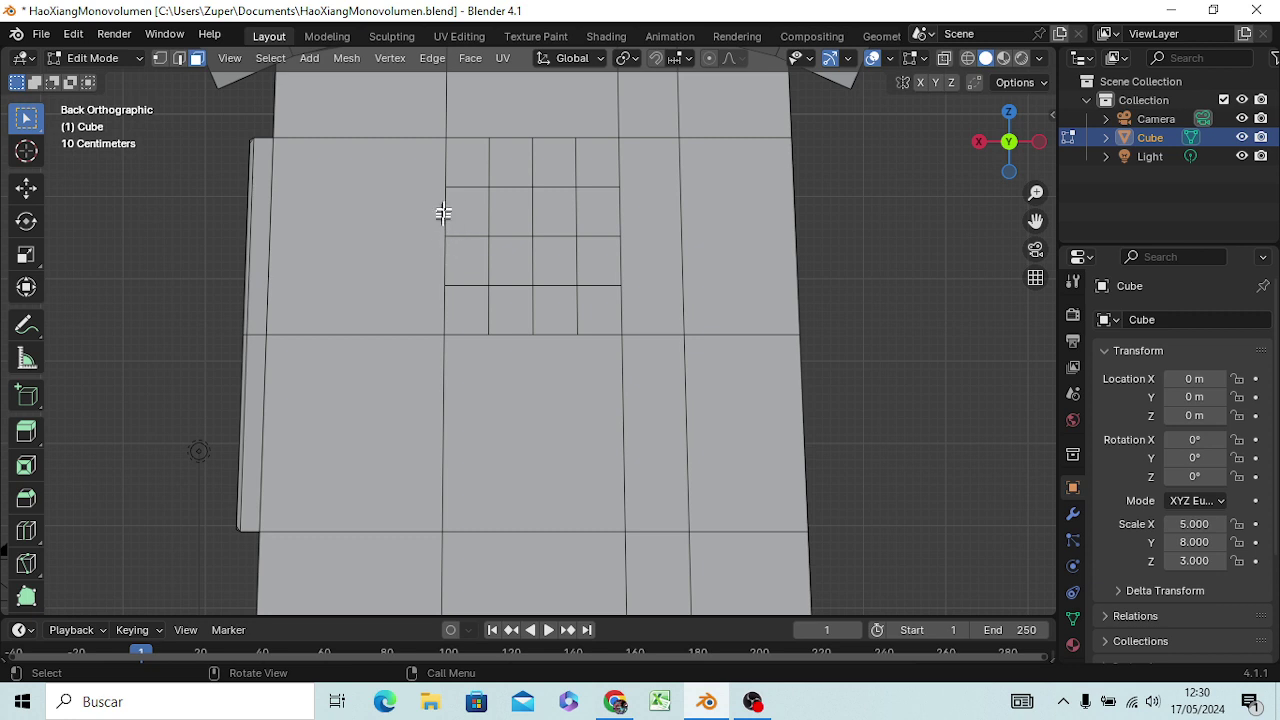
- Trace knife cuts around the grid's corners and edges, then cancel them
key("k")
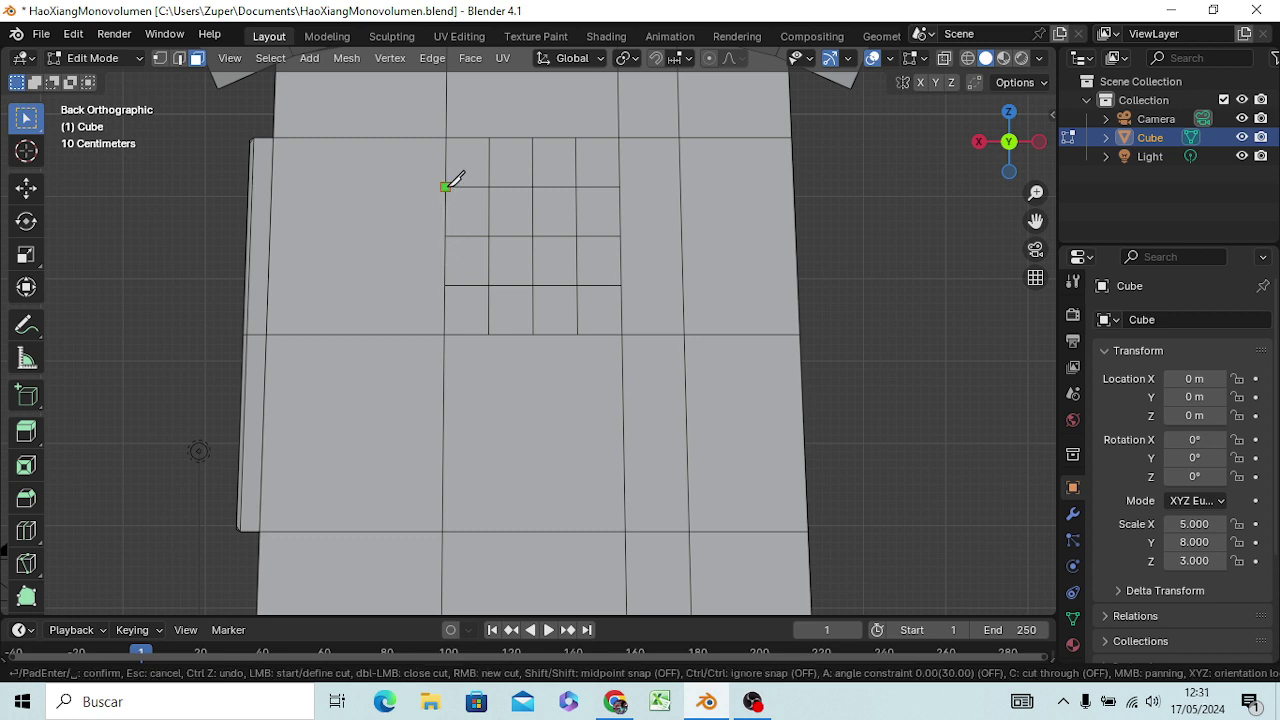
left_click(446, 186)
left_click(489, 137)
right_click(534, 134)
left_click(532, 137)
right_click(577, 136)
left_click(575, 137)
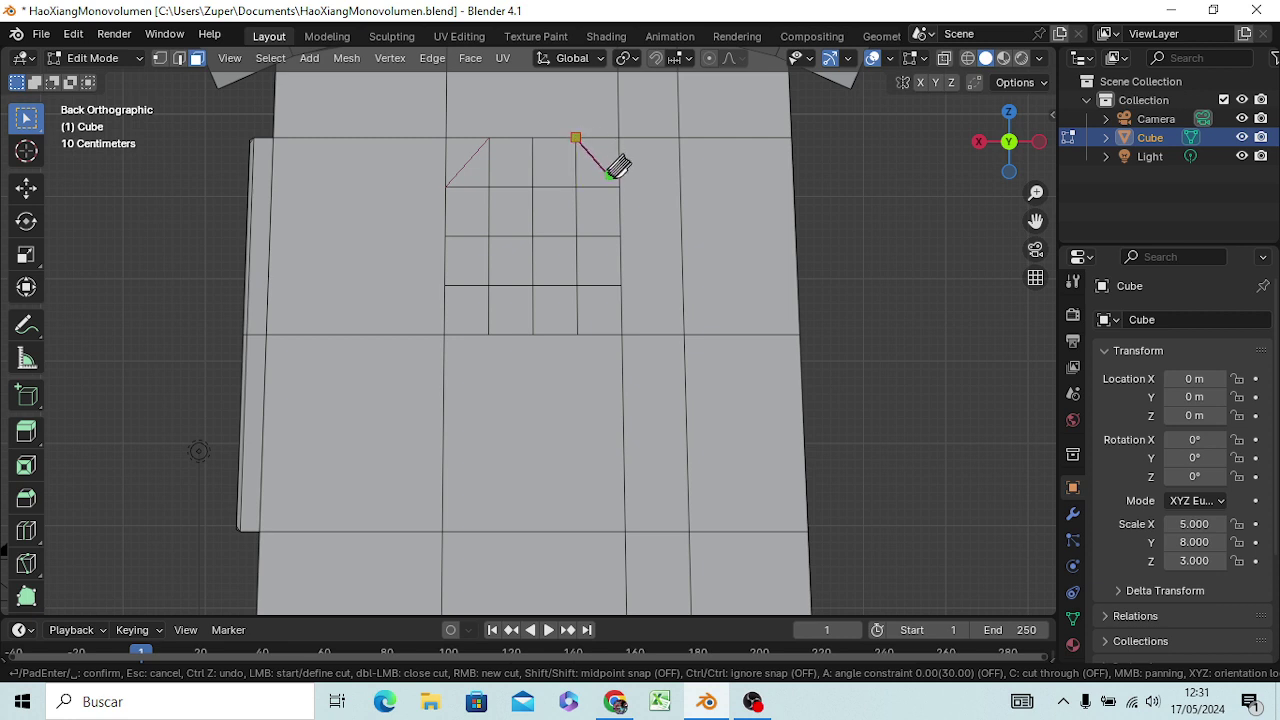
left_click(618, 186)
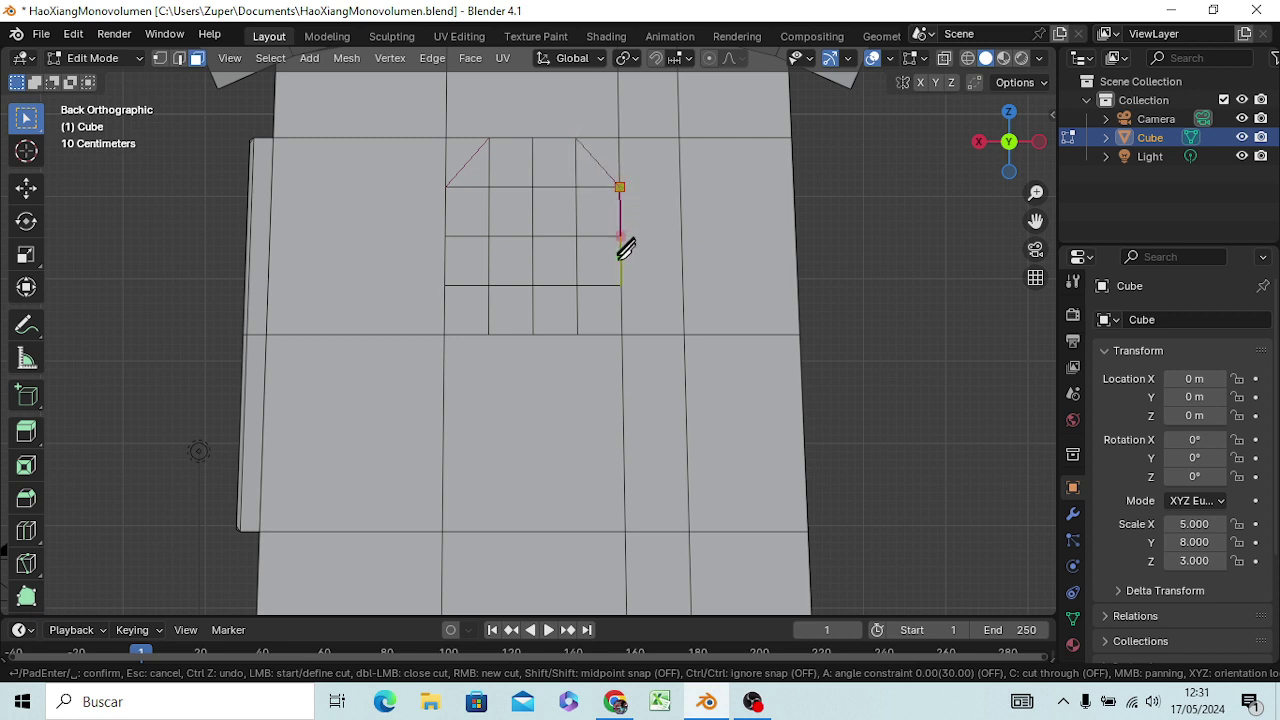
left_click(620, 285)
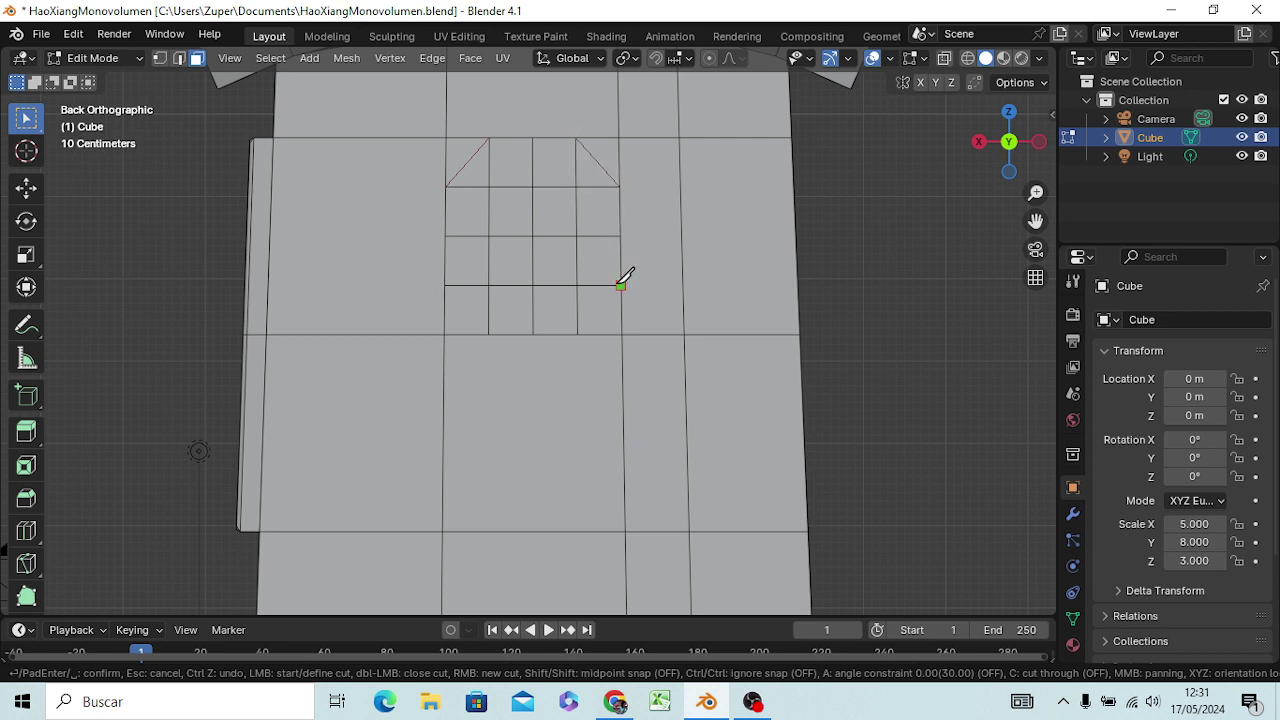
left_click(577, 334)
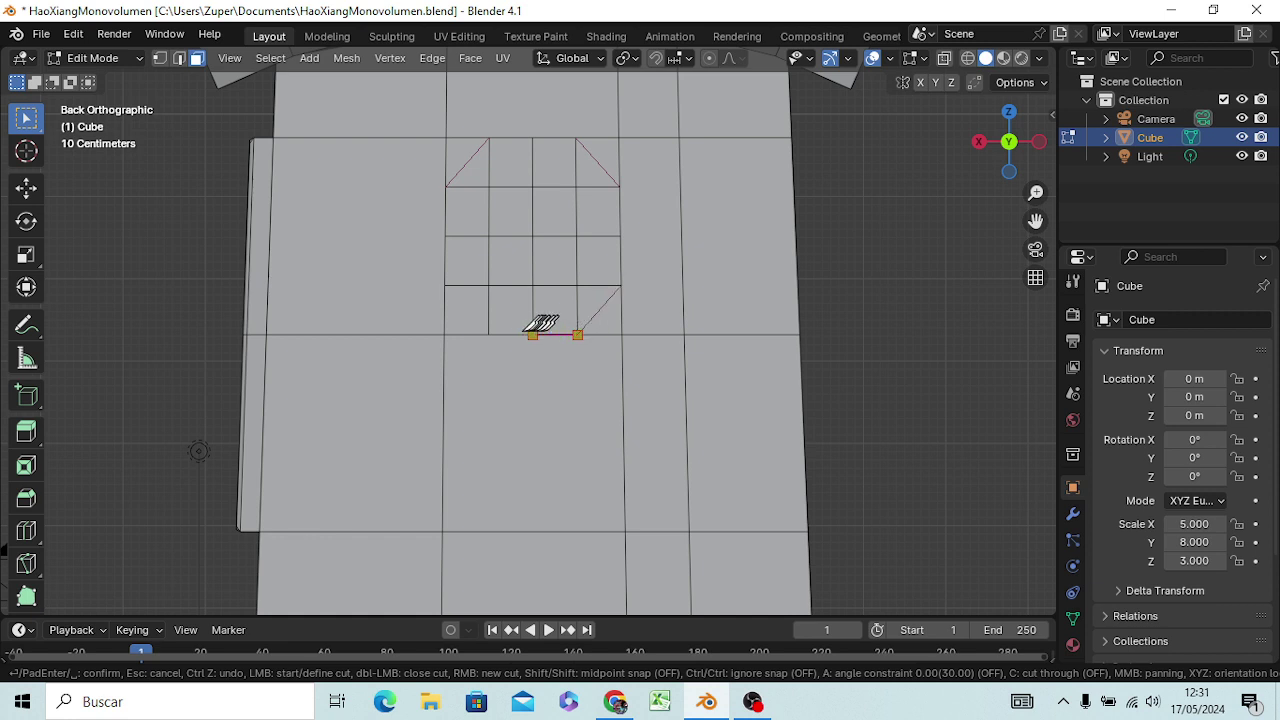
left_click(490, 332)
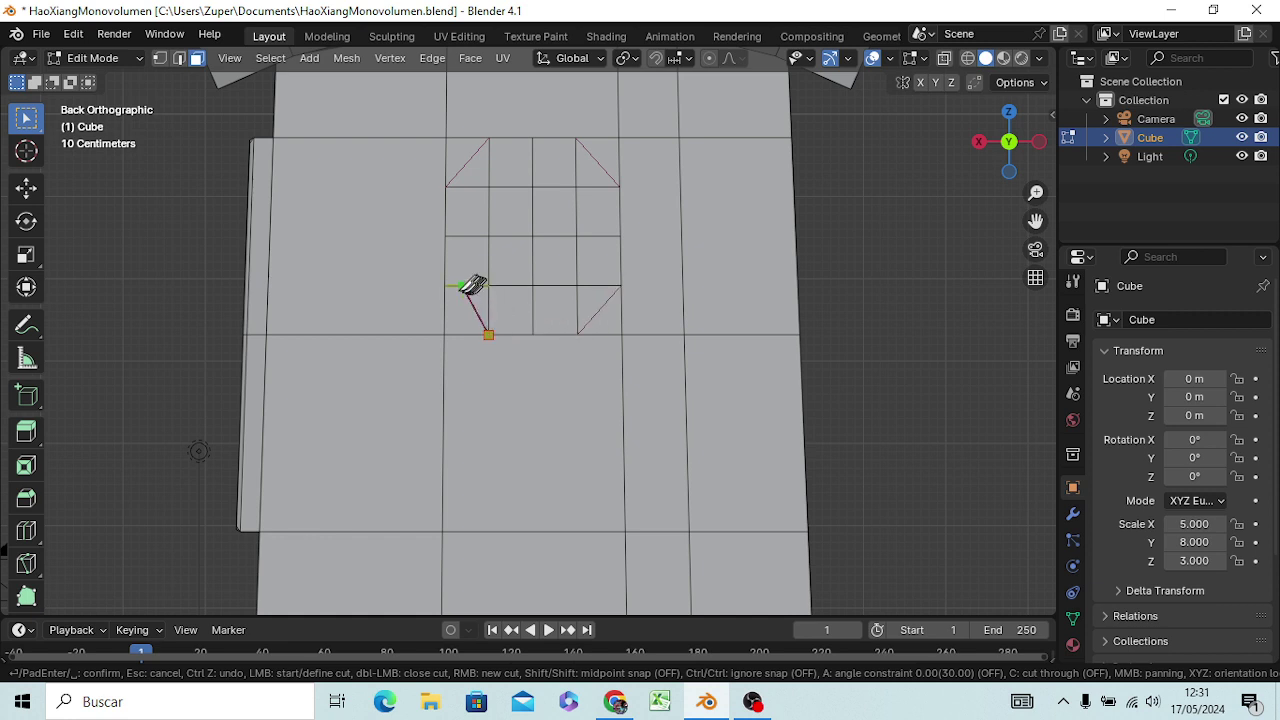
left_click(447, 285)
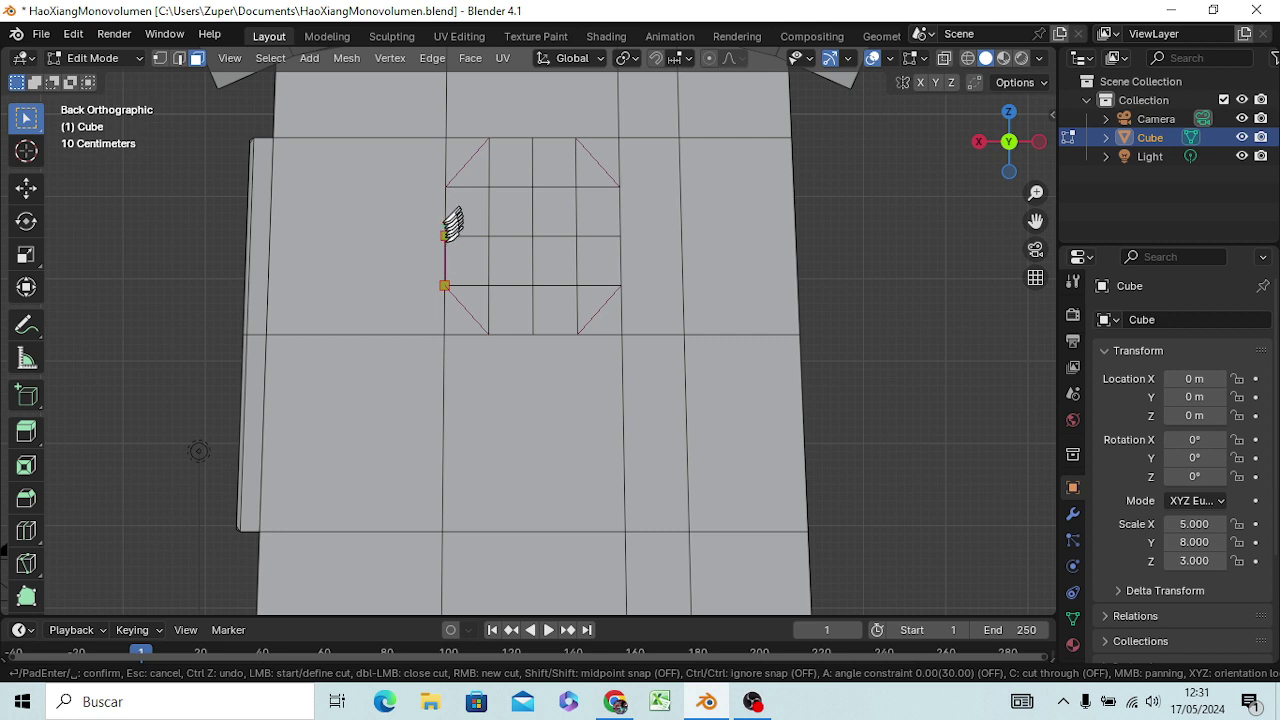
left_click(446, 186)
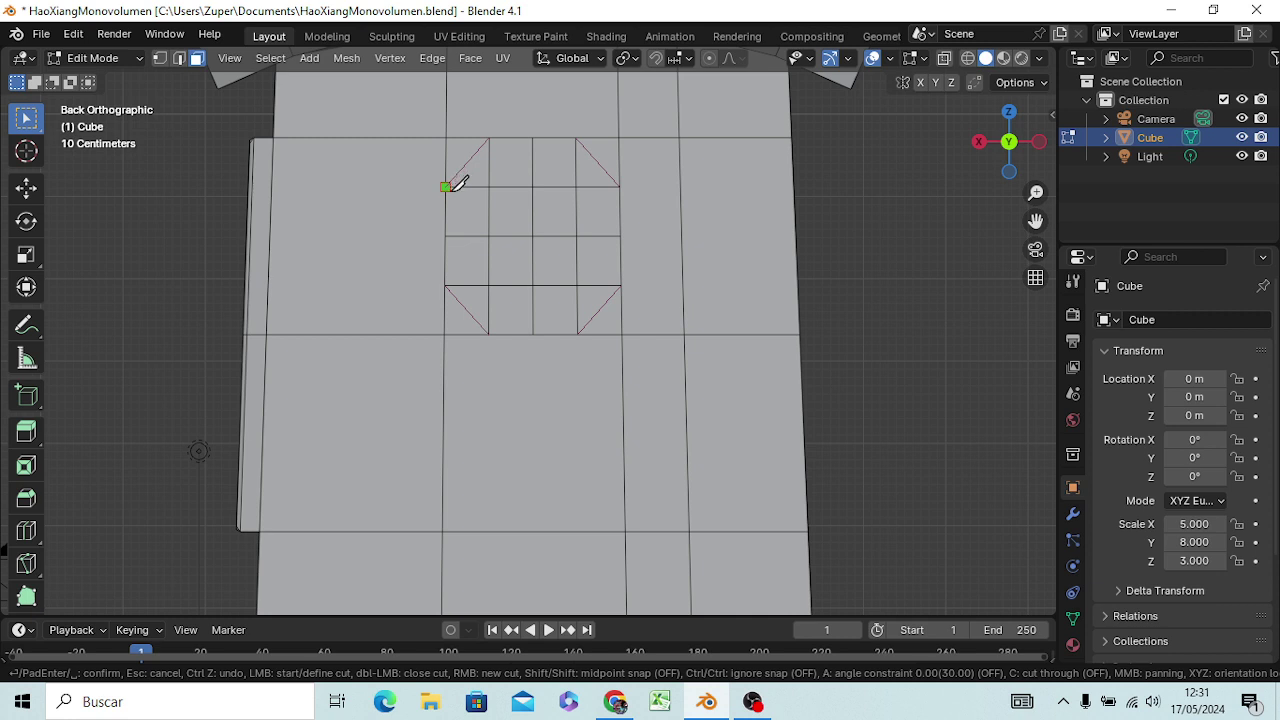
key("Escape")
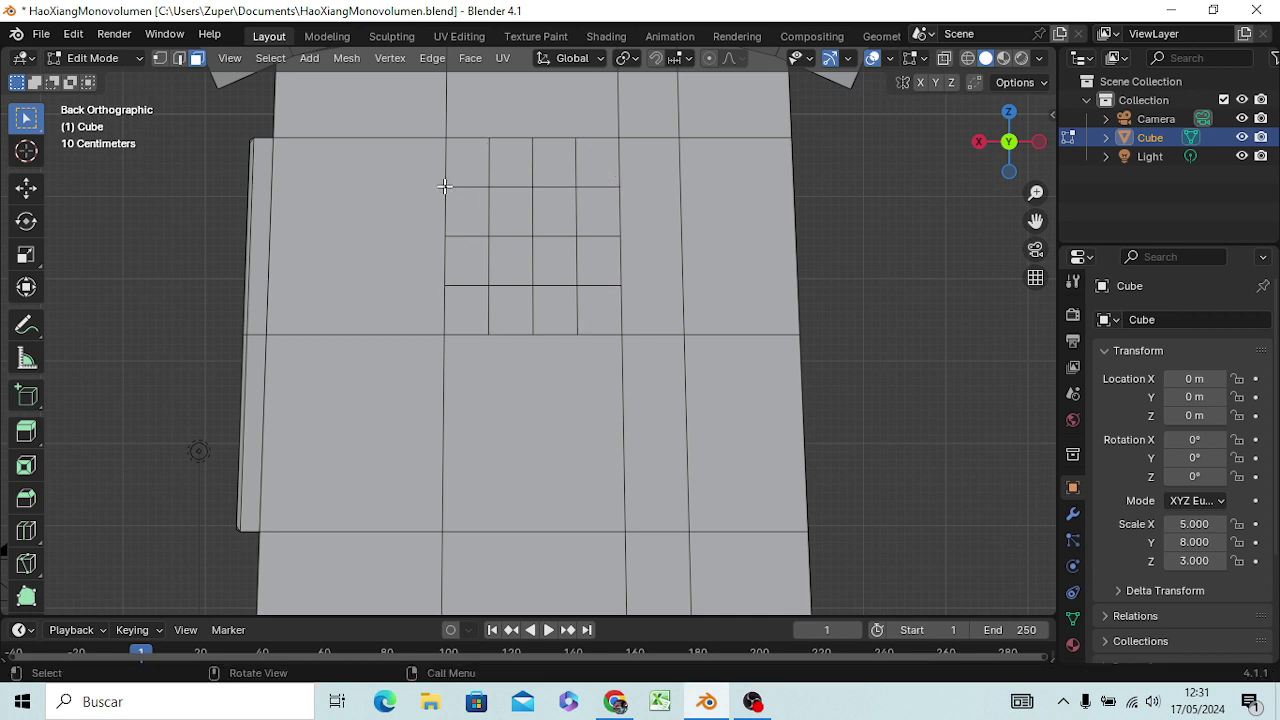
- Knife-cut diagonally across all four corner squares of the grid and confirm the cuts
key("k")
left_click(446, 186)
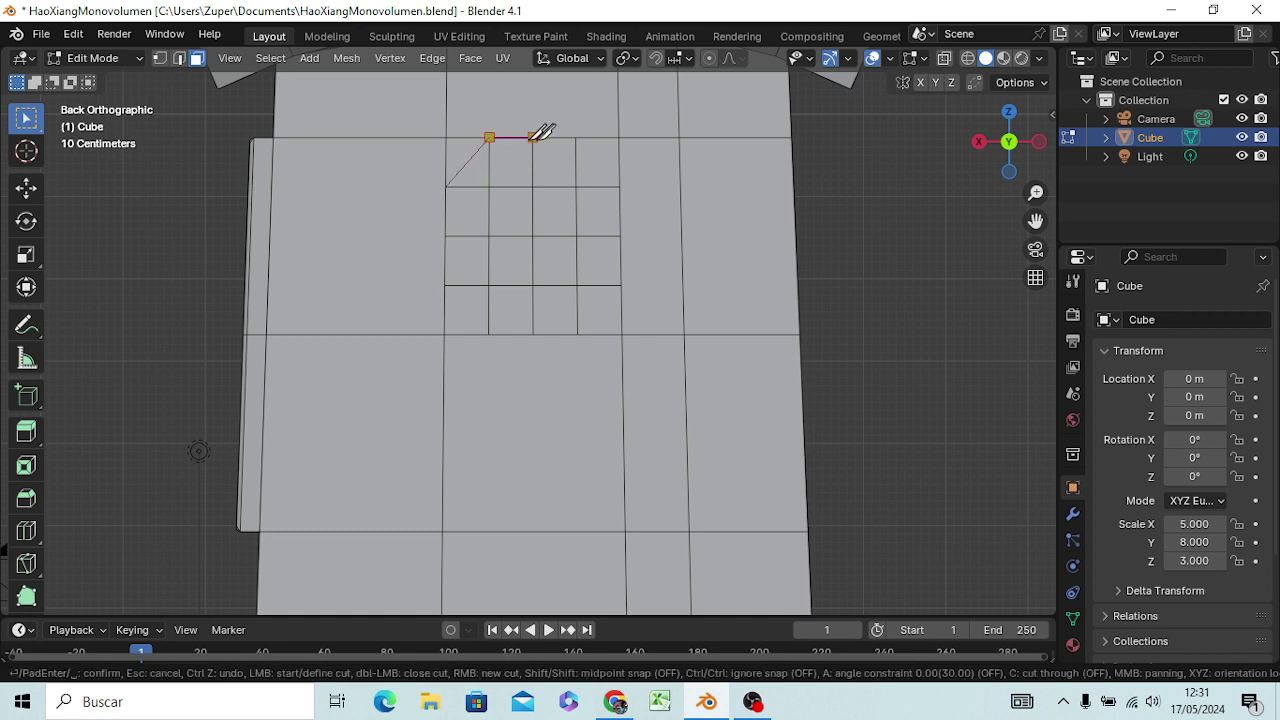
left_click(576, 137)
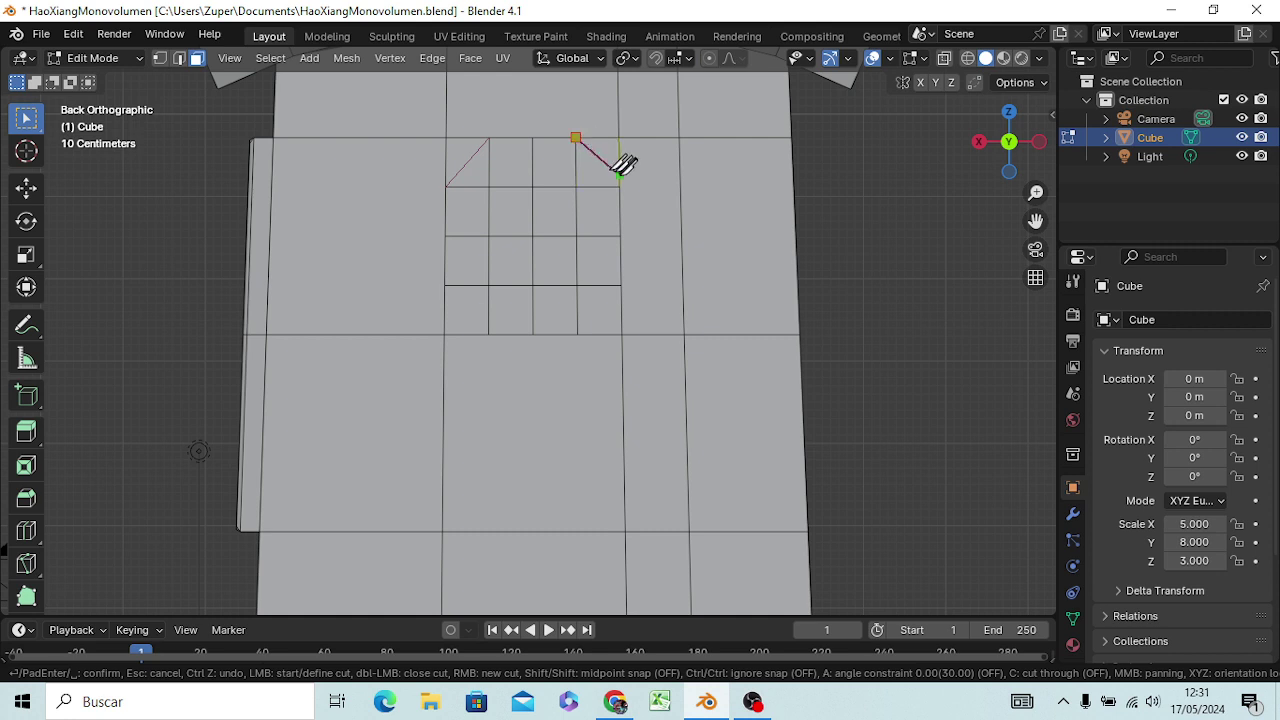
left_click(620, 186)
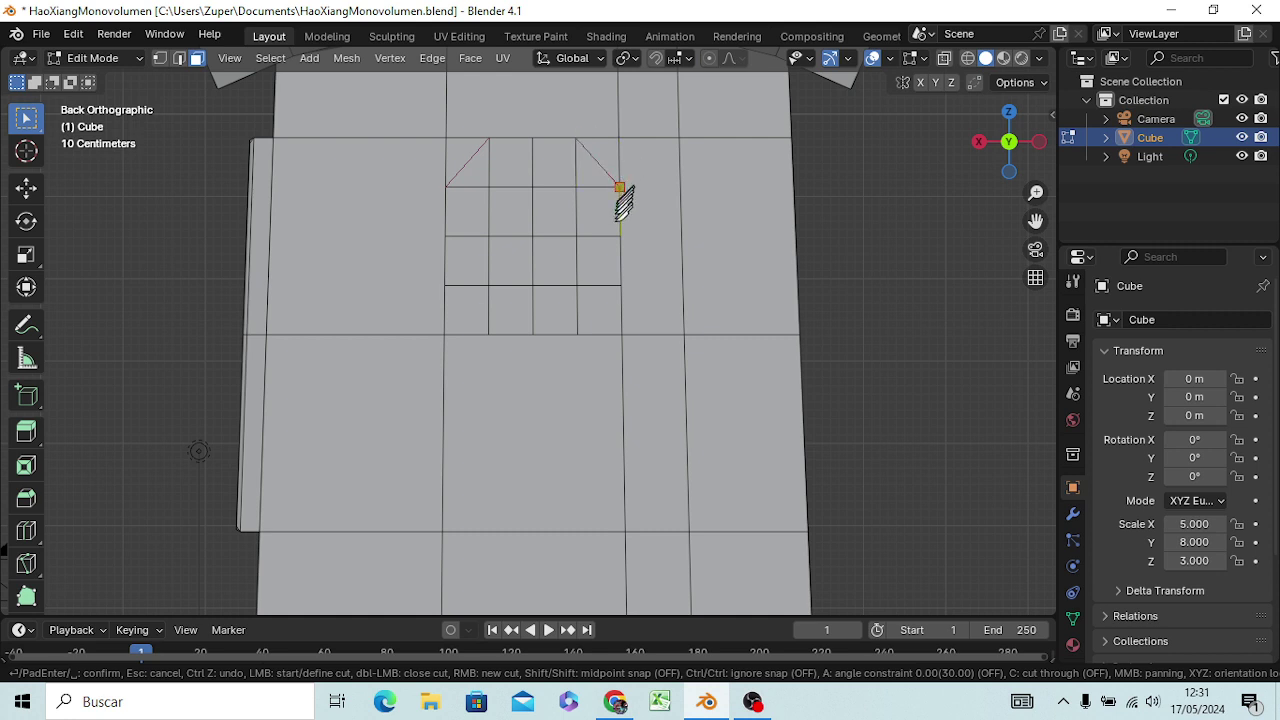
left_click(620, 285)
left_click(577, 334)
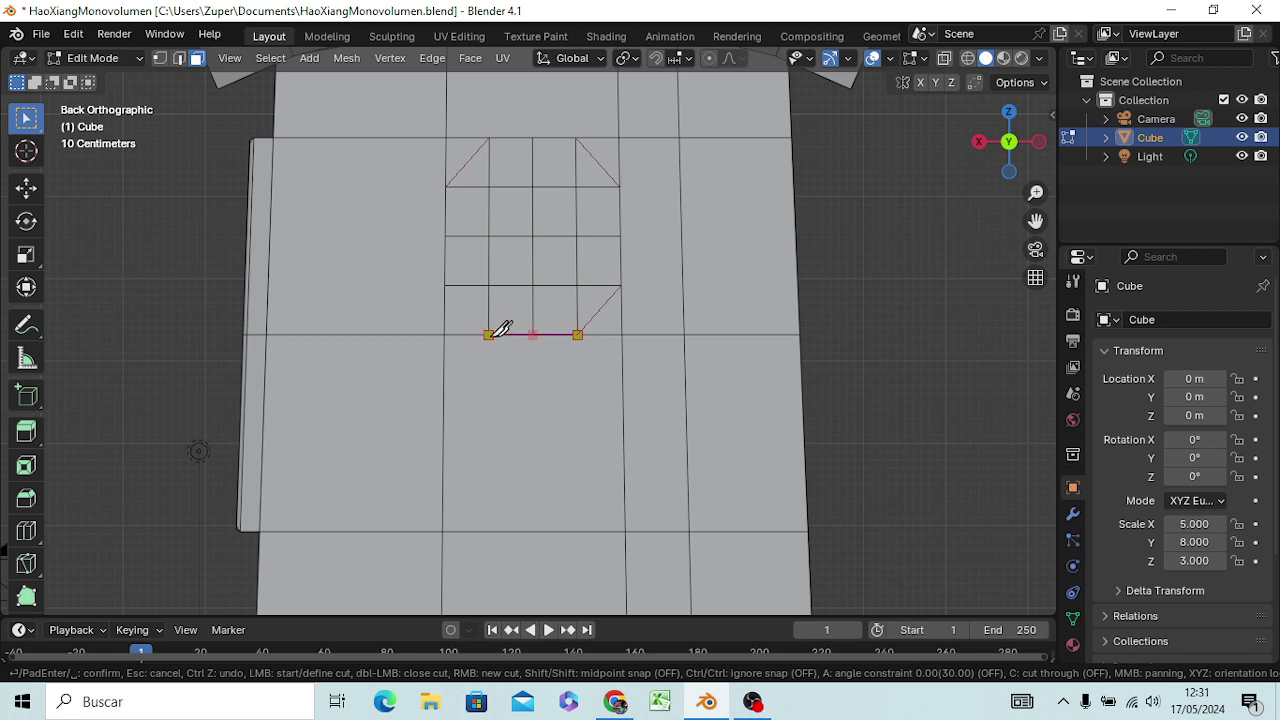
left_click(488, 334)
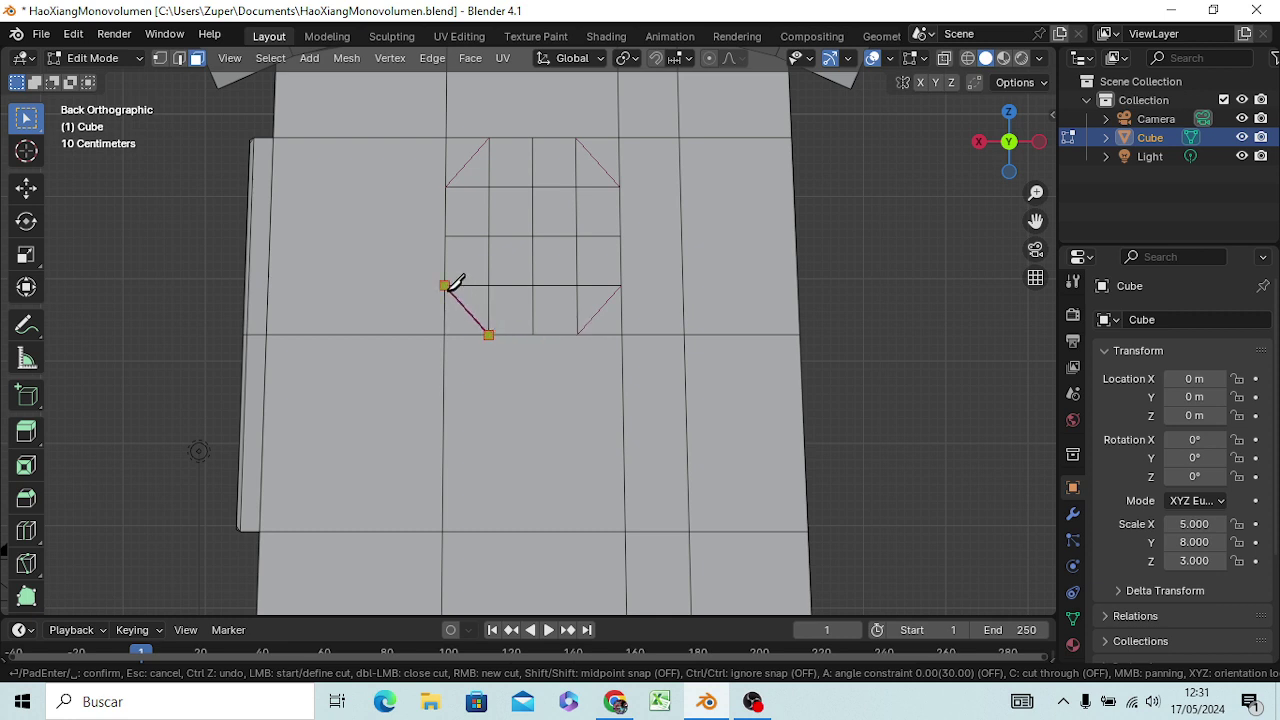
left_click(445, 285)
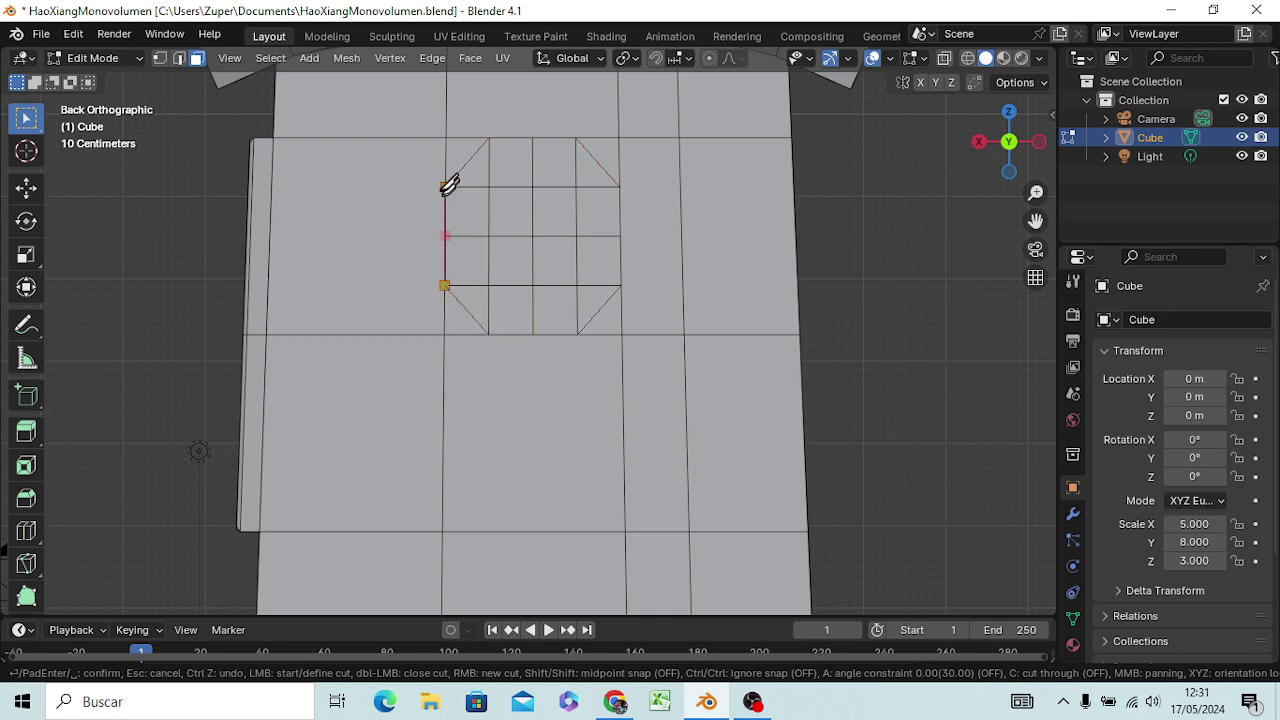
right_click(450, 183)
key("Return")
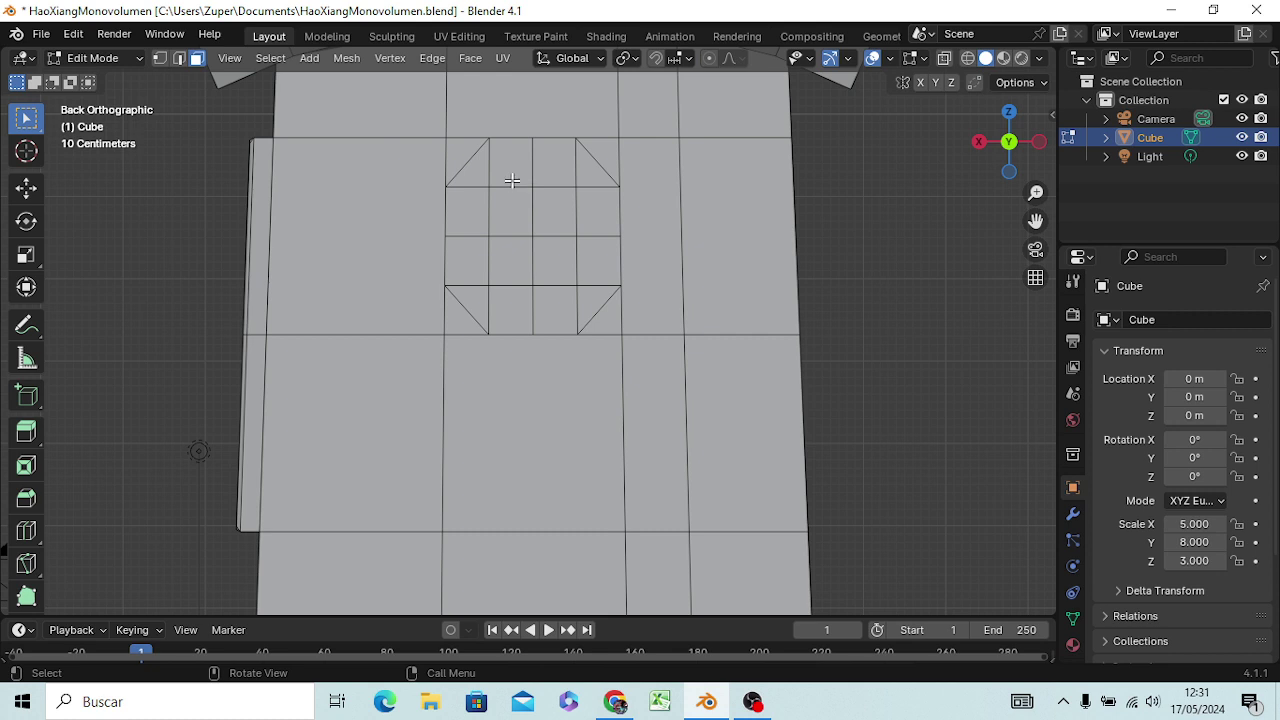
- Select every face inside the octagon outline
left_click(591, 164)
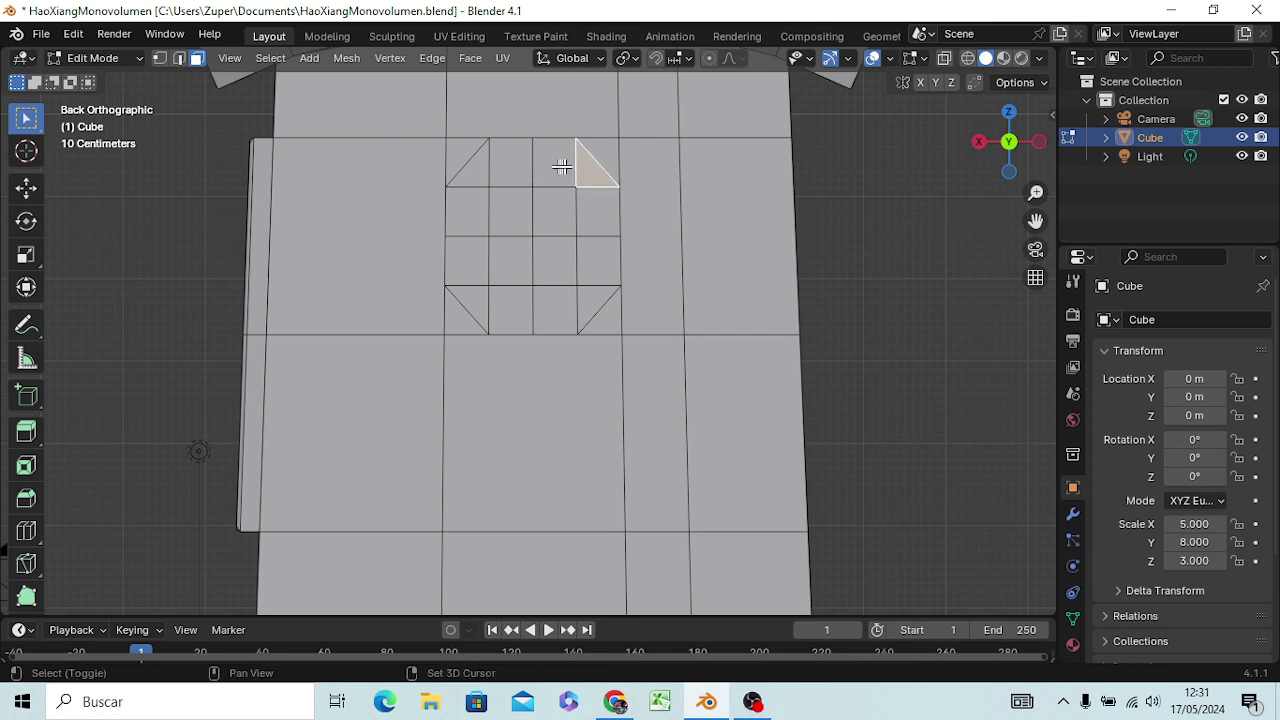
left_click(560, 167, "shift")
left_click(510, 165, "shift")
left_click(478, 174, "shift")
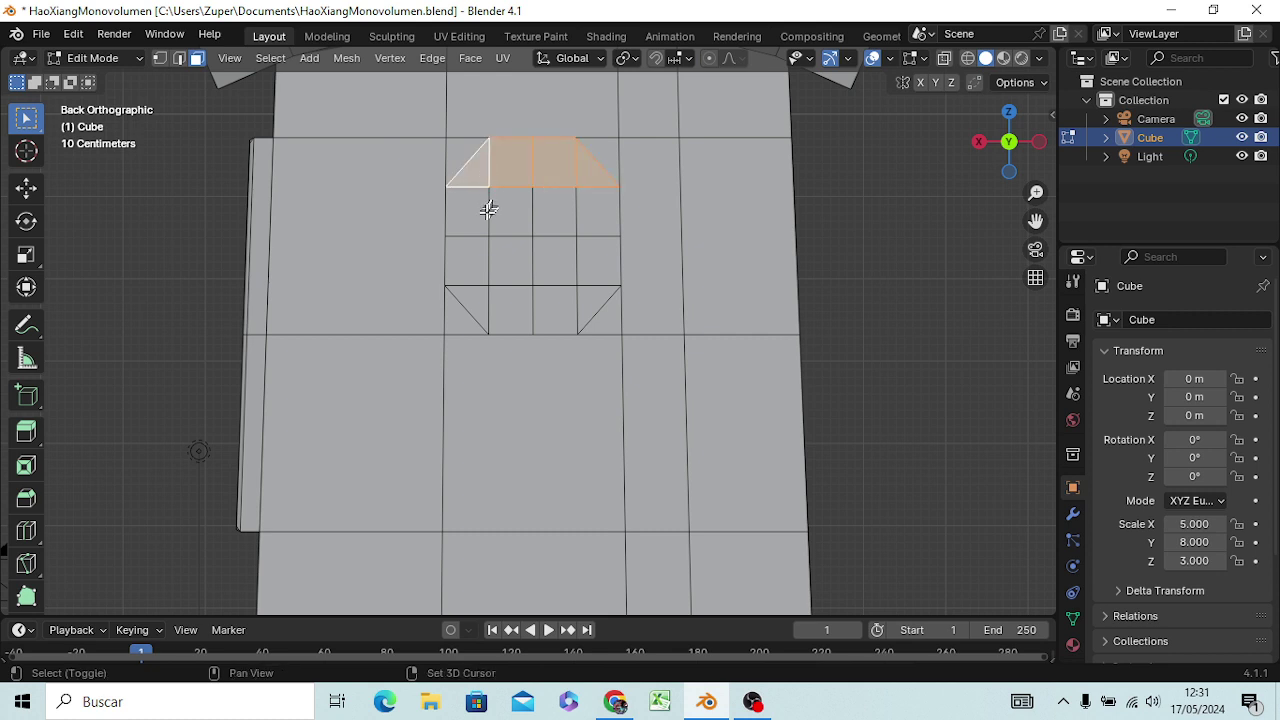
left_click(476, 214, "shift")
left_click(477, 258, "shift")
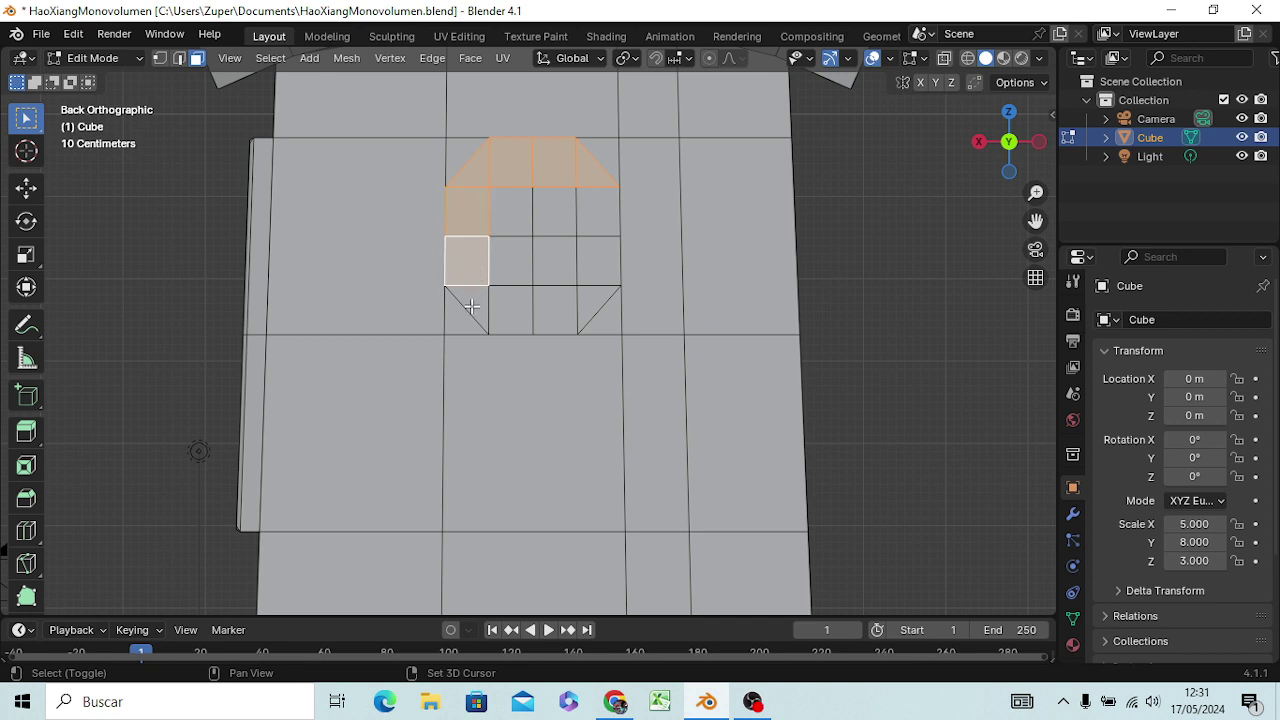
left_click(478, 305, "shift")
left_click(512, 311, "shift")
left_click(547, 314, "shift")
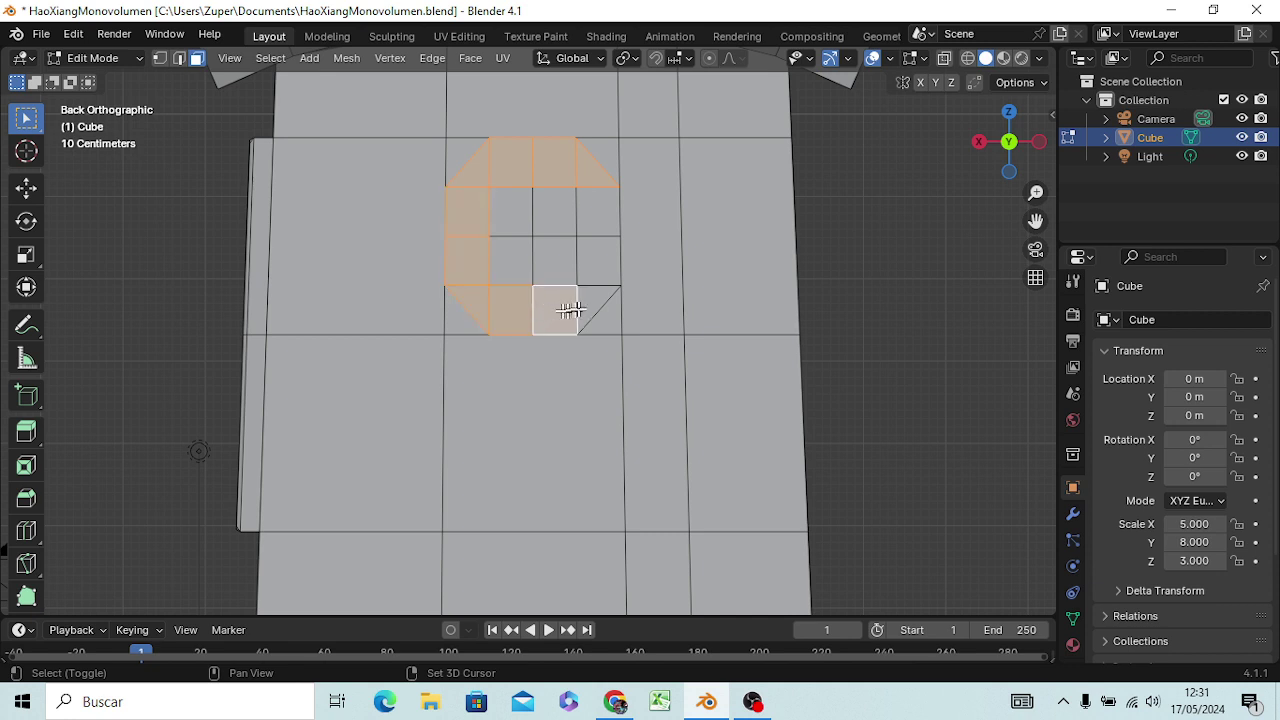
left_click(584, 307, "shift")
left_click(596, 263, "shift")
left_click(556, 259, "shift")
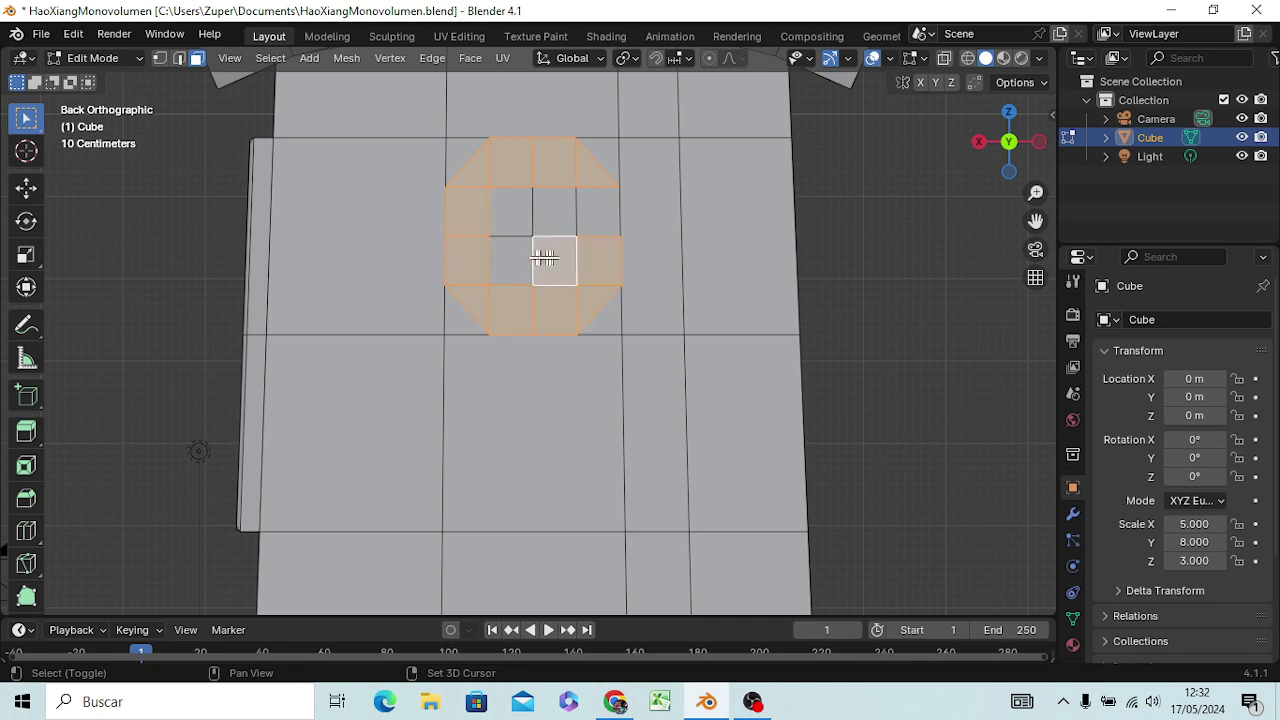
left_click(519, 259, "shift")
left_click_drag(523, 215, 580, 222, "shift")
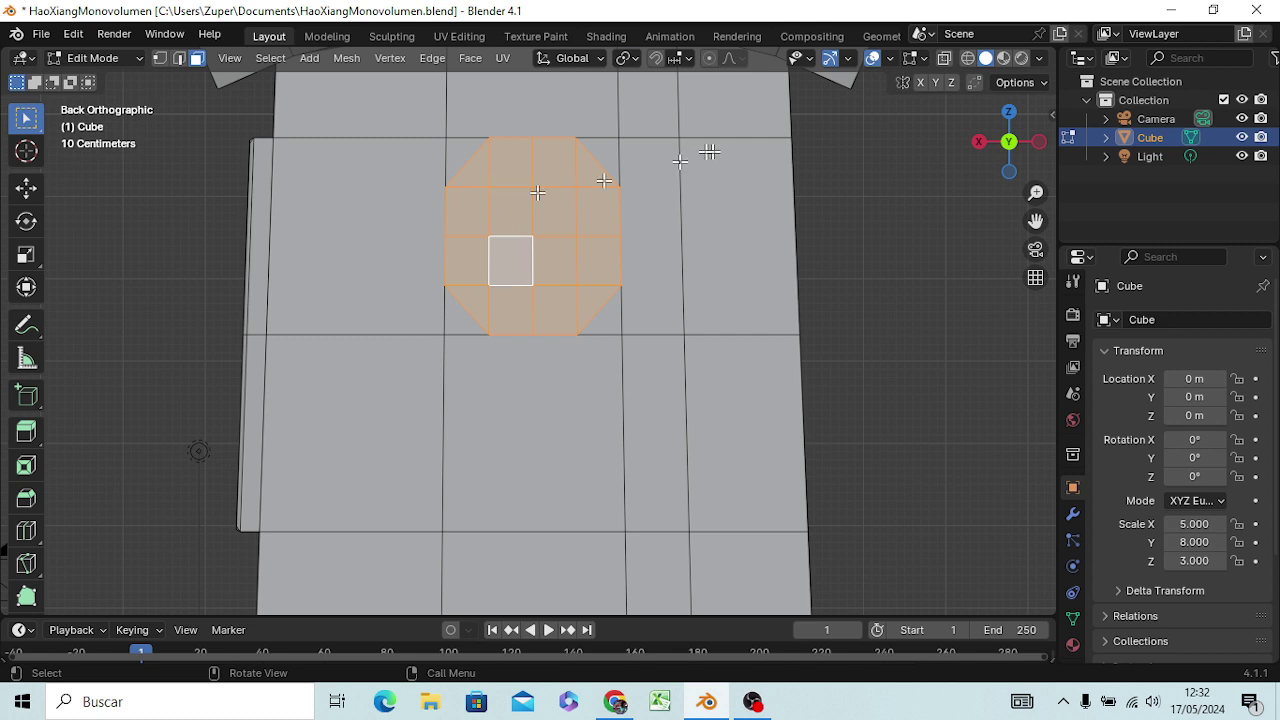
left_click(160, 59)
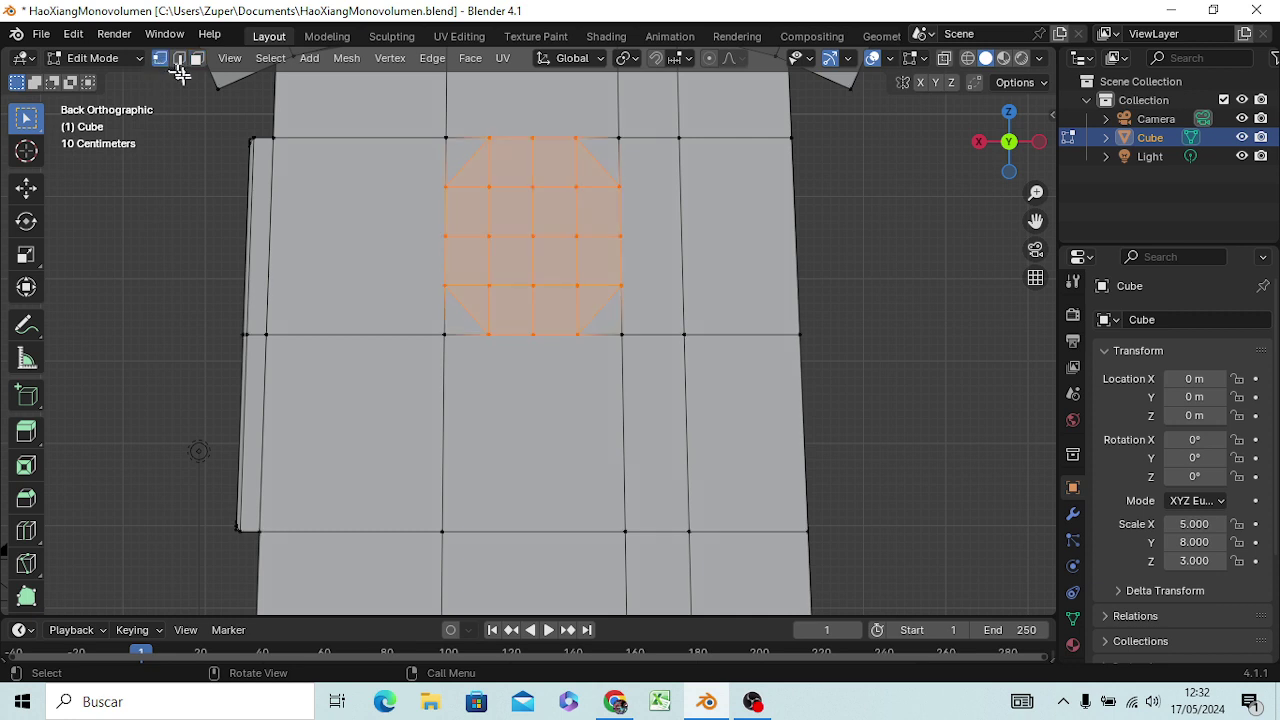
left_click(988, 340)
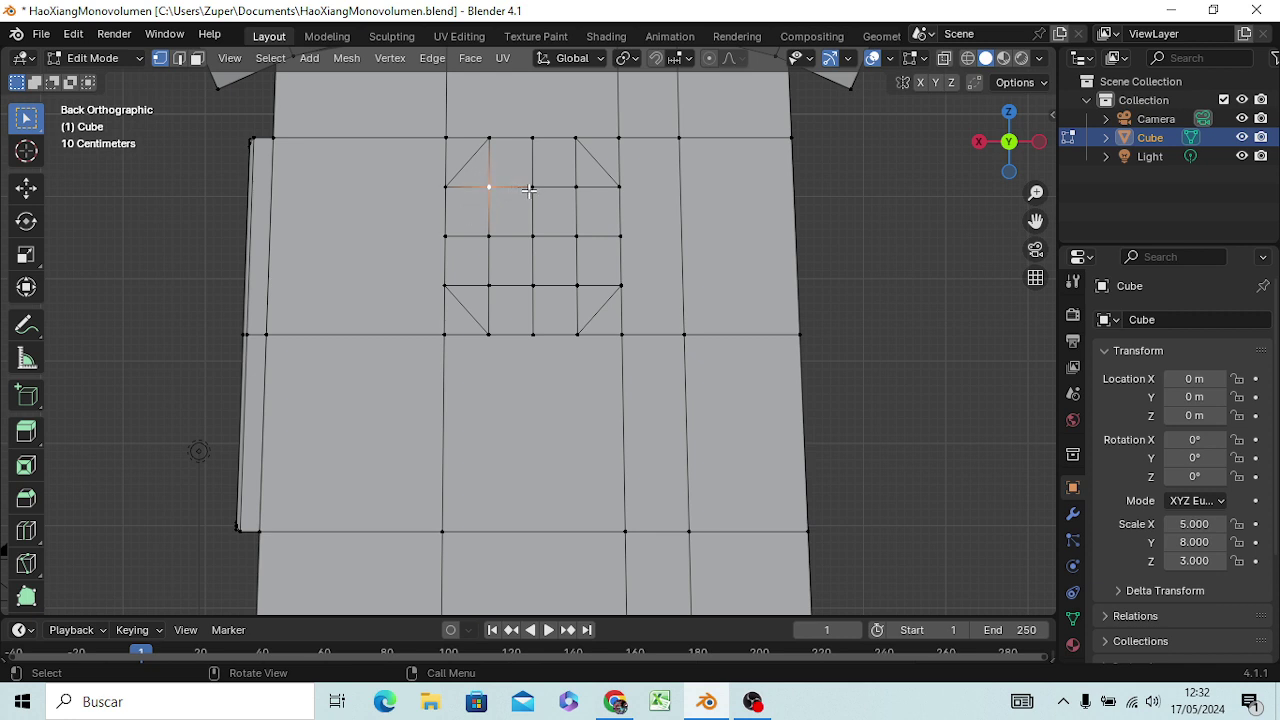
key("x")
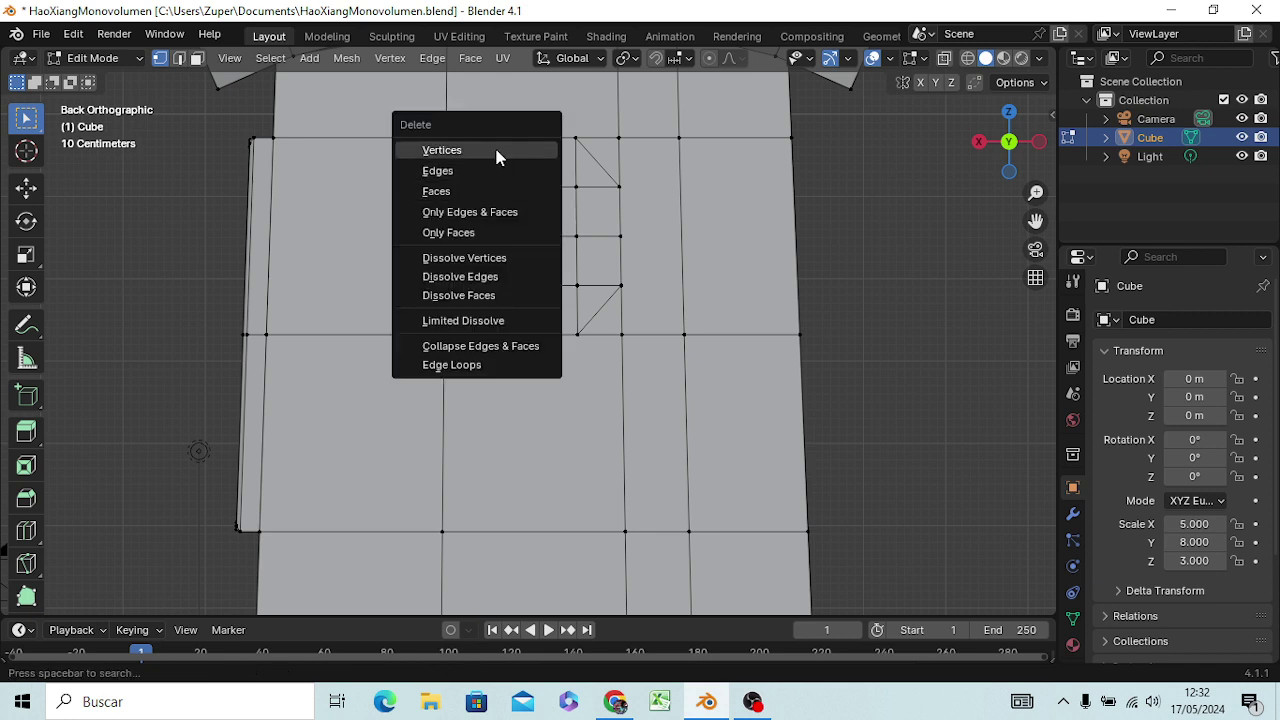
left_click(492, 150)
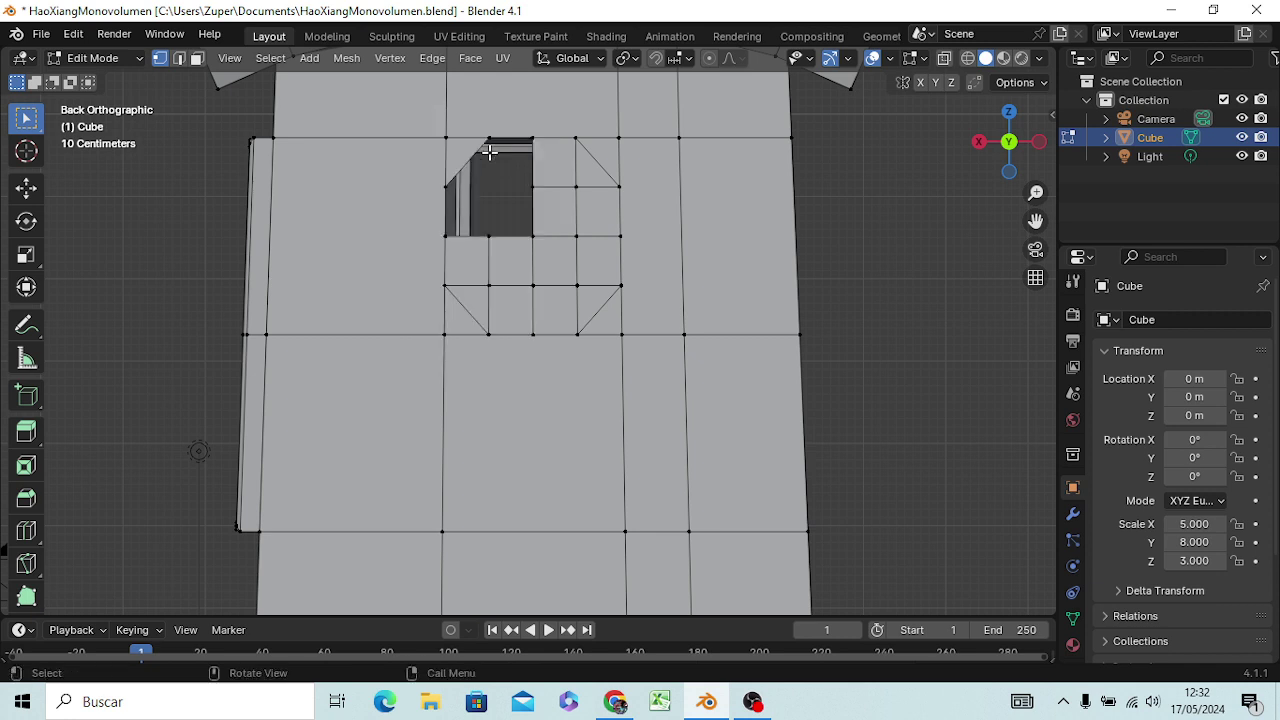
left_click(531, 187)
key("ctrl")
key("ctrl+z")
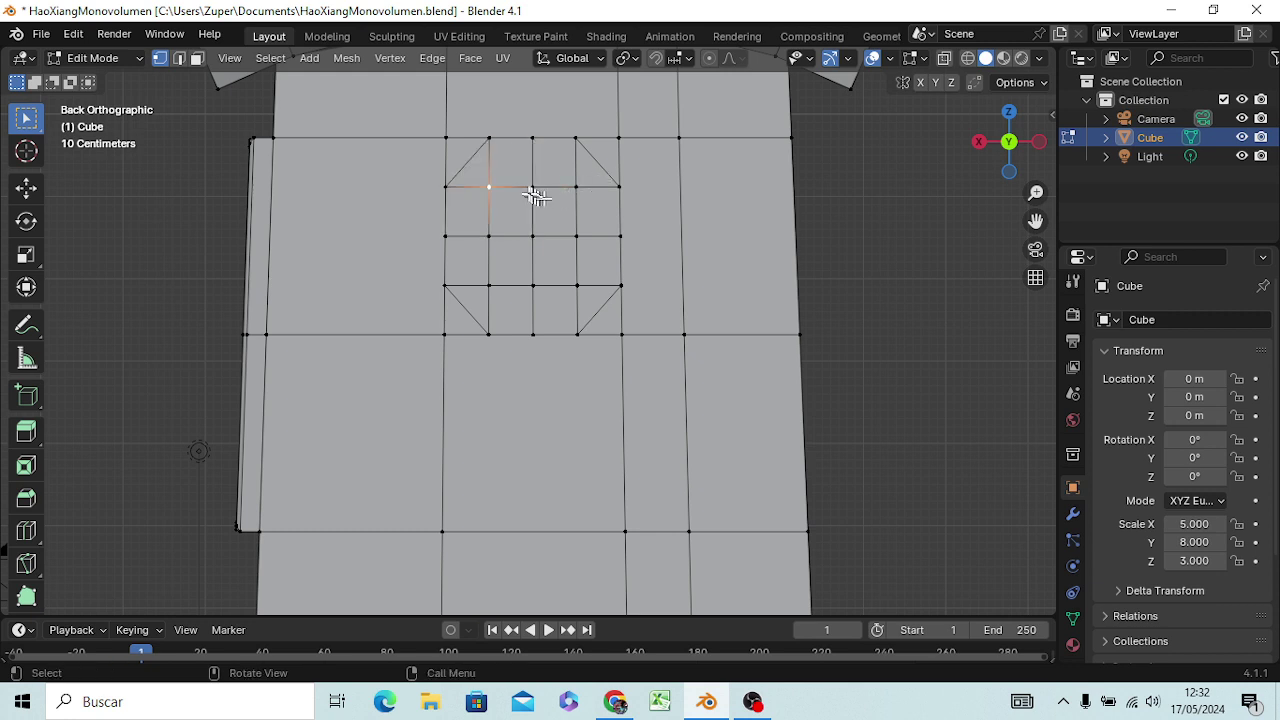
left_click(878, 183)
mouse_move(474, 176)
left_mouse_down()
mouse_move(565, 294)
mouse_move(584, 294)
left_mouse_up()
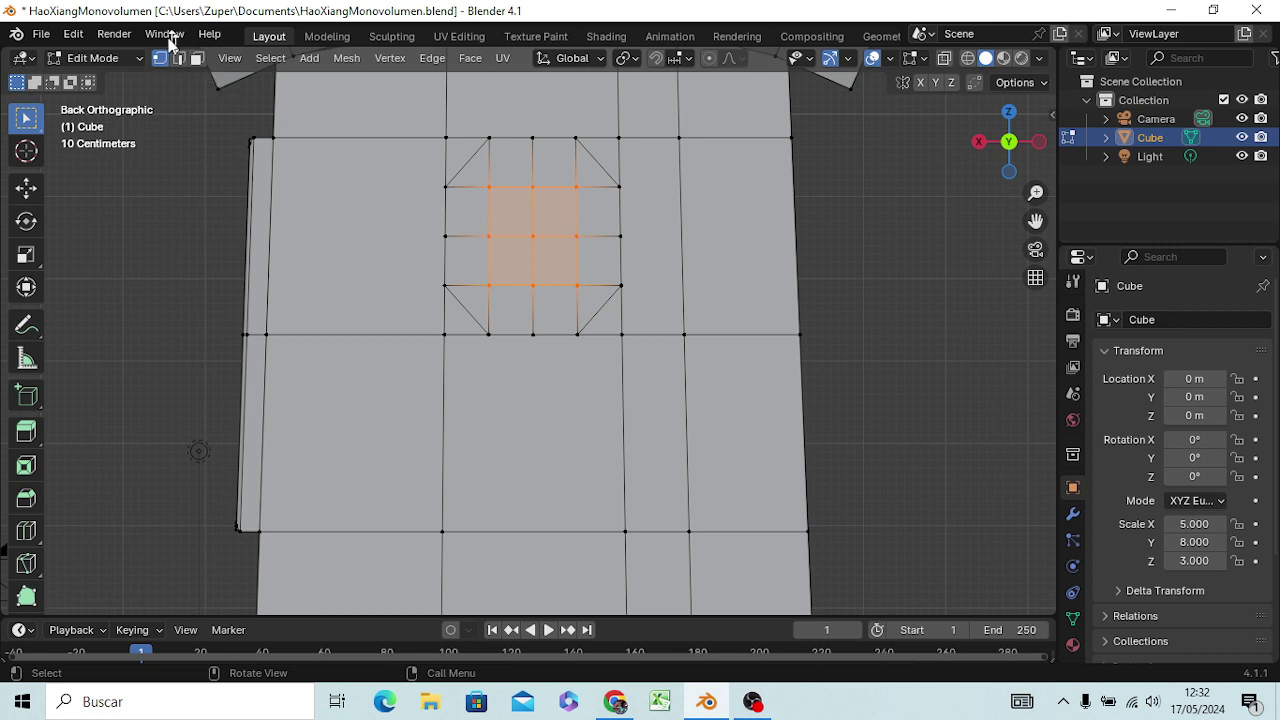
- Box-select the octagon faces in face select mode and inset them
left_click(195, 66)
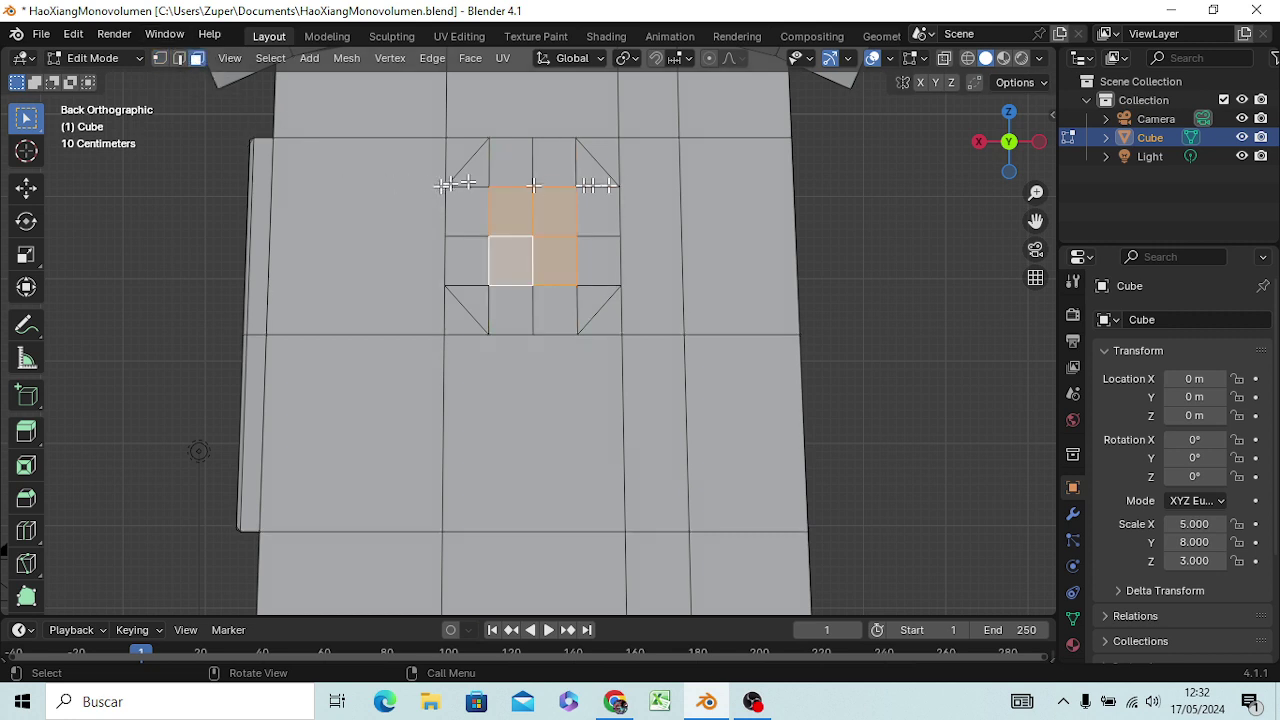
left_click(805, 206)
left_click_drag(477, 172, 588, 298)
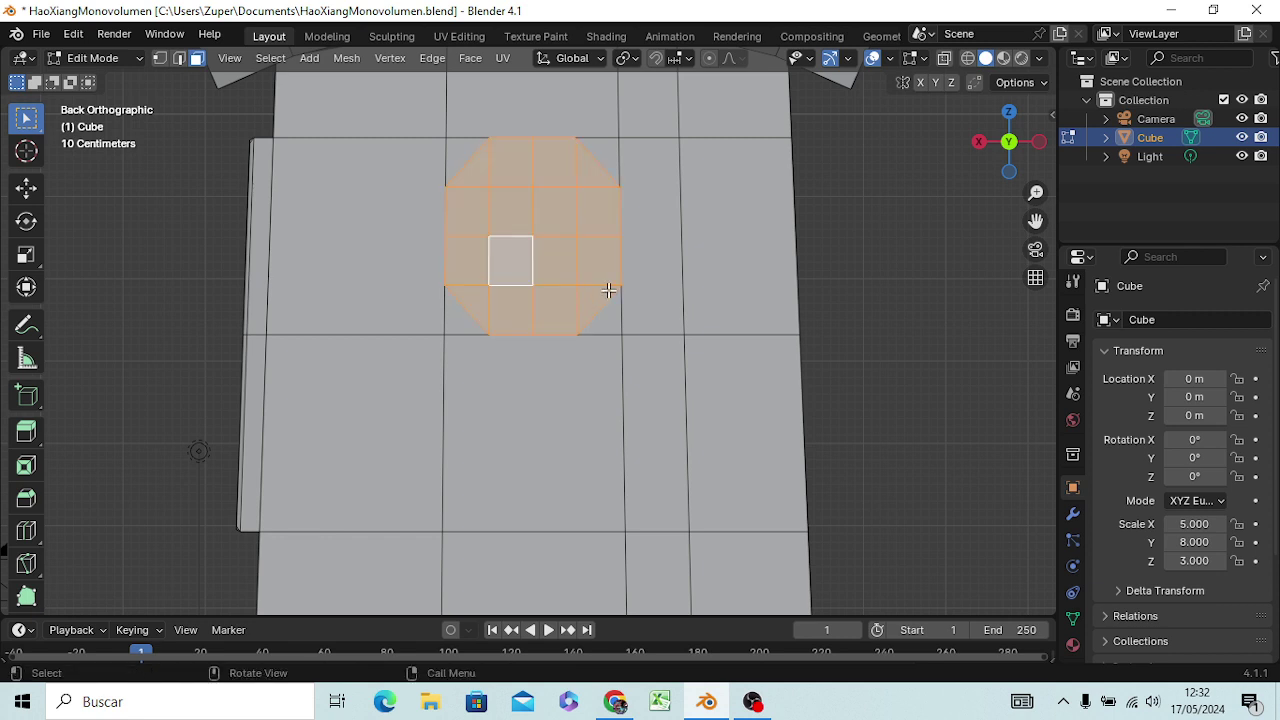
key("i")
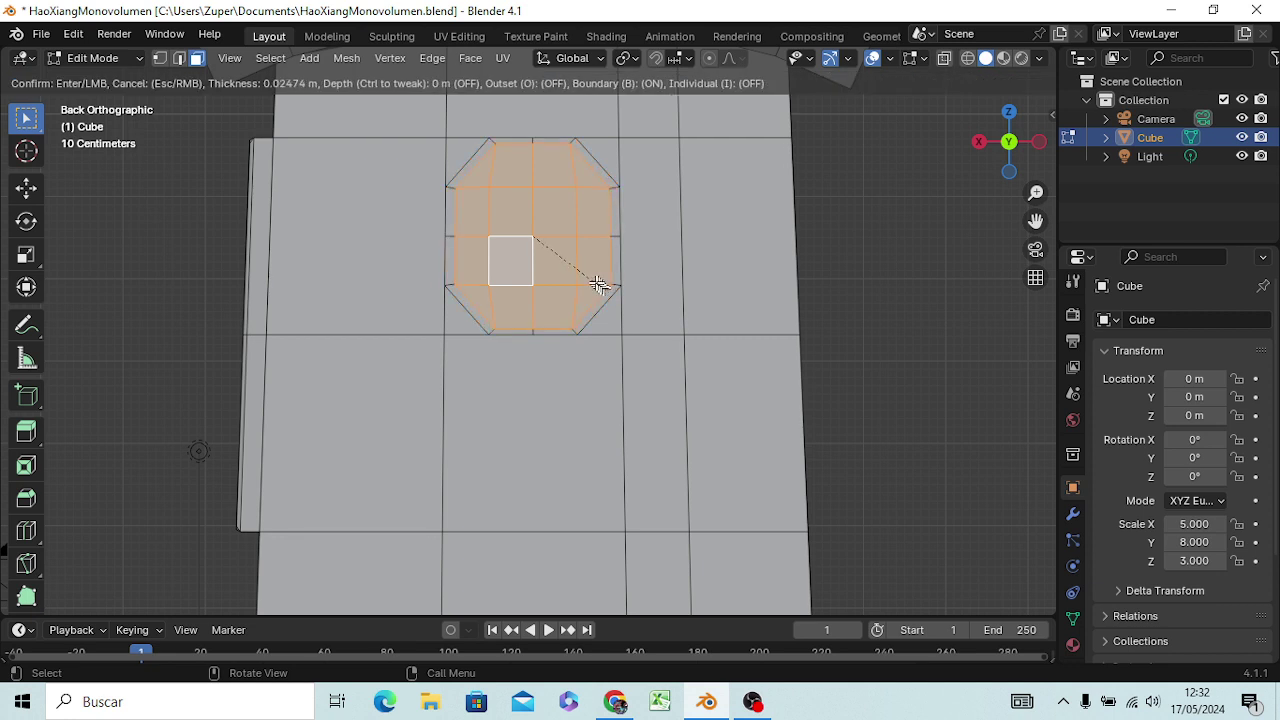
left_click(589, 278)
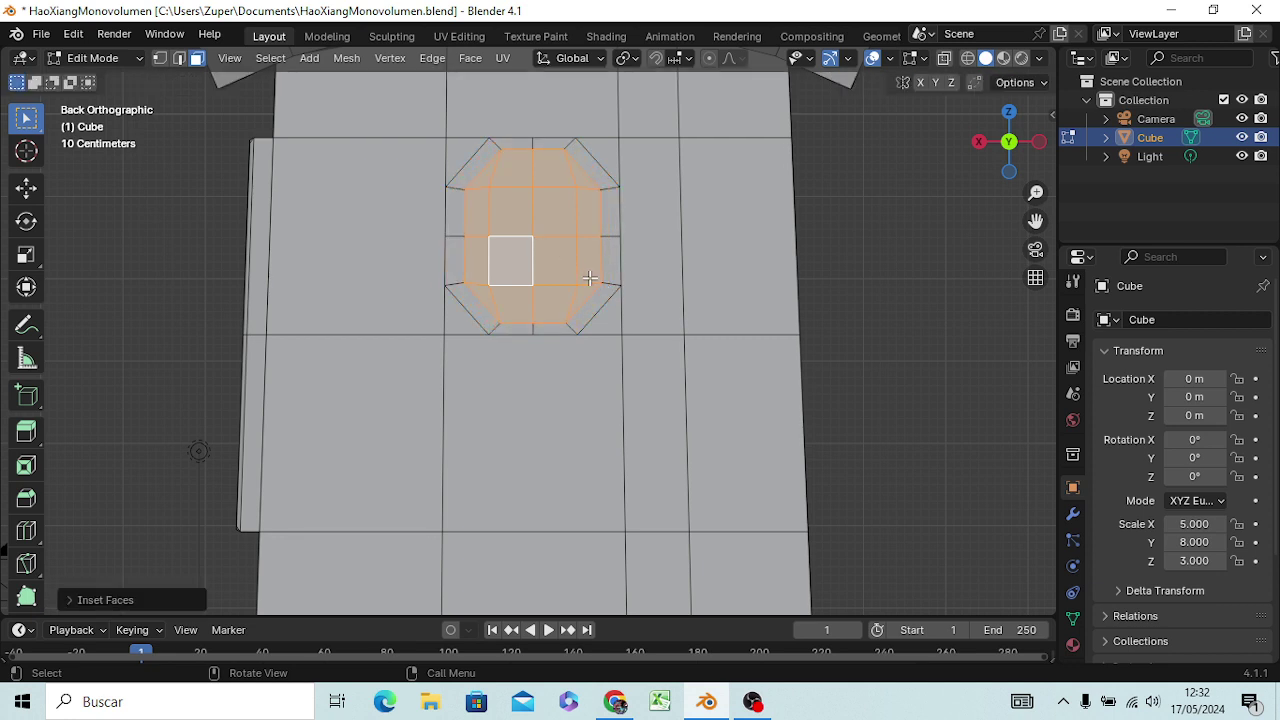
left_click(857, 266)
- Delete the inner inset faces to open the octagonal hole
key("b")
left_click_drag(491, 179, 580, 296)
key("x")
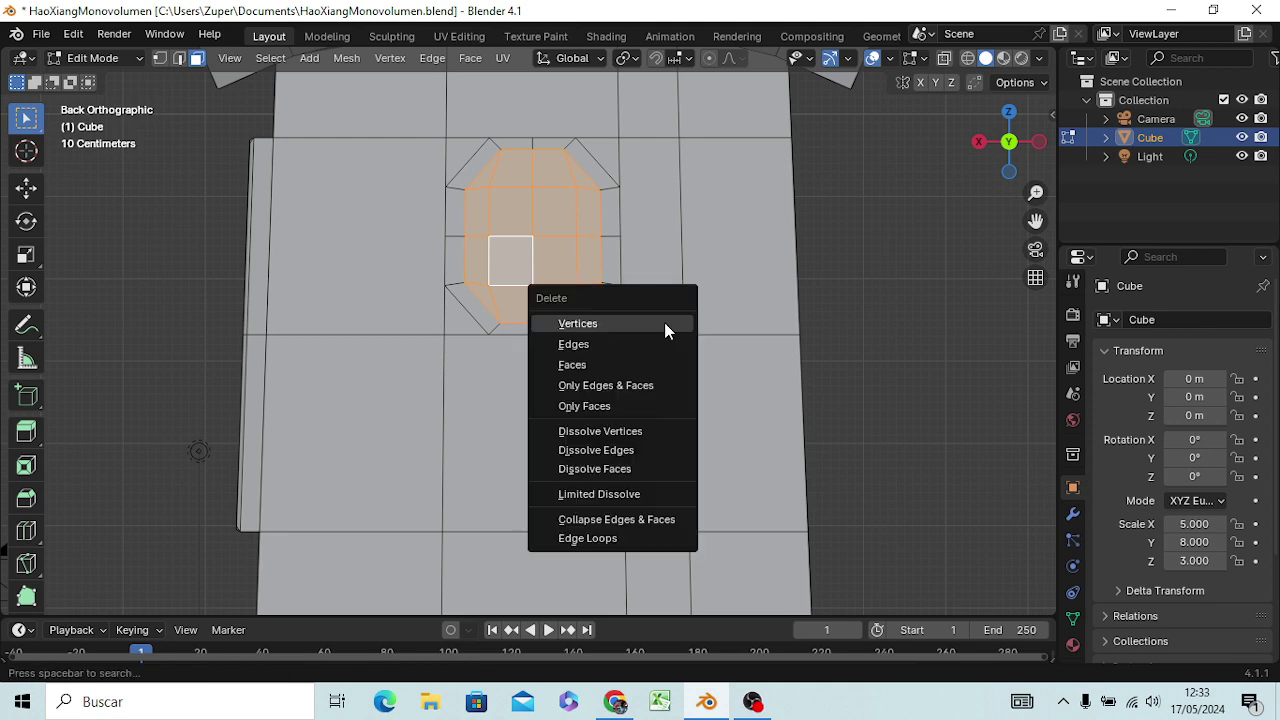
left_click(602, 365)
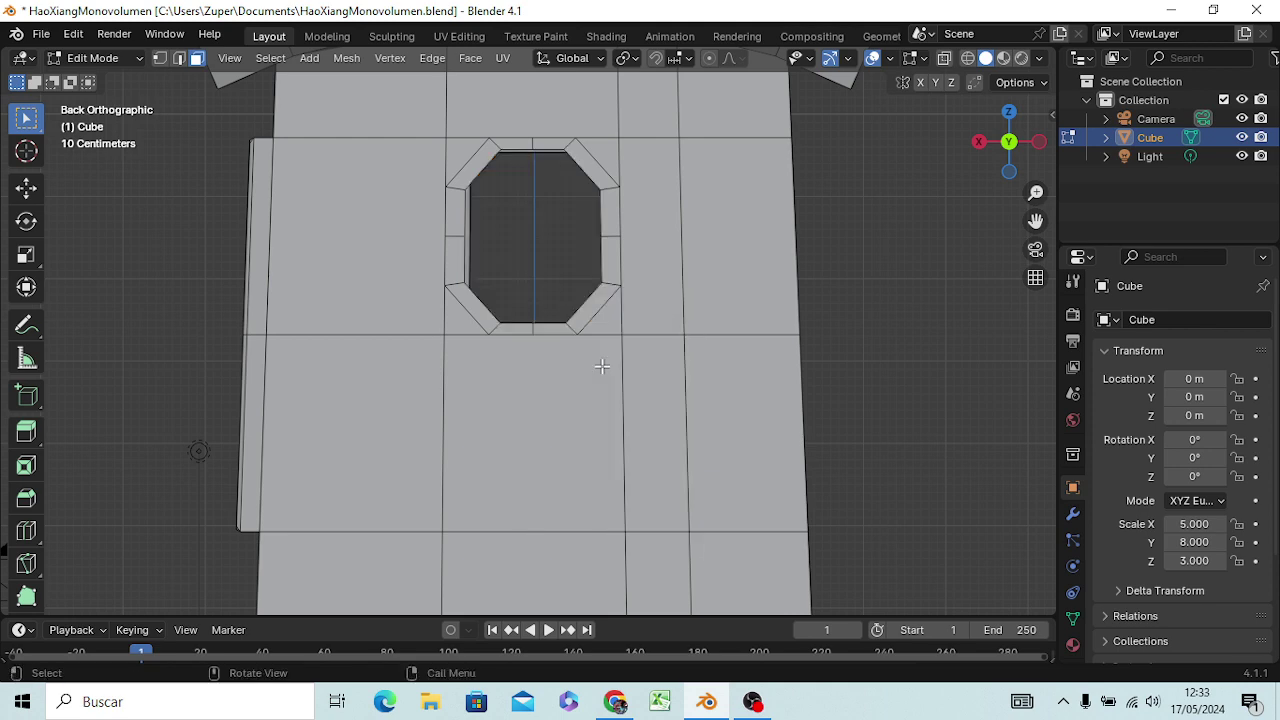
- Select all twelve rim faces forming the closed ring around the octagonal window opening
middle_click_drag(614, 372, 610, 424)
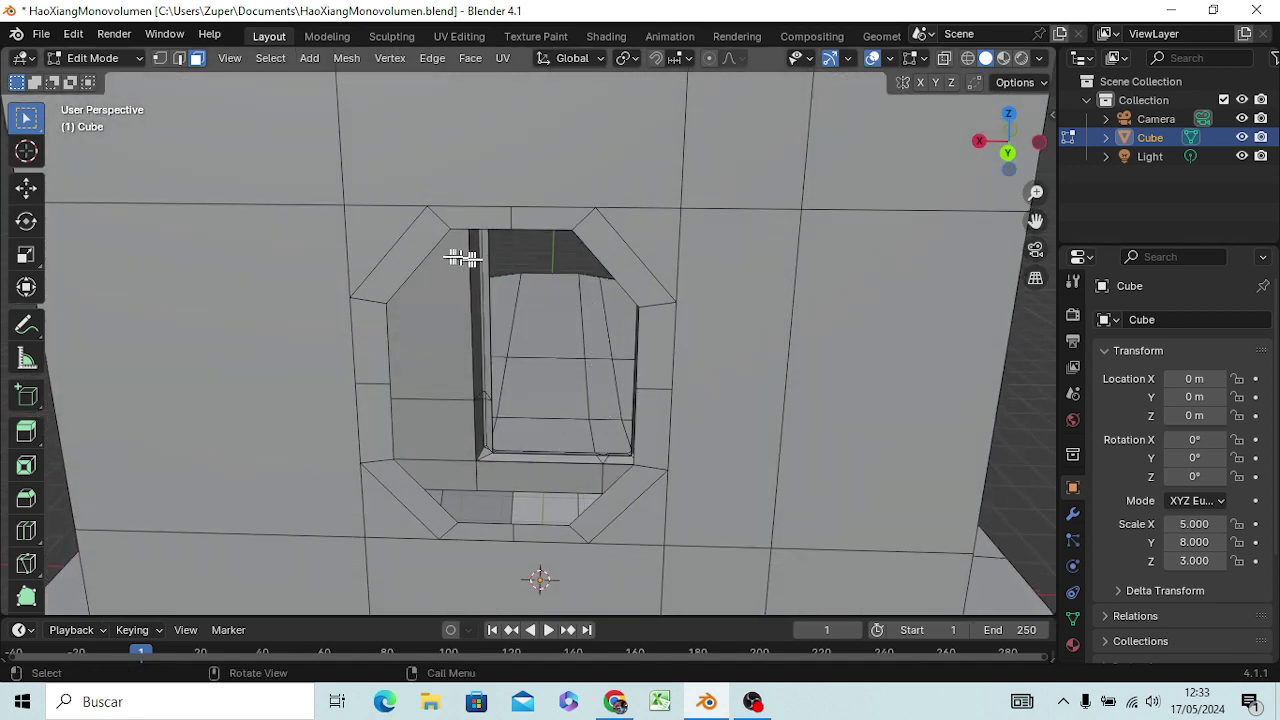
left_click(415, 250)
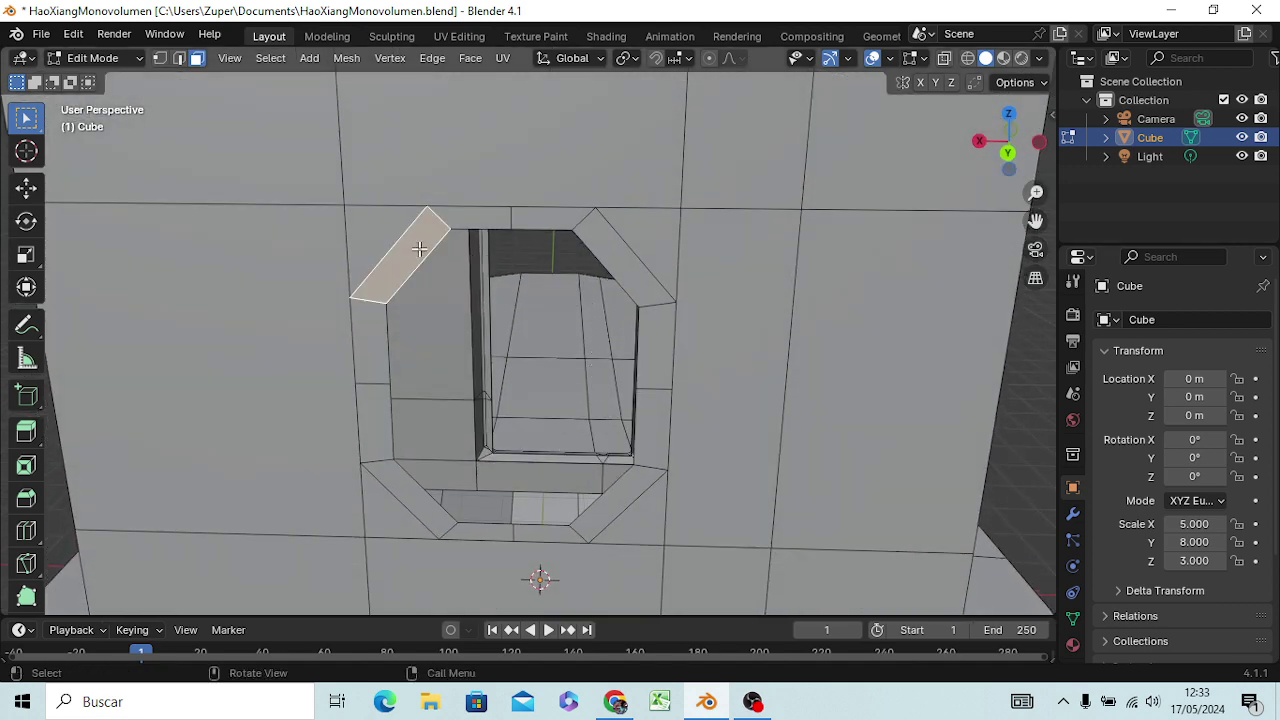
left_click(470, 218, "shift")
left_click(556, 220, "shift")
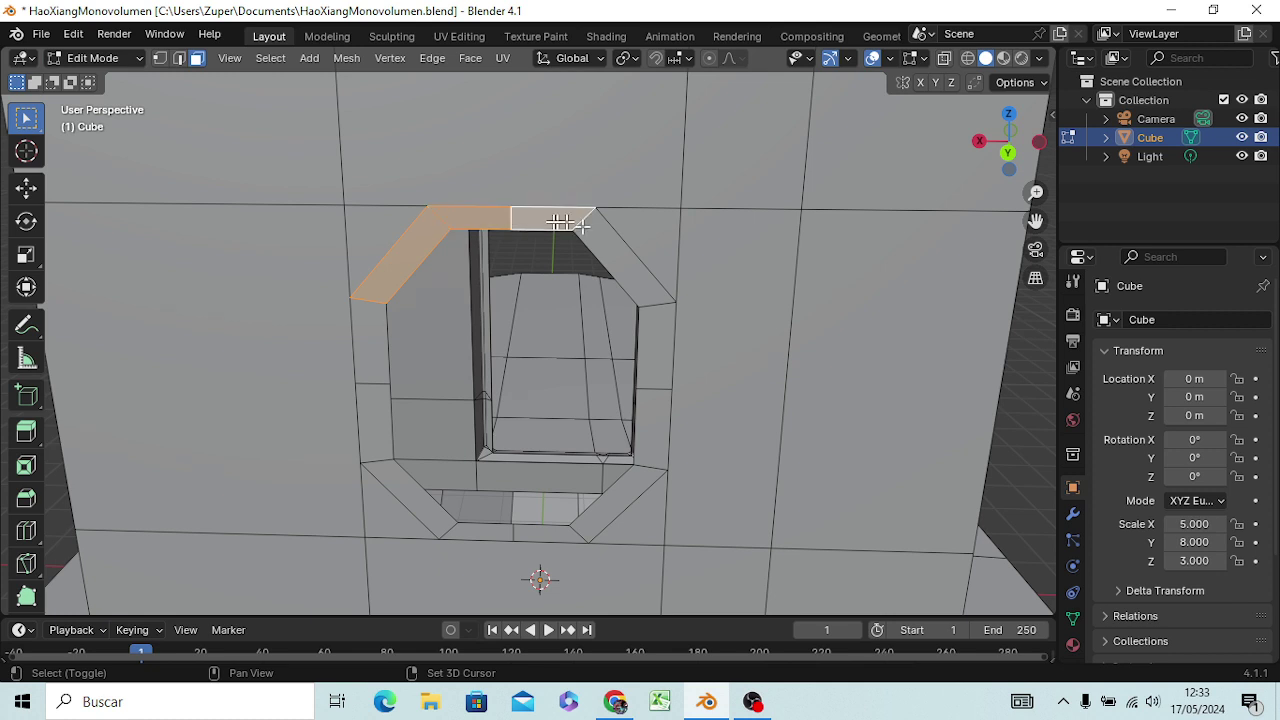
left_click(605, 245, "shift")
left_click(645, 338, "shift")
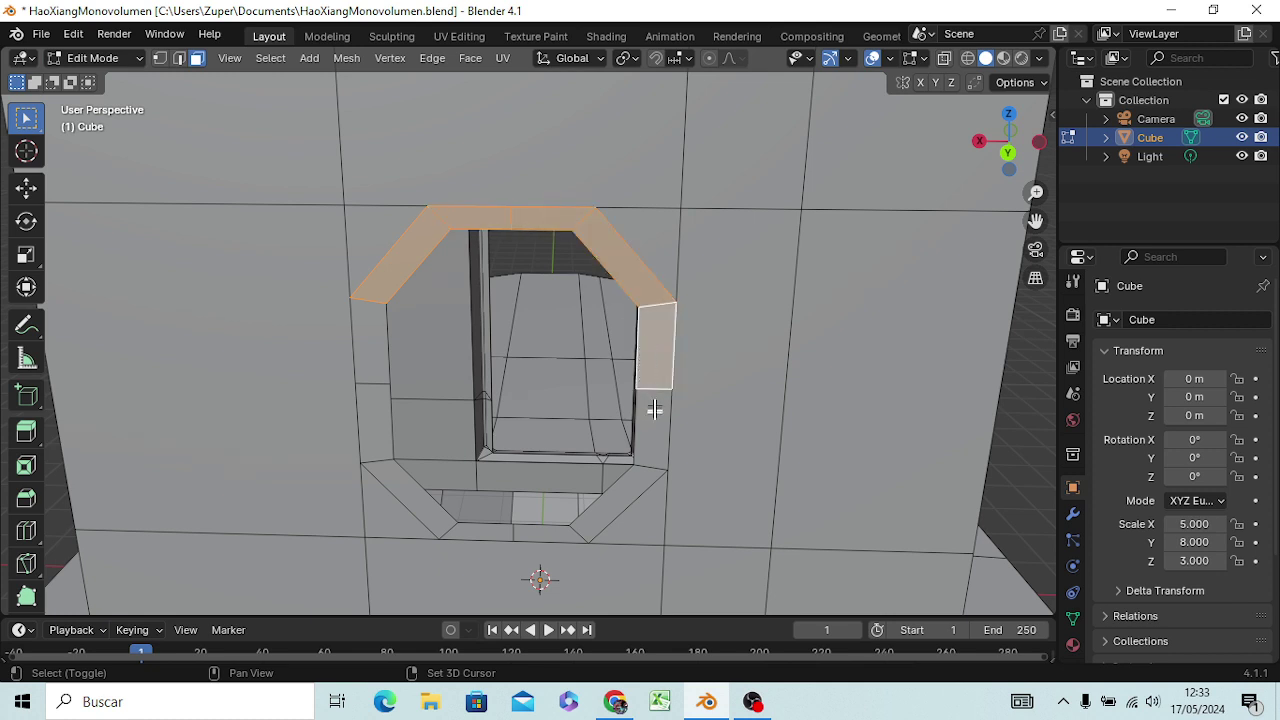
left_click(647, 440, "shift")
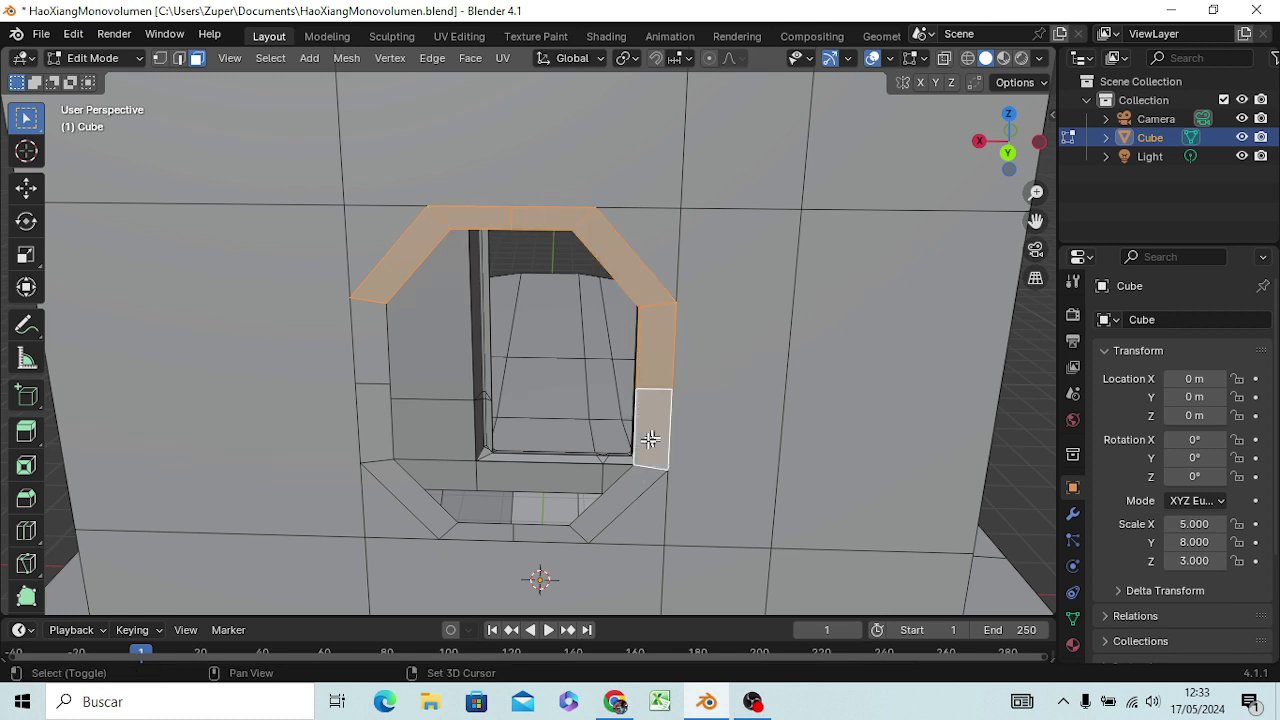
left_click(633, 486, "shift")
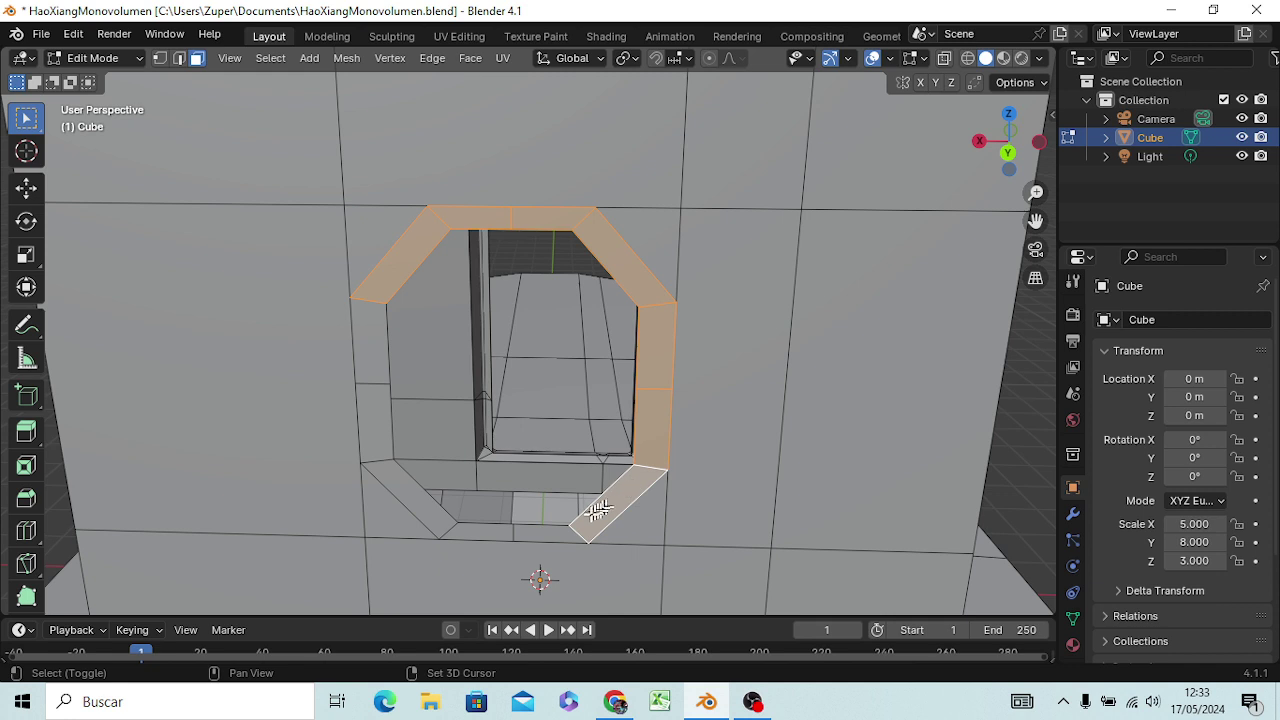
left_click(540, 535, "shift")
left_click(455, 533, "shift")
left_click(435, 517, "shift")
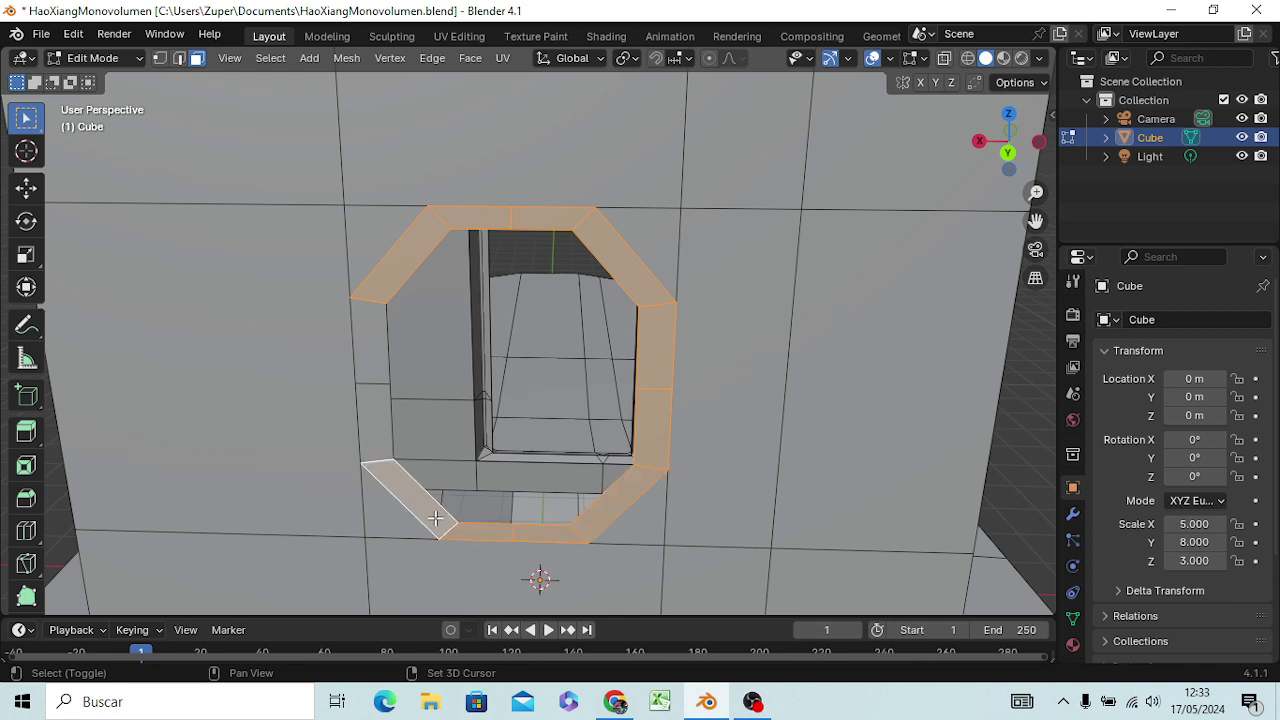
left_click(372, 428, "shift")
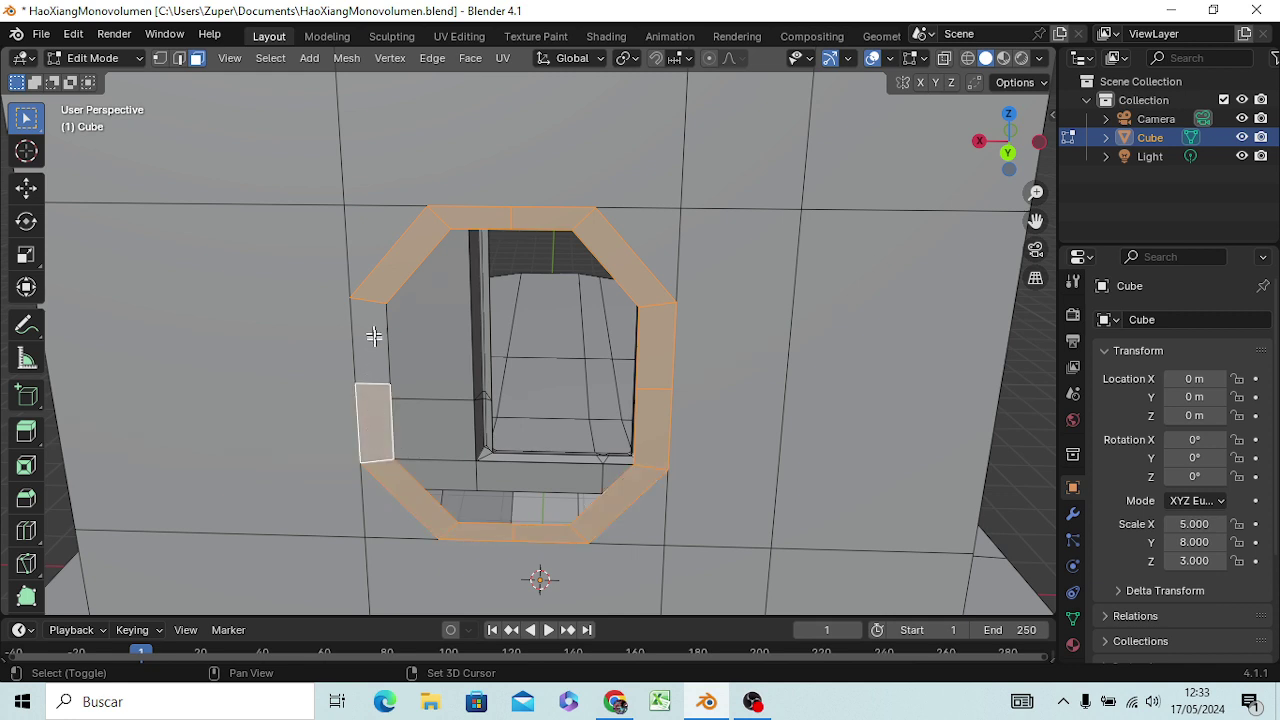
left_click(374, 336, "shift")
mouse_move(512, 427)
middle_mouse_down()
mouse_move(490, 386)
mouse_move(371, 423)
mouse_move(386, 407)
middle_mouse_up()
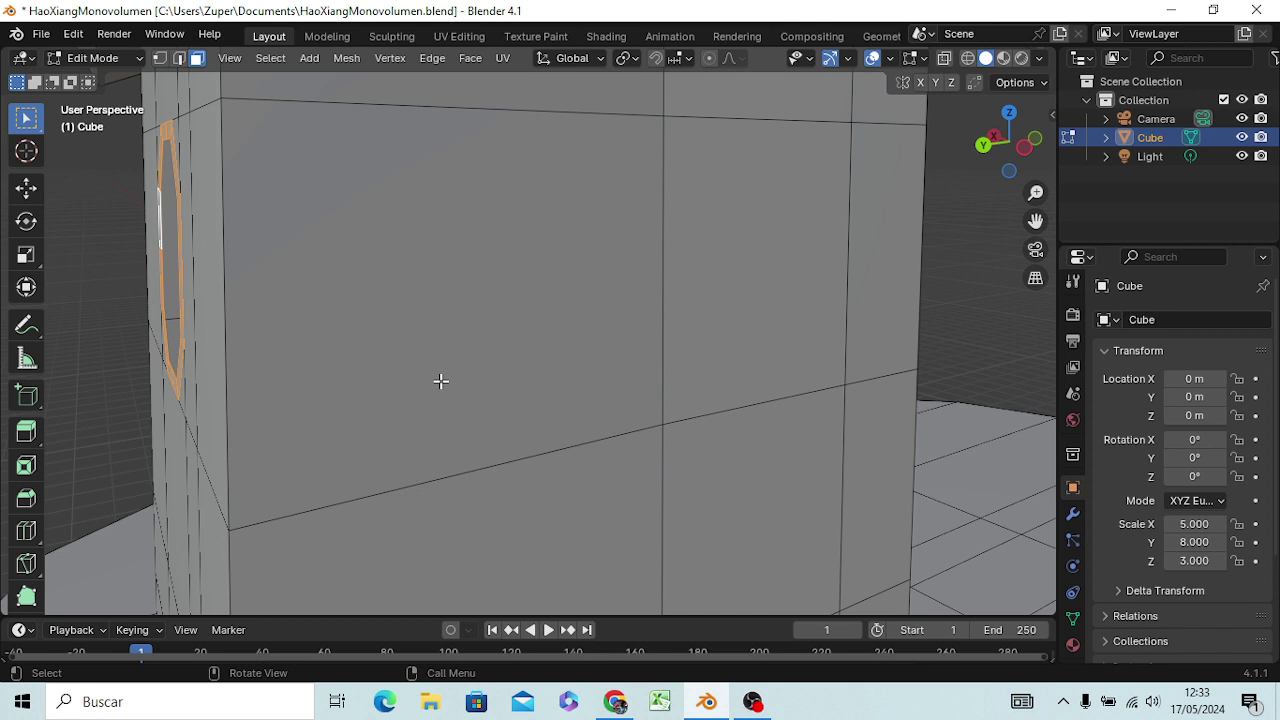
- Extrude the selected rim faces outward along the global Y axis
key("e")
key("y")
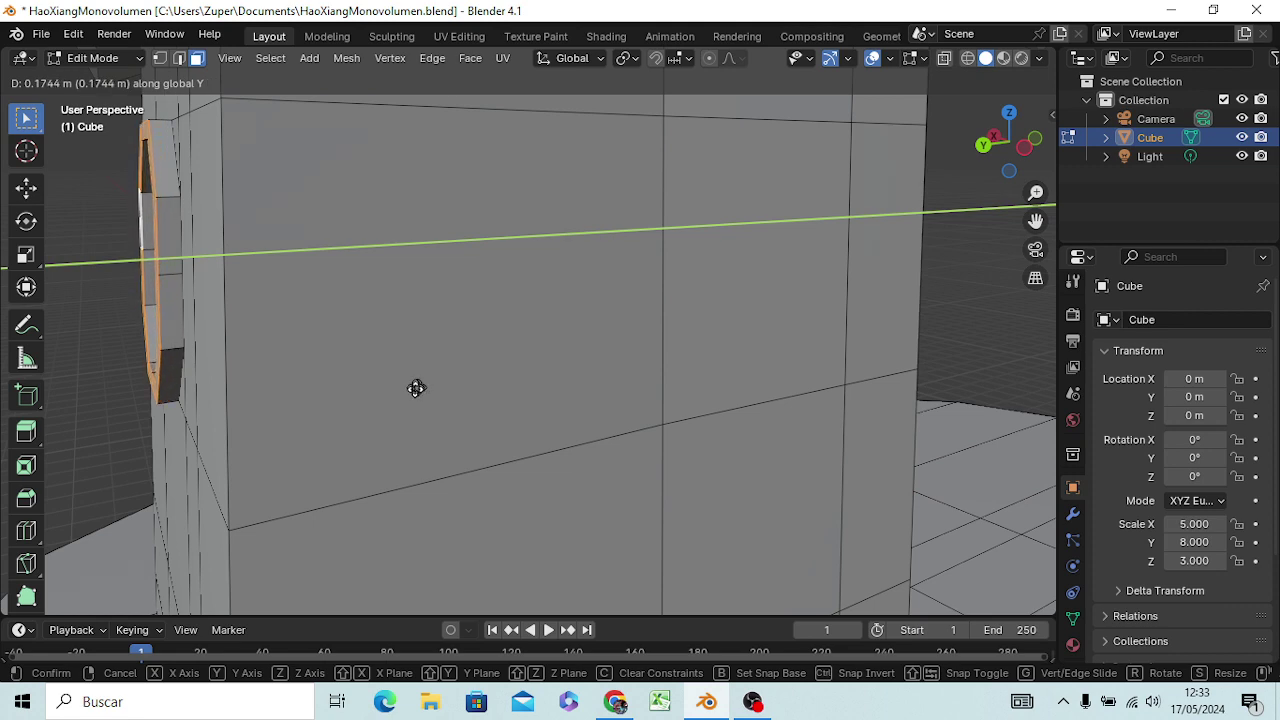
left_click(415, 389)
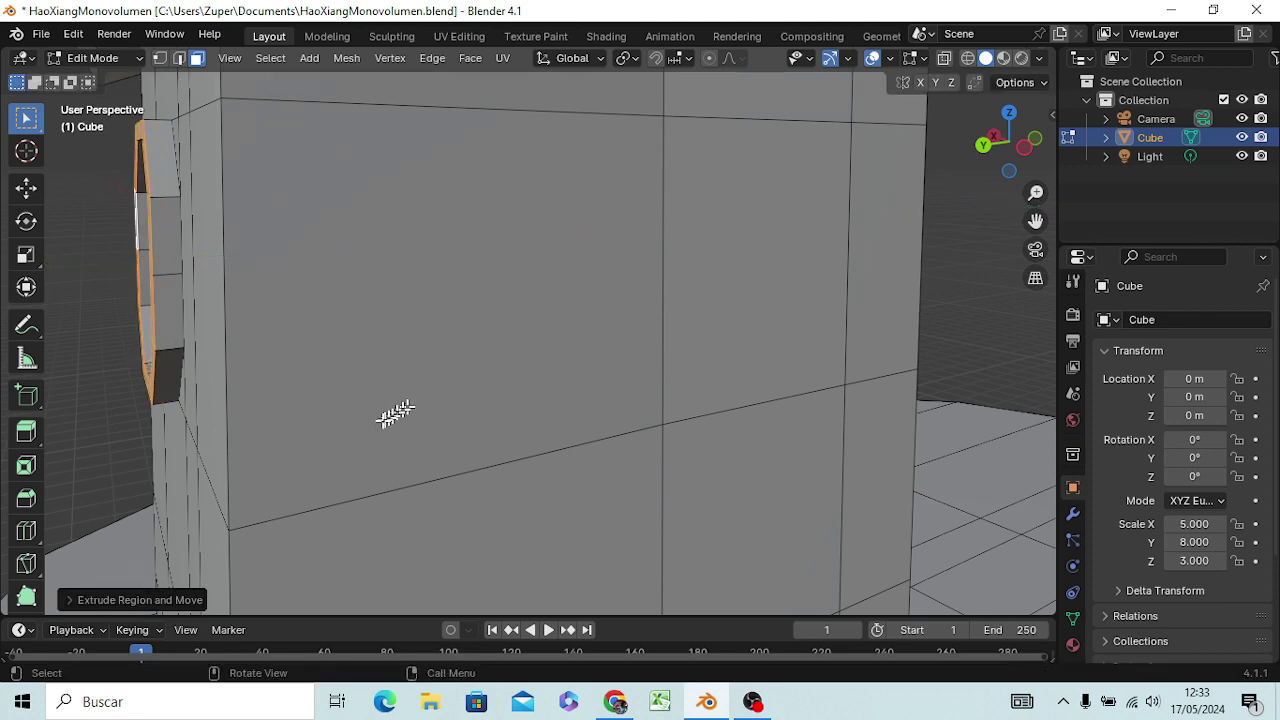
mouse_move(391, 420)
middle_mouse_down()
mouse_move(457, 443)
mouse_move(524, 423)
middle_mouse_up()
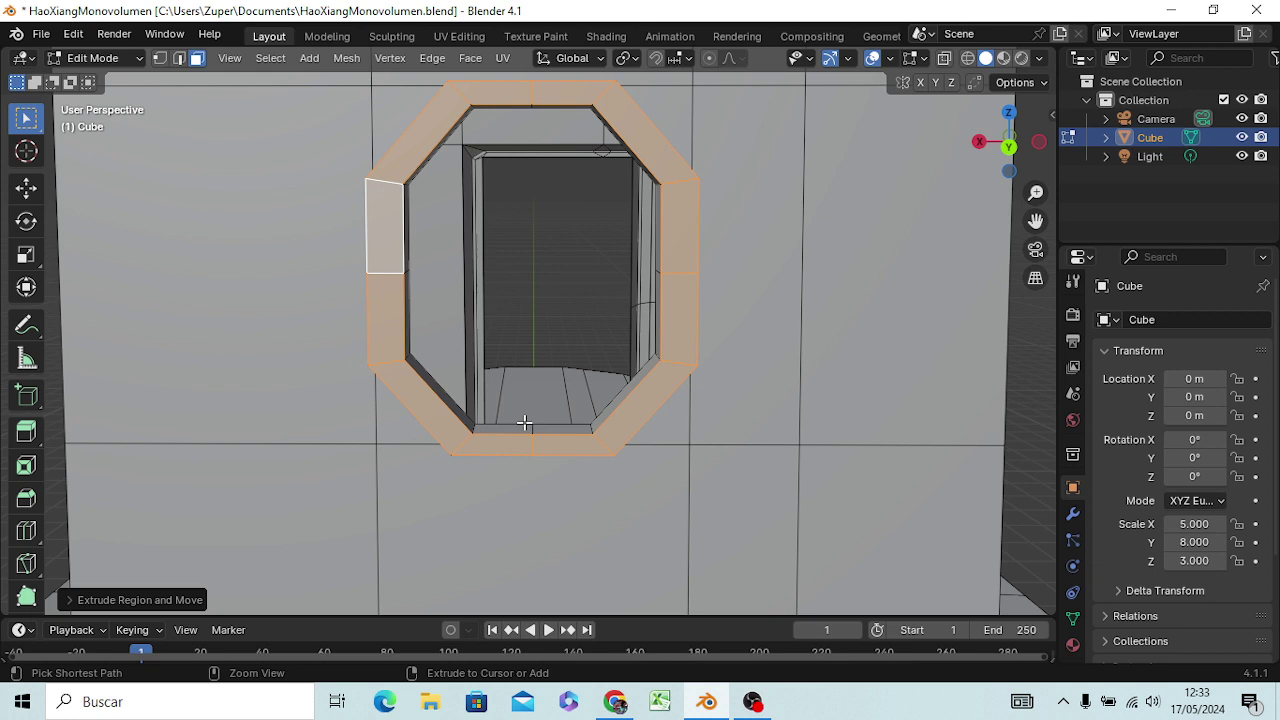
- Bevel the extruded frame's edges into a chamfer, then deselect everything
key("ctrl+b")
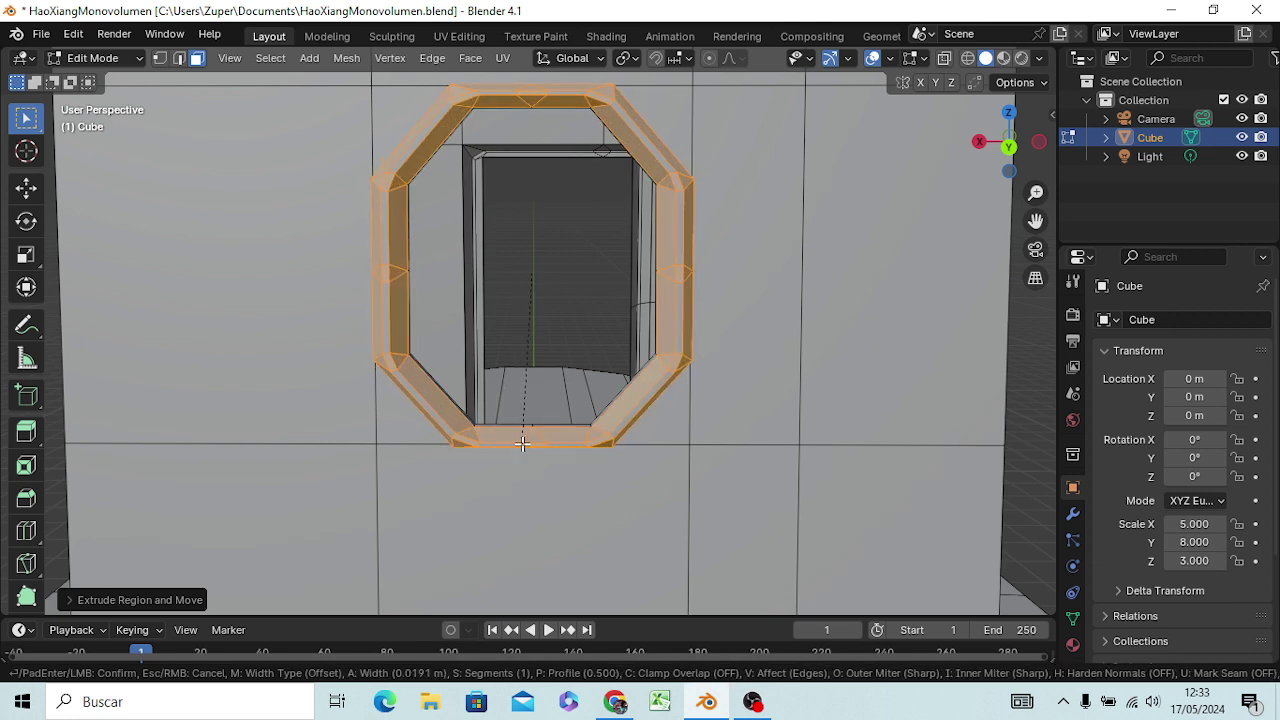
left_click(522, 443)
key("alt+a")
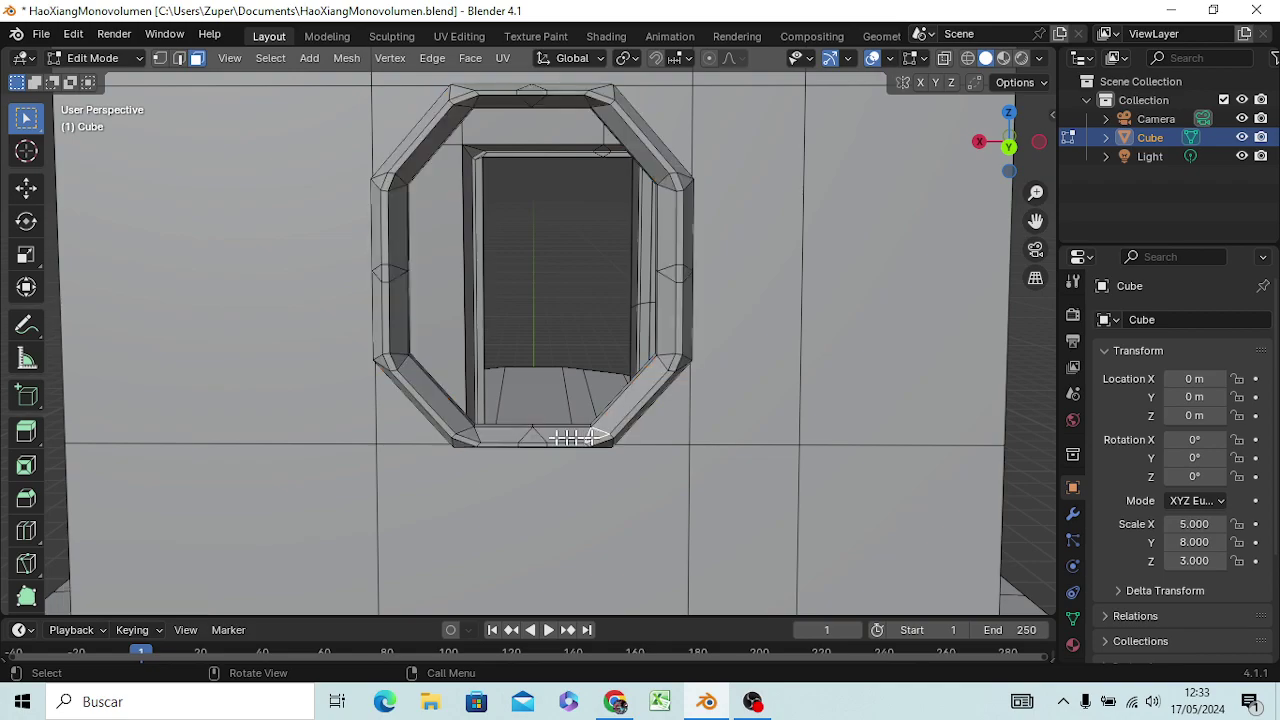
- Orbit and zoom around the building to the roof, ending in front orthographic view
mouse_move(466, 517)
middle_mouse_down()
mouse_move(357, 540)
mouse_move(337, 526)
mouse_move(423, 543)
mouse_move(586, 500)
mouse_move(703, 548)
mouse_move(386, 434)
mouse_move(514, 557)
mouse_move(470, 517)
mouse_move(400, 531)
mouse_move(286, 509)
mouse_move(471, 491)
mouse_move(580, 443)
mouse_move(740, 530)
mouse_move(977, 451)
mouse_move(943, 443)
mouse_move(671, 523)
mouse_move(624, 521)
mouse_move(731, 517)
mouse_move(723, 537)
mouse_move(727, 70)
mouse_move(723, 583)
mouse_move(694, 494)
middle_mouse_up()
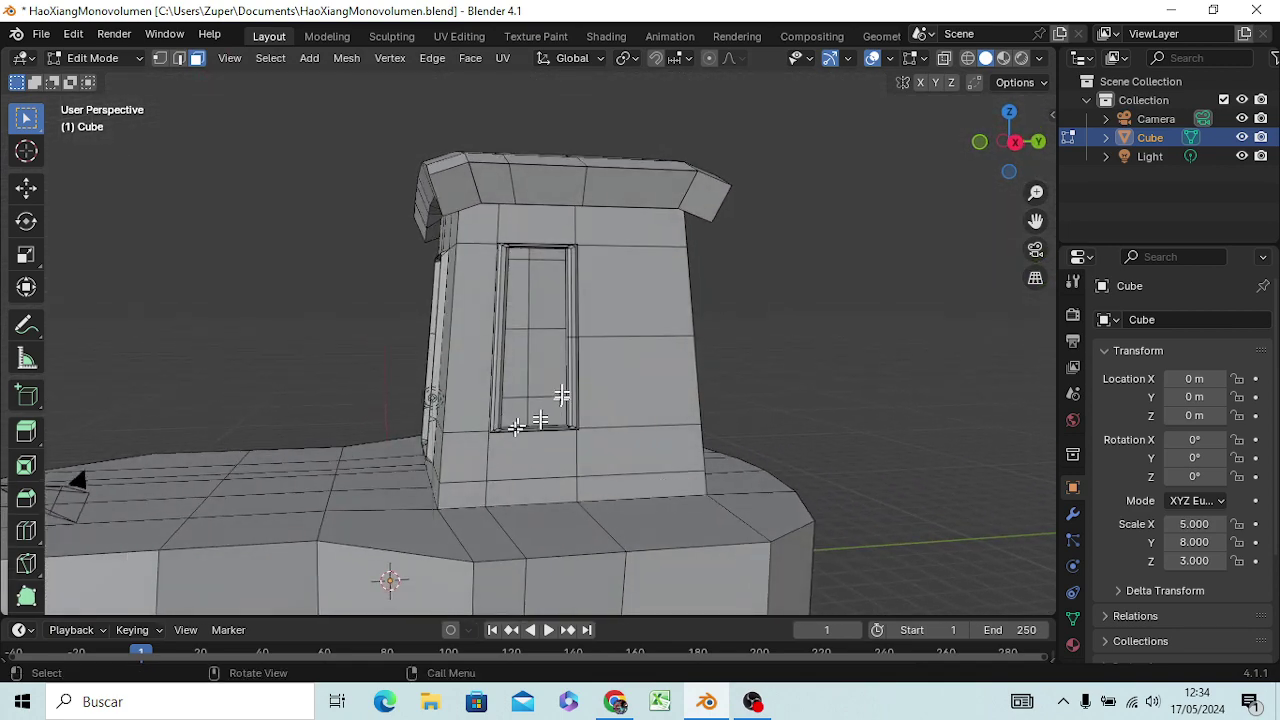
middle_click_drag(584, 431, 757, 451)
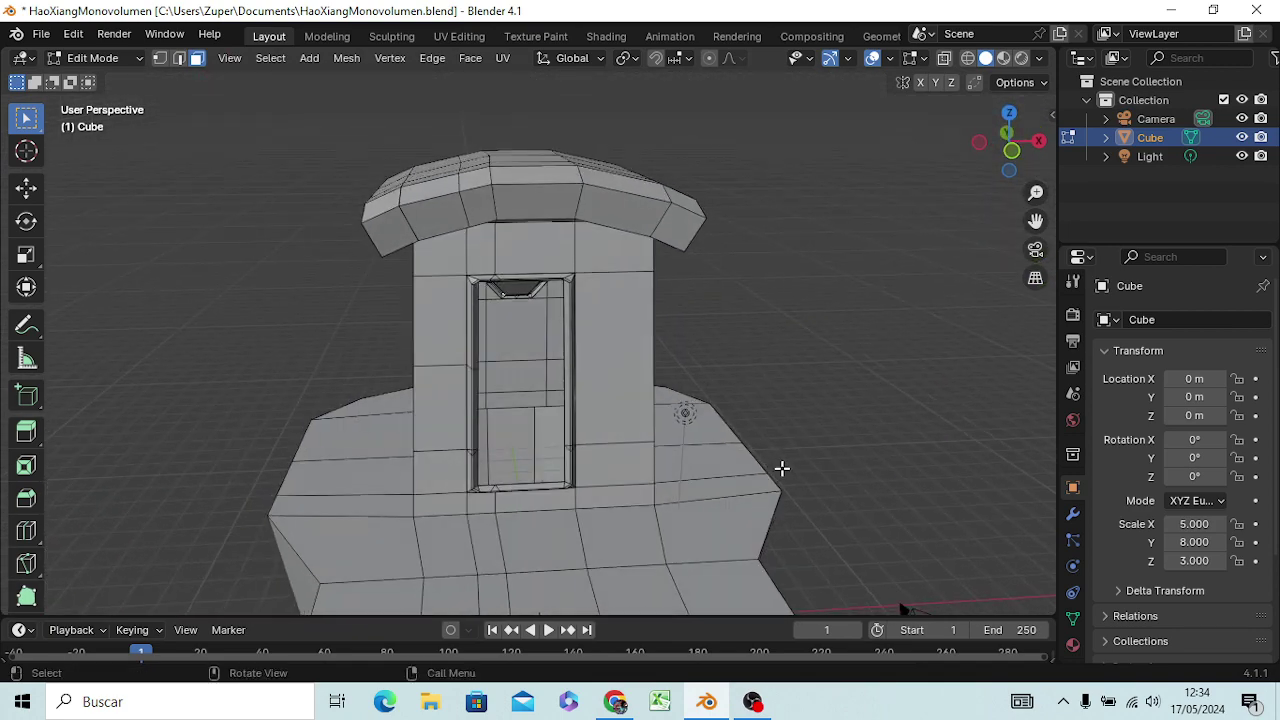
mouse_move(474, 271)
middle_mouse_down()
mouse_move(491, 357)
mouse_move(449, 414)
mouse_move(400, 380)
mouse_move(405, 405)
mouse_move(449, 409)
middle_mouse_up()
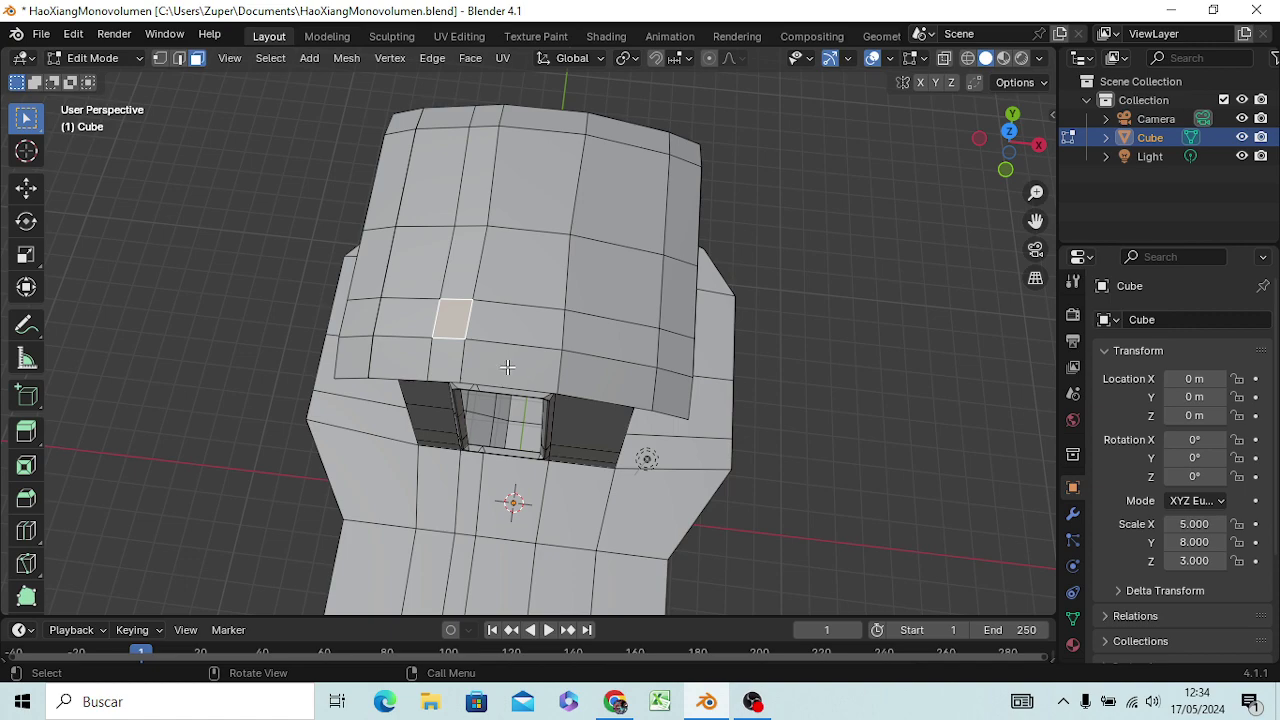
mouse_move(507, 367)
middle_mouse_down()
mouse_move(400, 286)
mouse_move(340, 272)
mouse_move(434, 423)
mouse_move(514, 437)
mouse_move(563, 400)
mouse_move(558, 388)
middle_mouse_up()
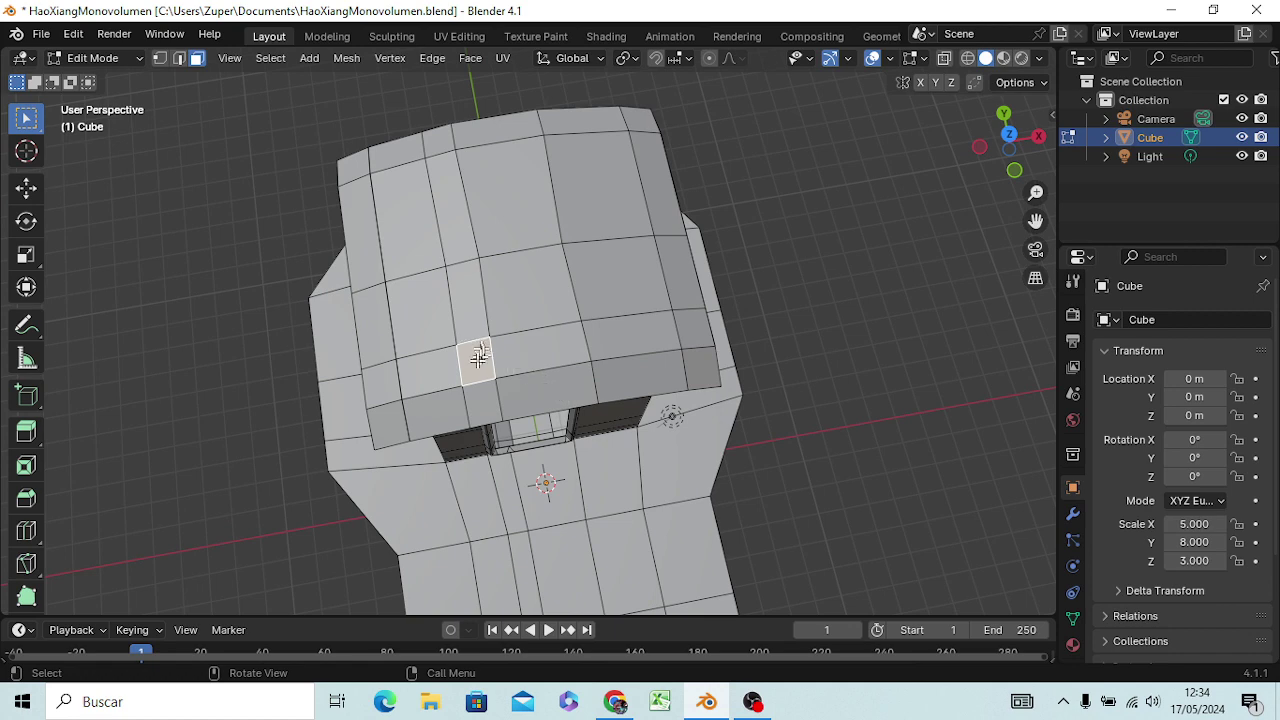
scroll(474, 362, "up", 3)
scroll(466, 363, "up", 4)
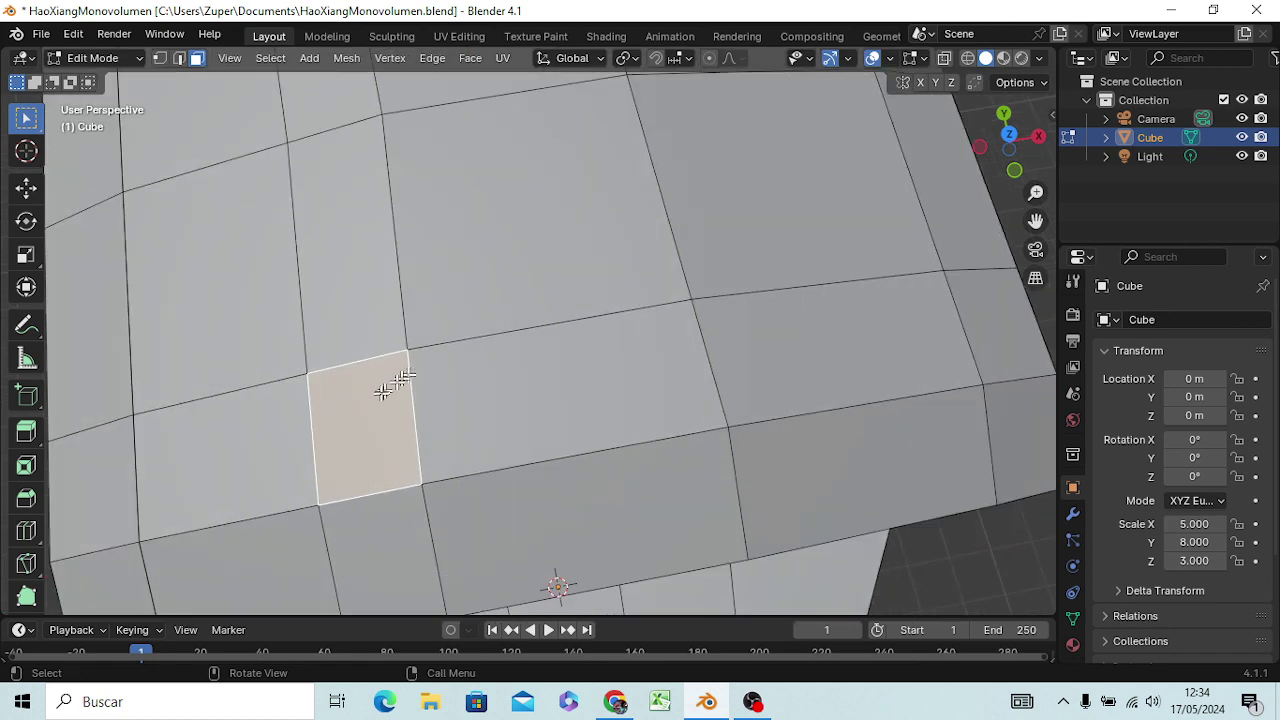
mouse_move(391, 368)
middle_mouse_down()
mouse_move(387, 400)
mouse_move(514, 377)
mouse_move(487, 391)
mouse_move(480, 376)
middle_mouse_up()
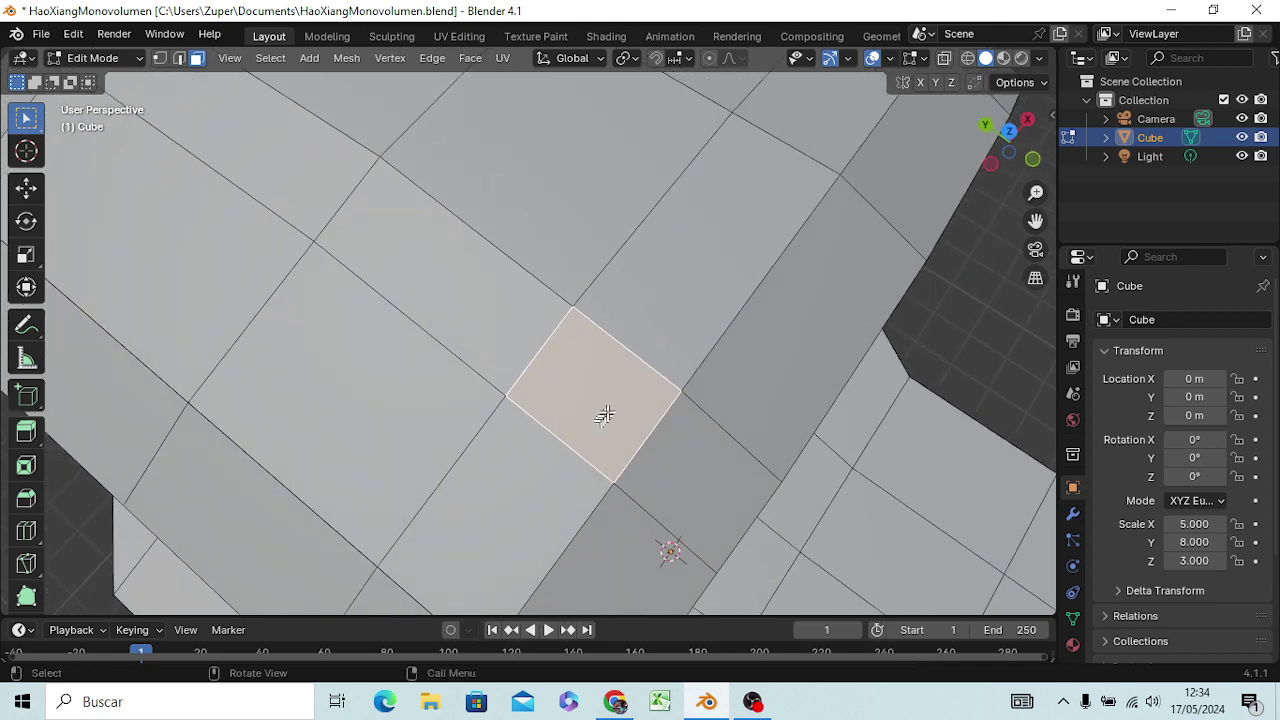
mouse_move(603, 409)
middle_mouse_down()
mouse_move(574, 366)
mouse_move(542, 388)
middle_mouse_up()
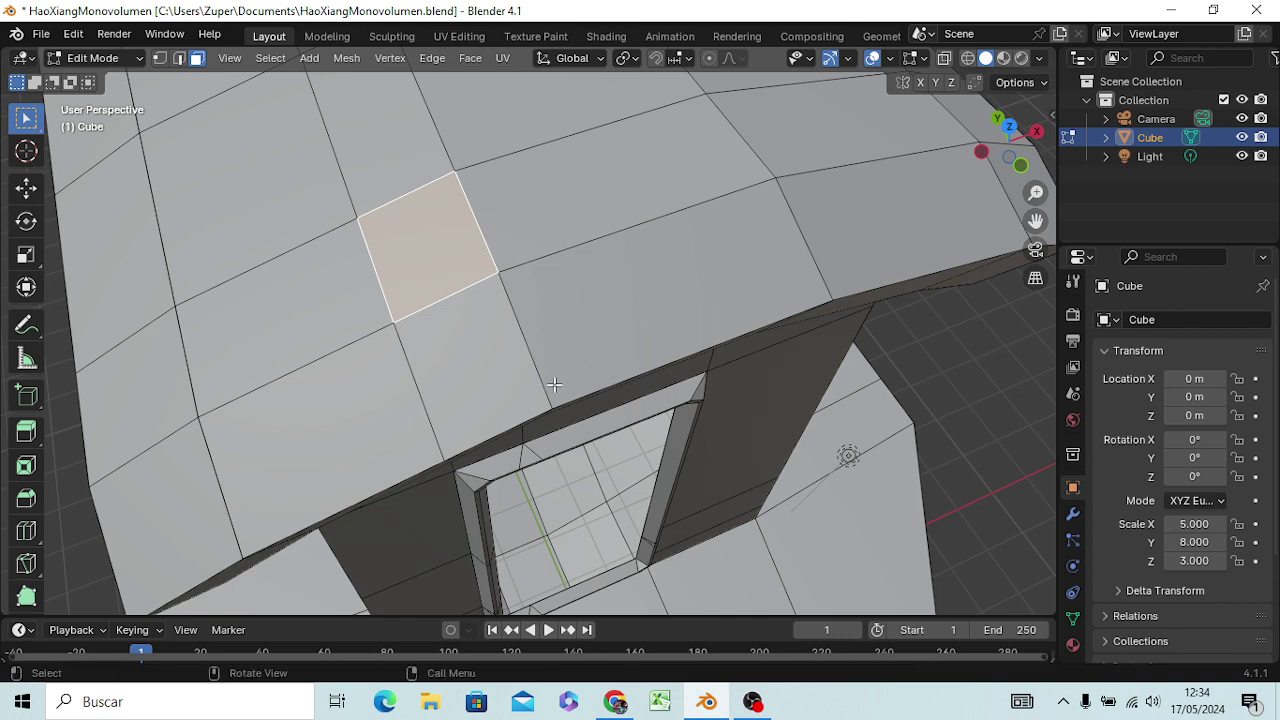
key("KP_1")
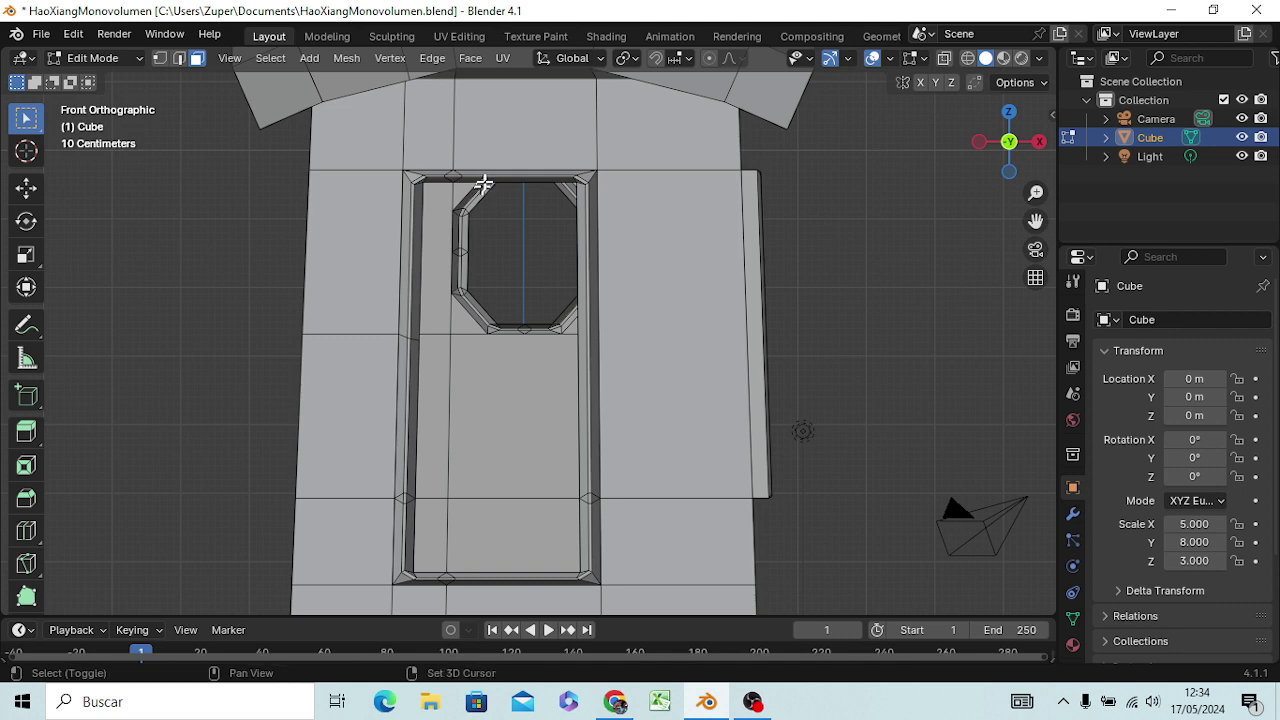
- Extrude the roof face straight up about 0.533 m as the chimney stub
middle_click_drag(483, 183, 606, 494, "shift")
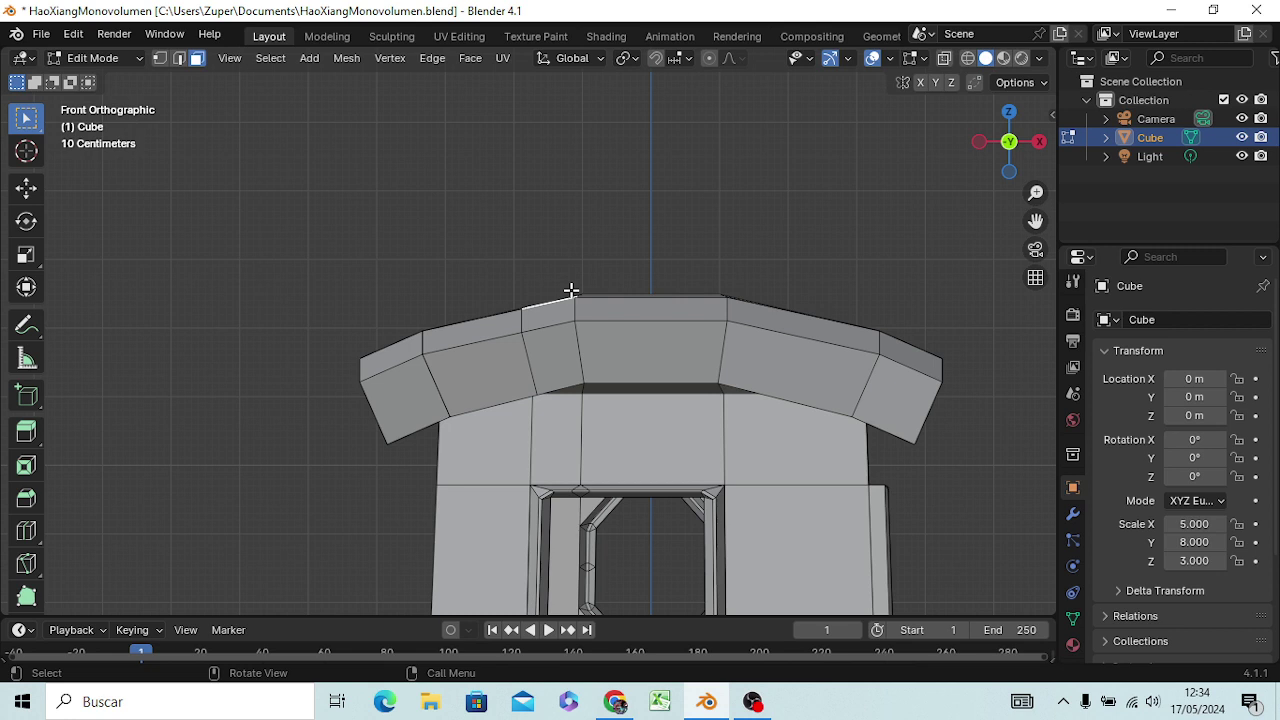
key("g")
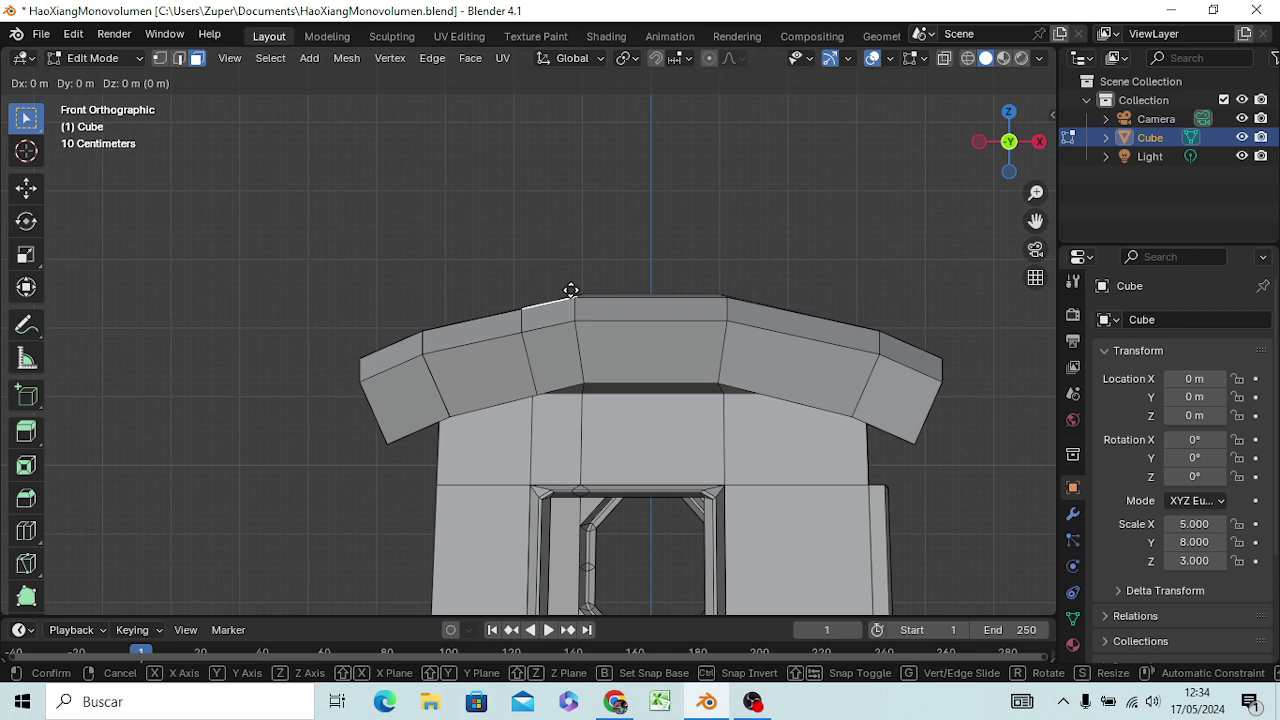
key("z")
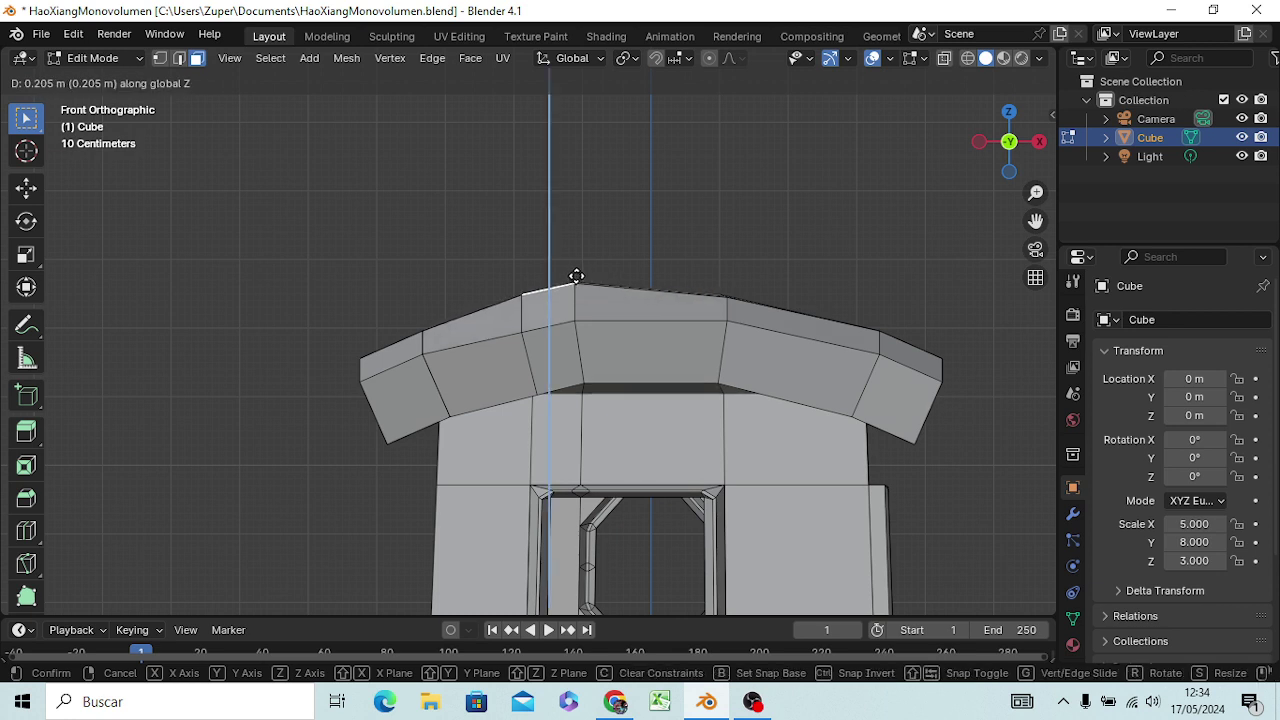
key("Escape")
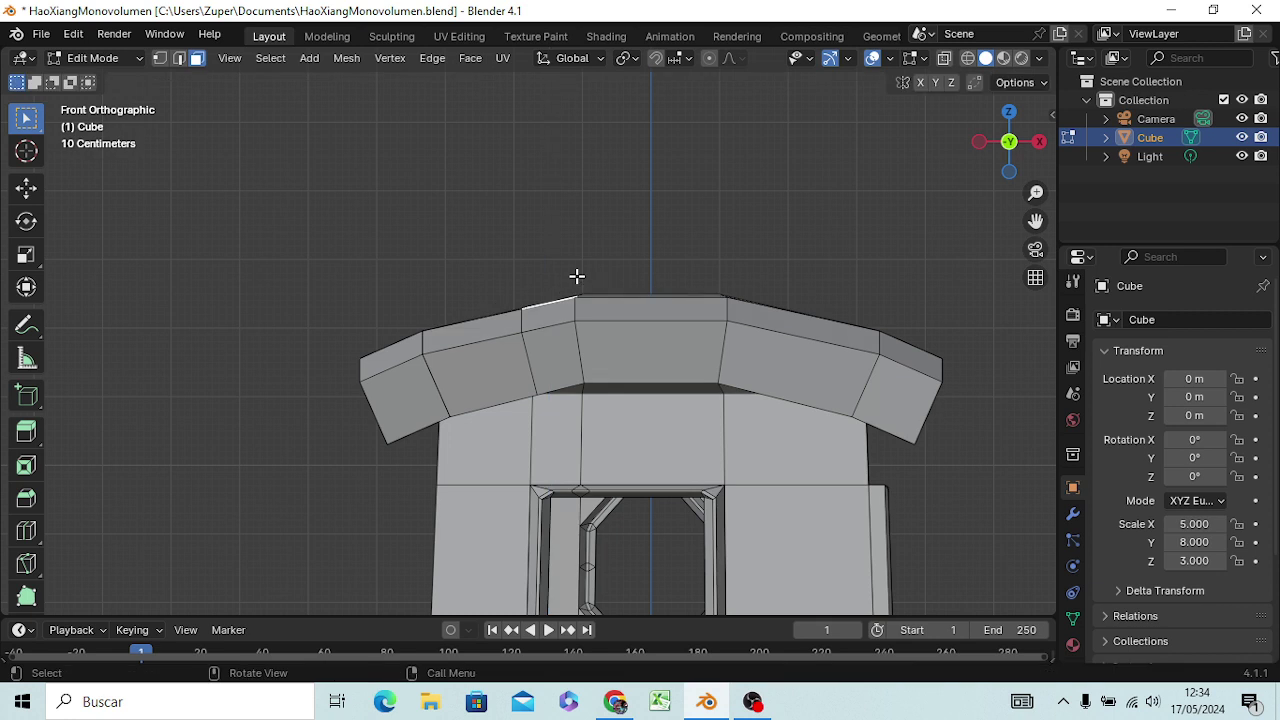
key("g")
key("z")
key("z")
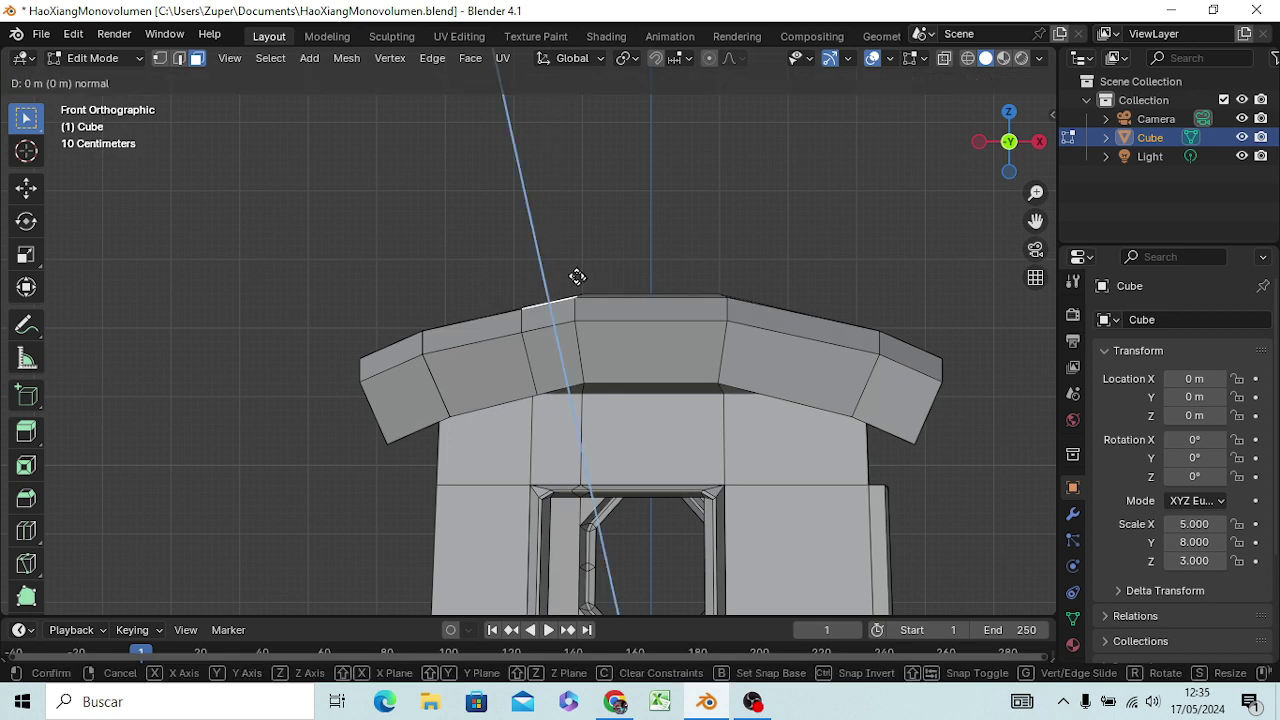
key("z")
key("z")
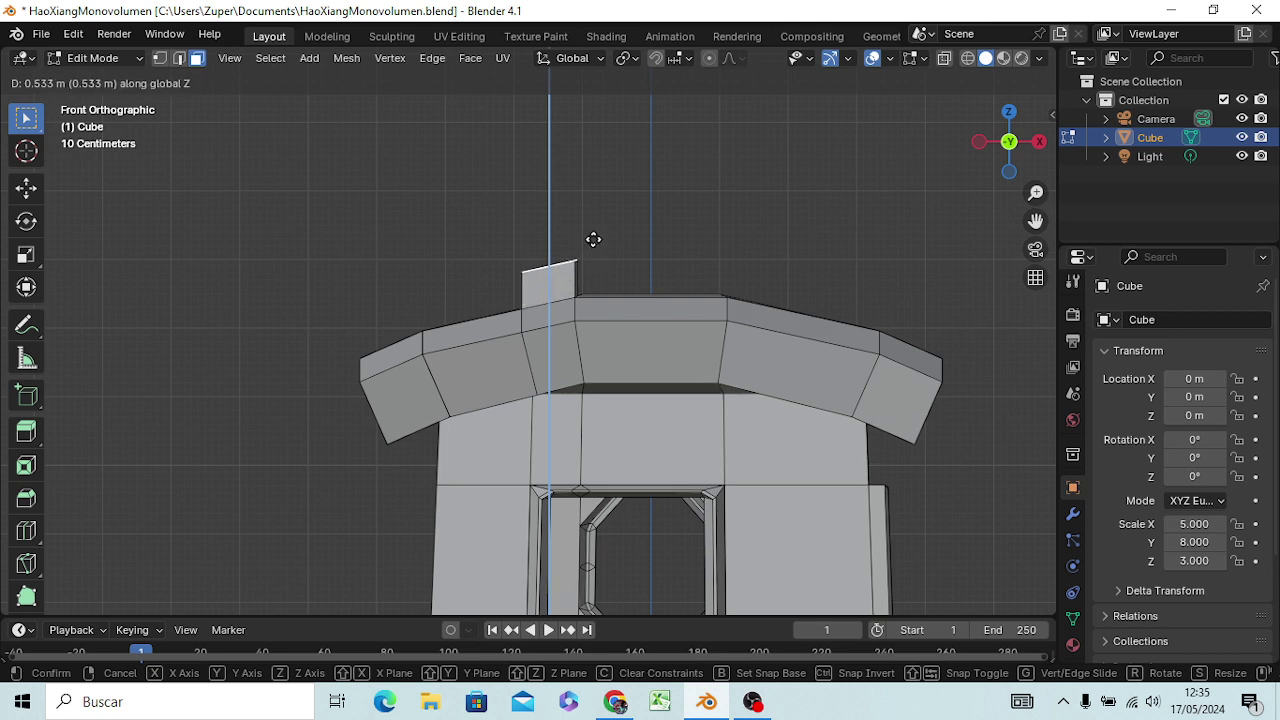
left_click(593, 244)
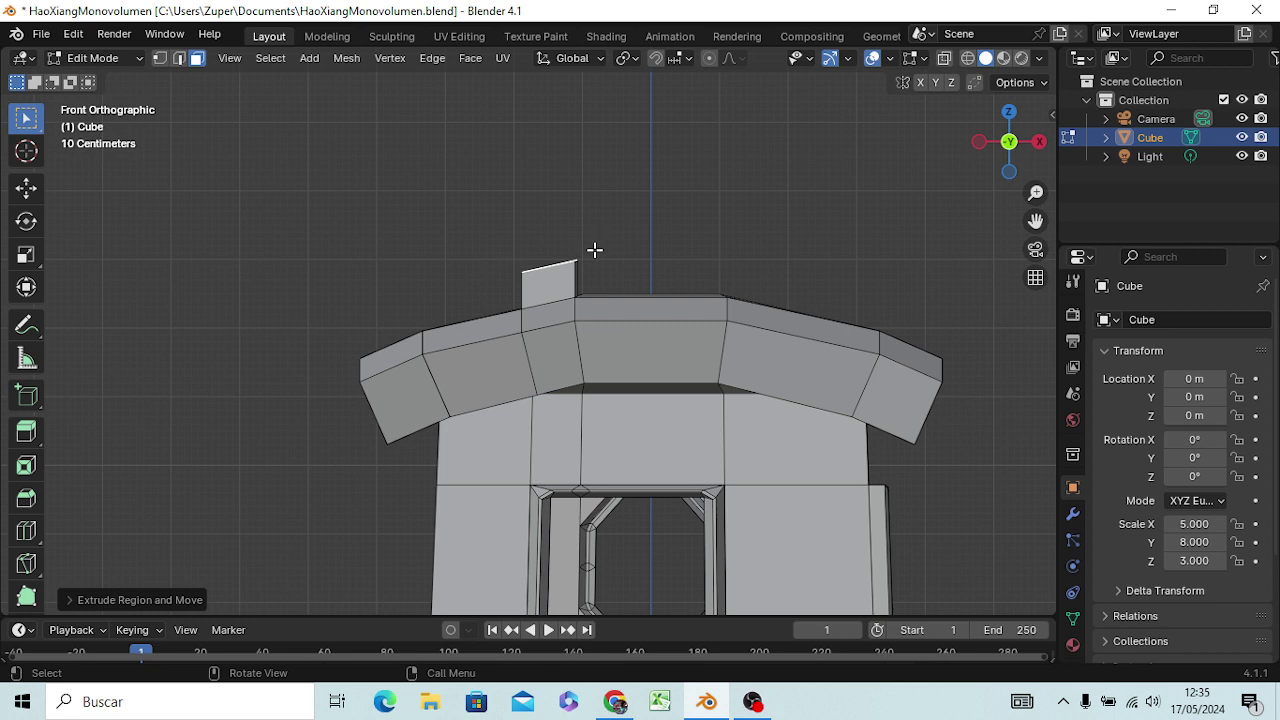
- Level the chimney's top face by rotating it, then extrude it taller
key("r")
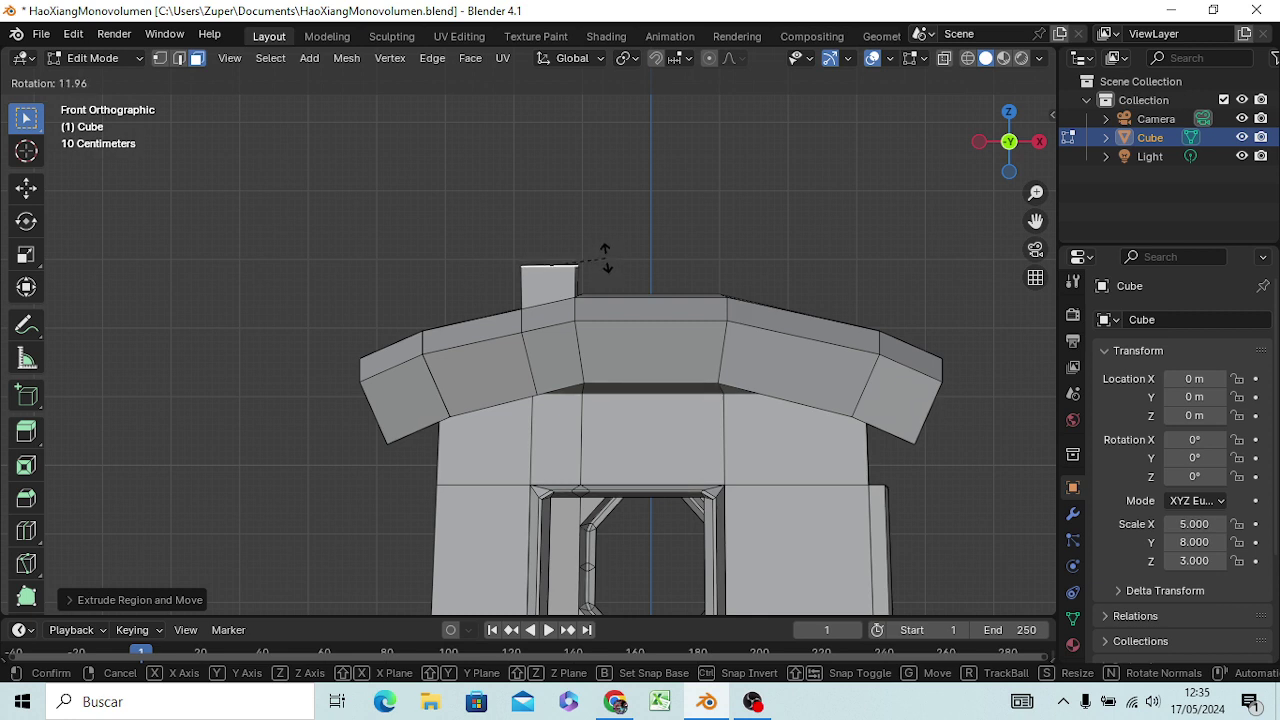
left_click(605, 258)
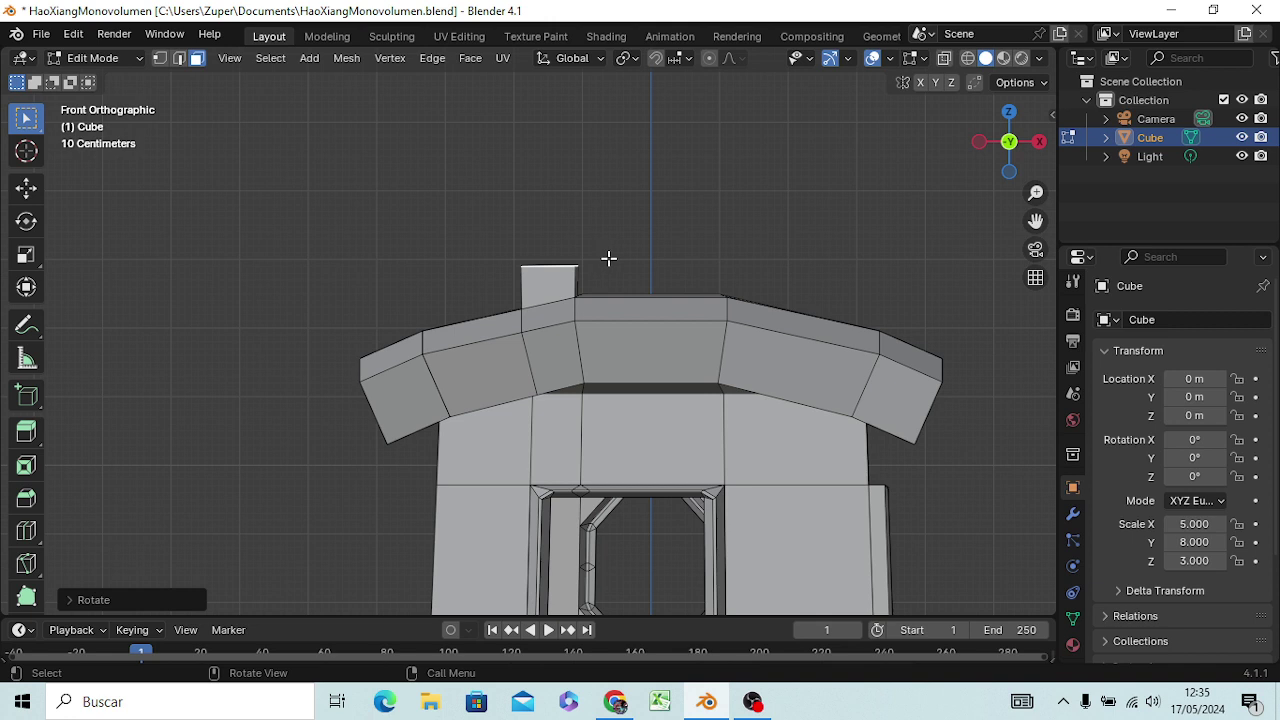
key("e")
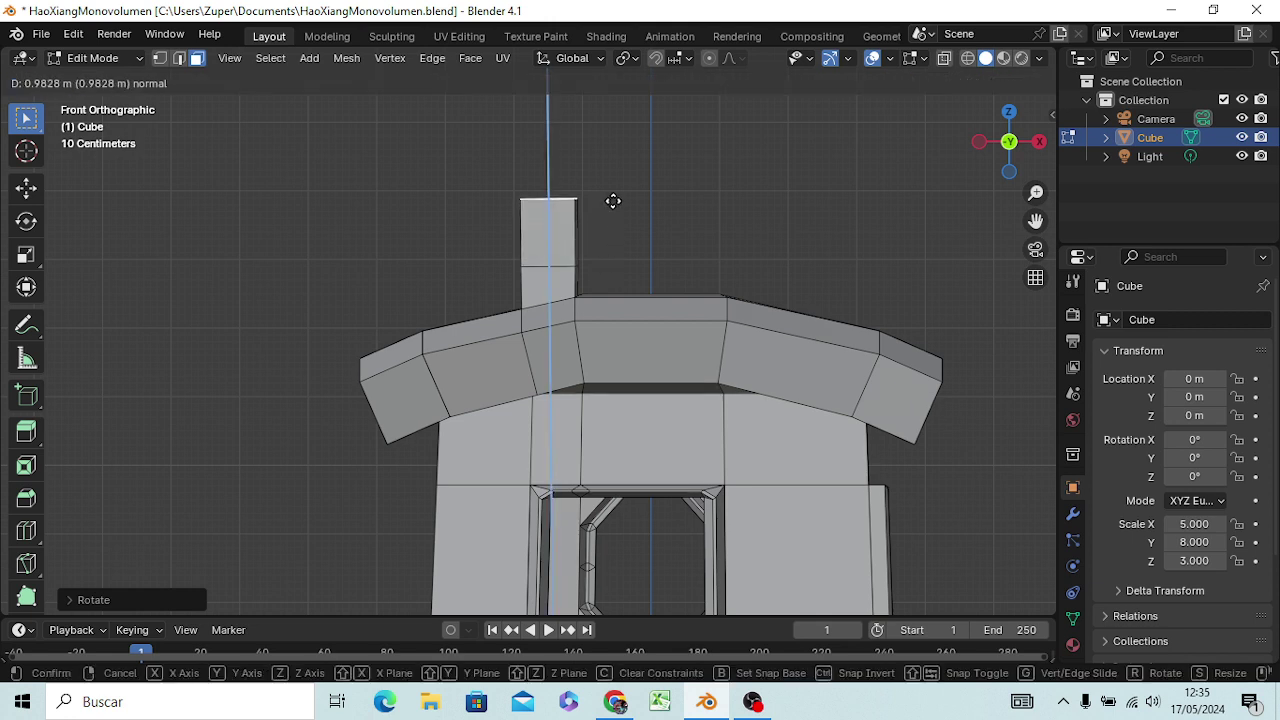
left_click(615, 262)
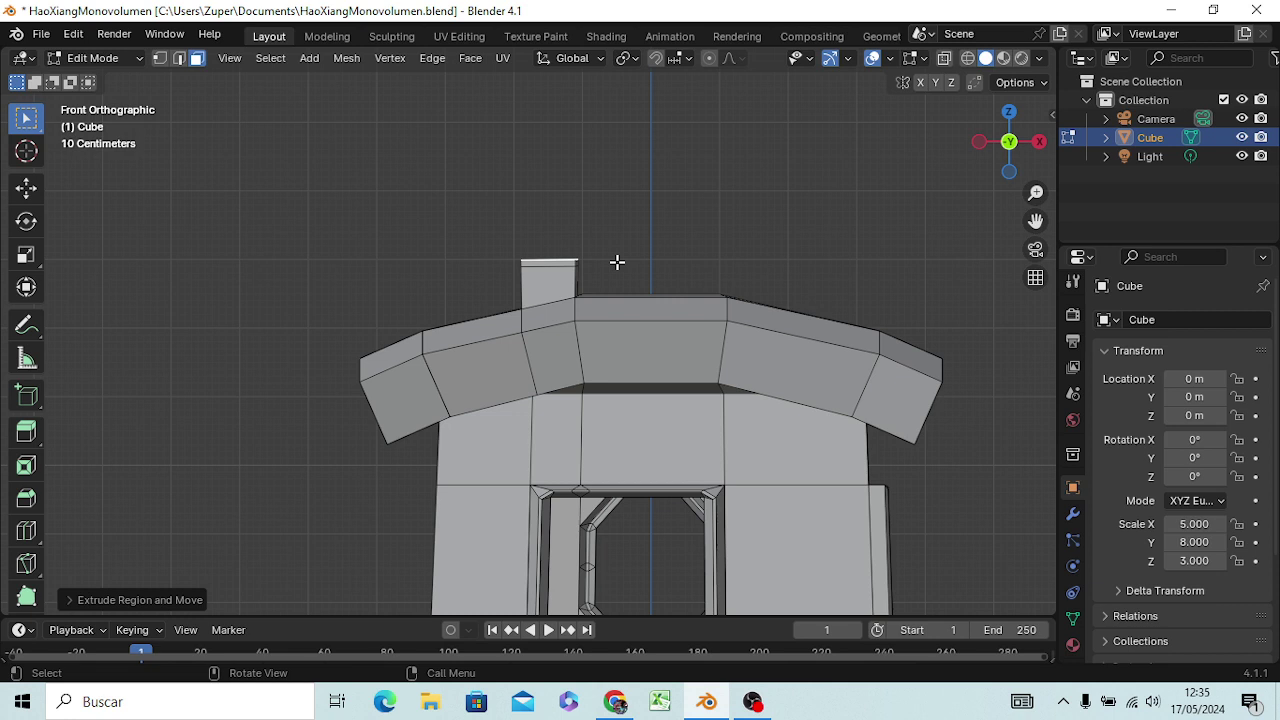
- Scale the chimney top wider and extrude it upward twice into a cap block
key("s")
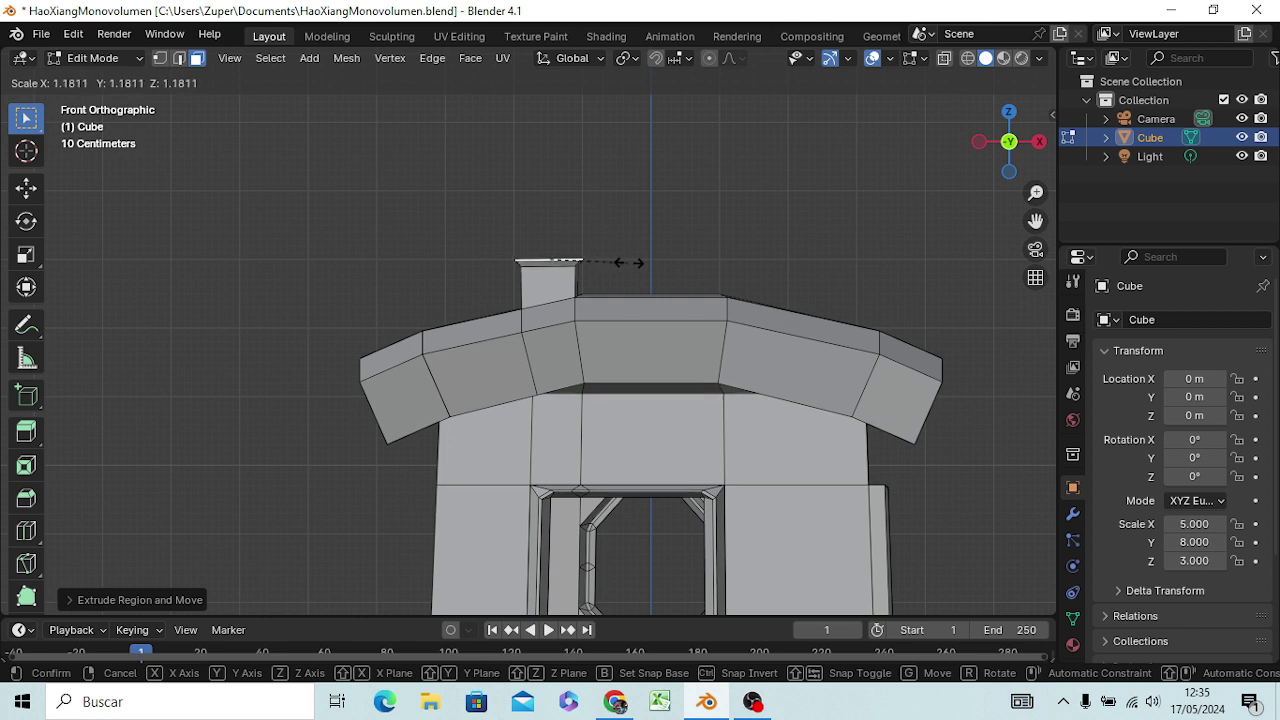
left_click(636, 262)
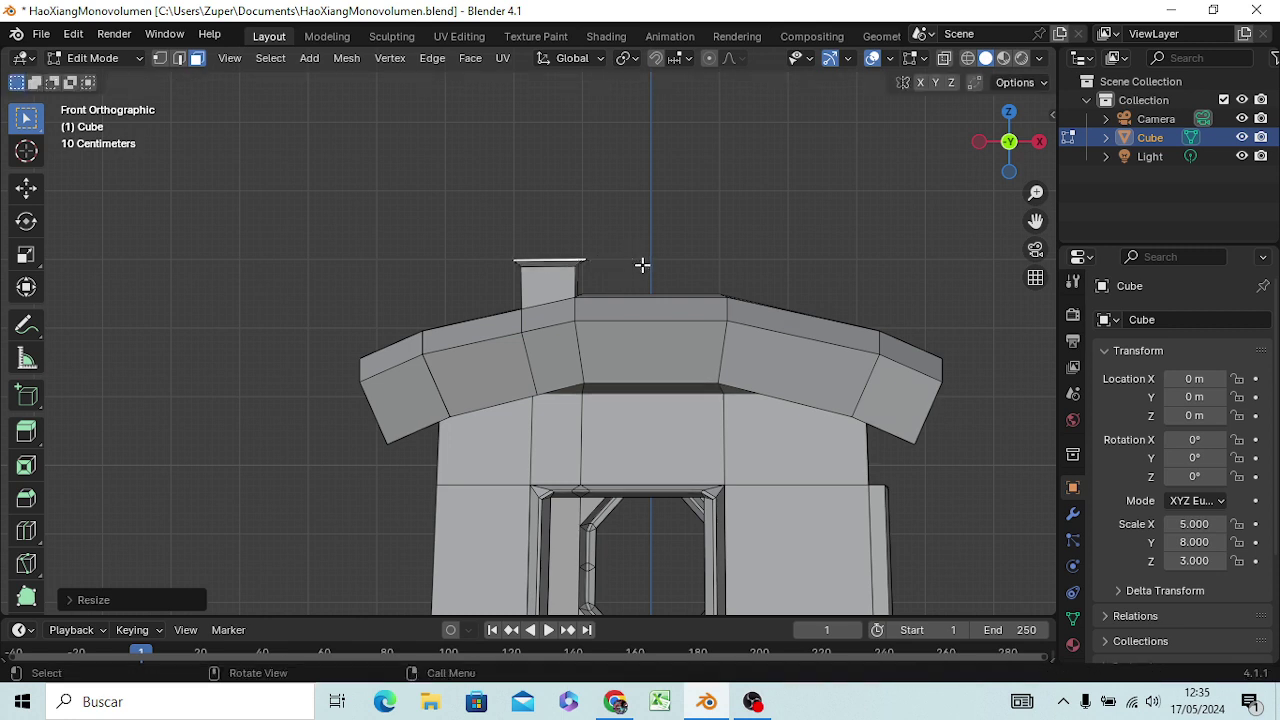
key("e")
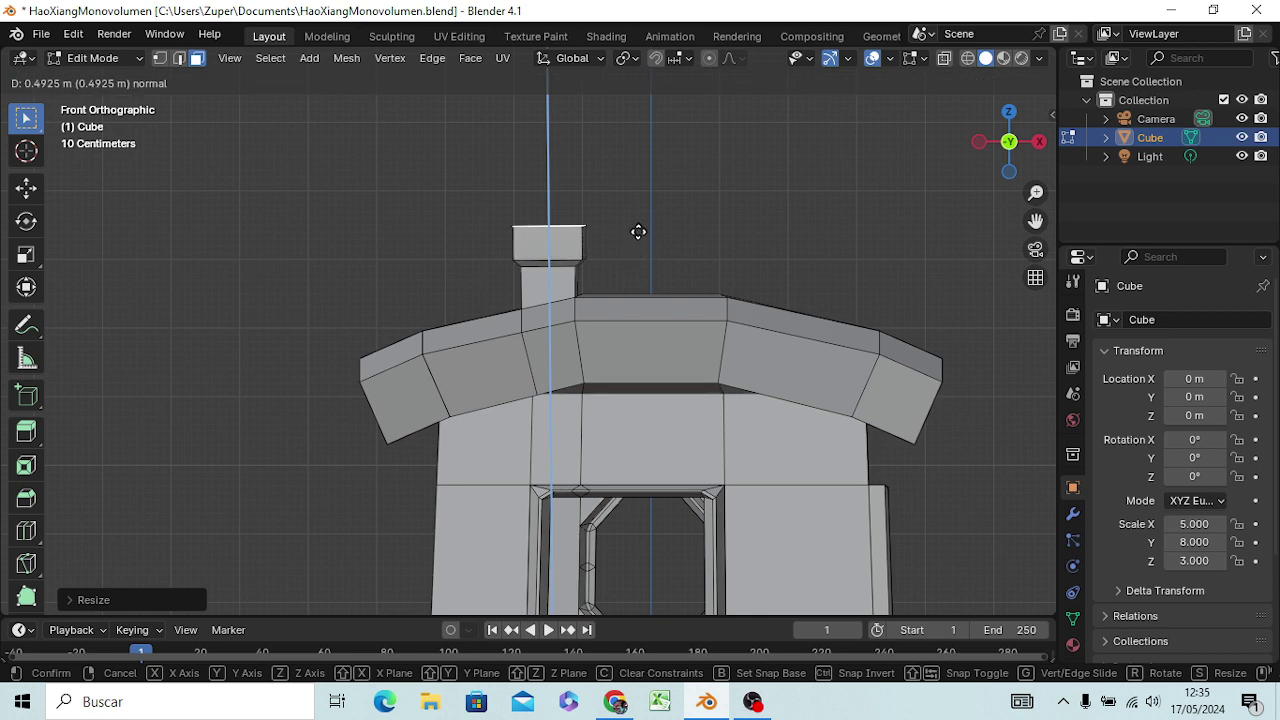
left_click(638, 240)
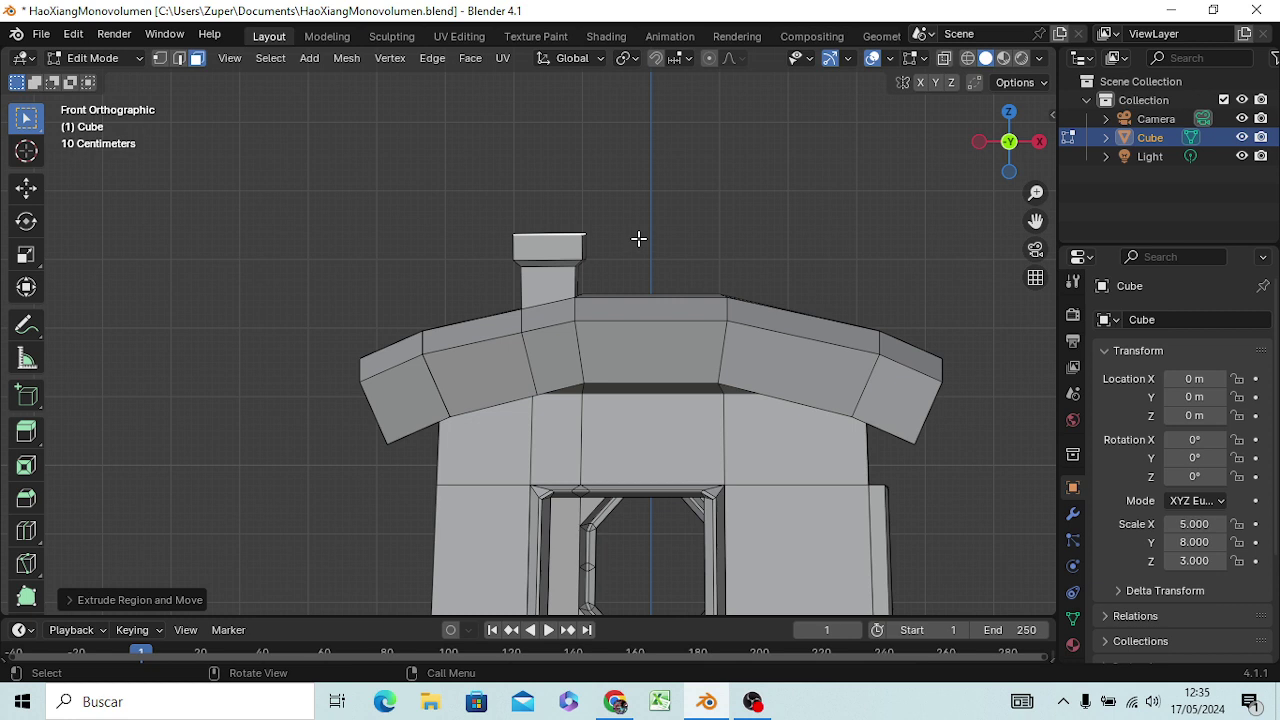
key("e")
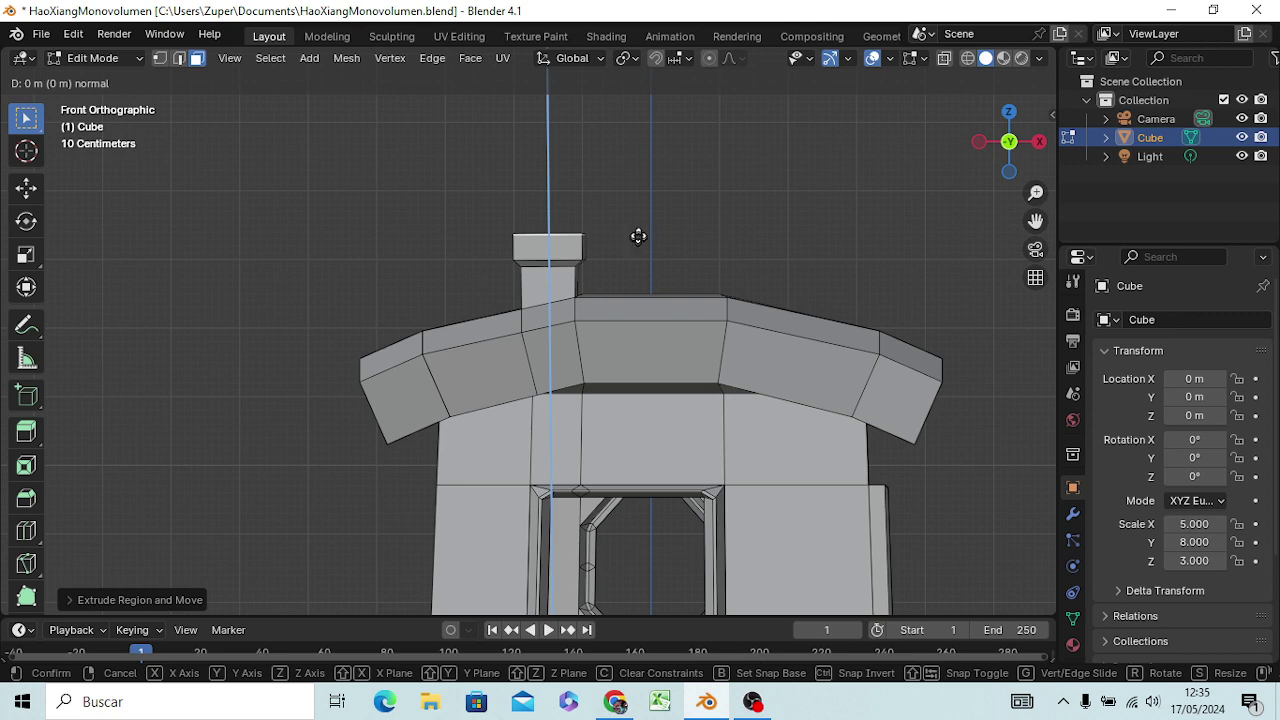
left_click(638, 229)
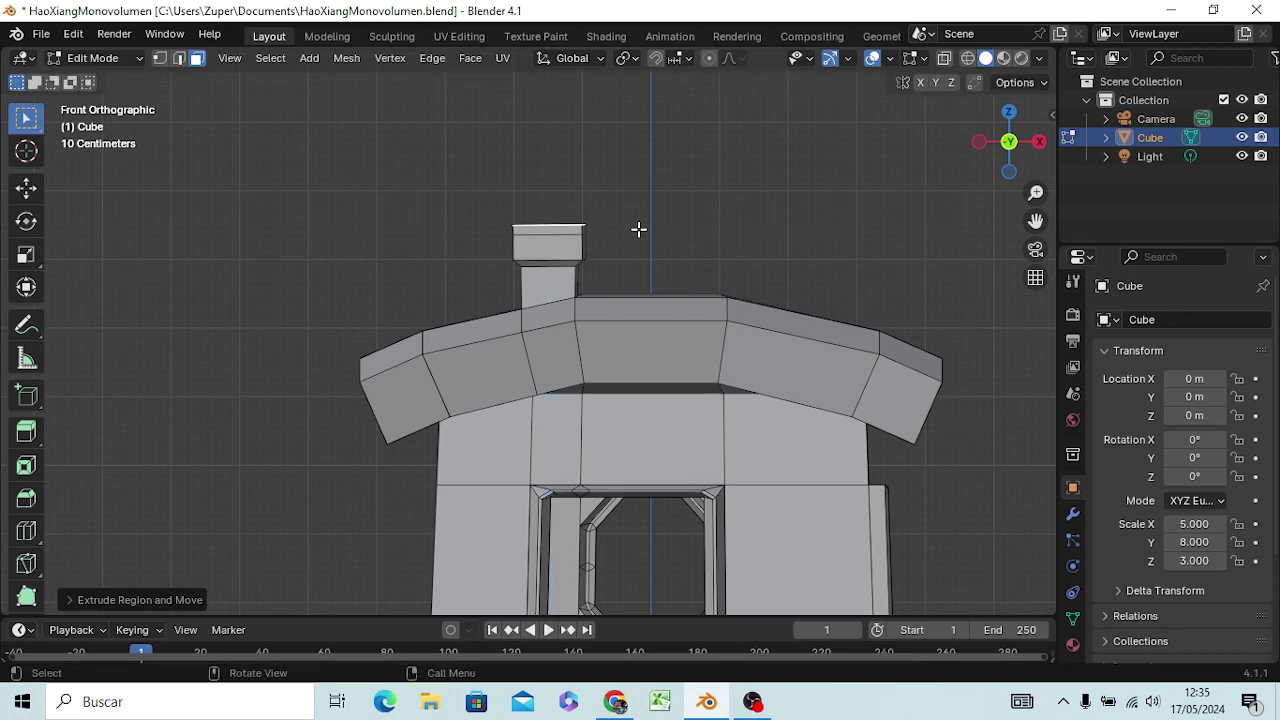
- Shrink the chimney's top face and extrude it up into a narrower step
mouse_move(638, 229)
middle_mouse_down()
mouse_move(660, 320)
mouse_move(637, 354)
middle_mouse_up()
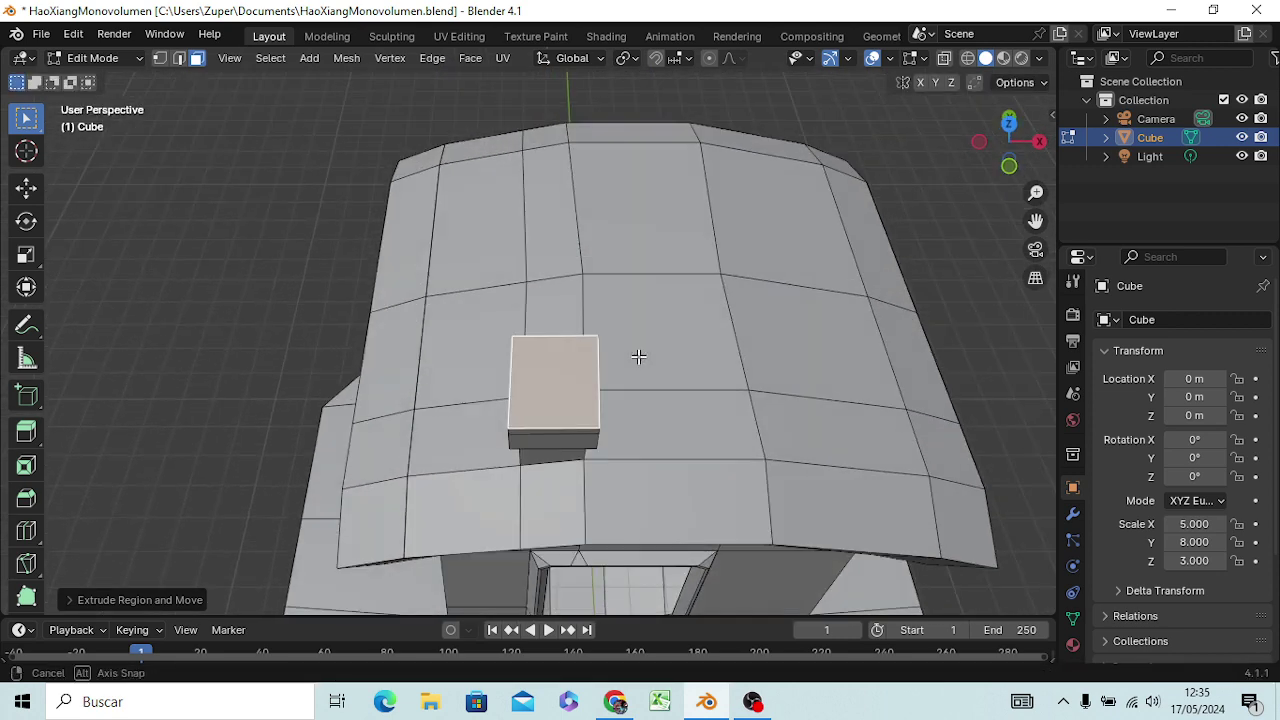
key("s")
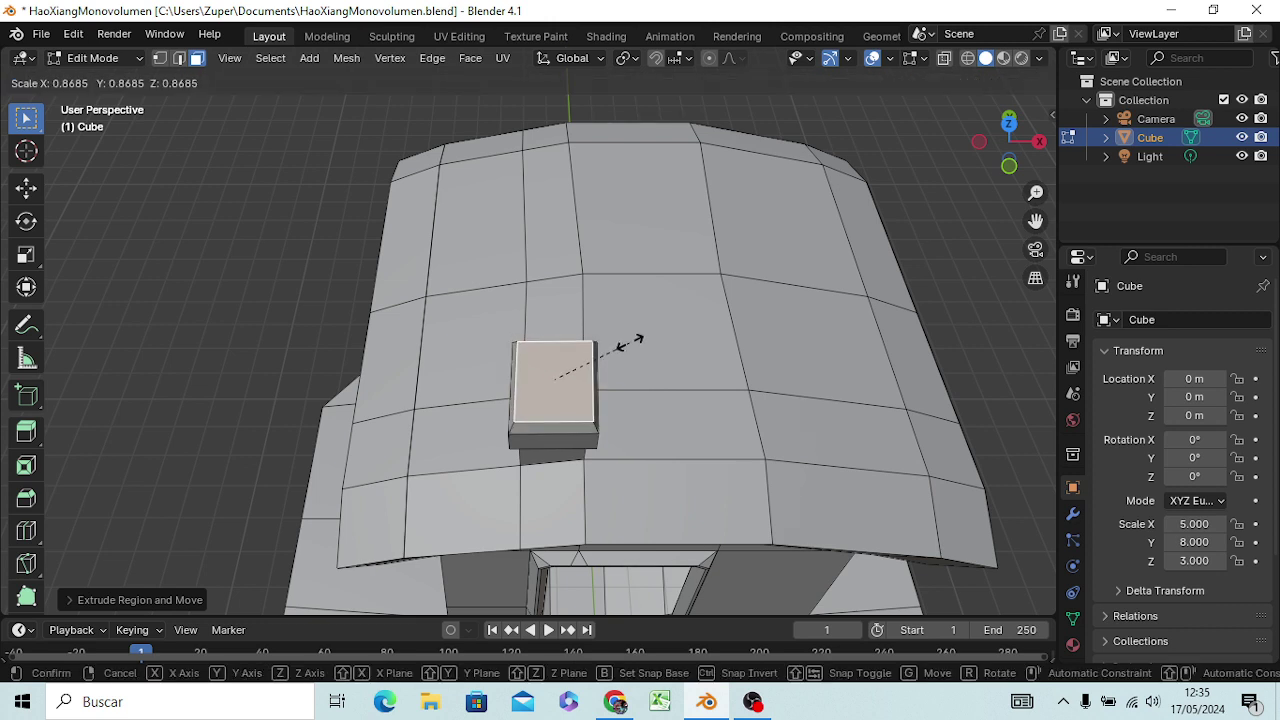
left_click(629, 343)
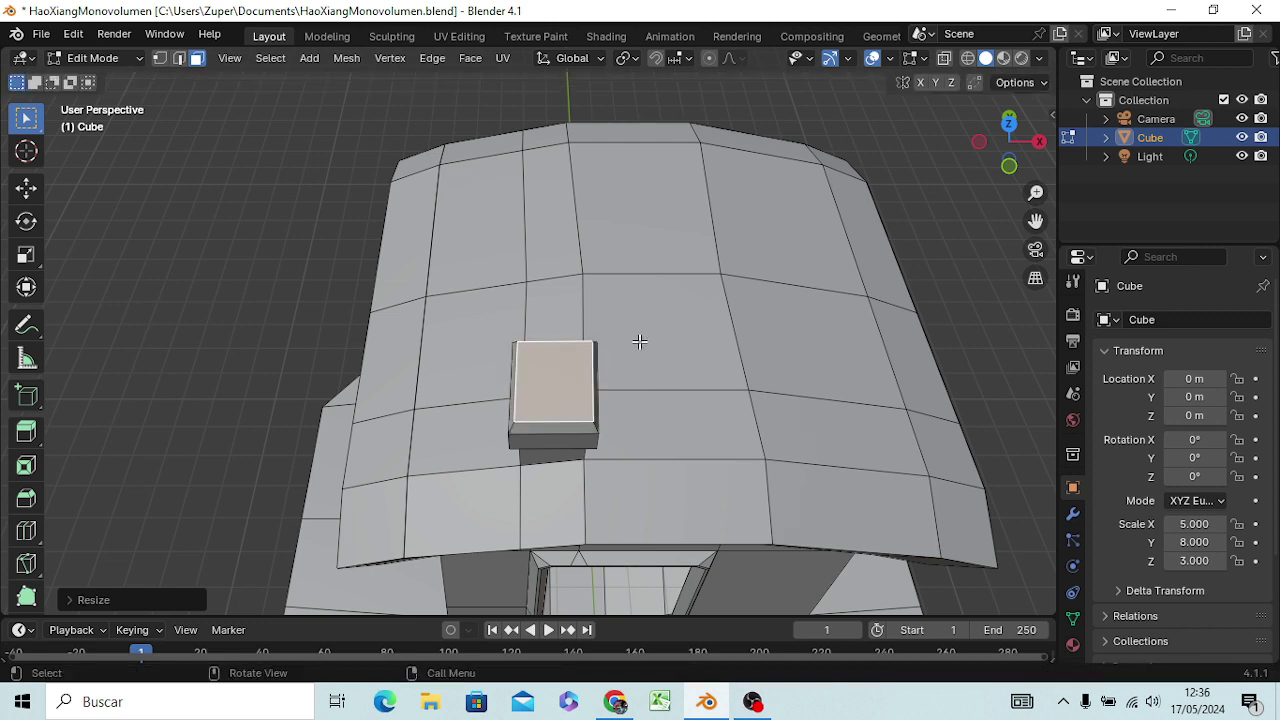
key("e")
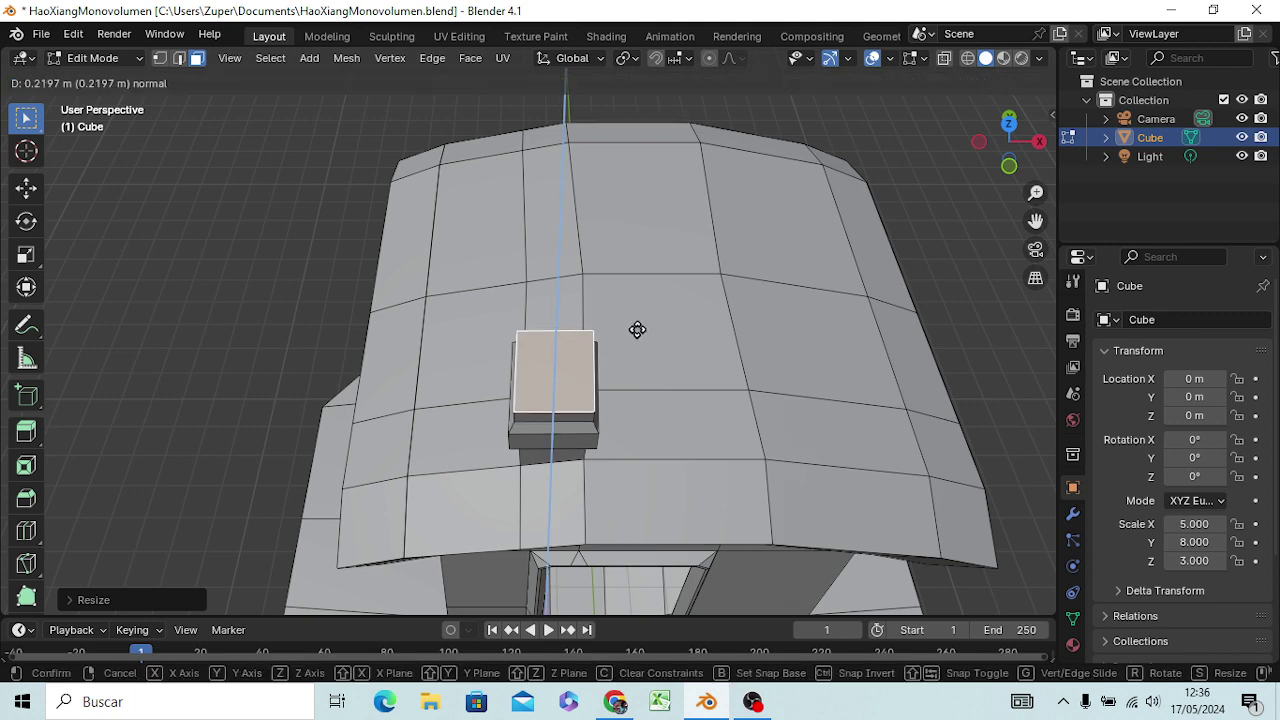
left_click(637, 329)
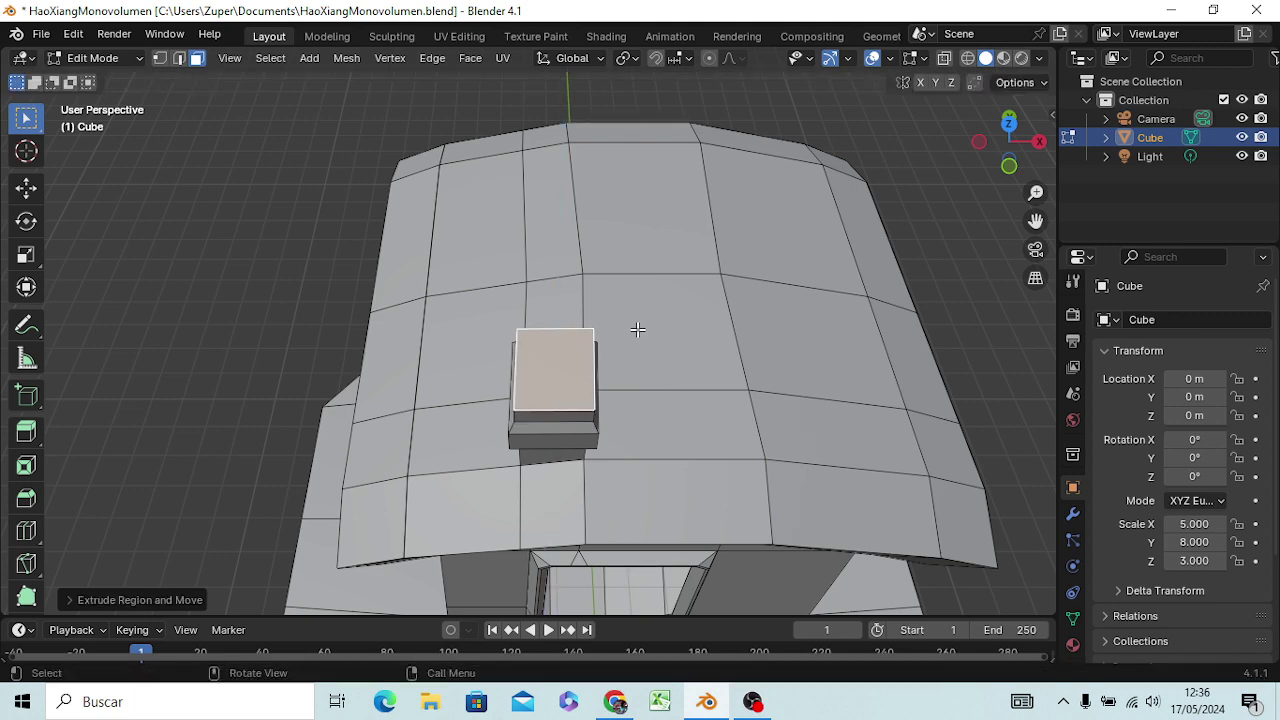
middle_click_drag(637, 329, 579, 238)
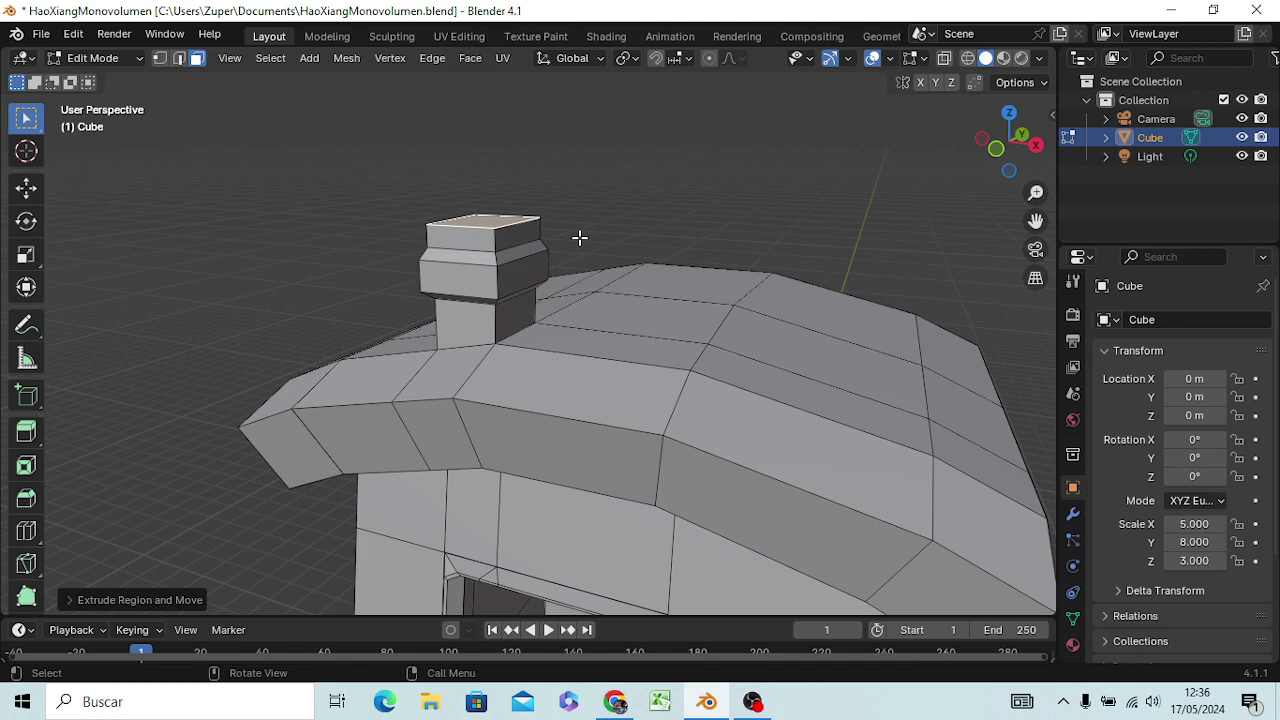
- Extrude the top face in place and scale the new face wider
key("e")
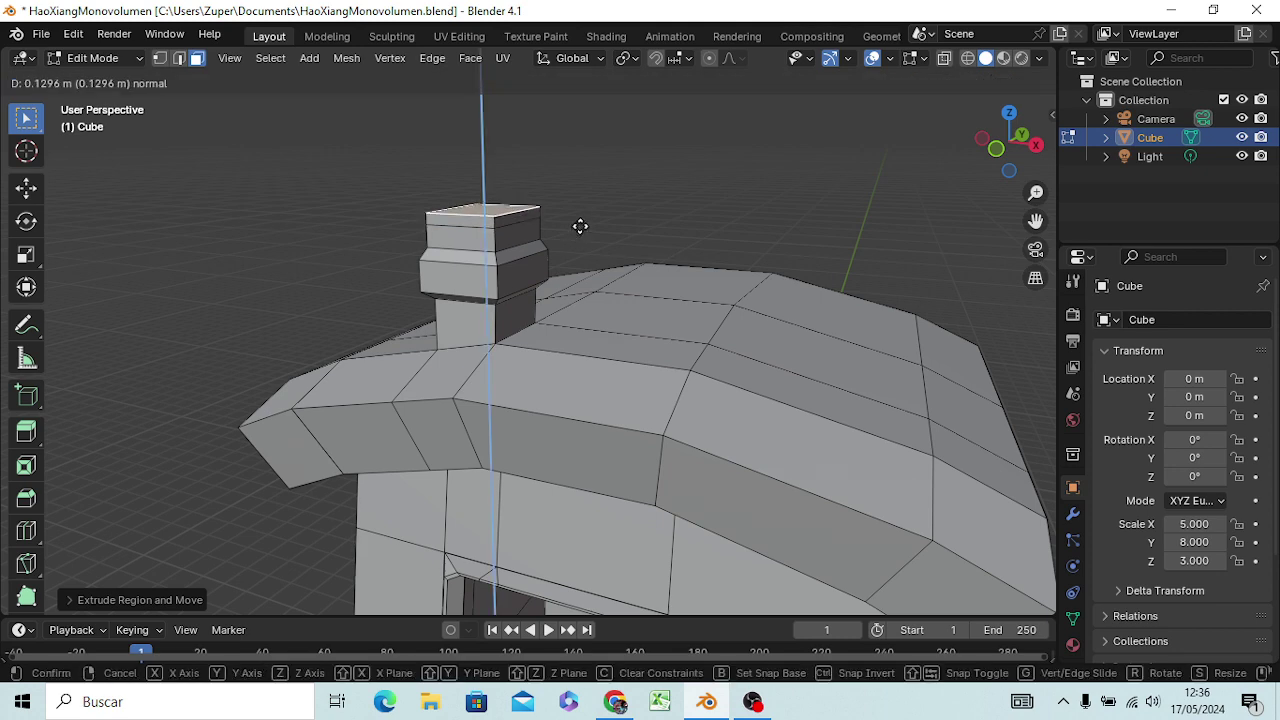
right_click(579, 237)
middle_click_drag(586, 262, 651, 326)
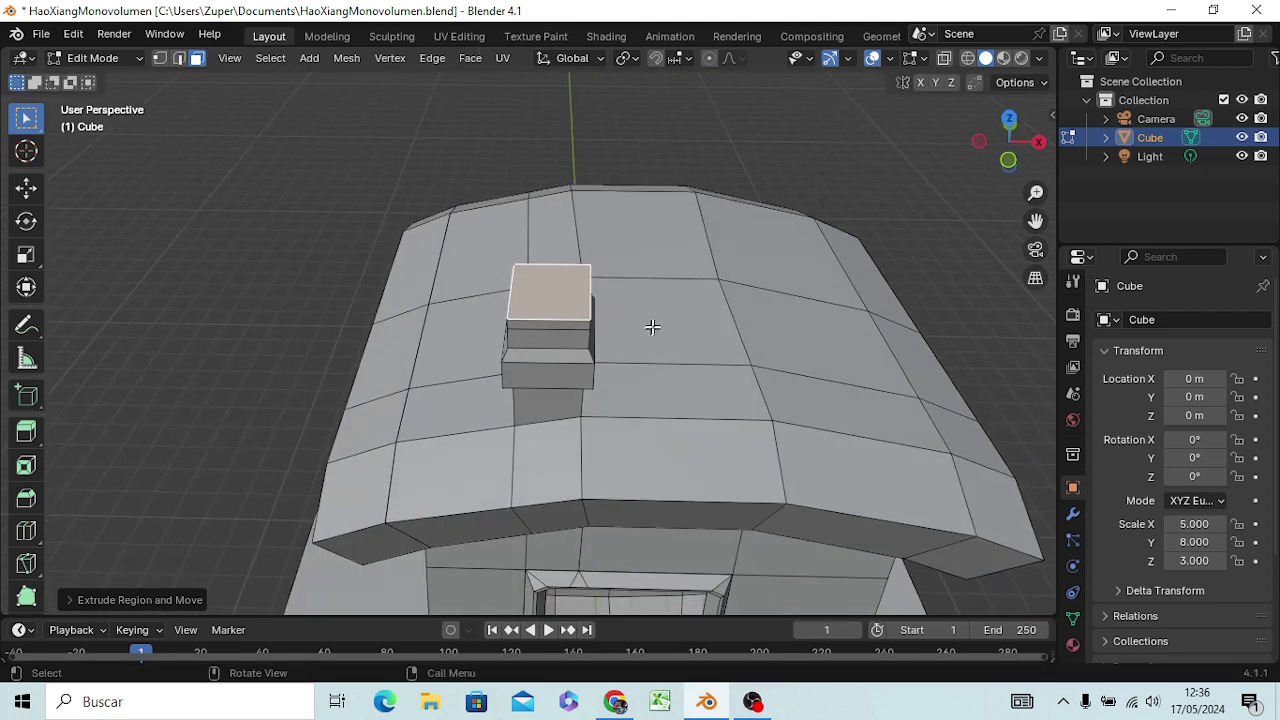
key("s")
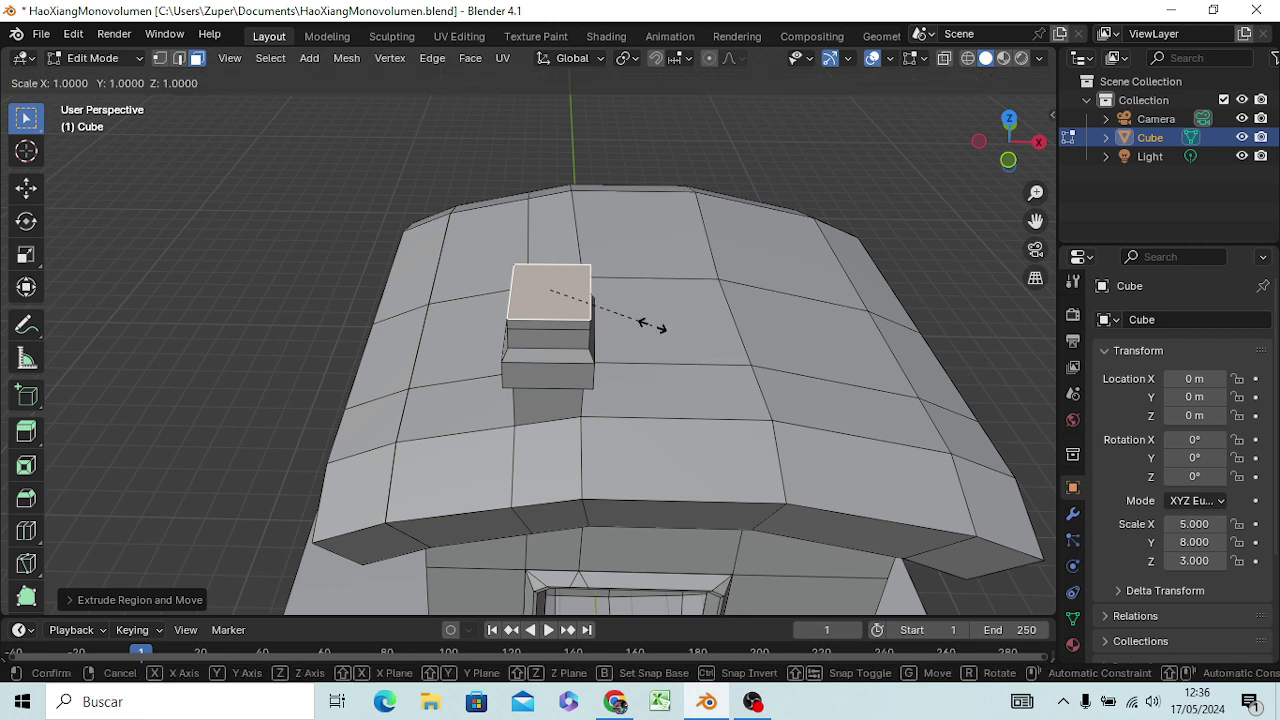
left_click(668, 333)
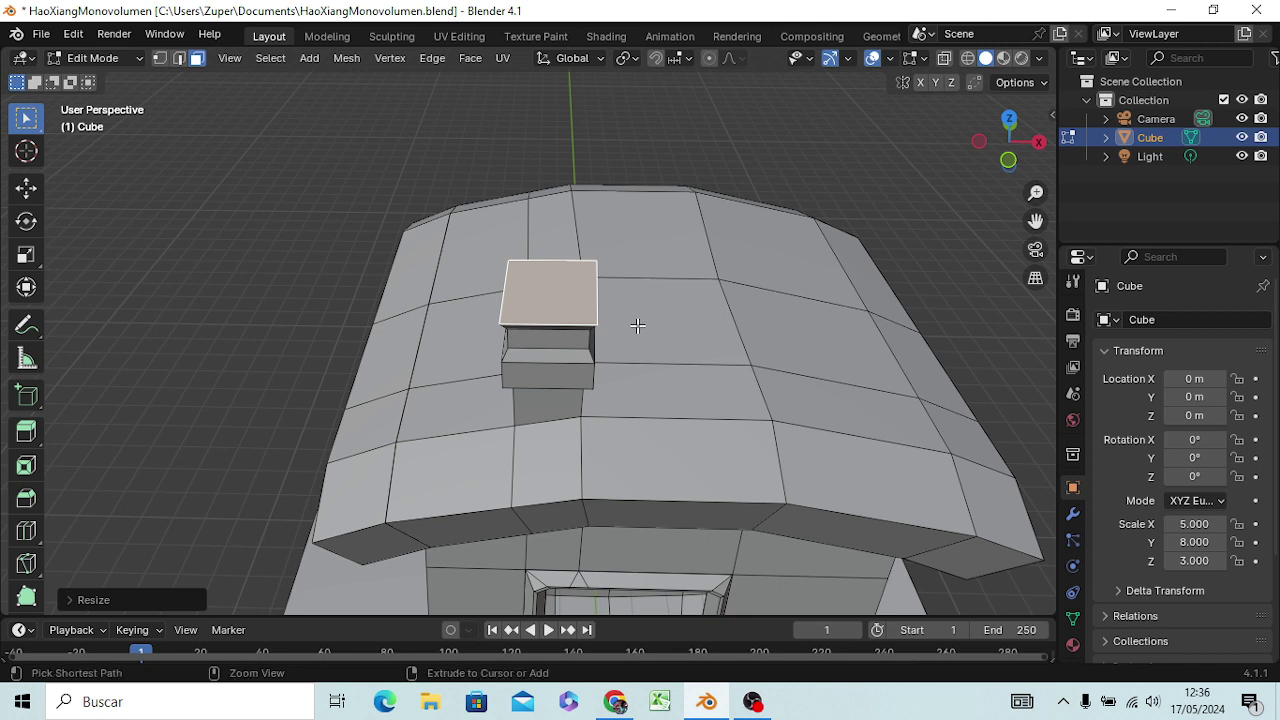
key("ctrl+b")
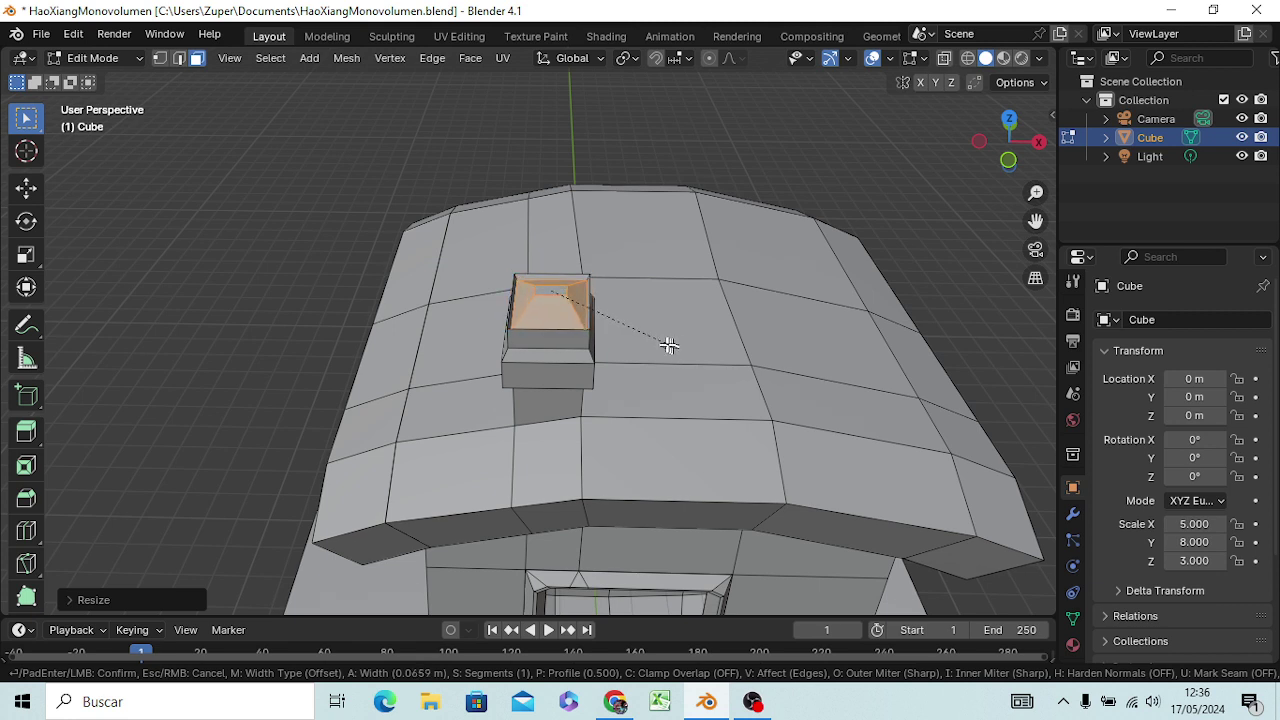
- Bevel the chimney top face's edges about 0.0277 m with 4 segments
left_click(651, 334)
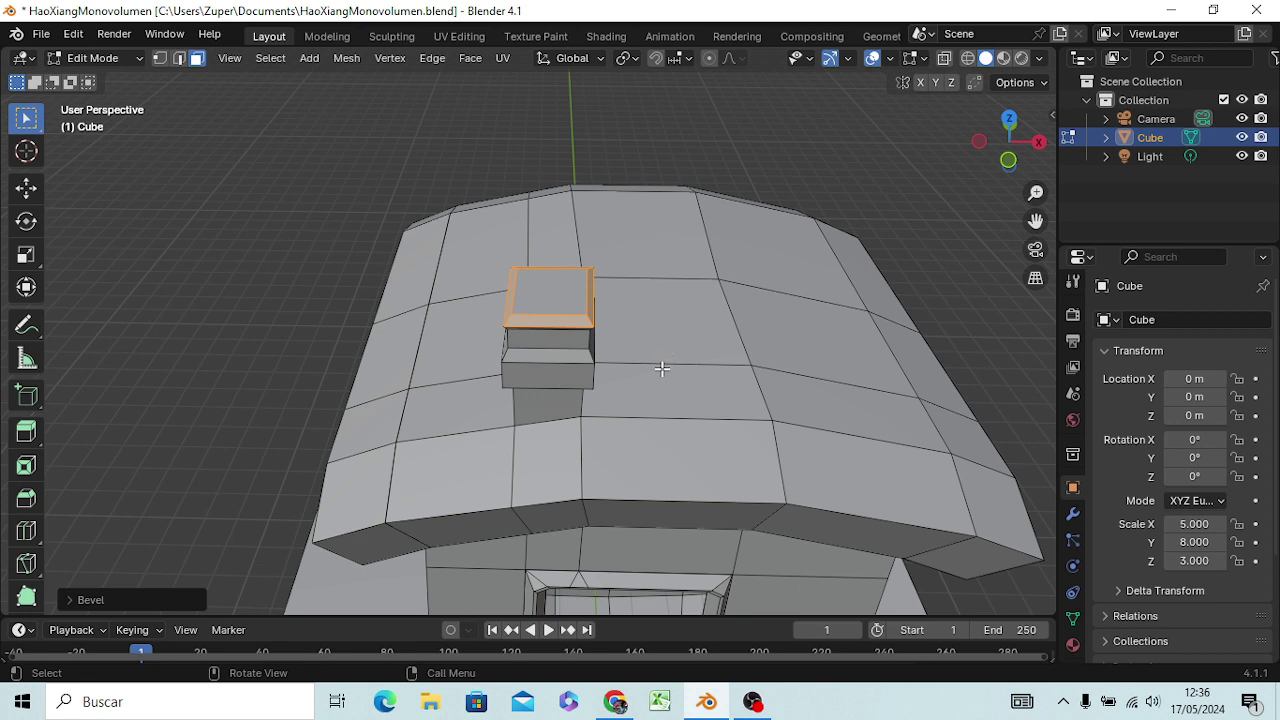
left_click(586, 320, "ctrl")
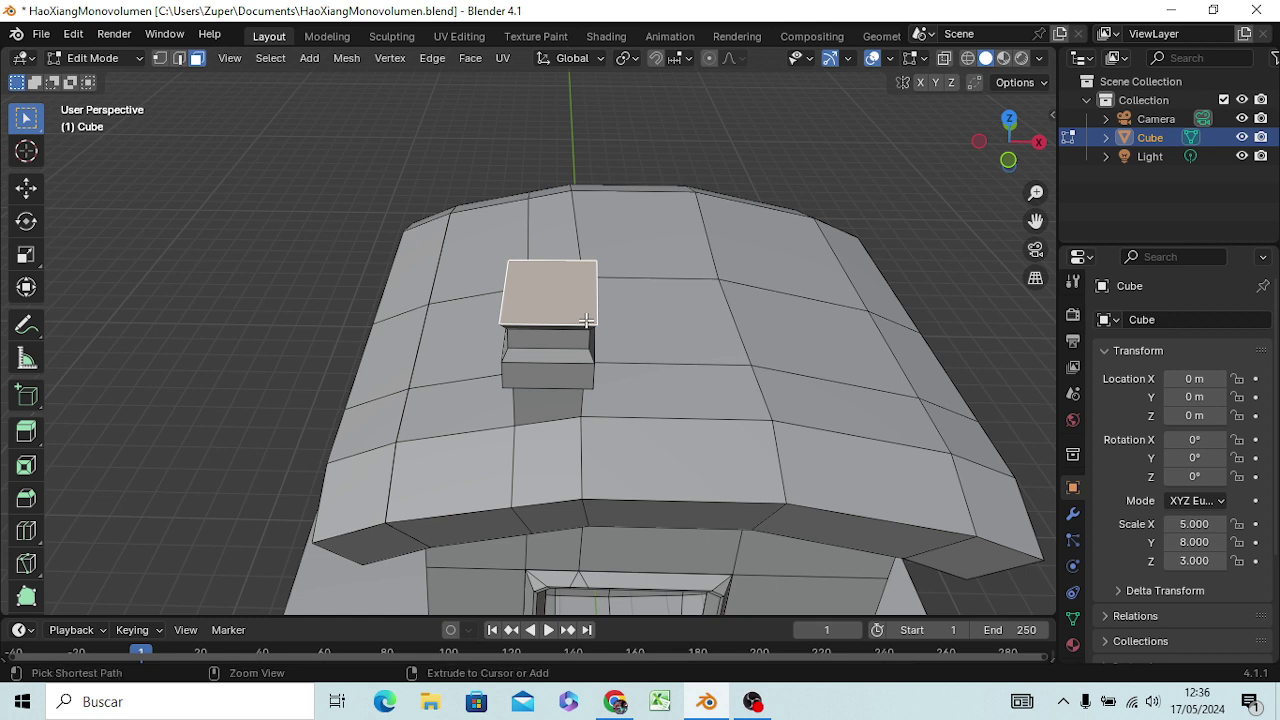
key("ctrl+b")
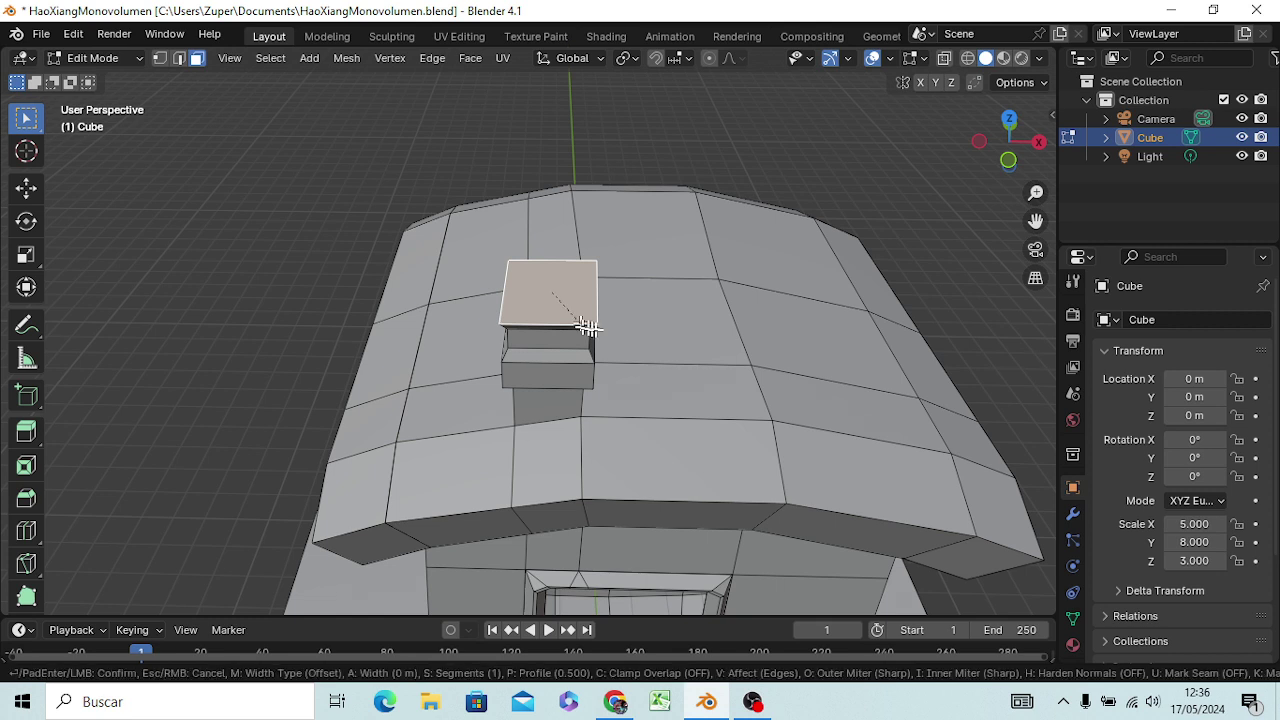
scroll(603, 329, "up", 1)
scroll(603, 329, "up", 1)
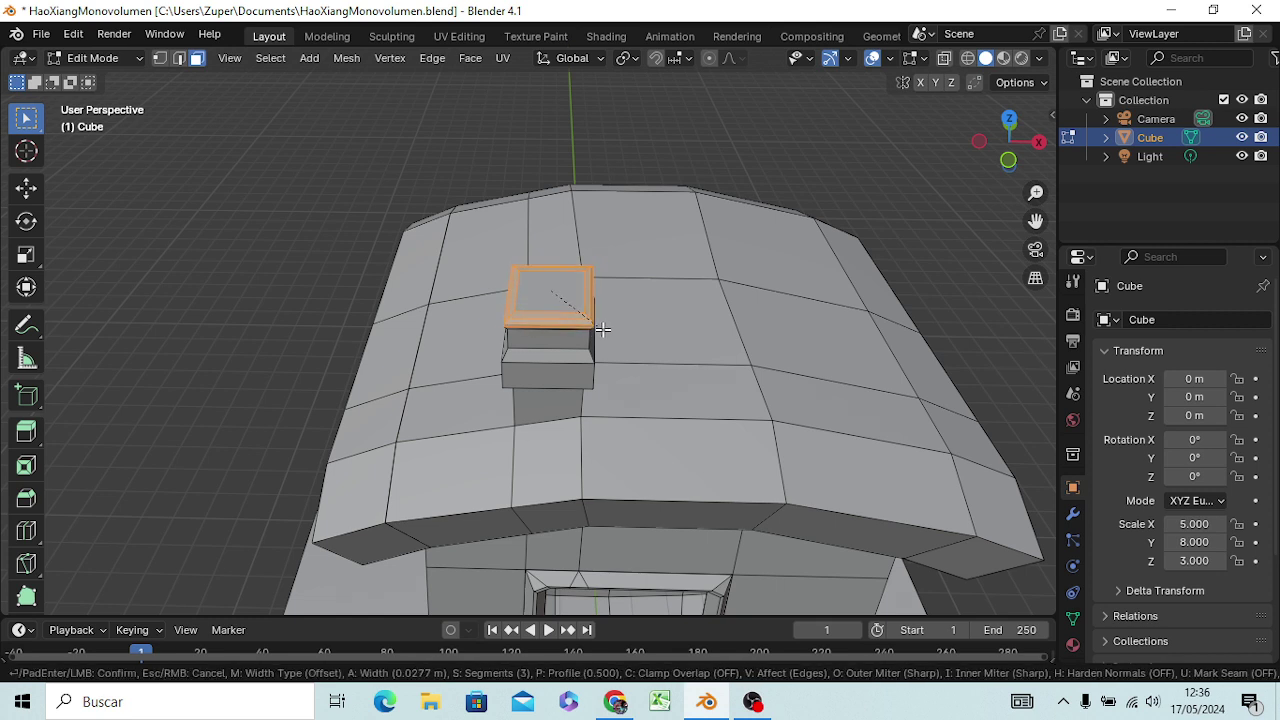
scroll(603, 329, "up", 1)
left_click(603, 329)
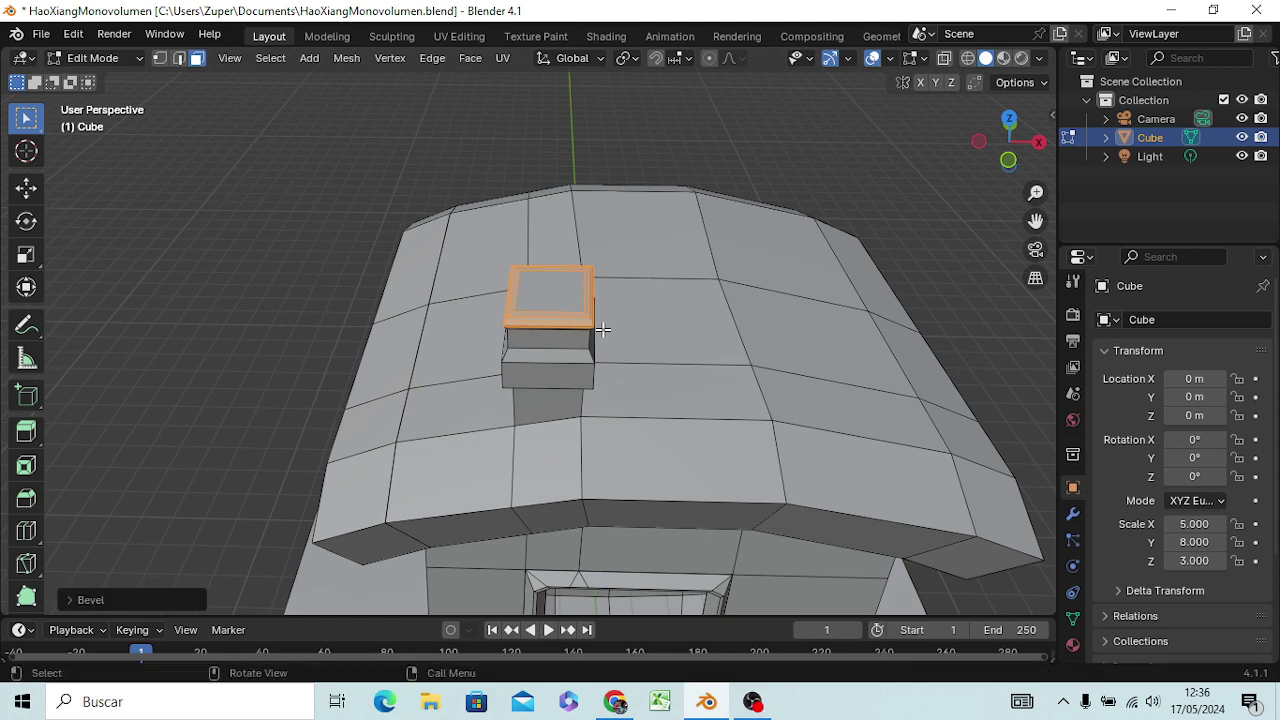
mouse_move(603, 330)
middle_mouse_down()
mouse_move(557, 300)
mouse_move(509, 306)
middle_mouse_up()
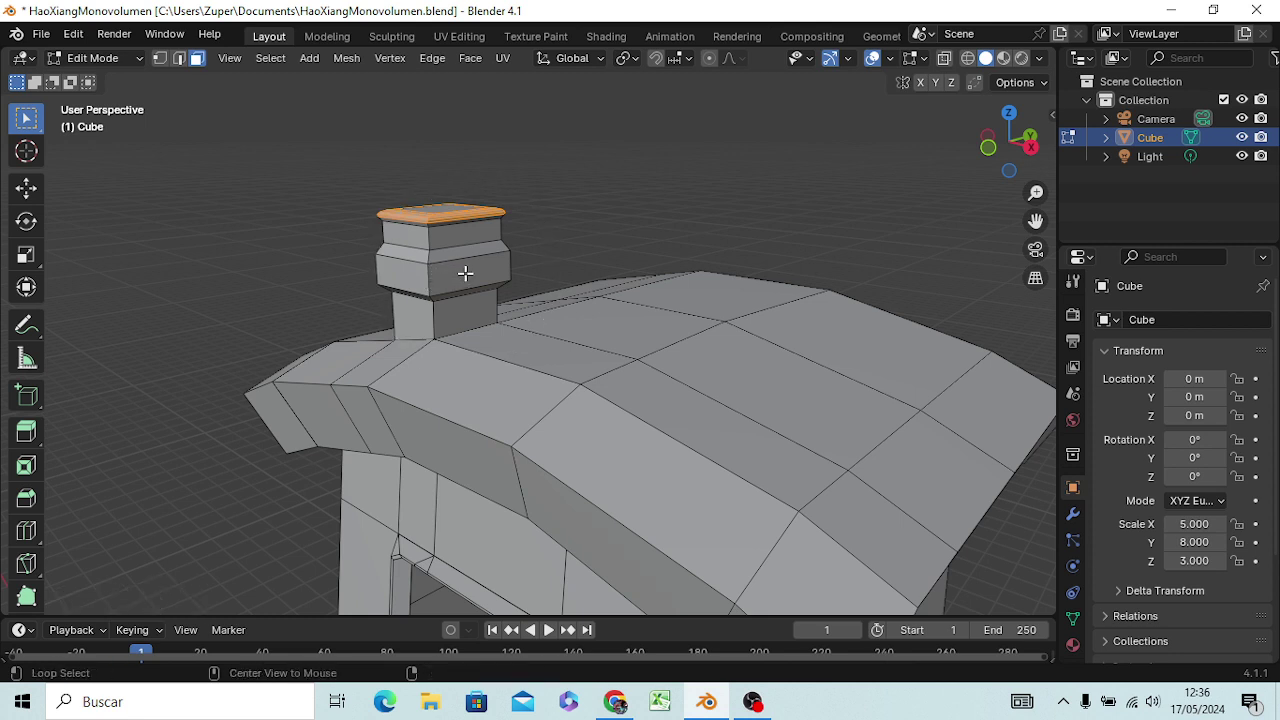
- Select the middle-band face loop and bevel its edges about 0.0178 m with 4 segments
left_click(463, 270)
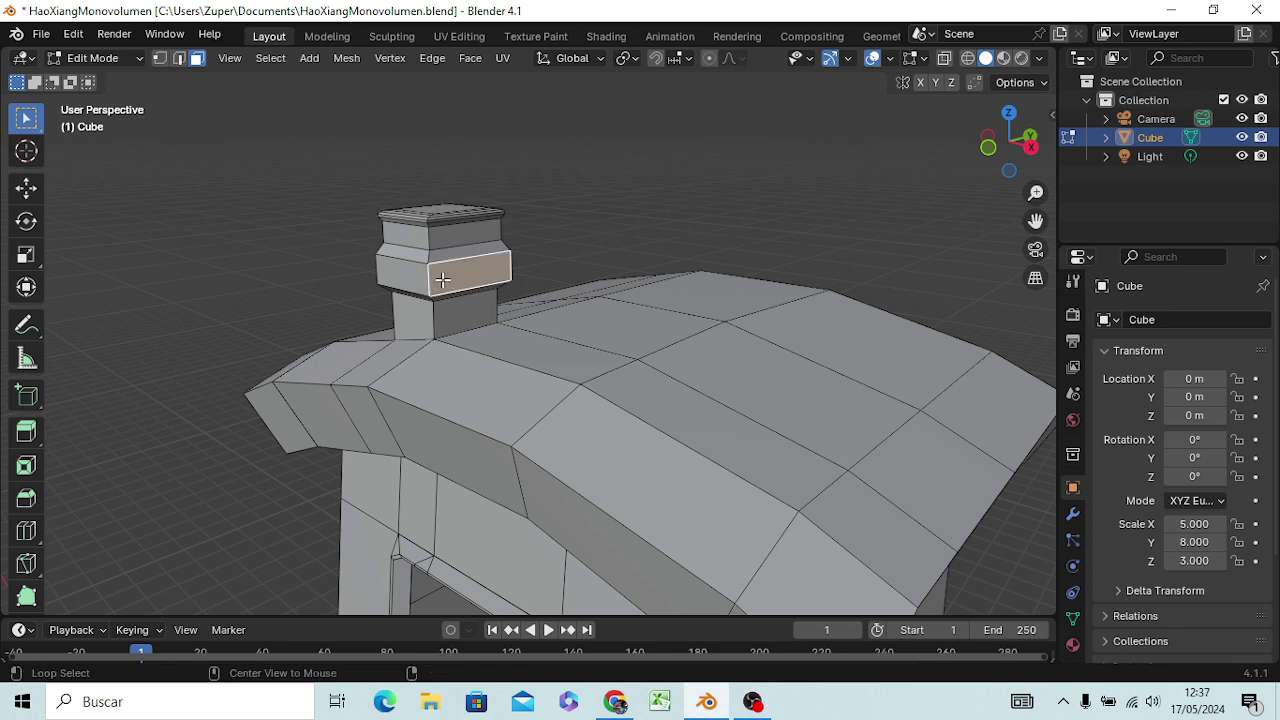
left_click(450, 280, "alt")
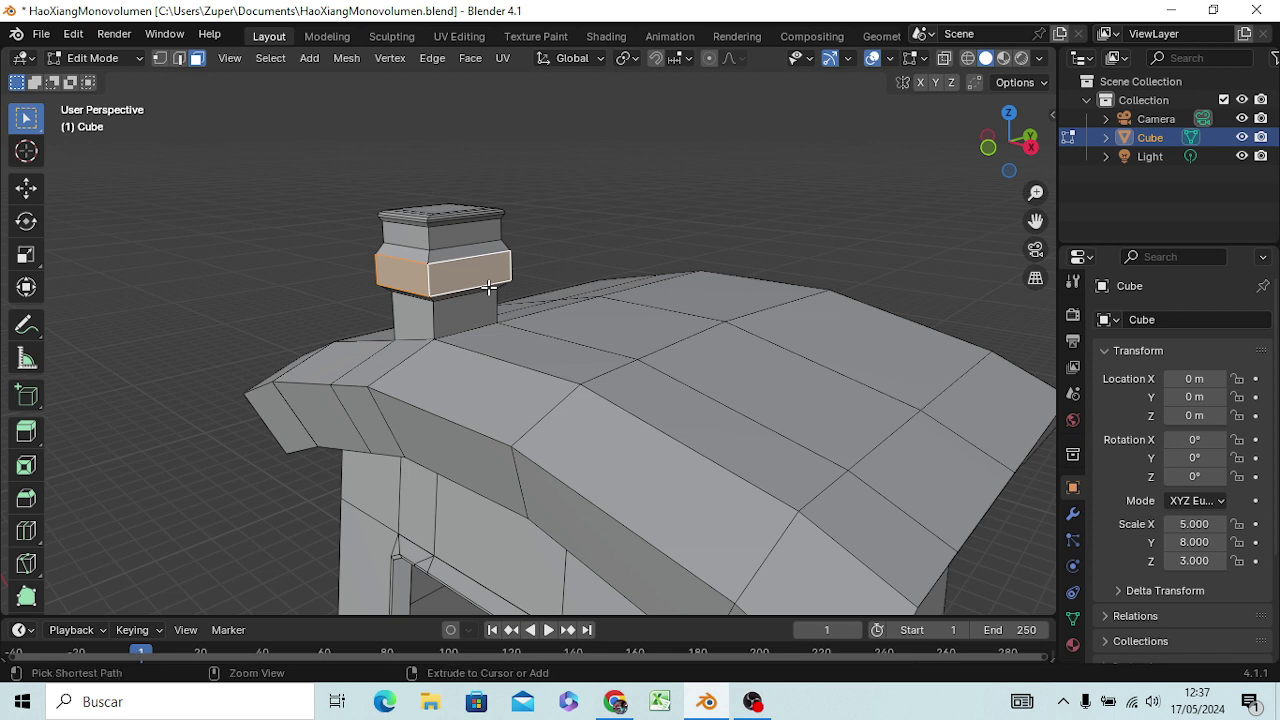
key("ctrl+b")
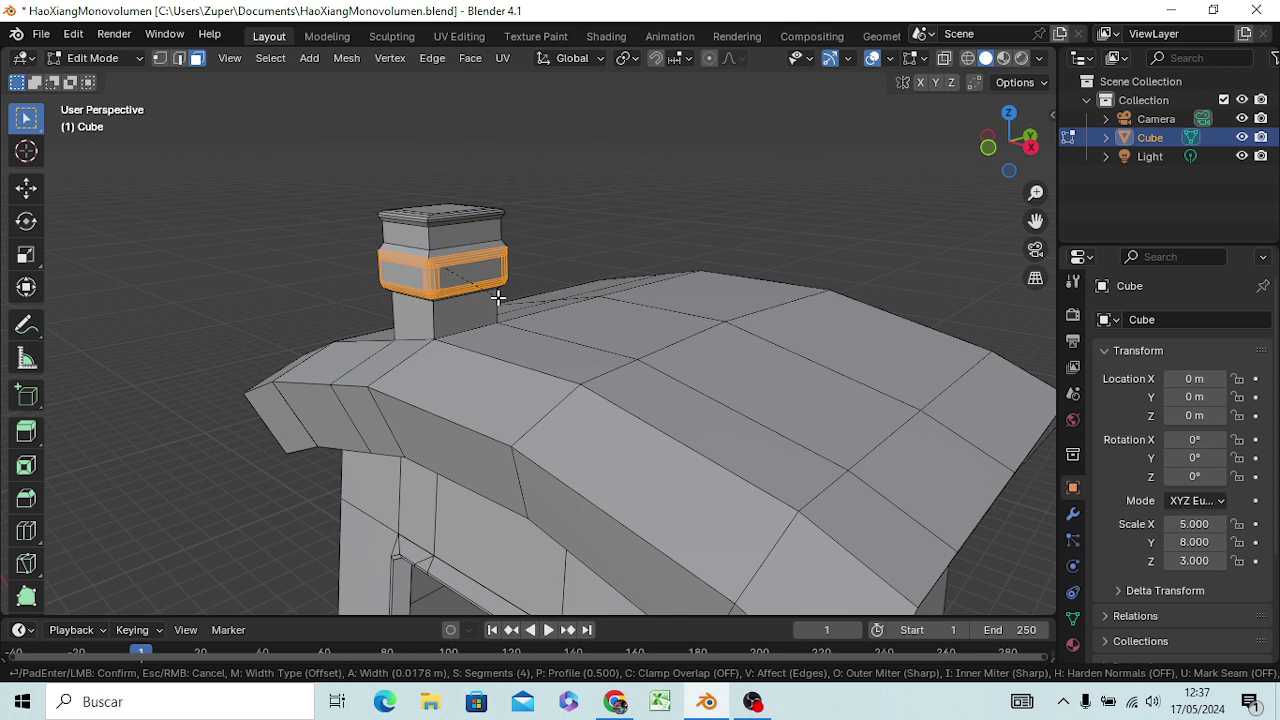
left_click(498, 297)
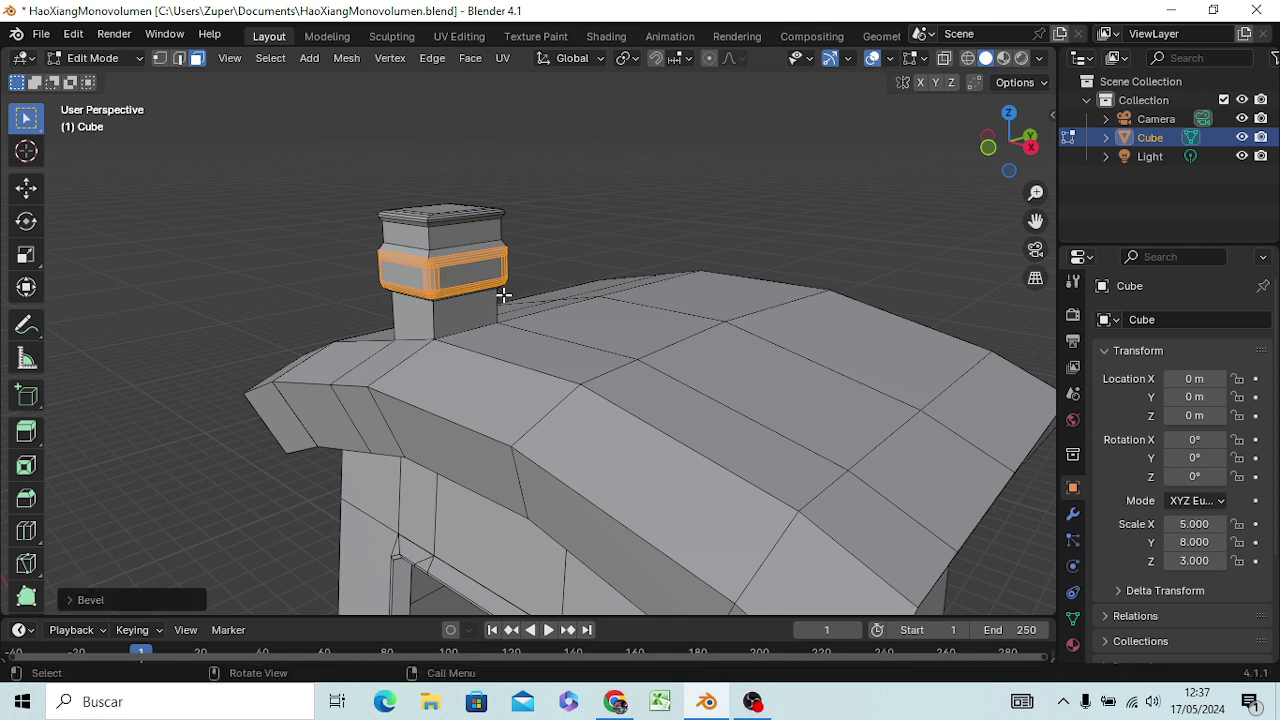
- Clear the band selection and select the chimney's top face
left_click(540, 229)
mouse_move(523, 234)
middle_mouse_down()
mouse_move(588, 334)
mouse_move(608, 311)
middle_mouse_up()
left_click(545, 318)
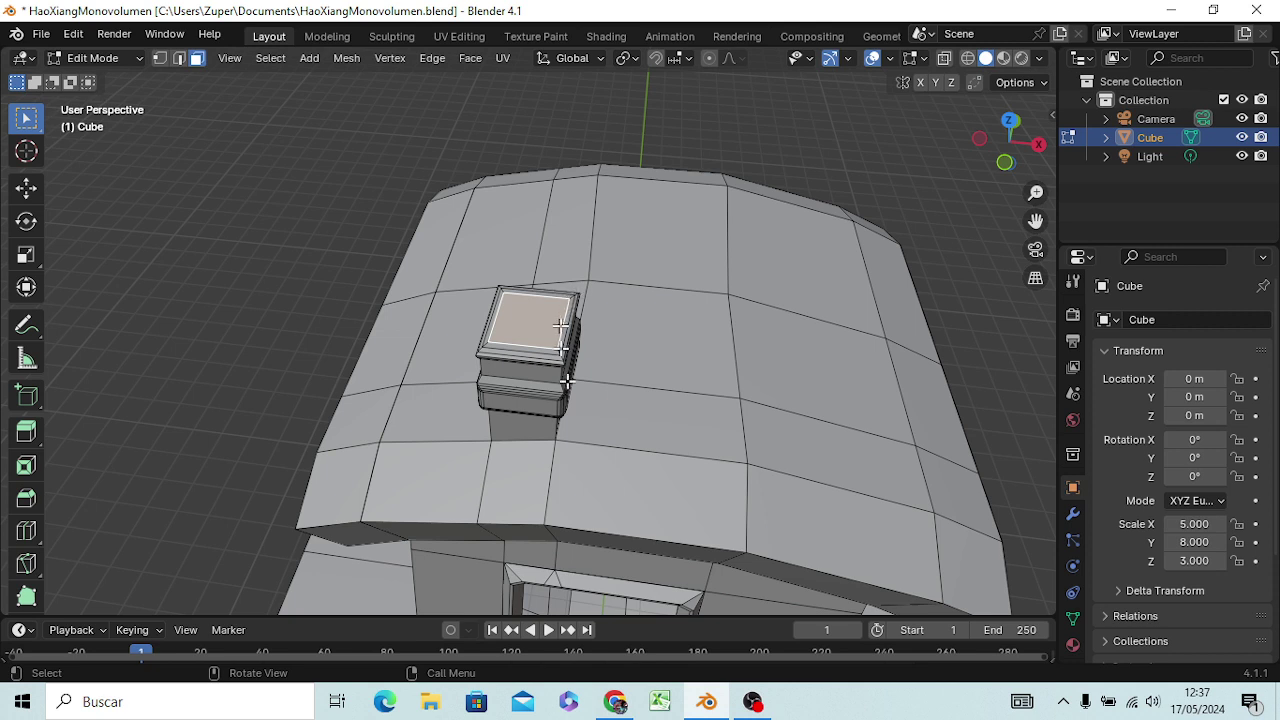
- Extrude the chimney's top face upward into a taller plain square section
middle_click_drag(590, 390, 575, 306)
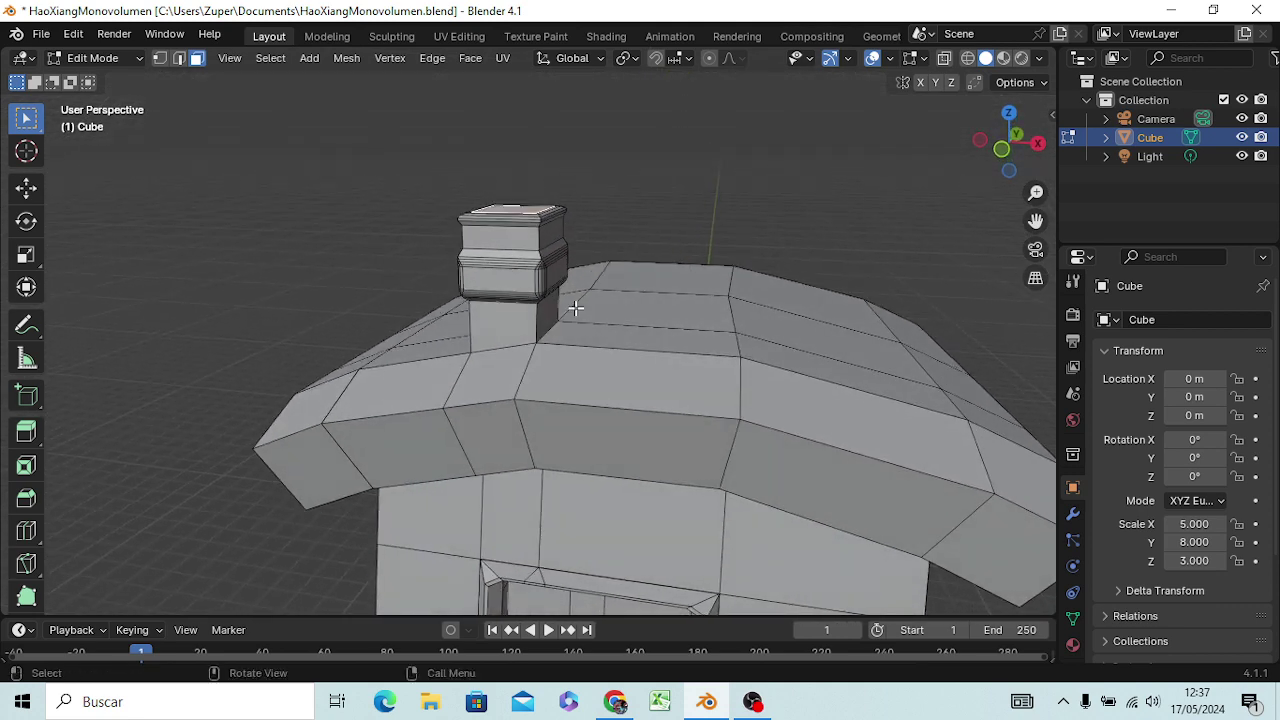
key("e")
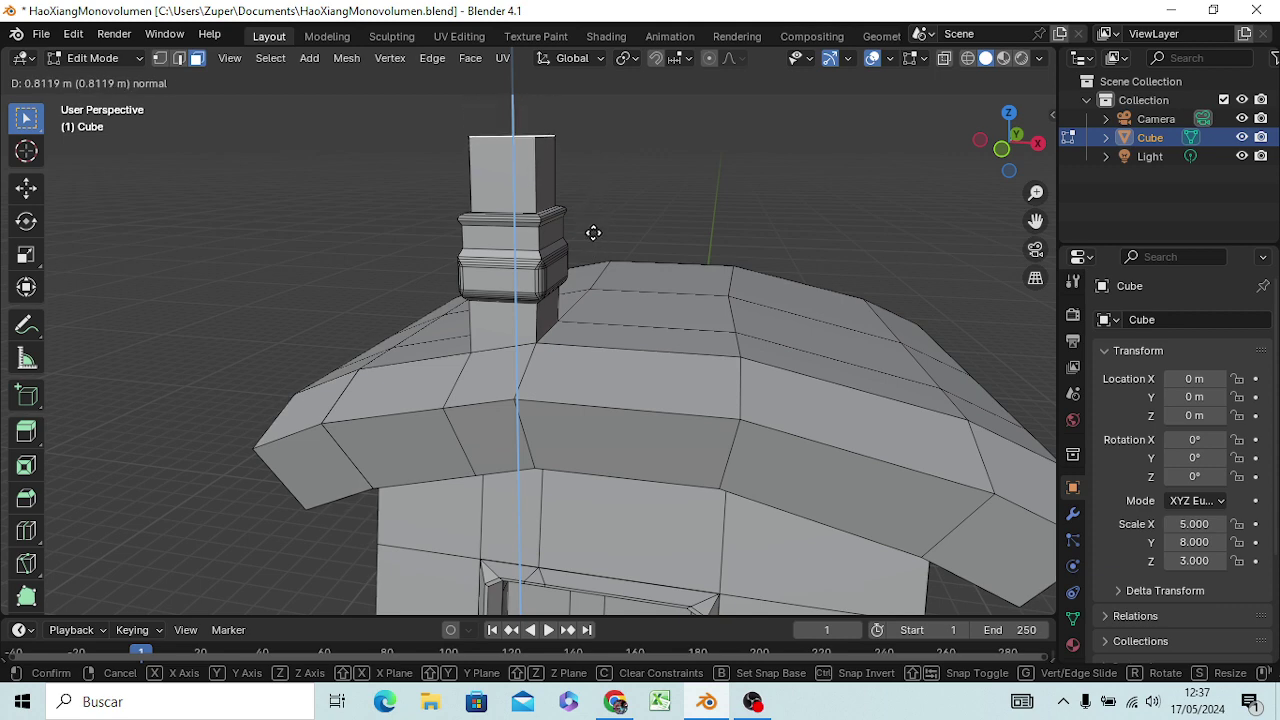
left_click(593, 232)
- Add a zero-height extrusion on the chimney top, cancel a further one, and start scaling the face
mouse_move(594, 234)
middle_mouse_down()
mouse_move(606, 266)
mouse_move(580, 316)
middle_mouse_up()
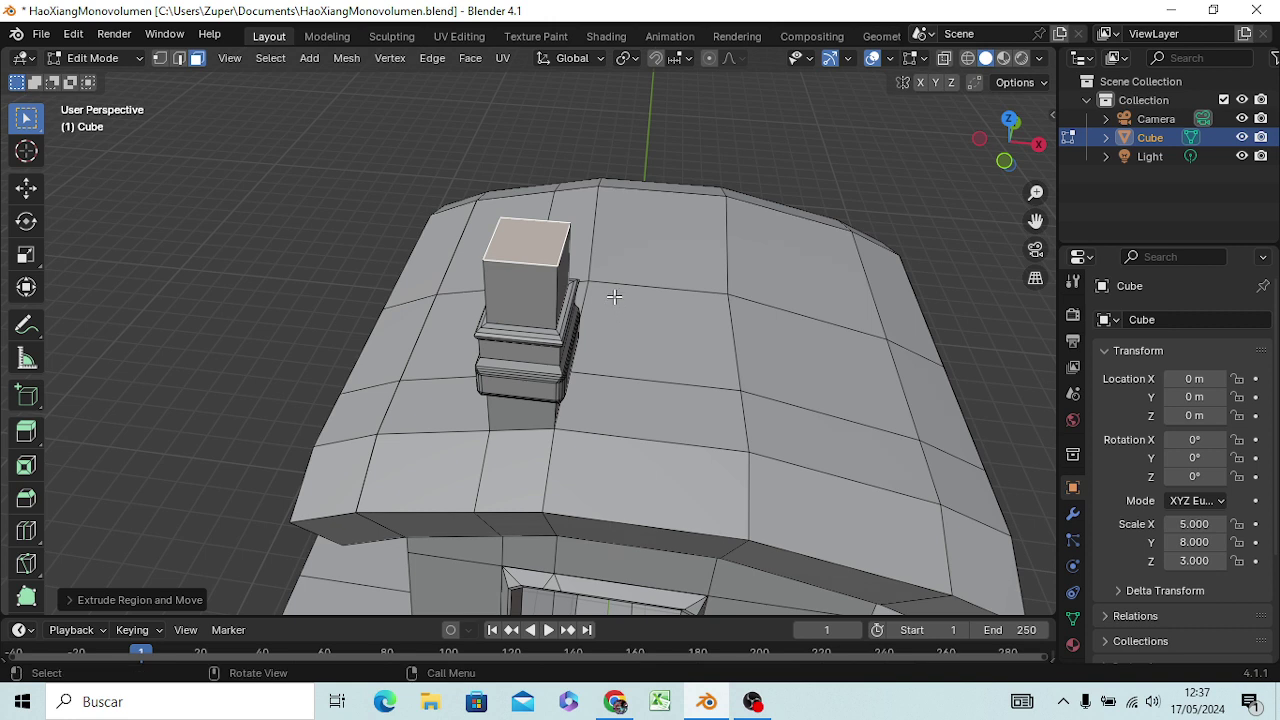
key("e")
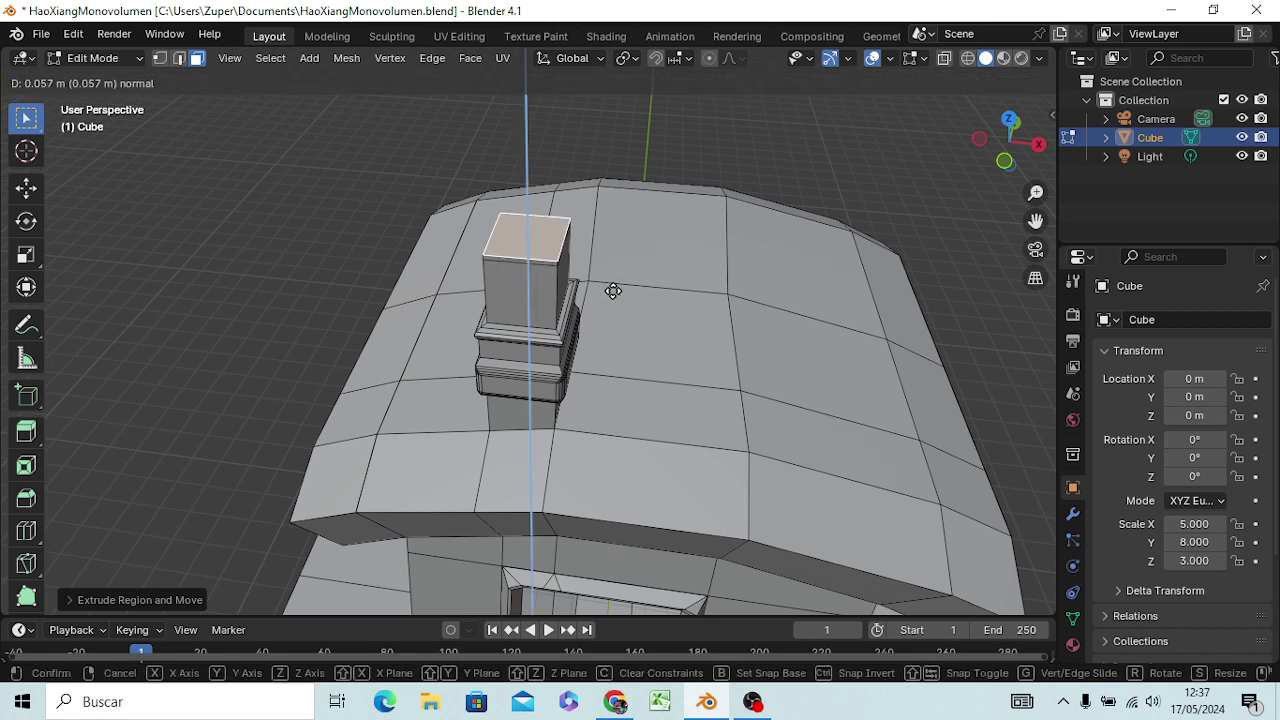
key("0")
key("Return")
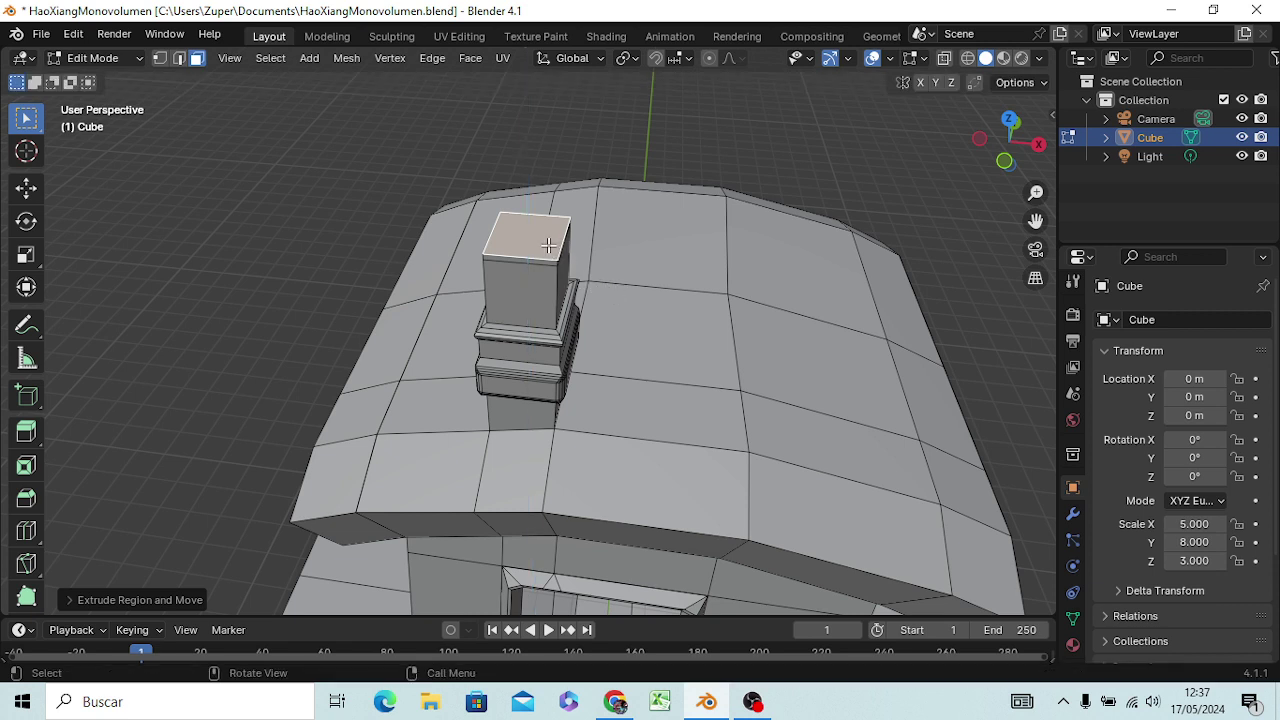
key("e")
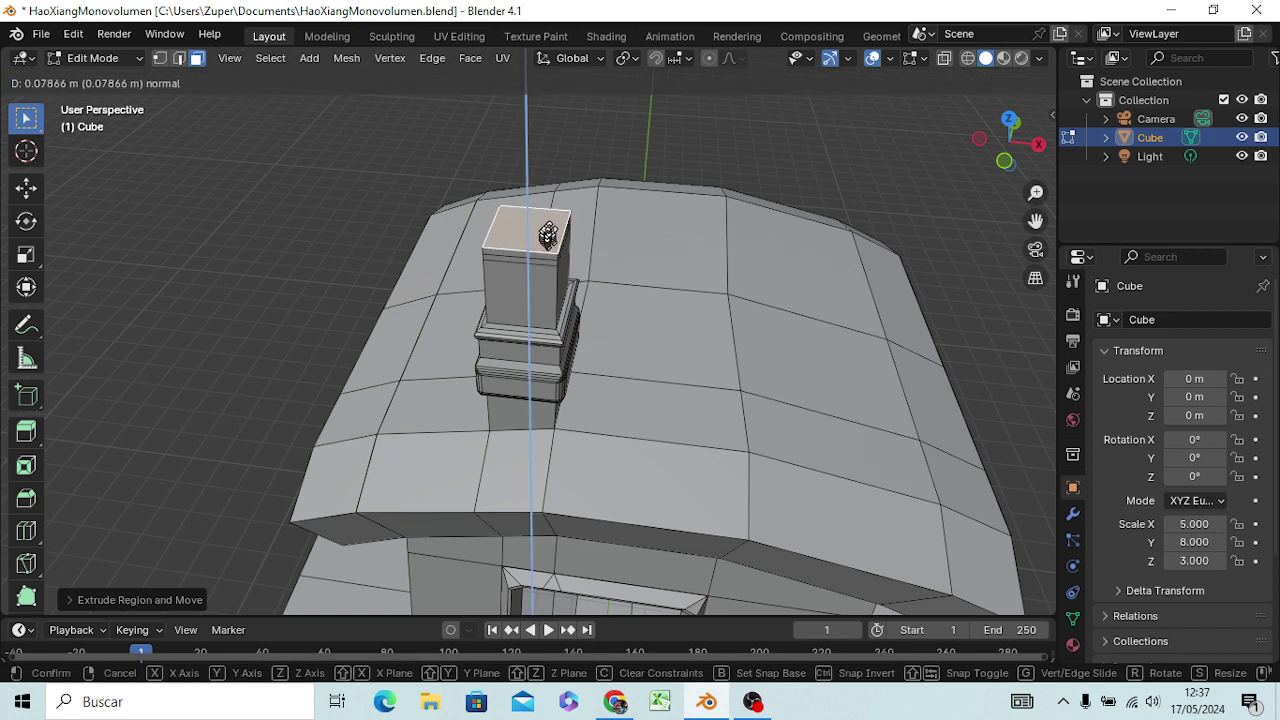
right_click(550, 238)
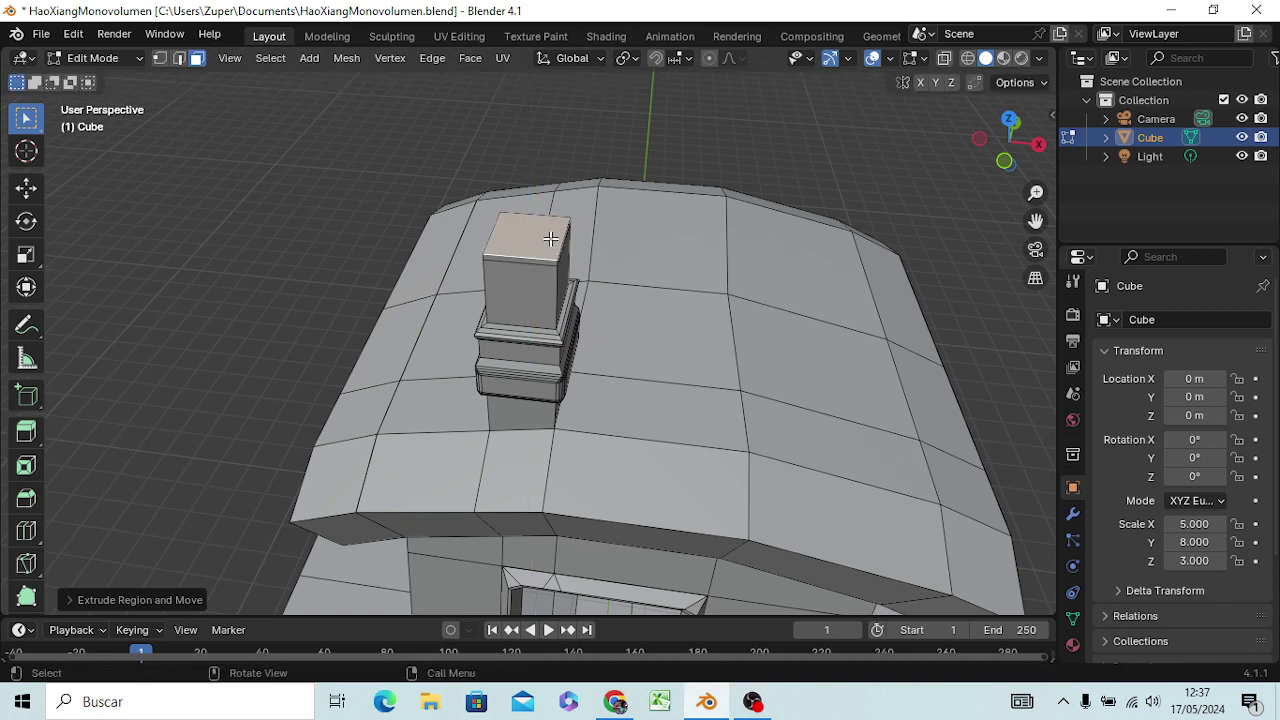
key("s")
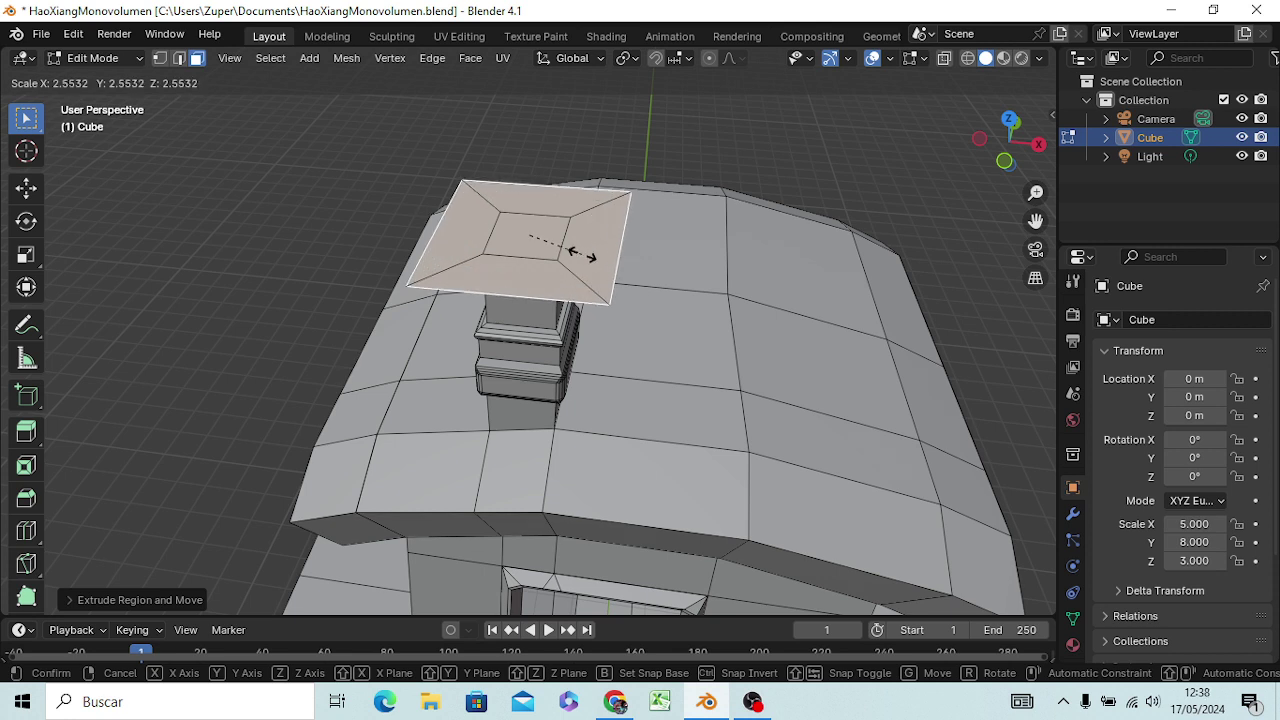
- Widen the chimney top into a flat plate and bevel an inset border ring around it
left_click(580, 253)
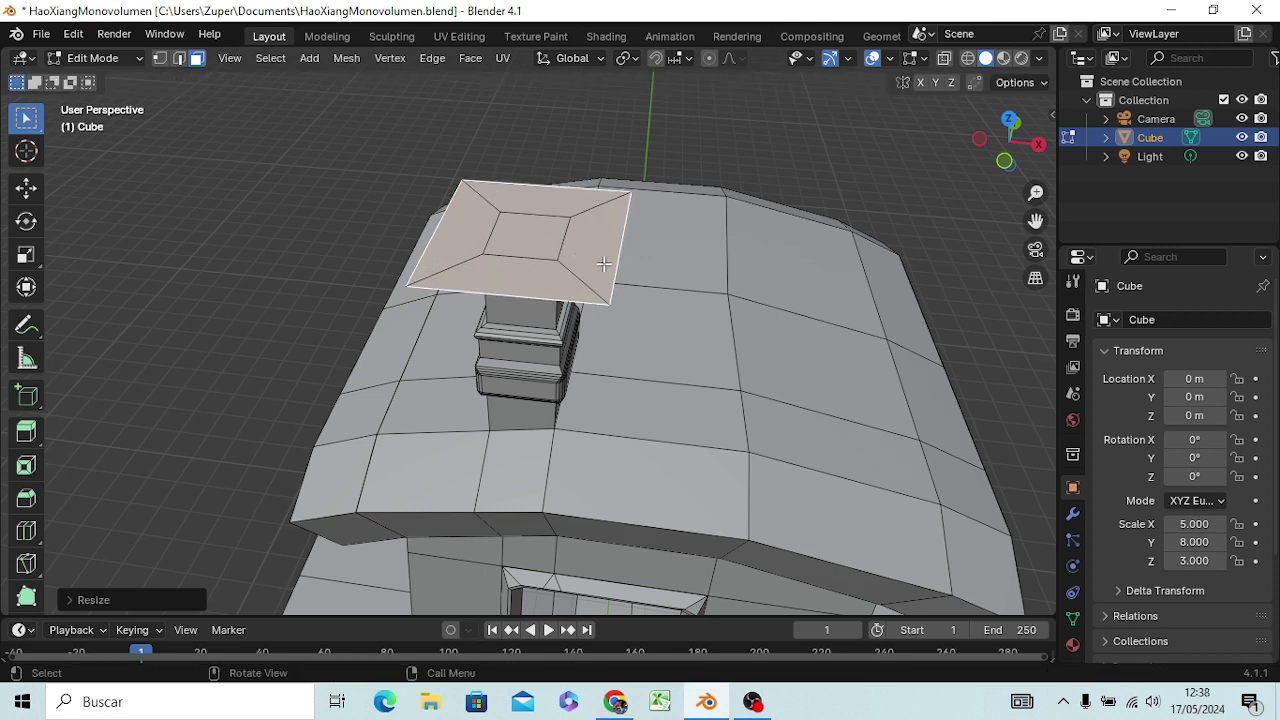
key("ctrl+b")
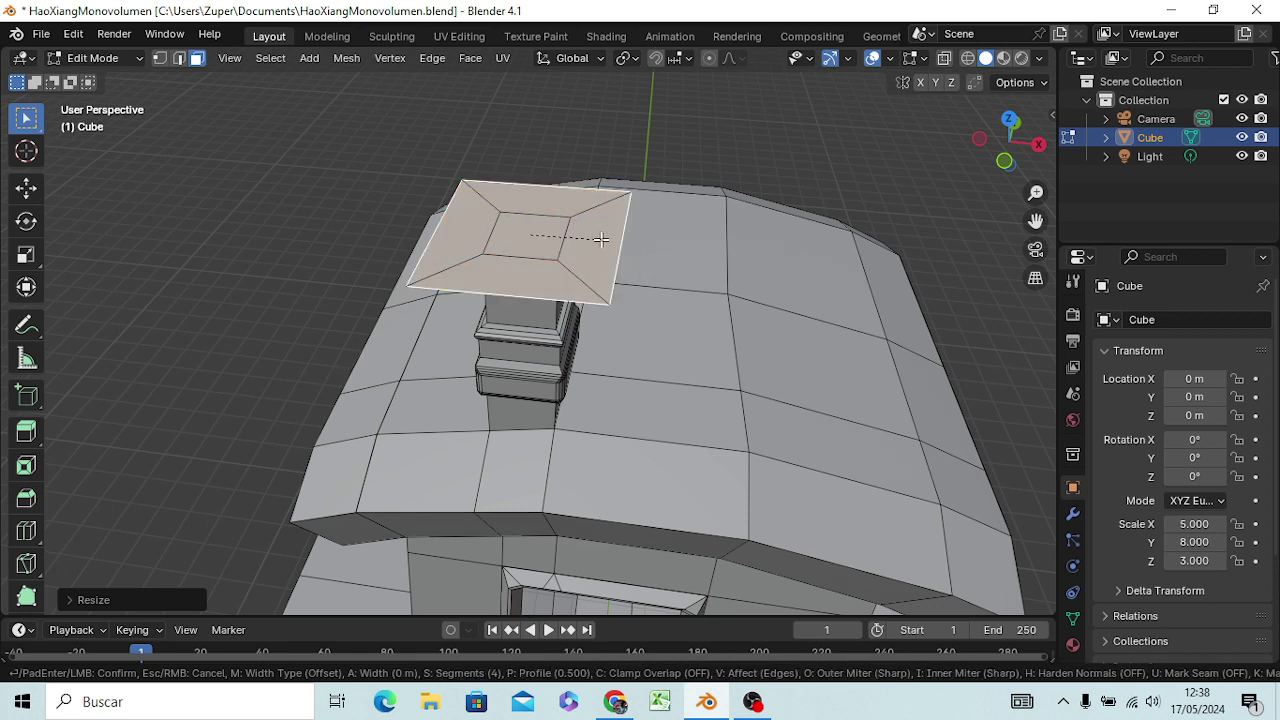
left_click(601, 239)
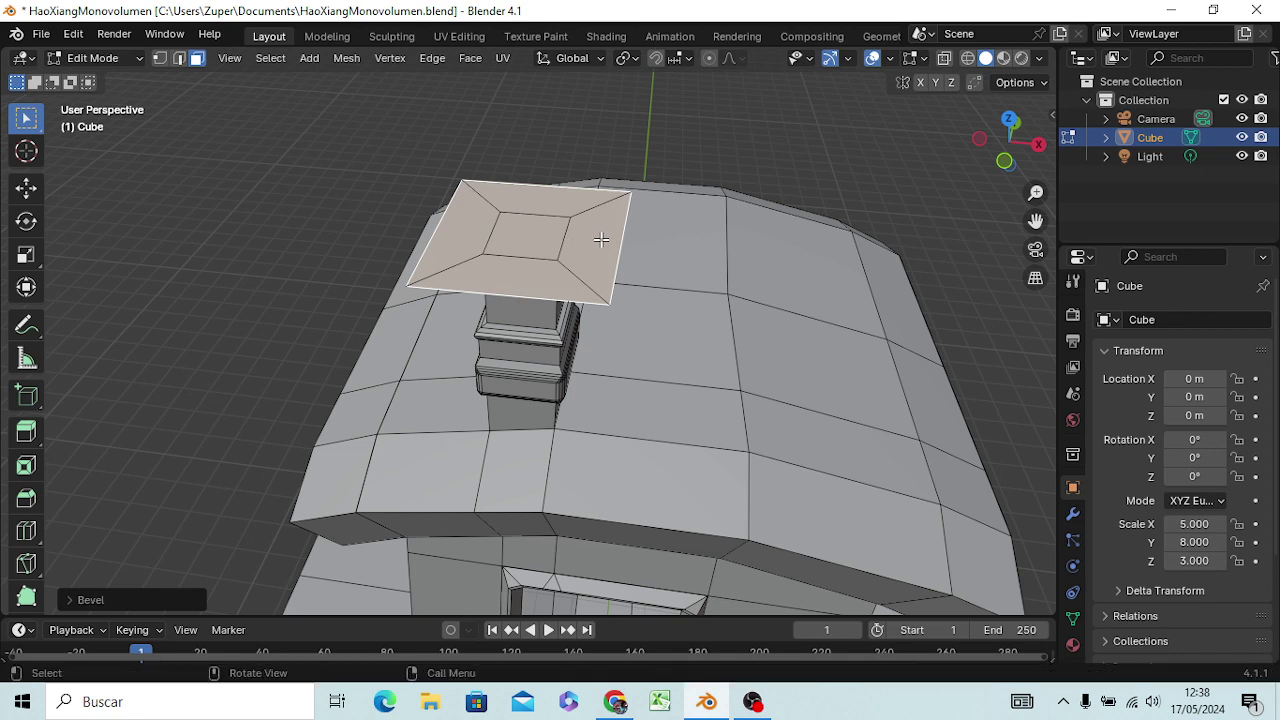
middle_click_drag(626, 289, 605, 251)
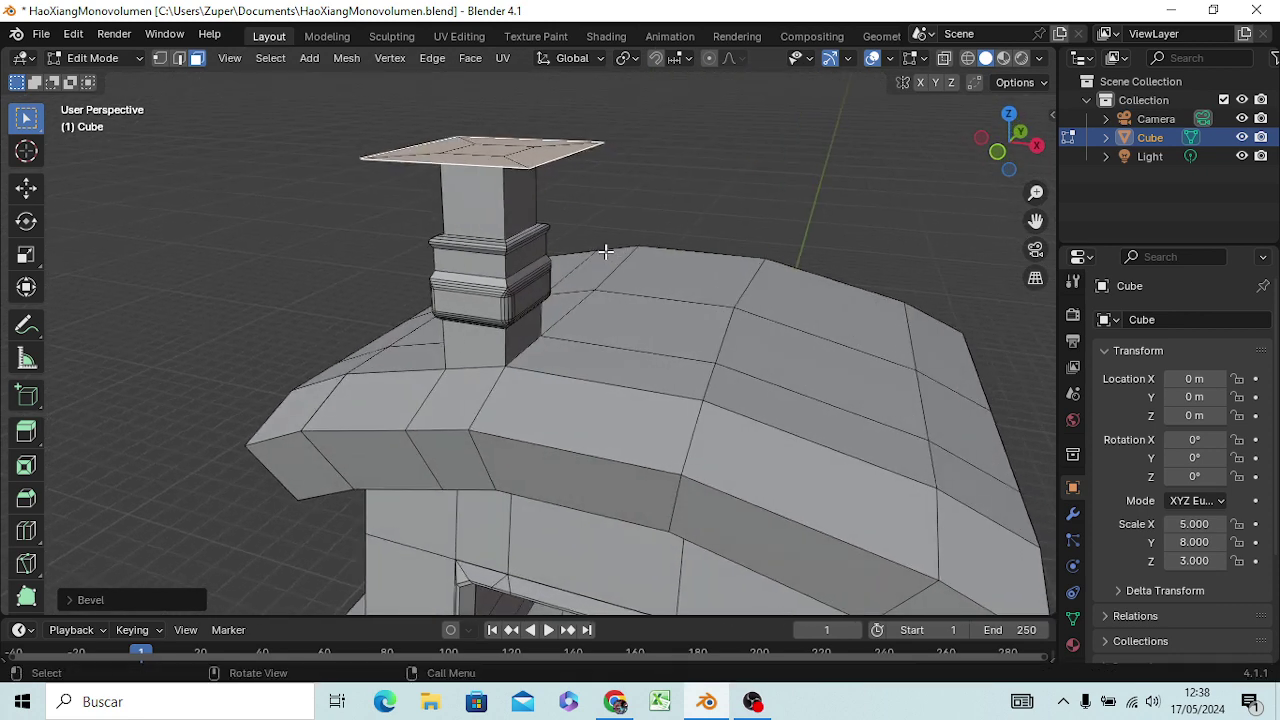
- Extrude the wide plate upward into a thick cap block and switch to edge selection
key("e")
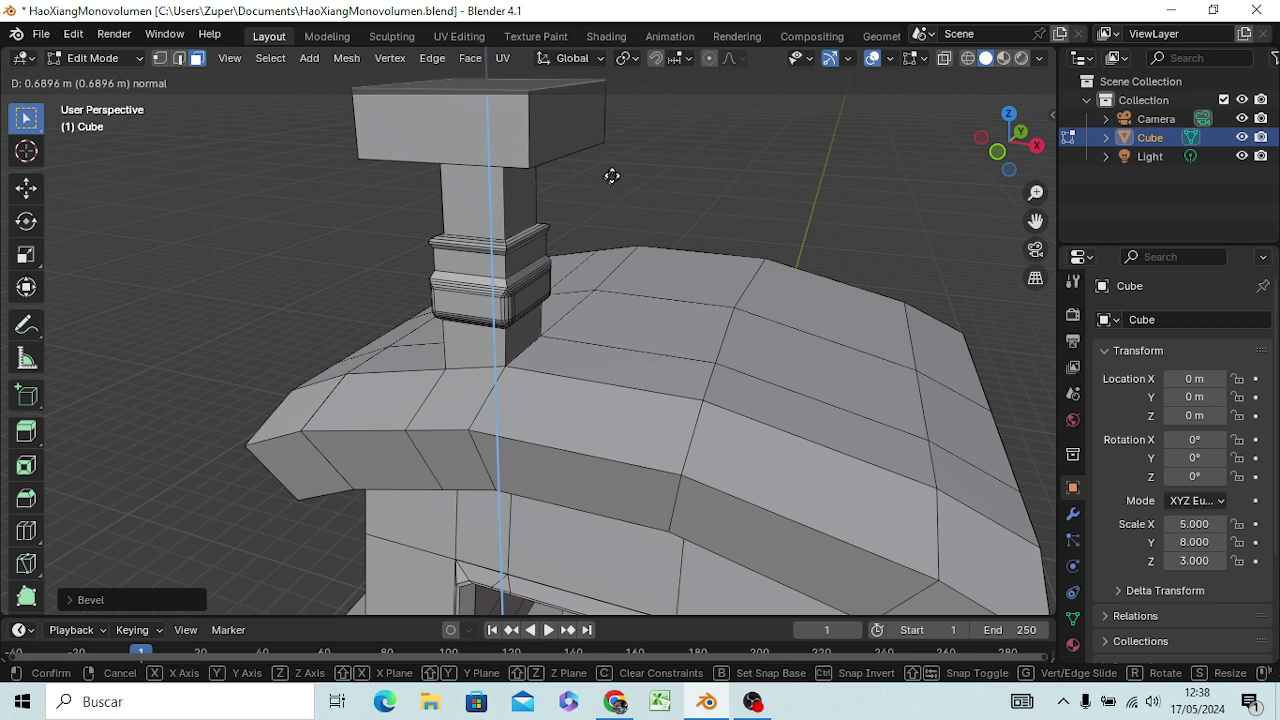
left_click(612, 175)
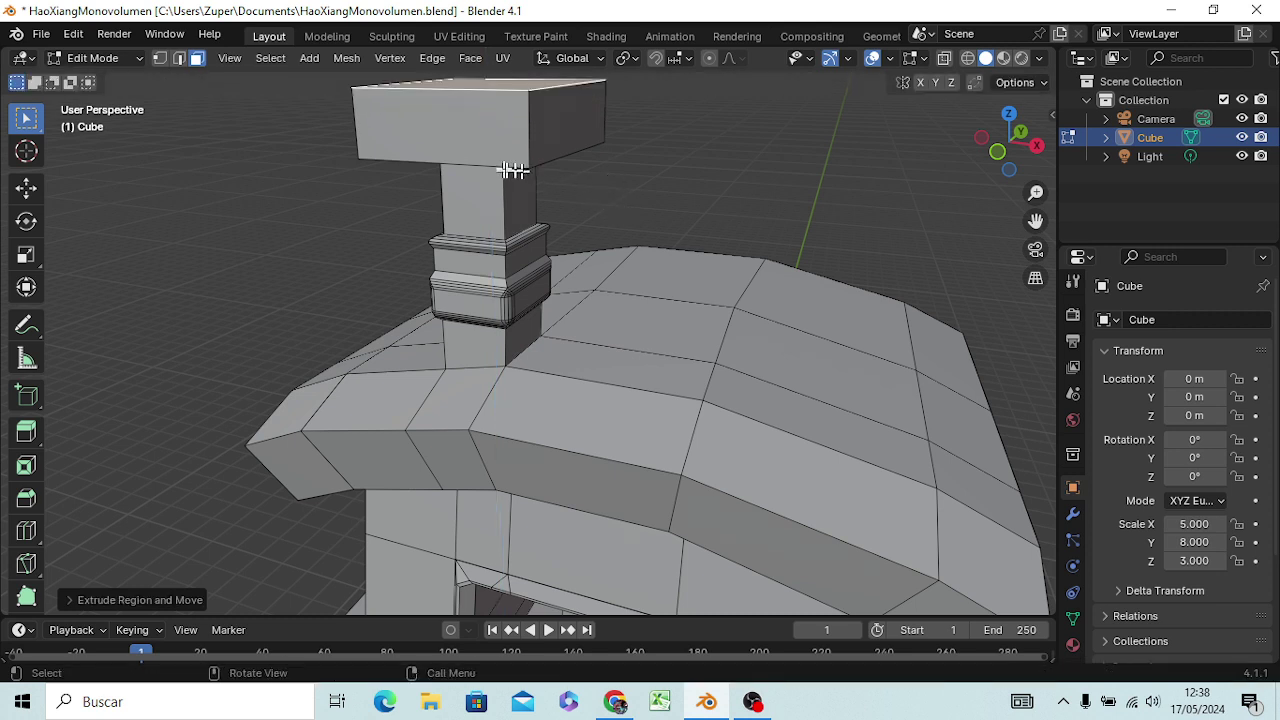
left_click(520, 138)
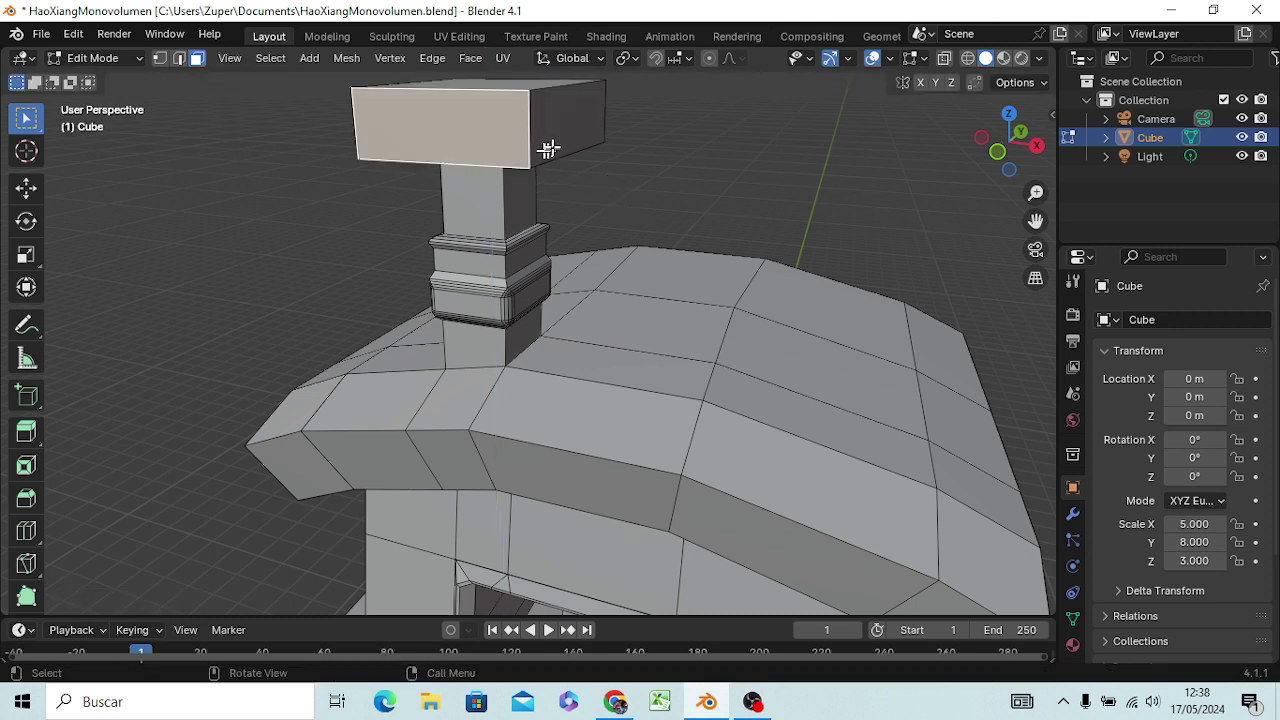
left_click(179, 58)
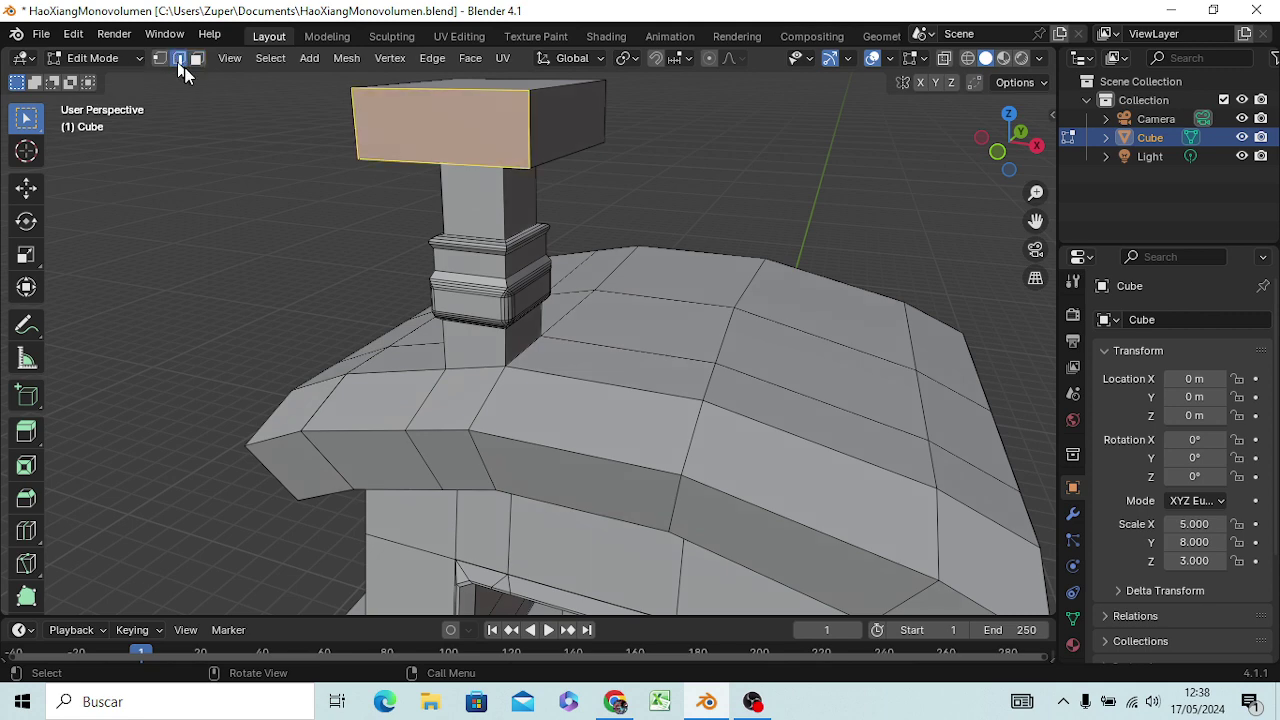
left_click(530, 133)
- Select the cap block's vertical corner edges and begin bevelling them
middle_click_drag(594, 218, 408, 280)
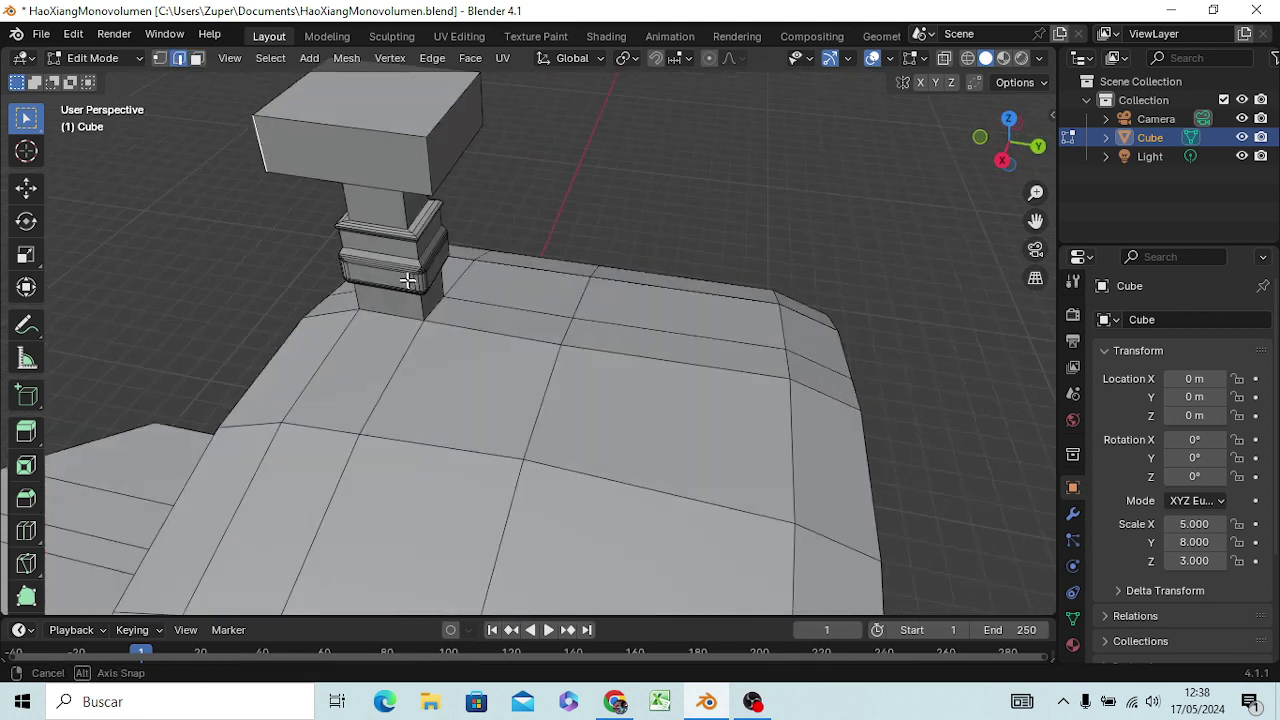
left_click(428, 183, "alt")
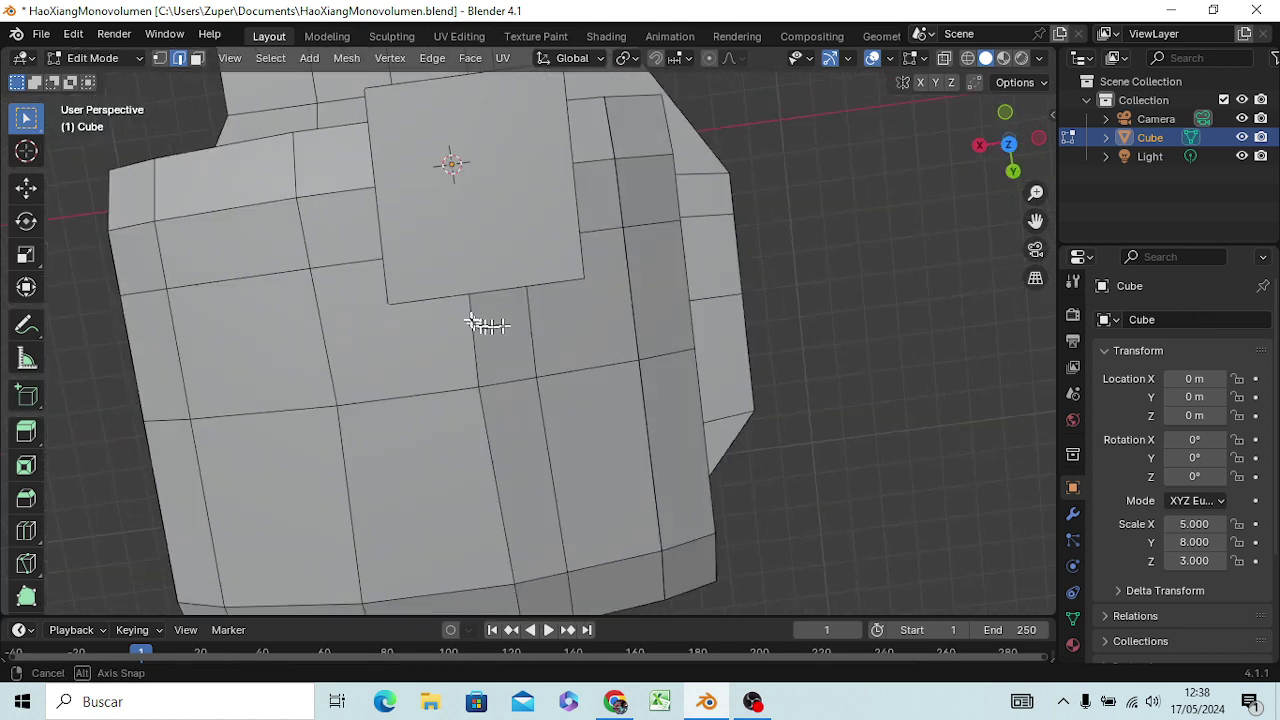
middle_click_drag(644, 195, 429, 206)
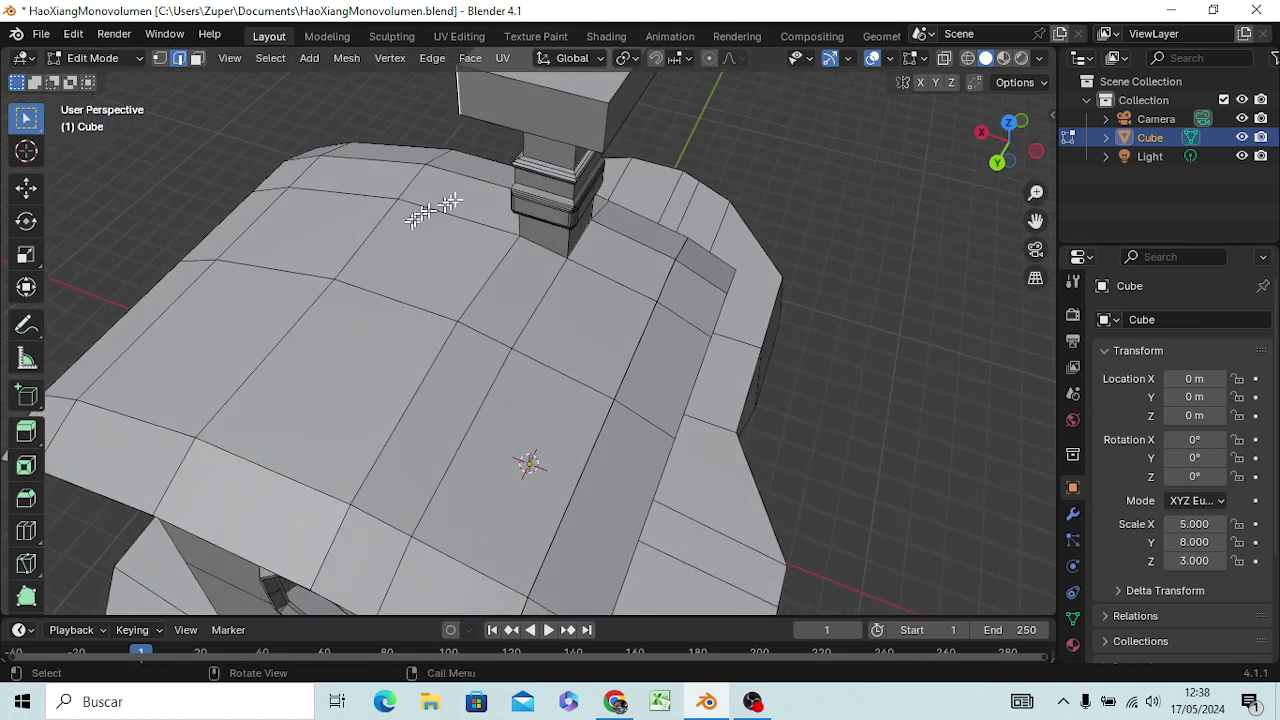
left_click(603, 123, "alt+shift")
mouse_move(652, 187)
middle_mouse_down()
mouse_move(371, 237)
mouse_move(534, 414)
mouse_move(569, 380)
mouse_move(560, 366)
middle_mouse_up()
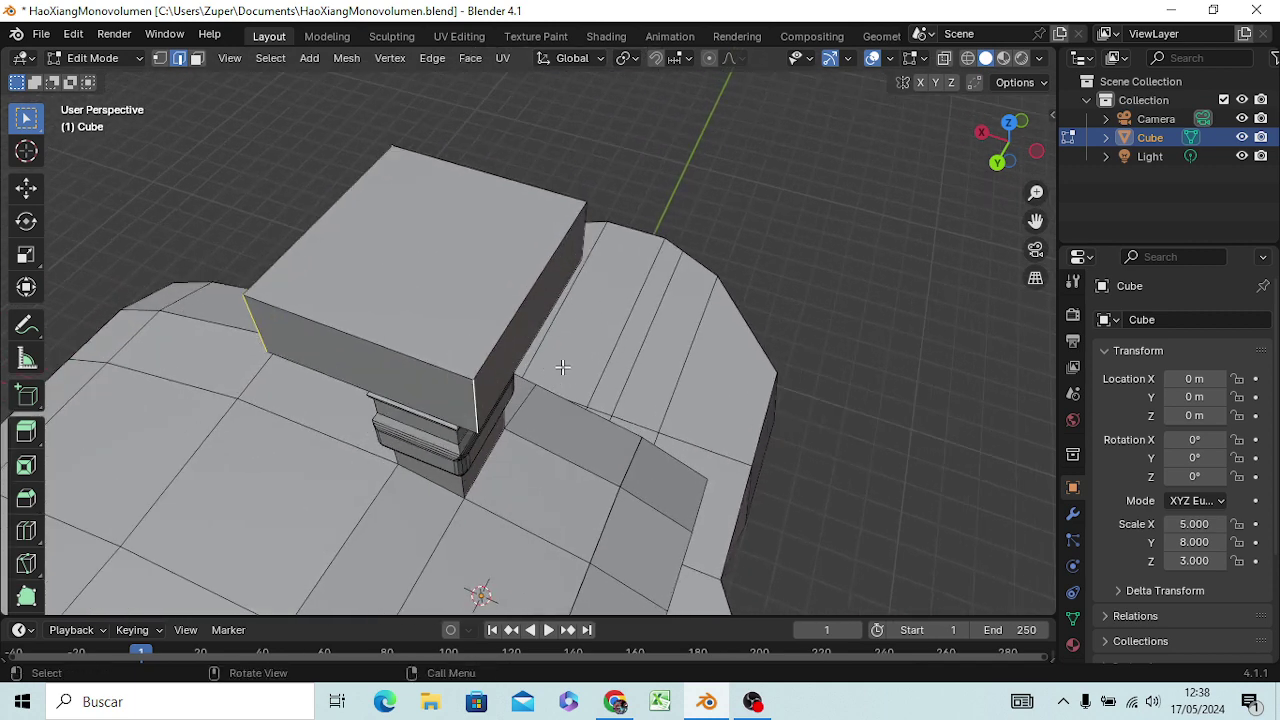
mouse_move(614, 294)
middle_mouse_down()
mouse_move(522, 337)
mouse_move(457, 305)
mouse_move(500, 263)
middle_mouse_up()
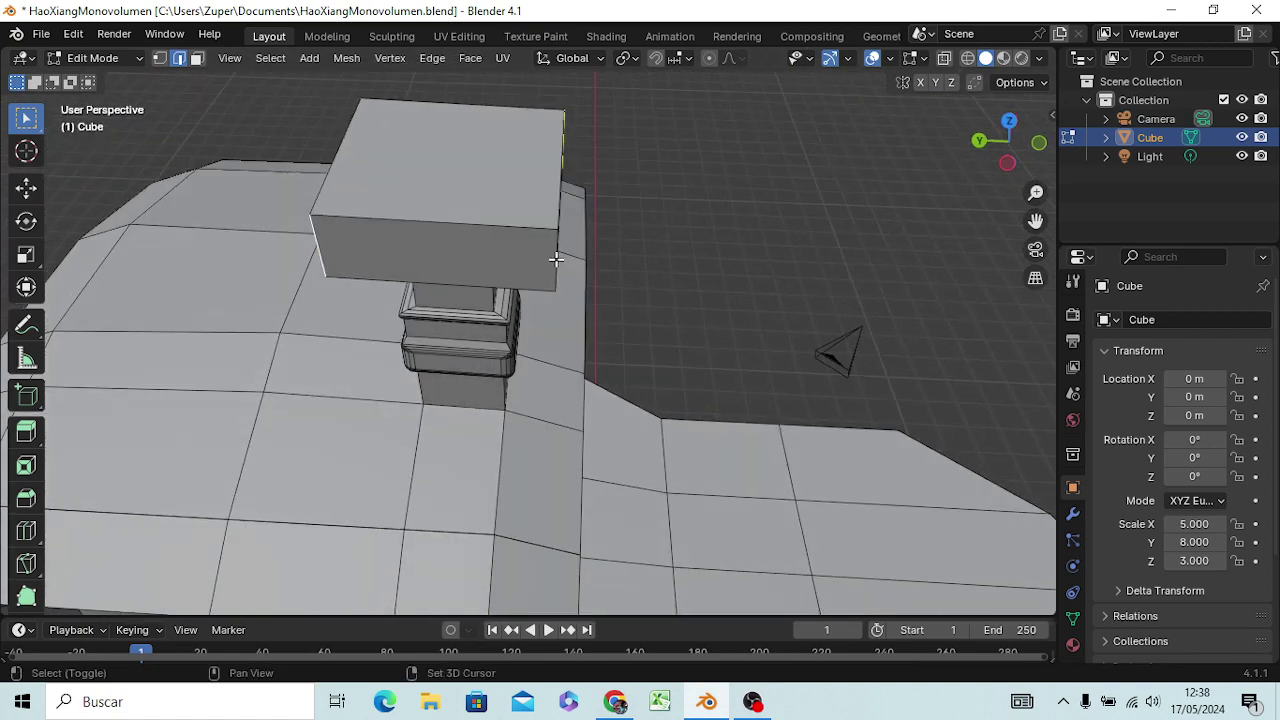
mouse_move(552, 286)
middle_mouse_down()
mouse_move(551, 351)
mouse_move(429, 257)
mouse_move(437, 266)
middle_mouse_up()
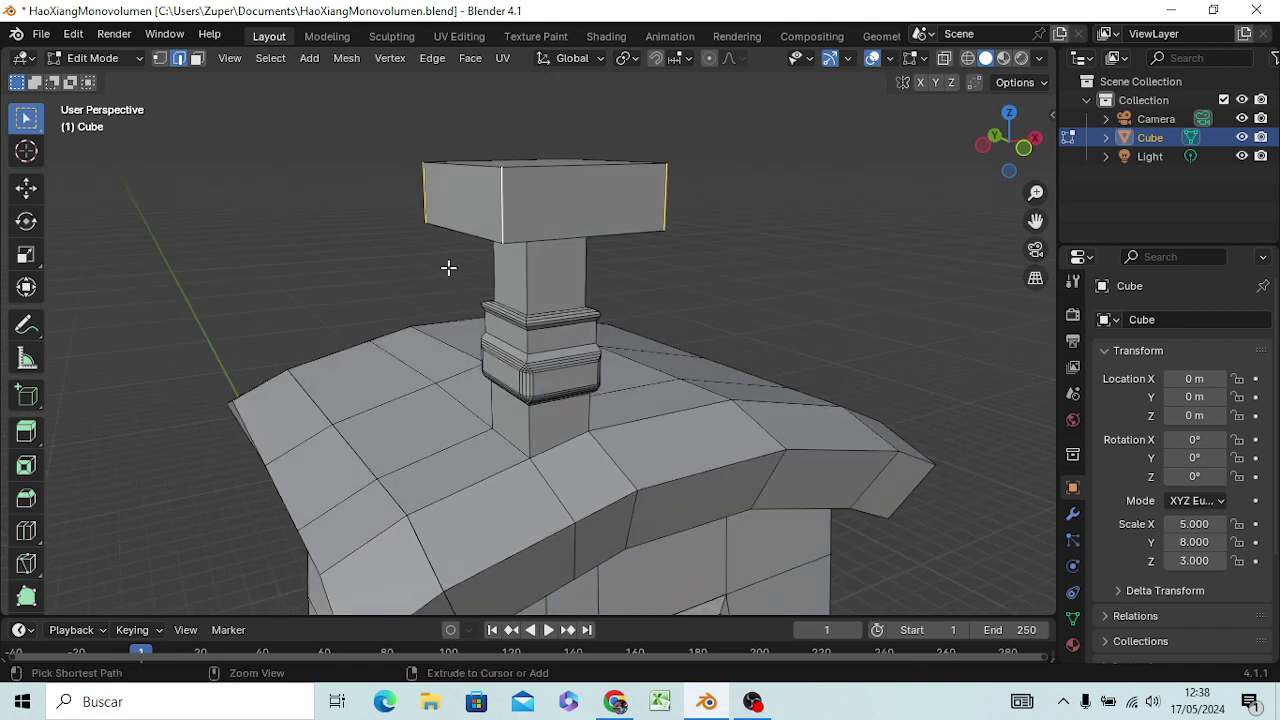
key("ctrl+b")
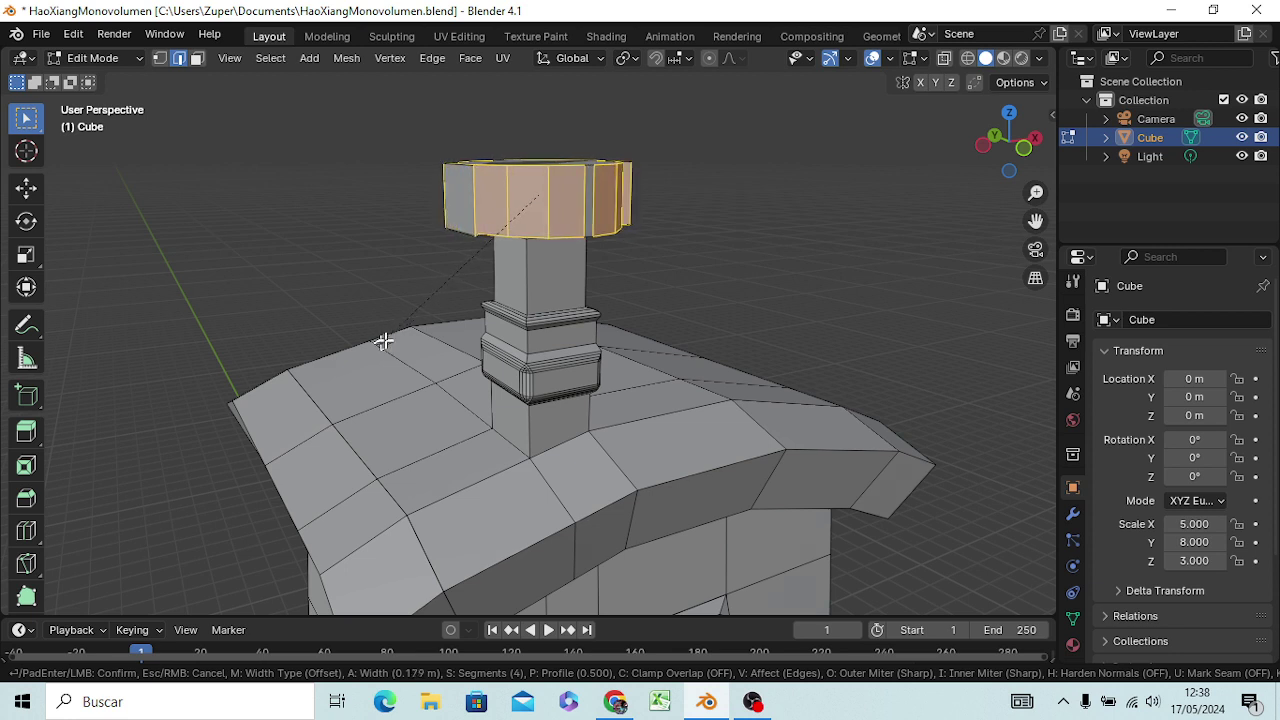
- Round the cap's vertical corners with a 4-segment, roughly 0.179 m bevel, then deselect
left_click(405, 309)
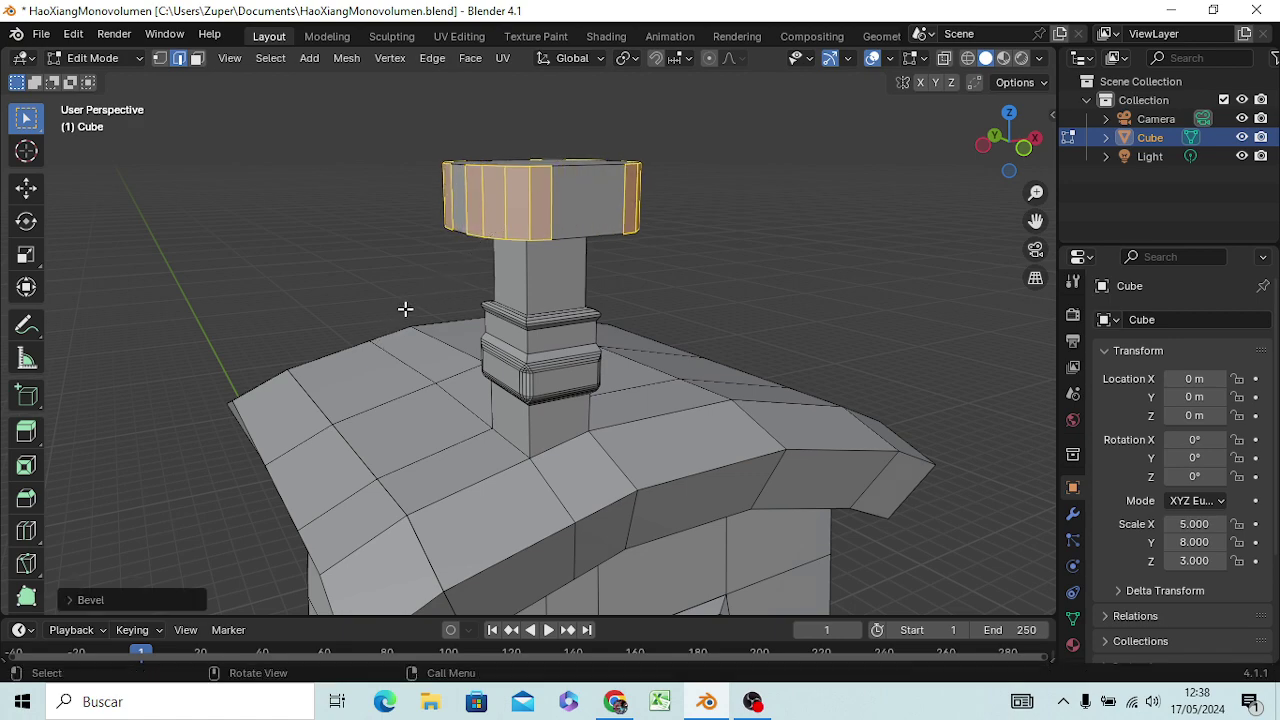
mouse_move(478, 364)
middle_mouse_down()
mouse_move(500, 530)
mouse_move(751, 457)
mouse_move(751, 526)
mouse_move(826, 491)
mouse_move(845, 460)
middle_mouse_up()
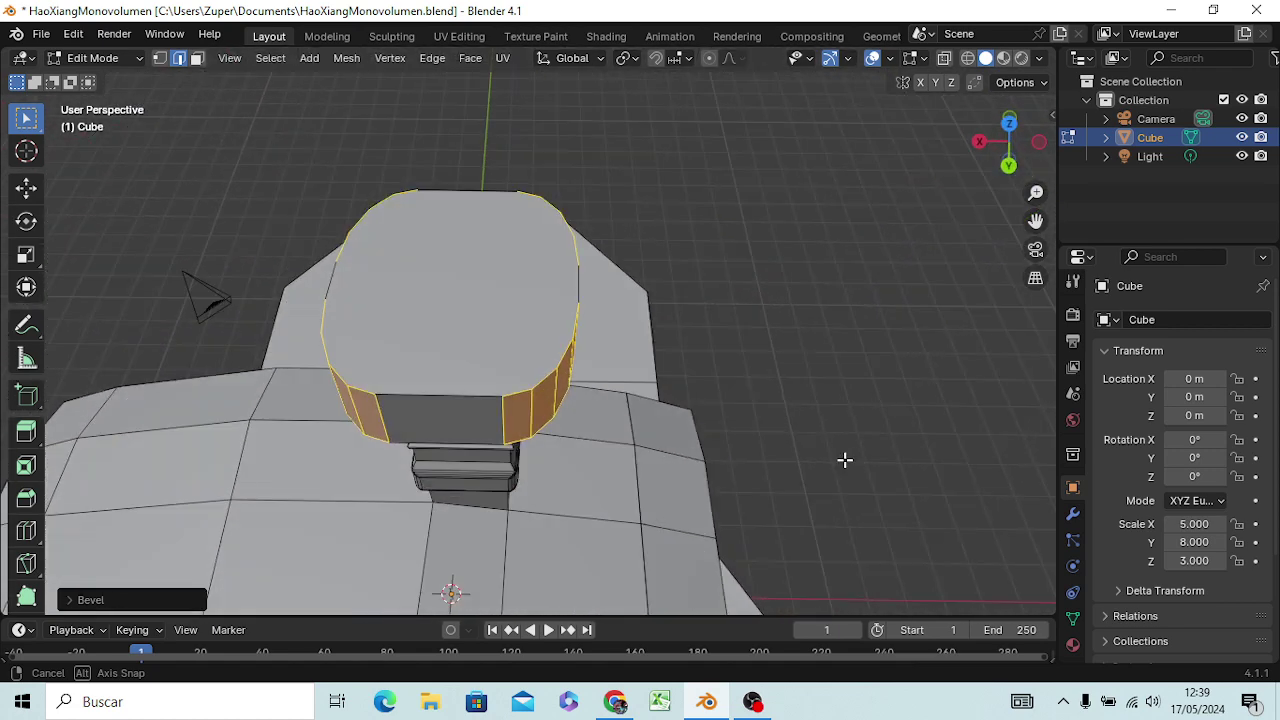
left_click(811, 345)
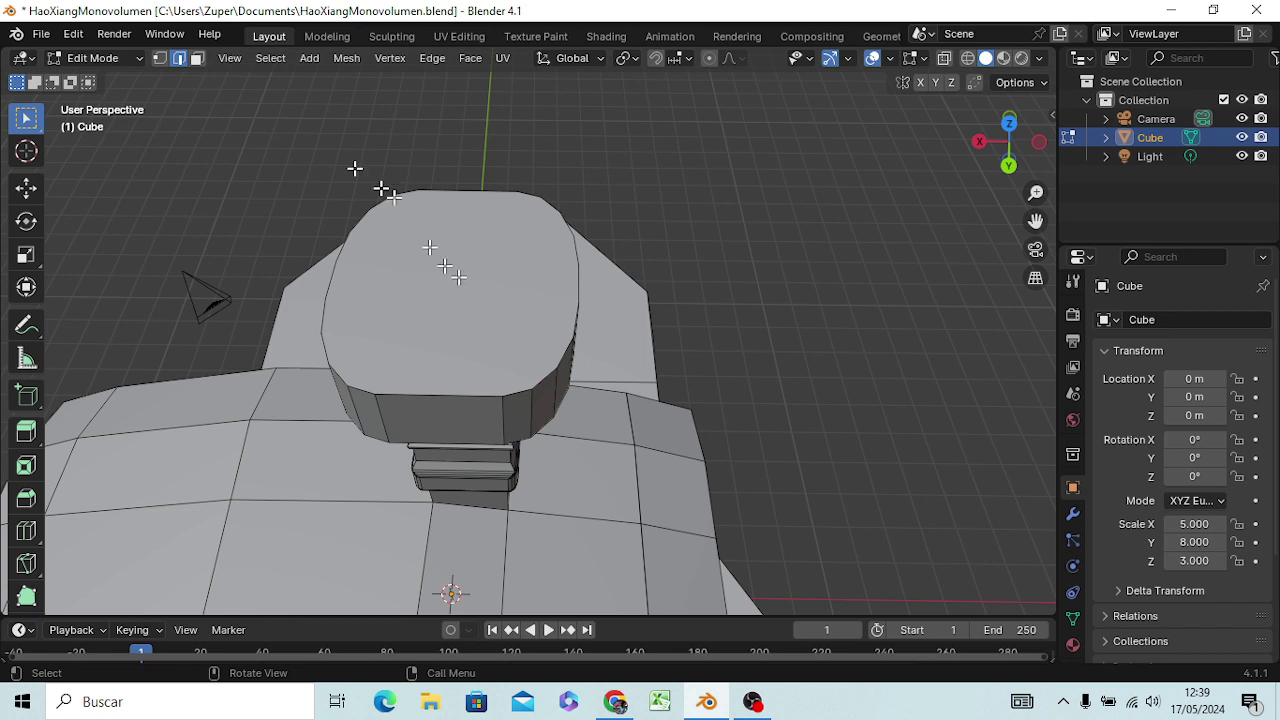
- Scale the cap's rounded top face along Y and then X so the crown flares wider
key("3")
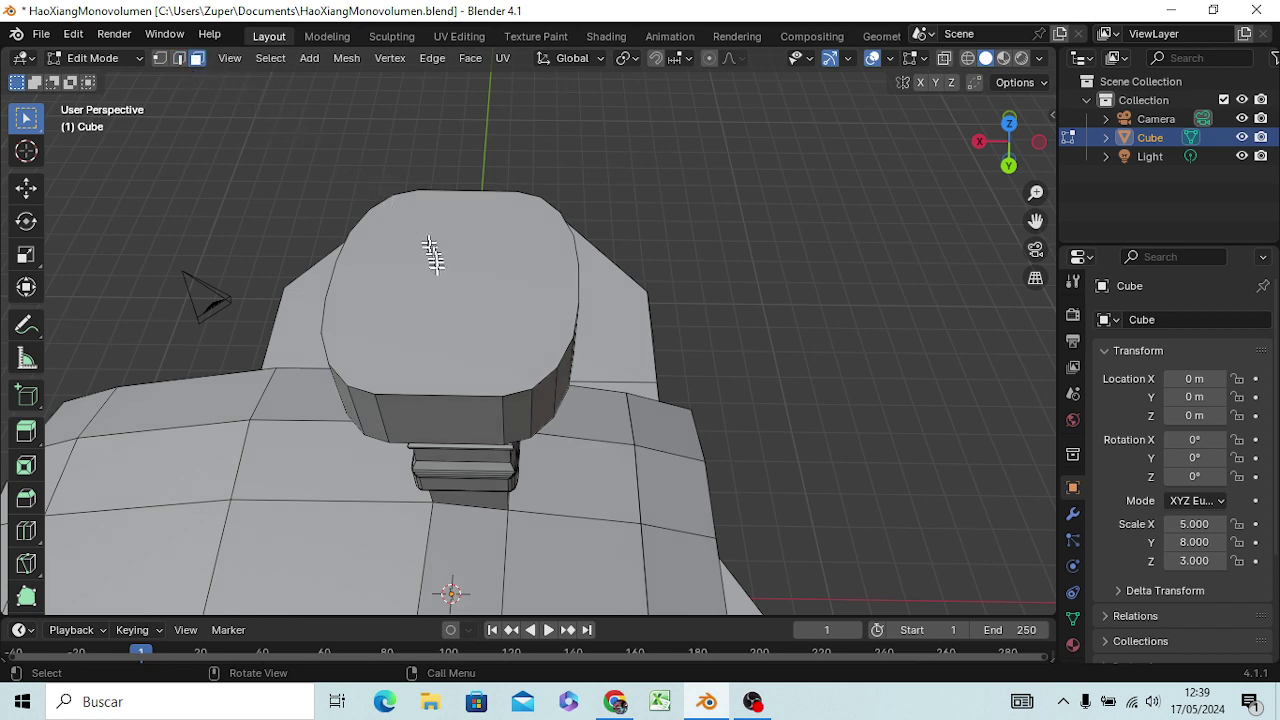
left_click(432, 256)
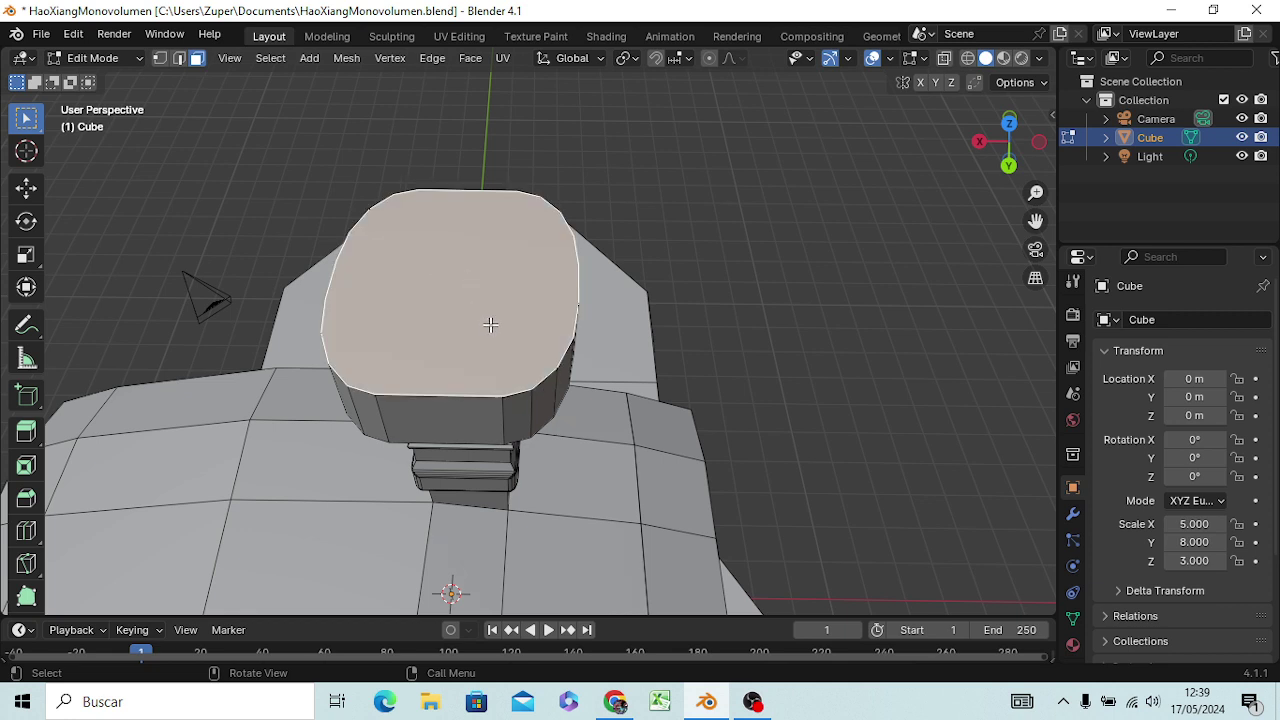
key("s")
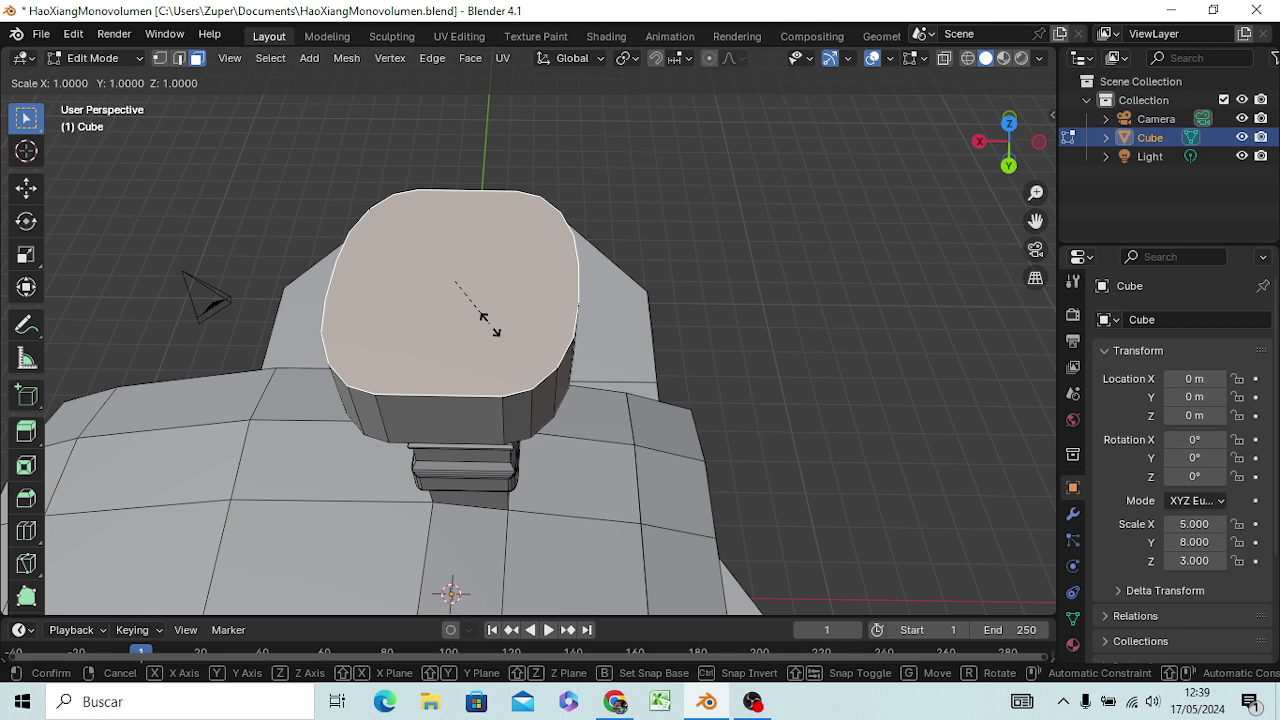
key("y")
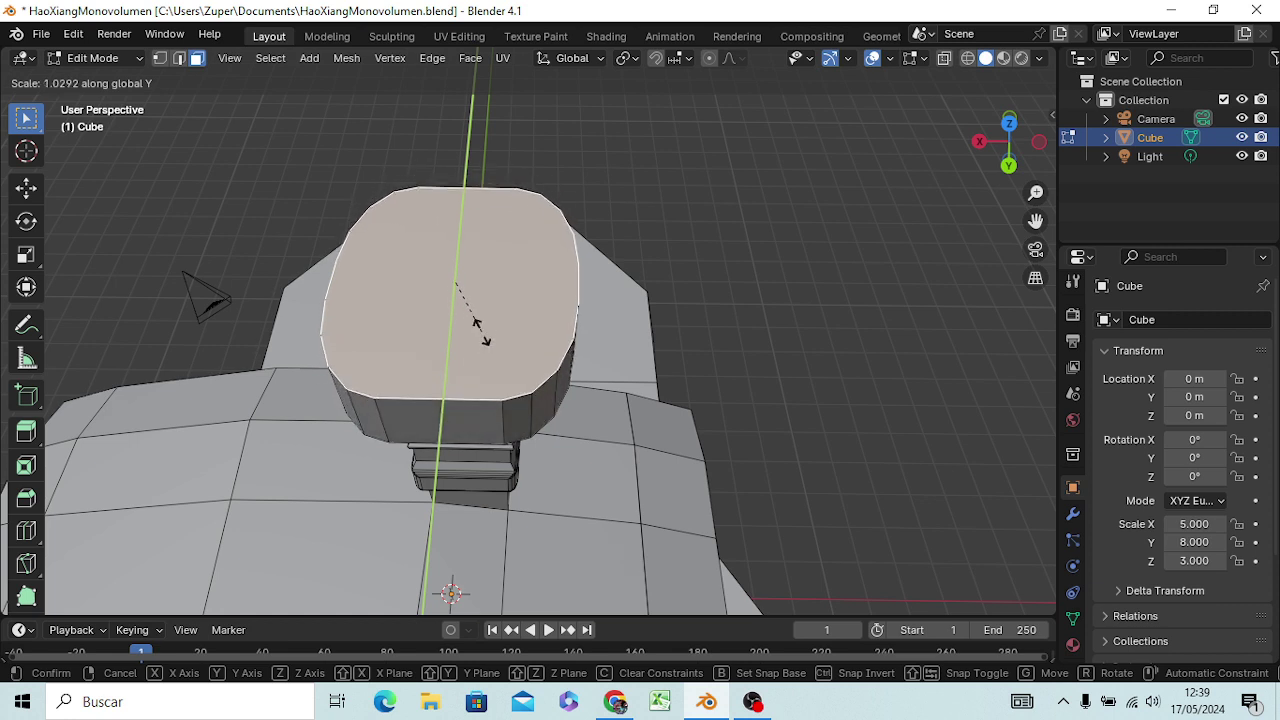
left_click(482, 331)
key("s")
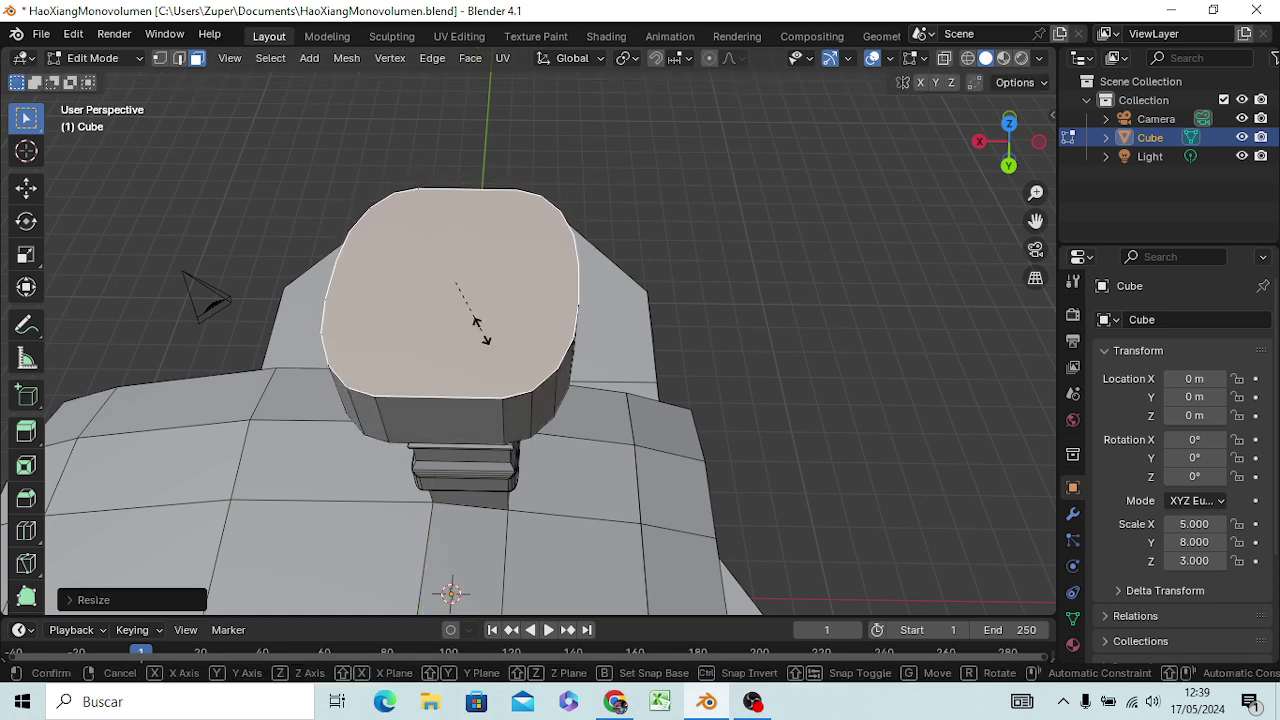
key("x")
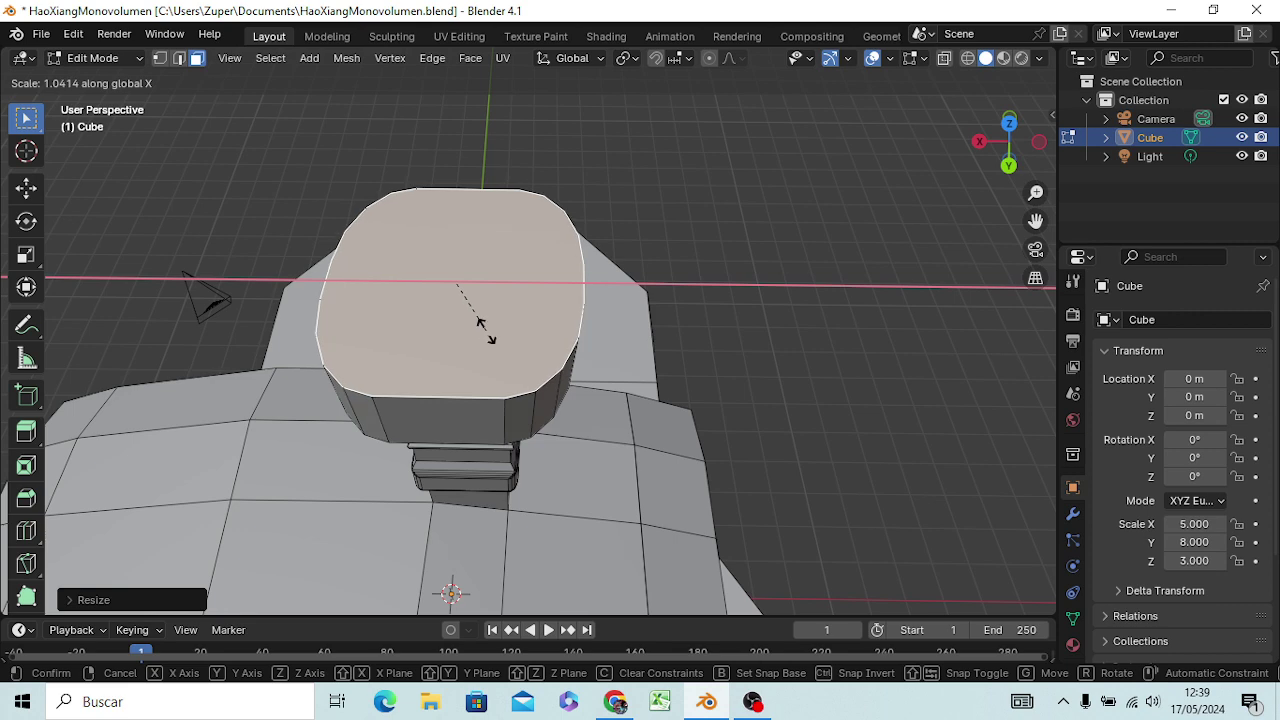
left_click(490, 330)
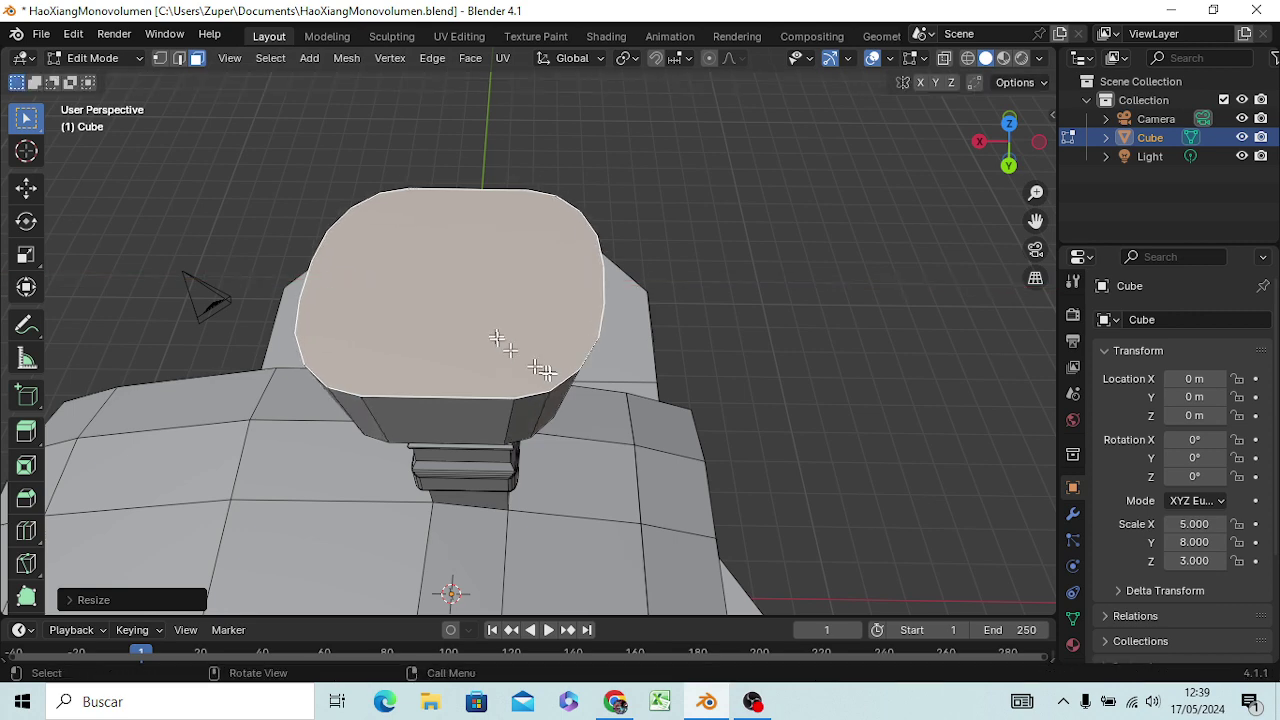
mouse_move(665, 414)
middle_mouse_down()
mouse_move(609, 337)
mouse_move(523, 343)
mouse_move(457, 370)
mouse_move(466, 325)
mouse_move(271, 311)
mouse_move(163, 320)
middle_mouse_up()
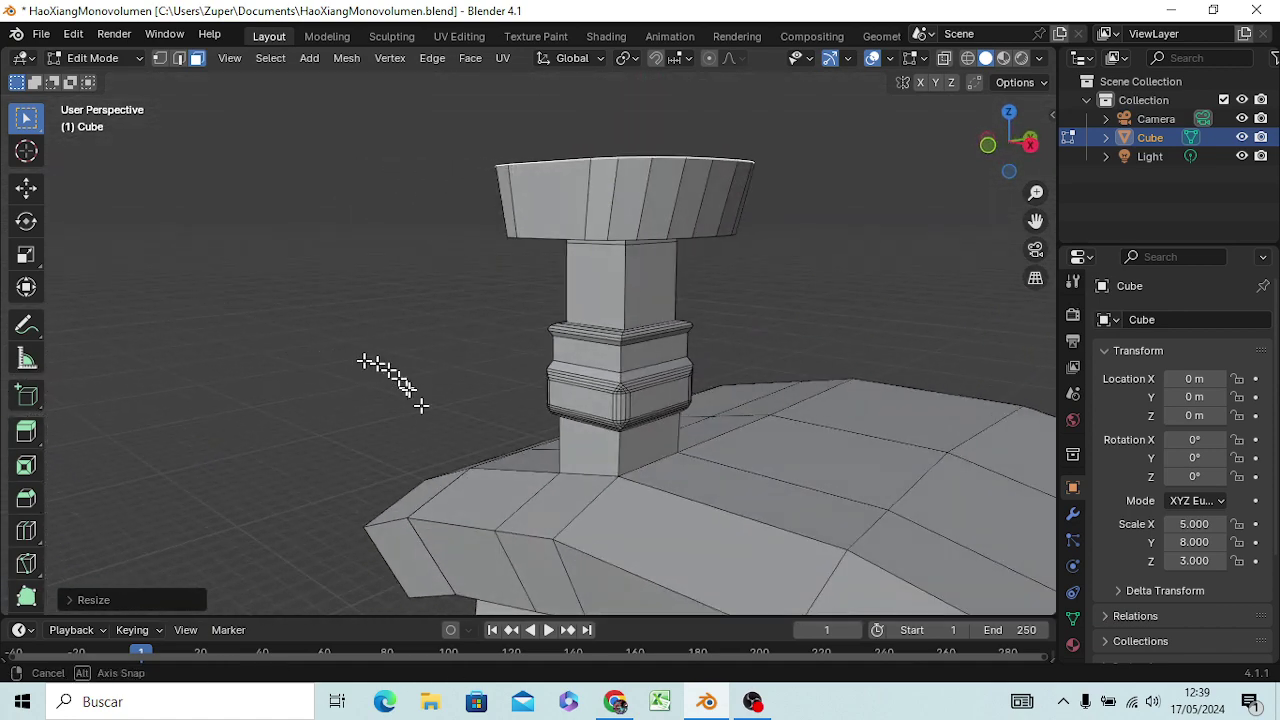
mouse_move(371, 363)
middle_mouse_down()
mouse_move(509, 405)
mouse_move(520, 346)
middle_mouse_up()
mouse_move(585, 297)
middle_mouse_down()
mouse_move(614, 277)
mouse_move(600, 260)
middle_mouse_up()
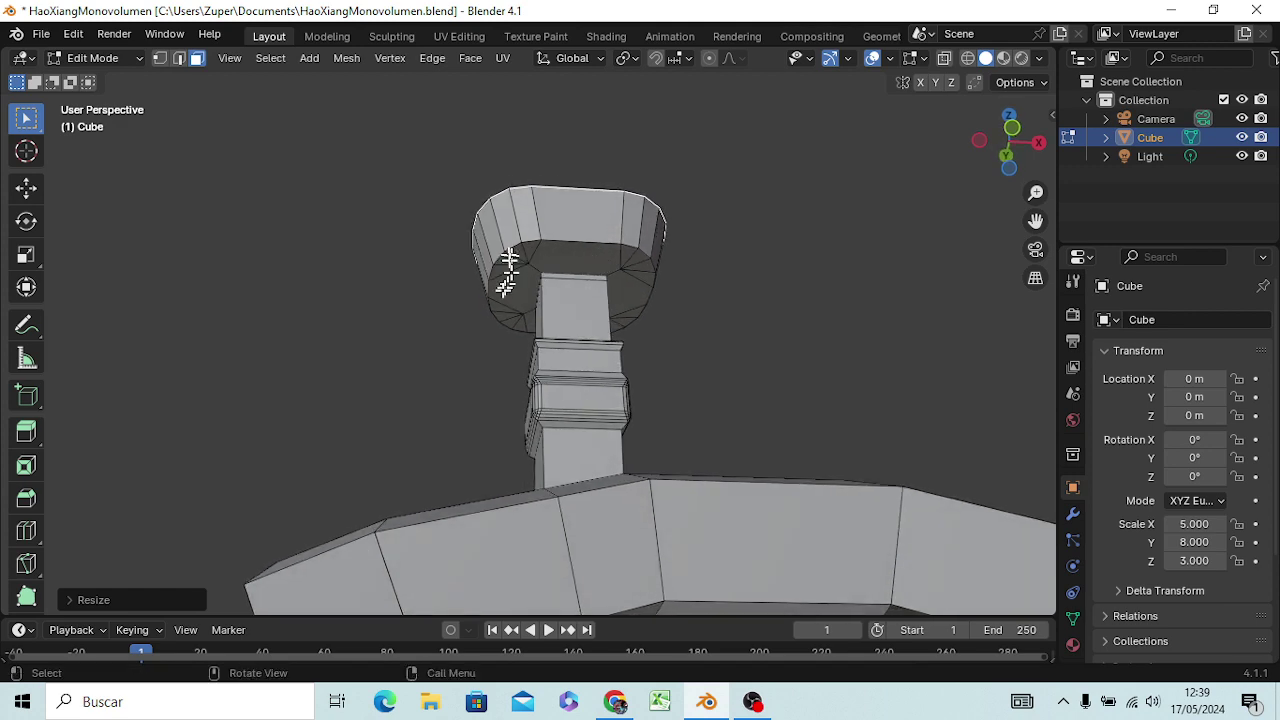
mouse_move(680, 320)
middle_mouse_down()
mouse_move(693, 352)
mouse_move(609, 420)
mouse_move(466, 463)
mouse_move(645, 466)
mouse_move(703, 391)
mouse_move(526, 383)
middle_mouse_up()
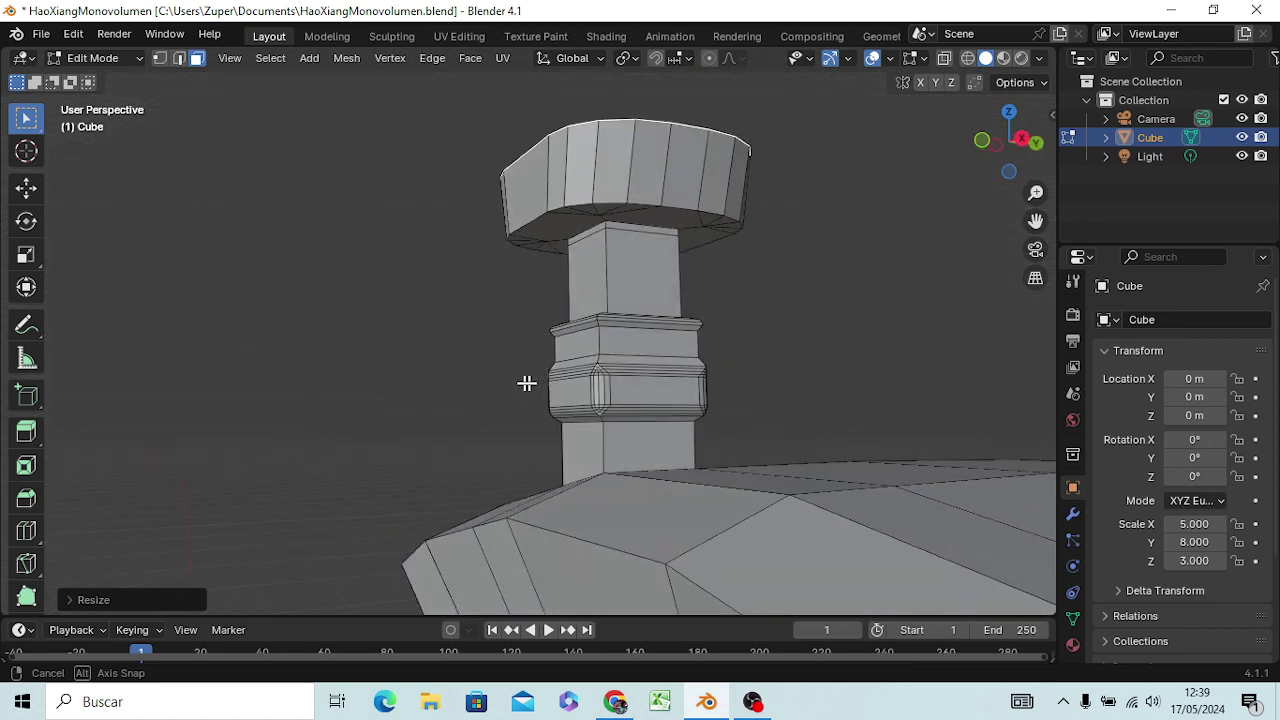
- Add two centred loop cuts through the chimney's collar band
left_click(645, 343)
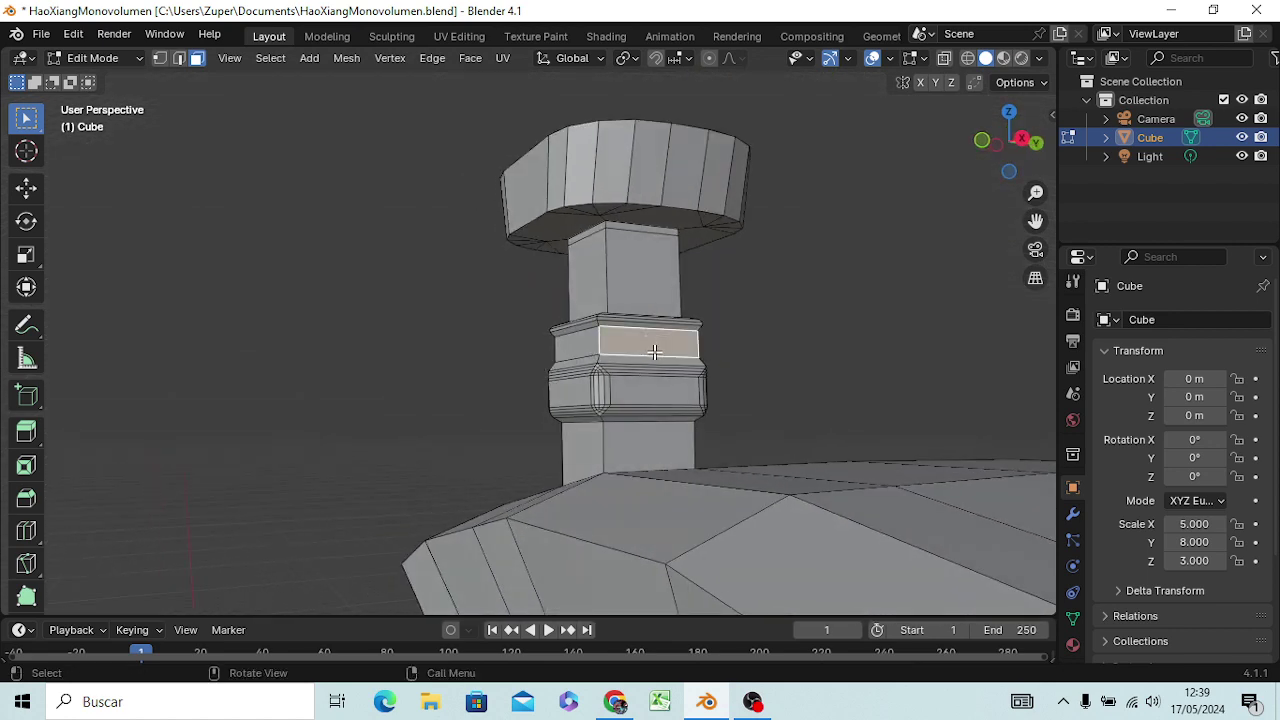
key("ctrl+r")
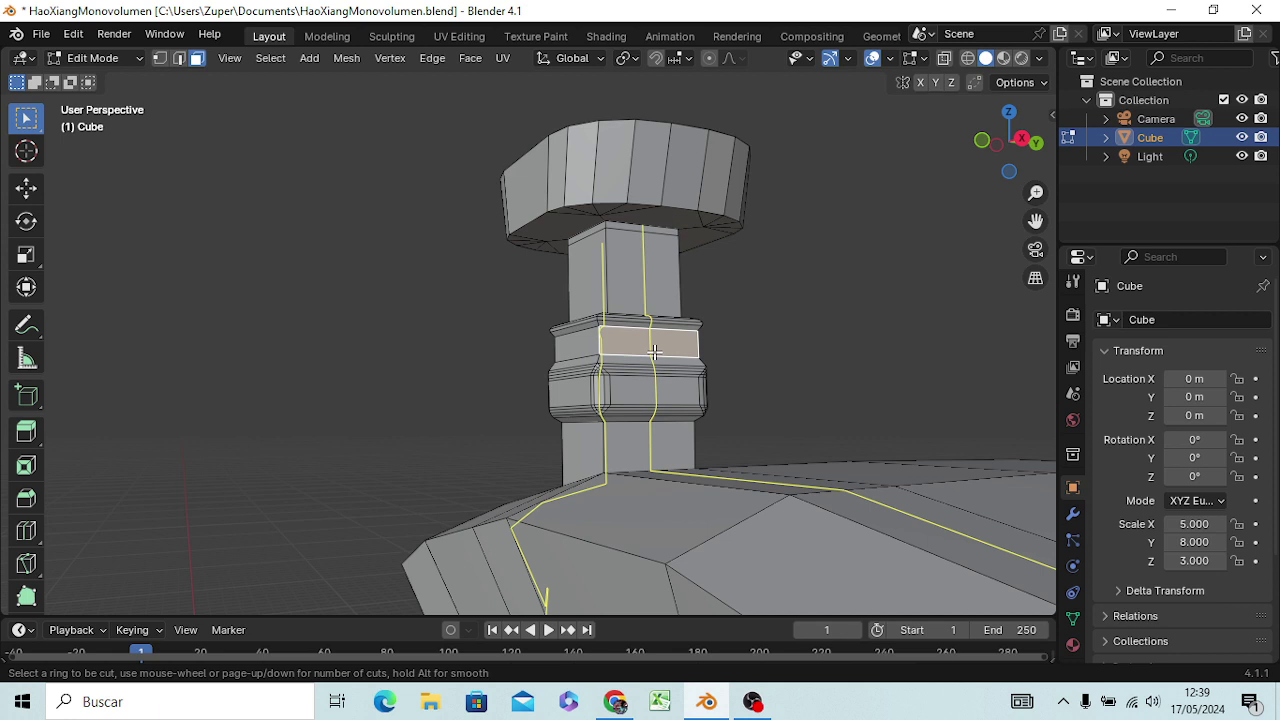
scroll(662, 347, "up", 1)
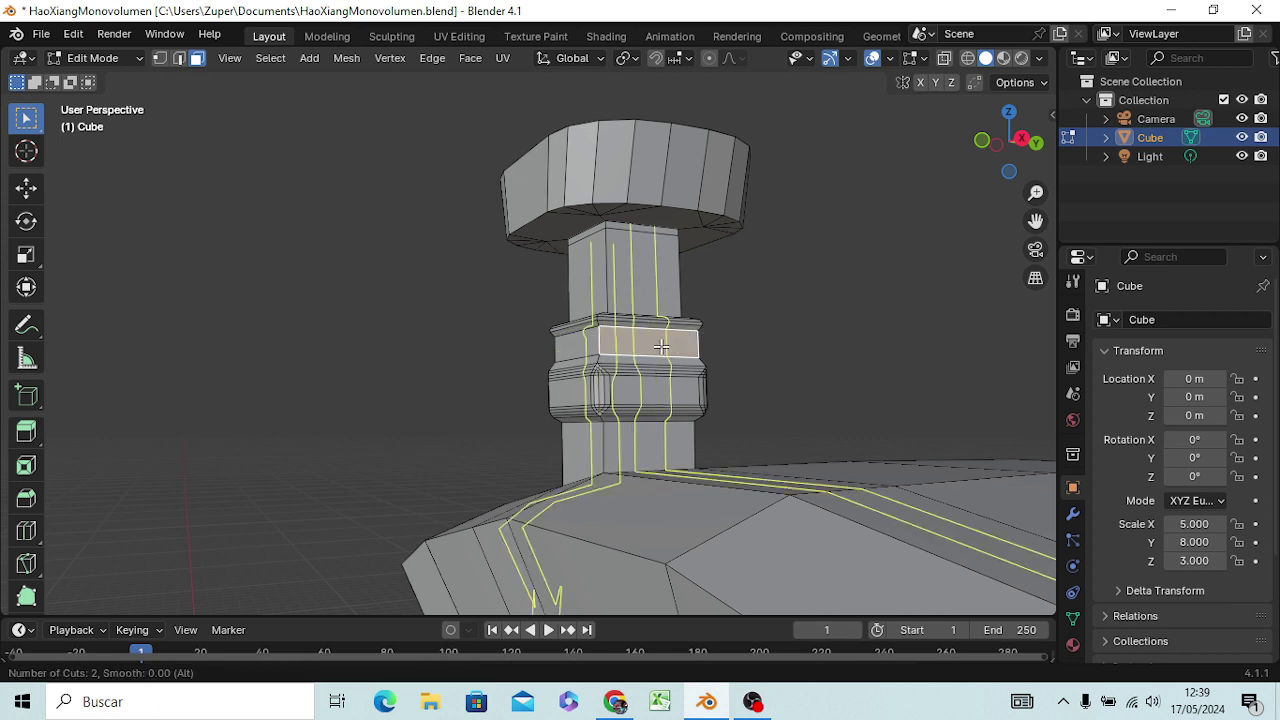
left_click(662, 347)
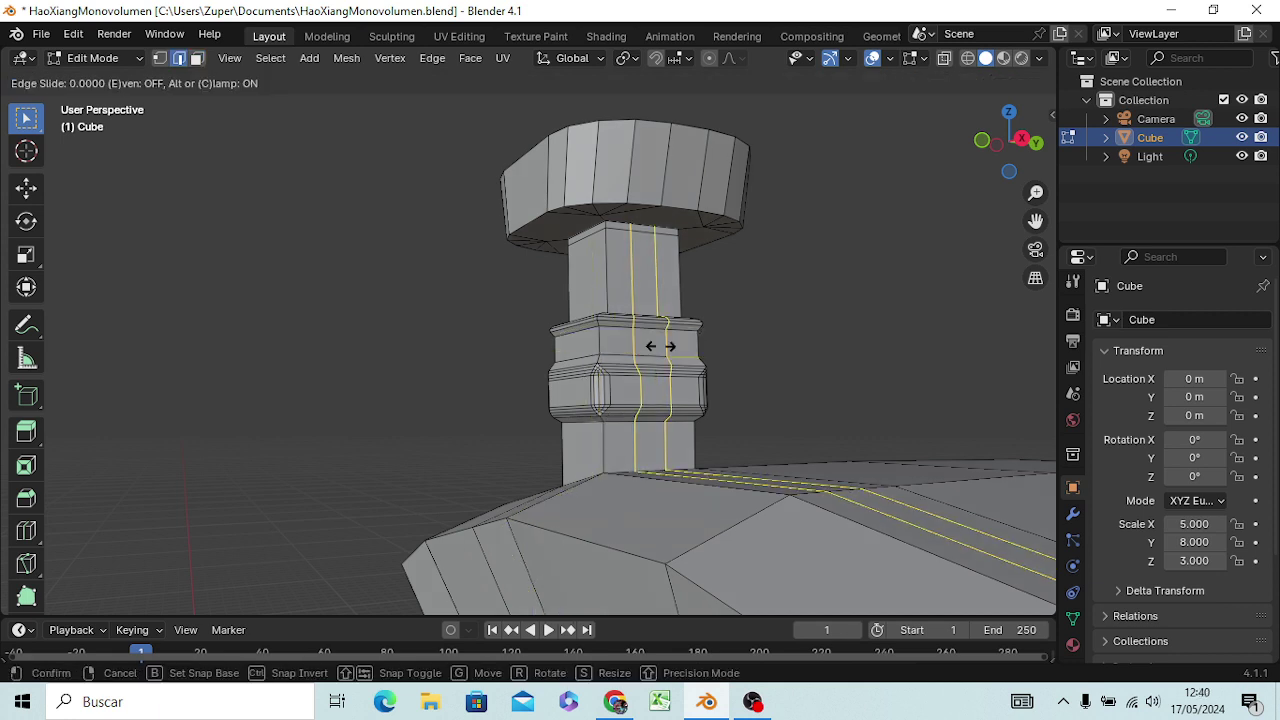
left_click(662, 347)
left_click(728, 345)
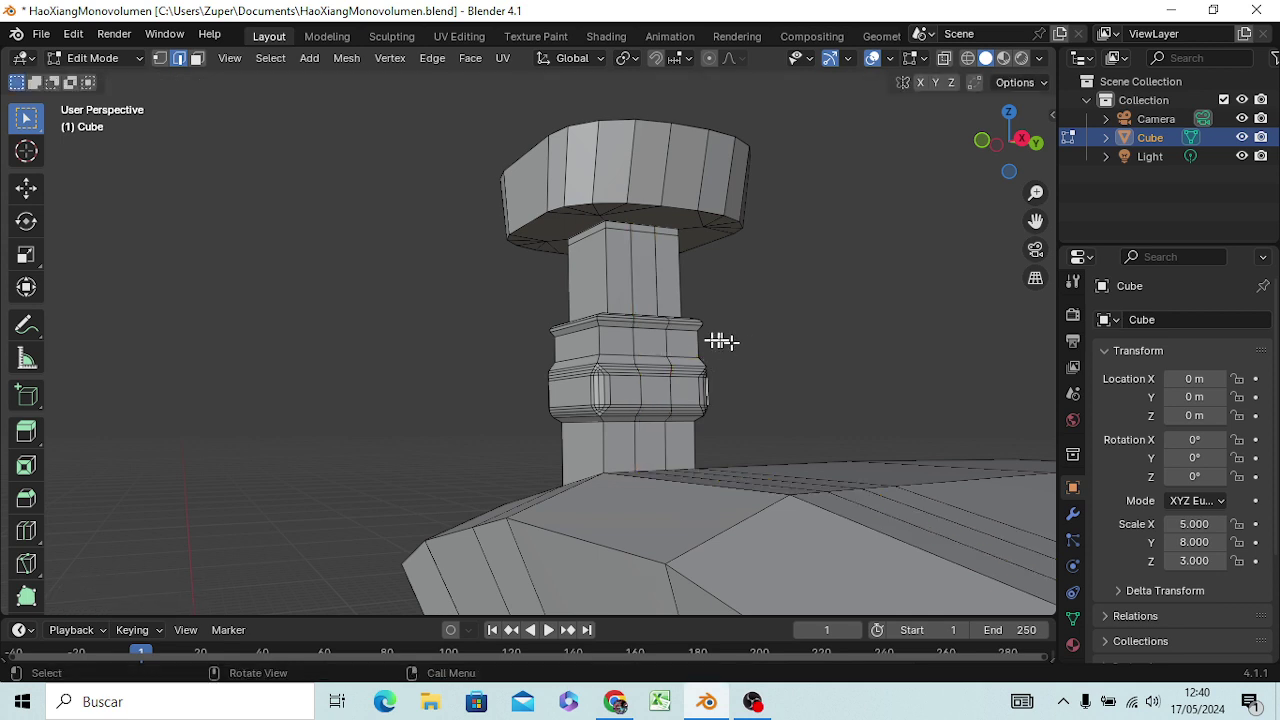
- Select the small panel face between the new cuts on the collar's upper band
left_click(653, 343)
key("3")
left_click(655, 340)
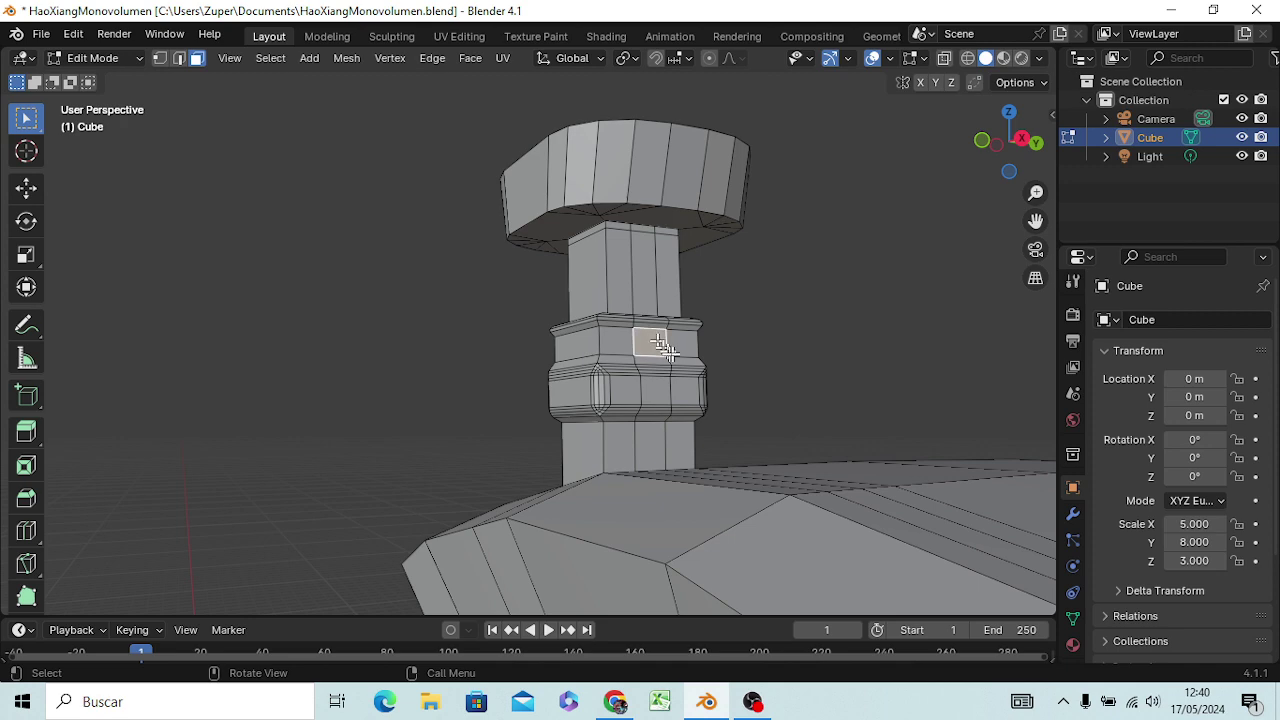
scroll(780, 424, "down", 3)
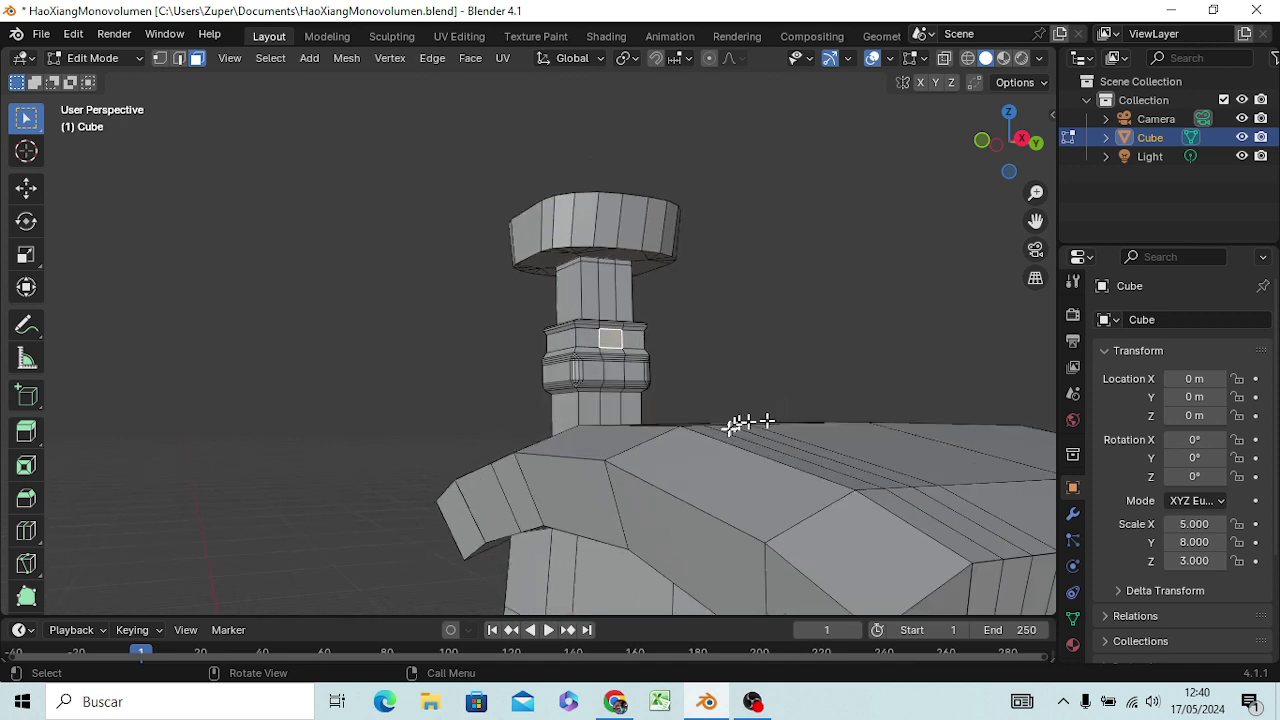
scroll(757, 423, "down", 2)
scroll(729, 446, "down", 1)
scroll(731, 449, "down", 1)
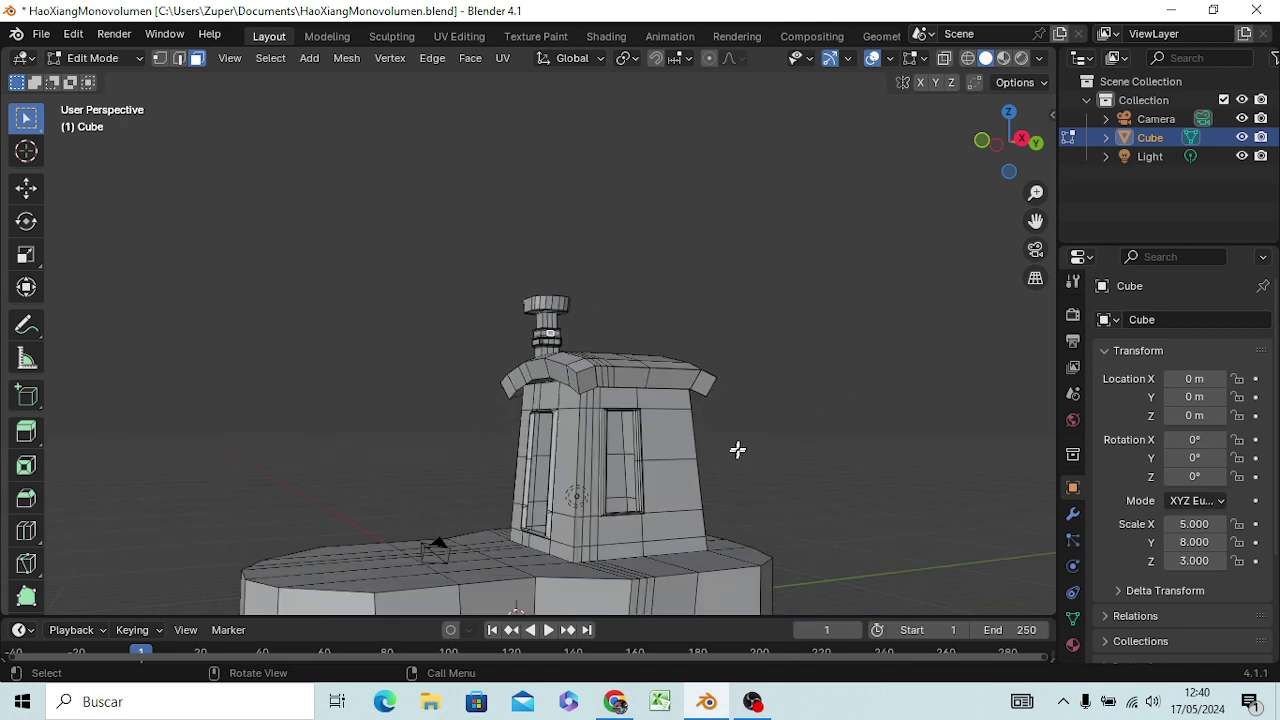
scroll(737, 450, "up", 3)
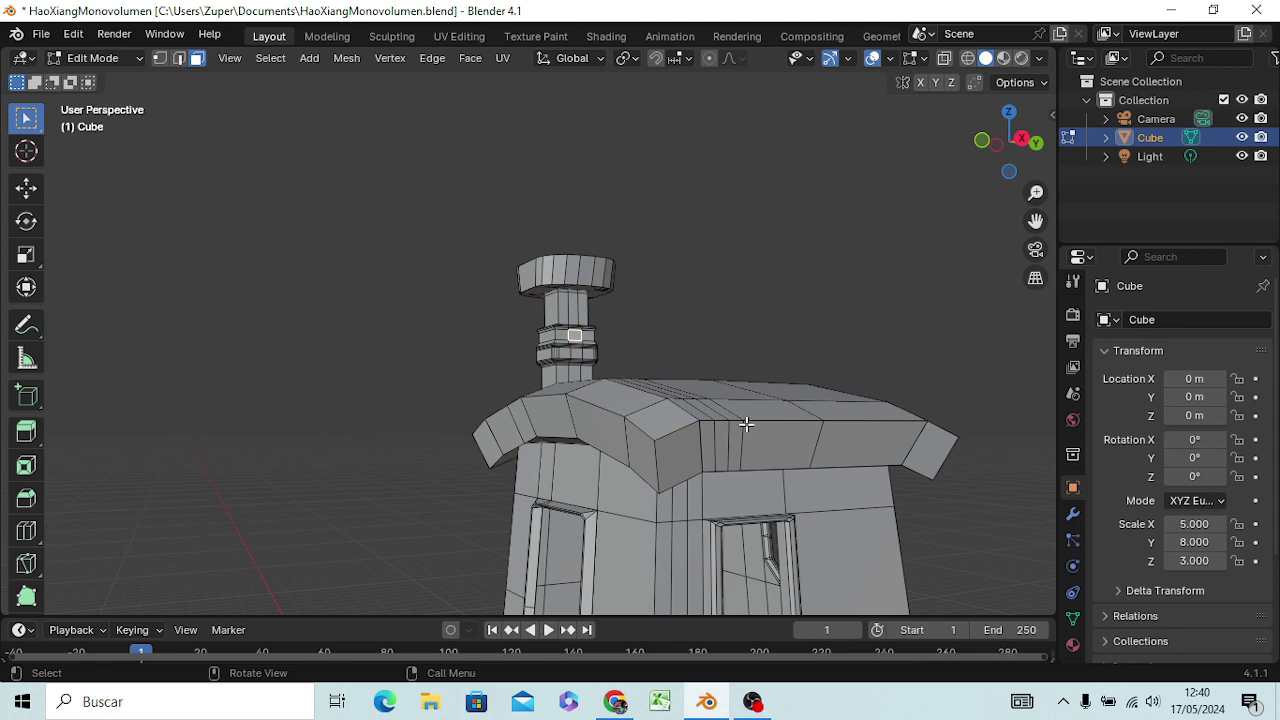
middle_click_drag(746, 424, 858, 438)
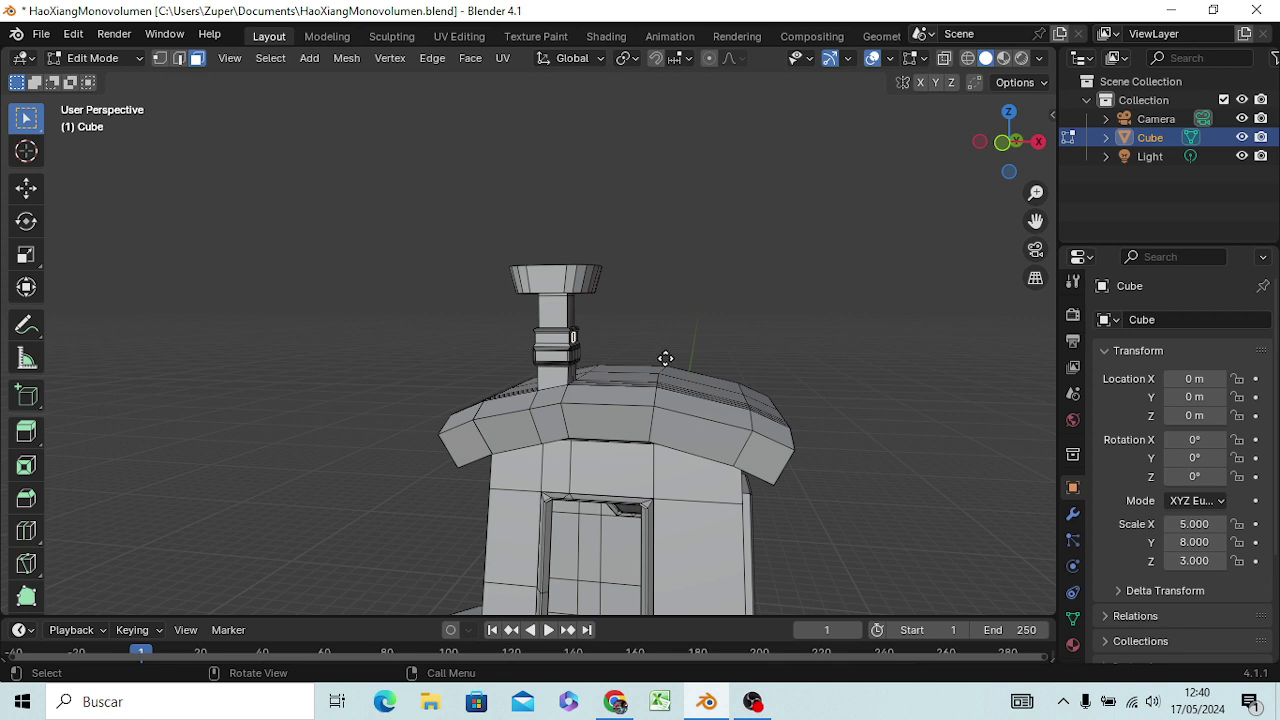
- Extrude the small collar panel face outward along X, viewed in Right Orthographic
key("e")
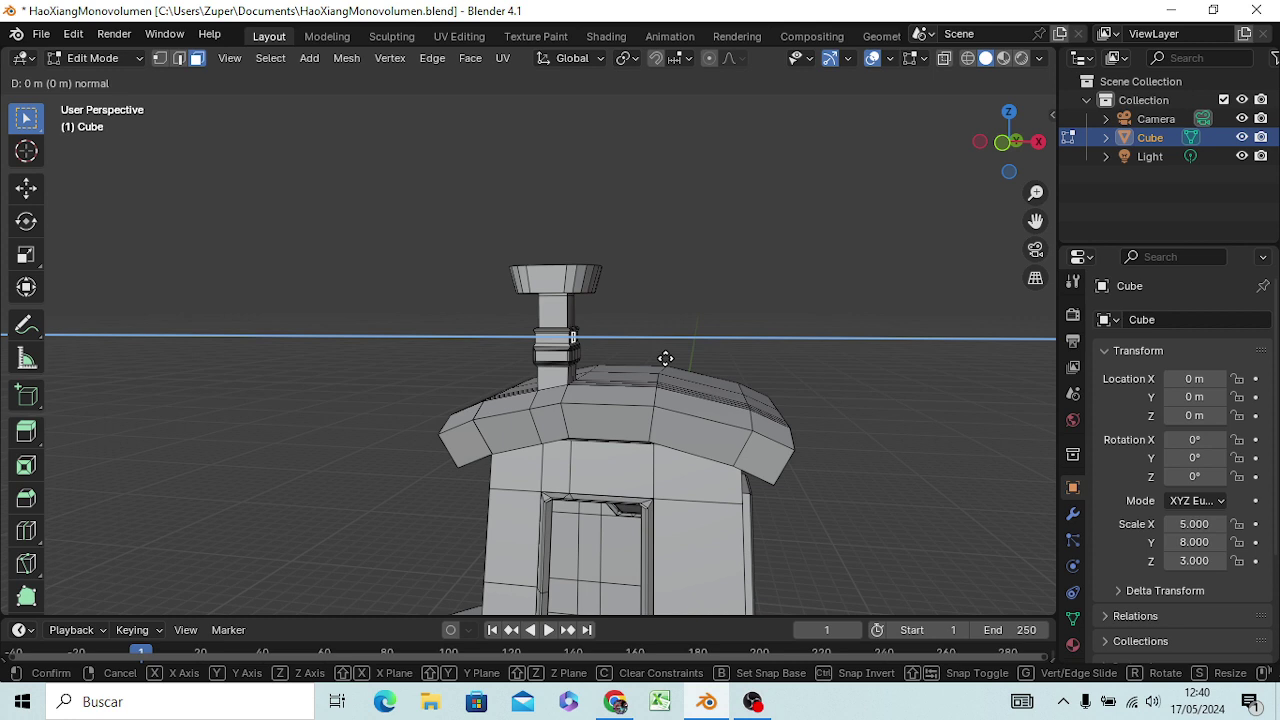
key("x")
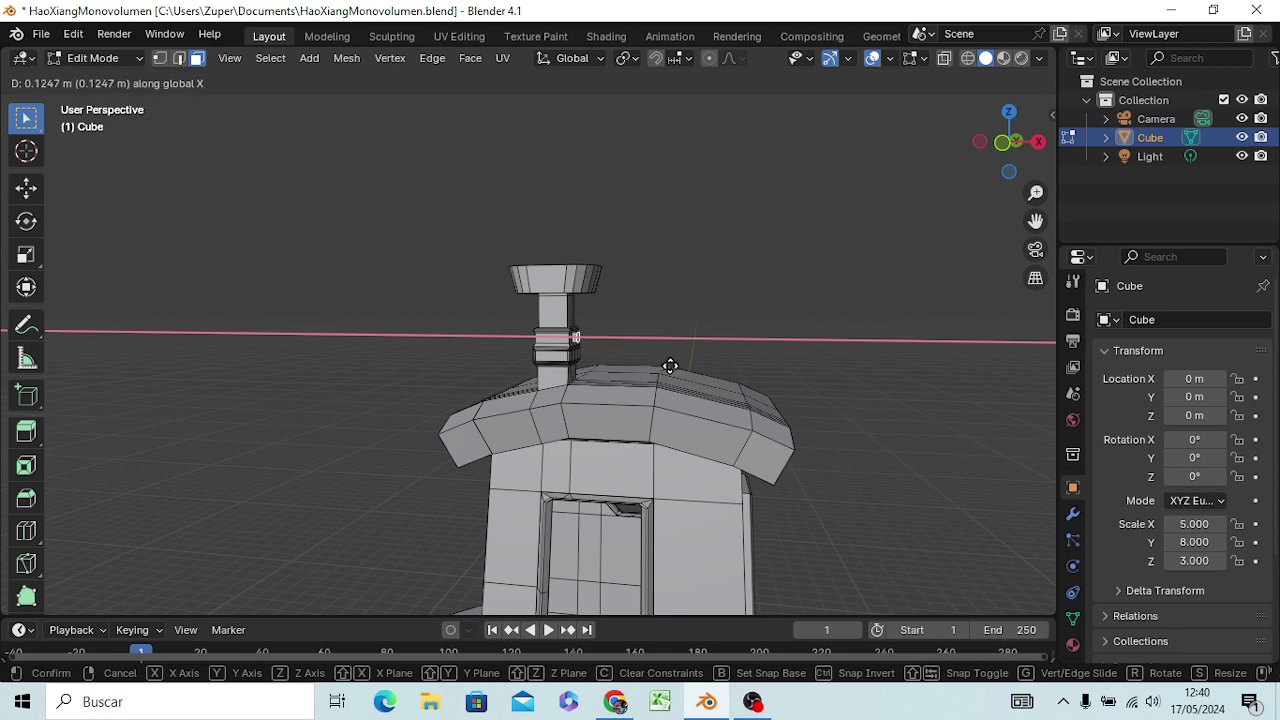
left_click(673, 366)
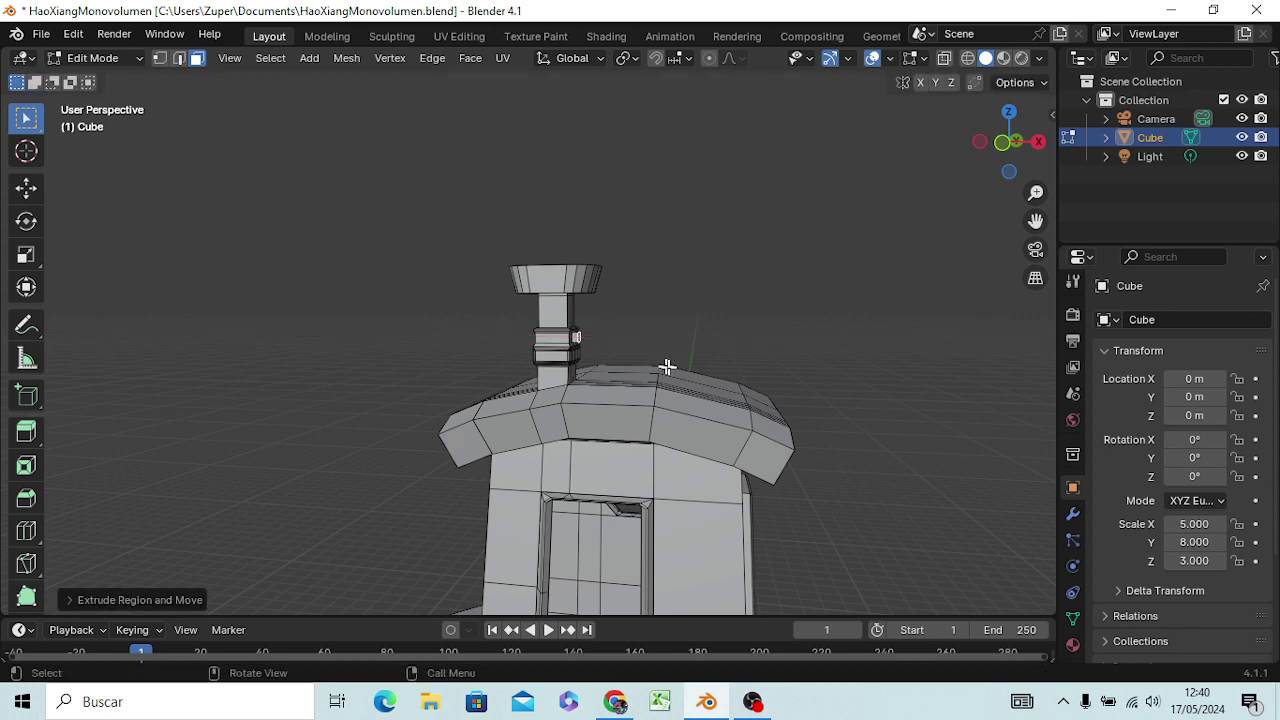
mouse_move(670, 367)
middle_mouse_down()
mouse_move(623, 409)
mouse_move(528, 394)
mouse_move(537, 357)
middle_mouse_up()
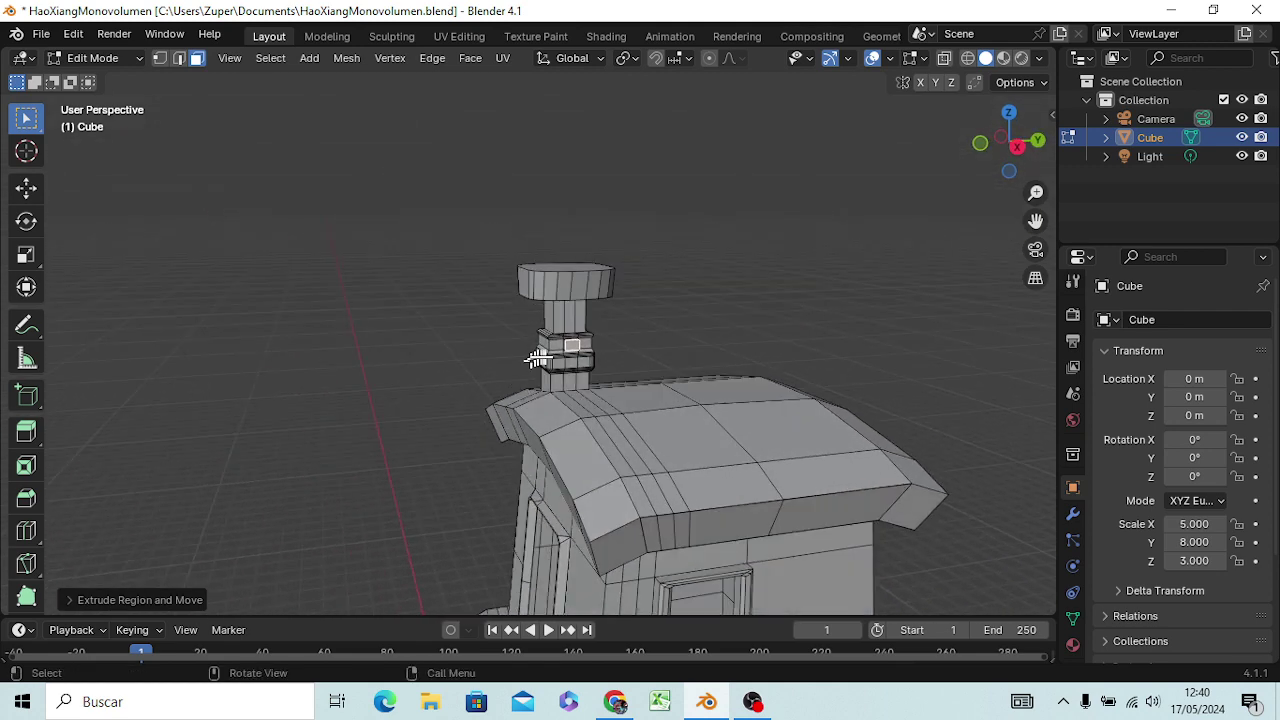
scroll(560, 362, "up", 3)
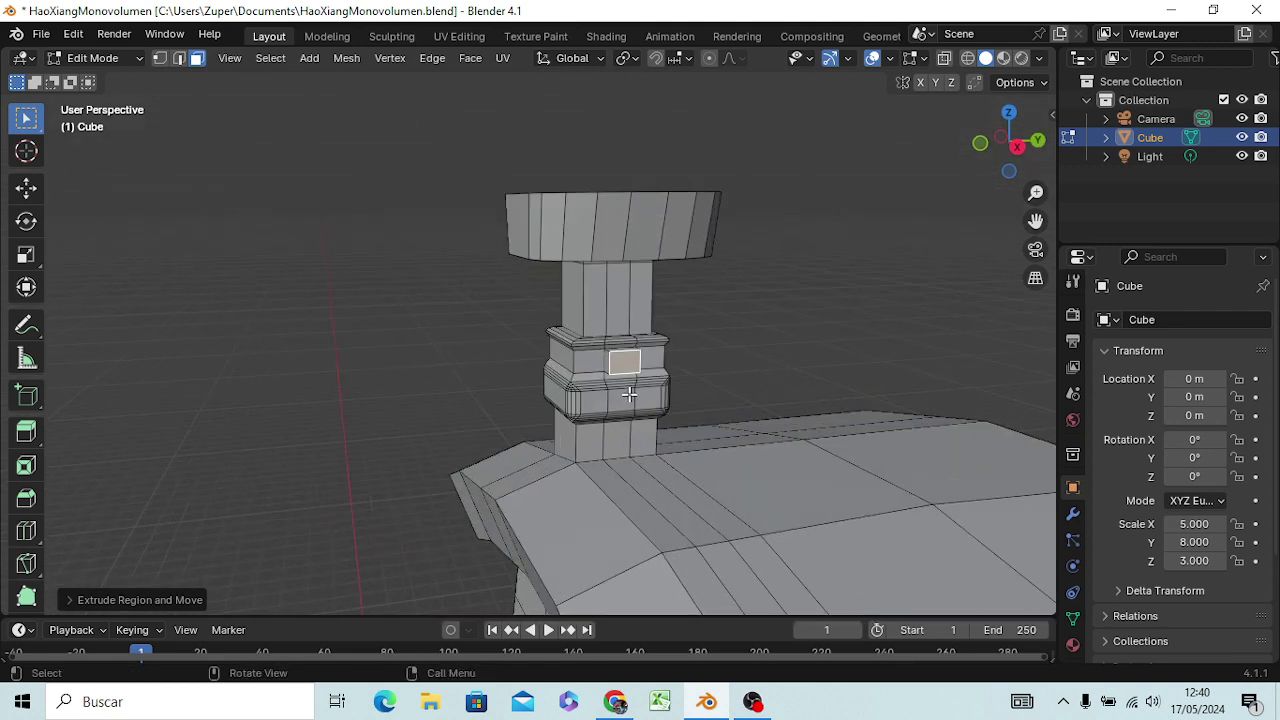
scroll(630, 392, "up", 1)
mouse_move(637, 395)
middle_mouse_down("shift")
mouse_move(466, 380)
mouse_move(508, 364)
middle_mouse_up("shift")
key("KP_5")
key("KP_3")
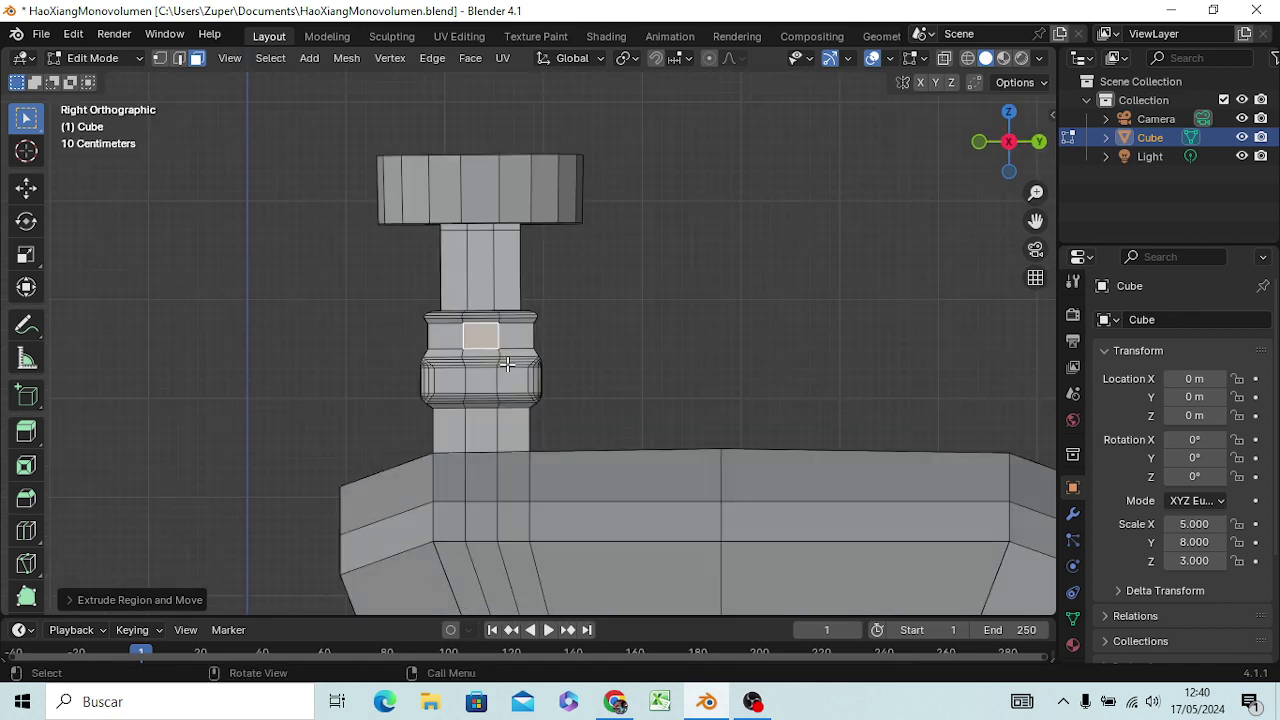
scroll(468, 370, "up", 2)
scroll(465, 368, "up", 1)
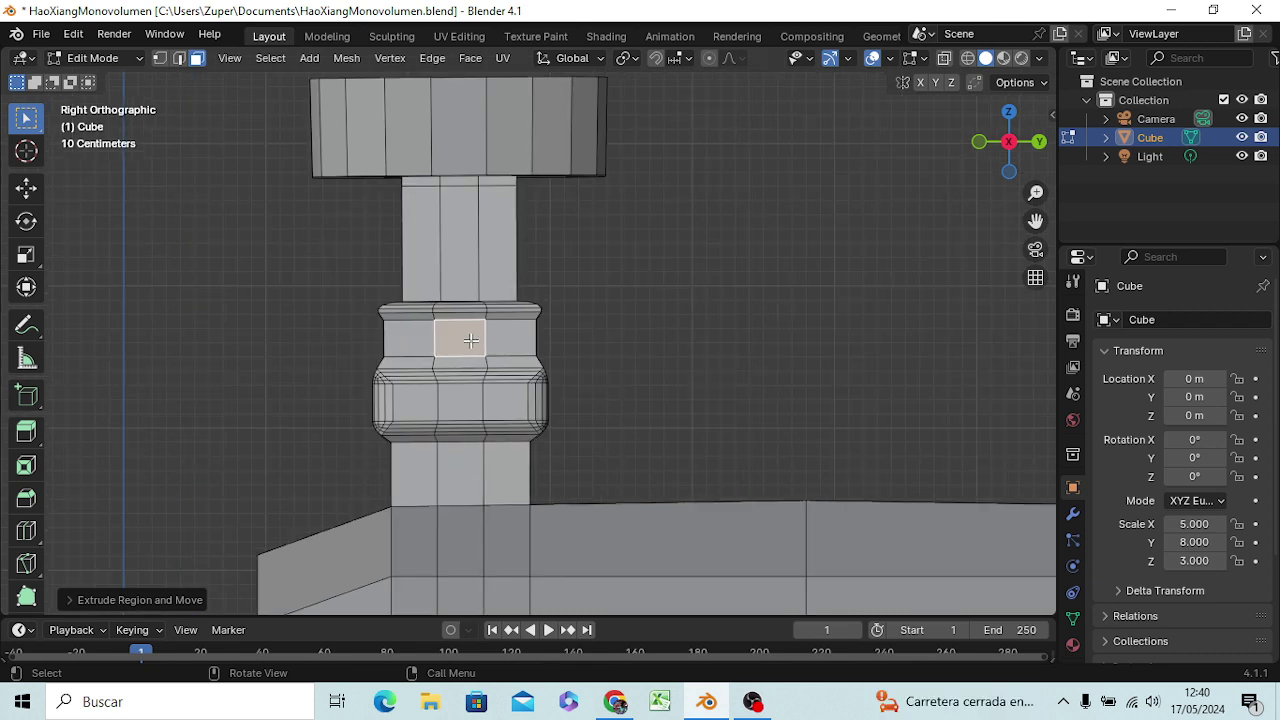
- Narrow the extruded panel face along Y to about 0.72 and start a bevel
key("s")
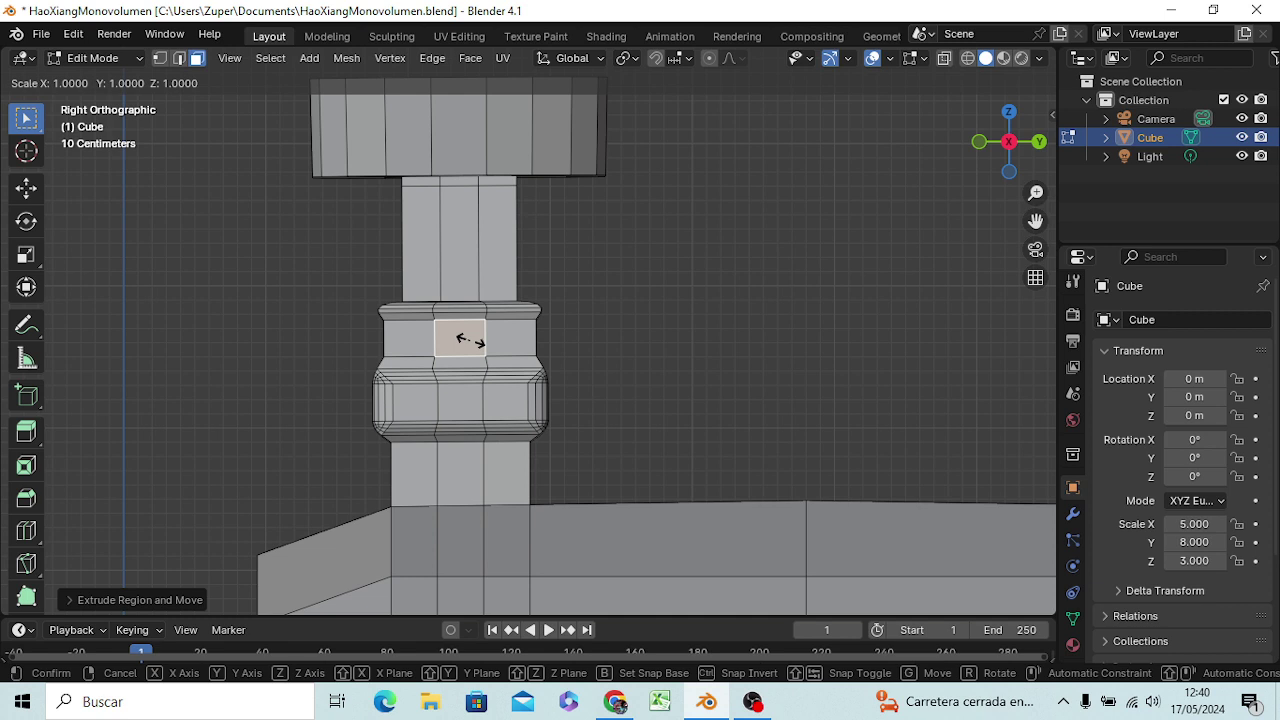
key("y")
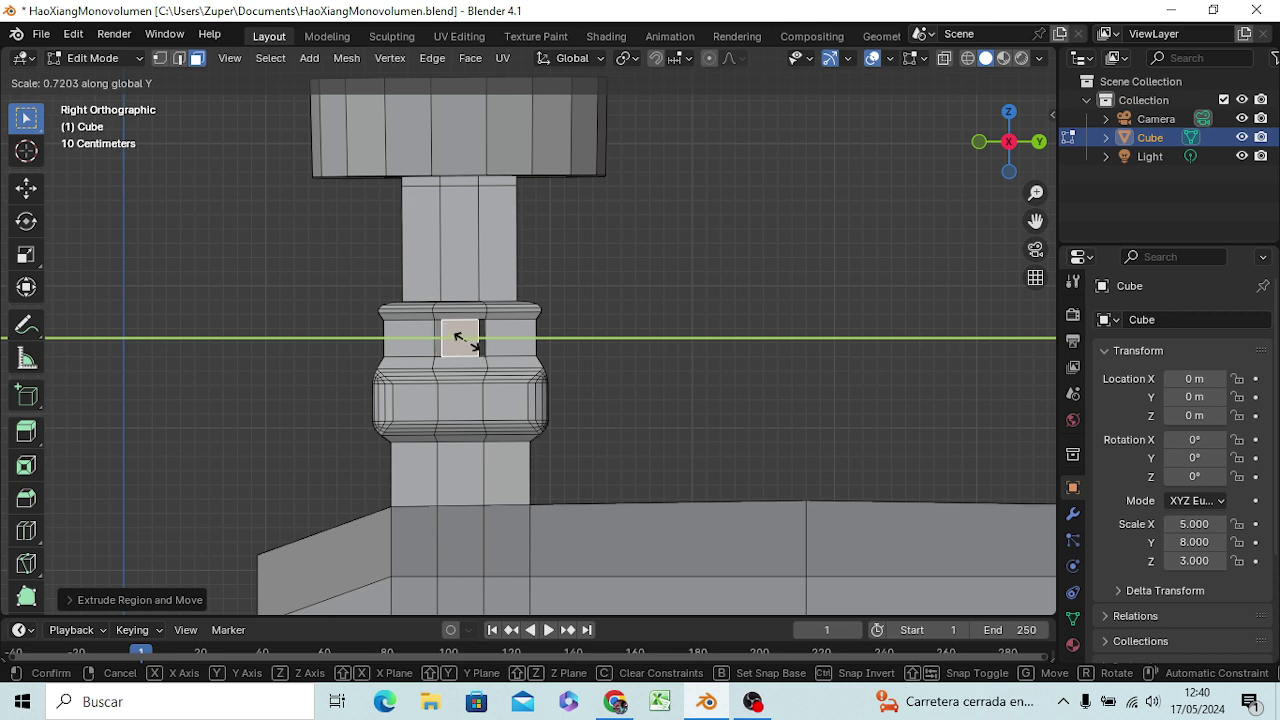
left_click(463, 340)
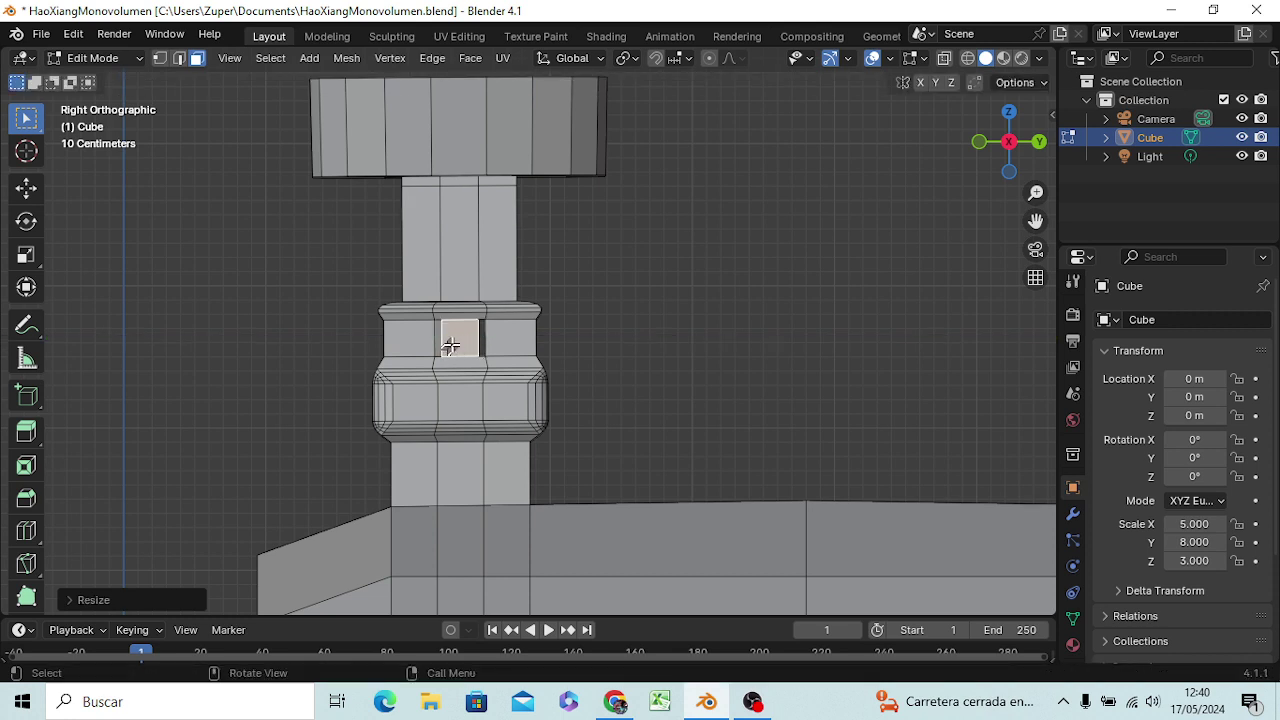
key("ctrl")
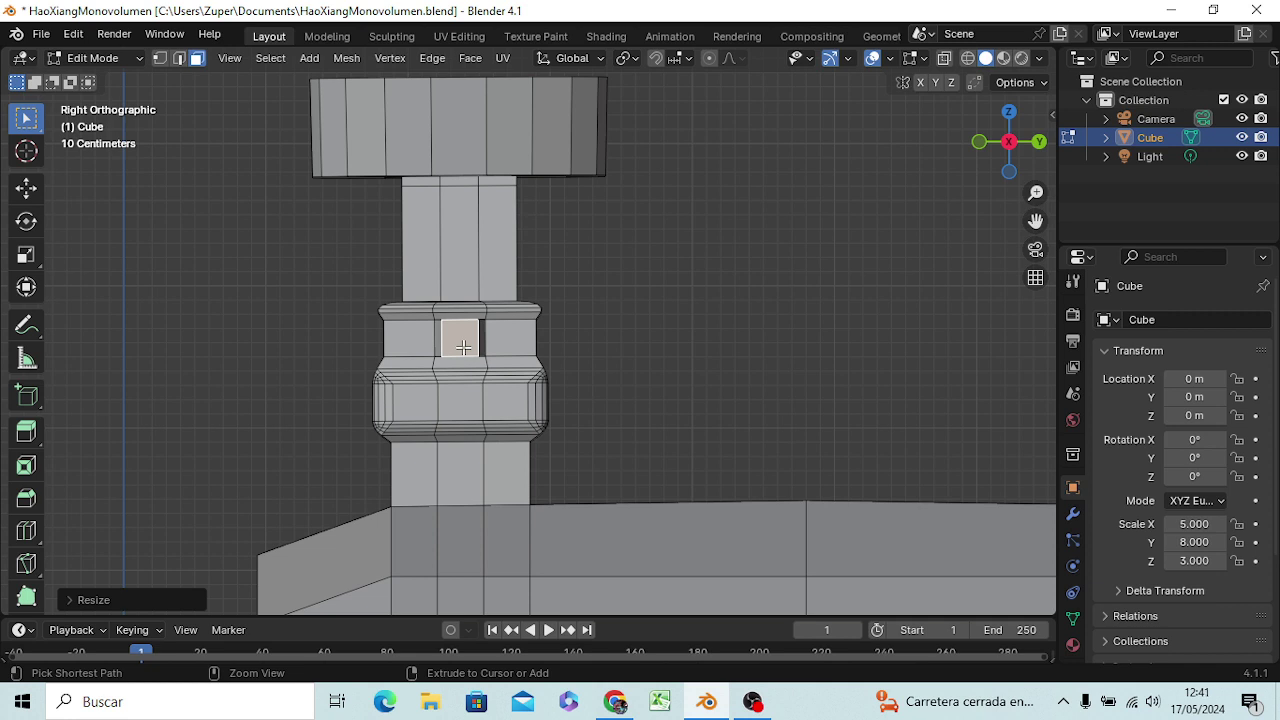
key("ctrl+b")
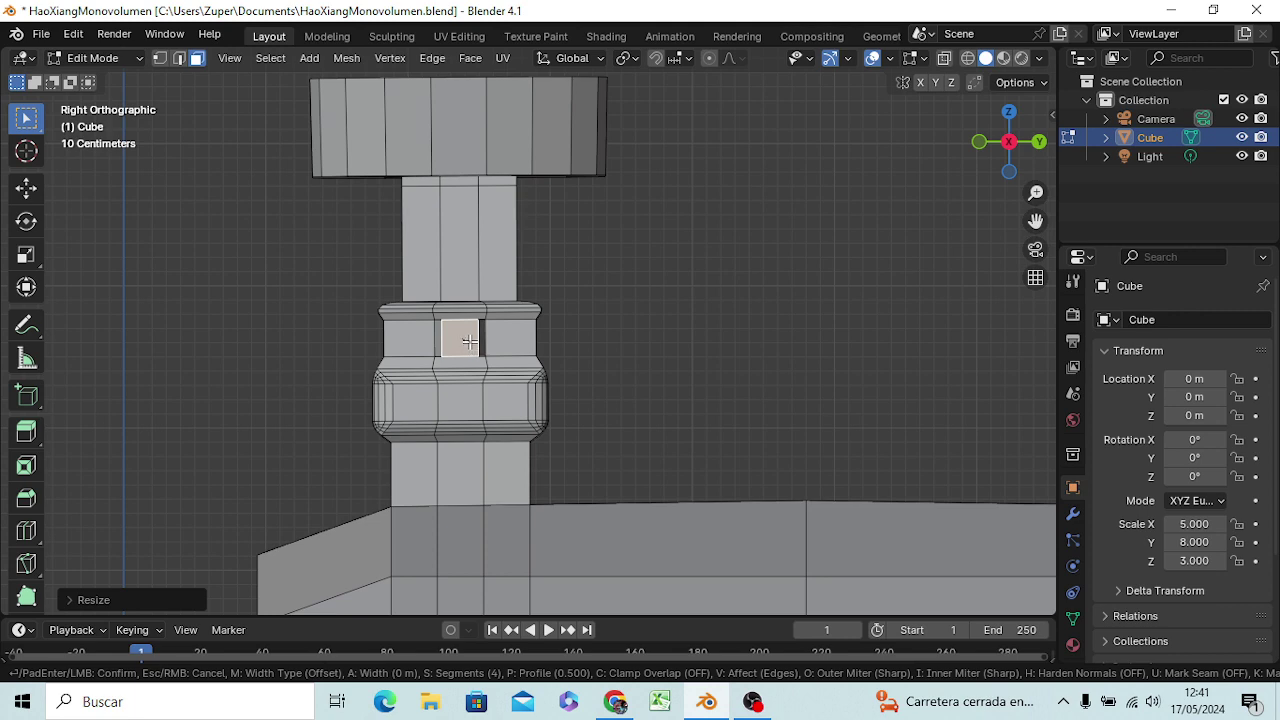
- Extrude the stub's end face further out from the chimney collar
mouse_move(500, 351)
middle_mouse_down()
mouse_move(656, 388)
mouse_move(686, 380)
middle_mouse_up()
scroll(686, 380, "up", 1)
scroll(686, 375, "up", 1)
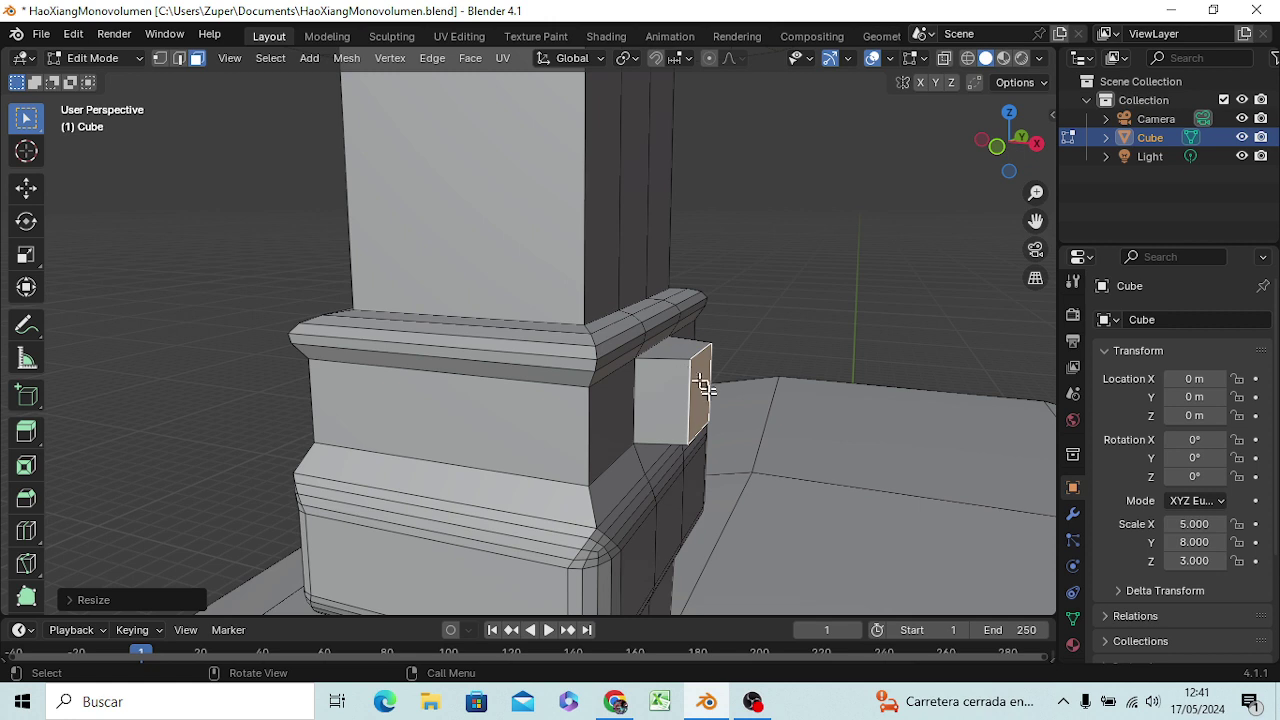
scroll(703, 387, "down", 1)
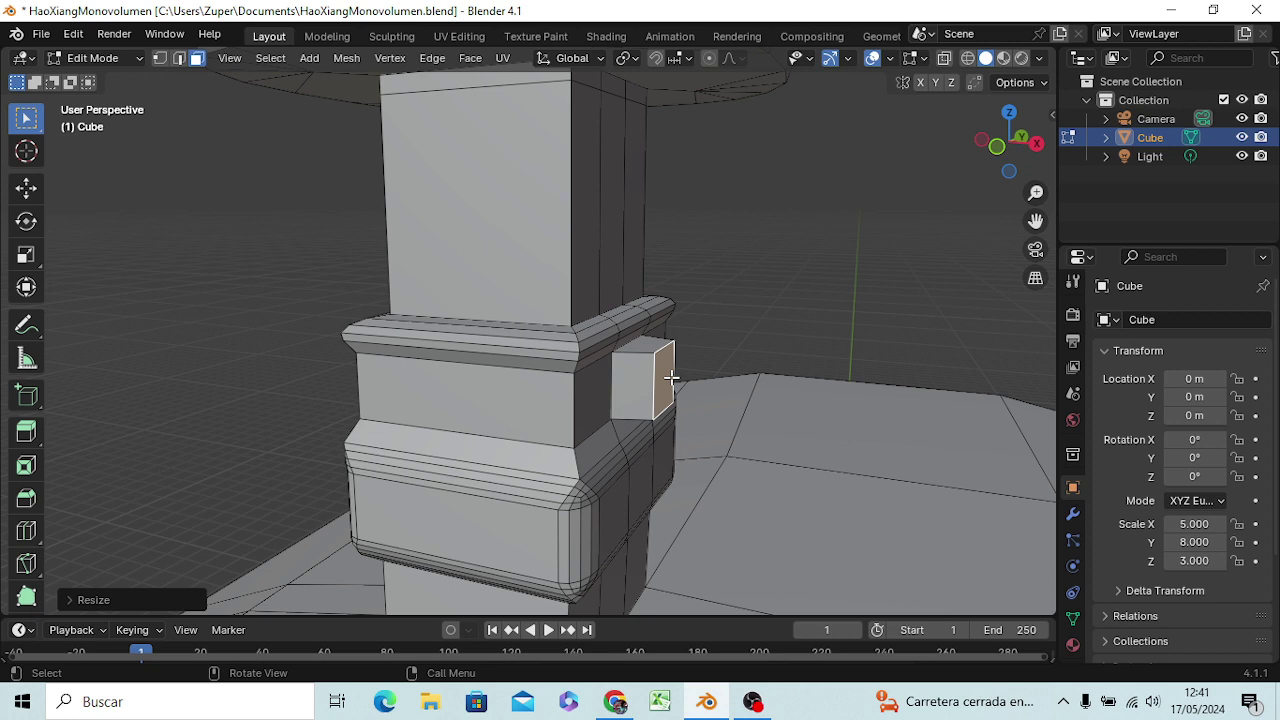
key("e")
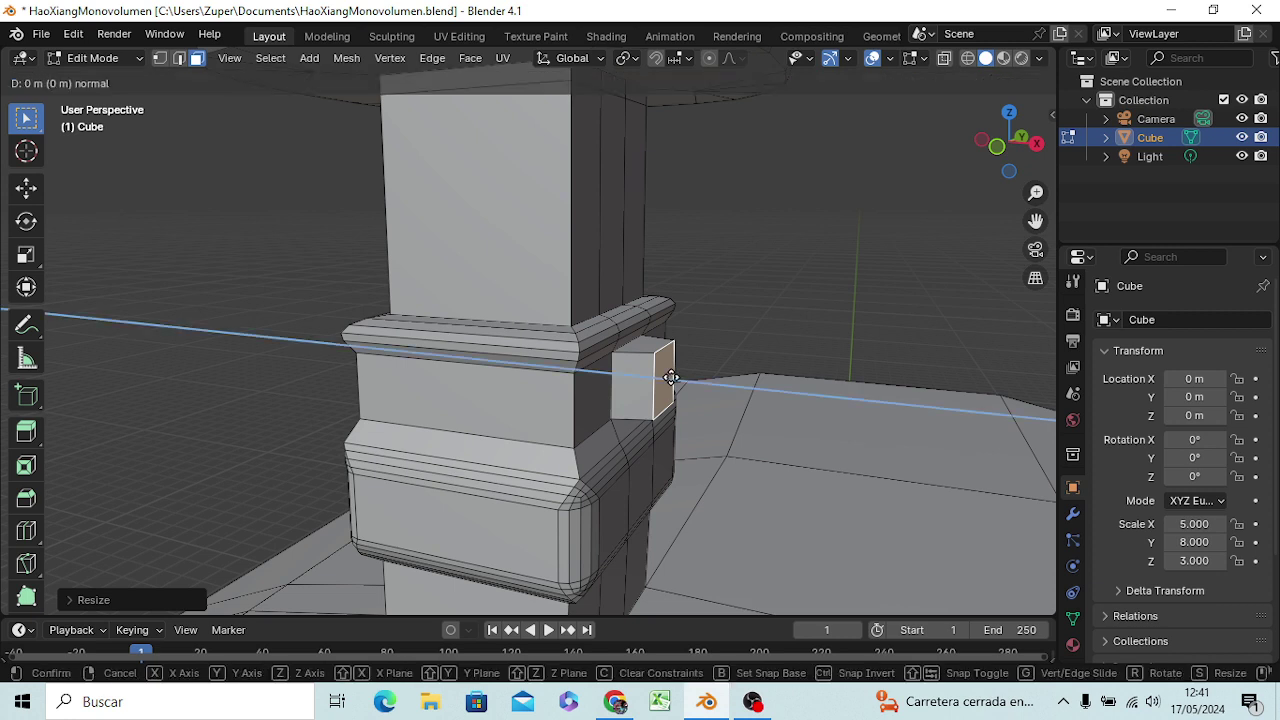
left_click(707, 395)
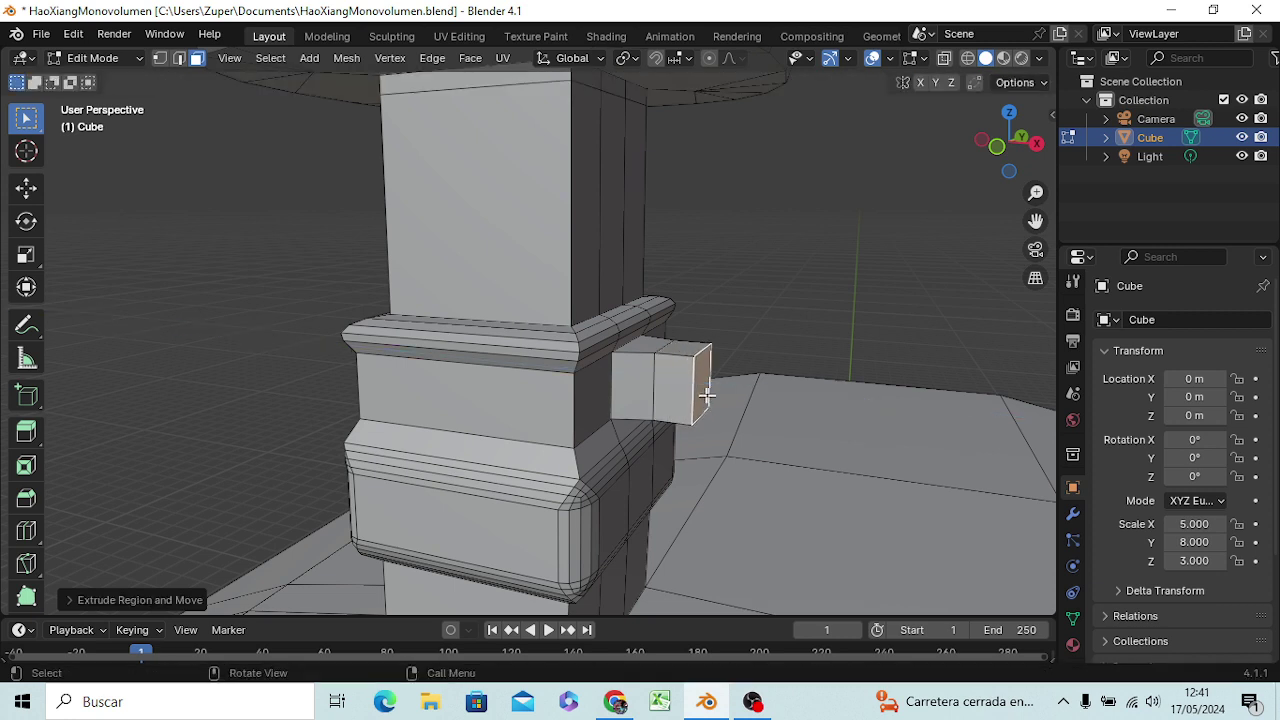
- Select the ring of faces around the stub
left_click(673, 393)
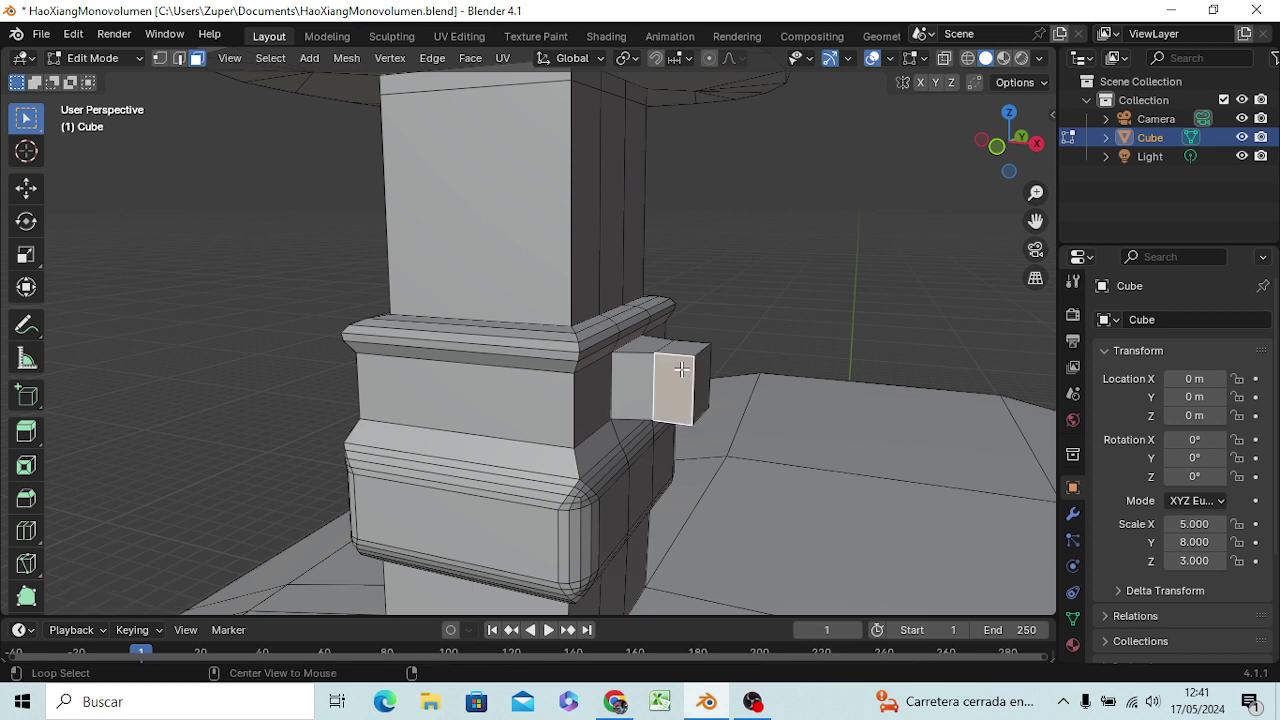
left_click(681, 369, "alt")
left_click(699, 358)
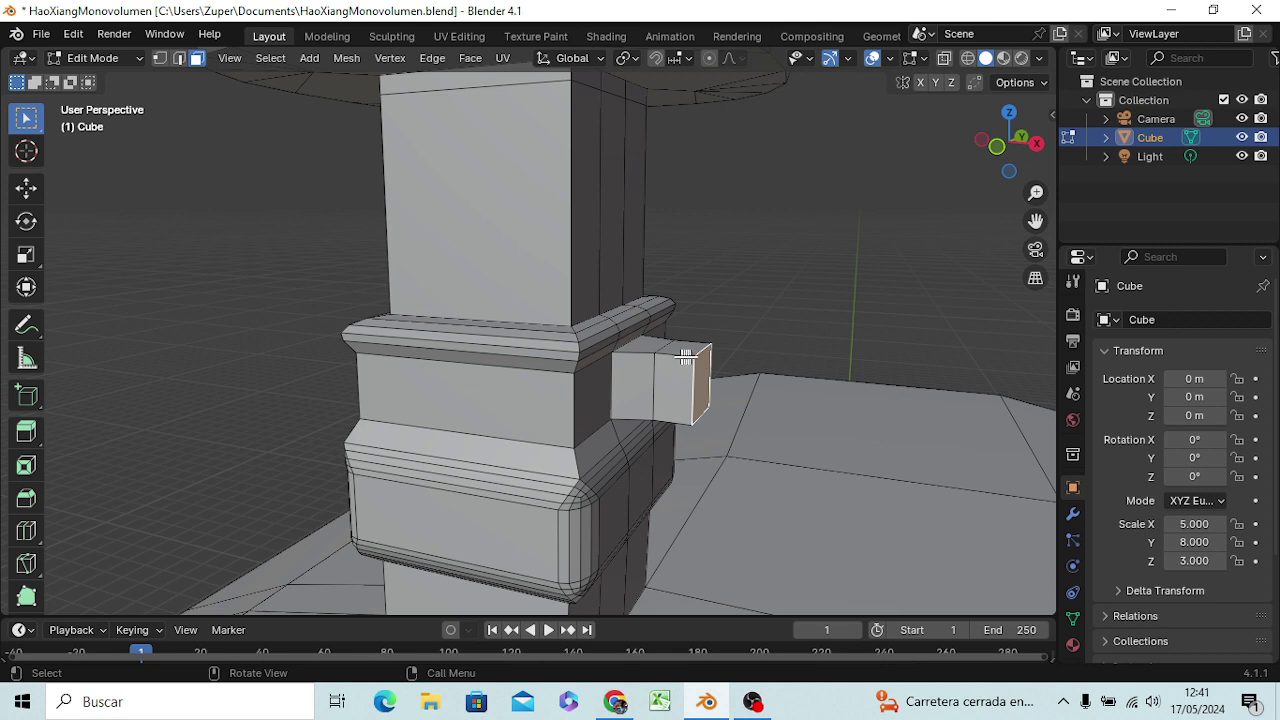
left_click(675, 360)
left_click(676, 360, "alt")
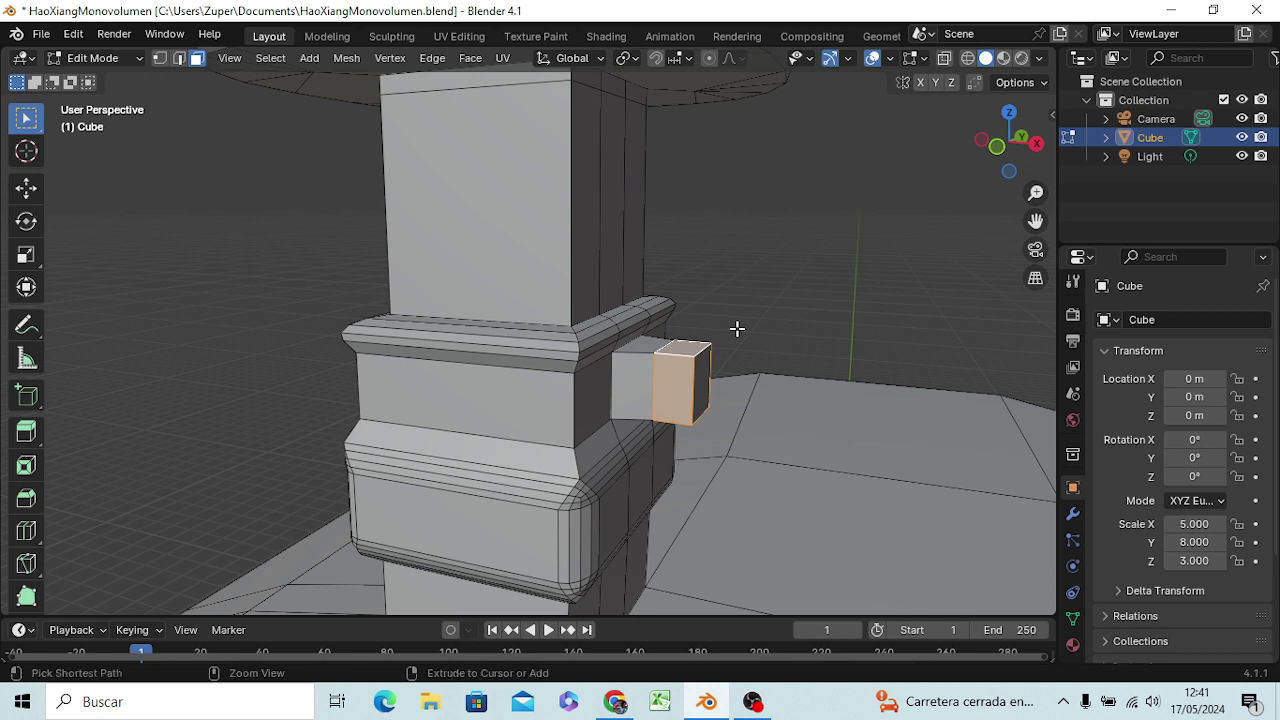
- Cancel the face bevel and switch the stub to edge selection
key("ctrl+b")
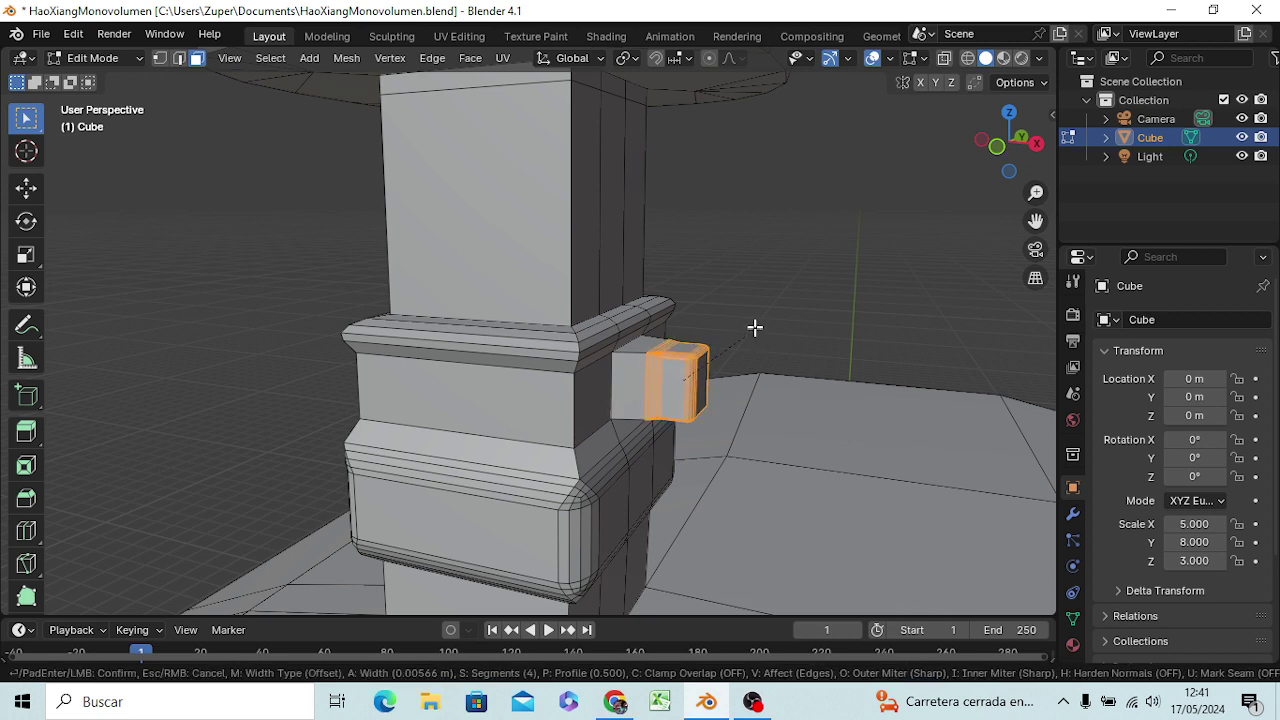
right_click(735, 324)
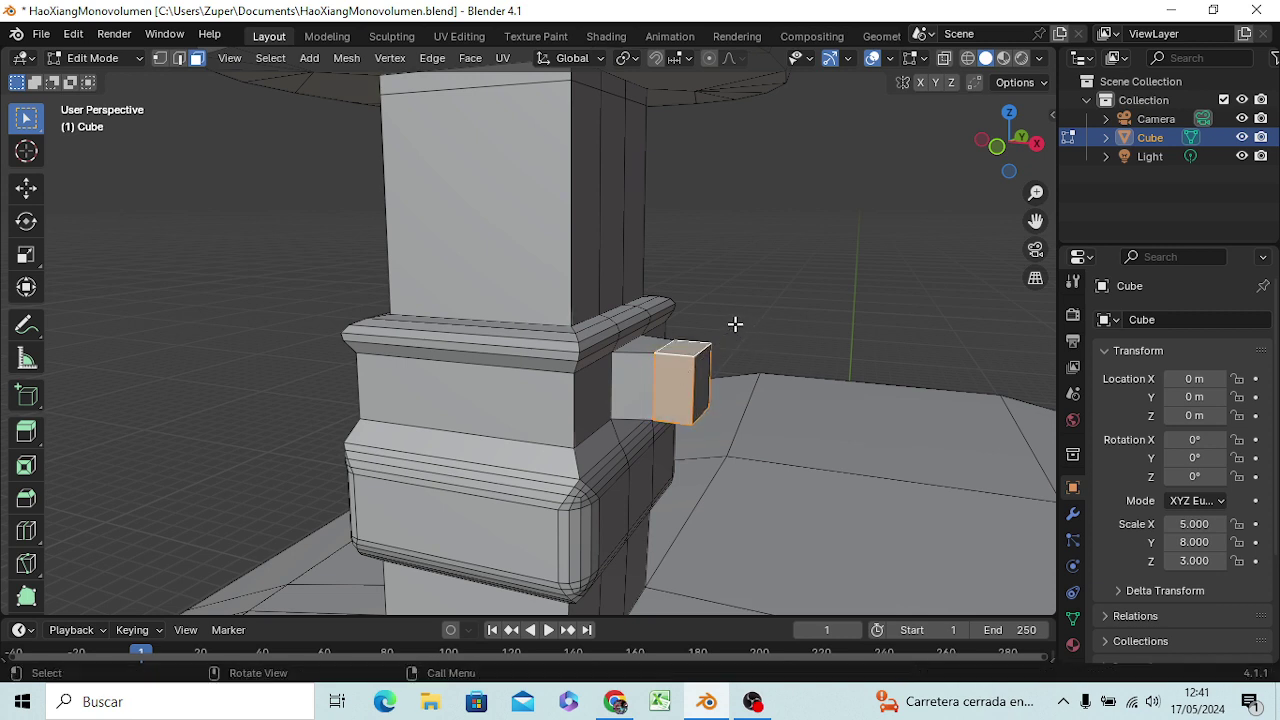
left_click(752, 332)
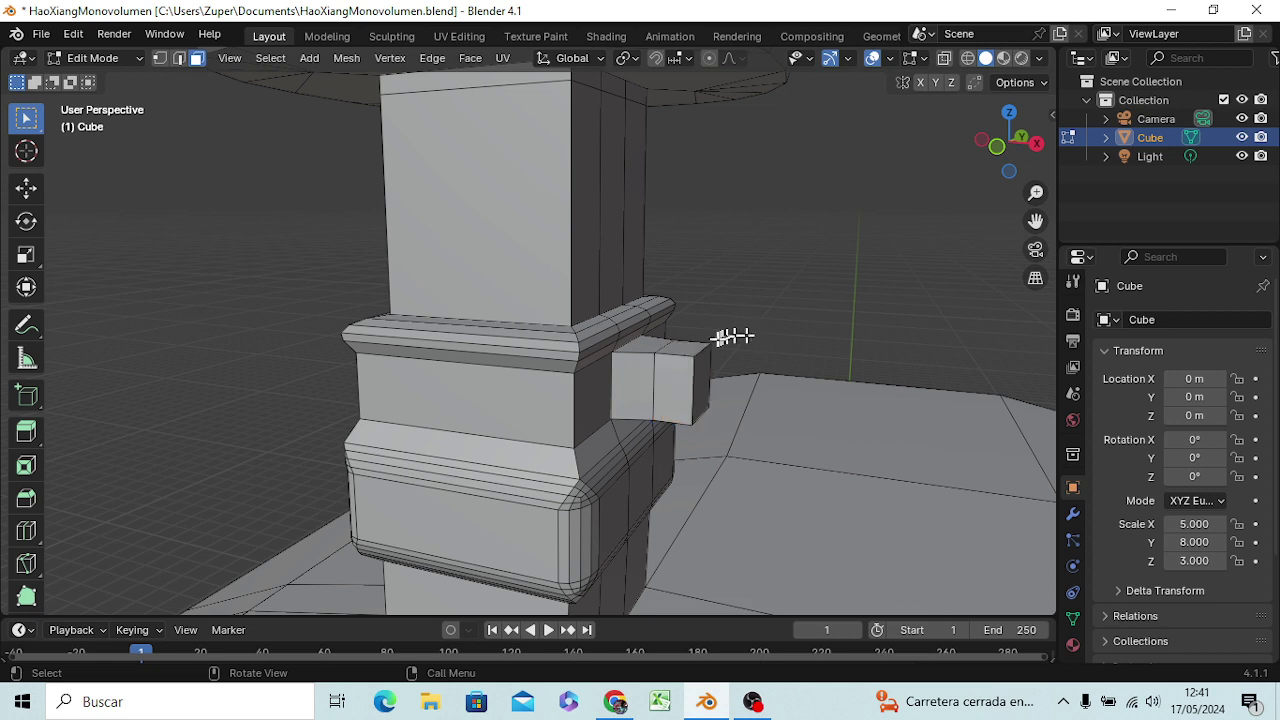
left_click(676, 354)
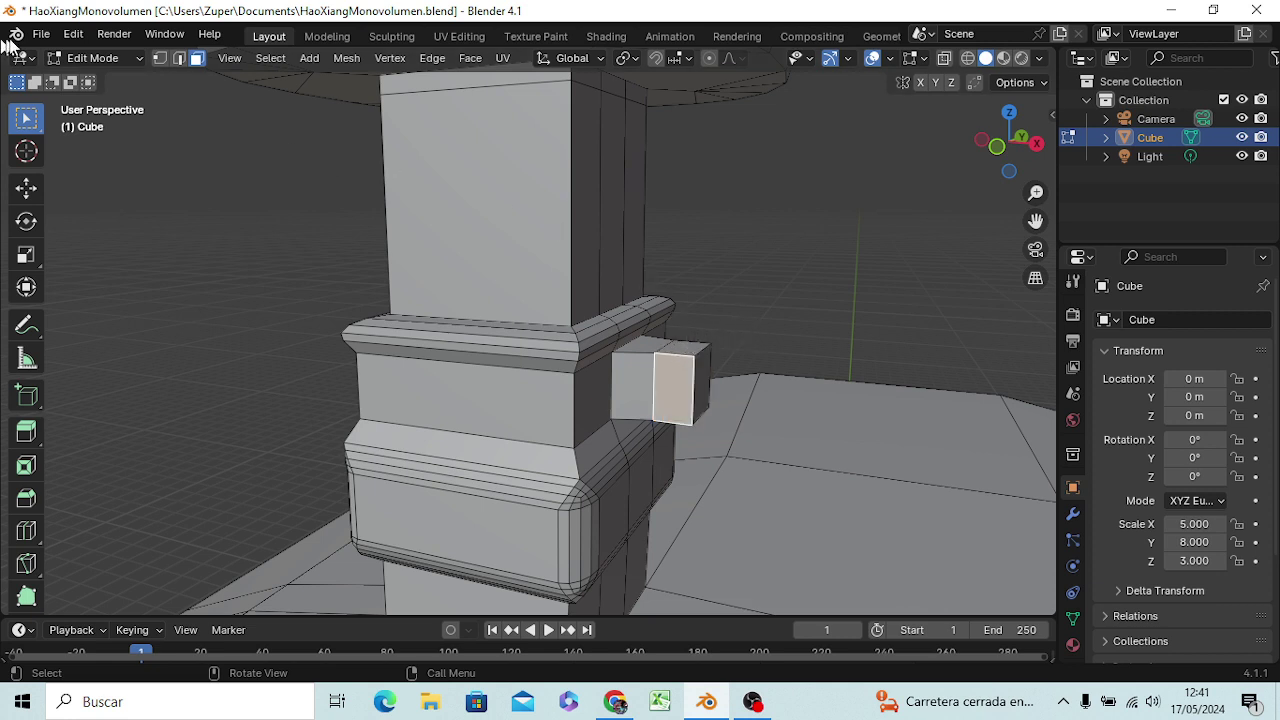
left_click(179, 58)
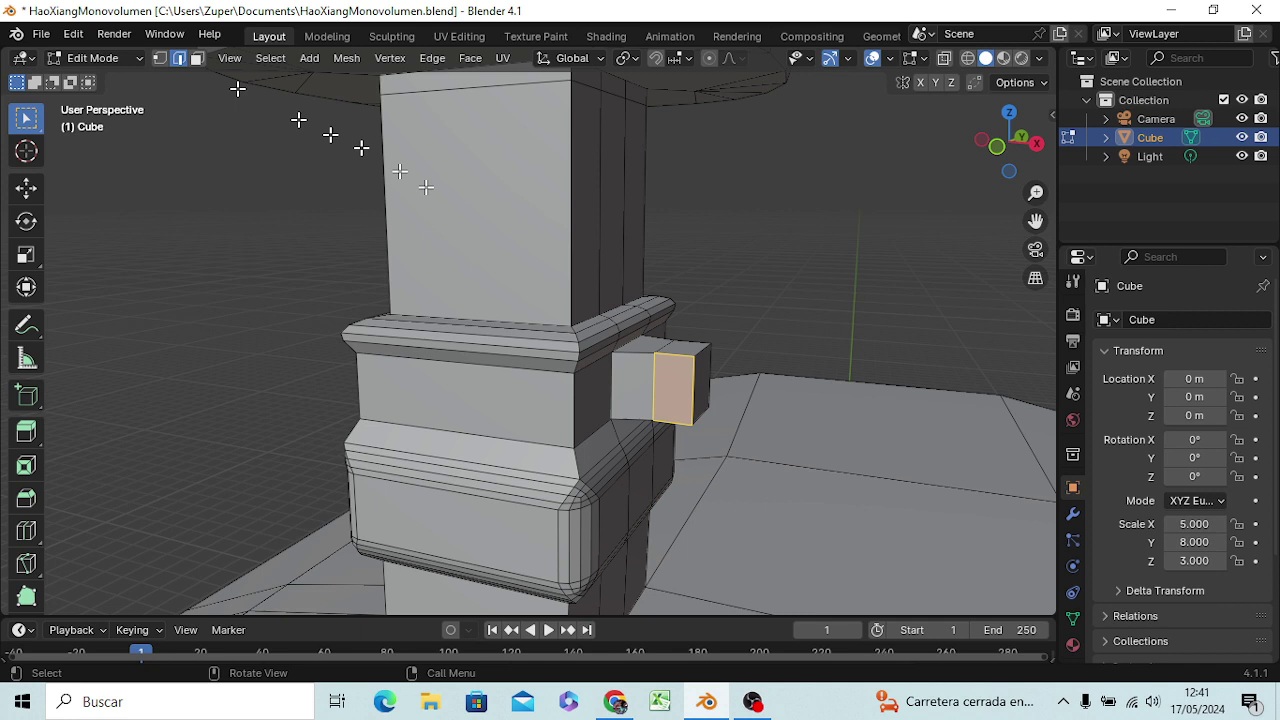
left_click(745, 292)
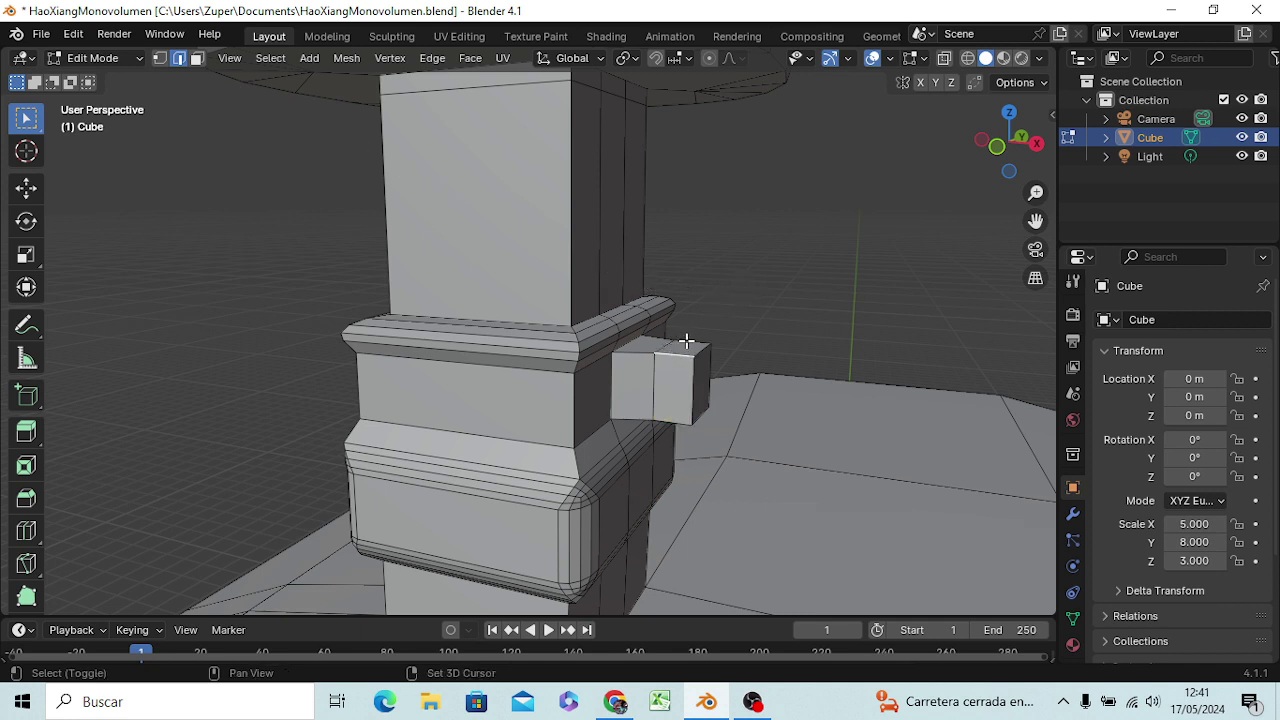
- Bevel the stub's selected edges into rounded corners
left_click(686, 341, "shift")
mouse_move(667, 438)
middle_mouse_down("shift")
mouse_move(675, 410)
mouse_move(654, 357)
middle_mouse_up("shift")
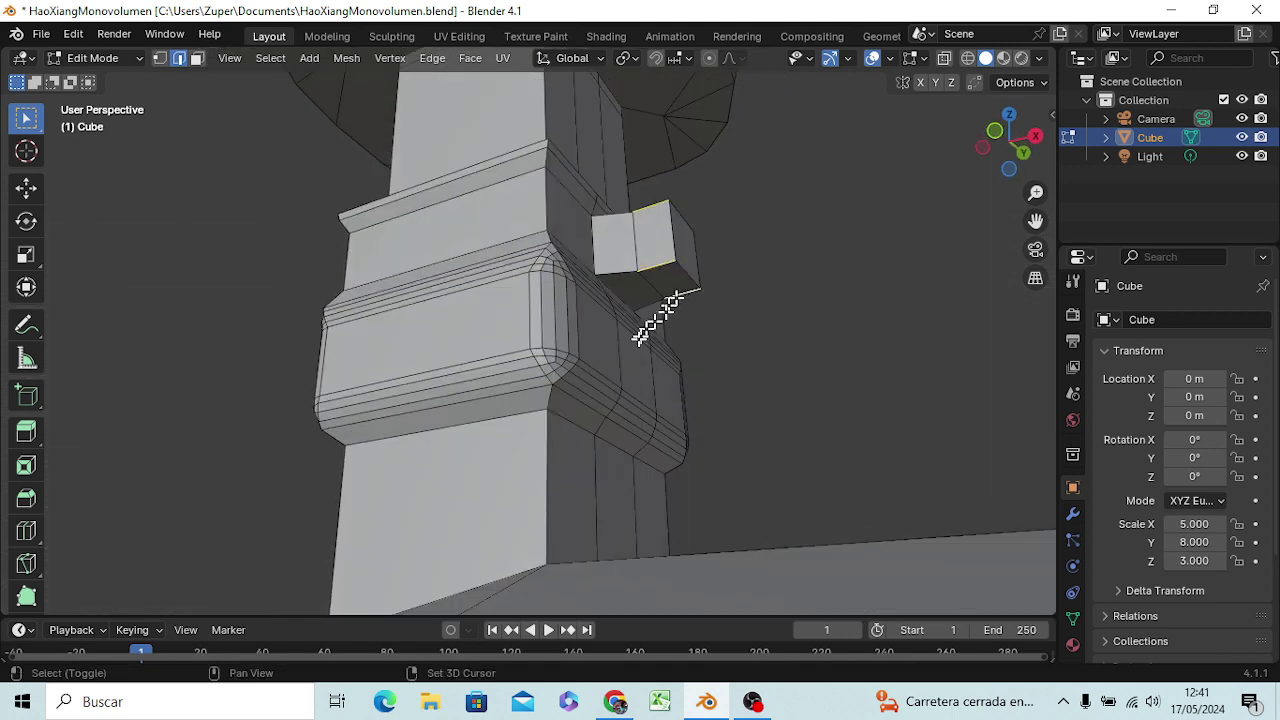
middle_click_drag(686, 377, 701, 469)
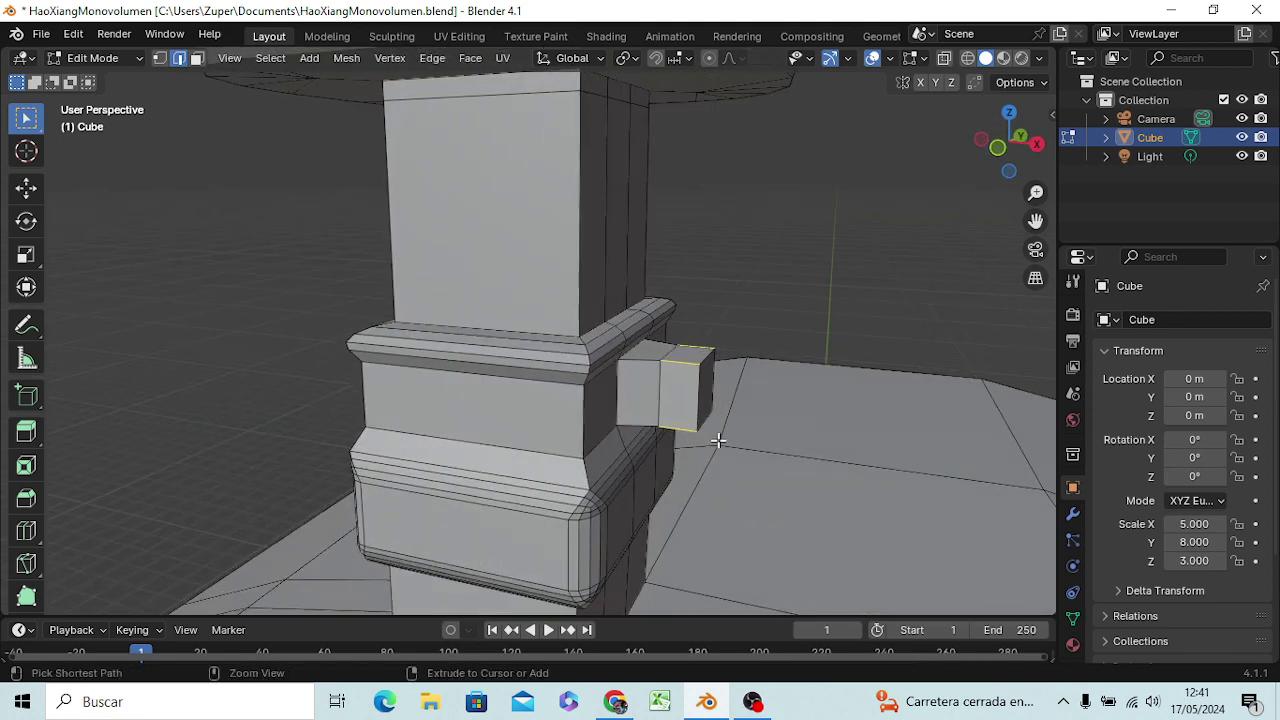
key("ctrl+b")
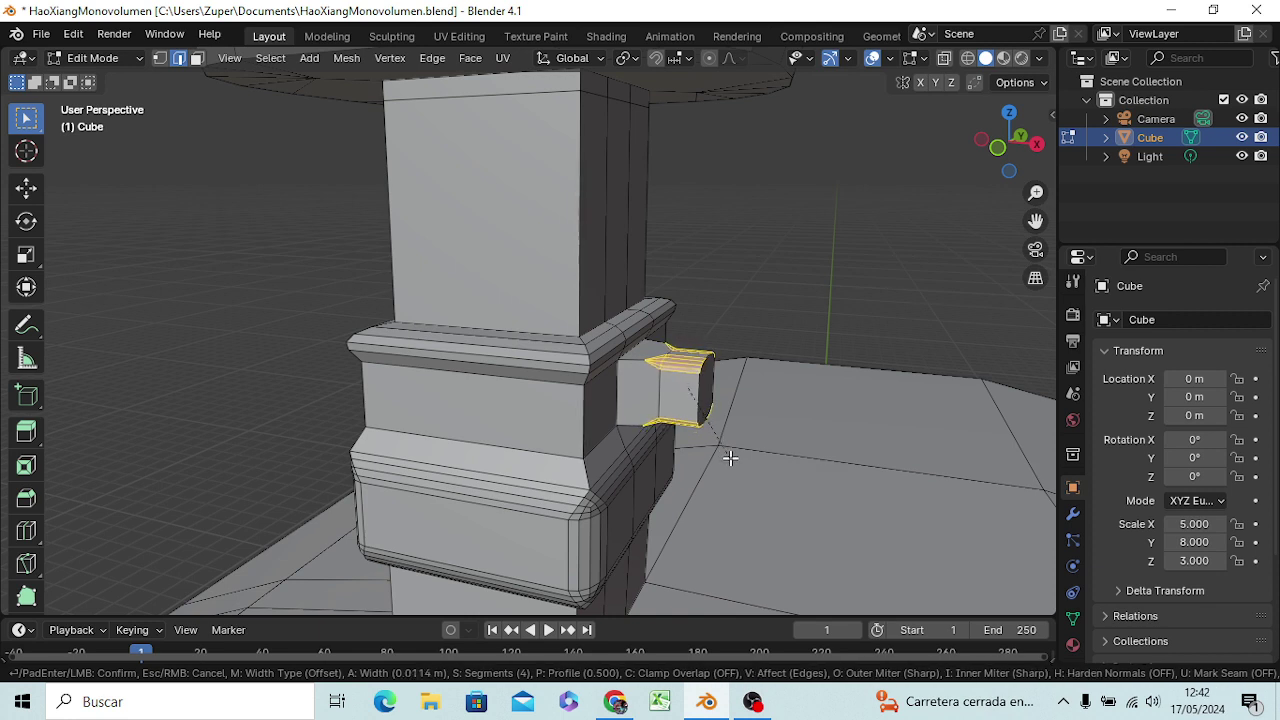
left_click(730, 457)
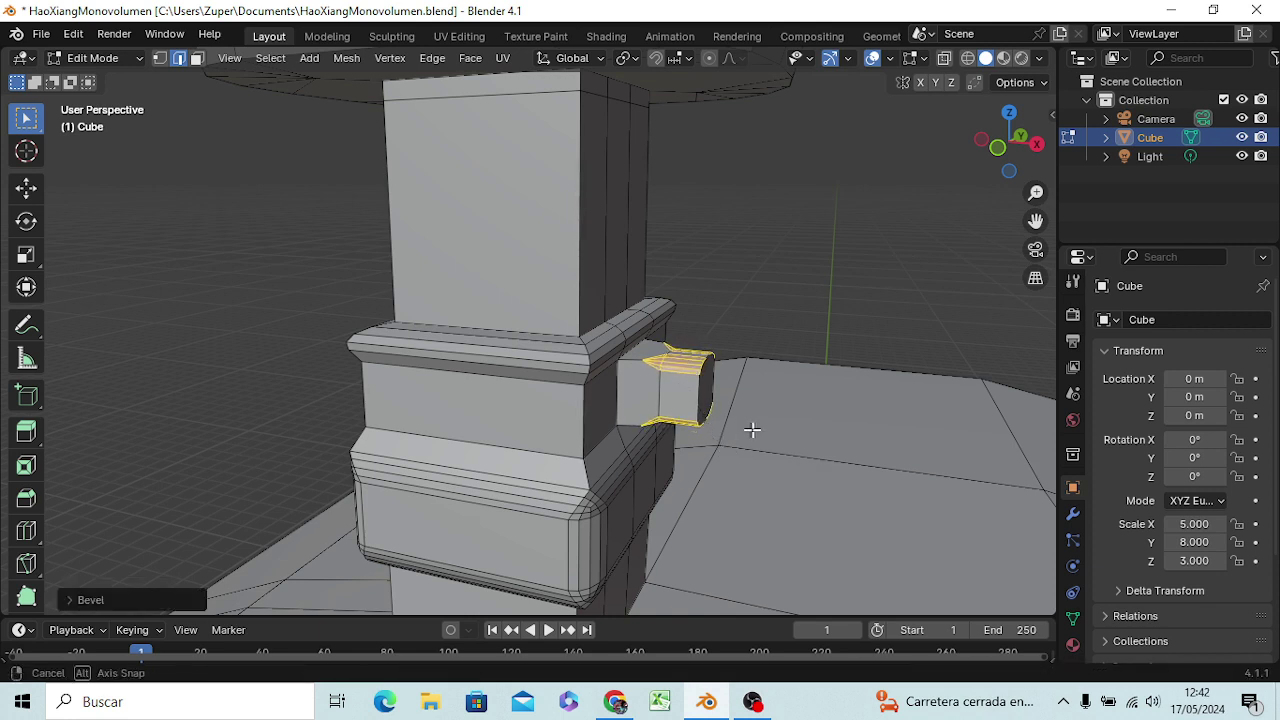
left_click(742, 374)
- Select the stub's rounded end face in face mode
mouse_move(737, 409)
middle_mouse_down()
mouse_move(685, 427)
mouse_move(643, 406)
middle_mouse_up()
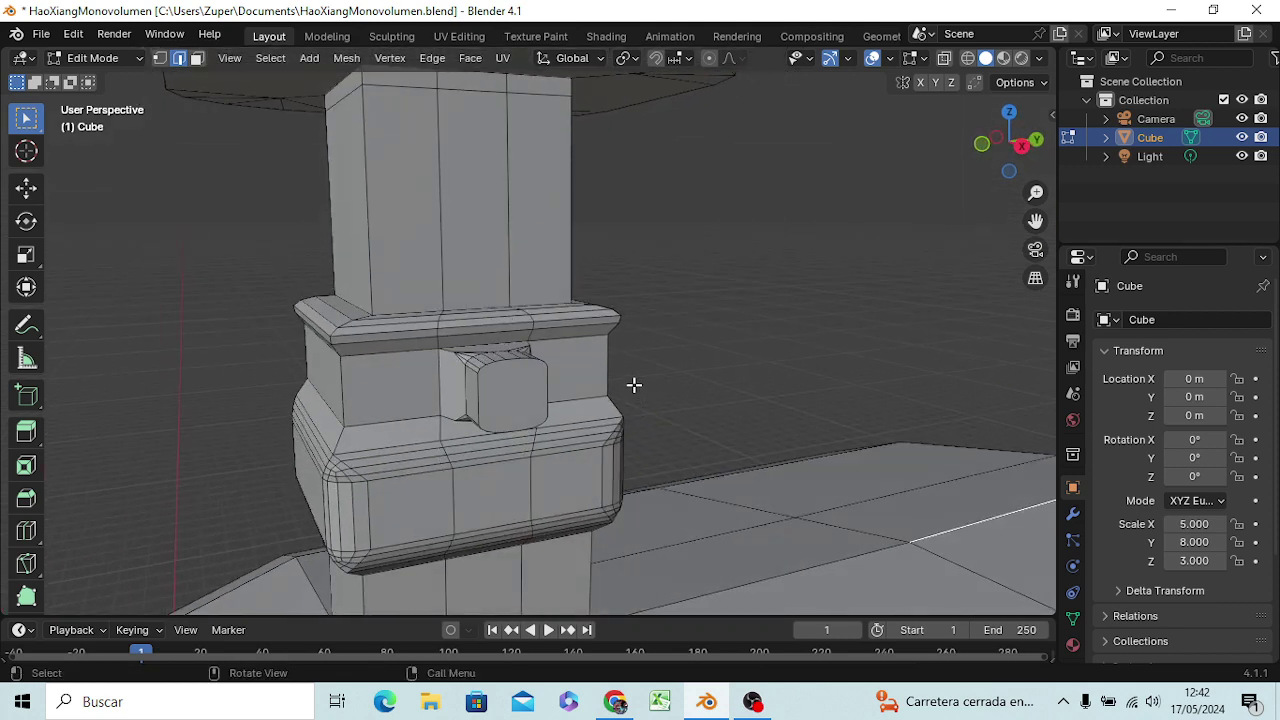
mouse_move(534, 437)
middle_mouse_down()
mouse_move(586, 460)
mouse_move(613, 440)
middle_mouse_up()
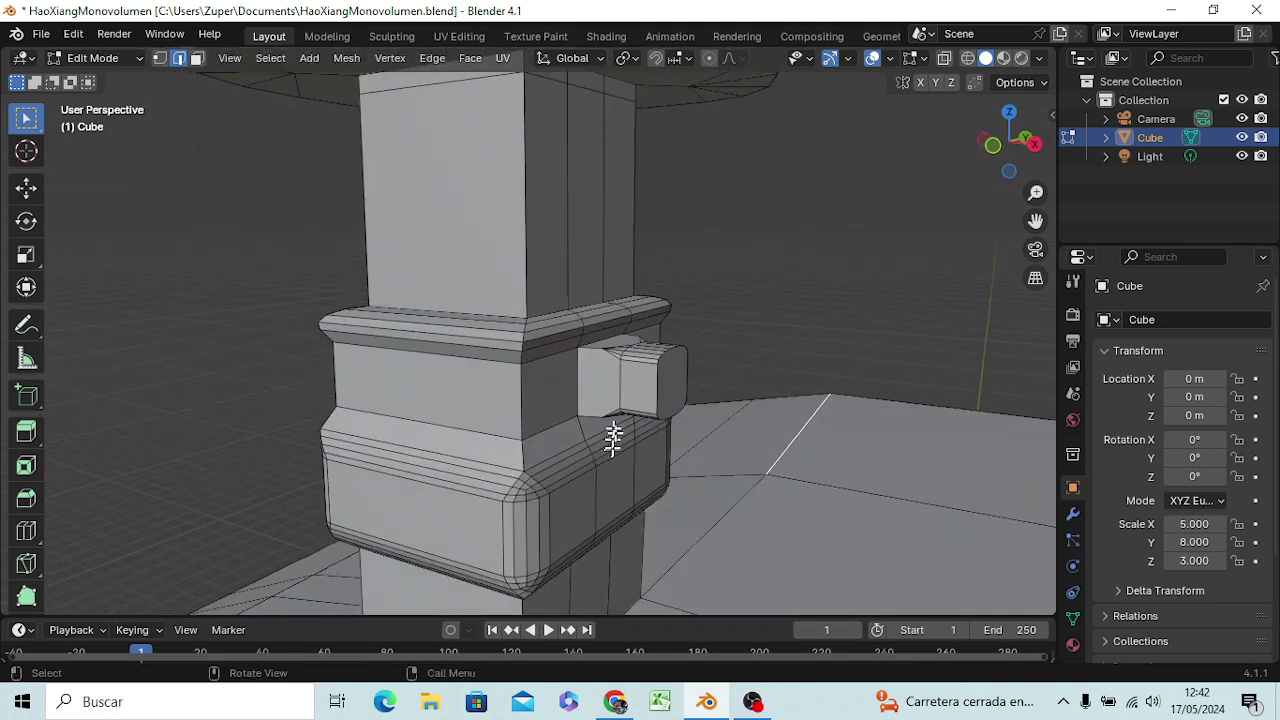
left_click(673, 374)
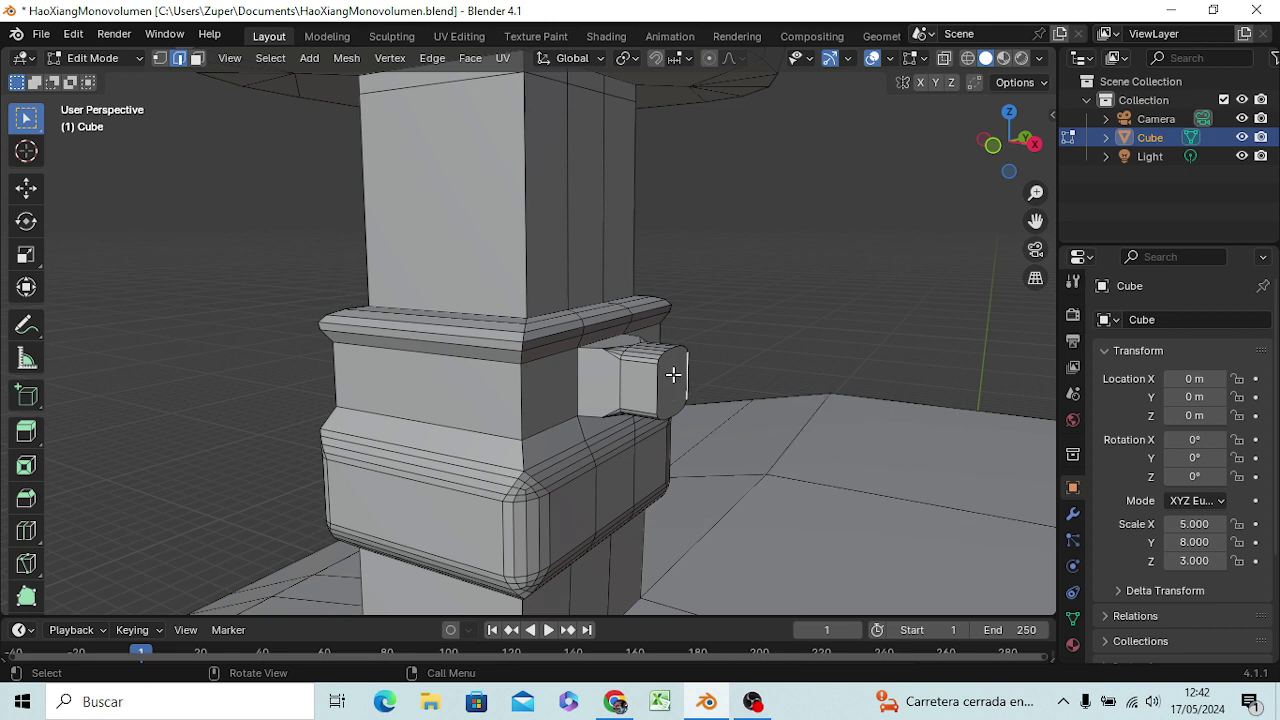
left_click(195, 60)
left_click(677, 399)
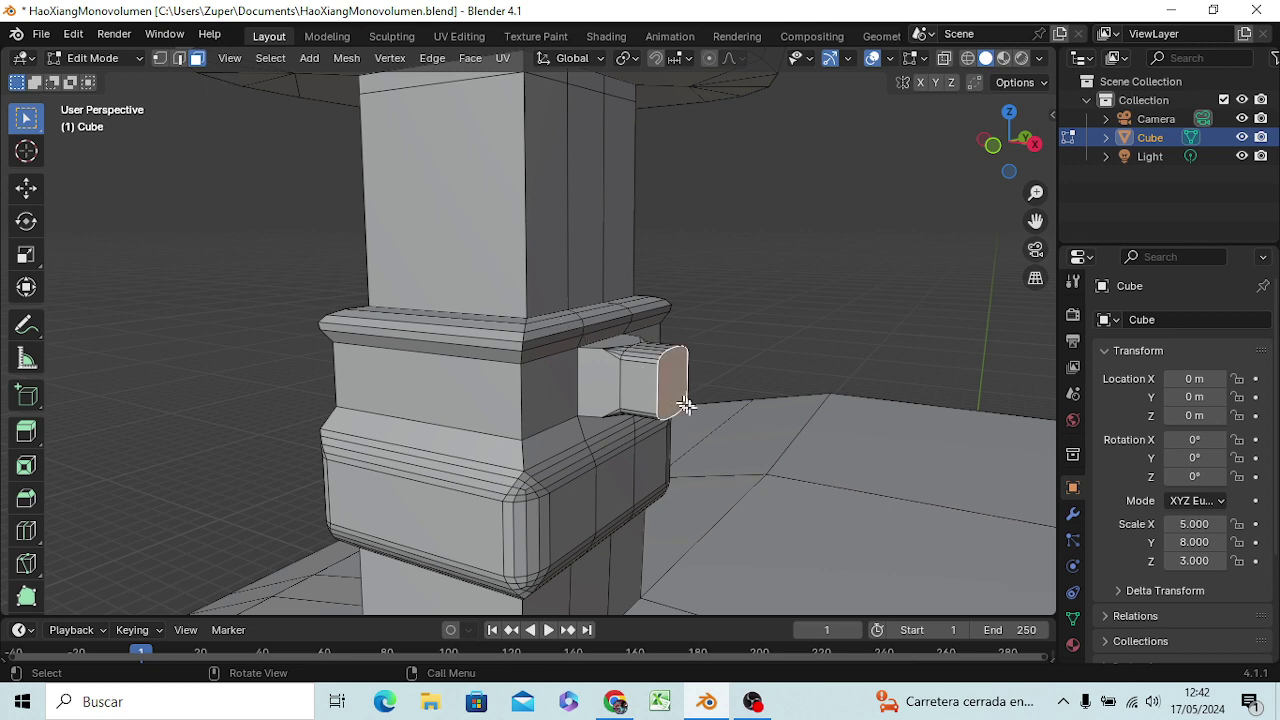
mouse_move(743, 449)
middle_mouse_down()
mouse_move(726, 440)
mouse_move(752, 419)
middle_mouse_up()
scroll(739, 444, "down", 4)
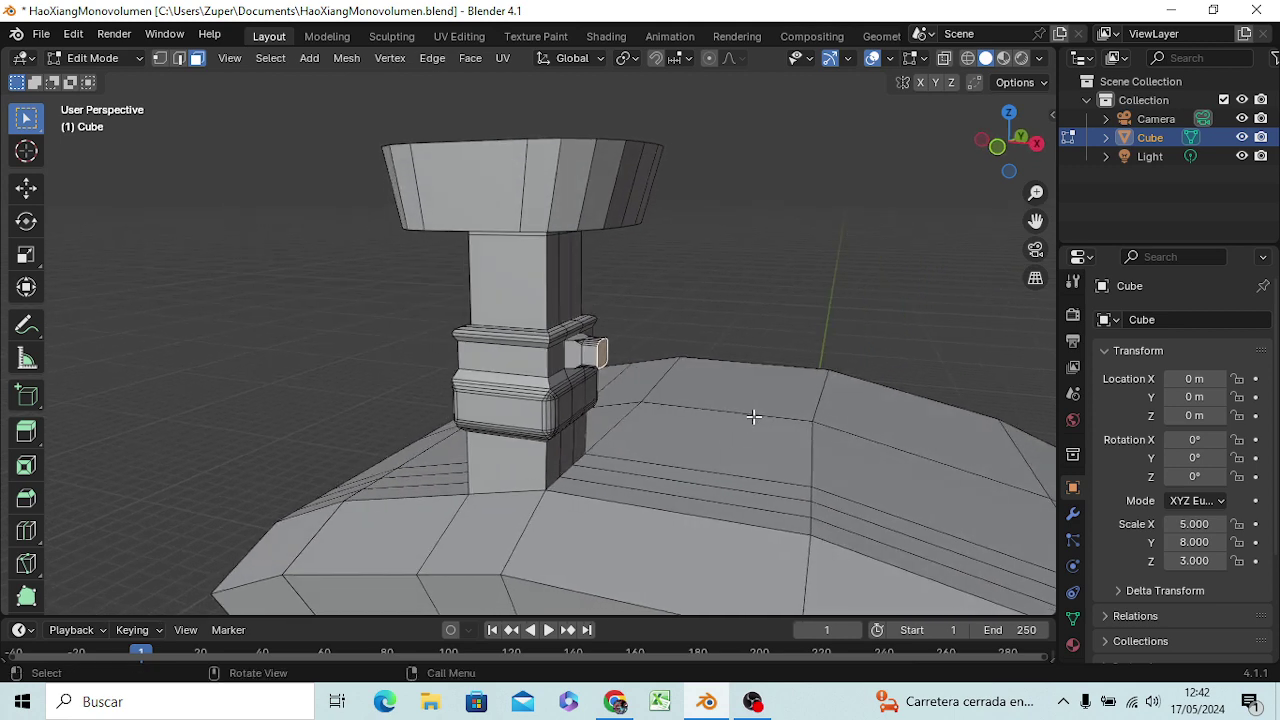
- Lengthen the stub by pushing its end face outward in Front view
key("KP_3")
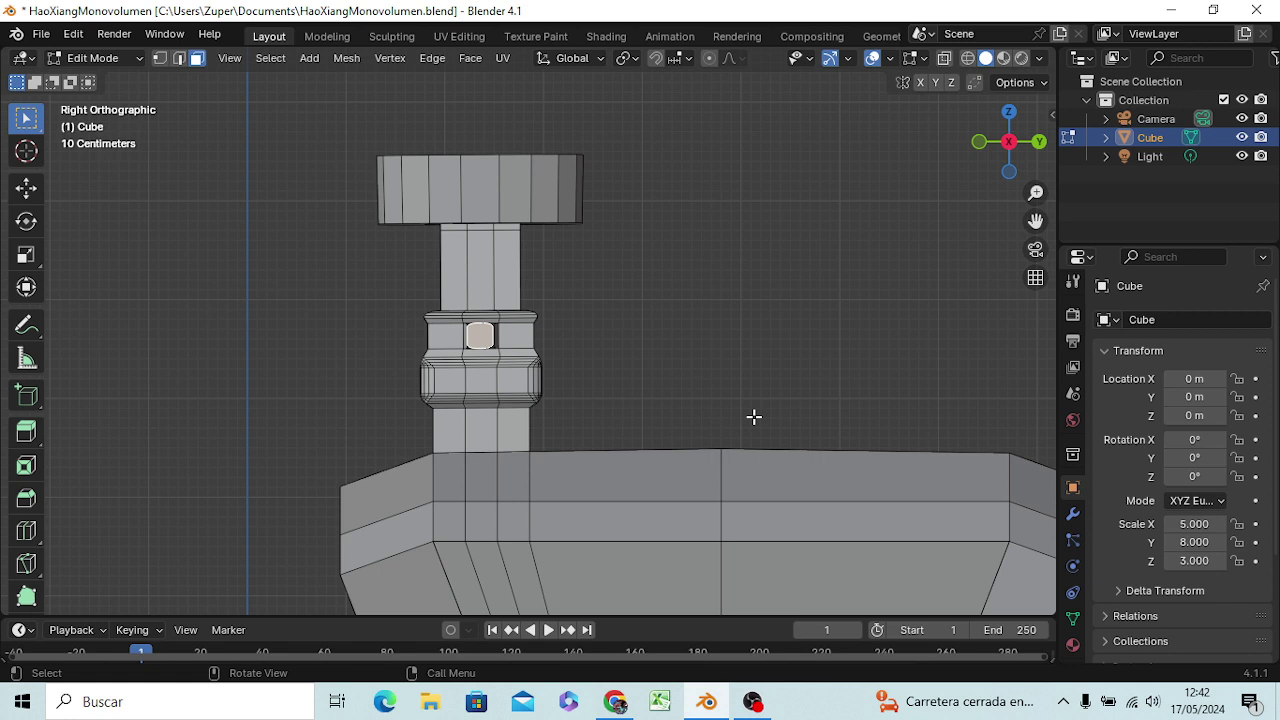
key("KP_1")
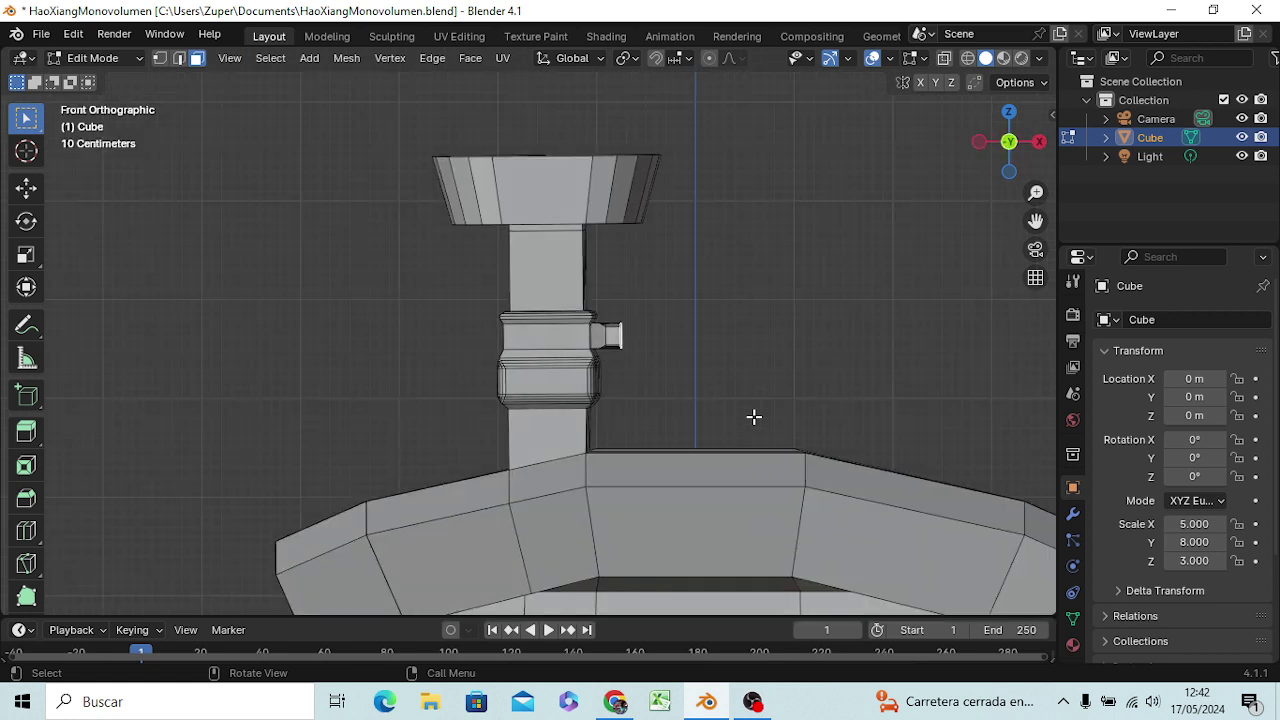
scroll(754, 417, "down", 2)
scroll(760, 414, "down", 2)
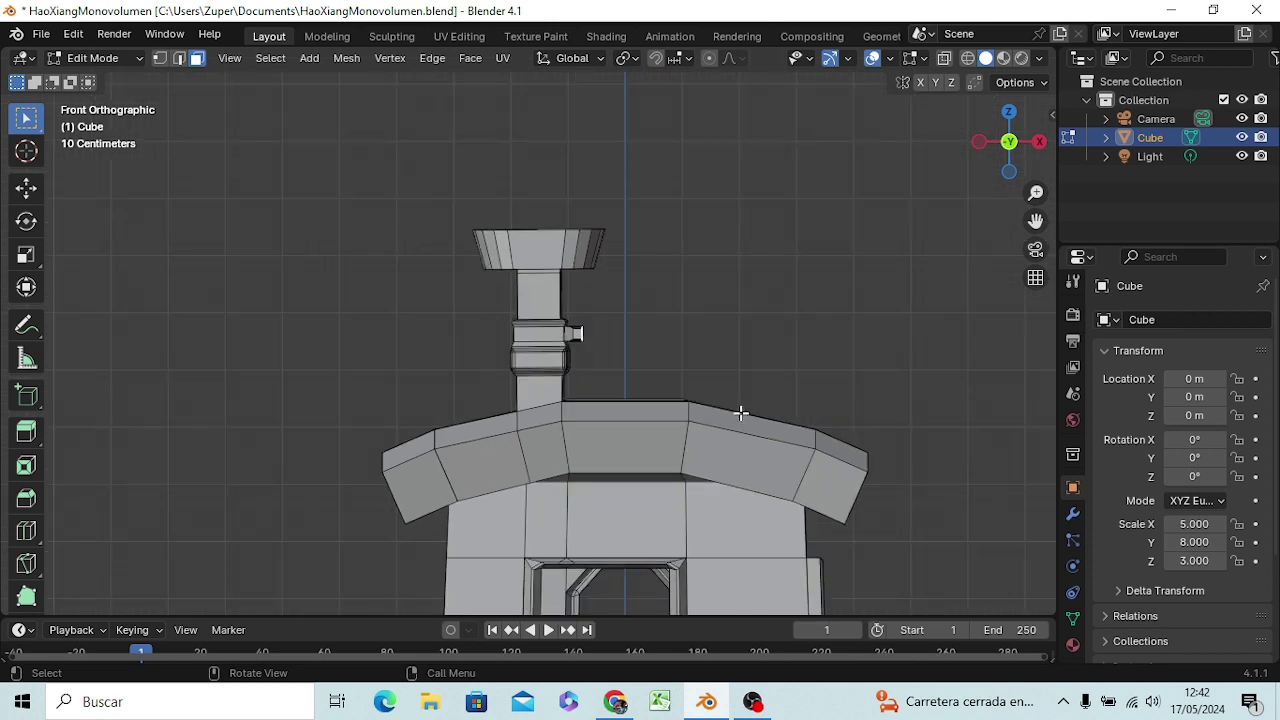
key("ctrl+r")
left_click(740, 413)
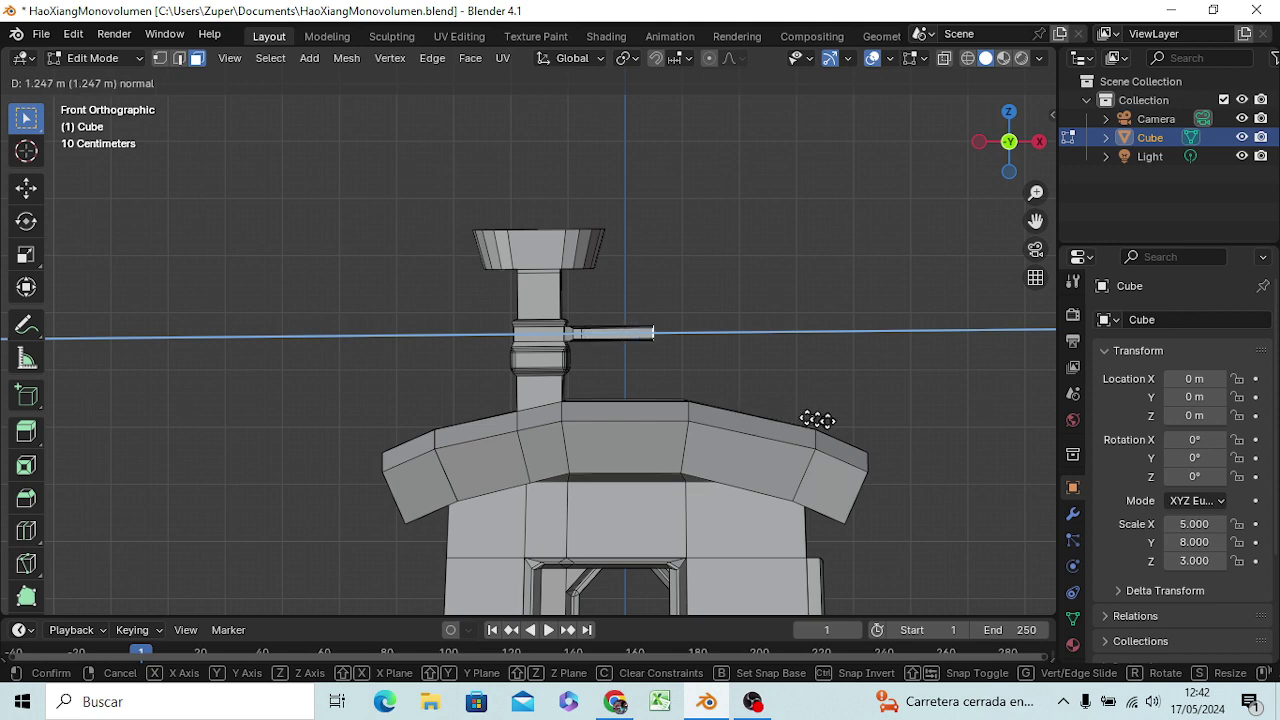
left_click(840, 421)
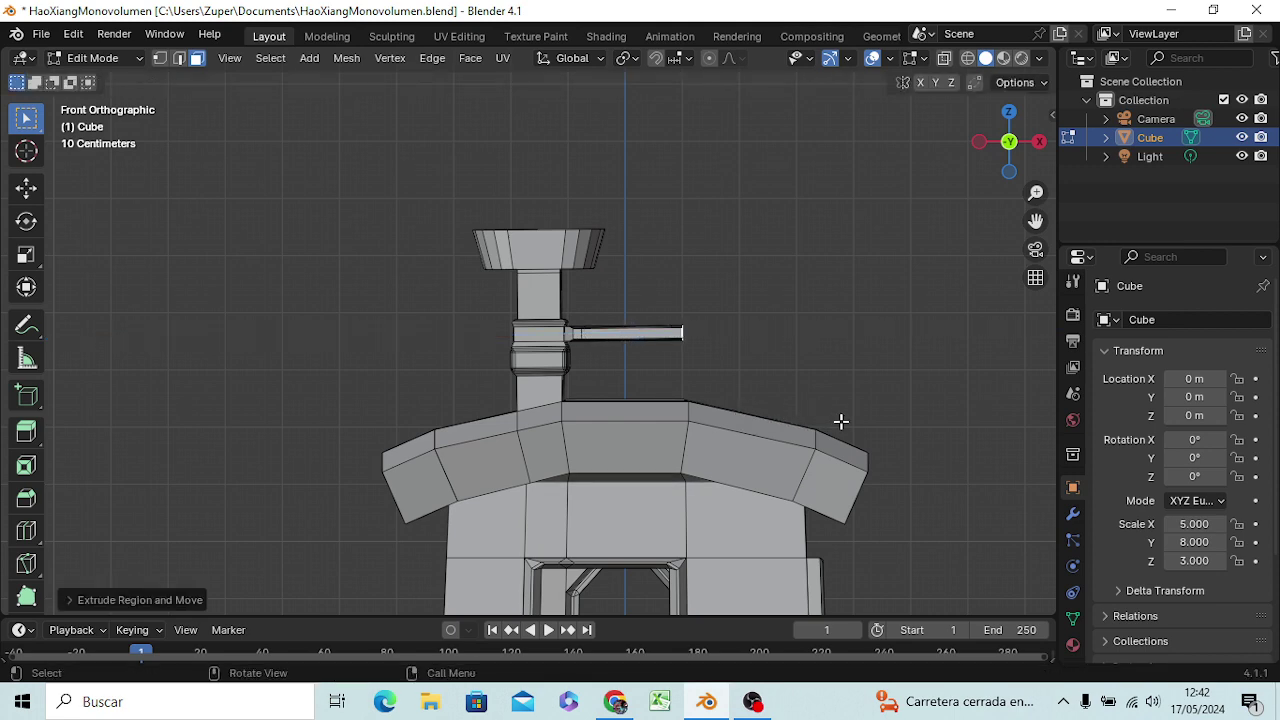
mouse_move(837, 428)
middle_mouse_down()
mouse_move(650, 440)
mouse_move(714, 449)
mouse_move(670, 435)
middle_mouse_up()
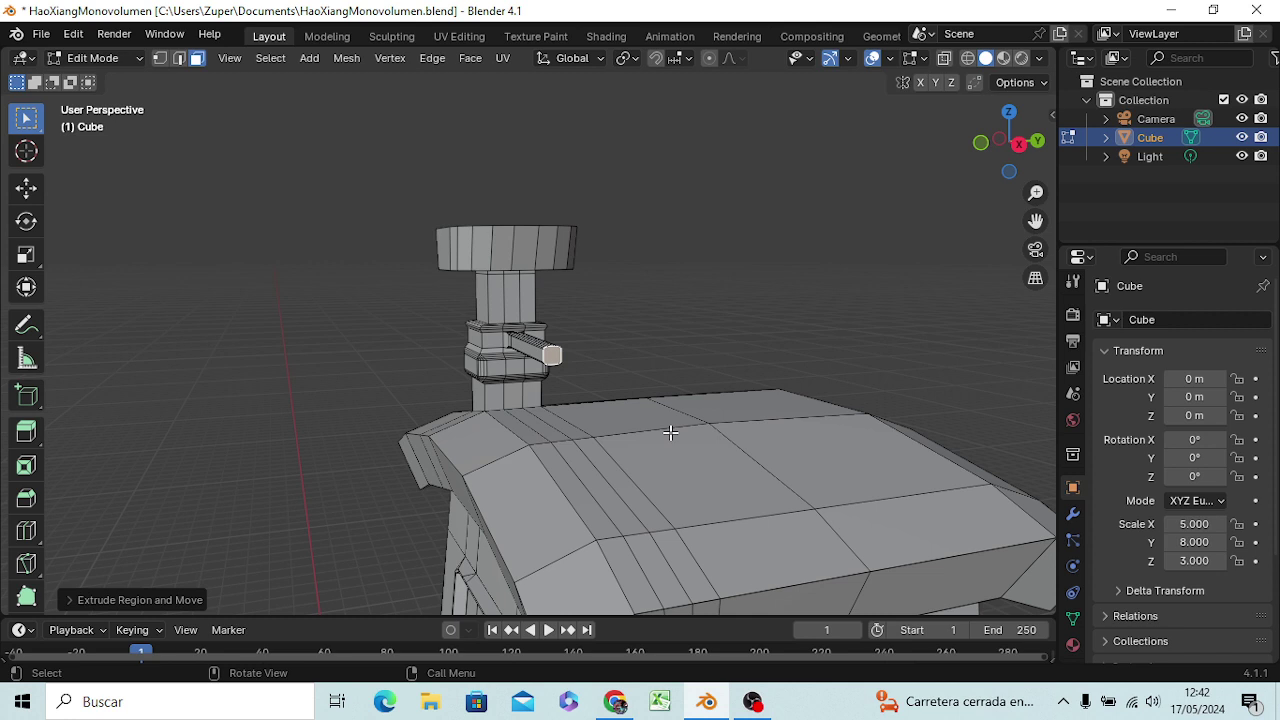
- Extend the arm's end face further out into a long, thin horizontal rod
key("e")
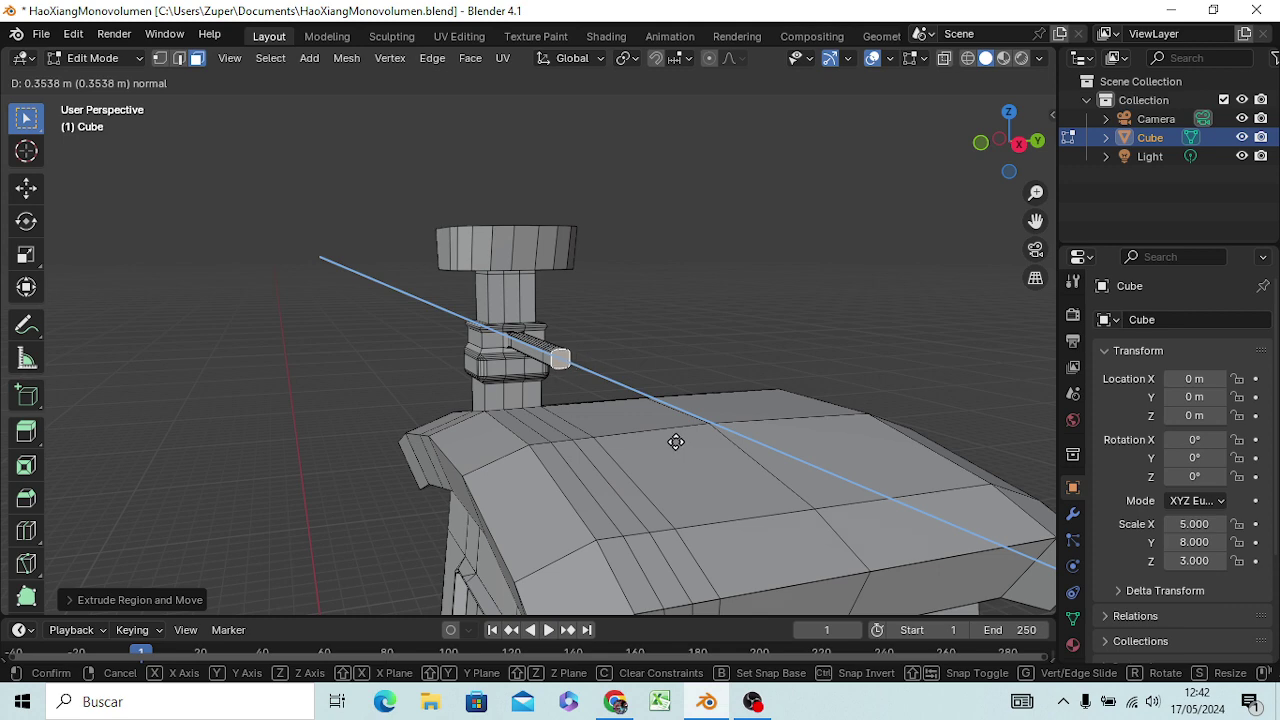
left_click(676, 441)
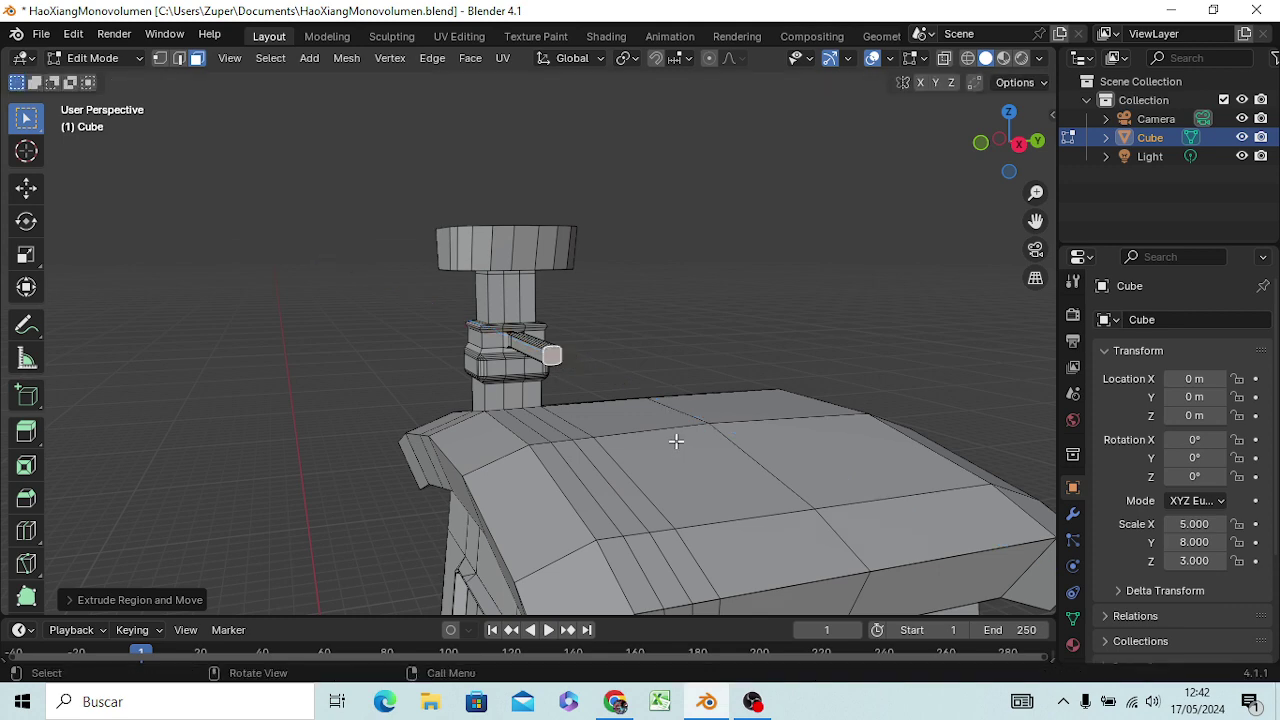
key("KP_1")
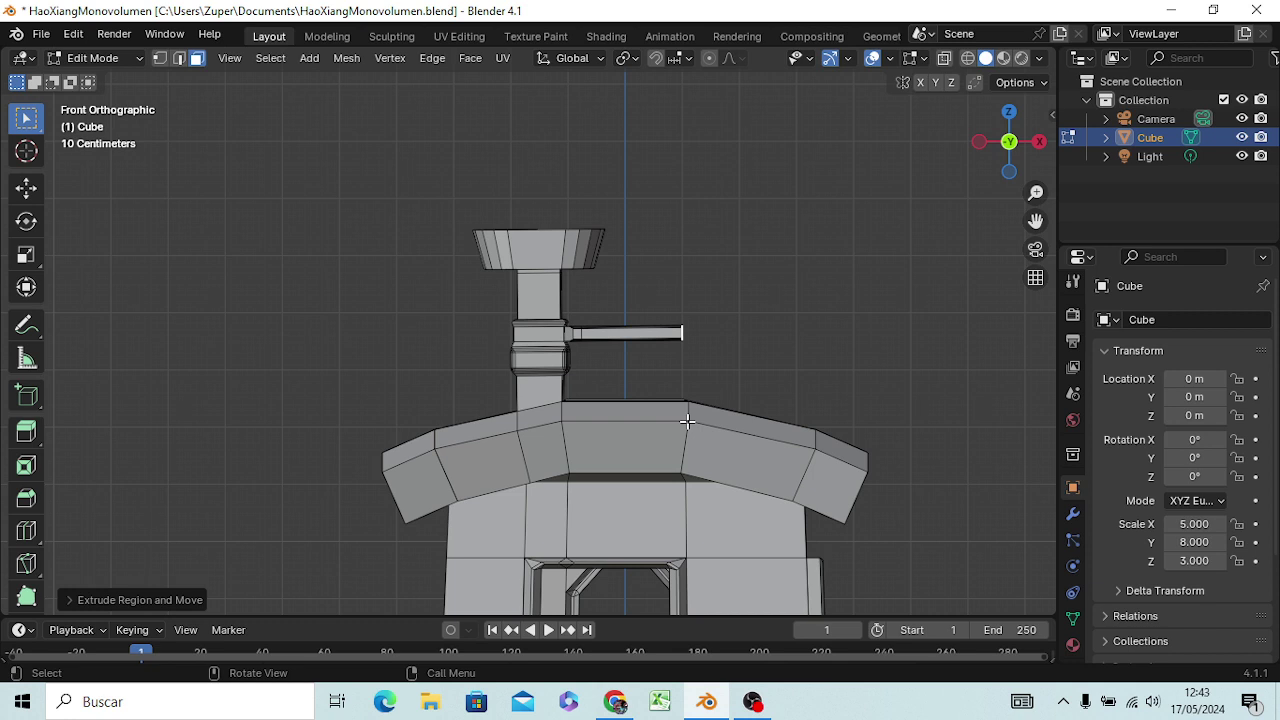
key("e")
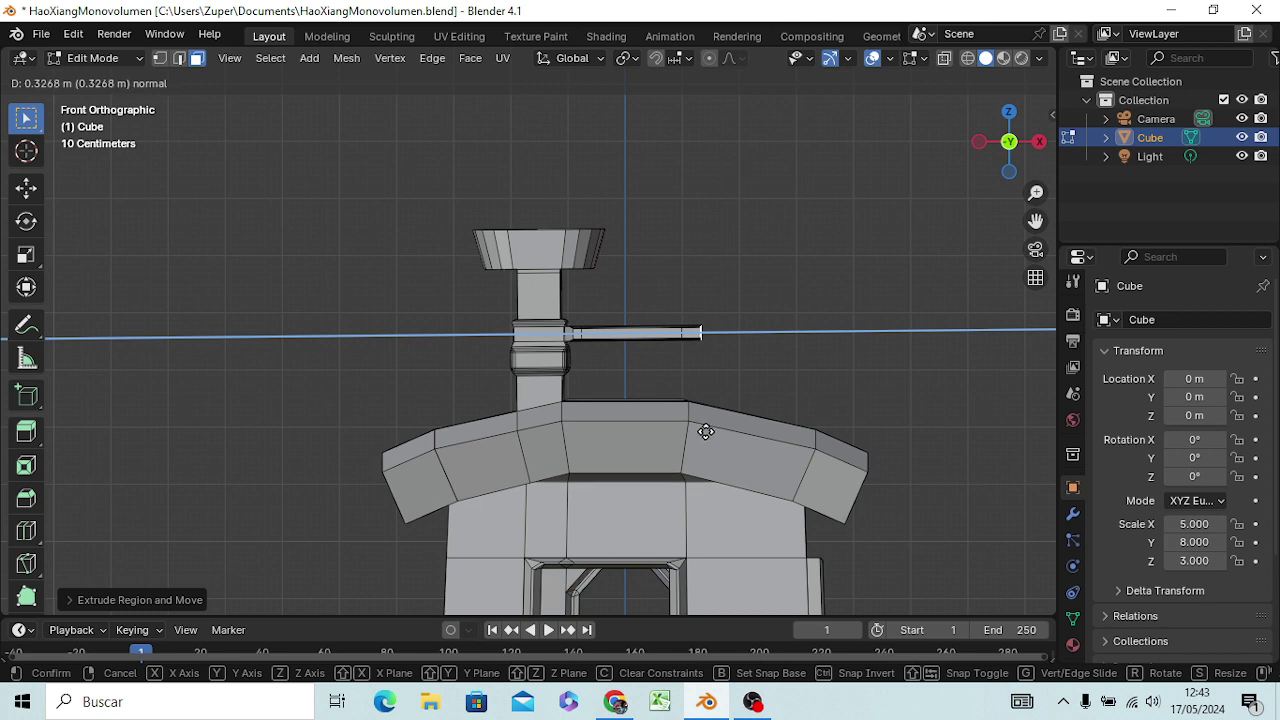
left_click(706, 431)
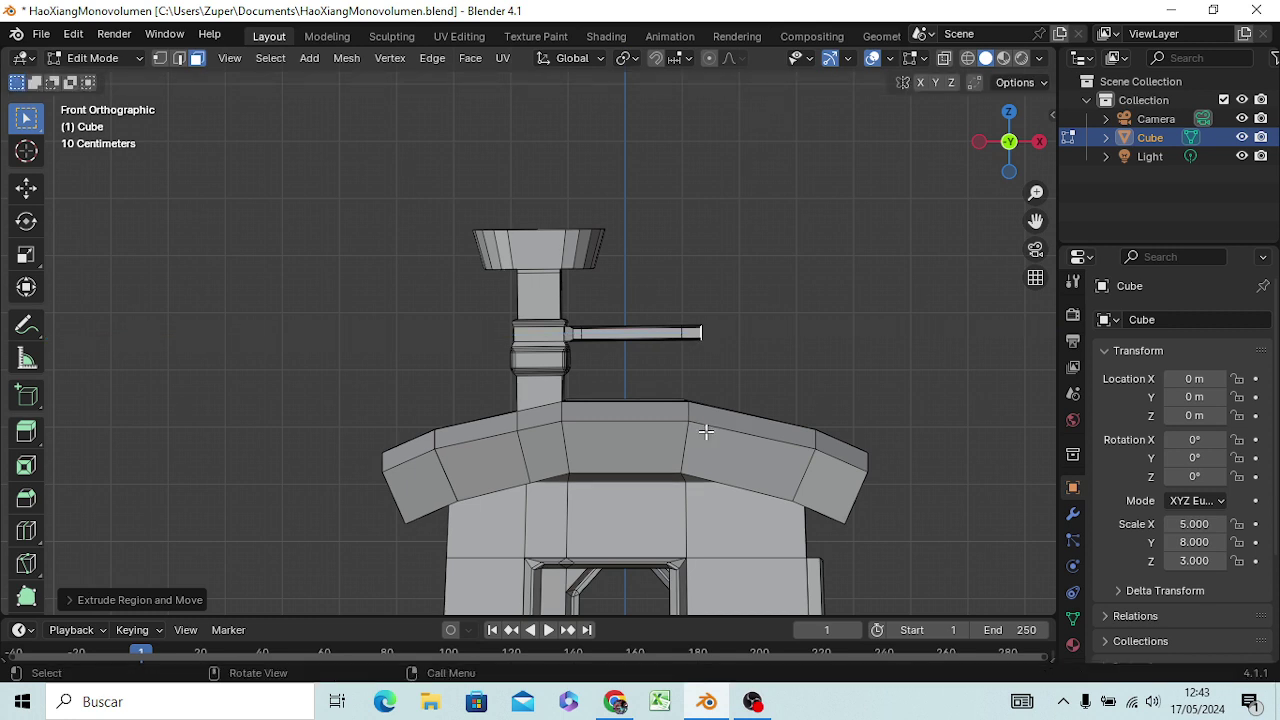
key("ctrl+z")
- Extrude the arm tip a short way and scale the new face up into a flange
key("e")
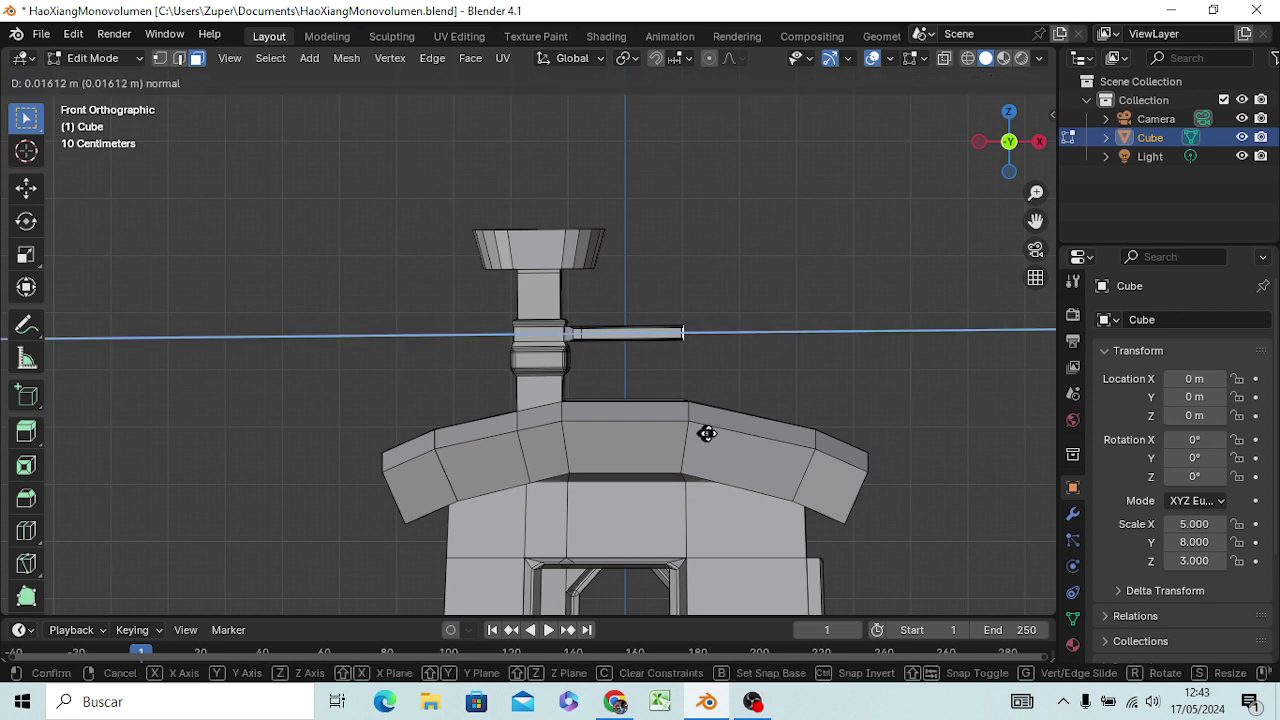
left_click(709, 433)
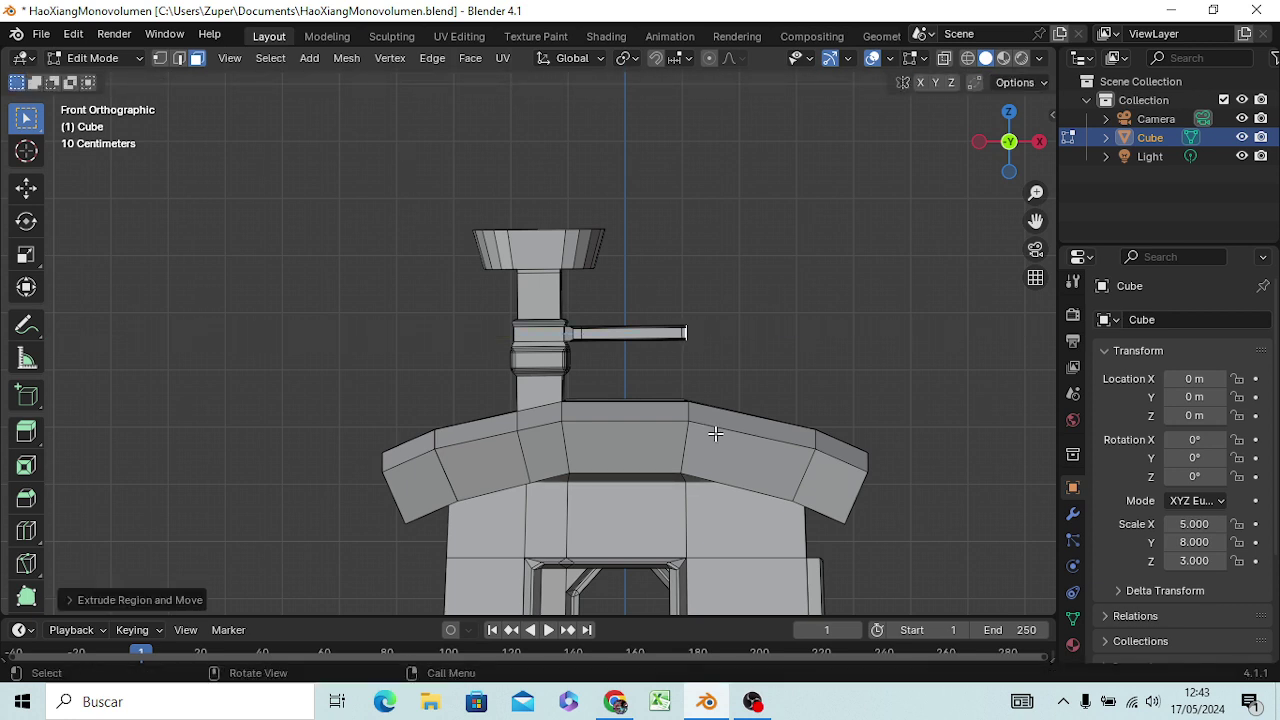
key("s")
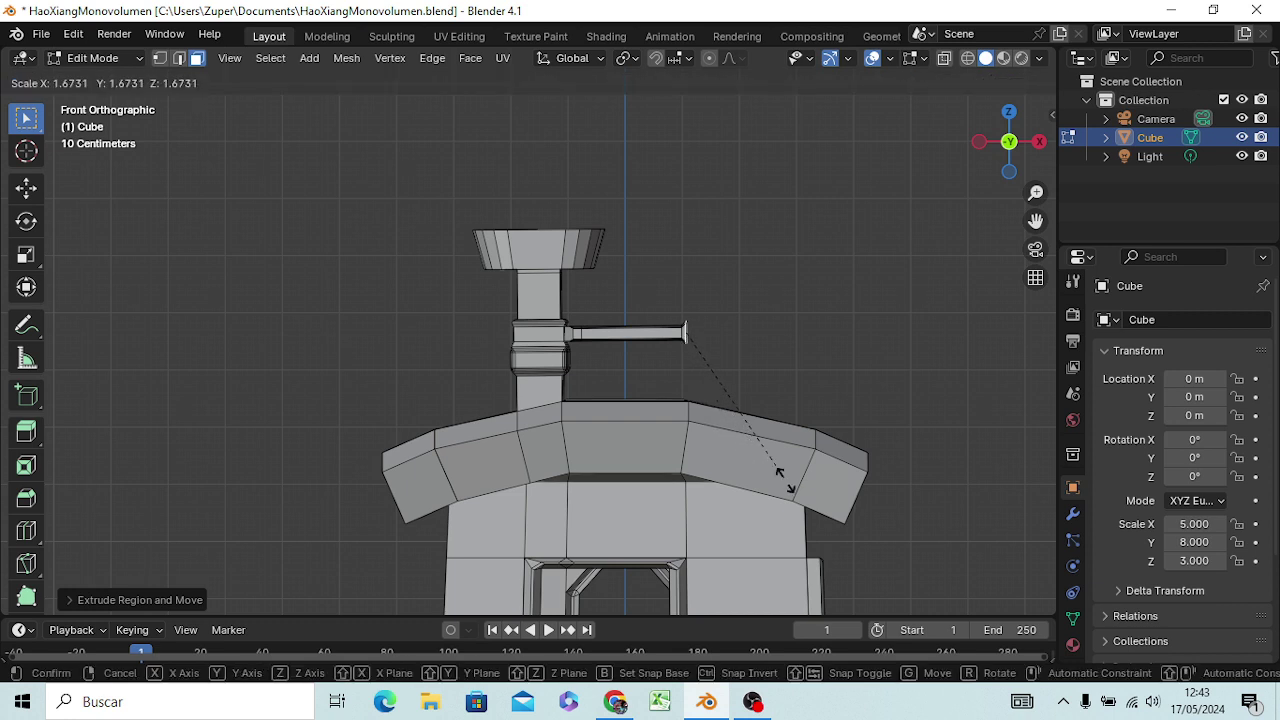
left_click(810, 505)
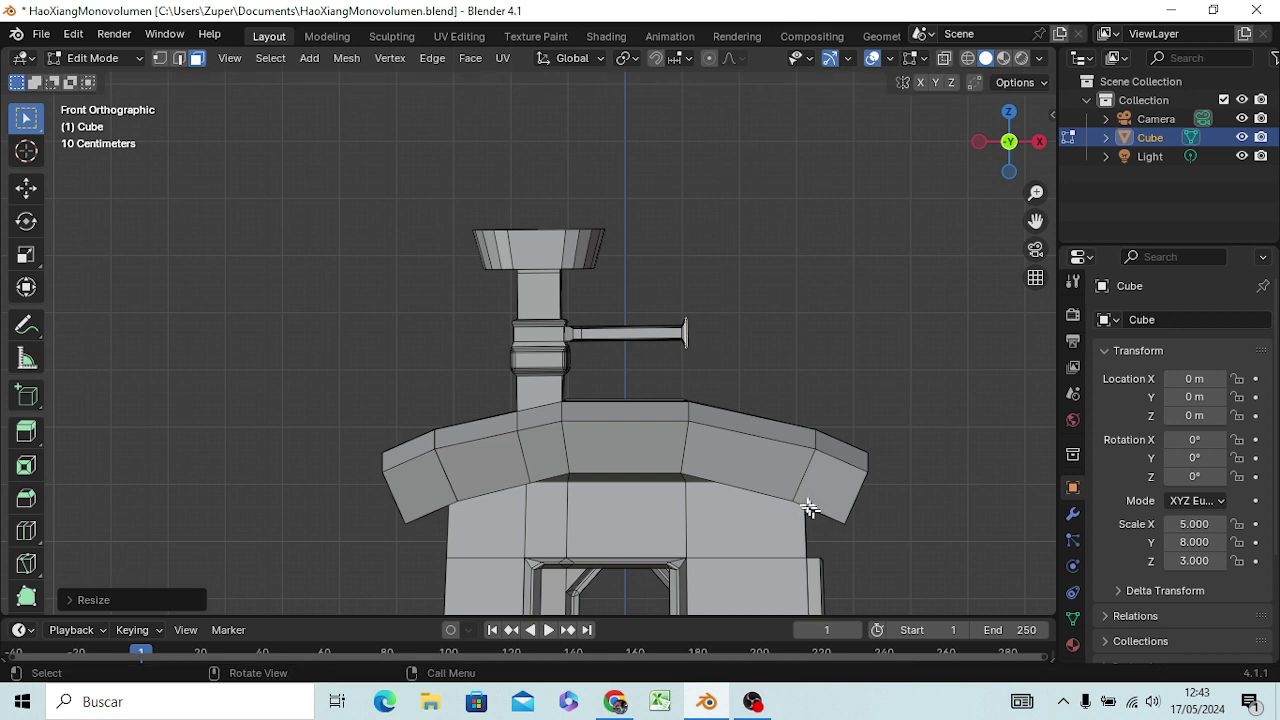
- Extrude the flange twice for about 0.115 m of cap depth and taper its end face to about 0.78
key("e")
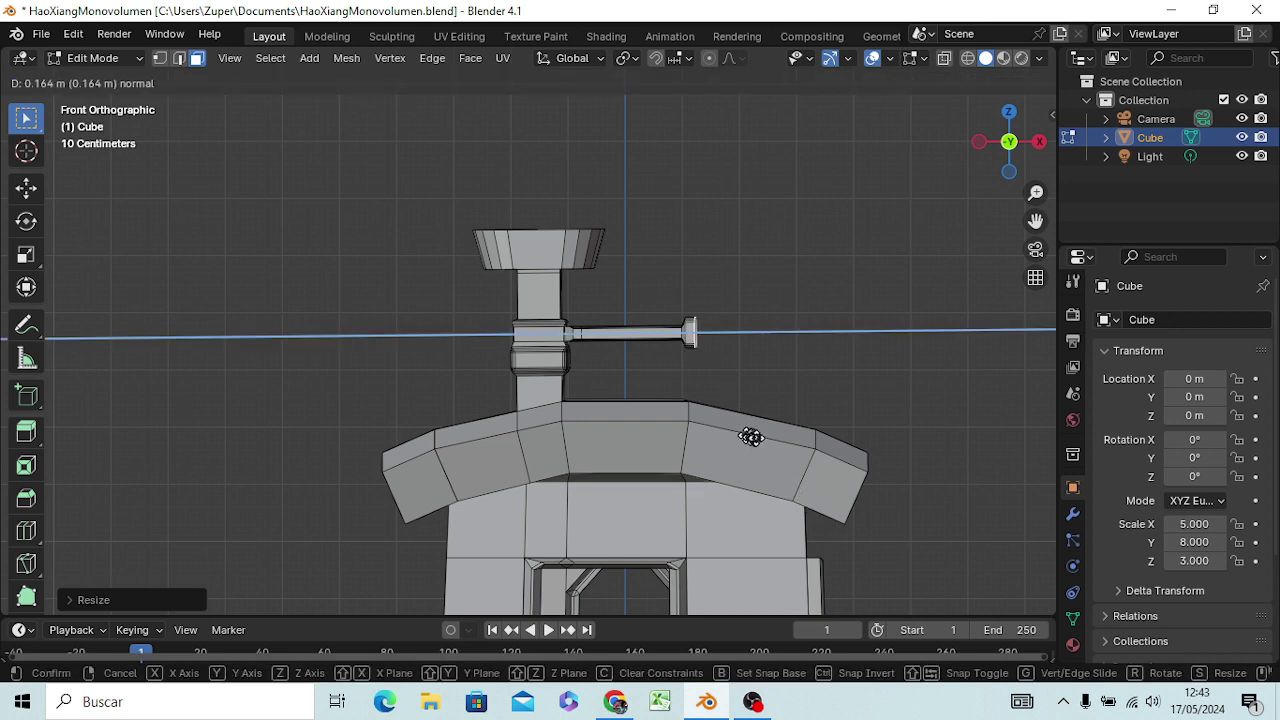
left_click(761, 440)
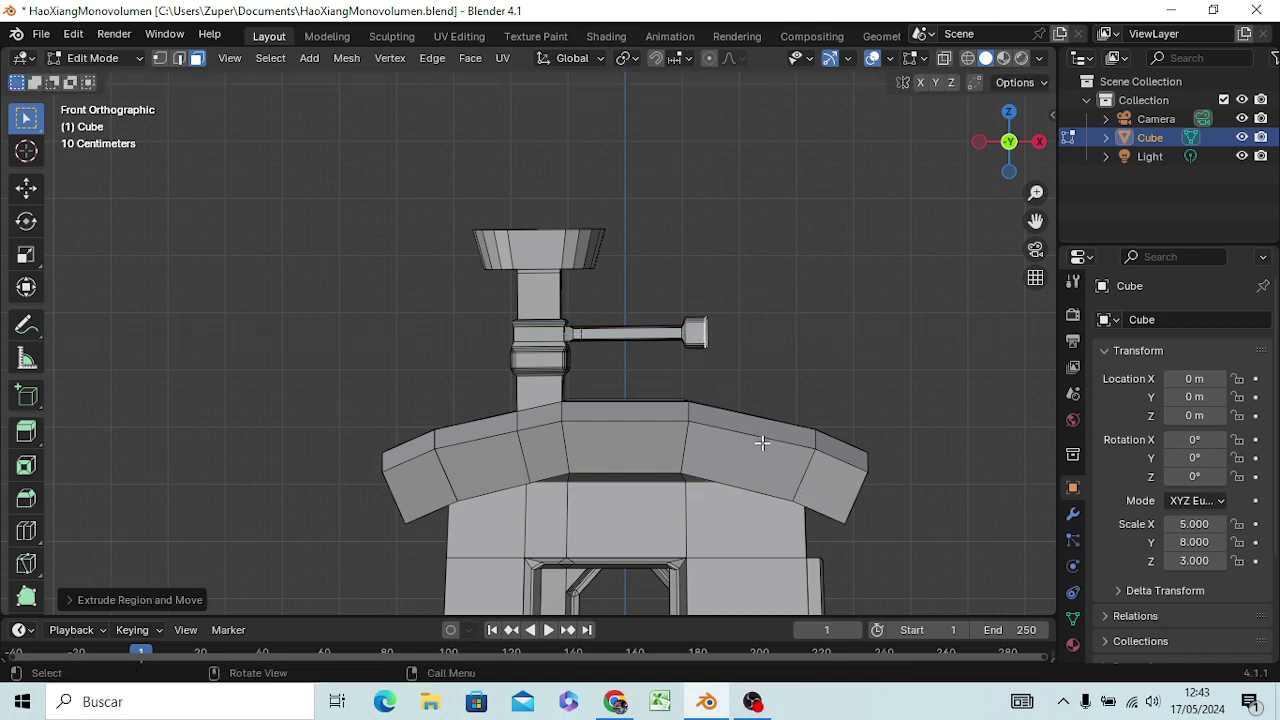
key("e")
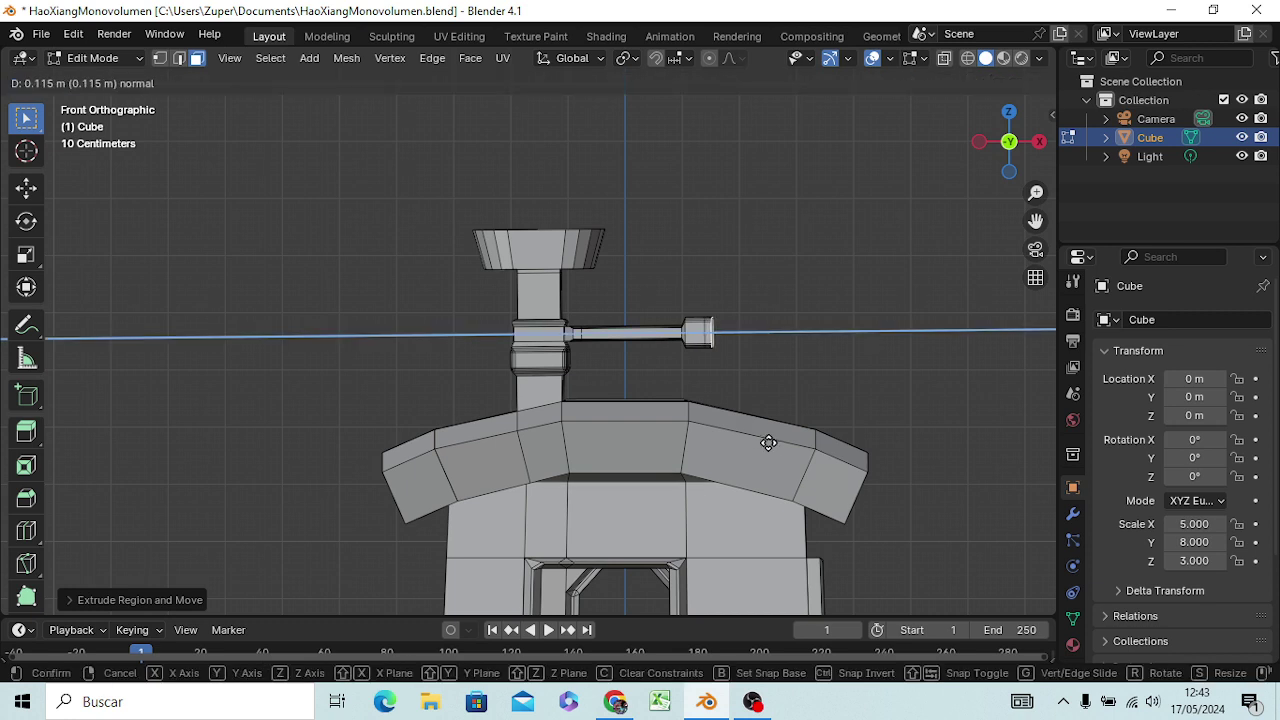
left_click(764, 444)
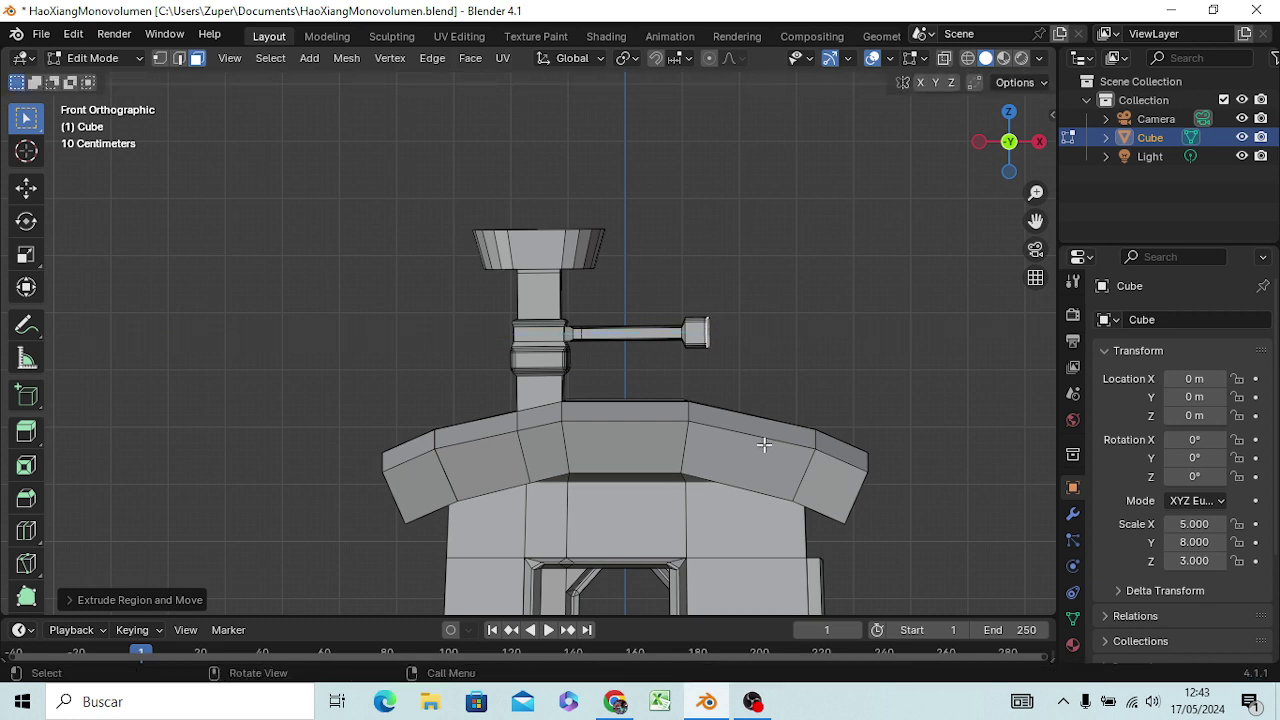
key("s")
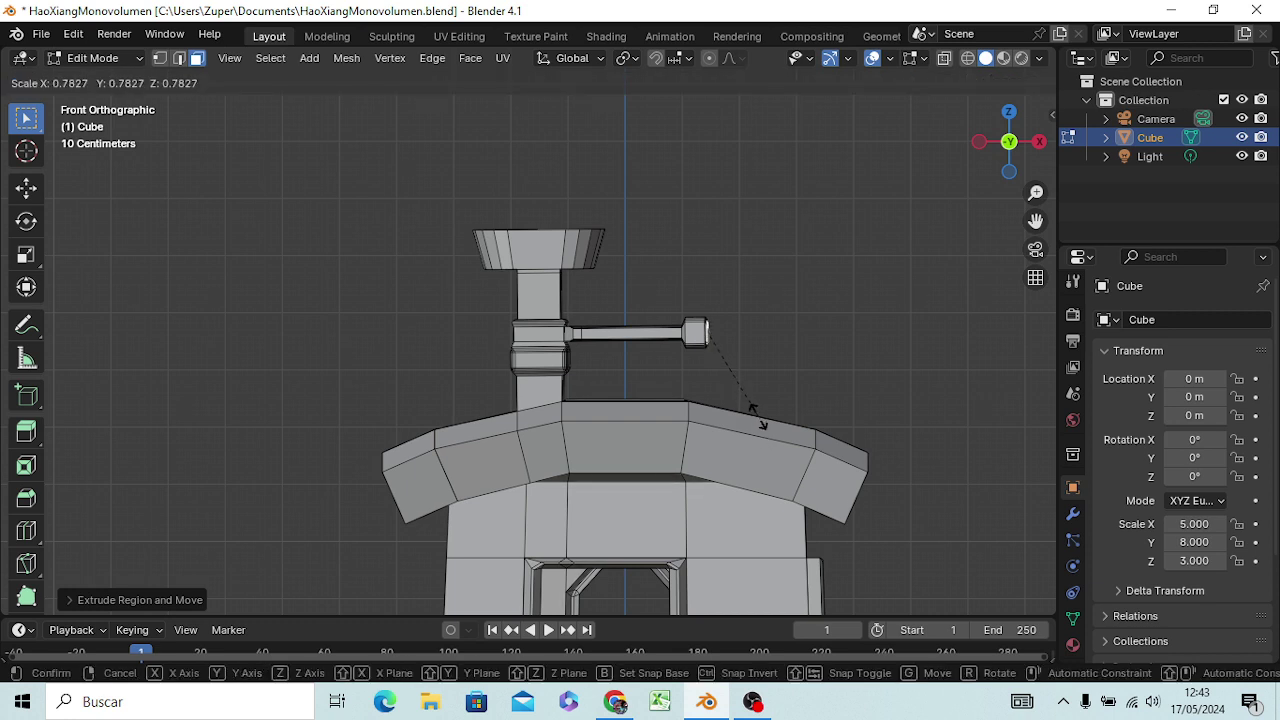
left_click(757, 413)
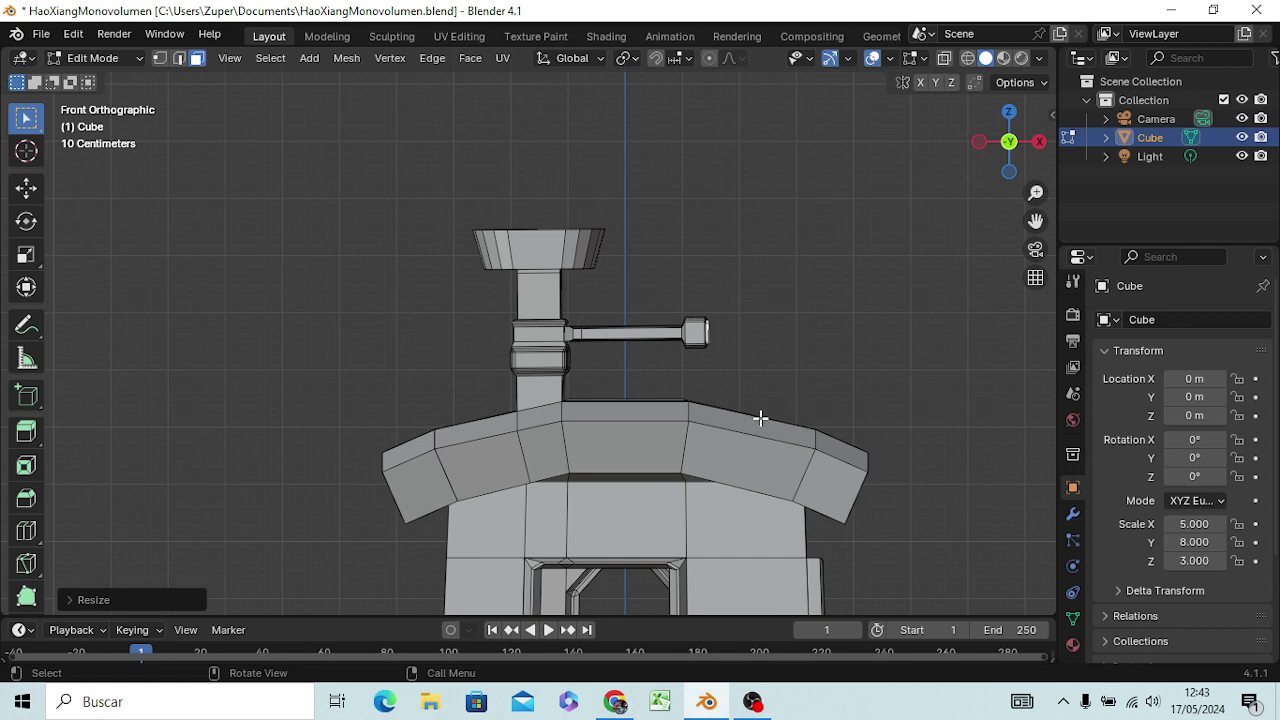
mouse_move(760, 418)
middle_mouse_down()
mouse_move(694, 446)
mouse_move(560, 434)
mouse_move(554, 420)
middle_mouse_up()
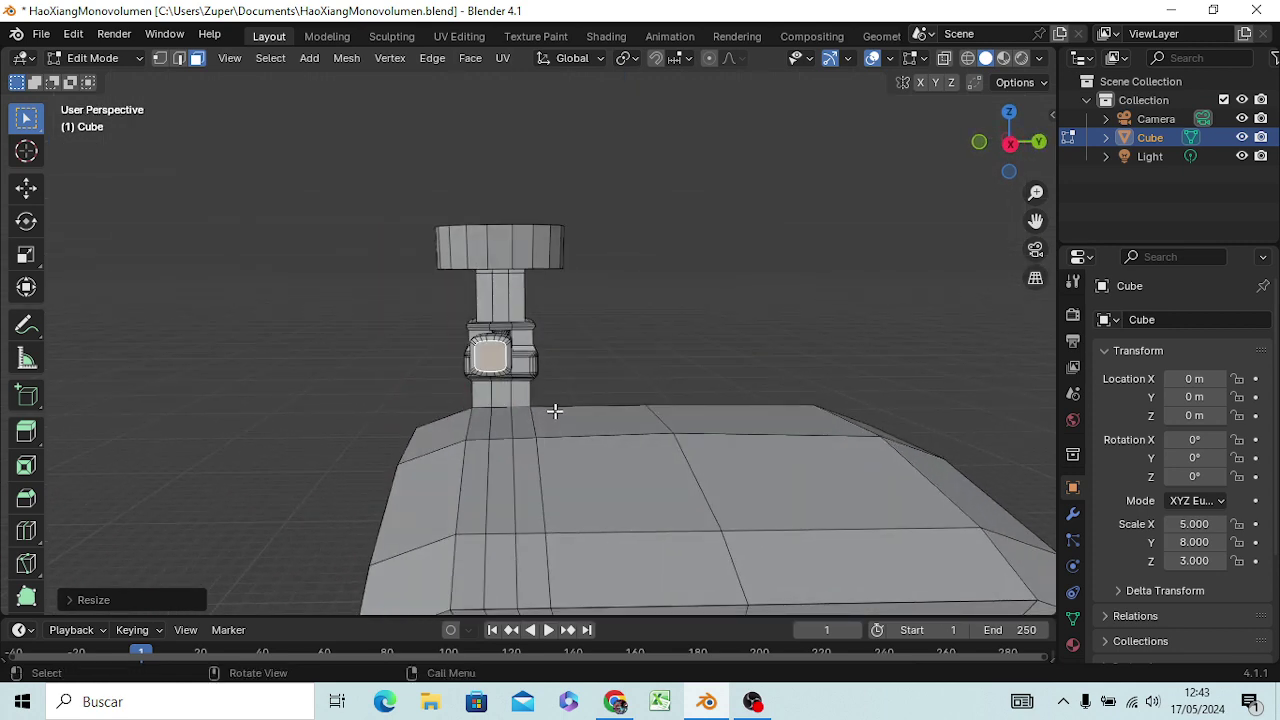
- Undo the last end-face shrink and view the tip in wireframe from the right side
key("ctrl+z")
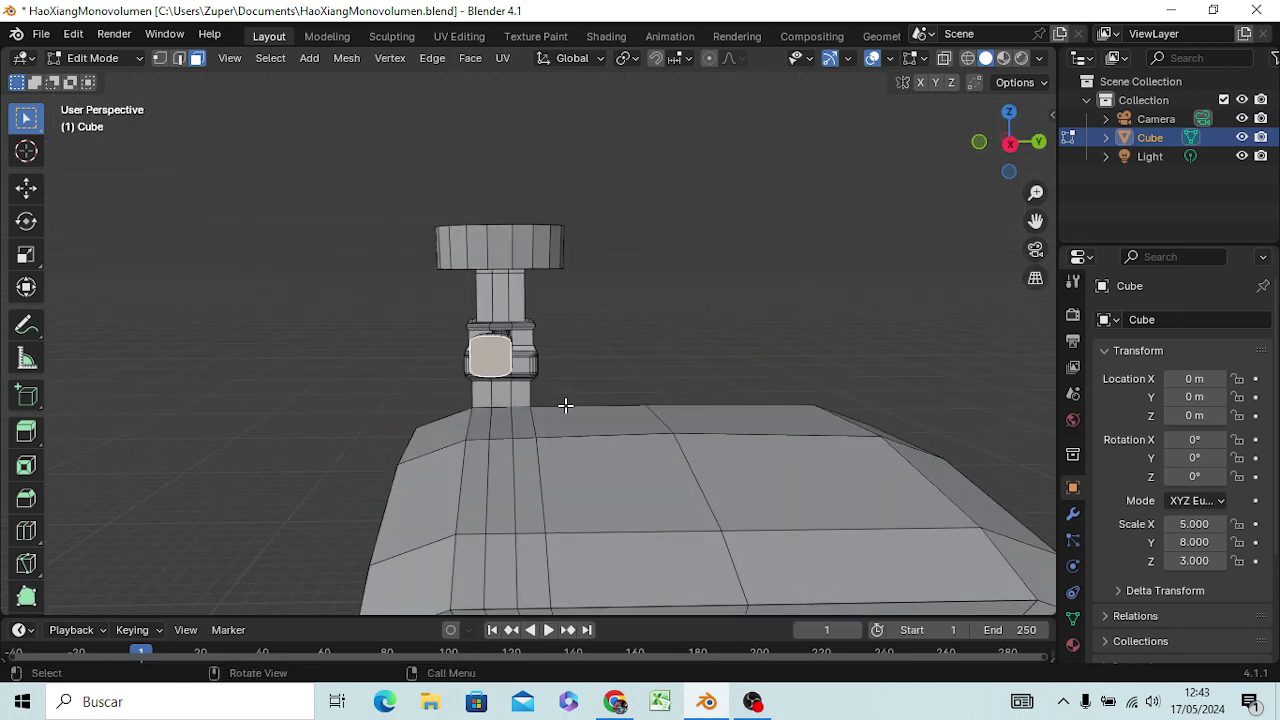
key("z")
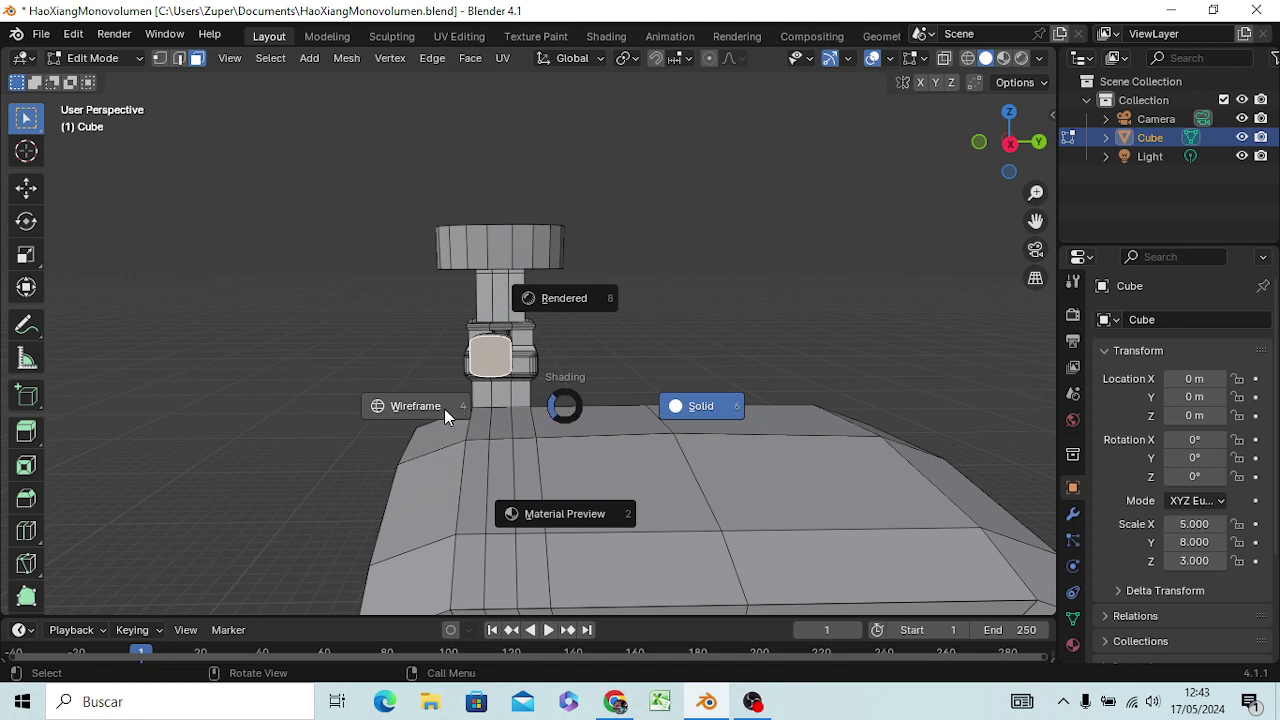
left_click(444, 408)
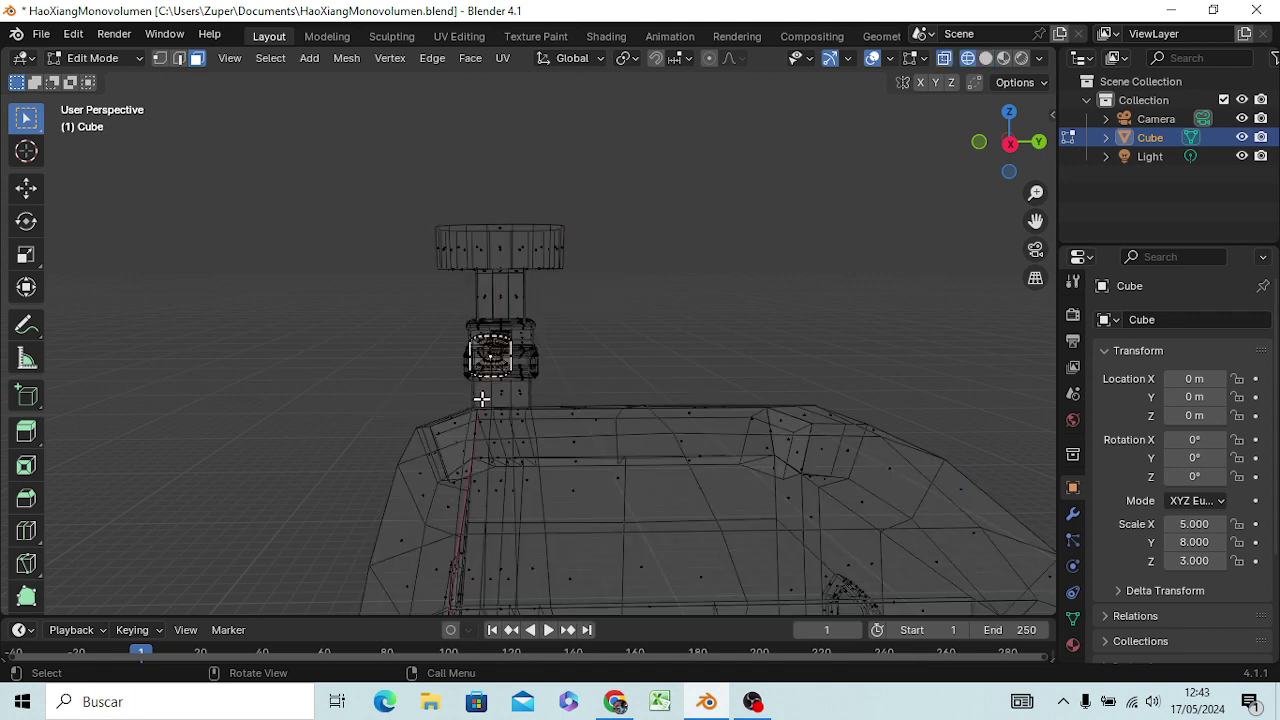
scroll(482, 398, "up", 3)
scroll(491, 394, "up", 1)
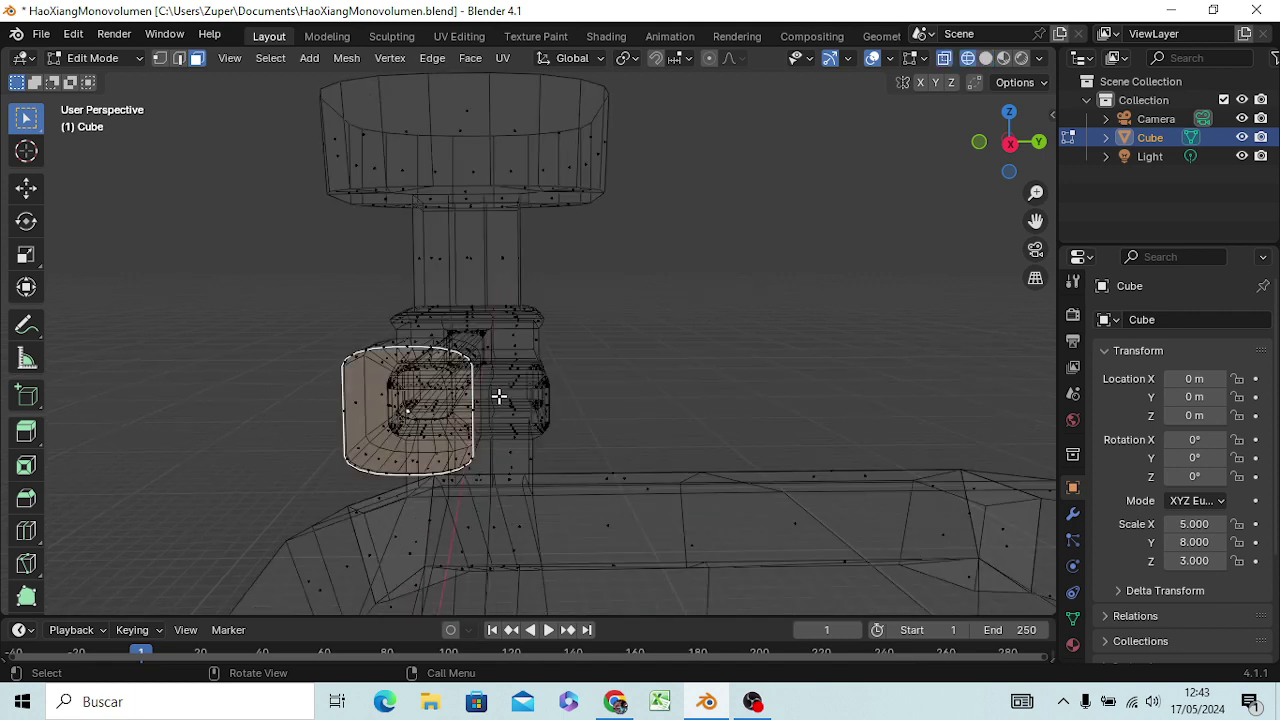
key("KP_3")
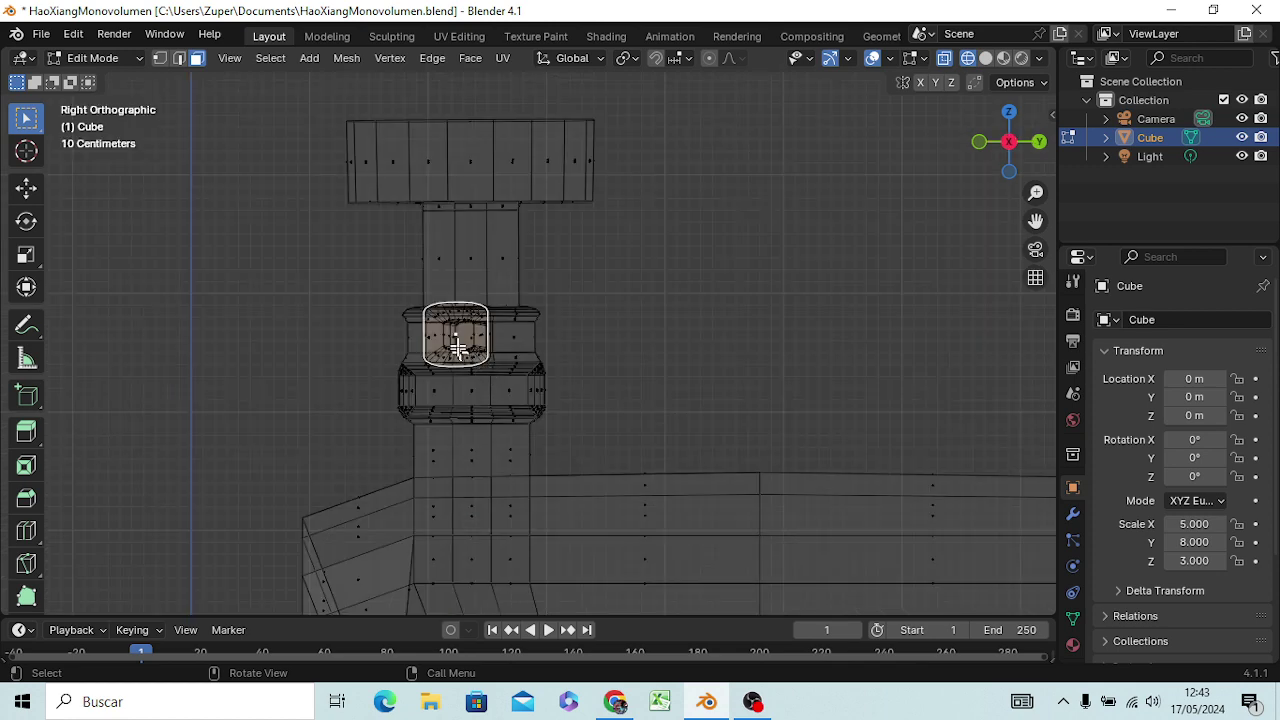
- Scale the cap's end face down to about 0.46, then return to solid shading in front view
key("s")
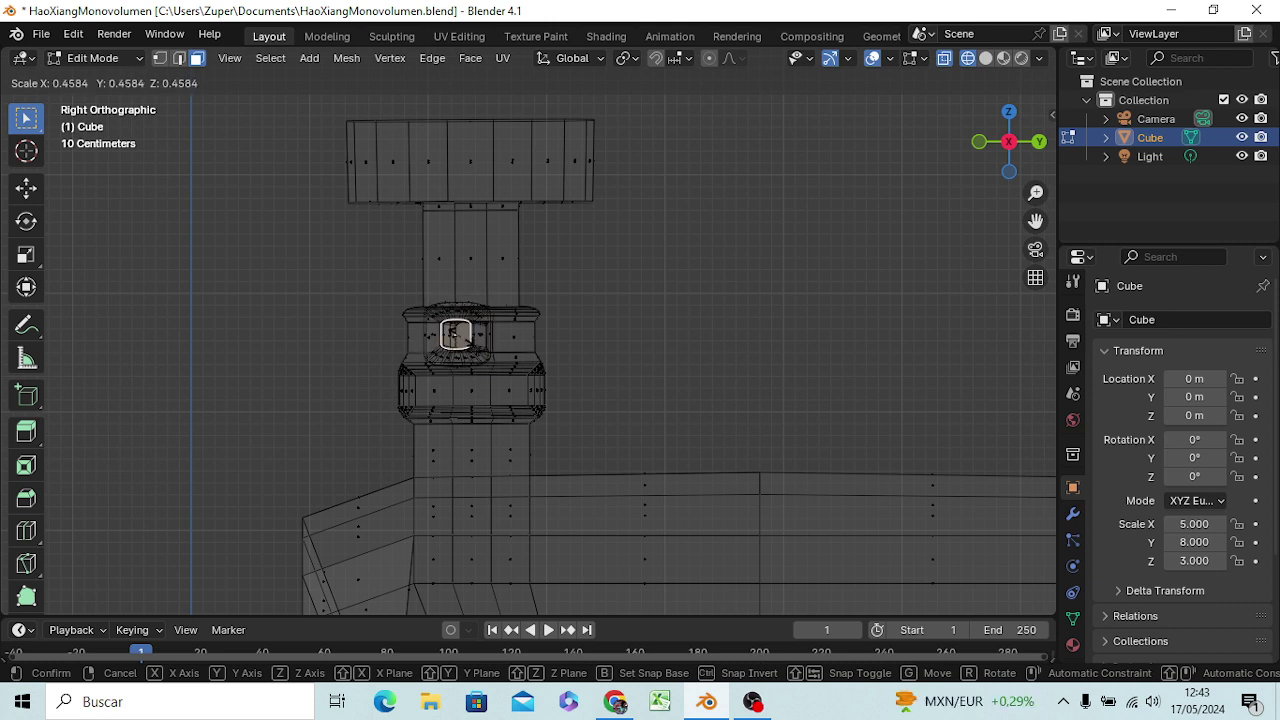
left_click(460, 340)
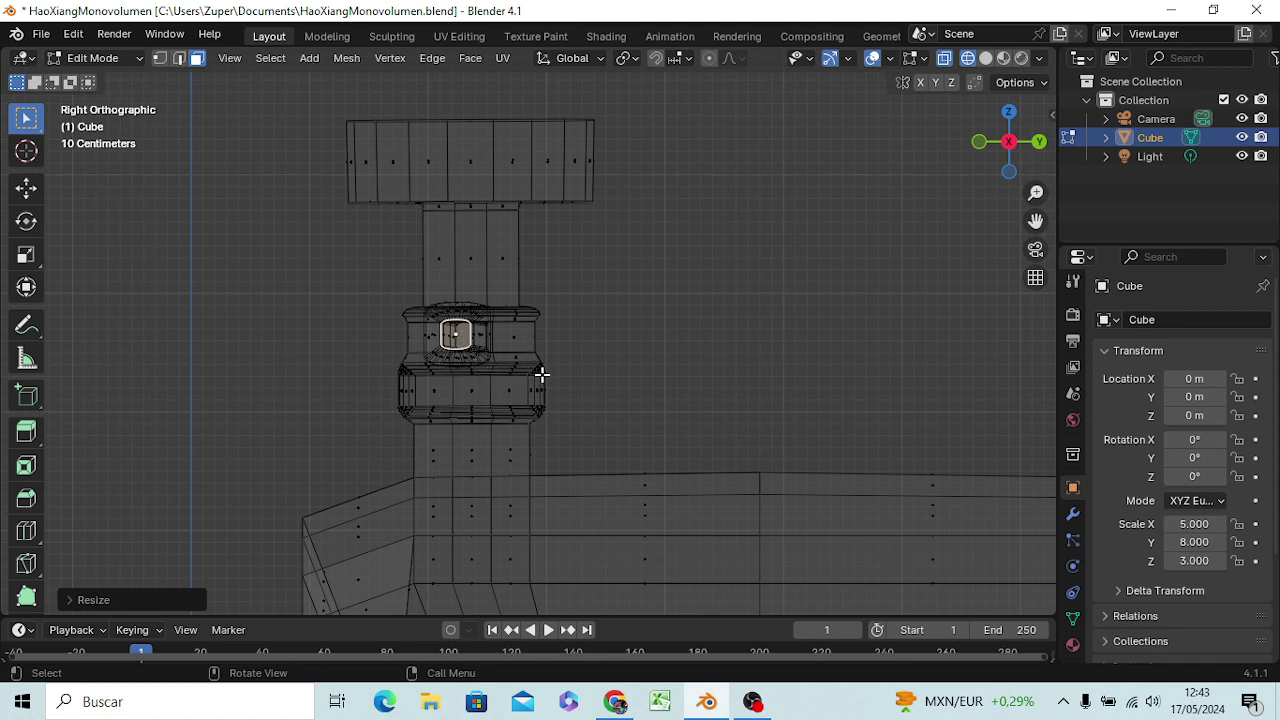
middle_click_drag(540, 374, 641, 371)
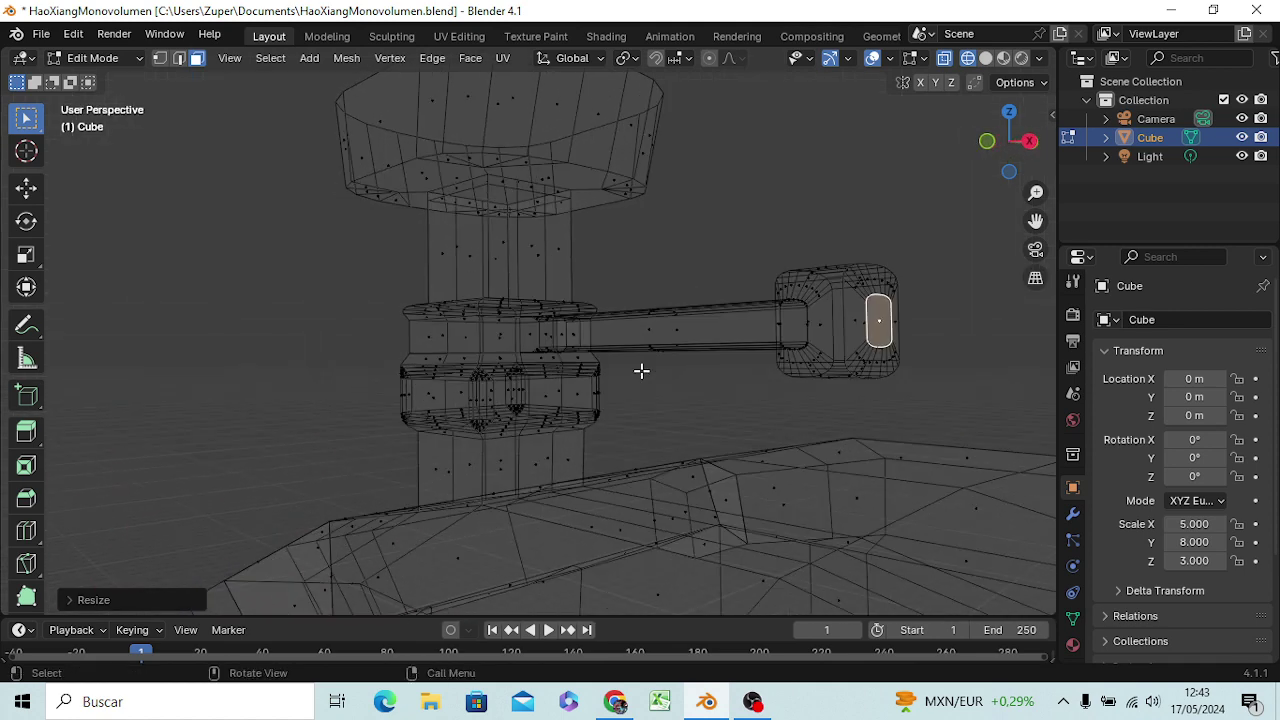
scroll(644, 400, "down", 3)
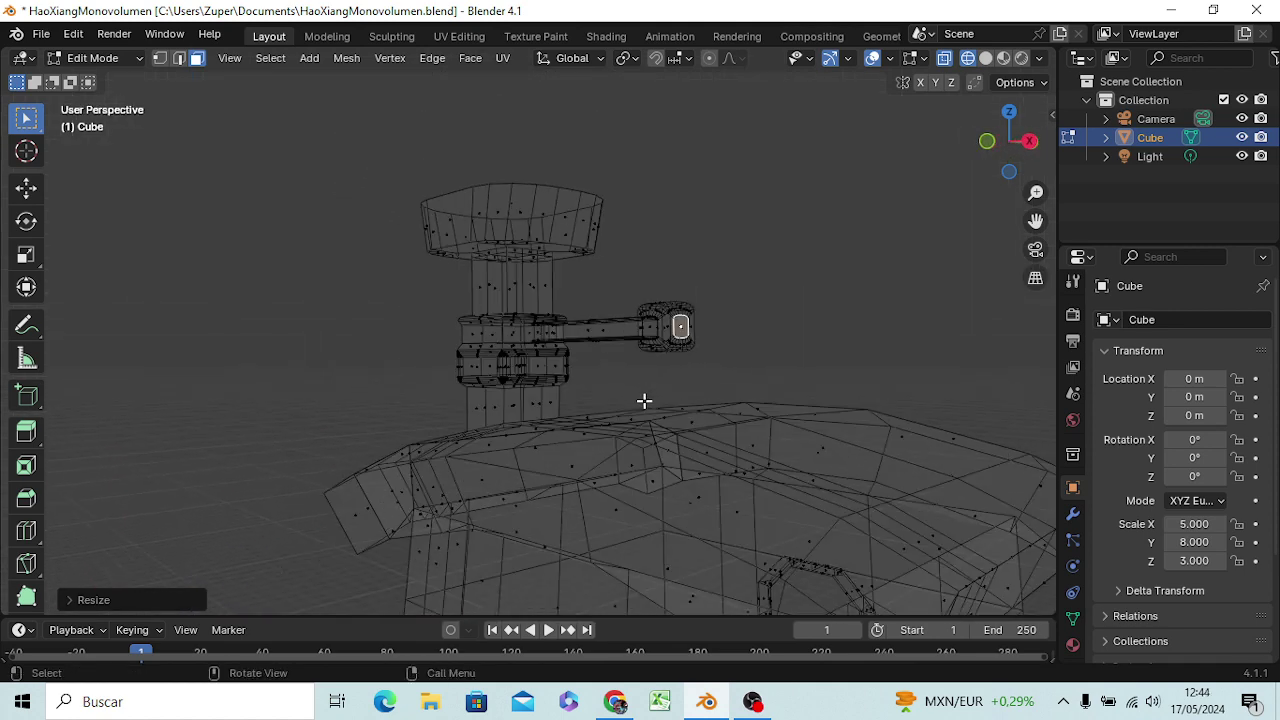
middle_click_drag(644, 400, 703, 420)
key("z")
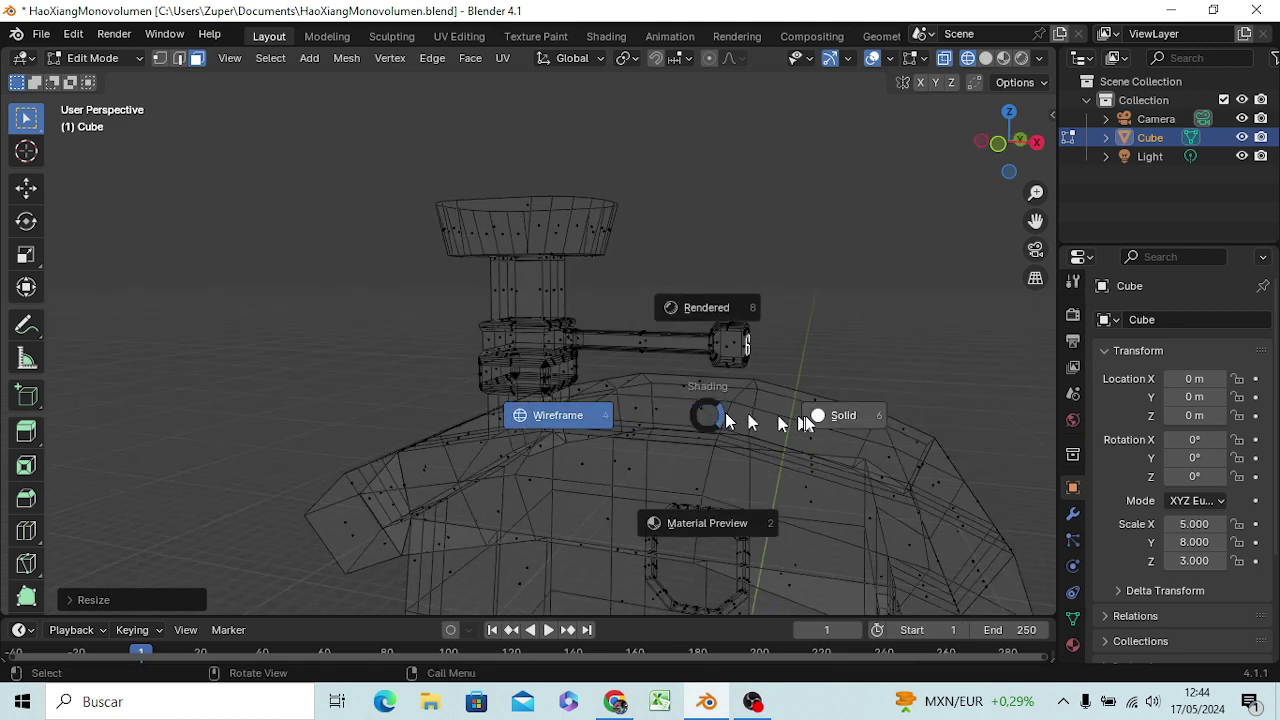
left_click(834, 418)
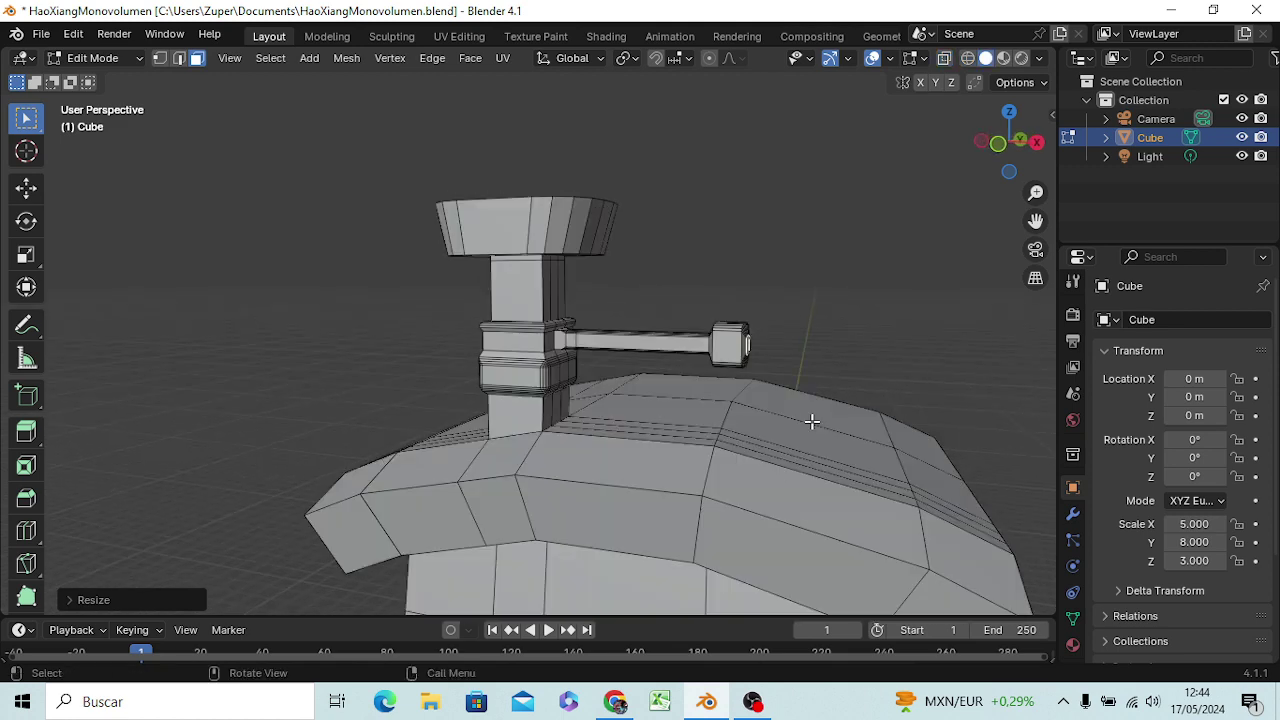
key("KP_1")
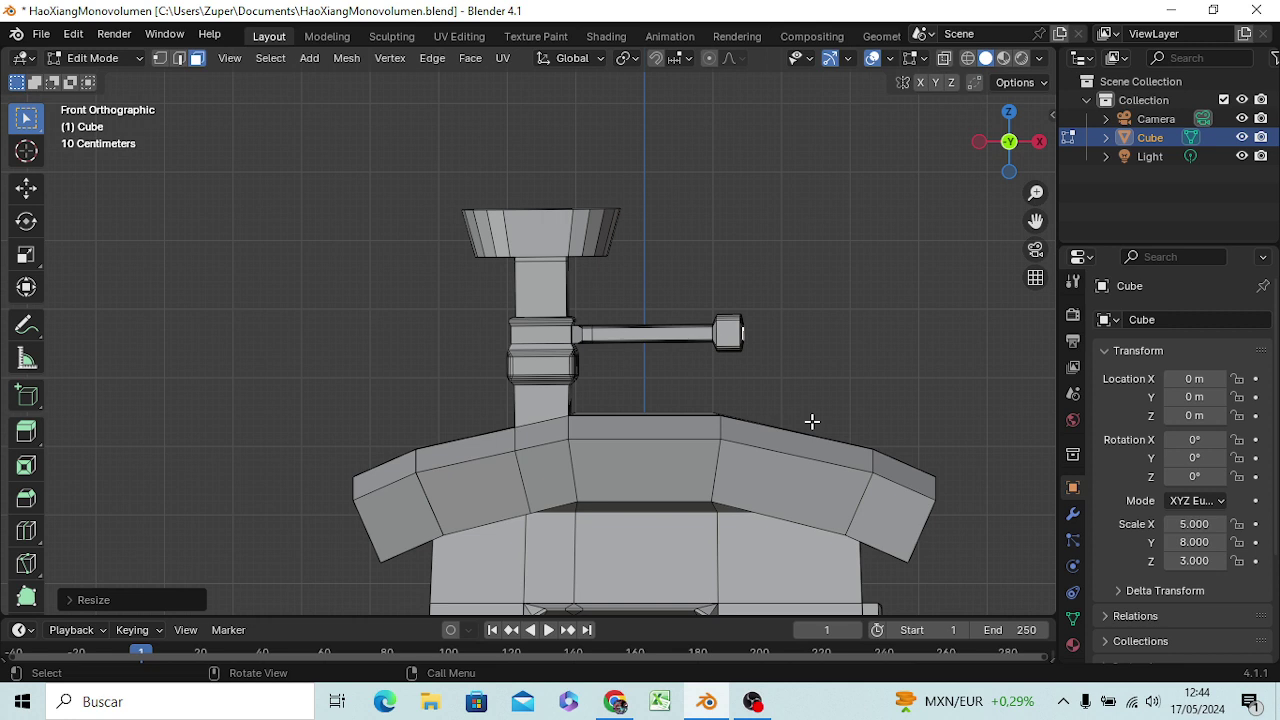
- Extrude the side arm far out to the right and inspect the tower from several angles
key("e")
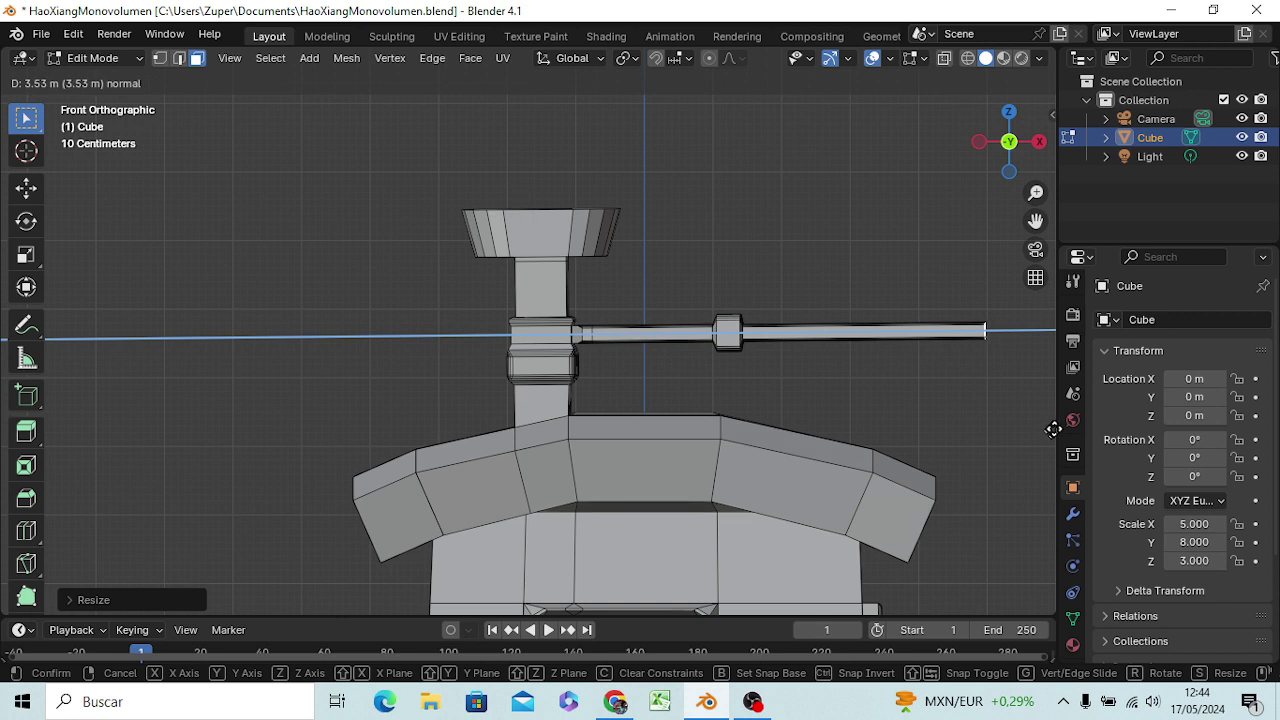
left_click(5, 445)
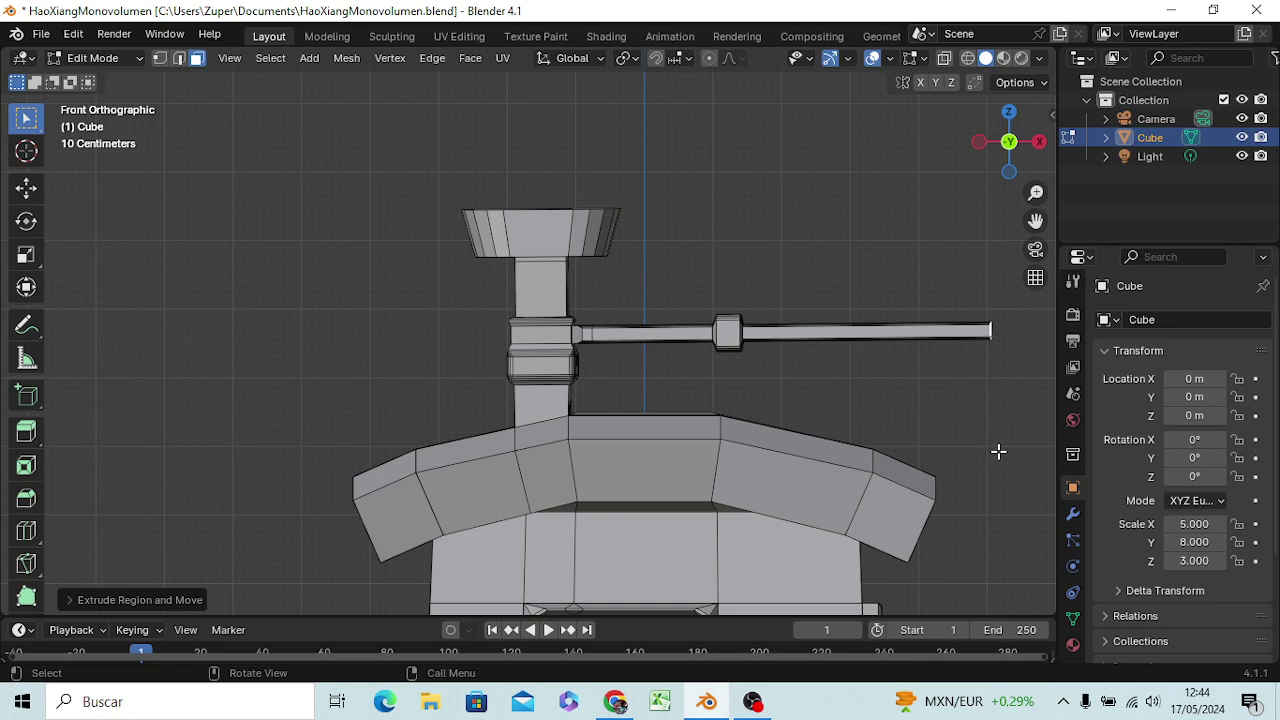
middle_click_drag(998, 452, 929, 420)
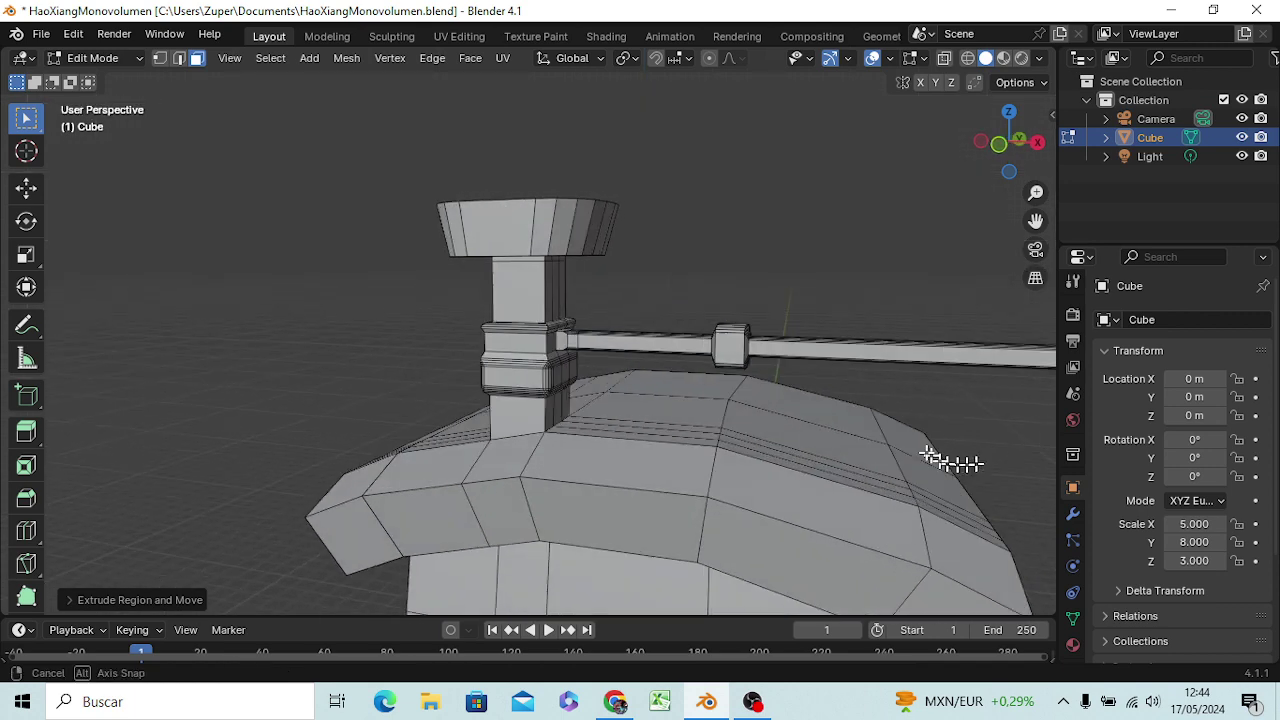
scroll(929, 420, "down", 2)
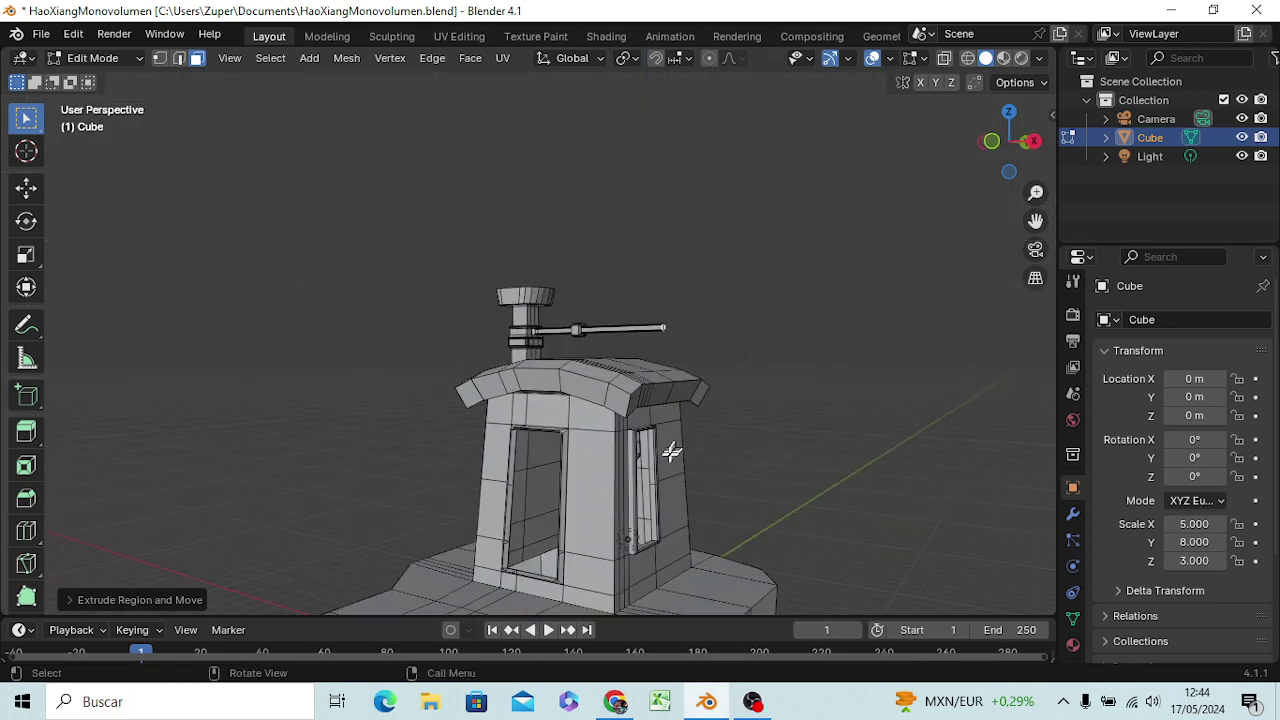
mouse_move(666, 449)
middle_mouse_down()
mouse_move(489, 411)
mouse_move(627, 542)
middle_mouse_up()
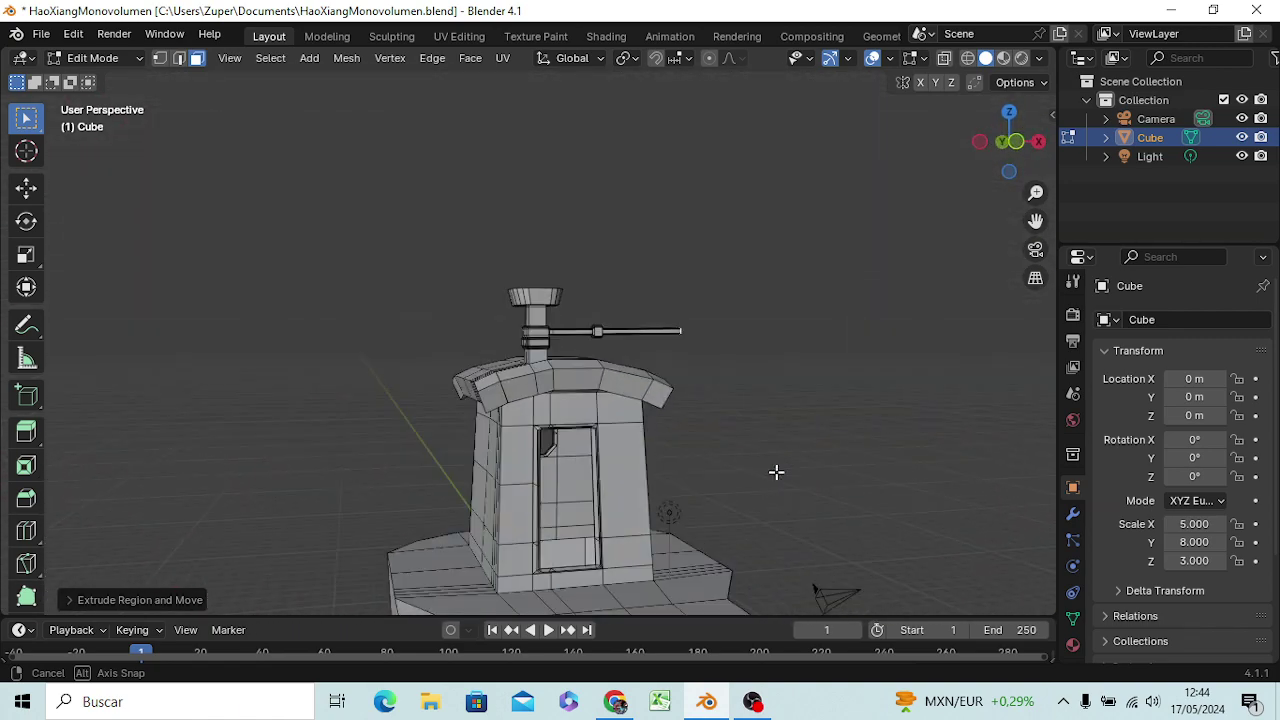
middle_click_drag(627, 542, 729, 474)
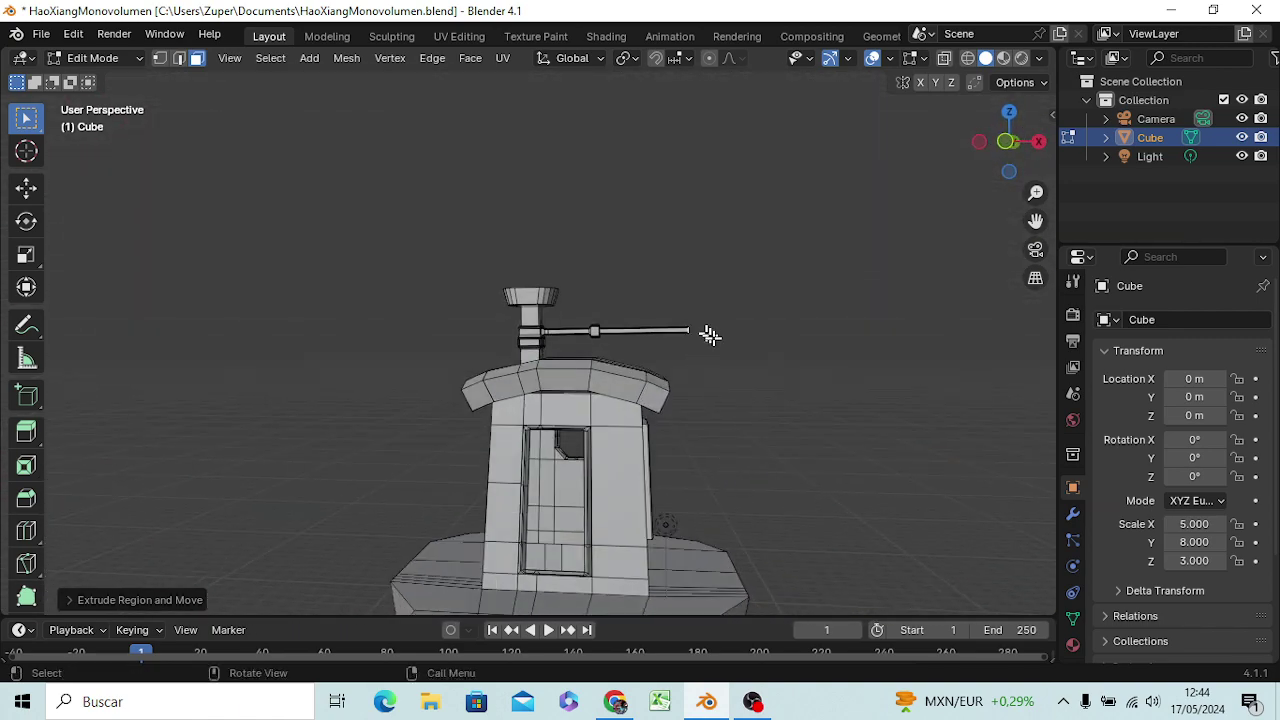
- Undo the overlong pipe extension, cancel a fresh extrude, and switch to the right side view
key("ctrl+z")
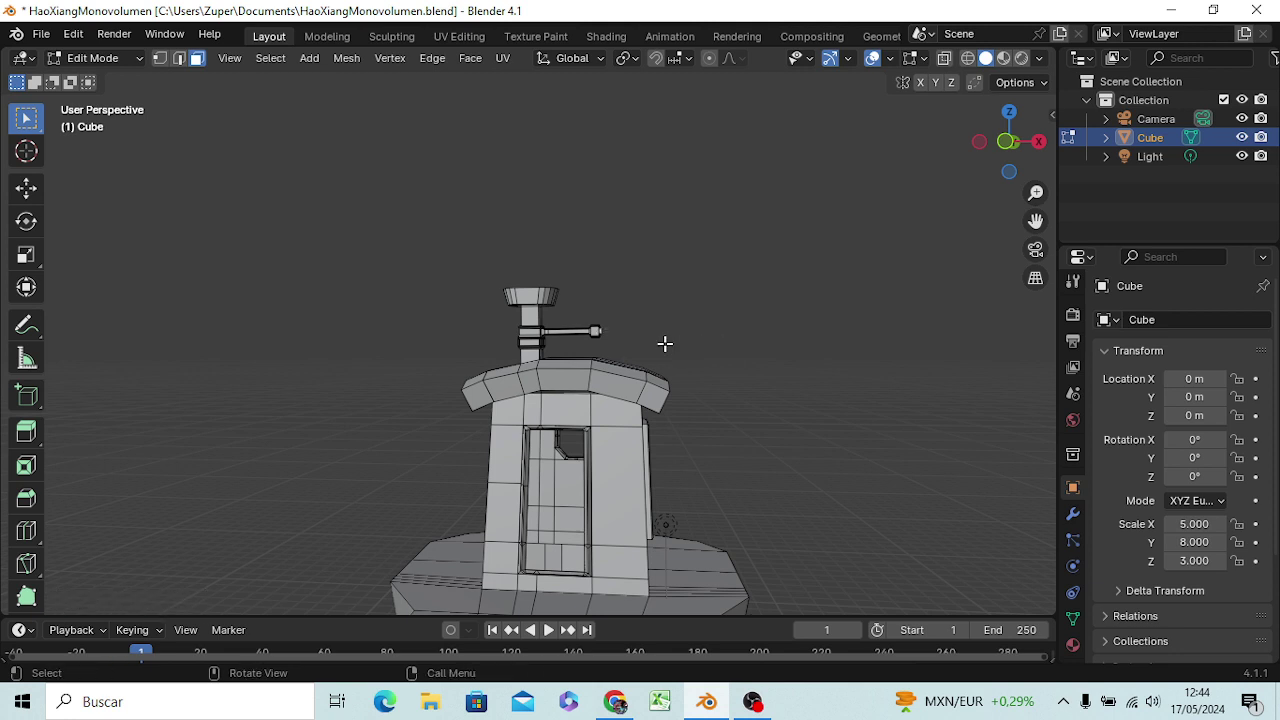
key("e")
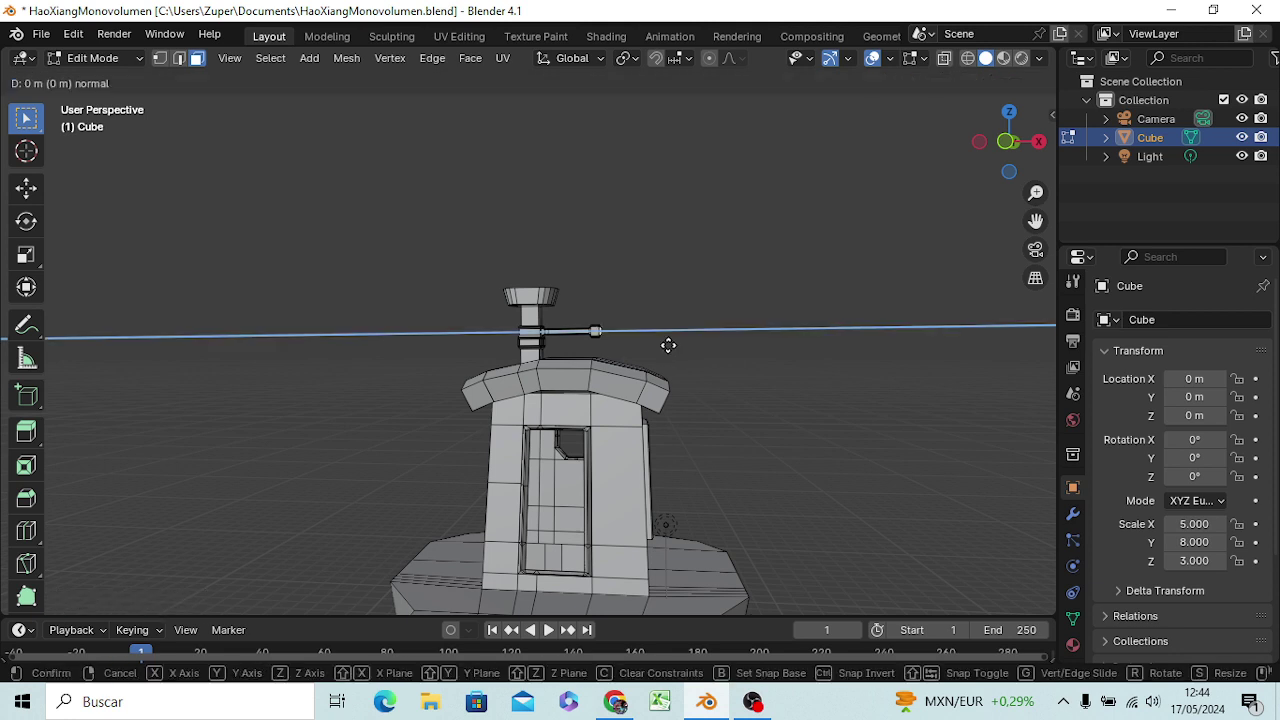
right_click(719, 348)
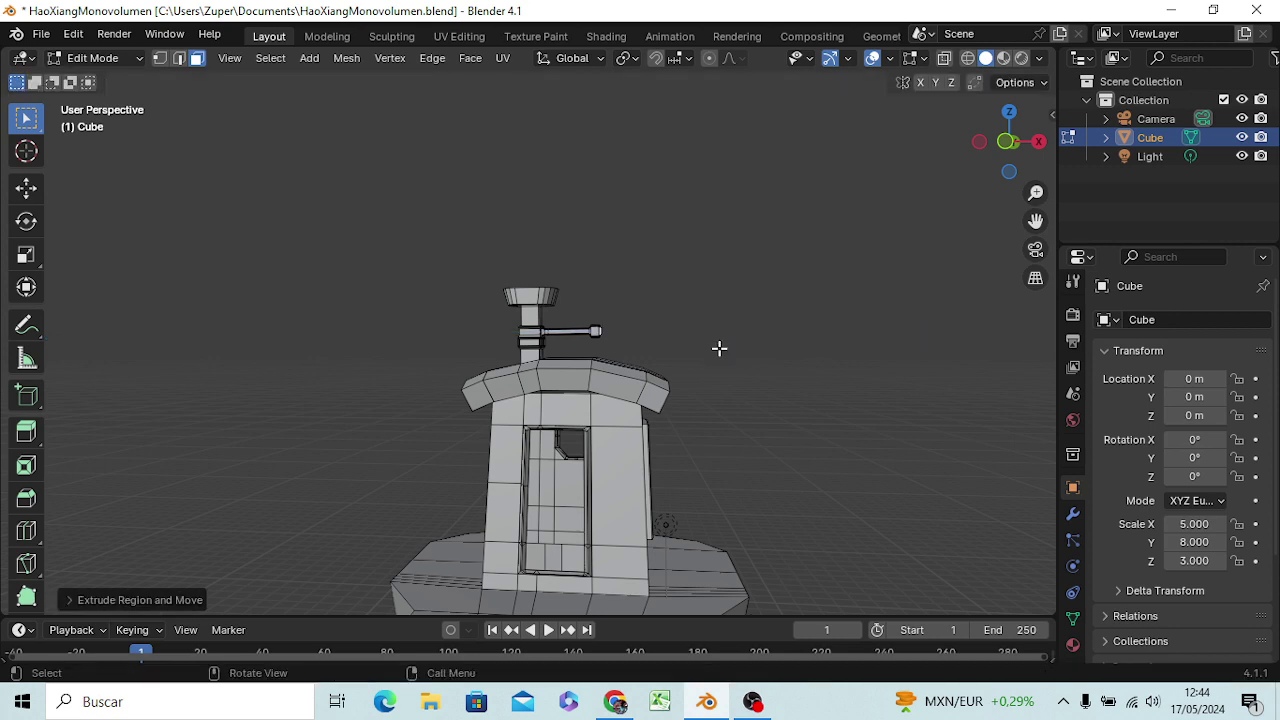
key("KP_3")
- Extrude the side pipe's end face out about 4.76 m so it runs past the midpoint joint
key("KP_1")
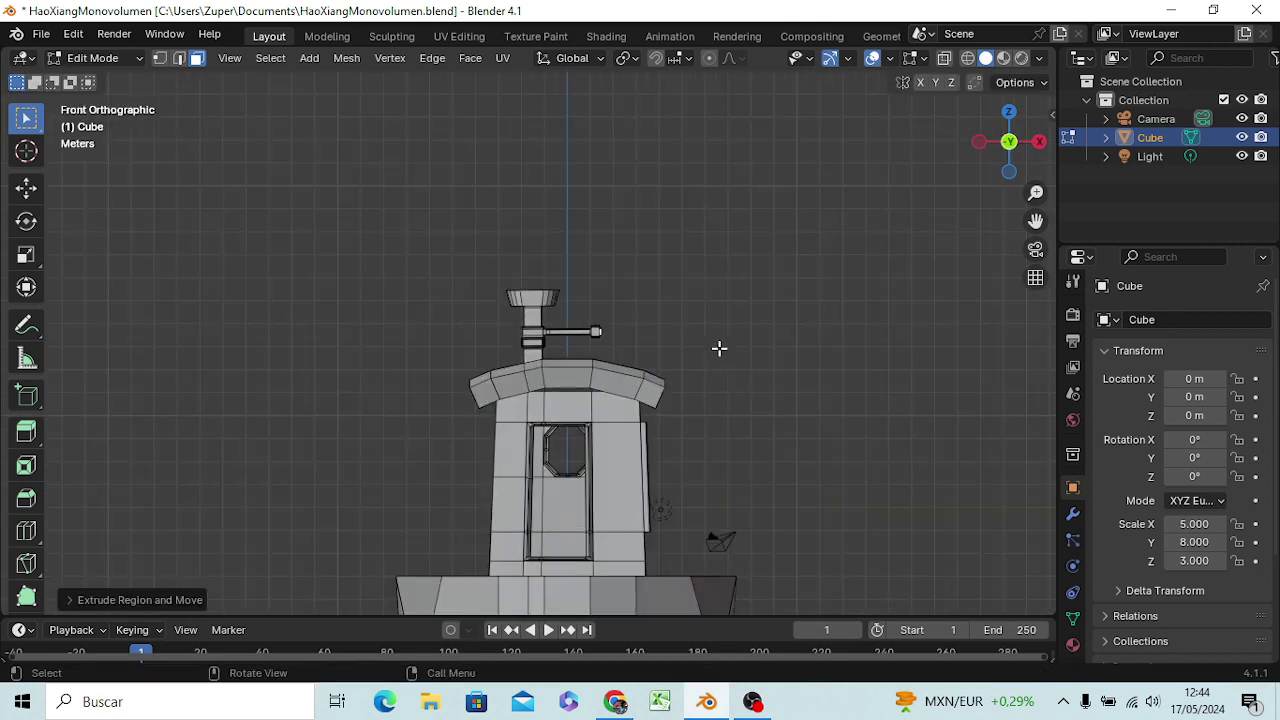
scroll(719, 348, "down", 1)
scroll(651, 423, "down", 2)
middle_click_drag(643, 409, 631, 323, "ctrl")
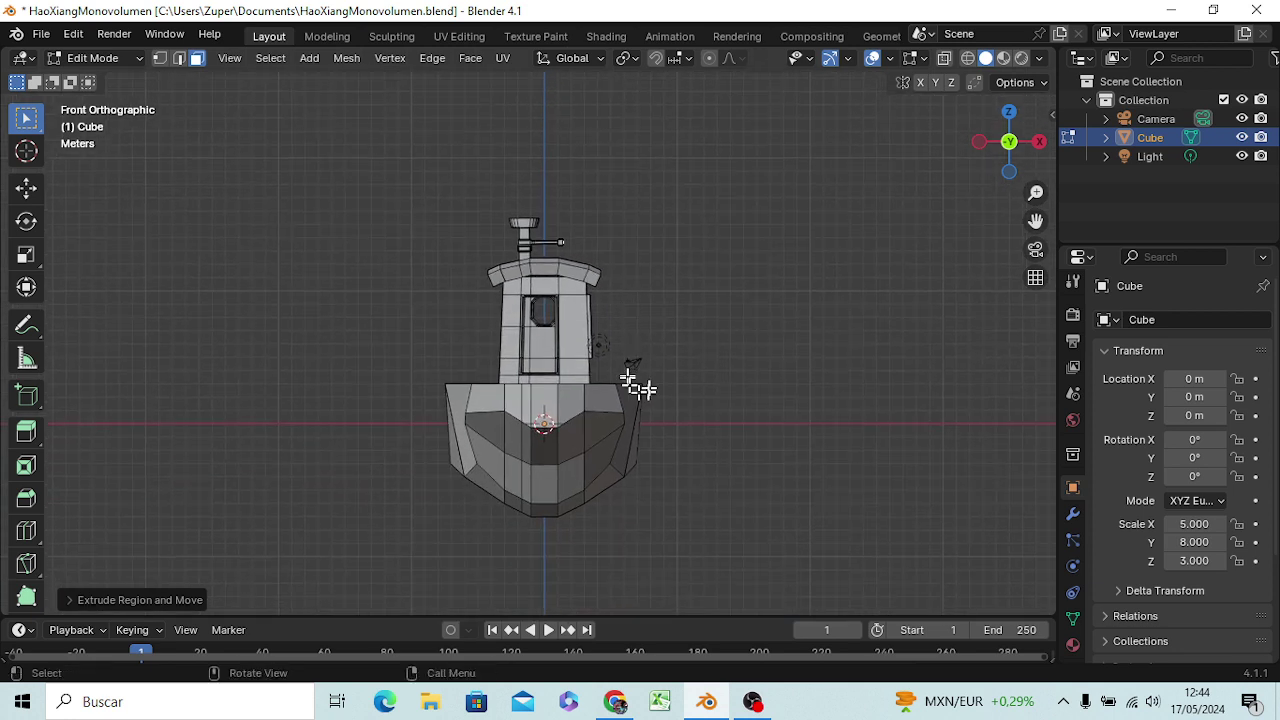
mouse_move(631, 377)
middle_mouse_down()
mouse_move(626, 400)
mouse_move(625, 348)
middle_mouse_up()
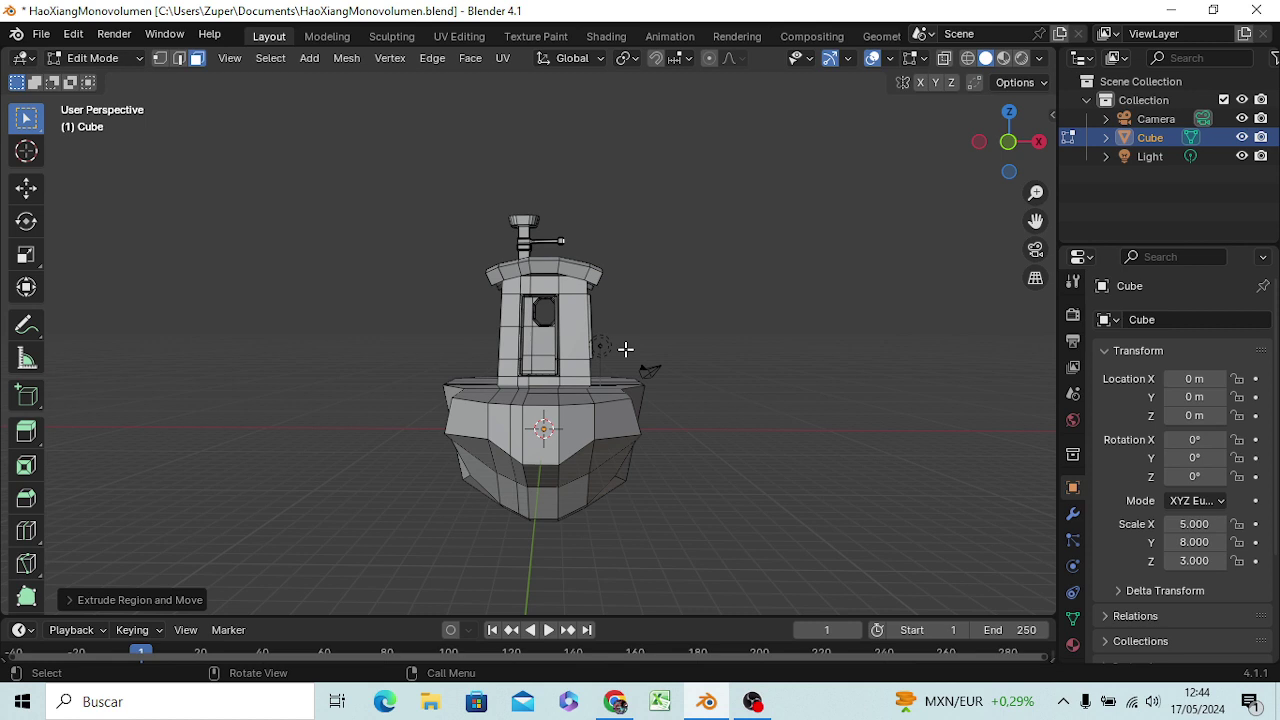
key("e")
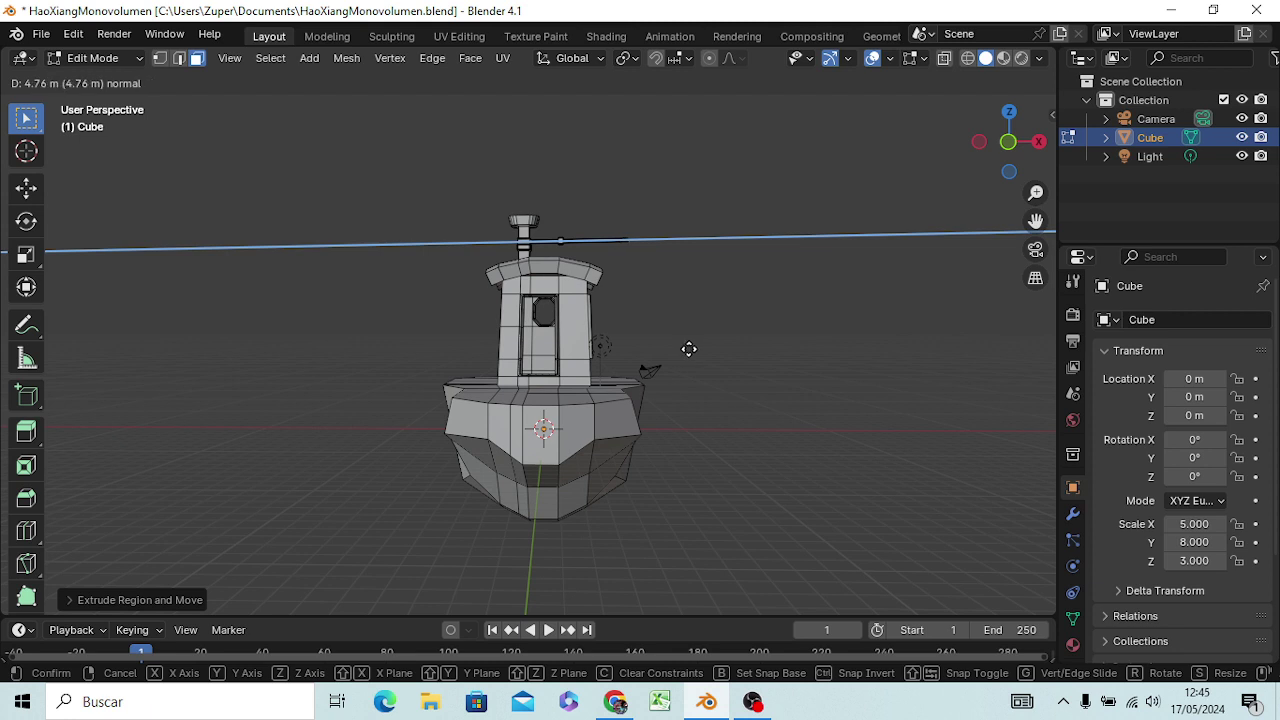
left_click(683, 347)
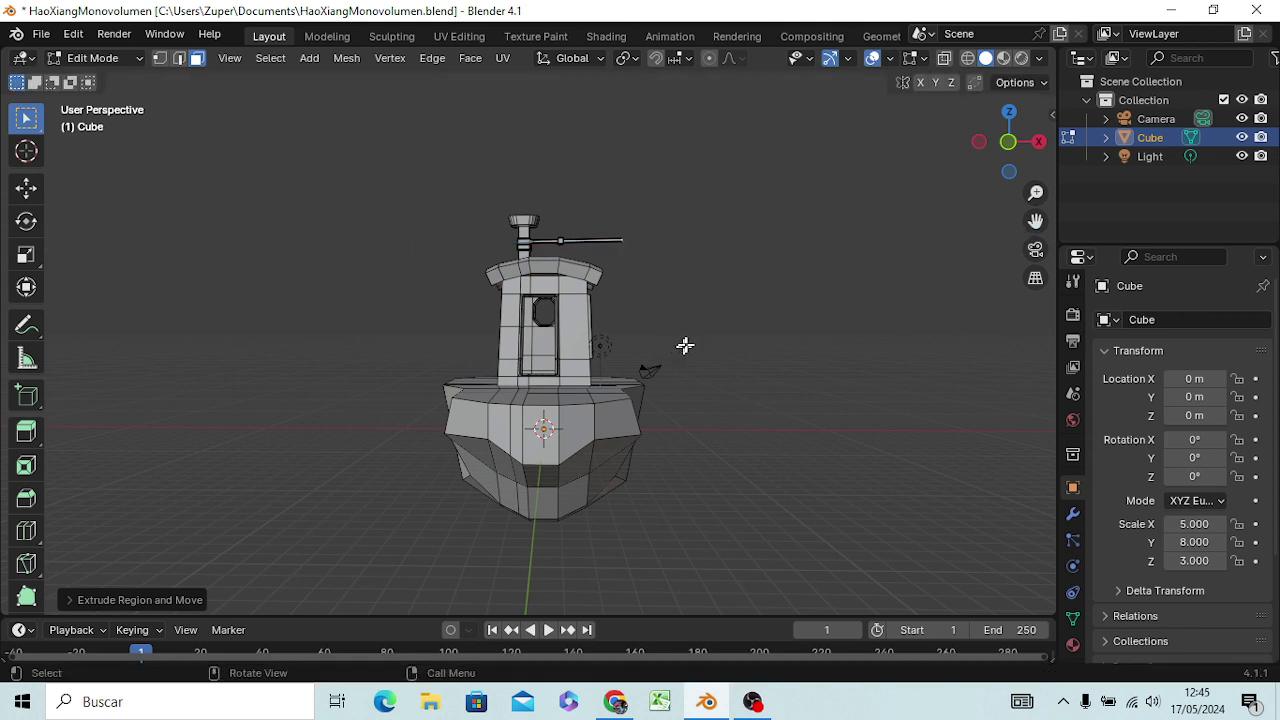
scroll(662, 369, "up", 3)
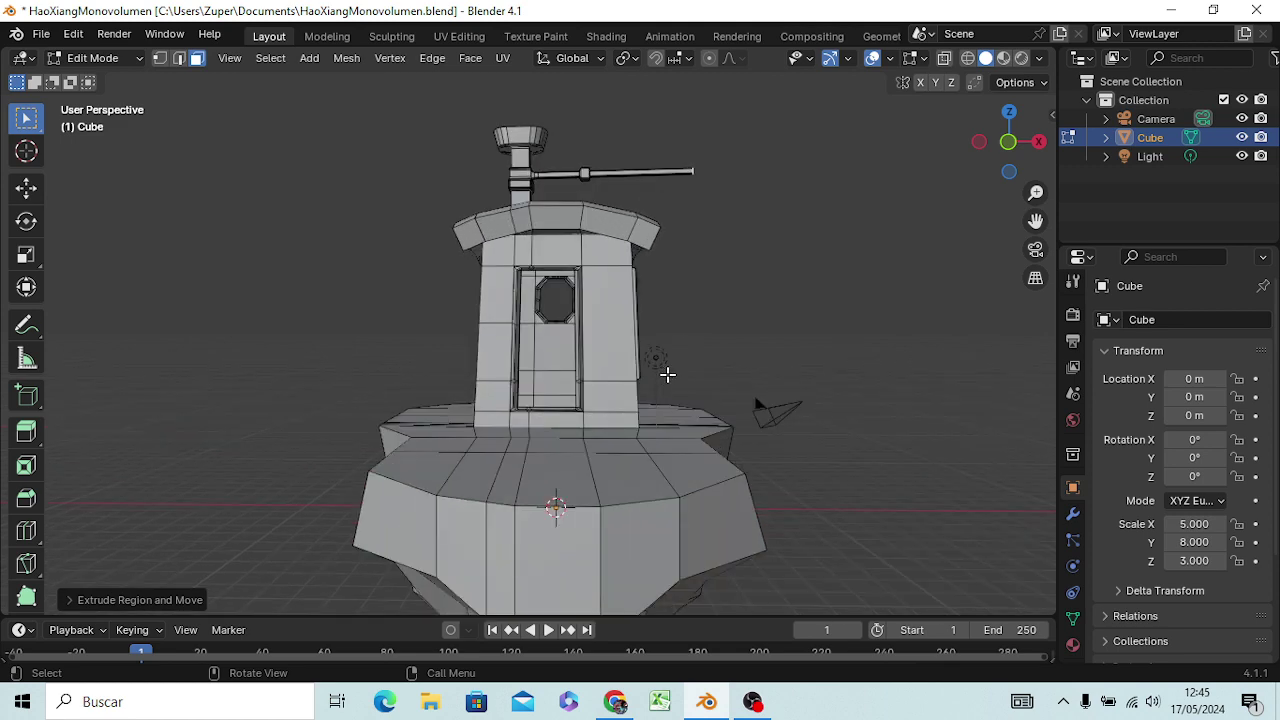
key("KP_1")
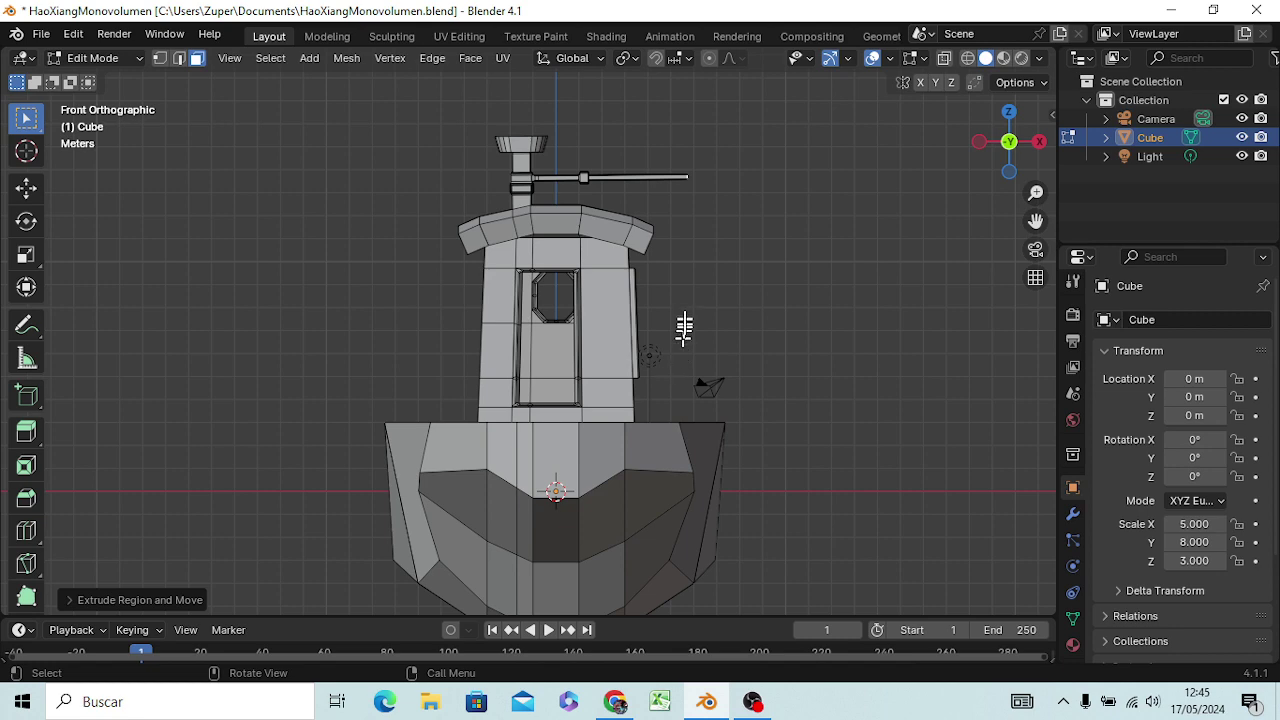
scroll(662, 200, "up", 2)
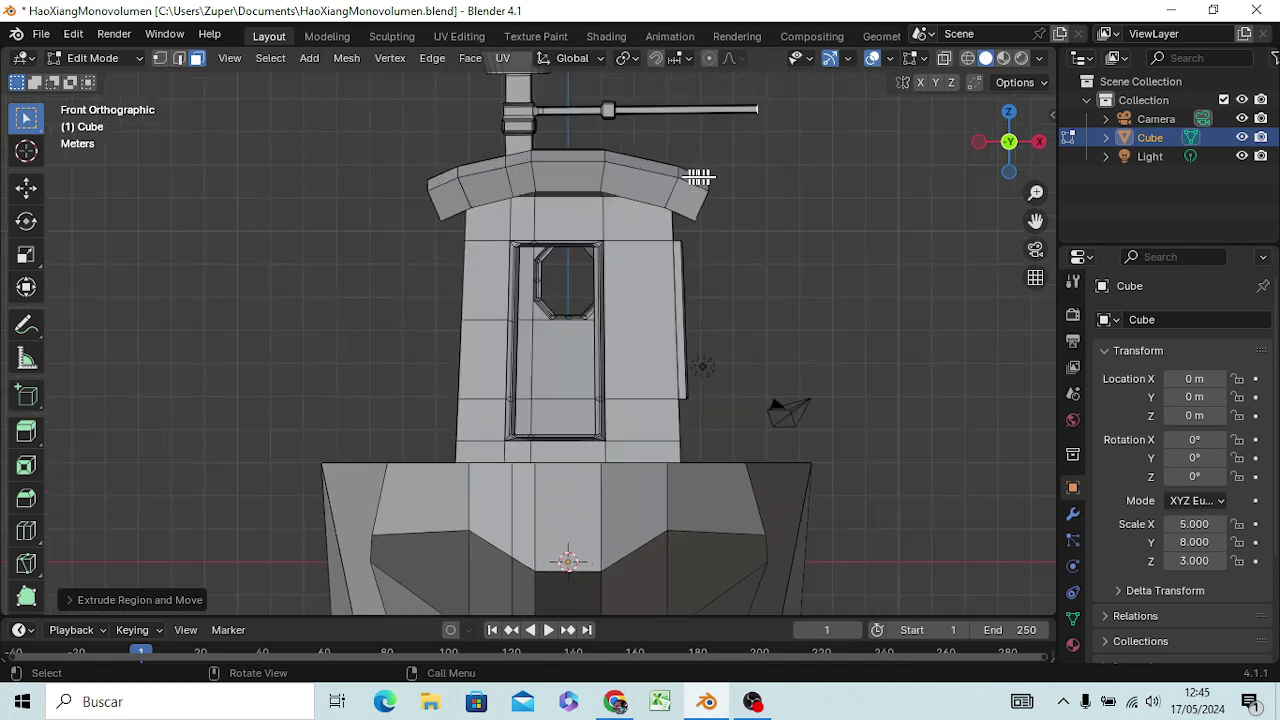
scroll(712, 175, "up", 2)
mouse_move(817, 189)
middle_mouse_down("shift")
mouse_move(737, 423)
mouse_move(657, 571)
middle_mouse_up("shift")
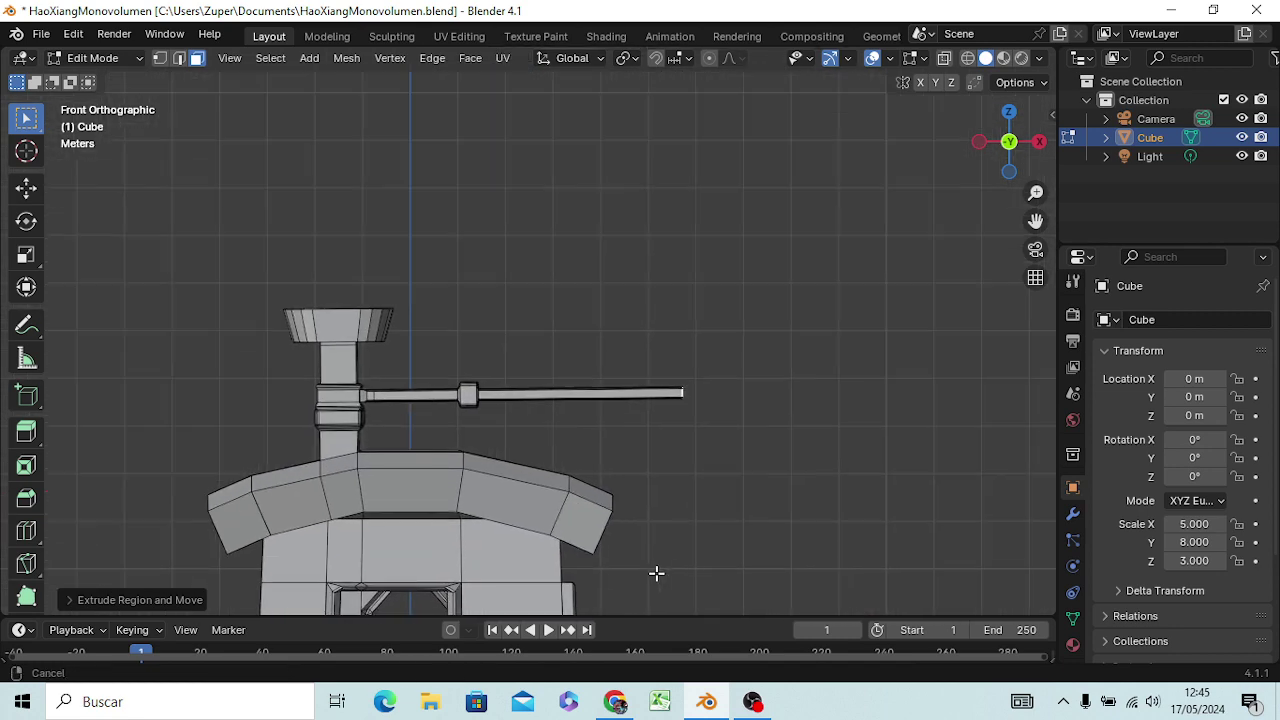
- Extrude the pipe tip a tiny distance and widen the new face
scroll(688, 428, "up", 3)
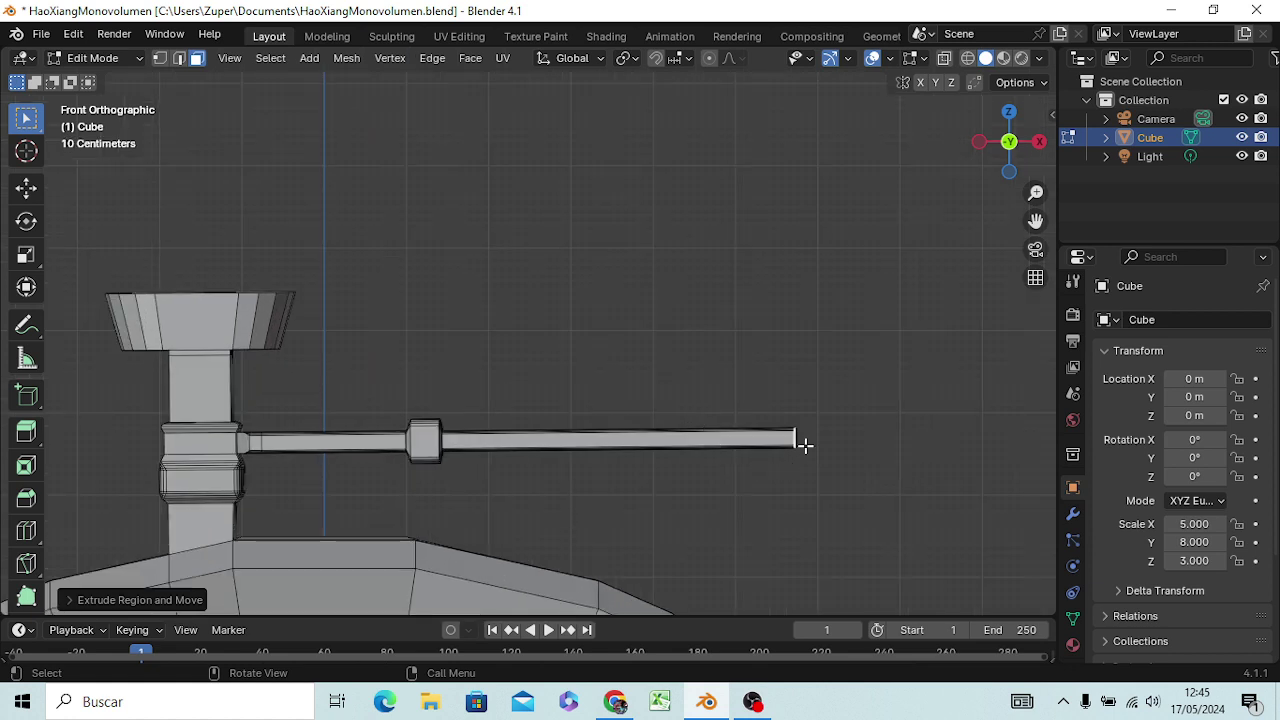
key("e")
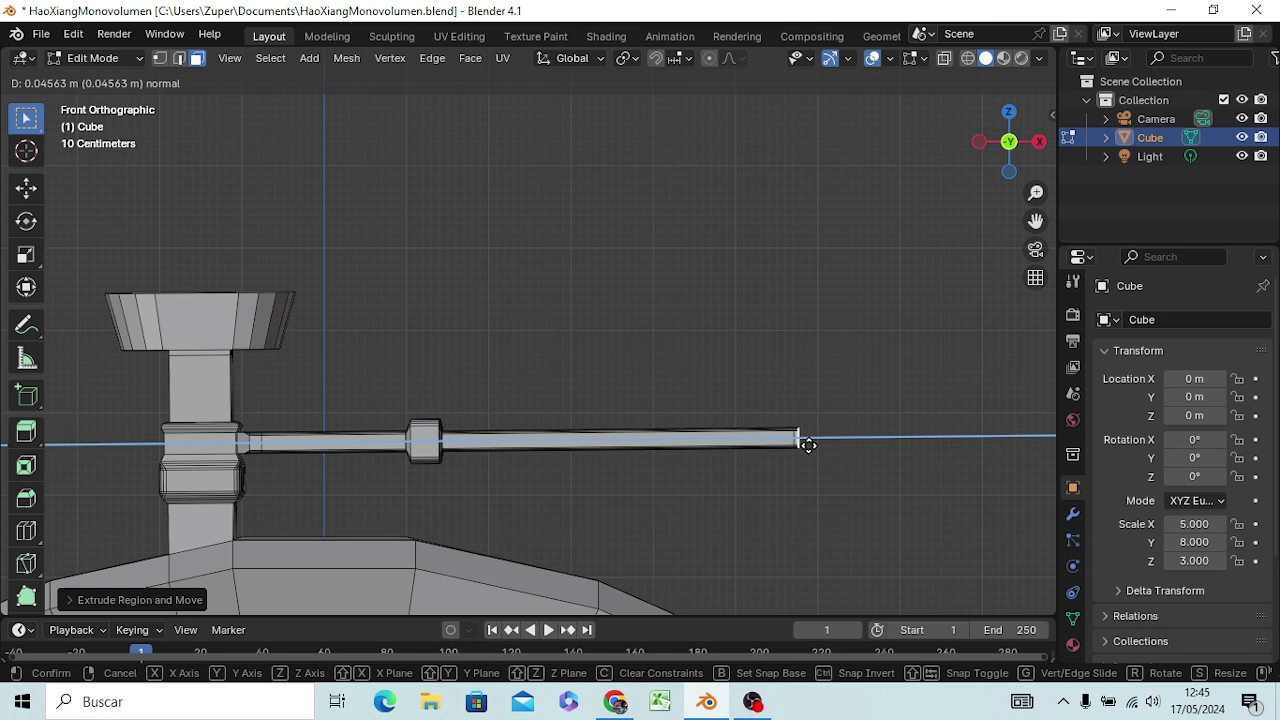
left_click(808, 445)
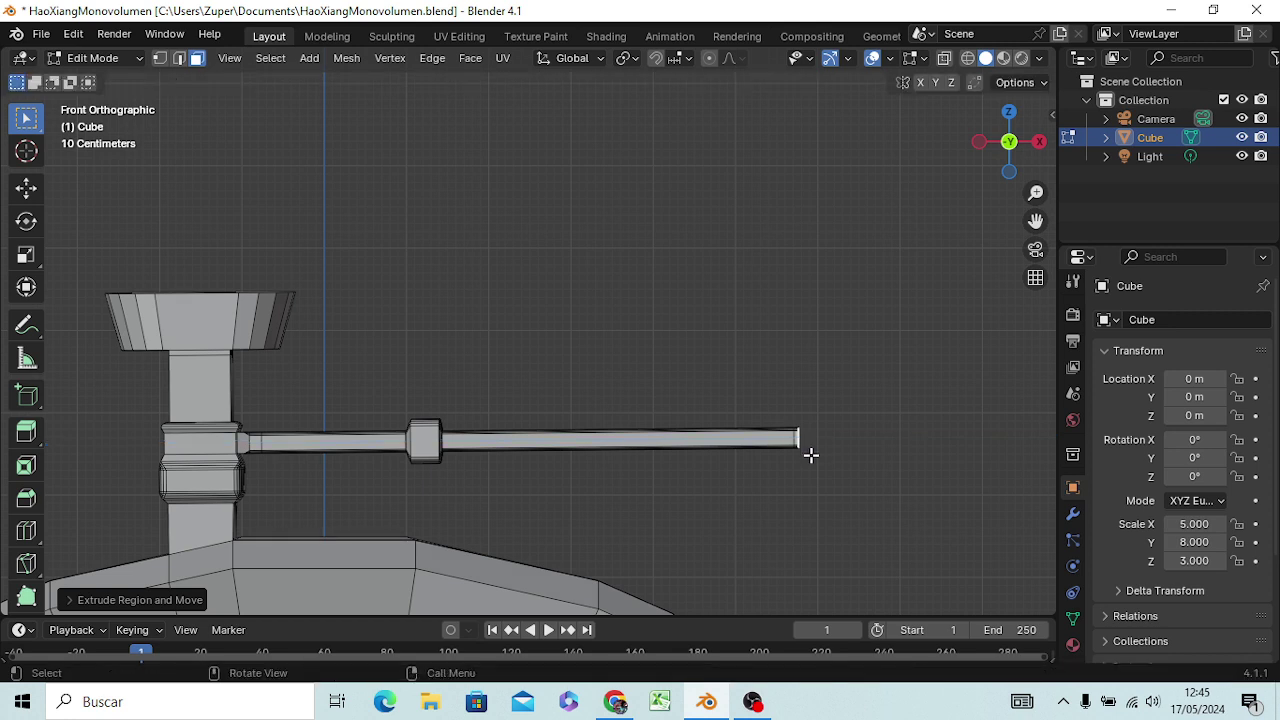
key("s")
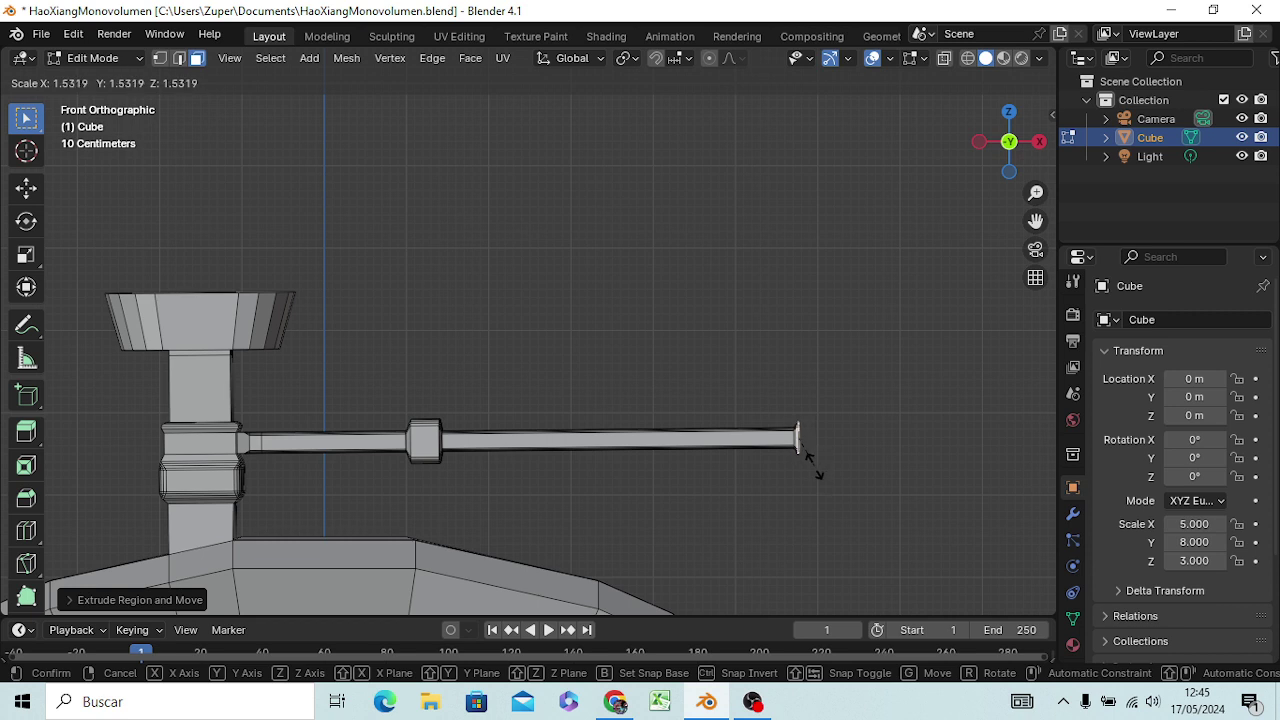
left_click(814, 471)
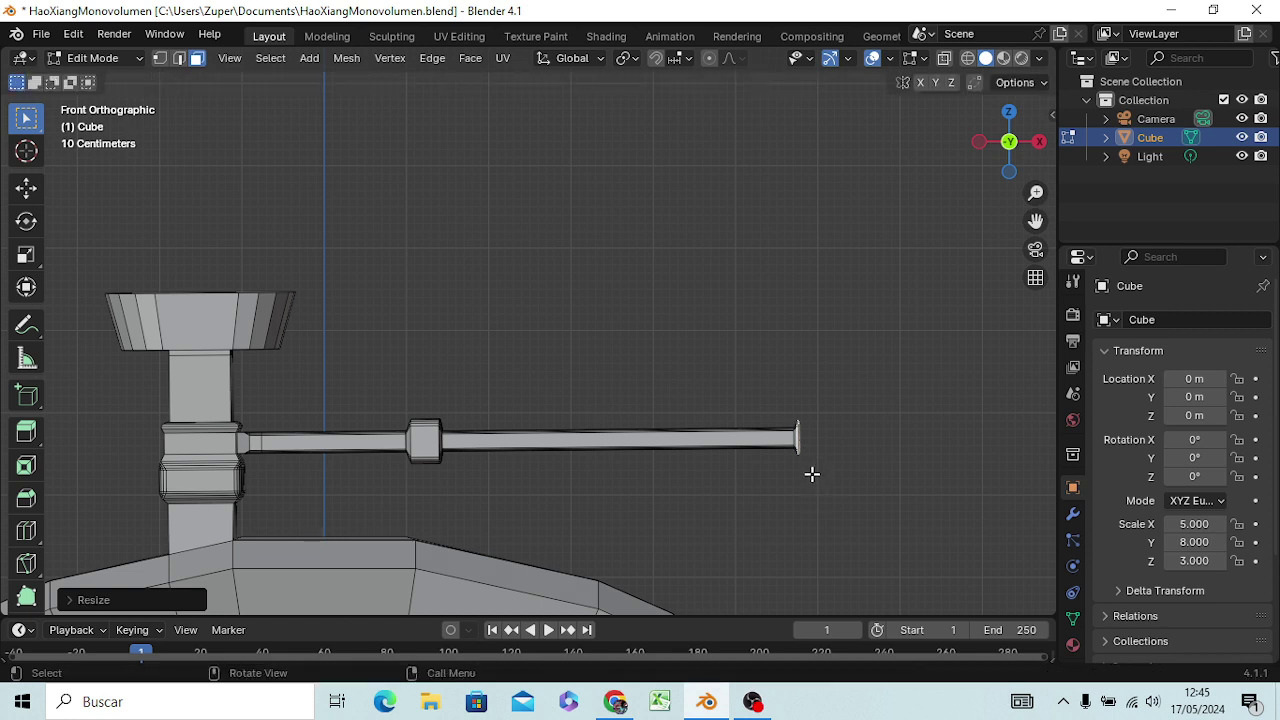
- Extrude the widened tip twice into a thick cap, about 0.057 m, tapering the end to roughly 0.72
key("e")
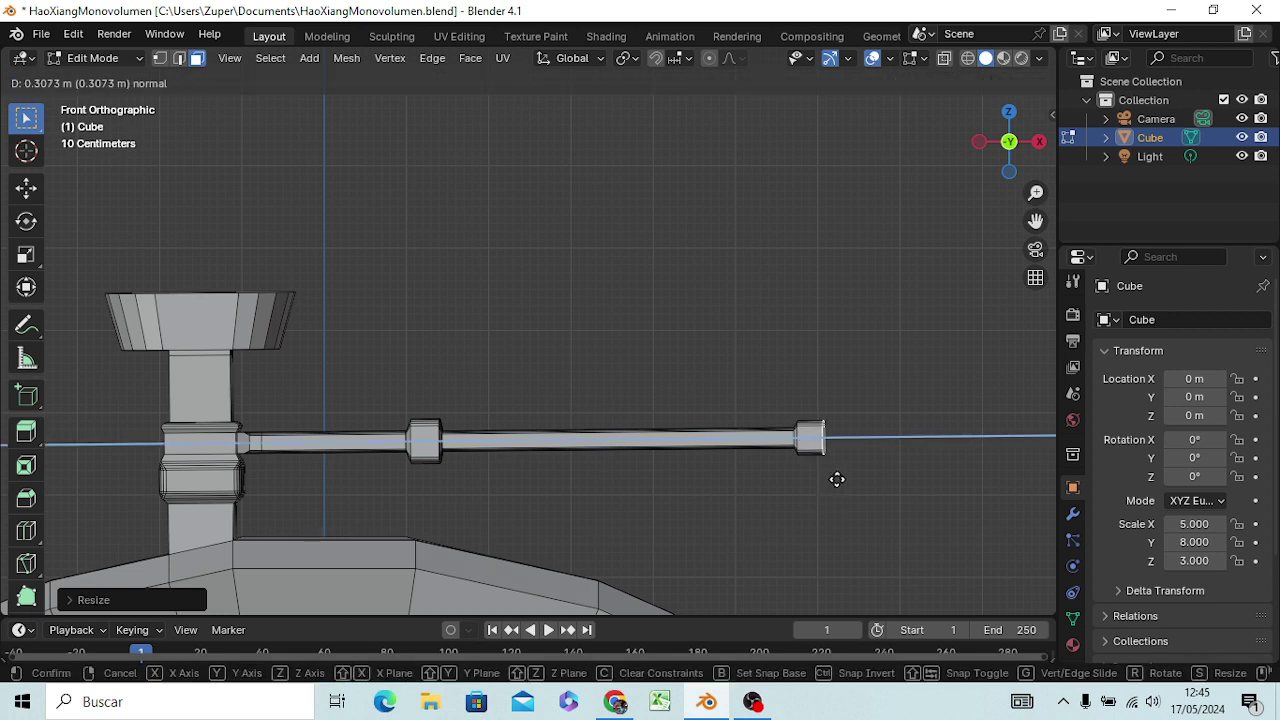
left_click(837, 480)
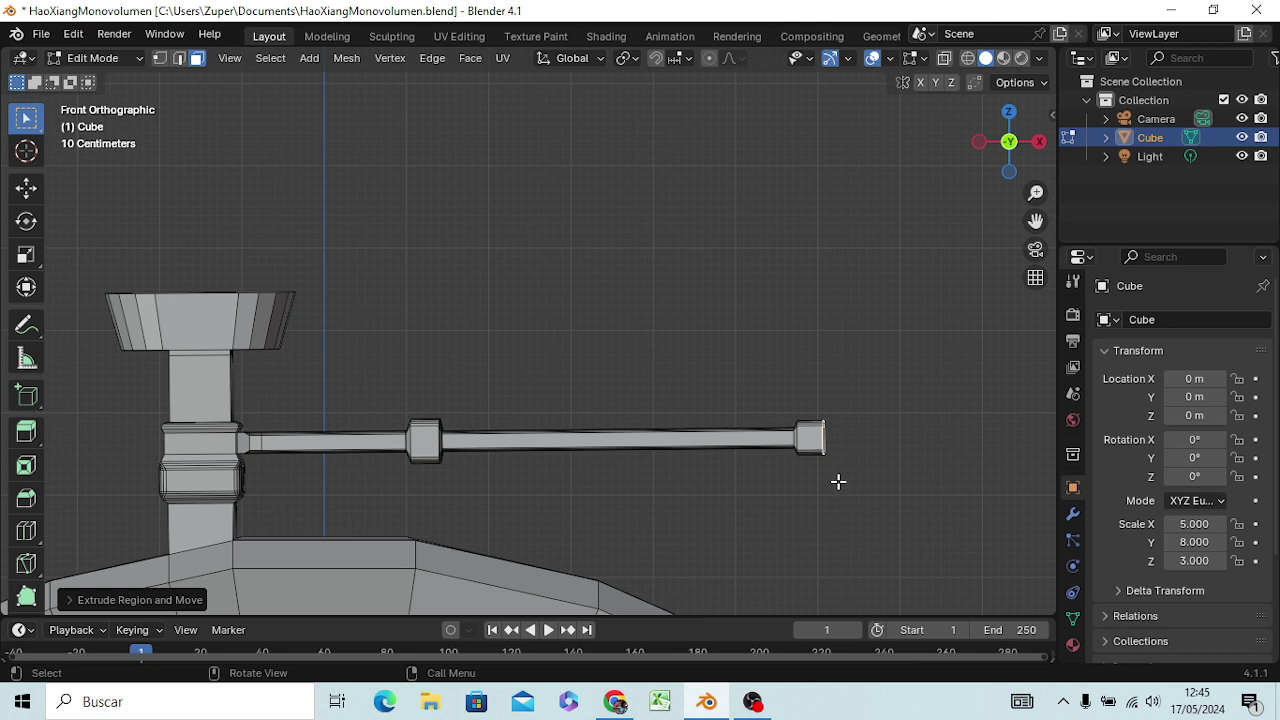
key("e")
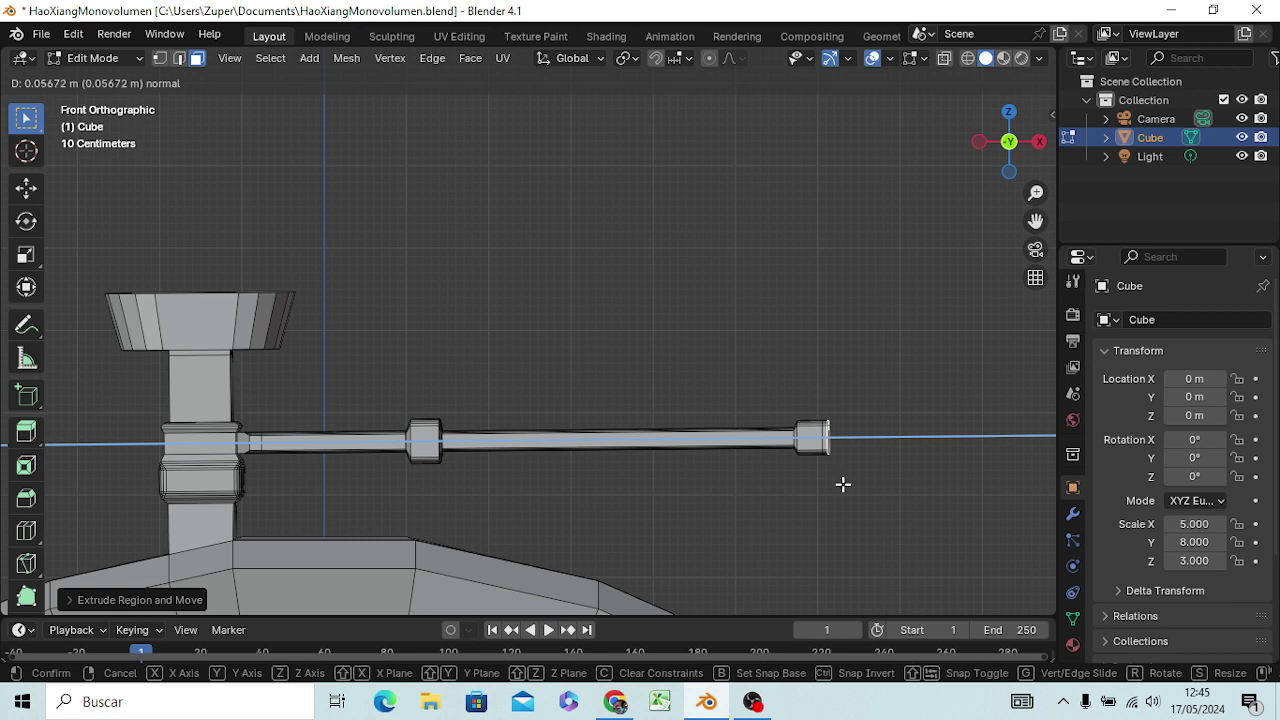
left_click(843, 484)
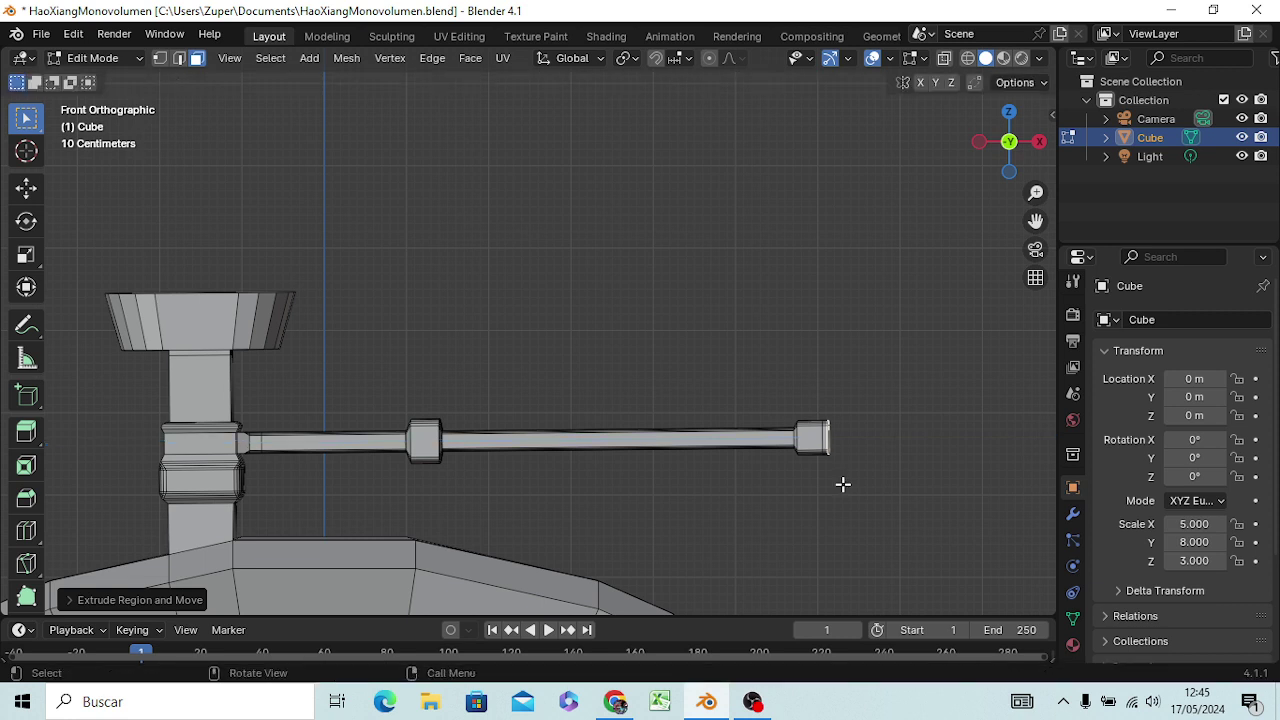
key("s")
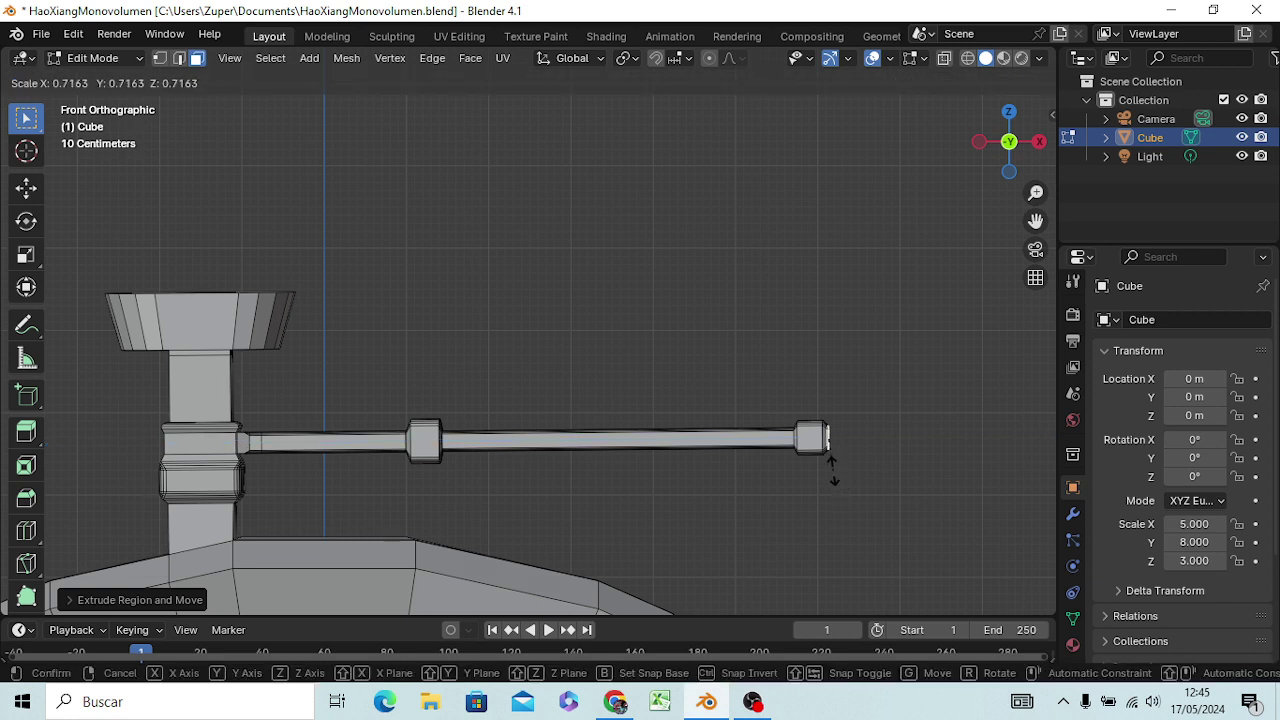
left_click(838, 466)
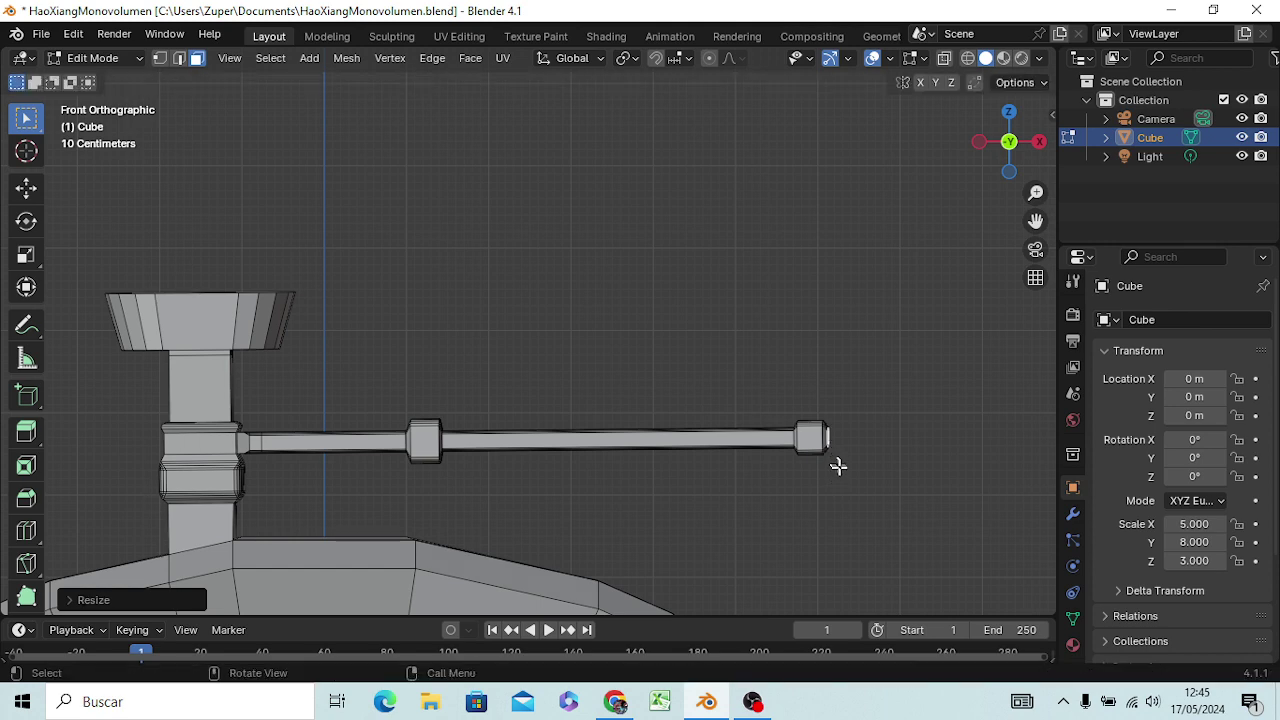
- Select two adjacent side faces of the pipe cap and extrude them about 0.10 m along global Z
mouse_move(831, 500)
middle_mouse_down()
mouse_move(754, 388)
mouse_move(751, 357)
mouse_move(728, 354)
mouse_move(657, 431)
mouse_move(660, 417)
mouse_move(763, 457)
mouse_move(770, 472)
mouse_move(660, 443)
middle_mouse_up()
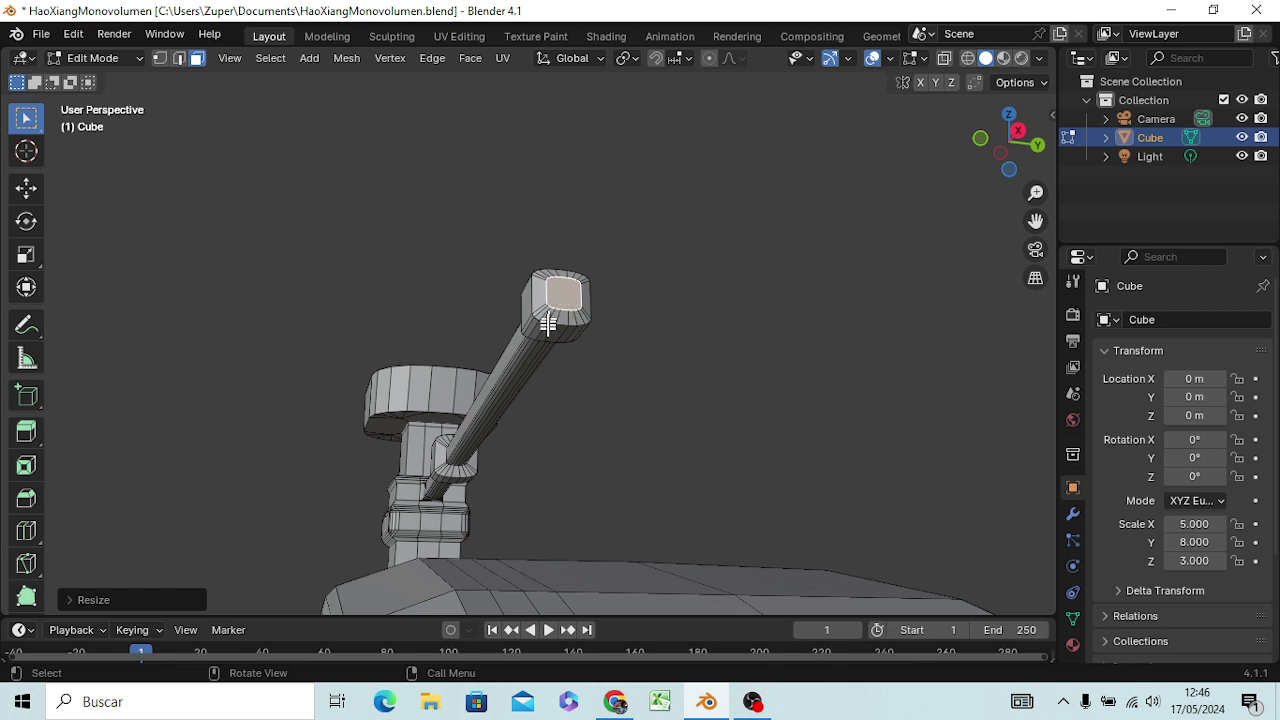
left_click(545, 331)
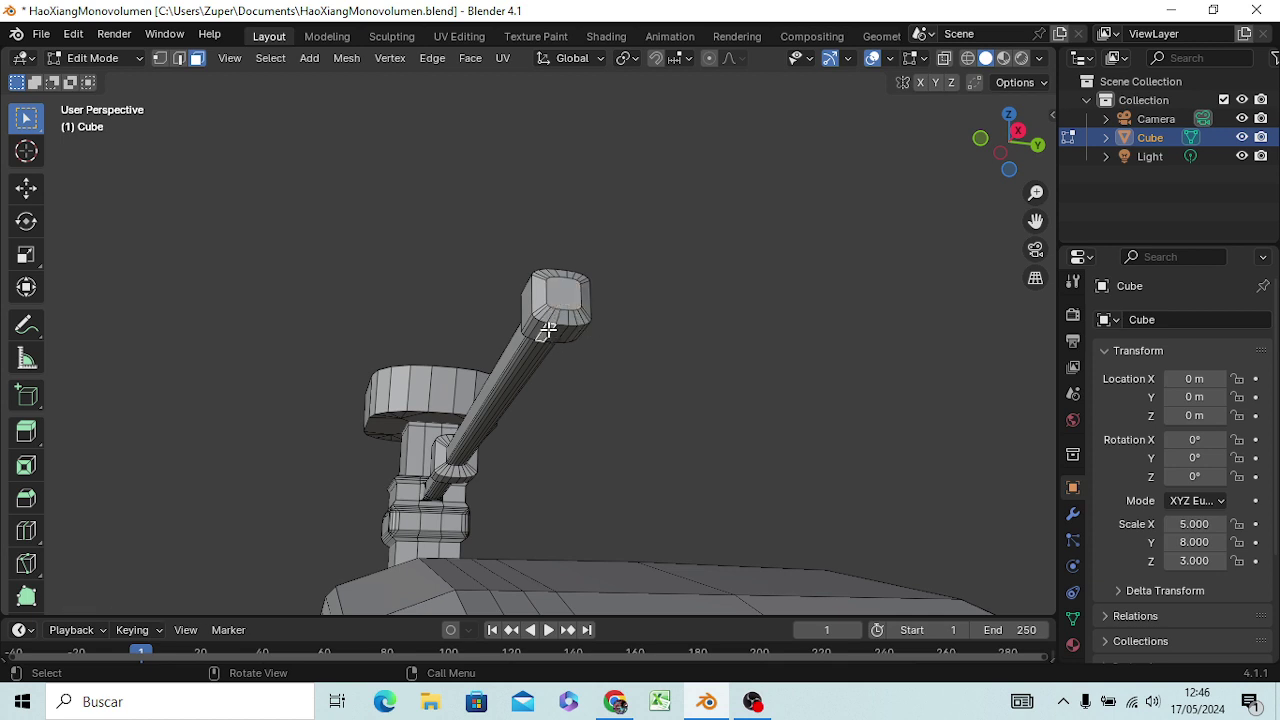
middle_click_drag(589, 386, 560, 323)
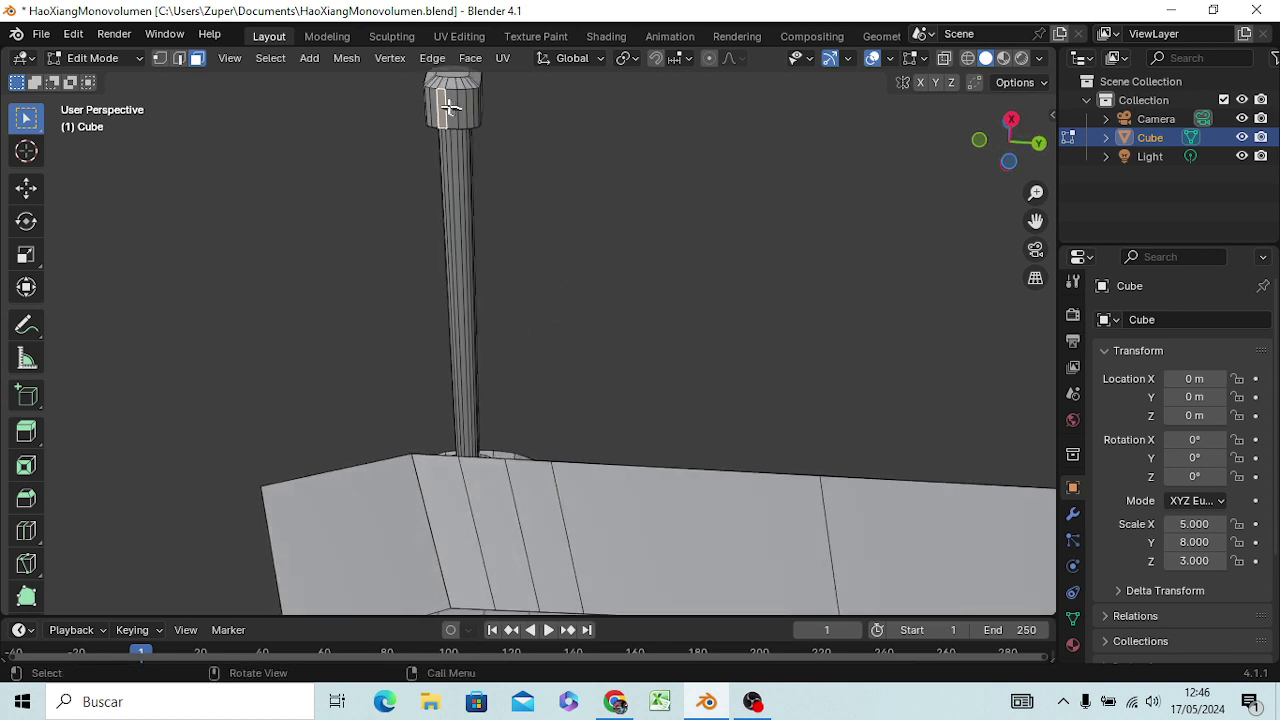
left_click(459, 108, "shift")
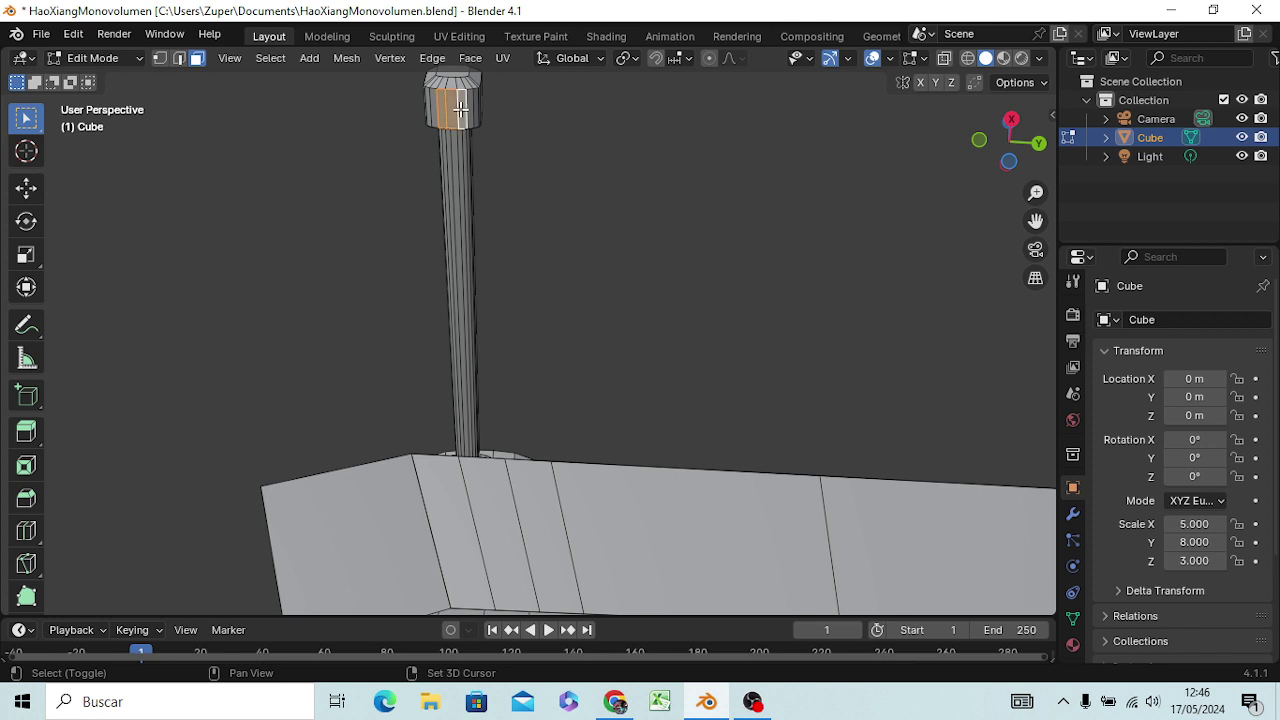
middle_click_drag(457, 186, 484, 300)
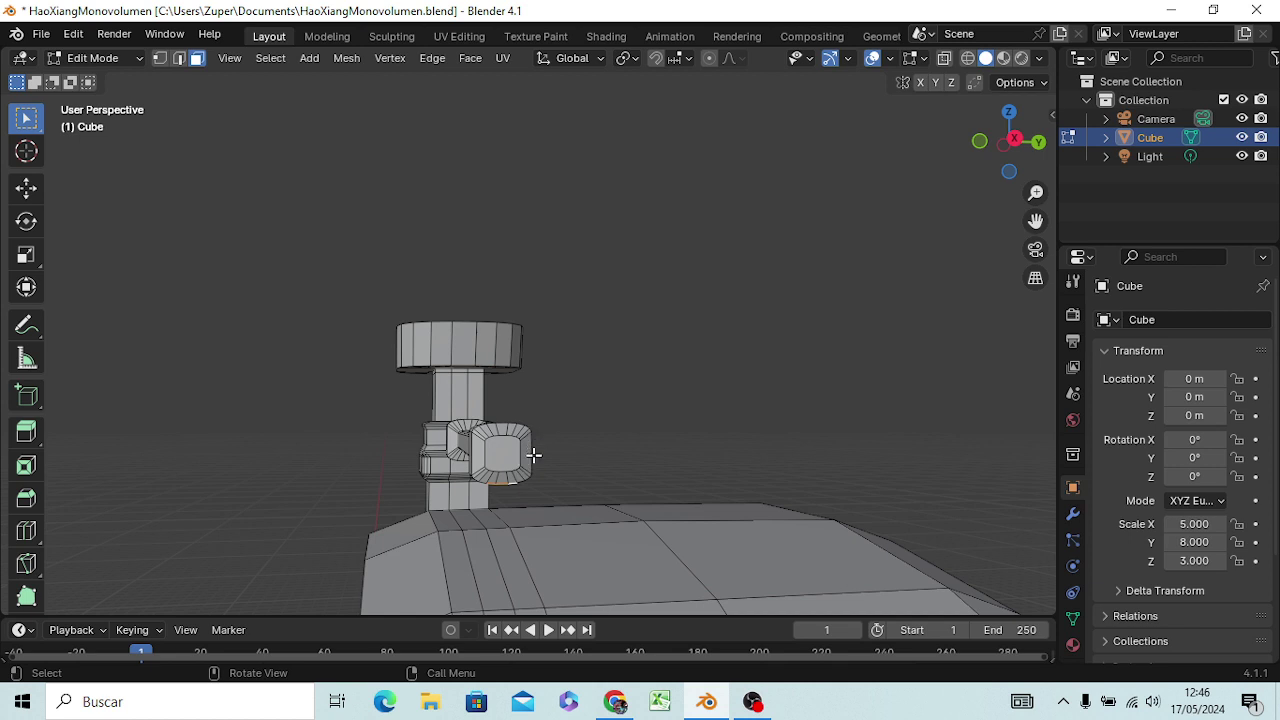
mouse_move(531, 451)
middle_mouse_down()
mouse_move(546, 429)
mouse_move(537, 400)
middle_mouse_up()
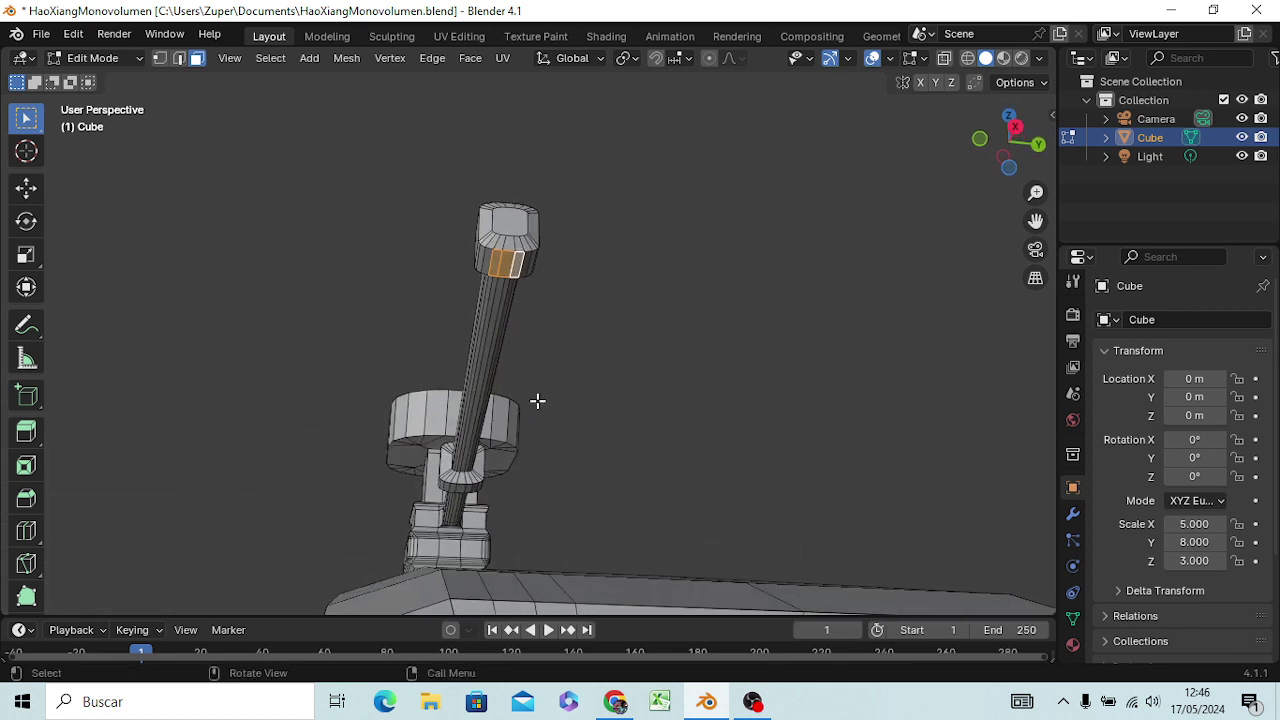
key("e")
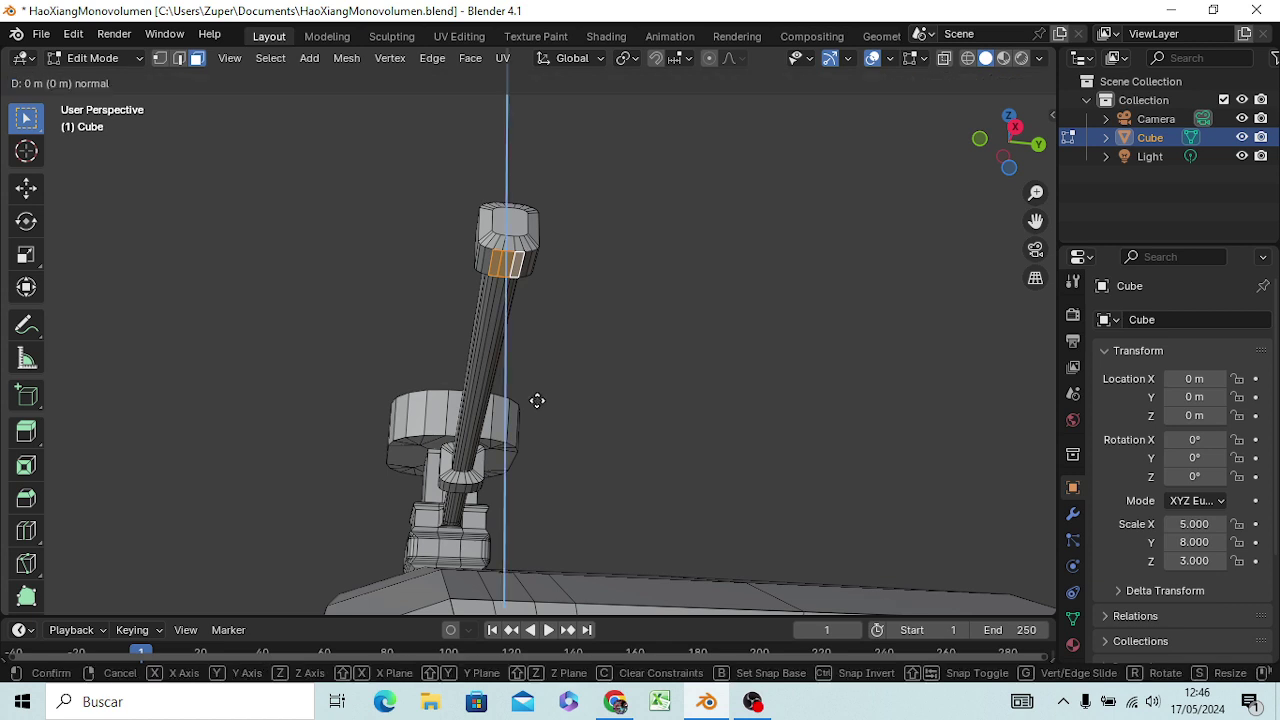
key("c")
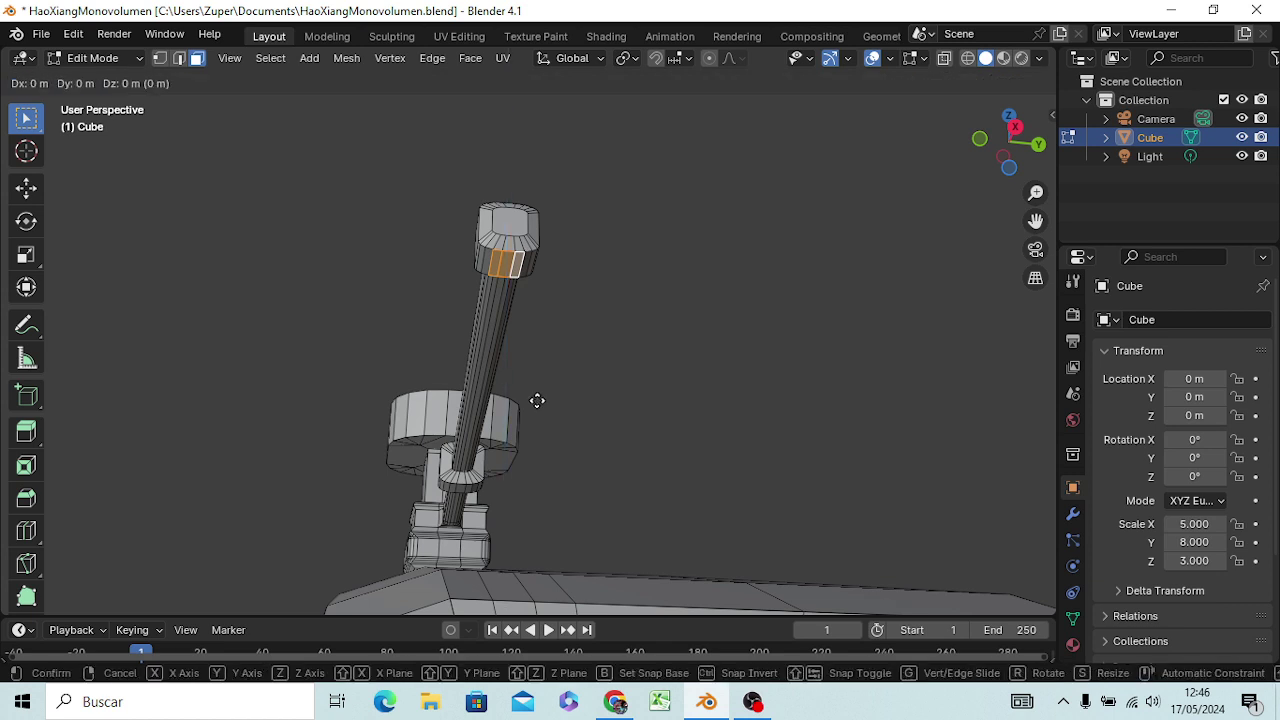
key("z")
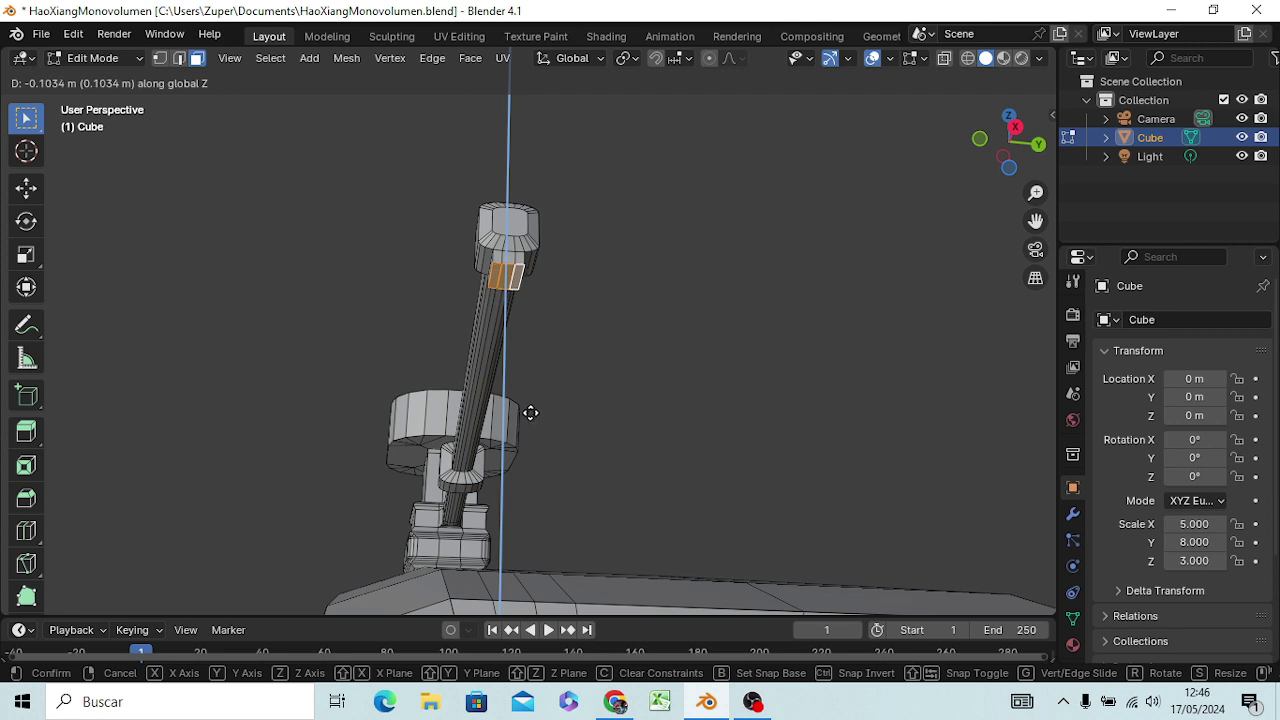
left_click(529, 413)
mouse_move(529, 415)
middle_mouse_down()
mouse_move(543, 408)
mouse_move(523, 383)
middle_mouse_up()
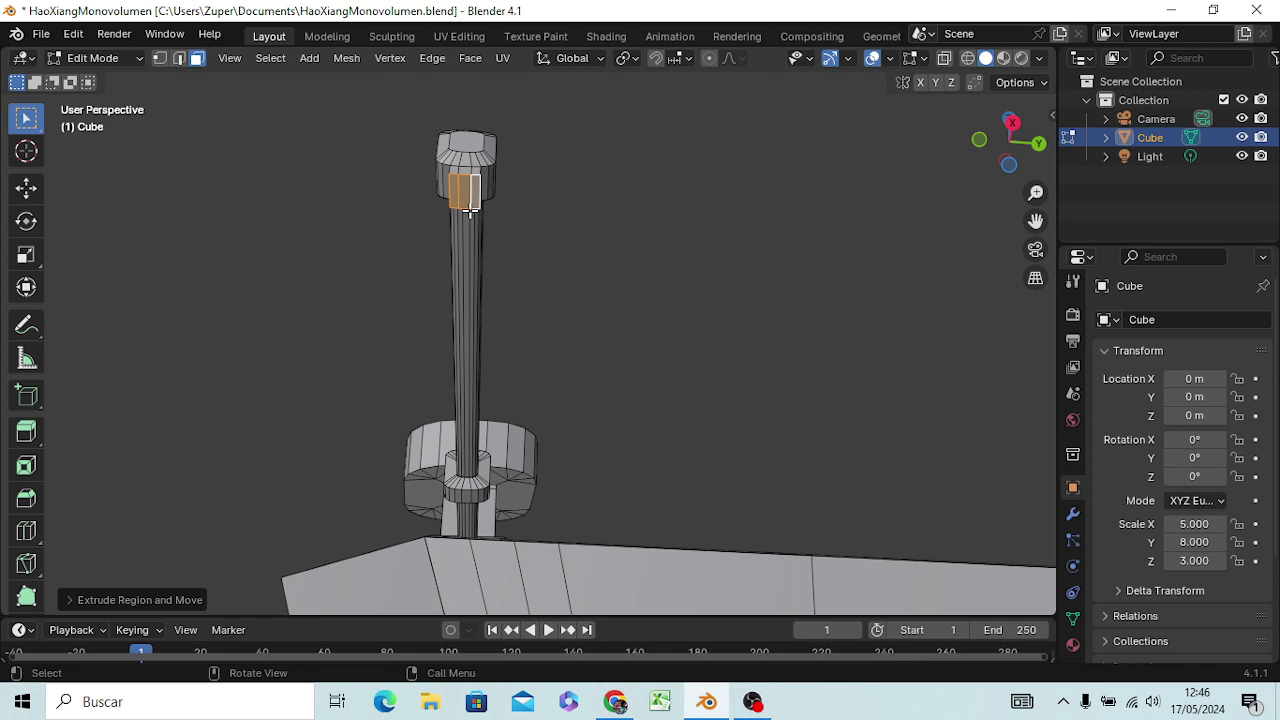
- Scale the extruded faces to about 0.84 and push them out slightly along their normal
key("s")
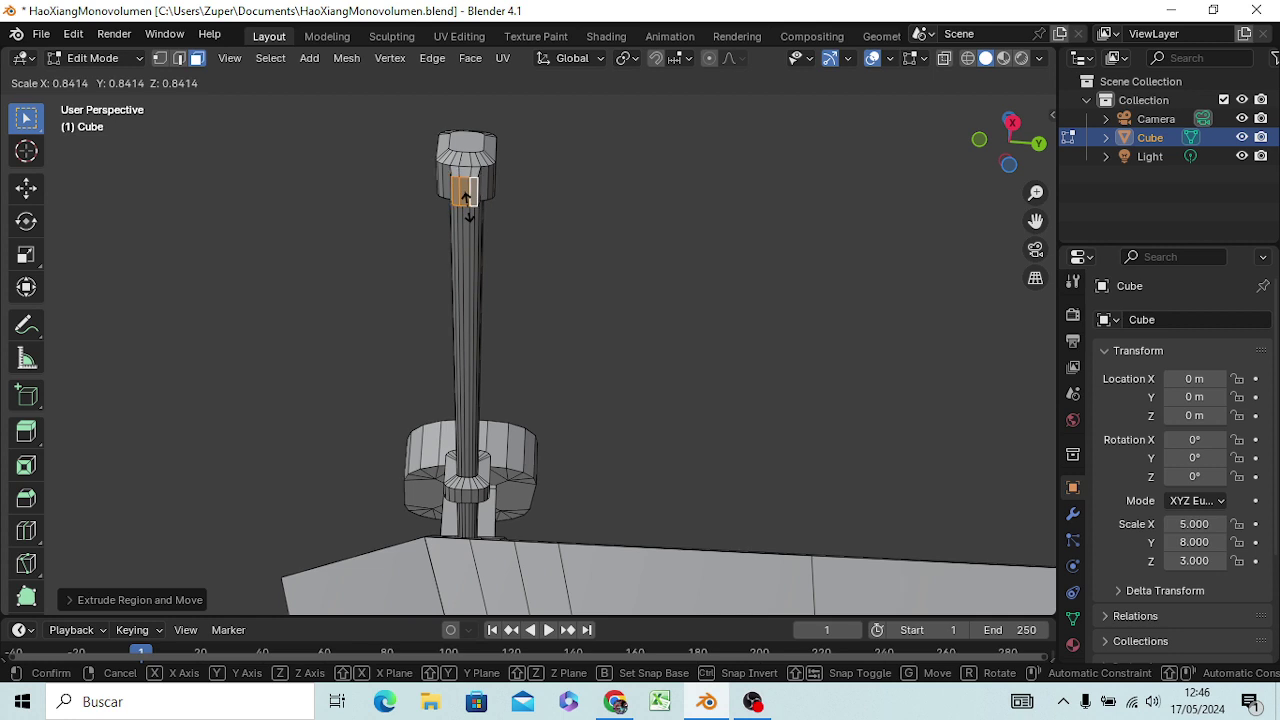
left_click(467, 207)
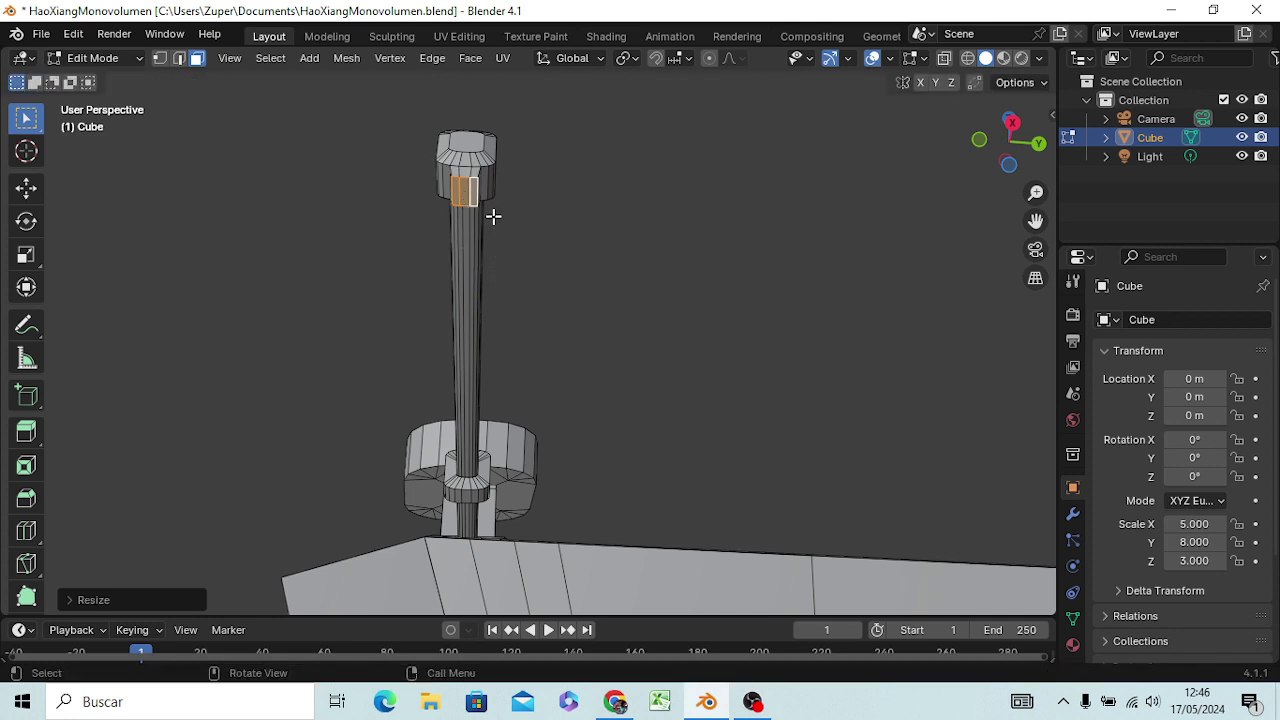
key("e")
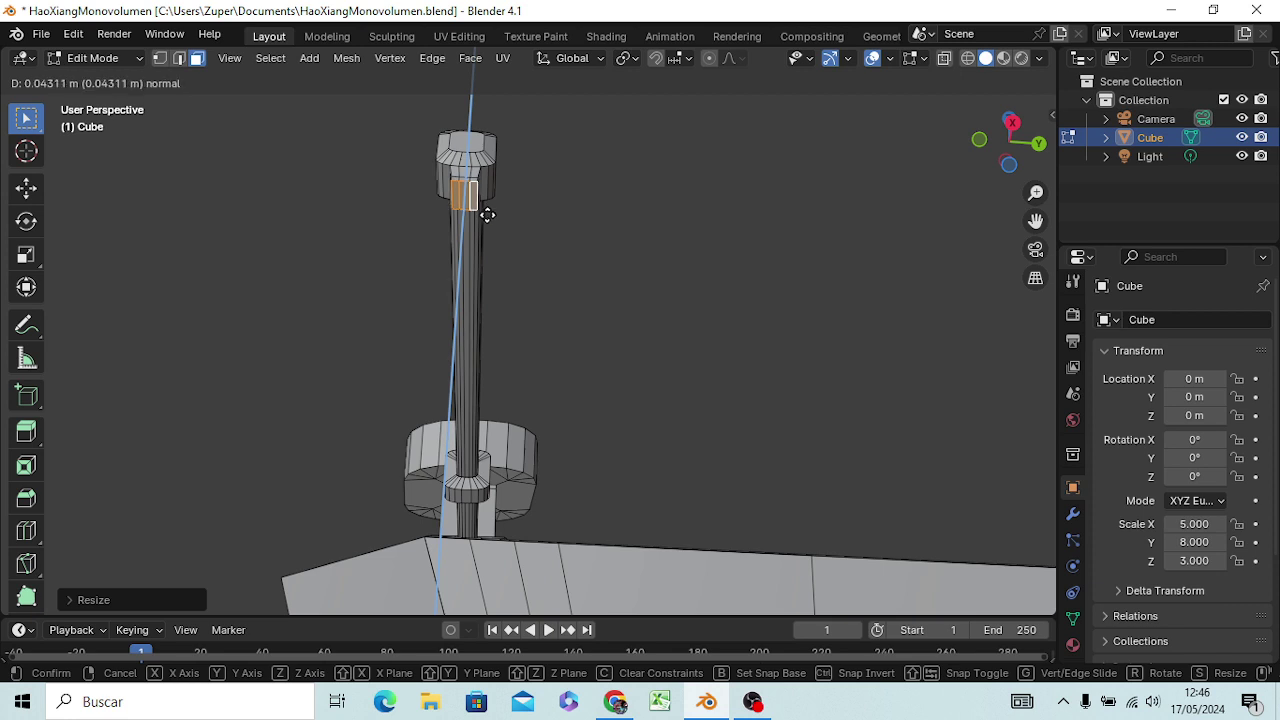
left_click(489, 215)
- Inset the two faces to form a thin recessed panel border
scroll(468, 210, "up", 2)
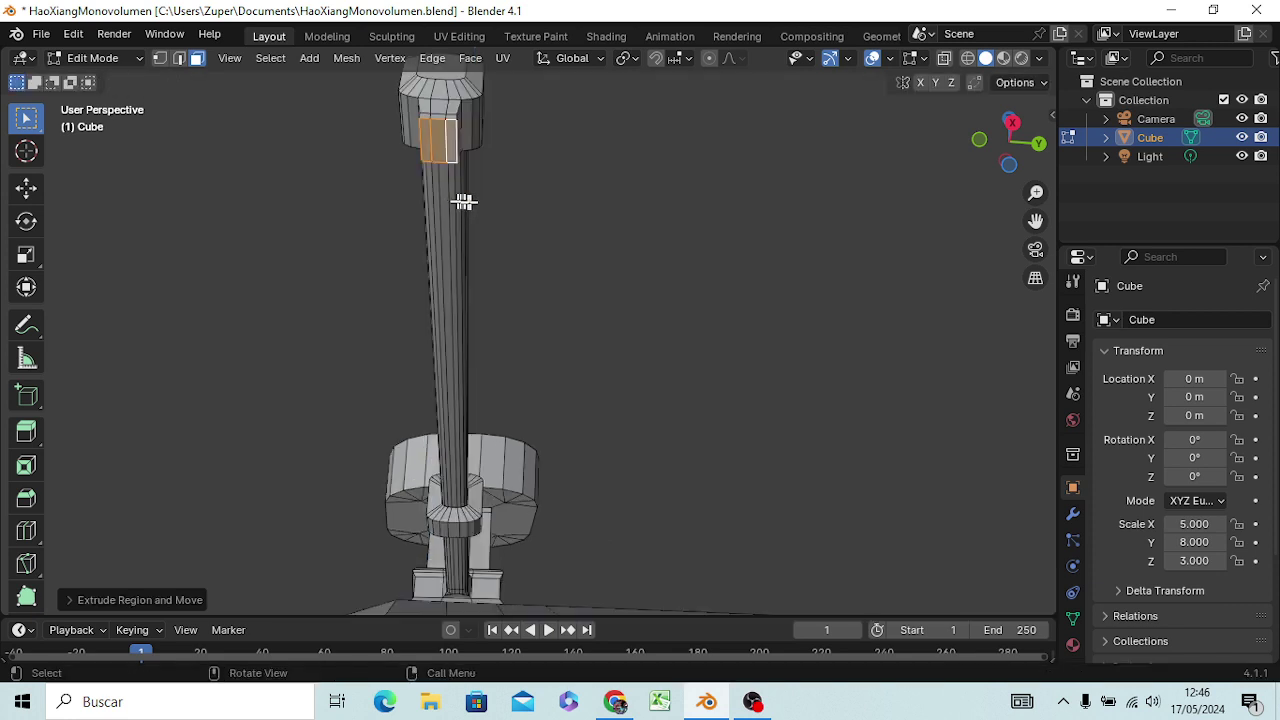
scroll(463, 202, "up", 3)
middle_click_drag(400, 280, 409, 241)
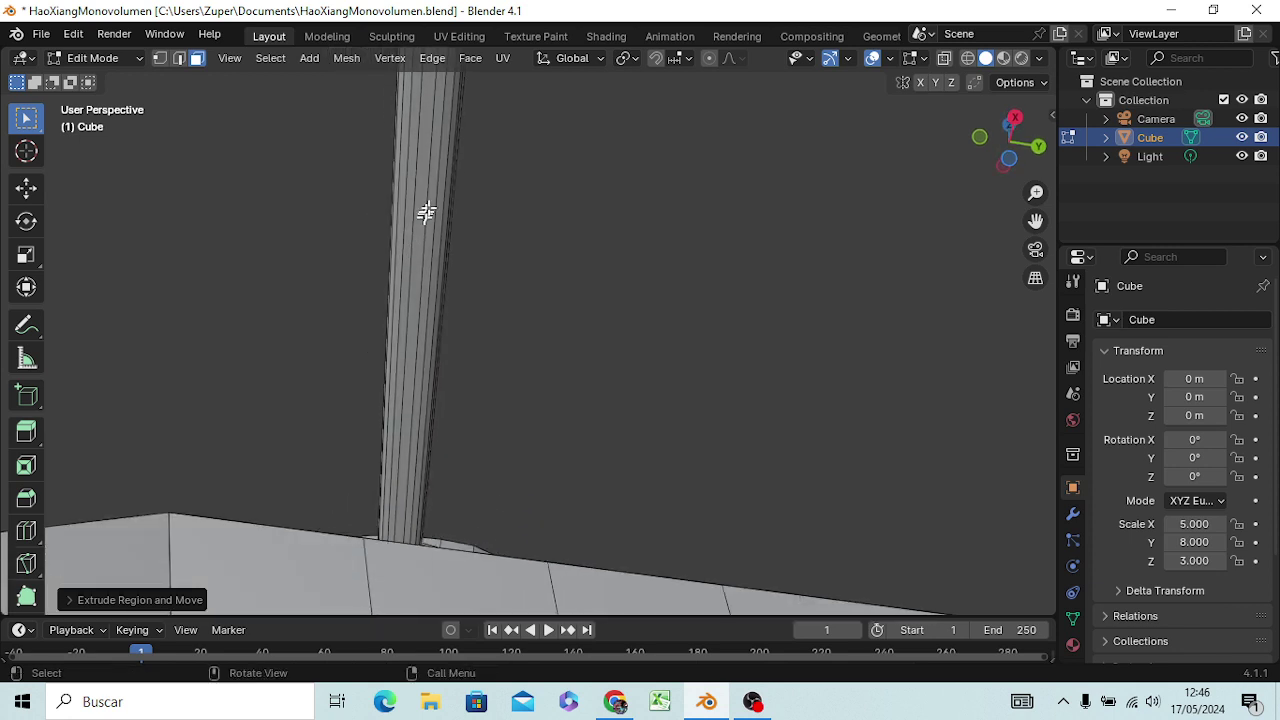
middle_click_drag(436, 178, 450, 370, "ctrl")
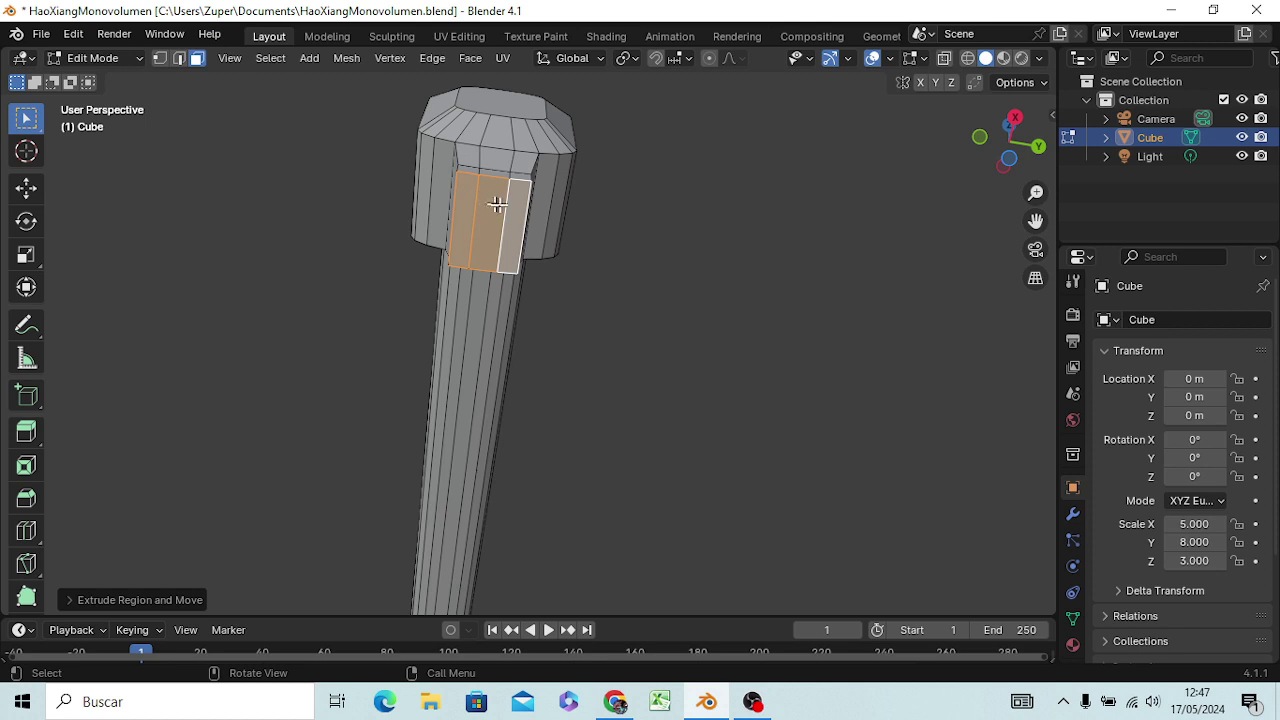
key("i")
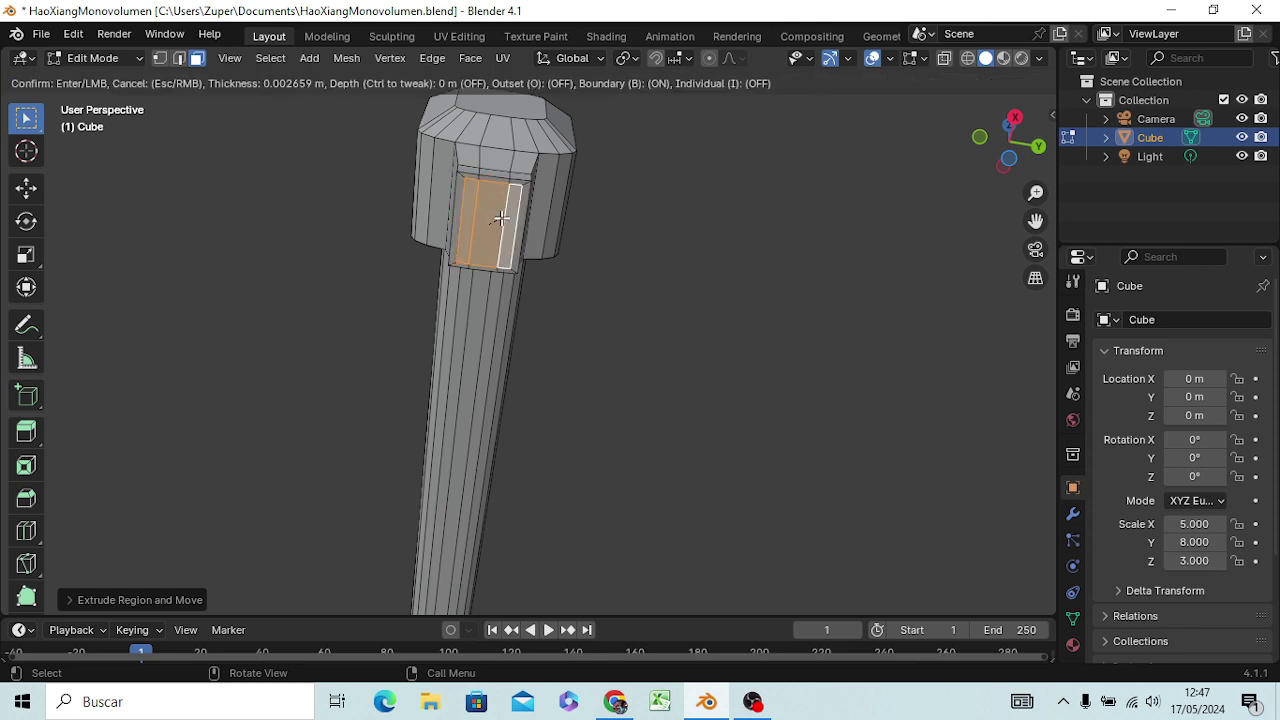
left_click(500, 218)
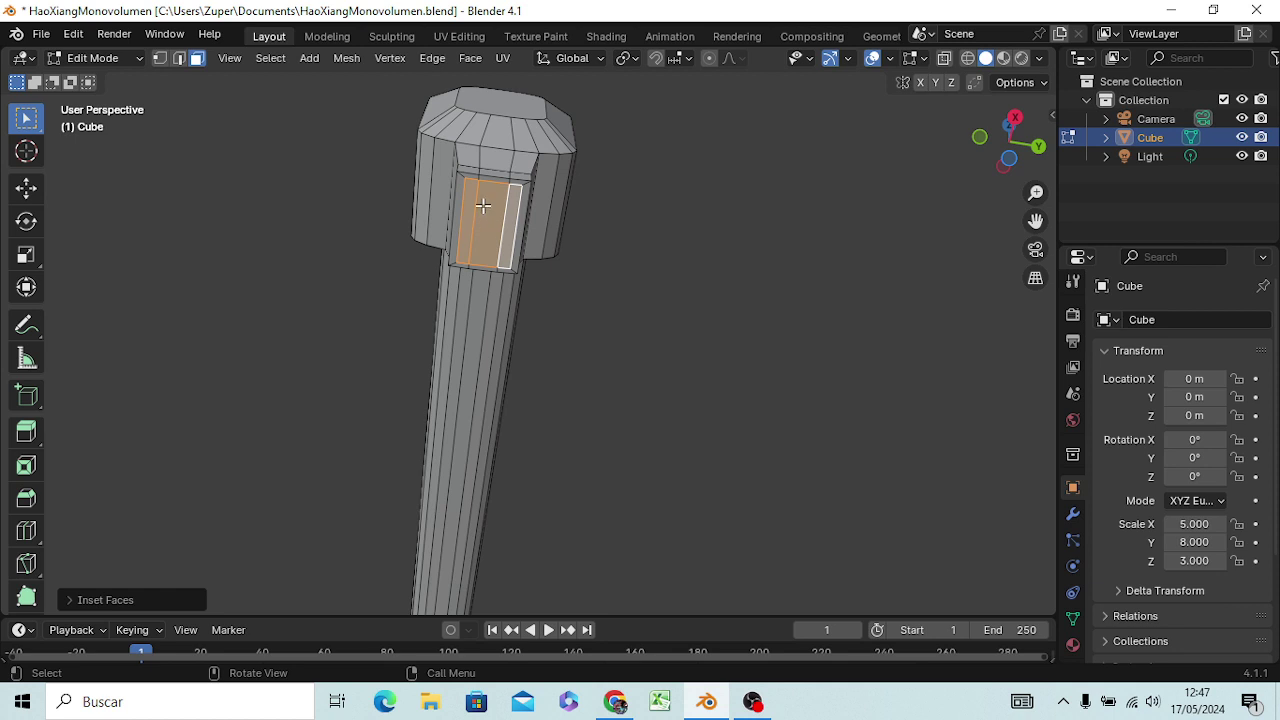
- Start a Ctrl+B bevel on the panel, cancel it, and pick the faces around the panel
key("ctrl")
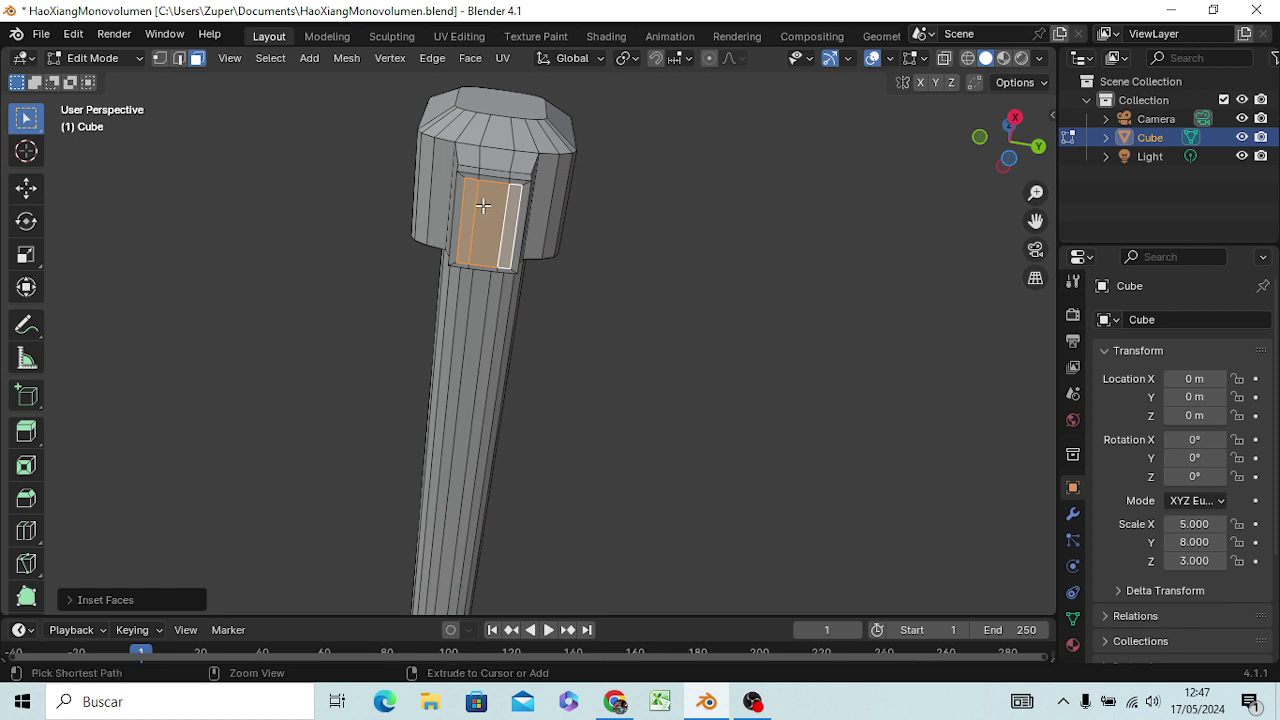
key("ctrl+b")
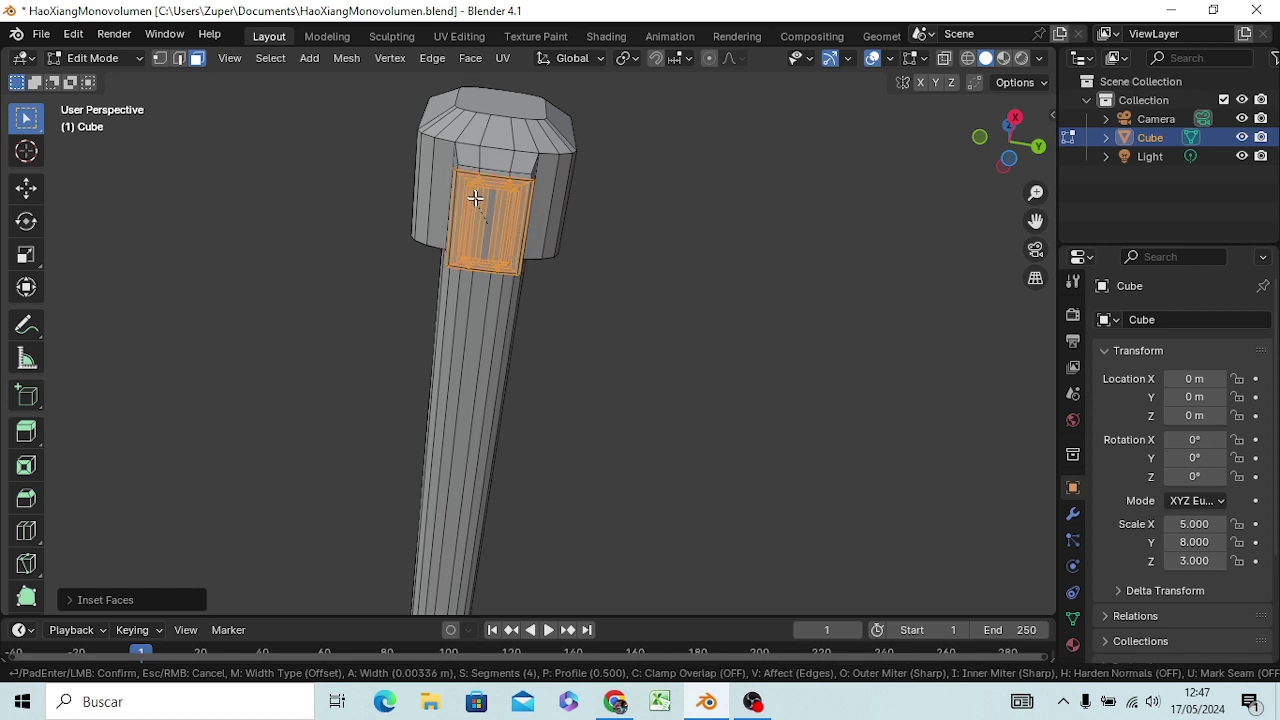
key("Escape")
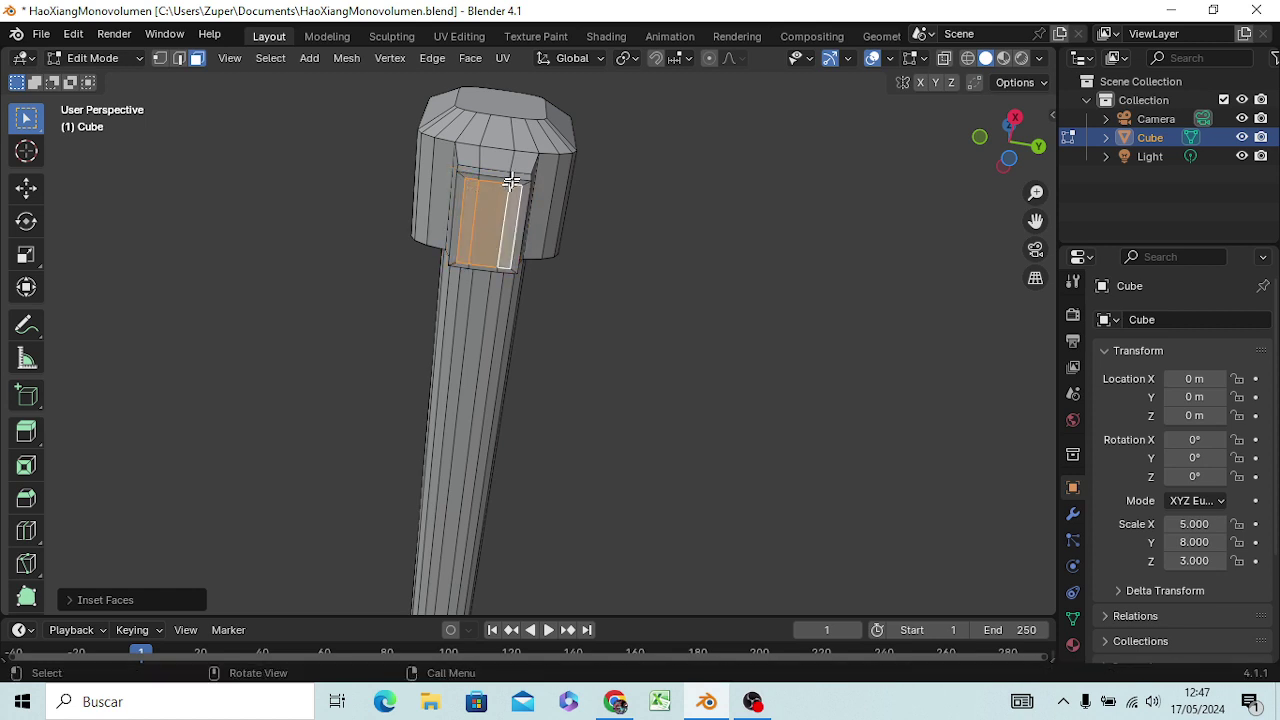
left_click(497, 185)
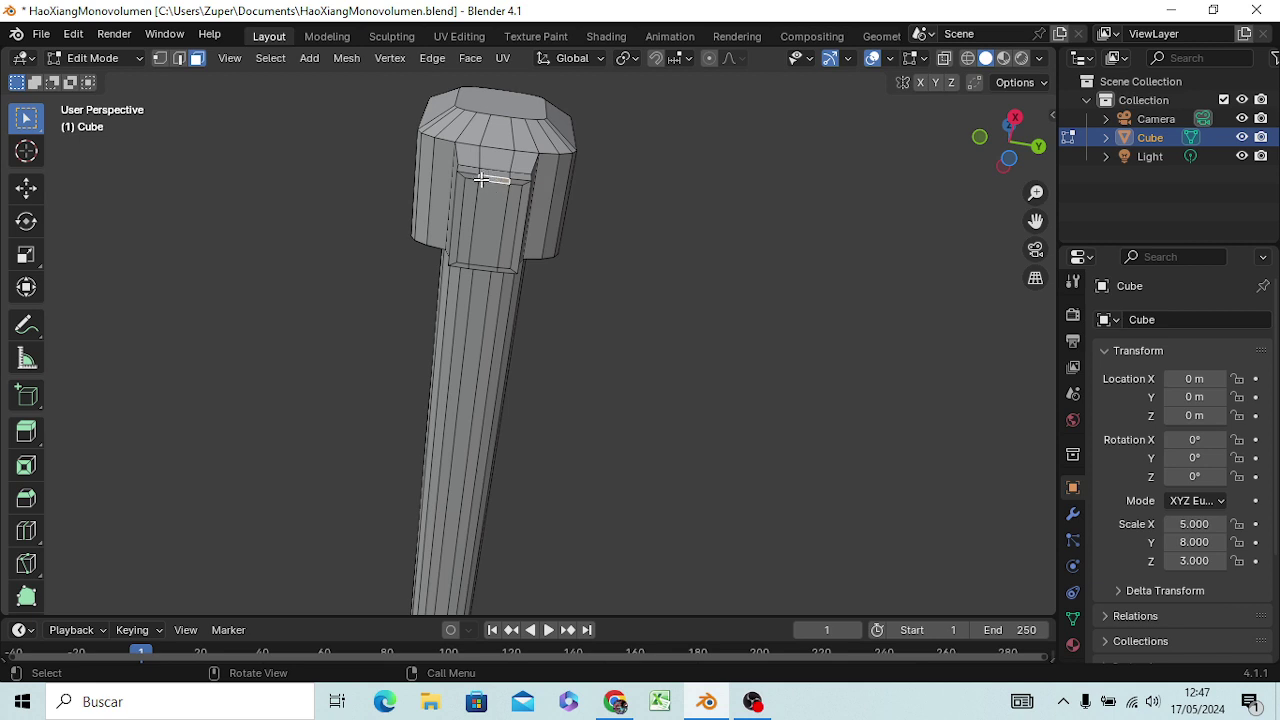
left_click(474, 181)
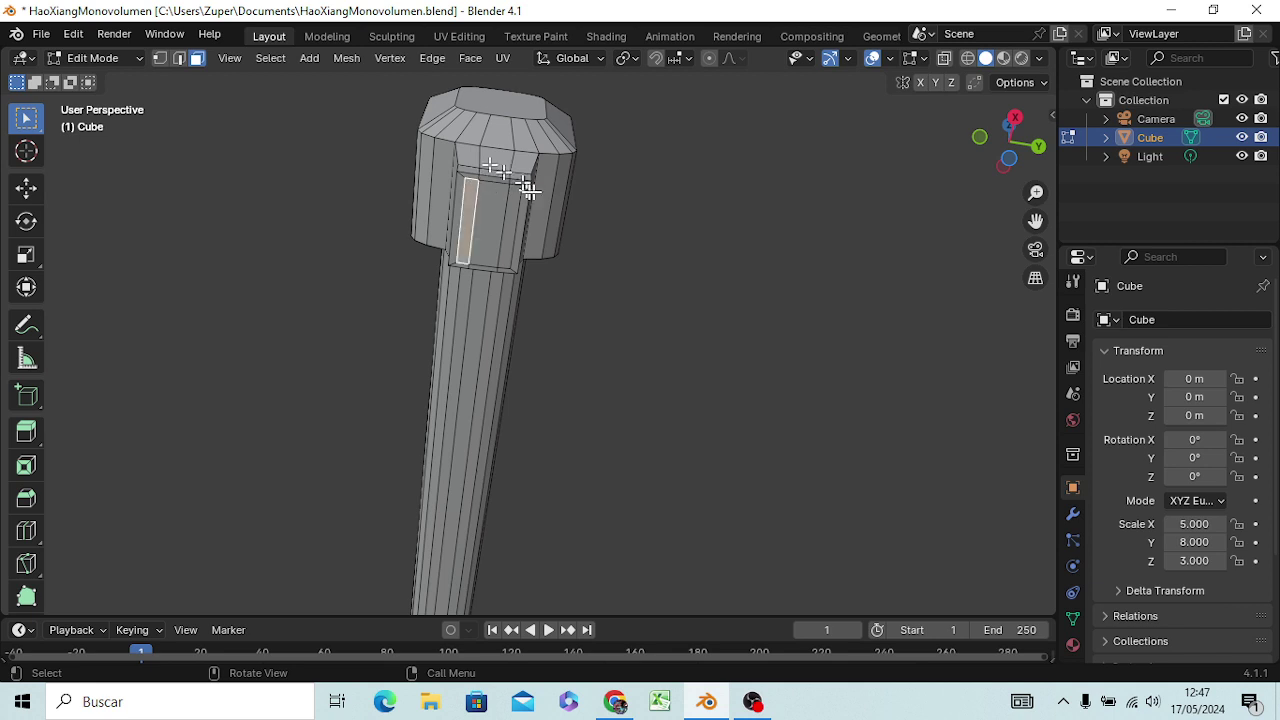
- In edge mode, select the panel outline's top, right, bottom and left edges
left_click(178, 60)
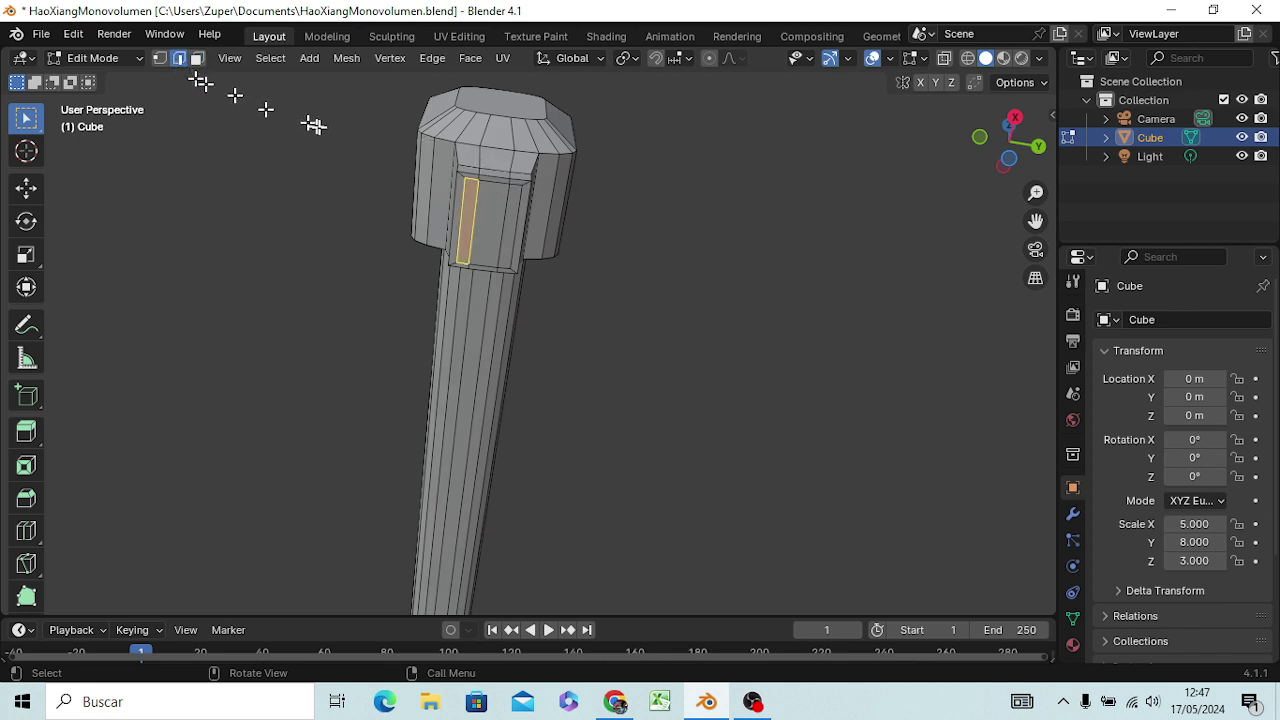
left_click(482, 181)
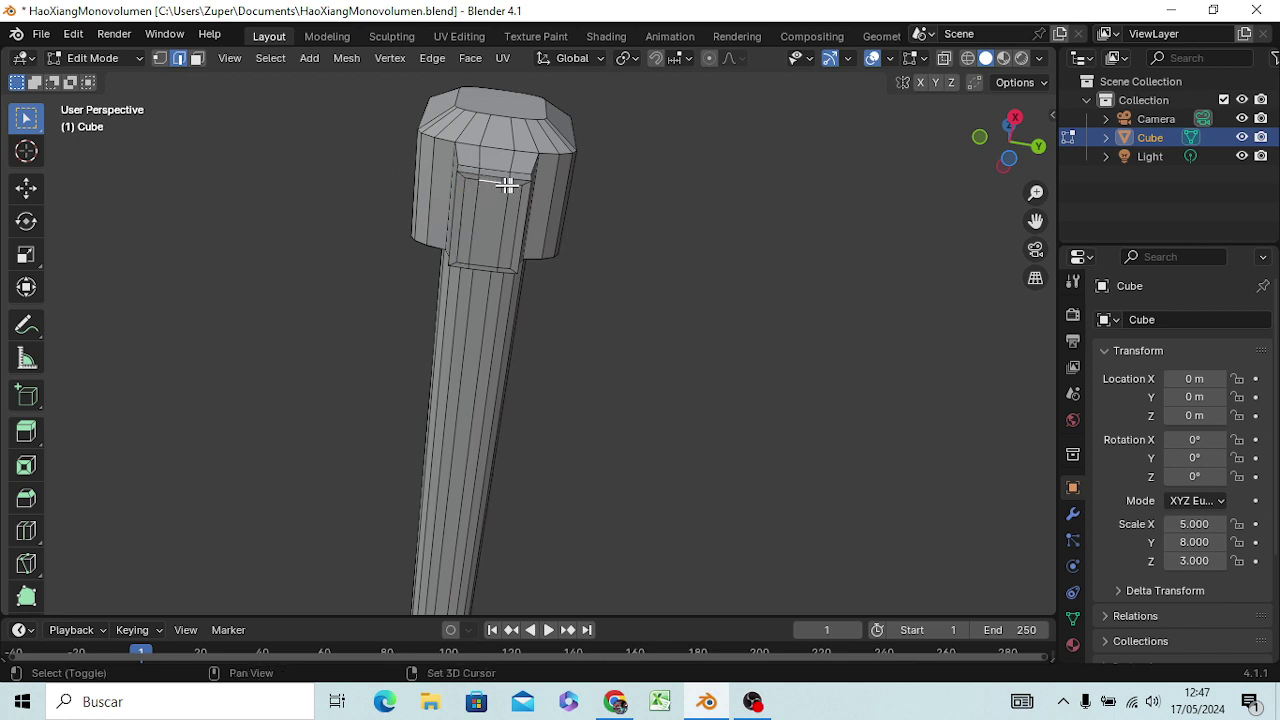
left_click(513, 225, "shift")
left_click(495, 266, "shift")
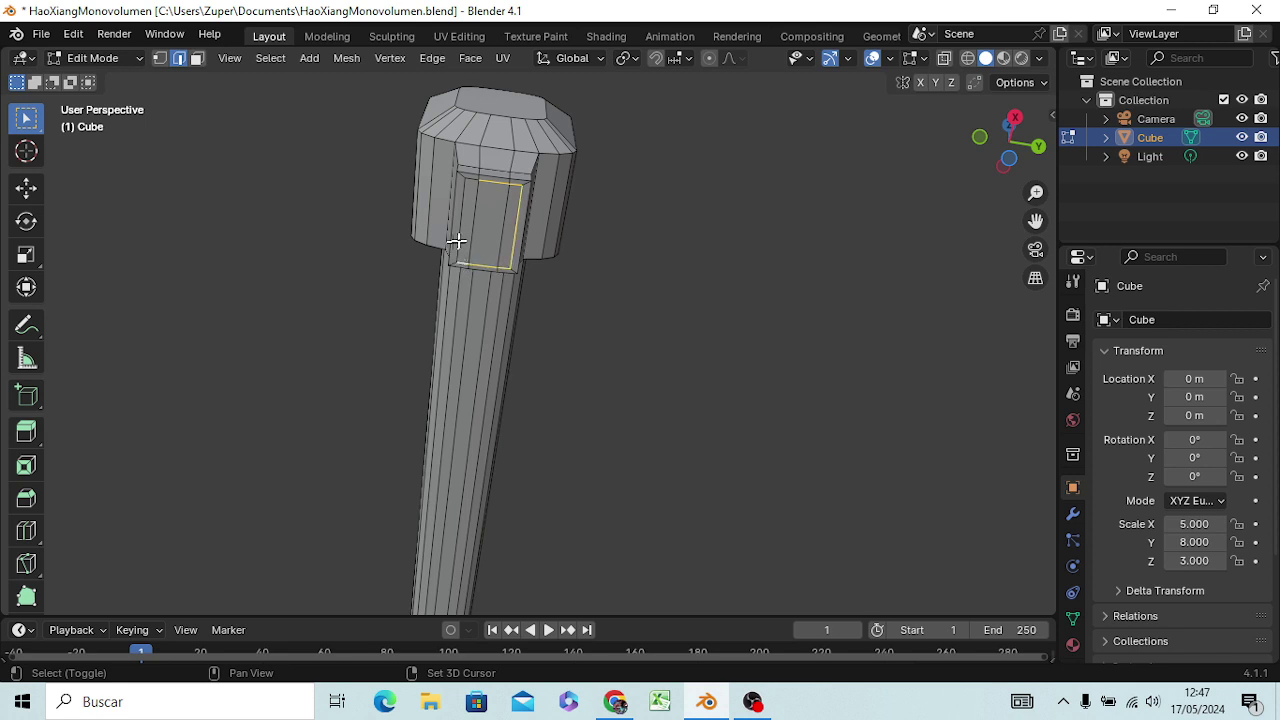
left_click(459, 240, "shift")
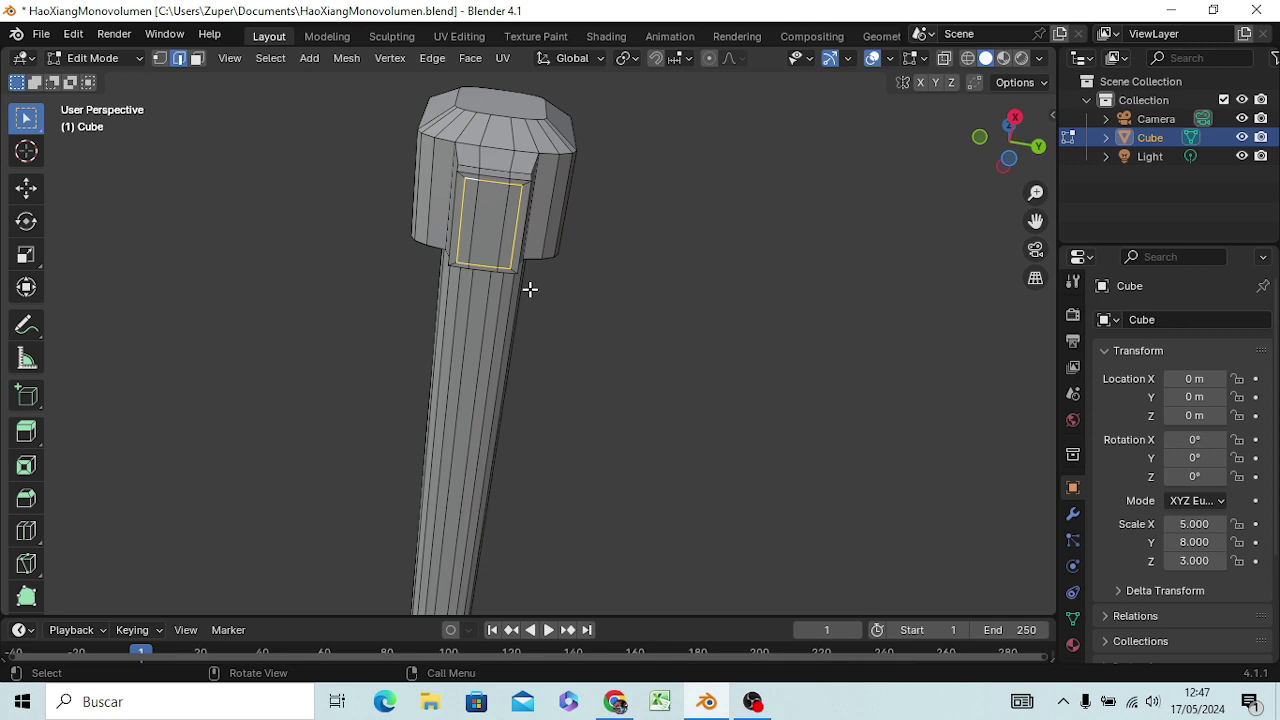
mouse_move(580, 340)
middle_mouse_down()
mouse_move(567, 253)
mouse_move(560, 397)
mouse_move(571, 366)
mouse_move(572, 381)
middle_mouse_up()
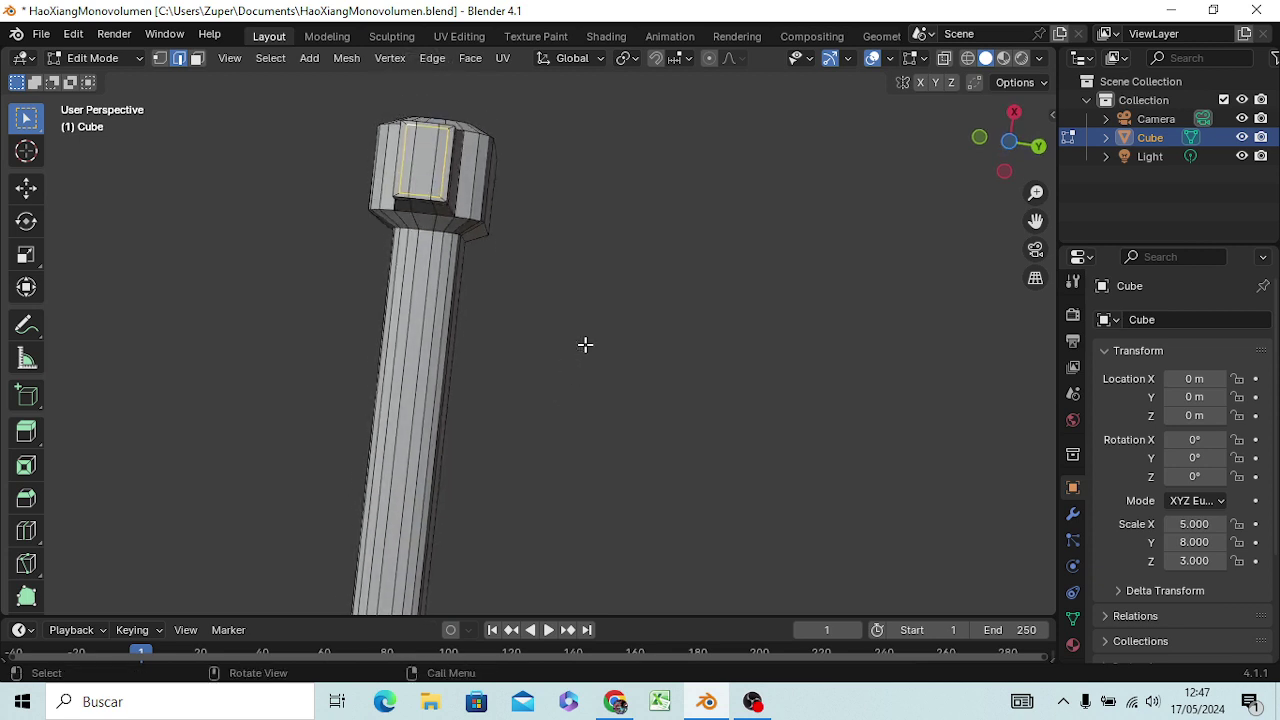
- Orbit from the back and bottom views into perspective to face the chimney head's side
key("ctrl+KP_1")
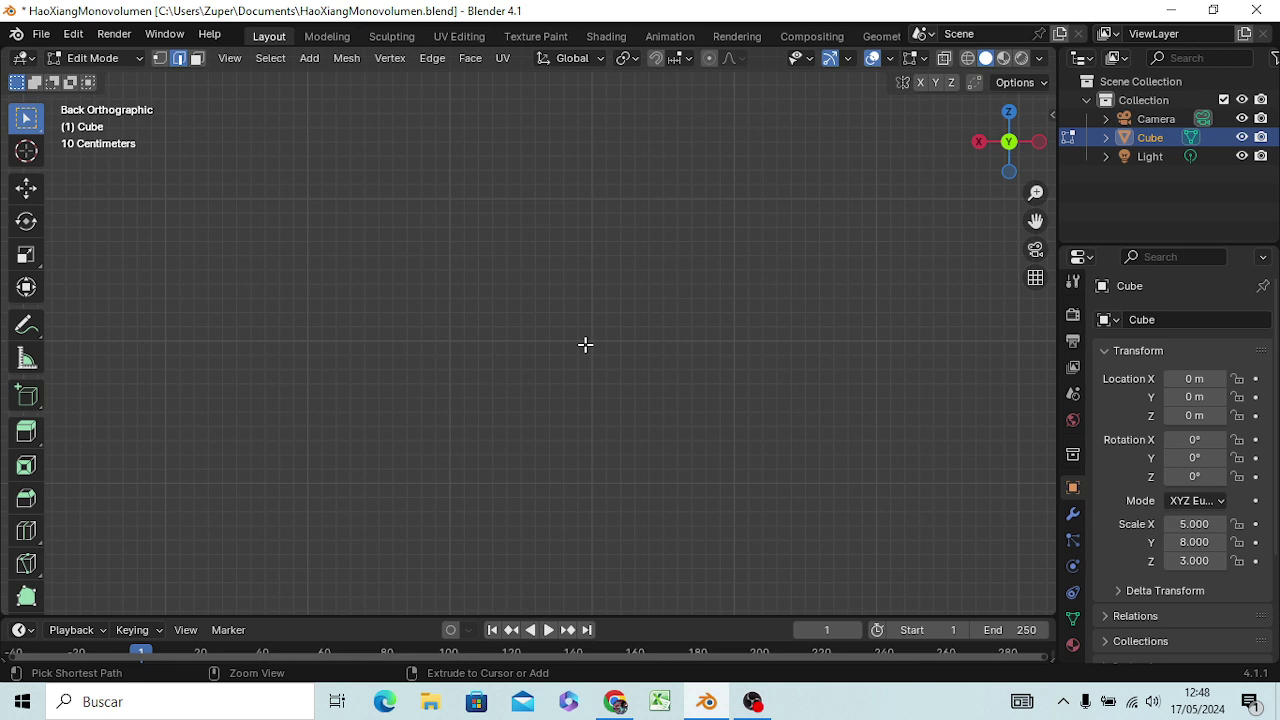
key("ctrl+KP_7")
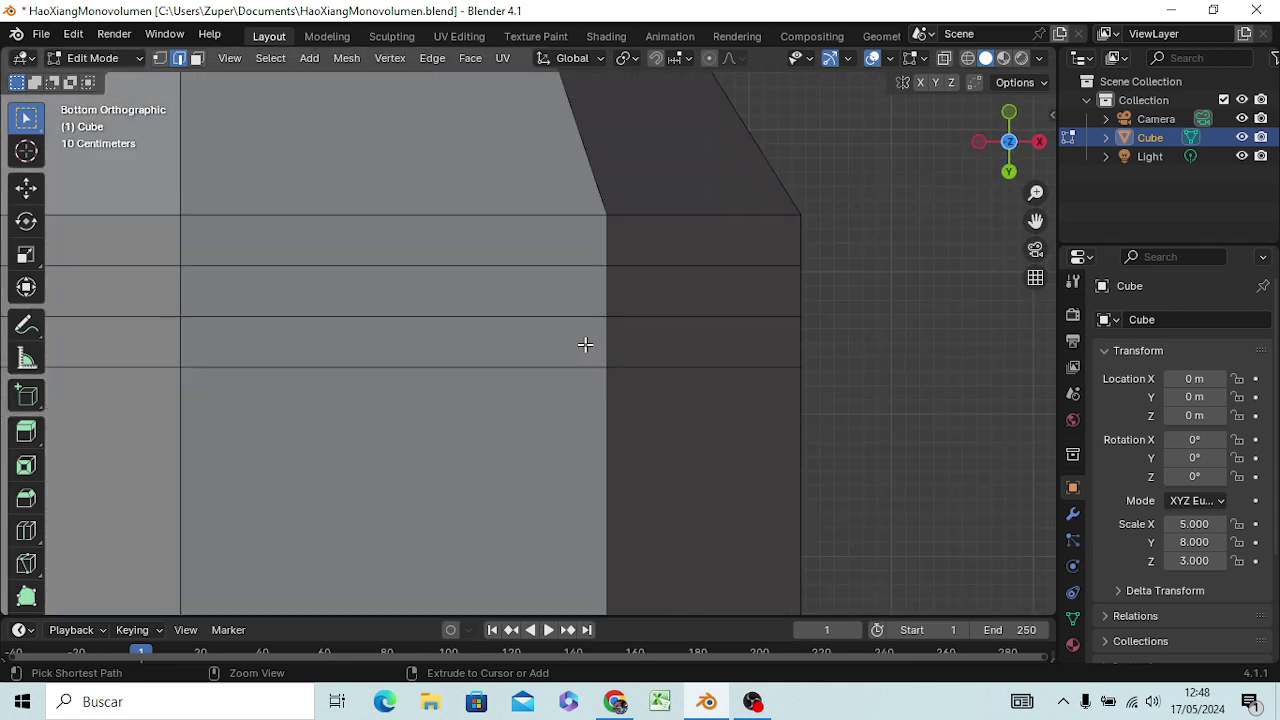
scroll(558, 361, "down", 2)
scroll(560, 357, "down", 5)
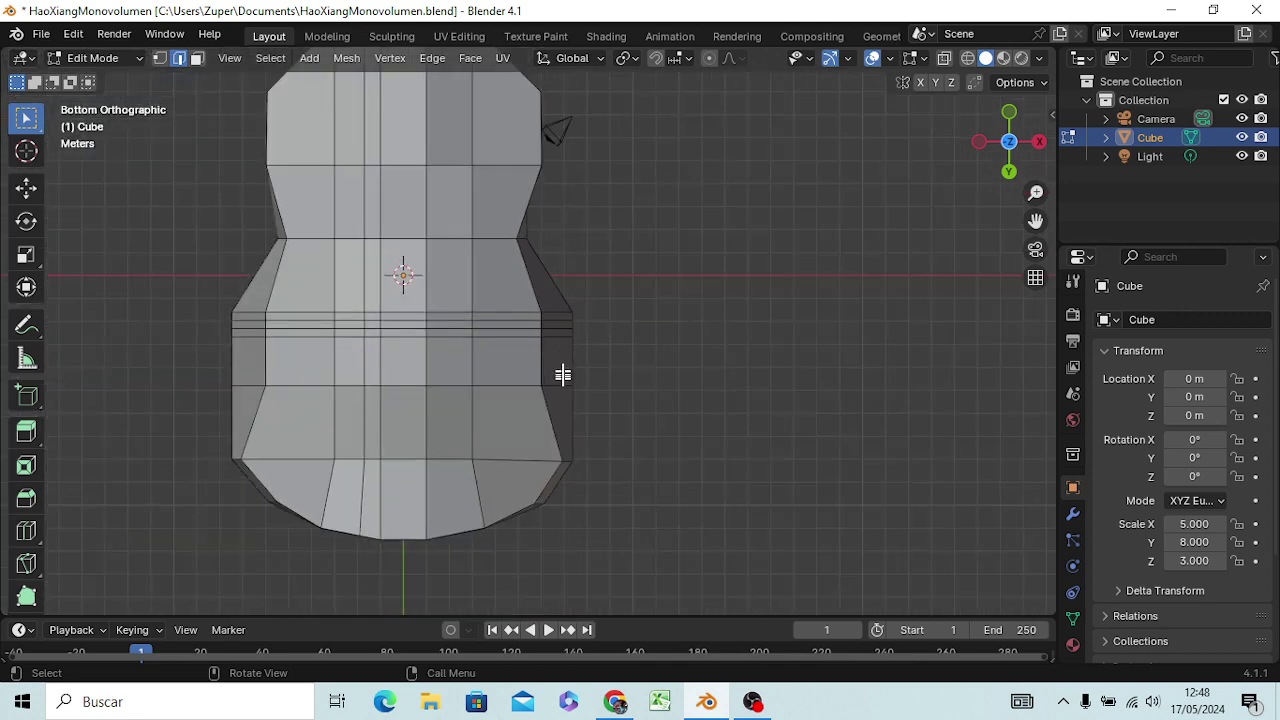
scroll(563, 371, "down", 2)
scroll(563, 380, "up", 1)
scroll(573, 296, "up", 2)
mouse_move(526, 189)
middle_mouse_down()
mouse_move(519, 343)
mouse_move(503, 314)
mouse_move(431, 289)
mouse_move(311, 214)
middle_mouse_up()
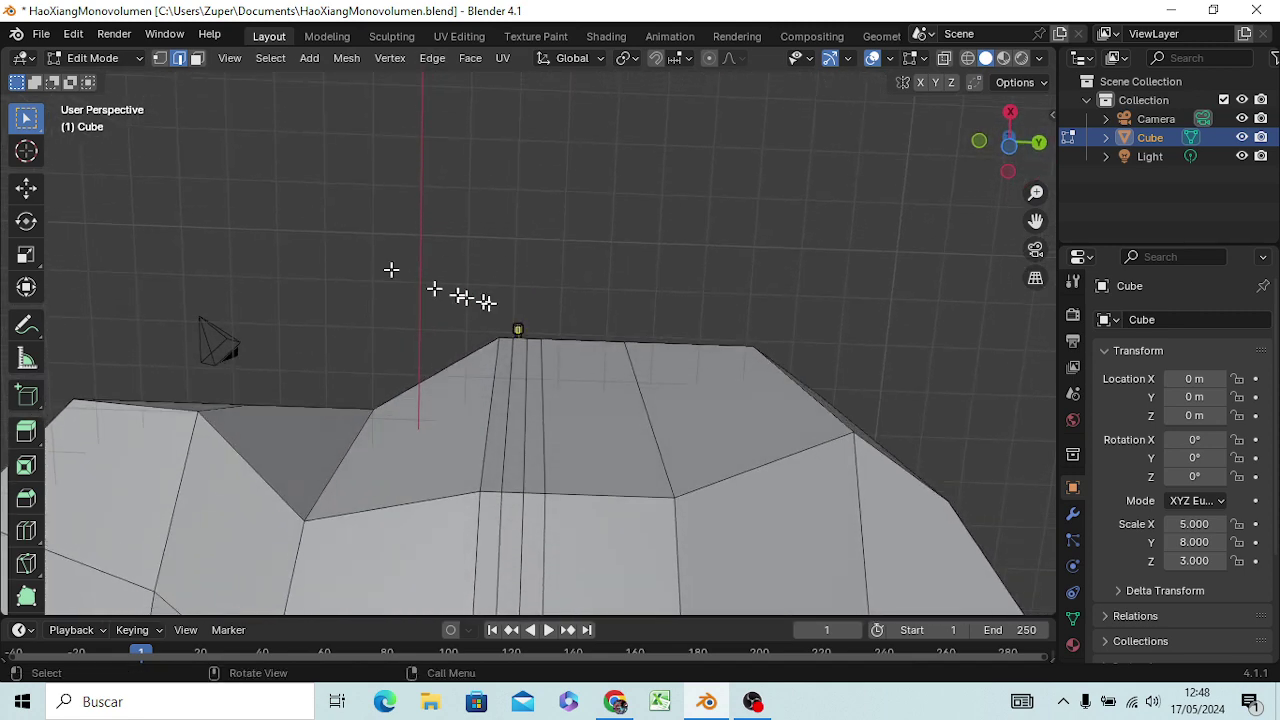
scroll(523, 346, "up", 2)
scroll(520, 344, "down", 10)
scroll(520, 344, "up", 4)
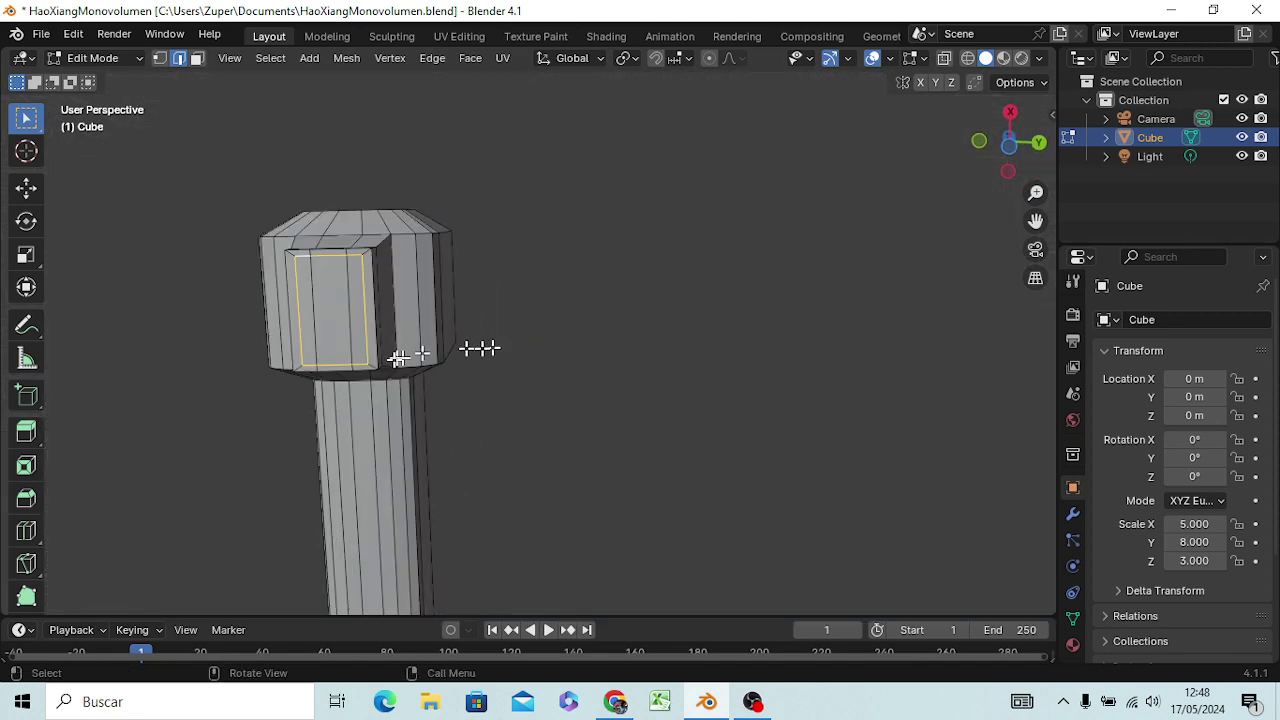
middle_click_drag(326, 343, 373, 341)
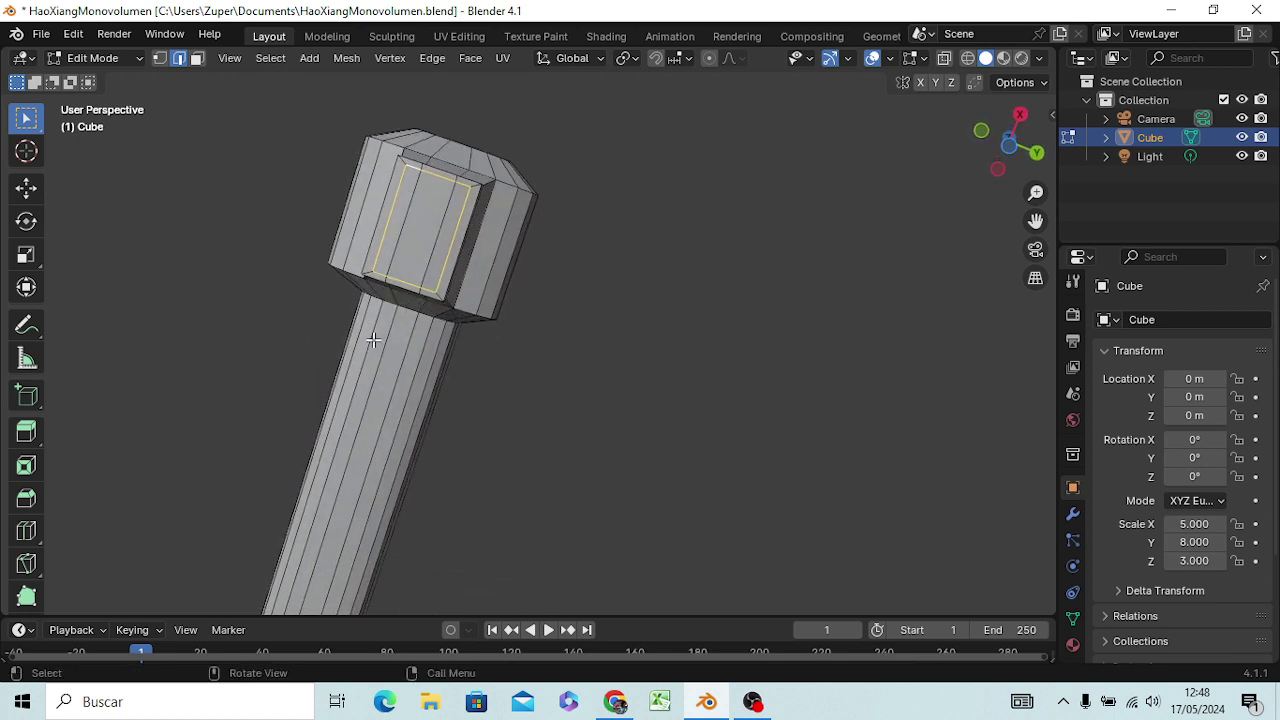
- Narrow the inner panel face along X to about 0.55 so it looks square
key("s")
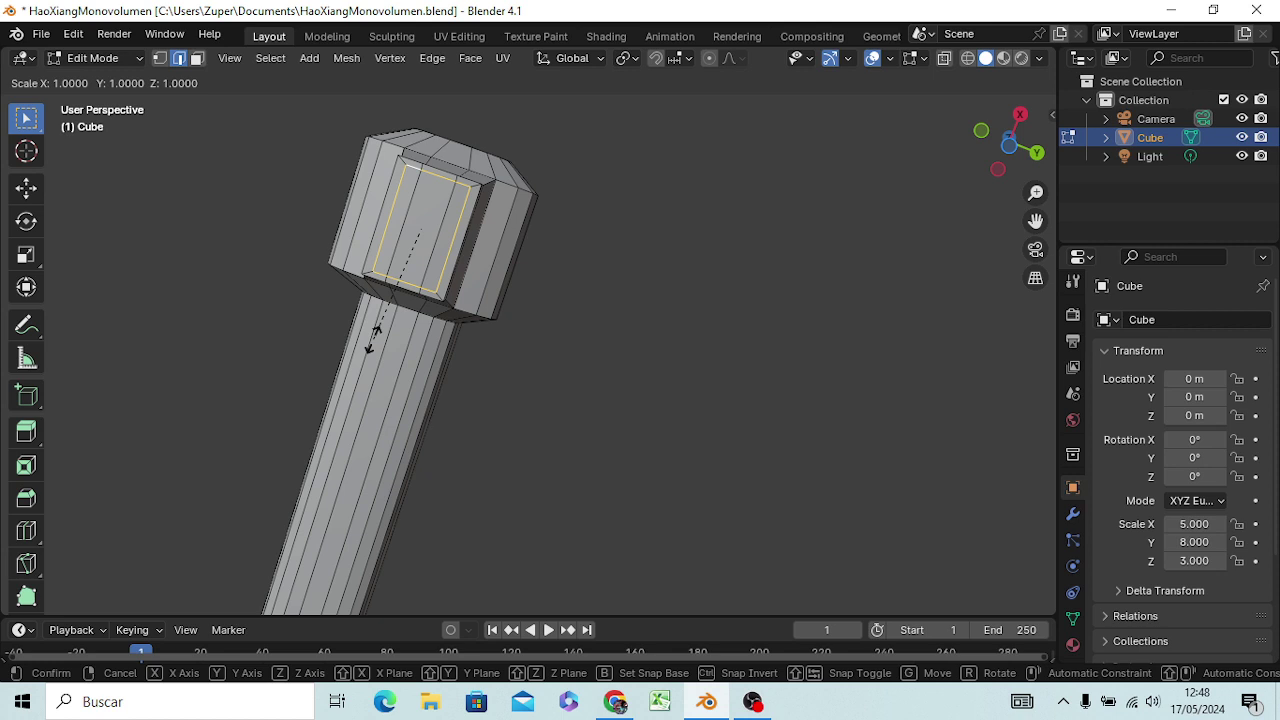
key("y")
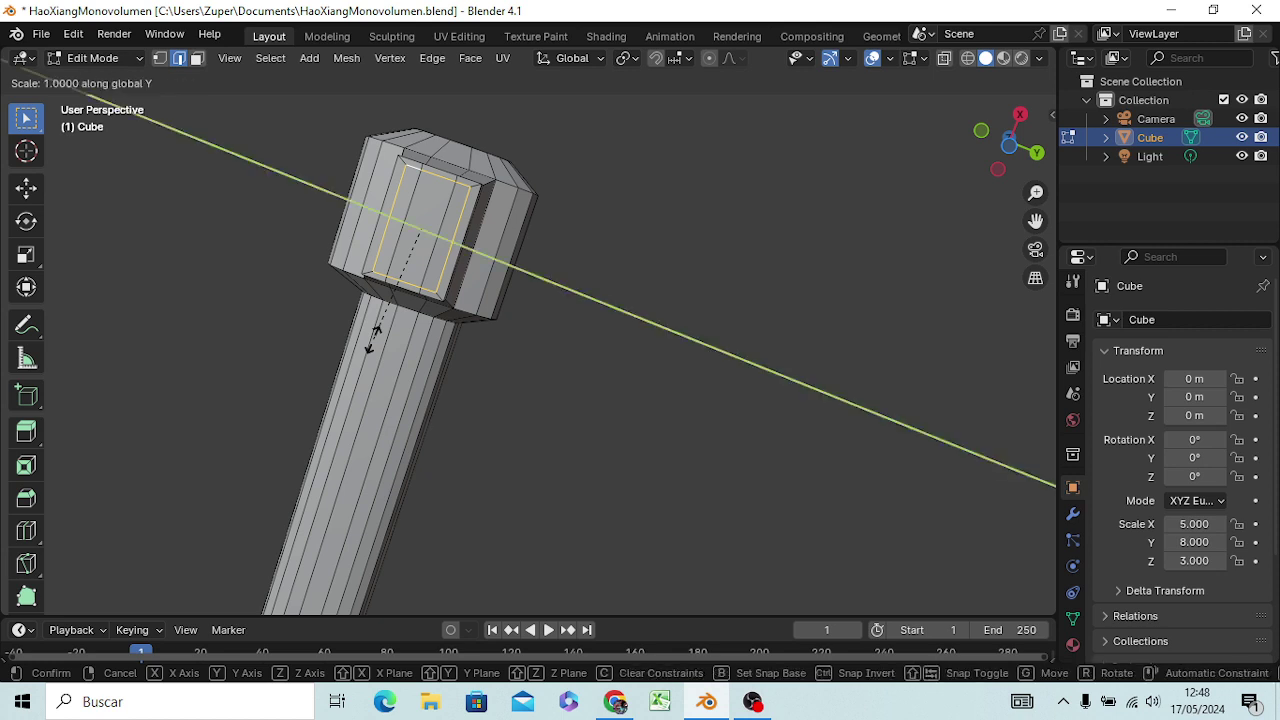
key("Escape")
key("x")
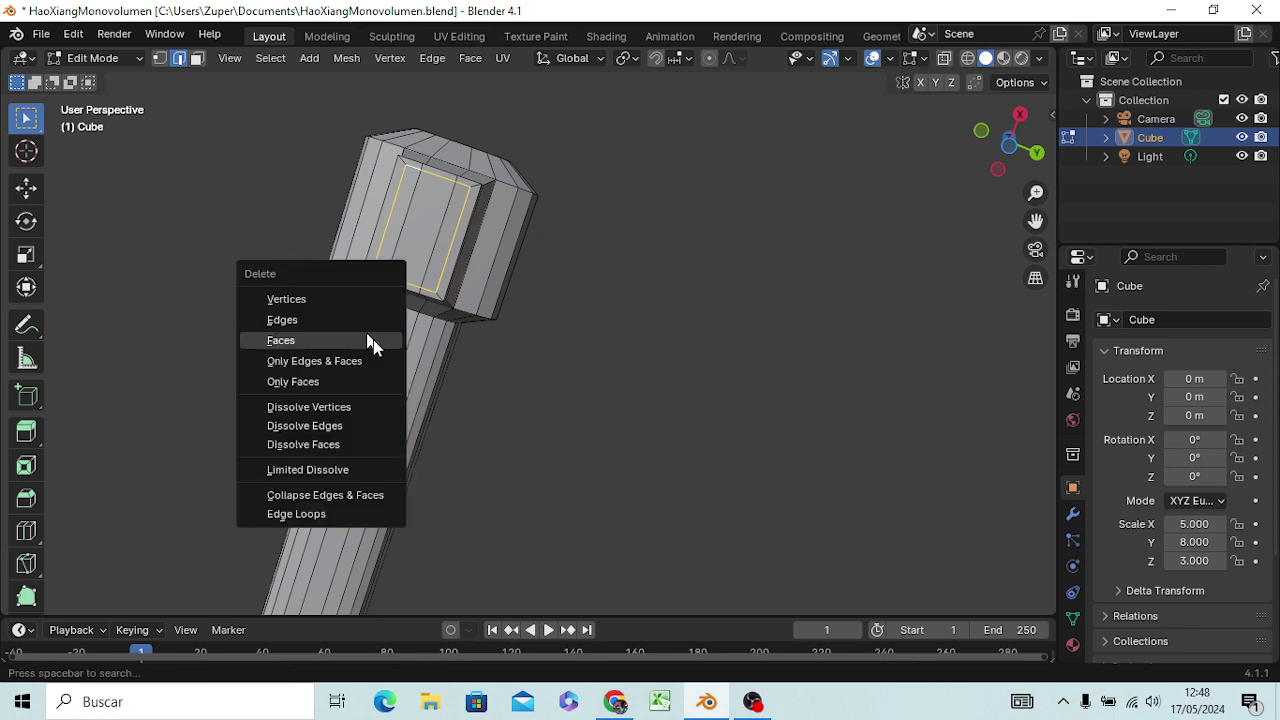
key("Escape")
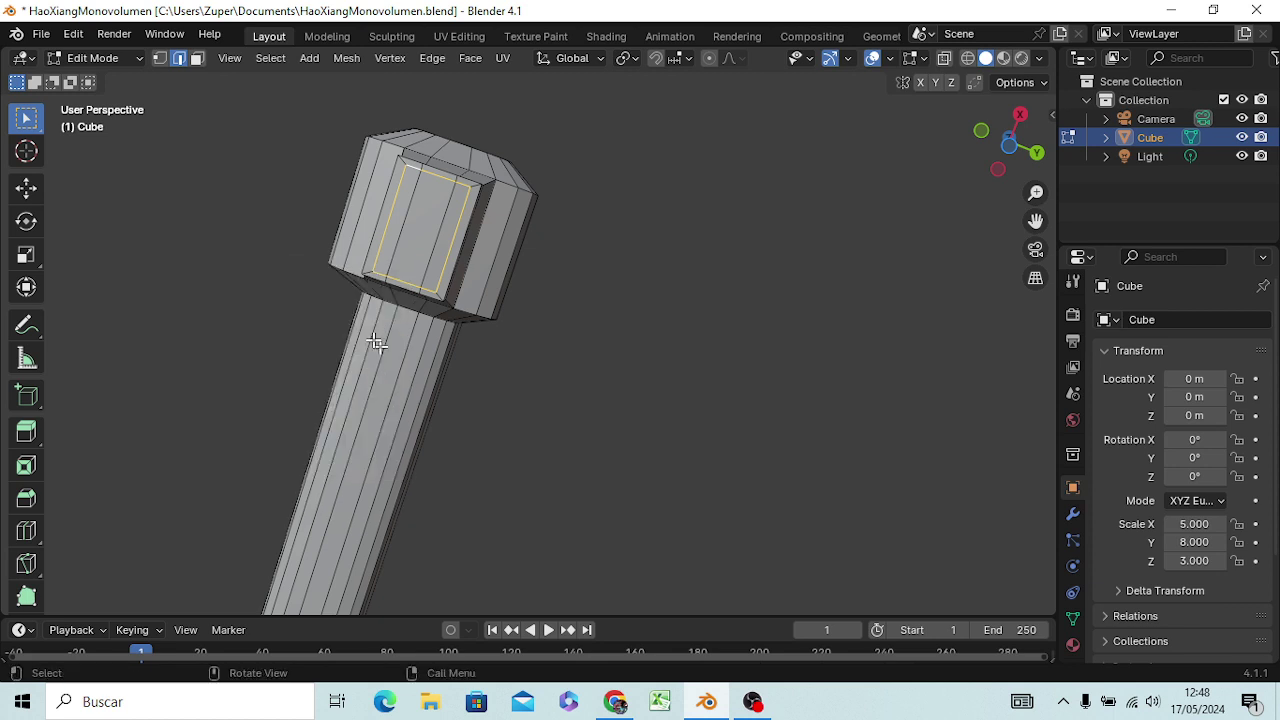
key("s")
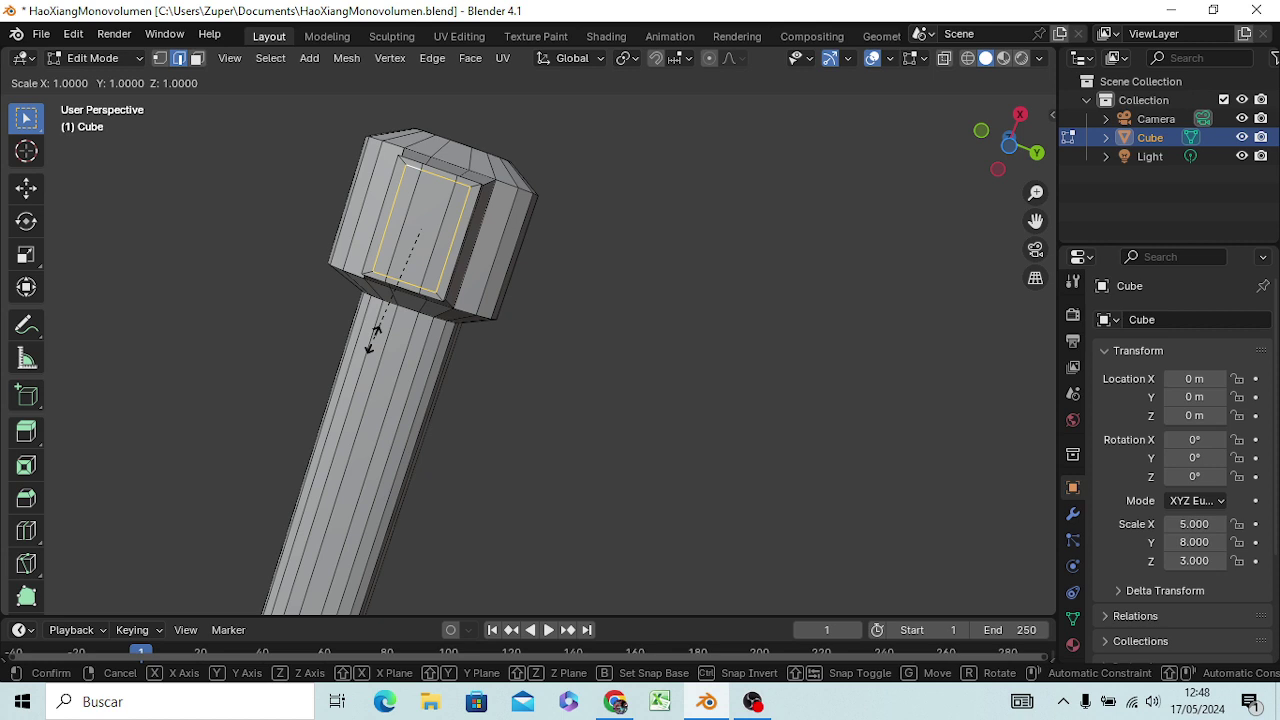
key("x")
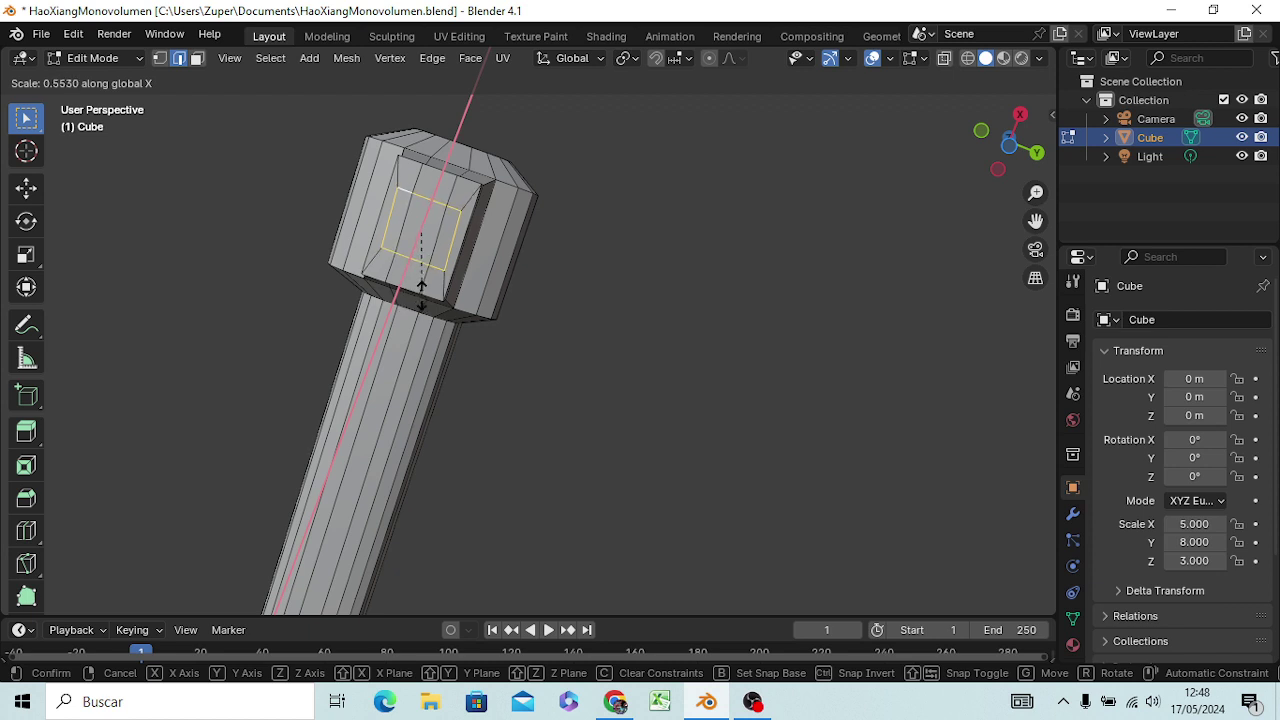
left_click(422, 290)
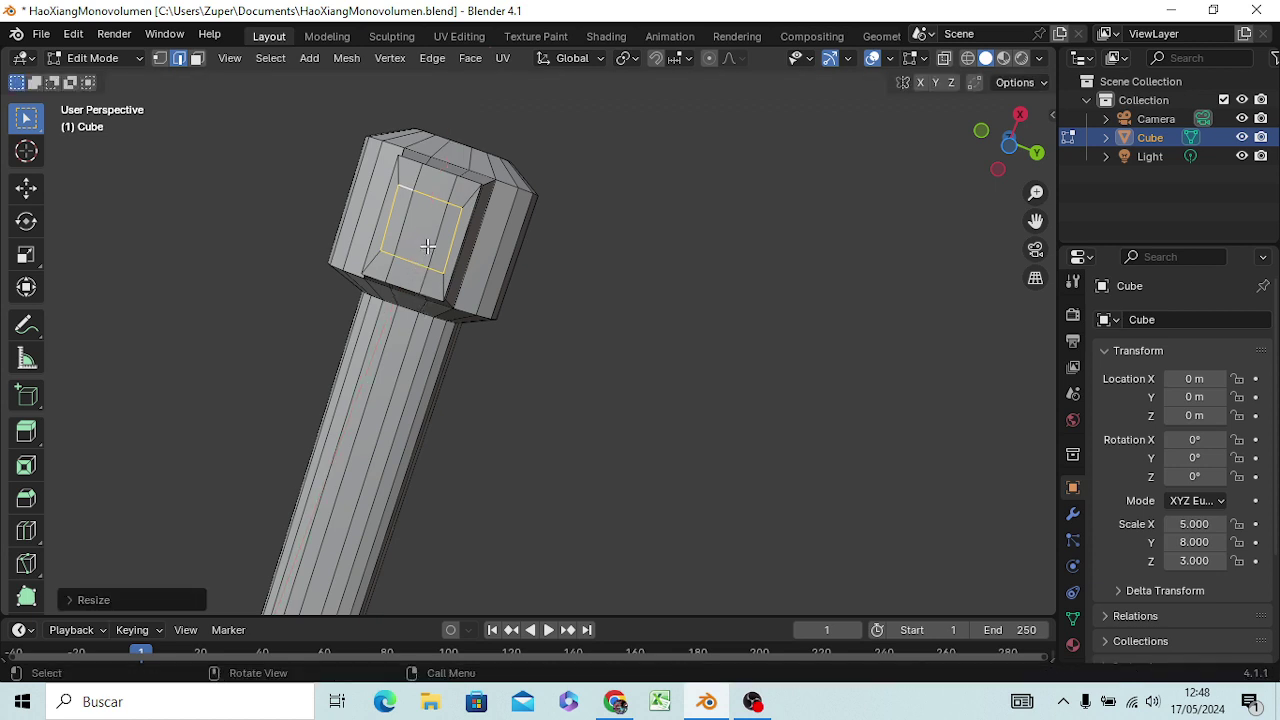
- Select the inner panel's left, bottom and top edges and bevel them with 4 segments
left_click(396, 215)
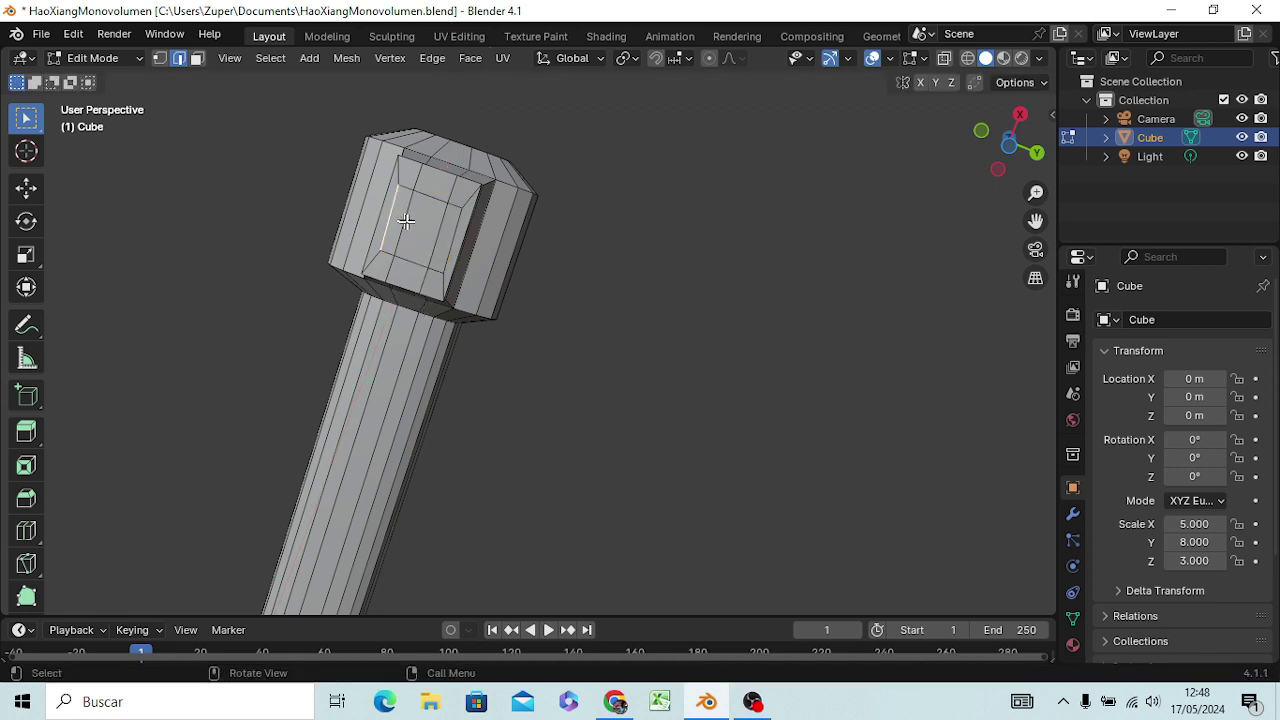
left_click(431, 196)
left_click(400, 194)
left_click(396, 205, "shift")
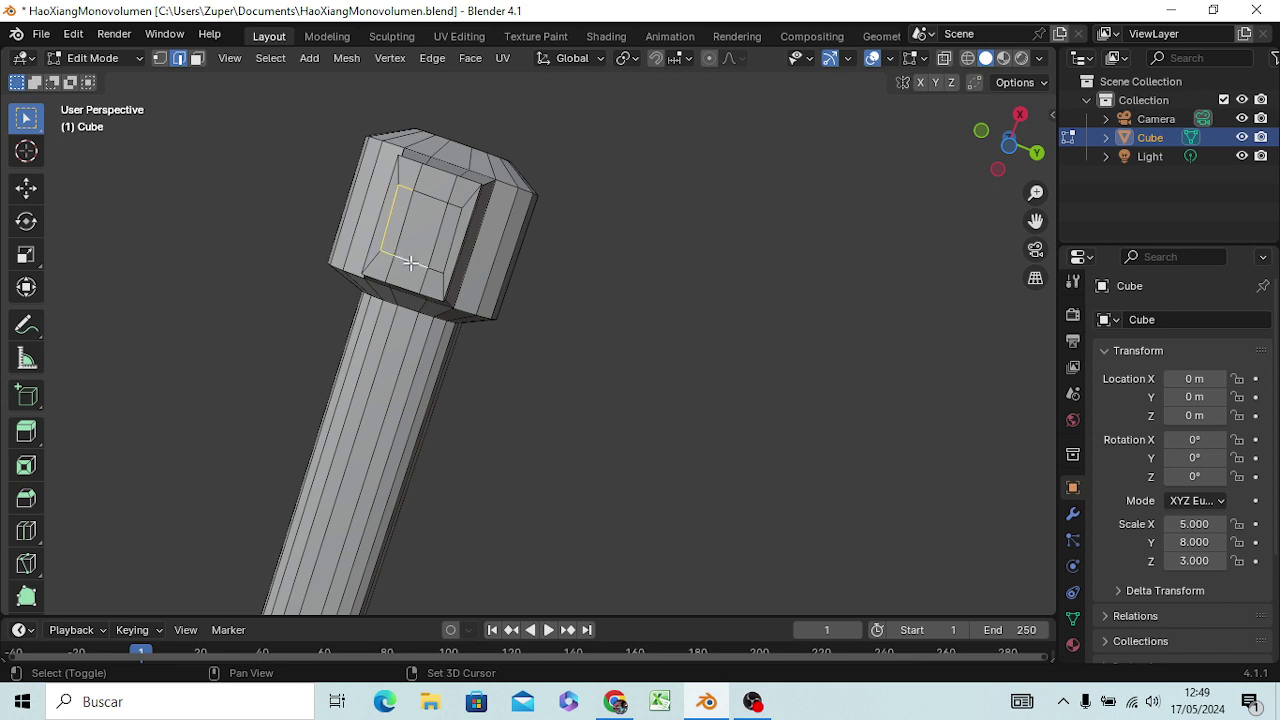
left_click(418, 265, "shift")
left_click(440, 204, "shift")
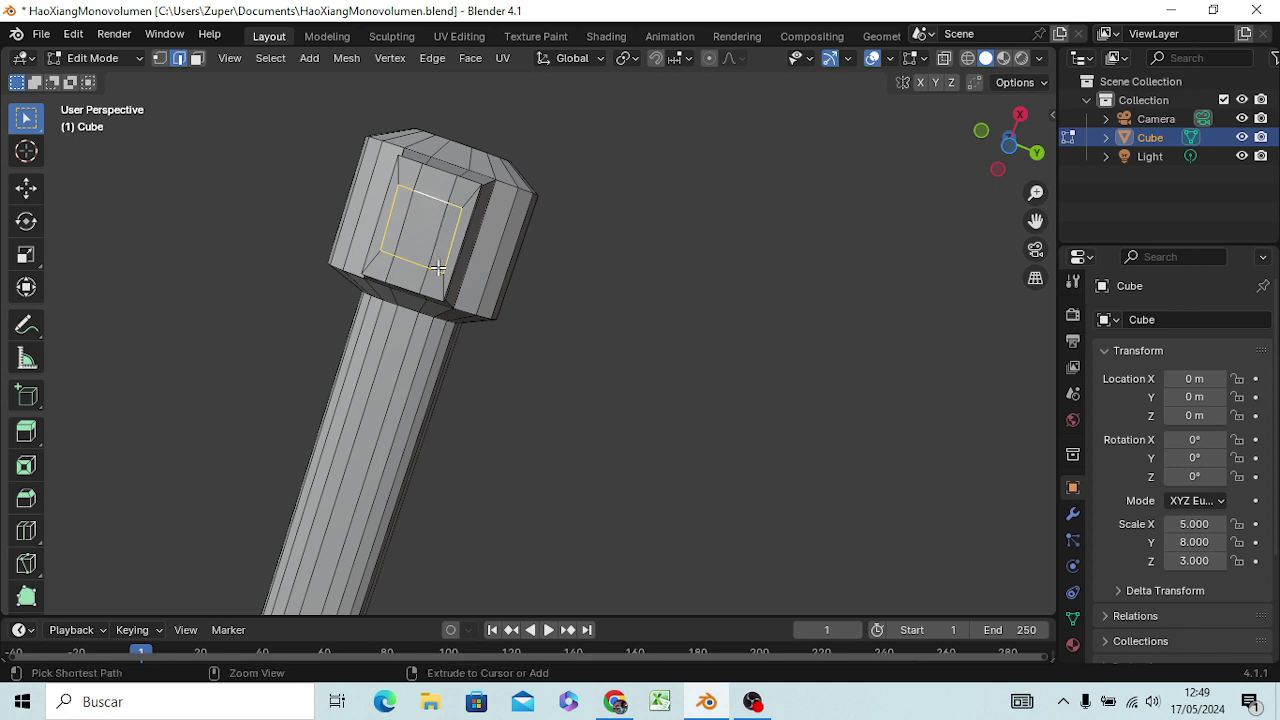
key("ctrl+b")
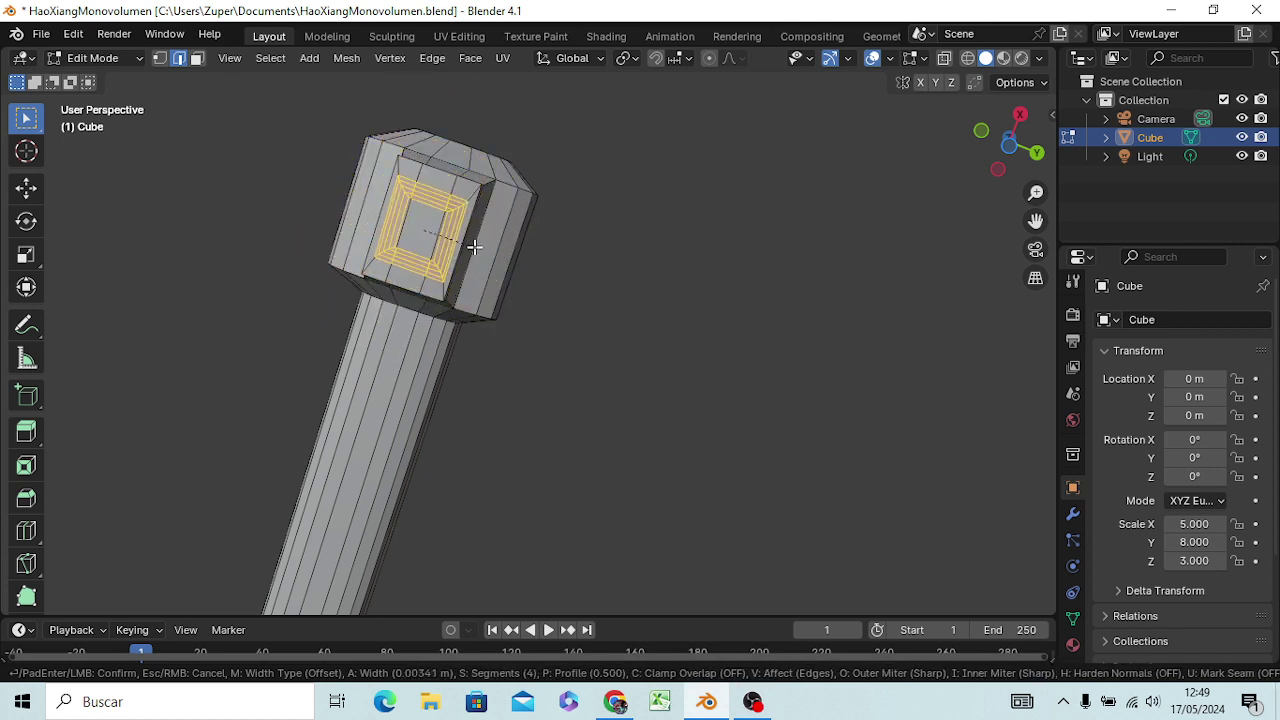
left_click(456, 237)
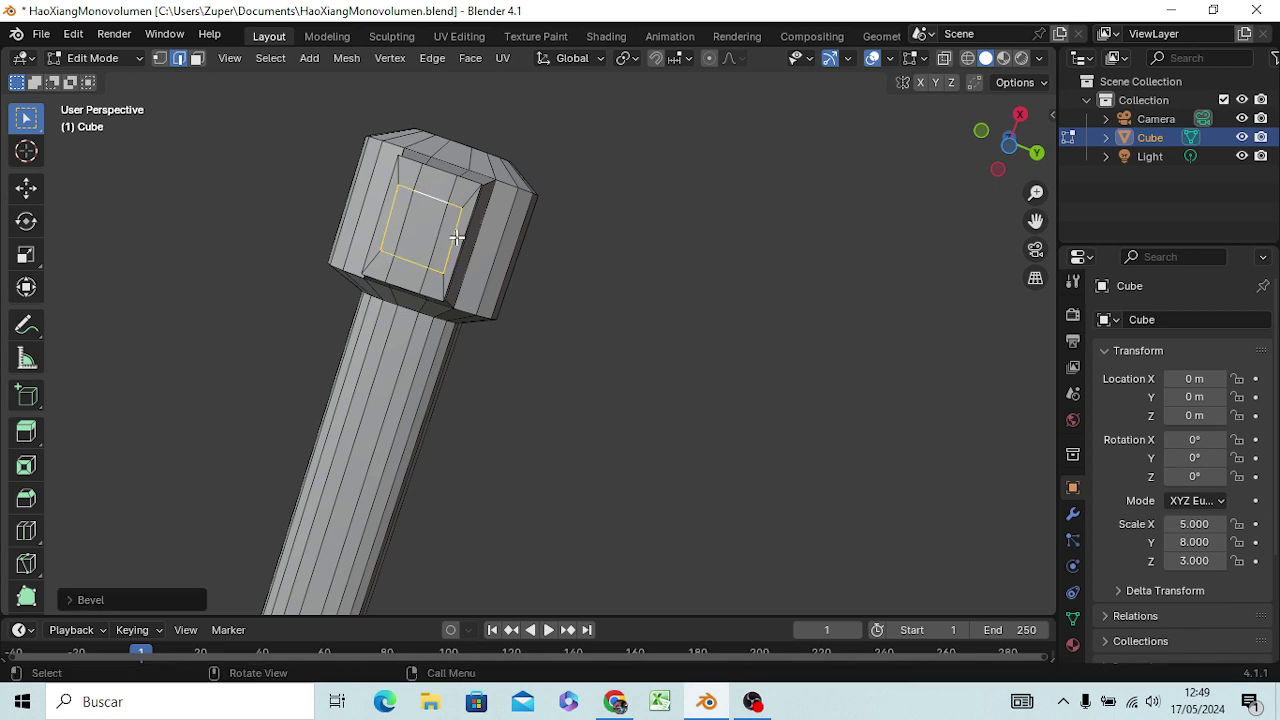
- Try moving and extruding the inset panel face on the chimney head, then undo and cancel it
middle_click_drag(466, 238, 565, 385)
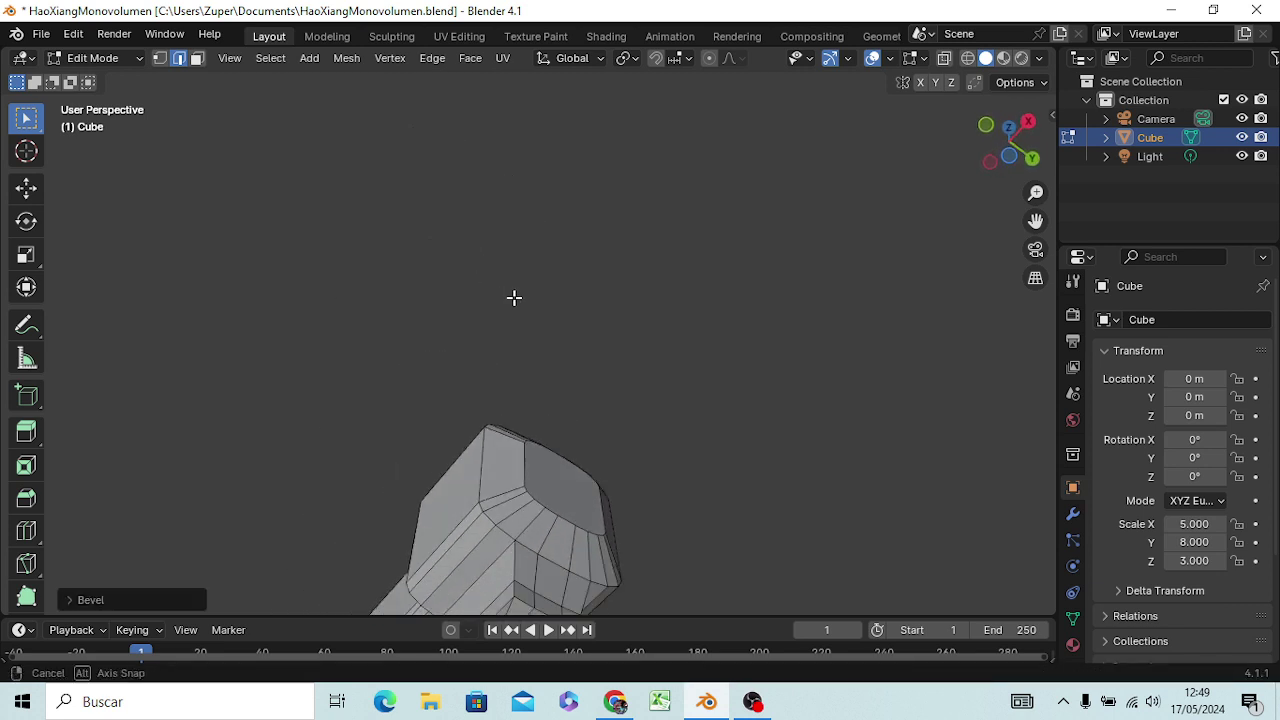
middle_click_drag(740, 543, 731, 437, "shift")
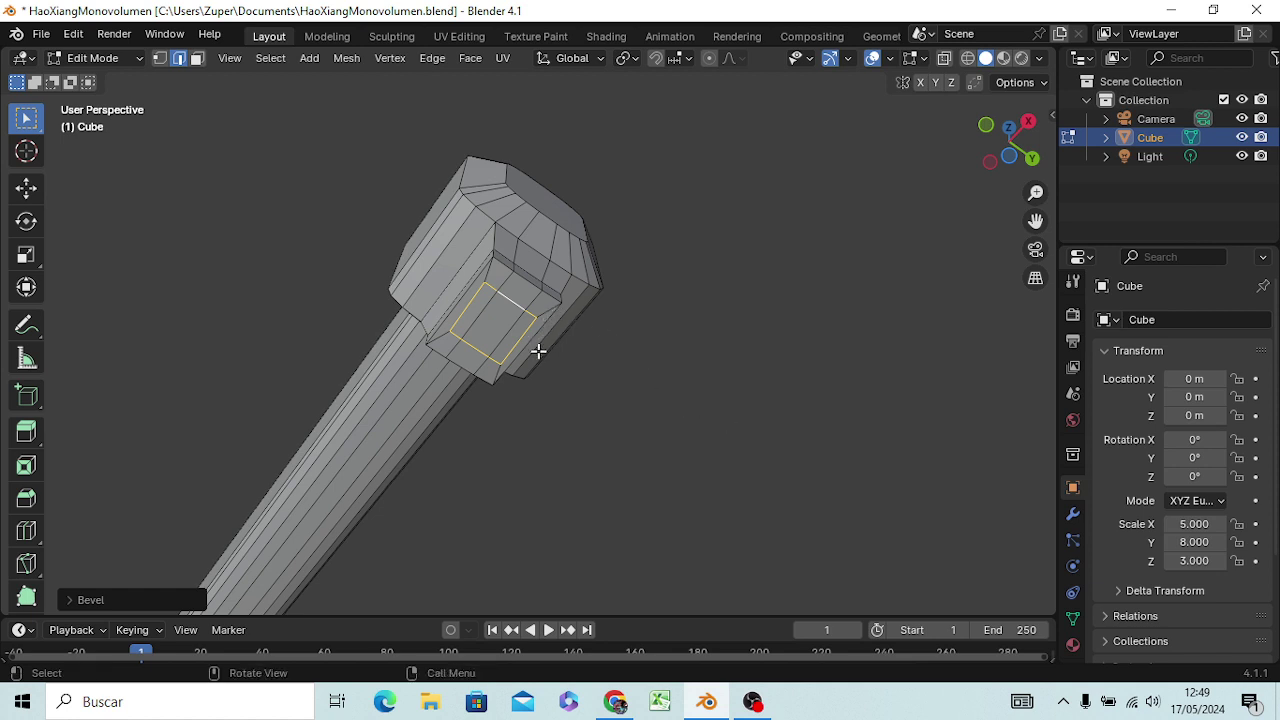
key("g")
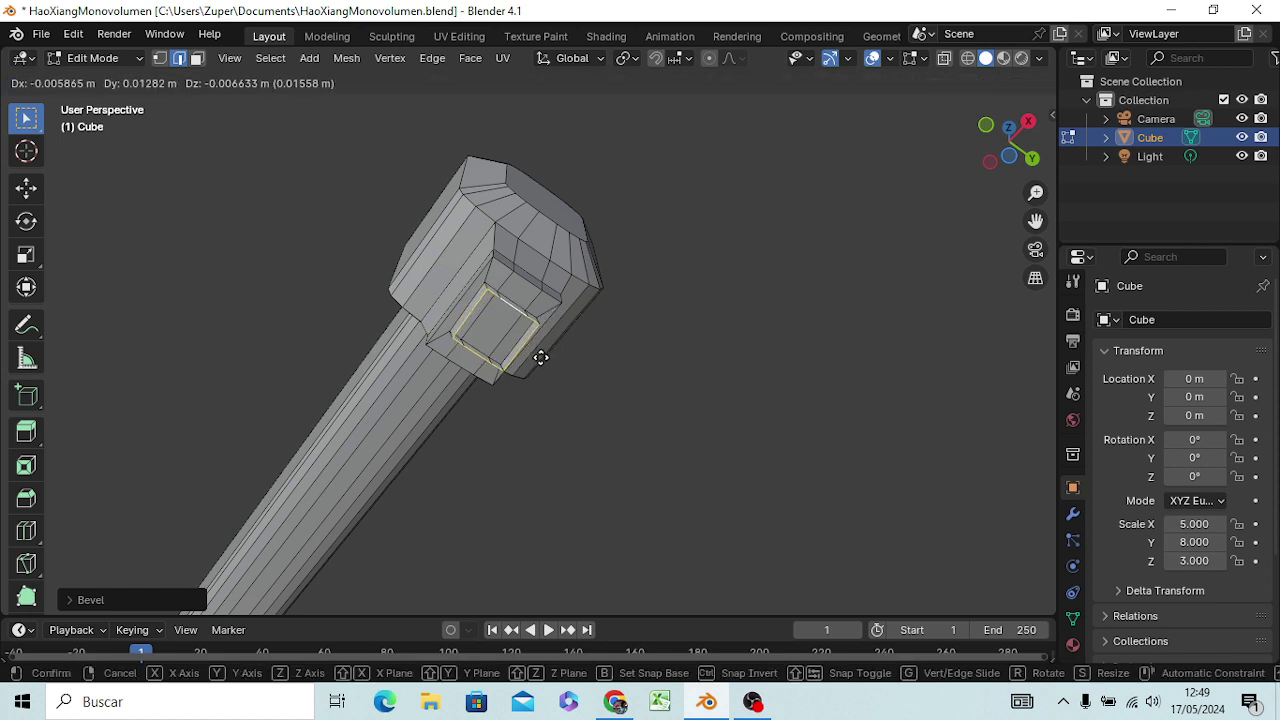
left_click(540, 357)
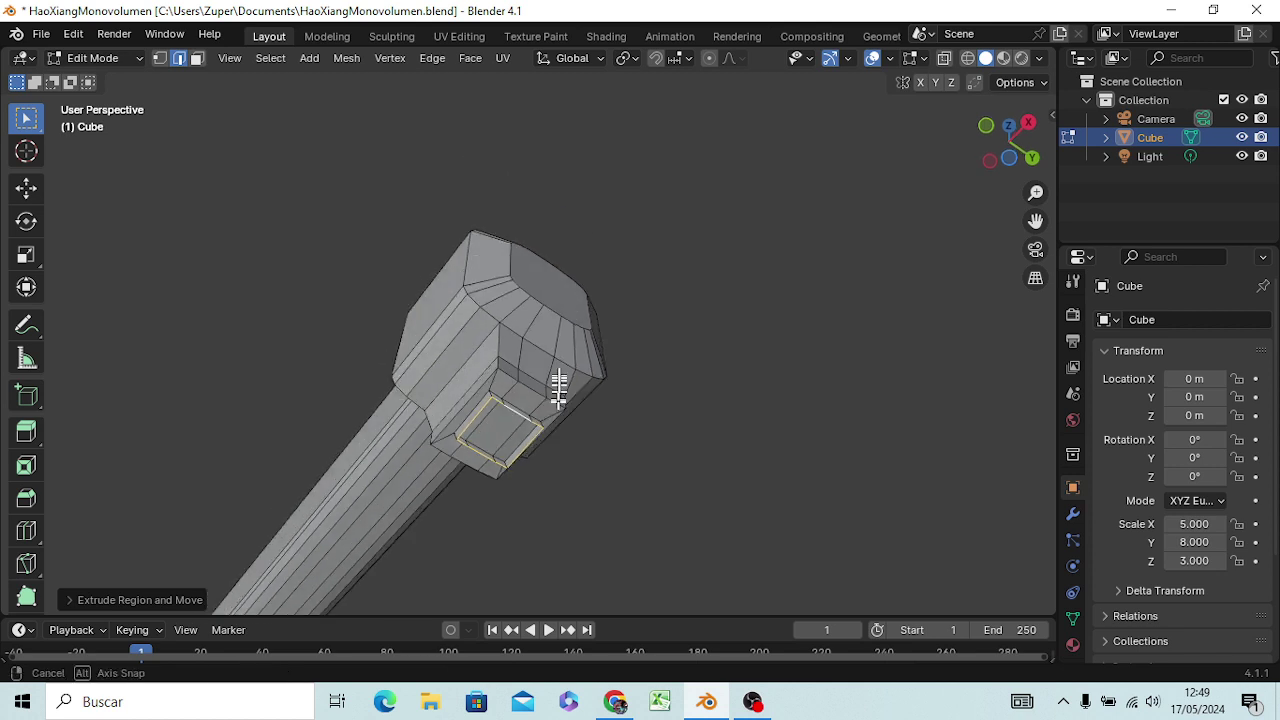
middle_click_drag(545, 362, 557, 400)
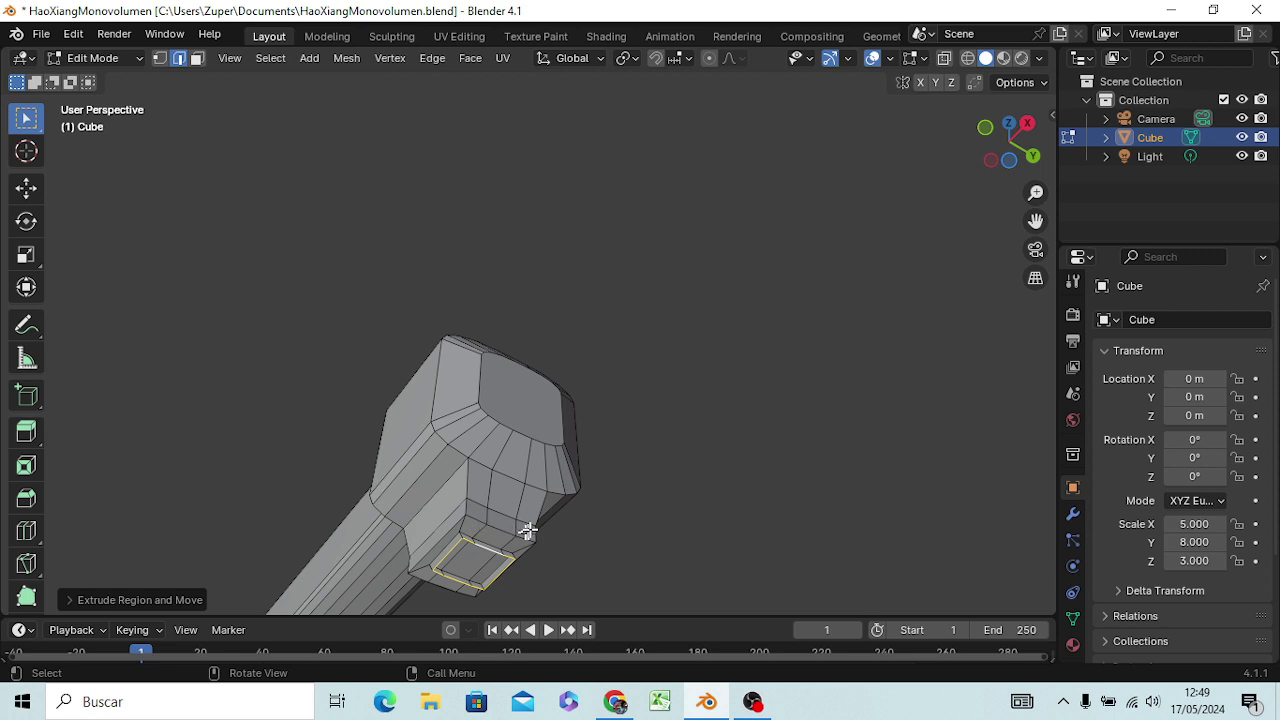
key("ctrl+z")
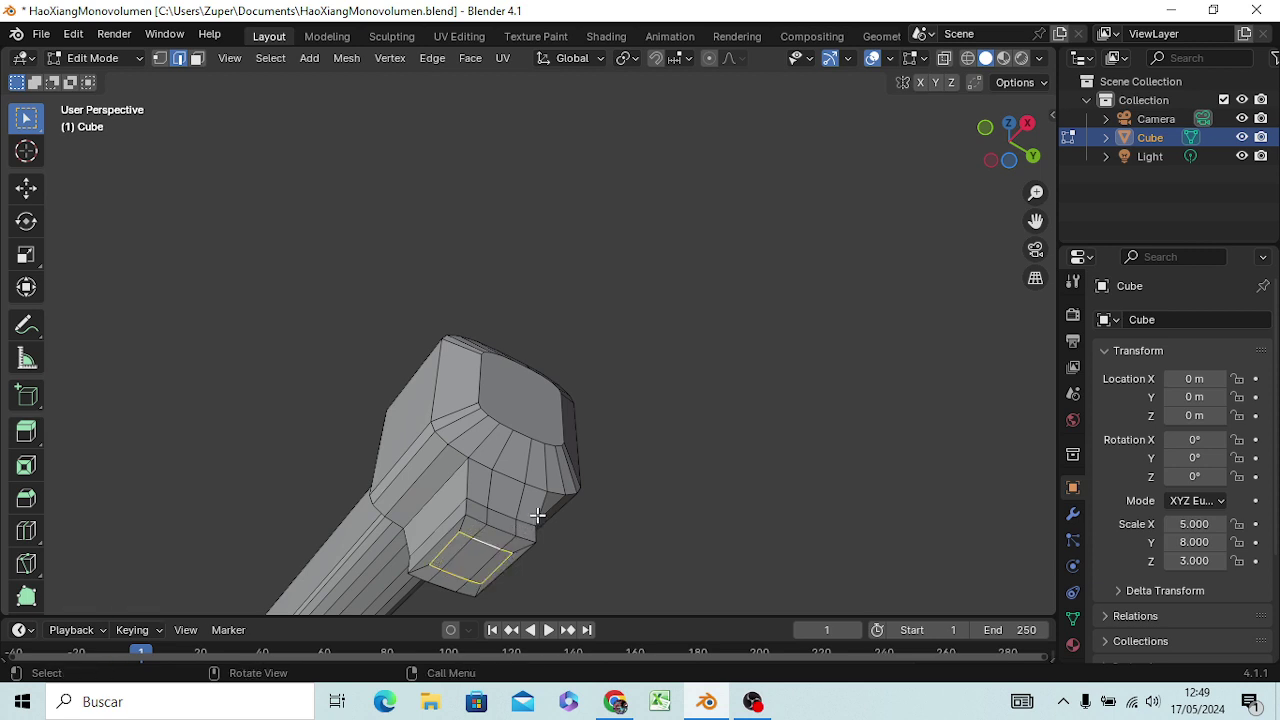
key("e")
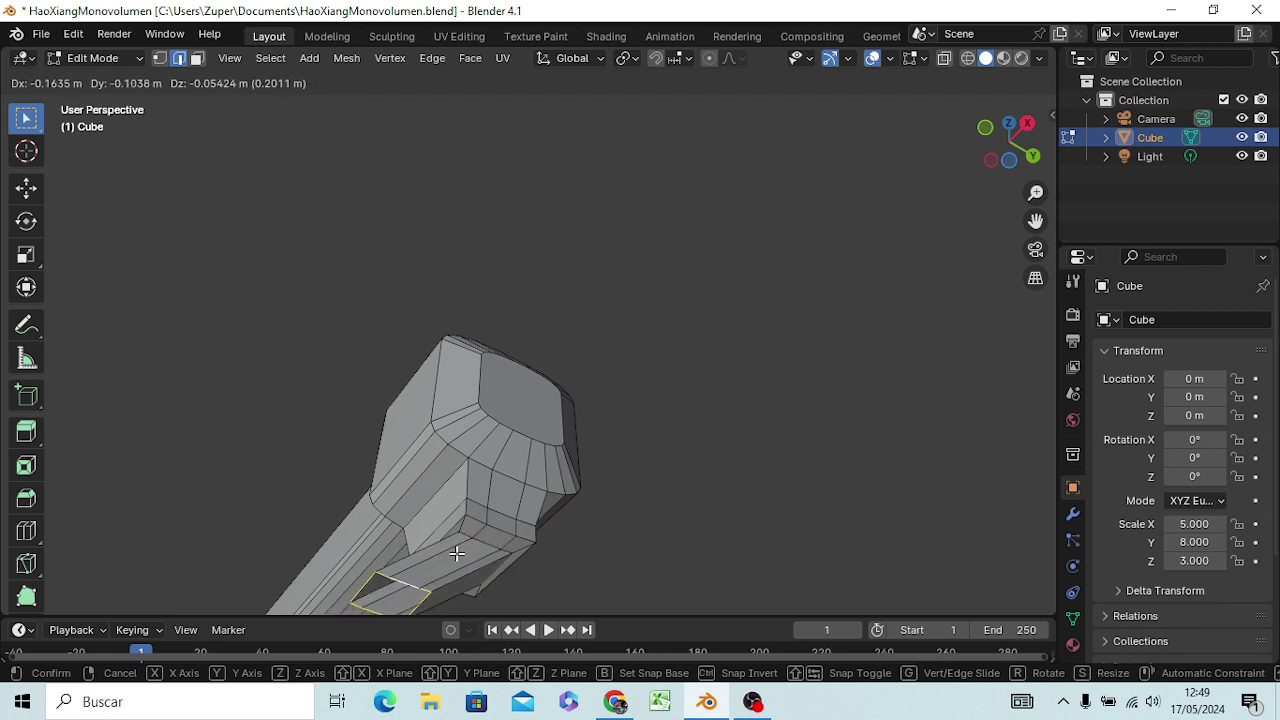
right_click(459, 553)
- Extrude the two lower faces on the chimney end outward into a slightly raised block
left_click(459, 556)
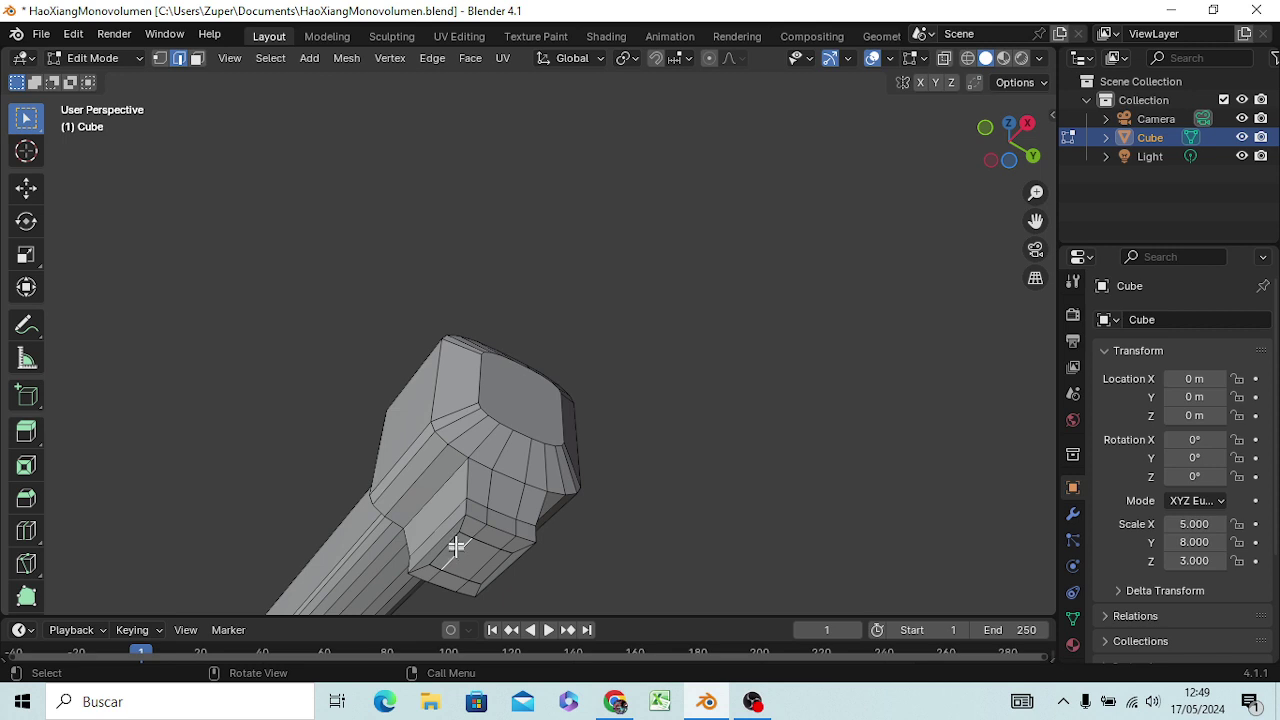
left_click(458, 545)
key("3")
left_click(471, 551, "shift")
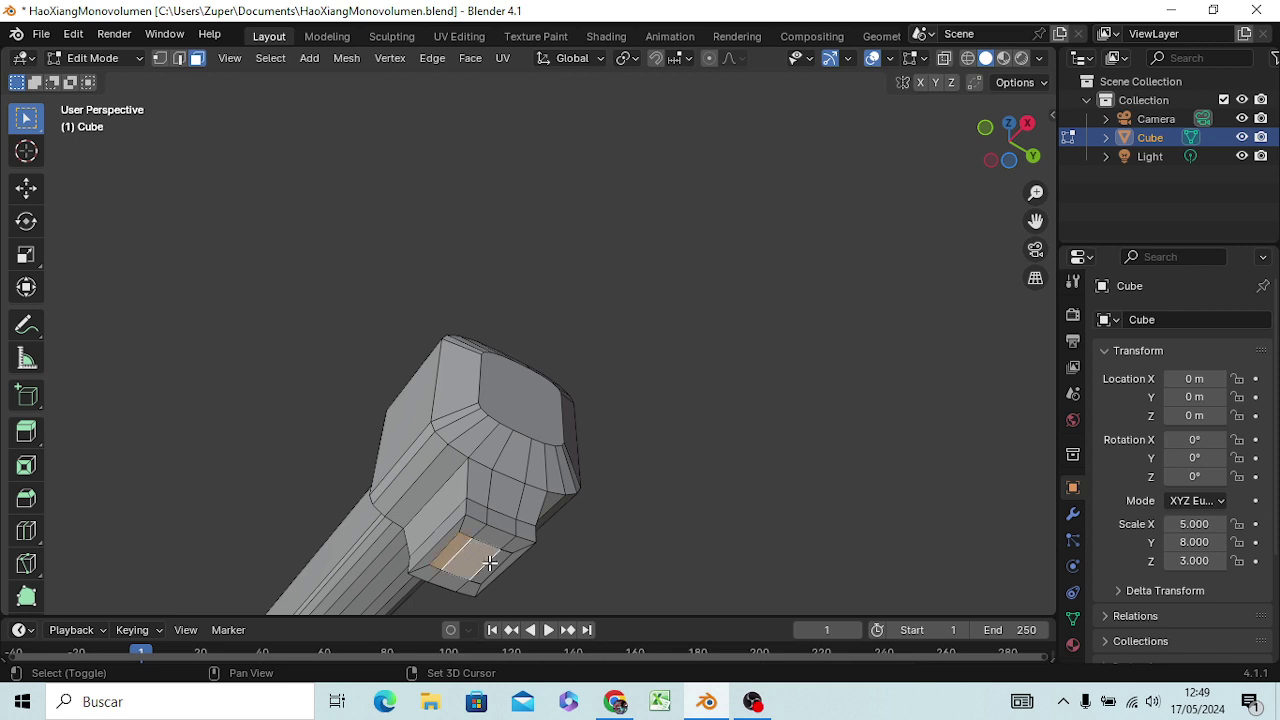
left_click(510, 564, "shift")
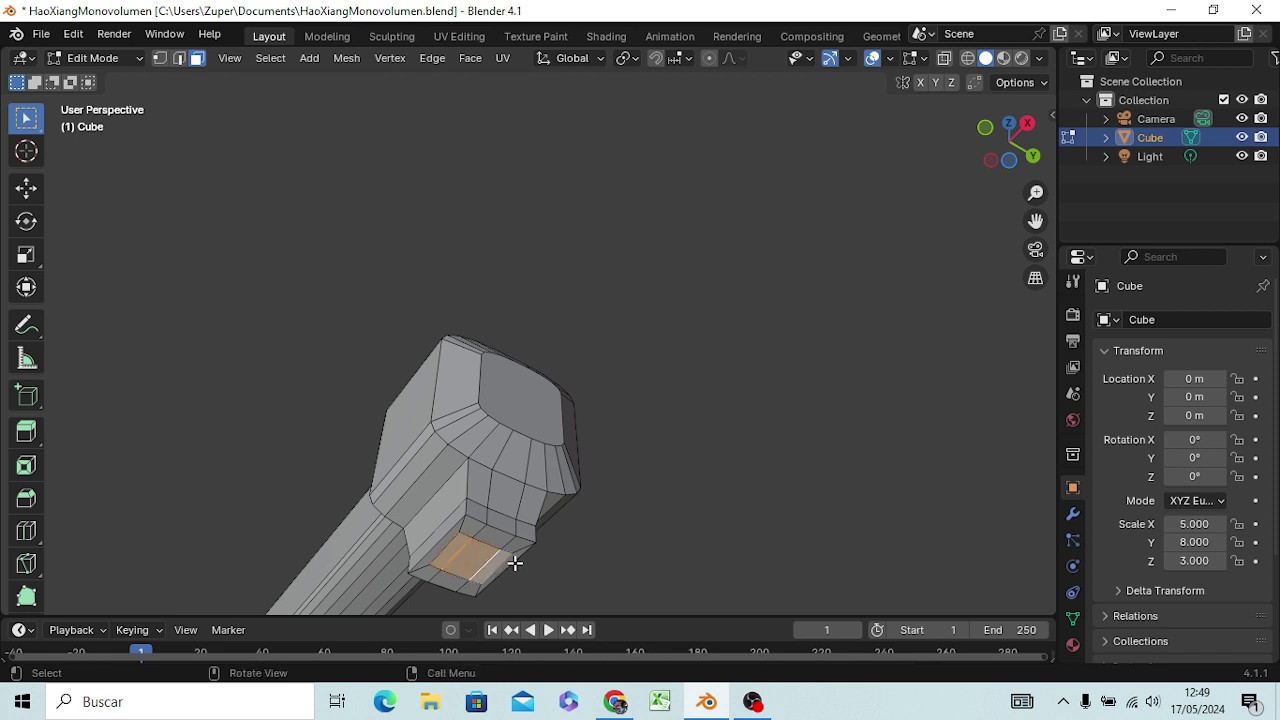
key("e")
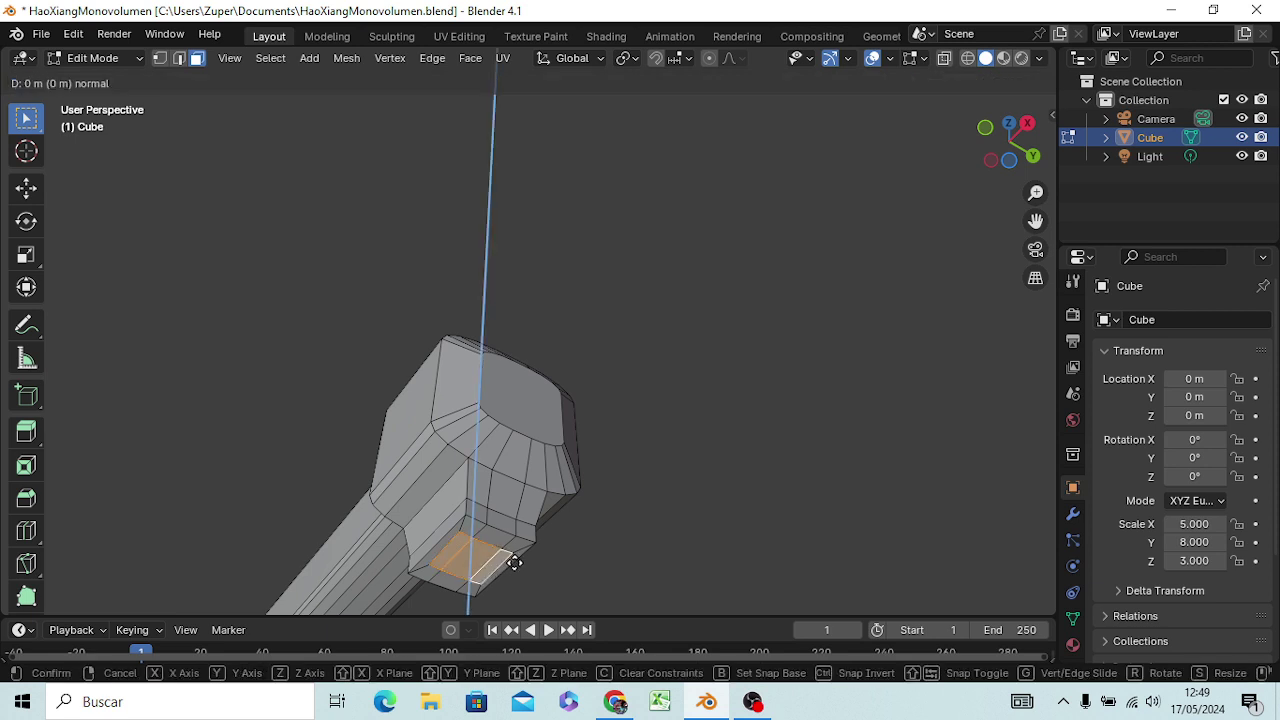
left_click(515, 575)
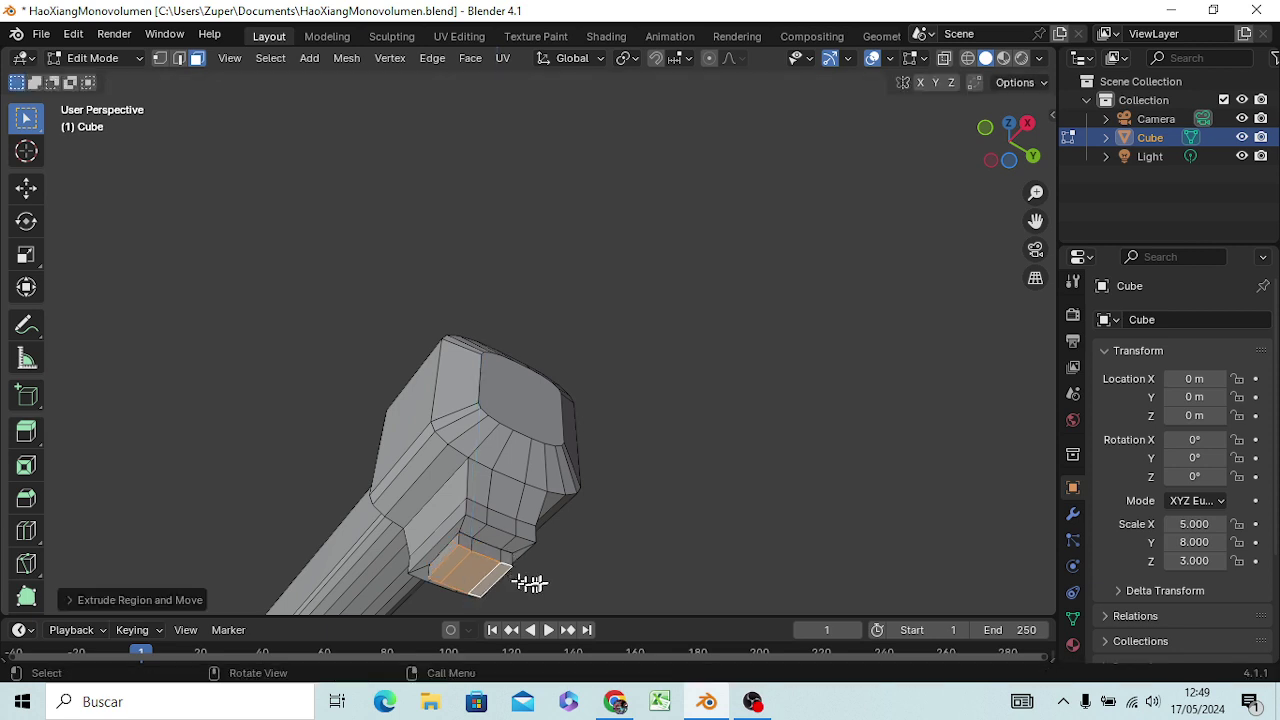
middle_click_drag(555, 575, 582, 548)
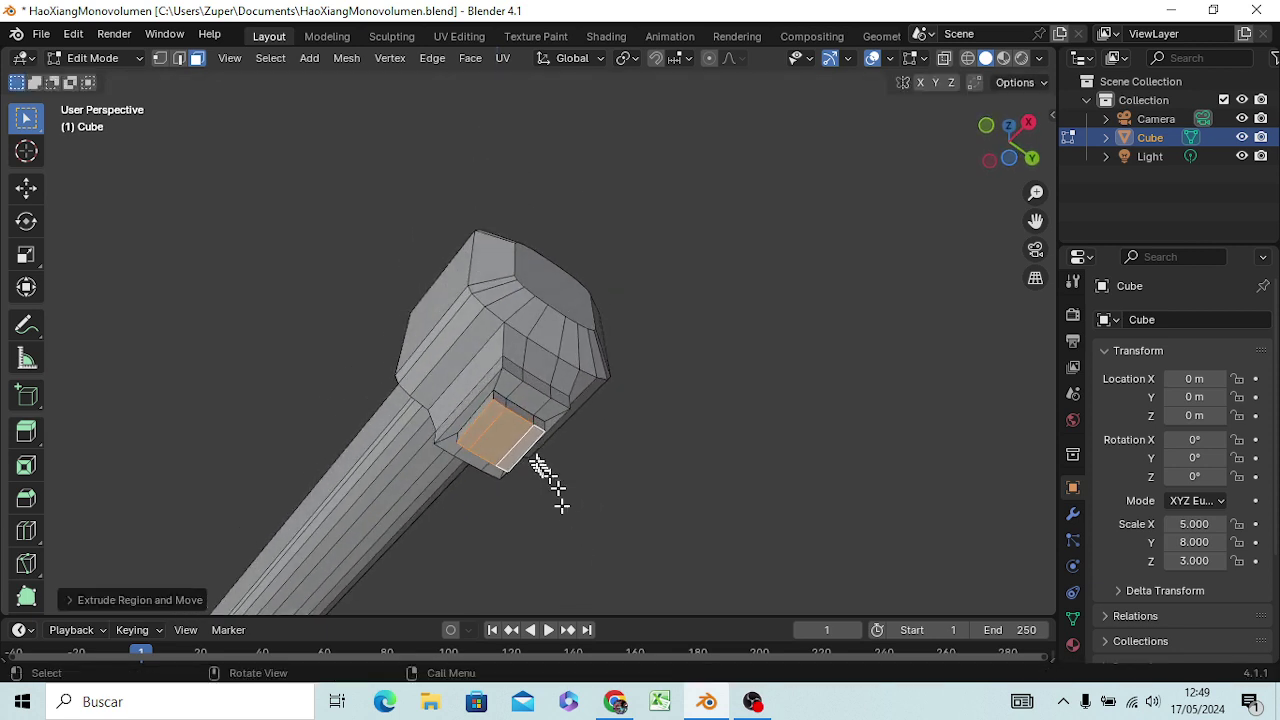
left_click(495, 398)
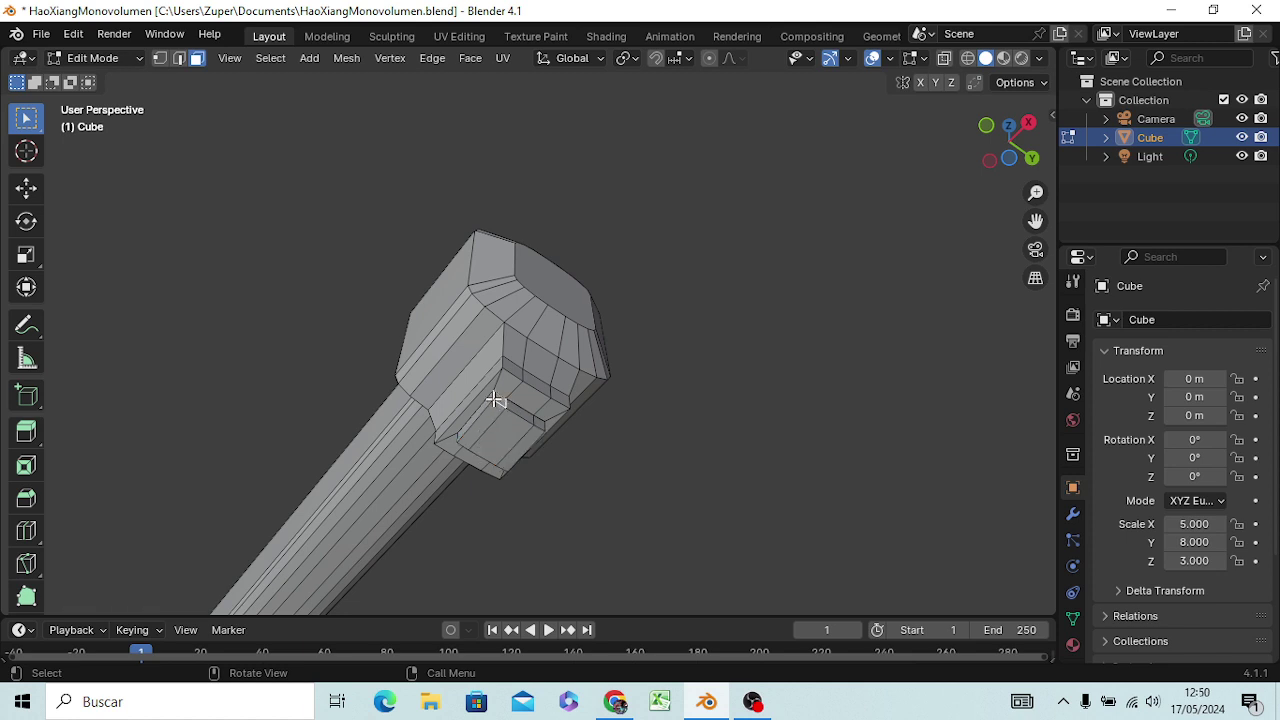
- In edge select mode, select the short corner edges of the square panel on the pipe tip
left_click(495, 398)
scroll(487, 440, "up", 2)
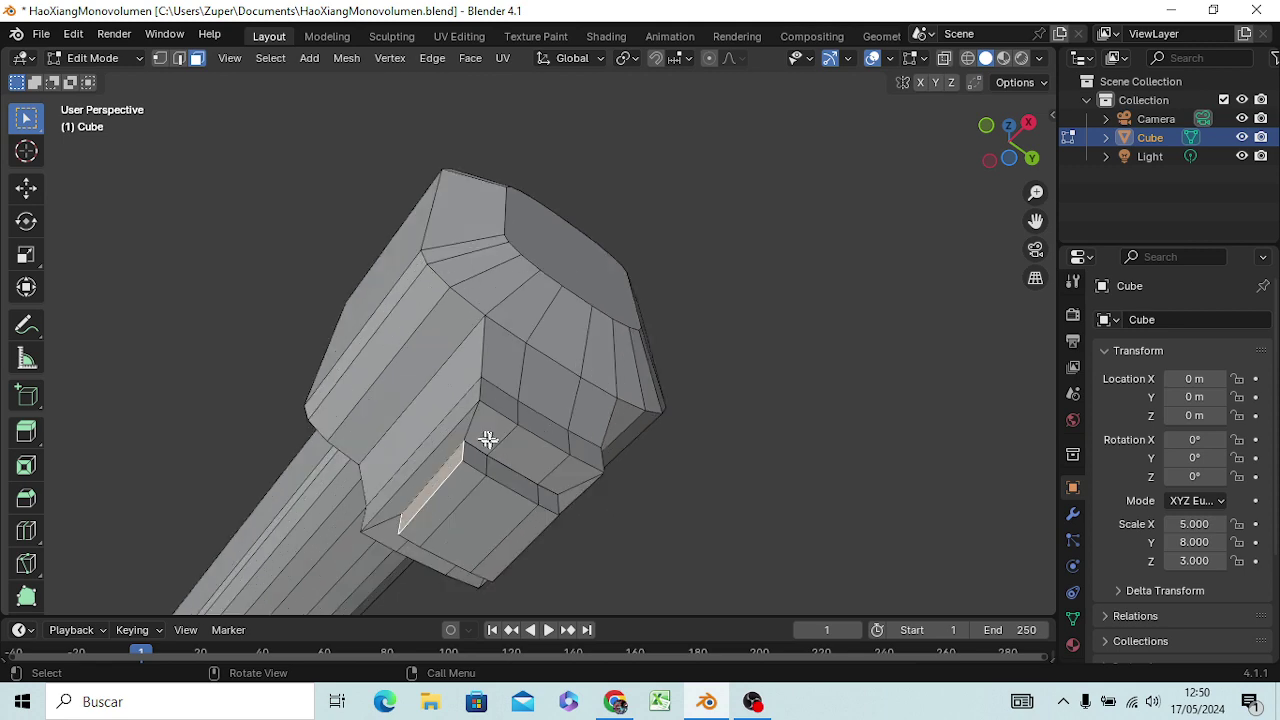
scroll(487, 440, "up", 4)
mouse_move(497, 441)
middle_mouse_down()
mouse_move(506, 494)
mouse_move(534, 400)
mouse_move(531, 451)
mouse_move(545, 440)
middle_mouse_up()
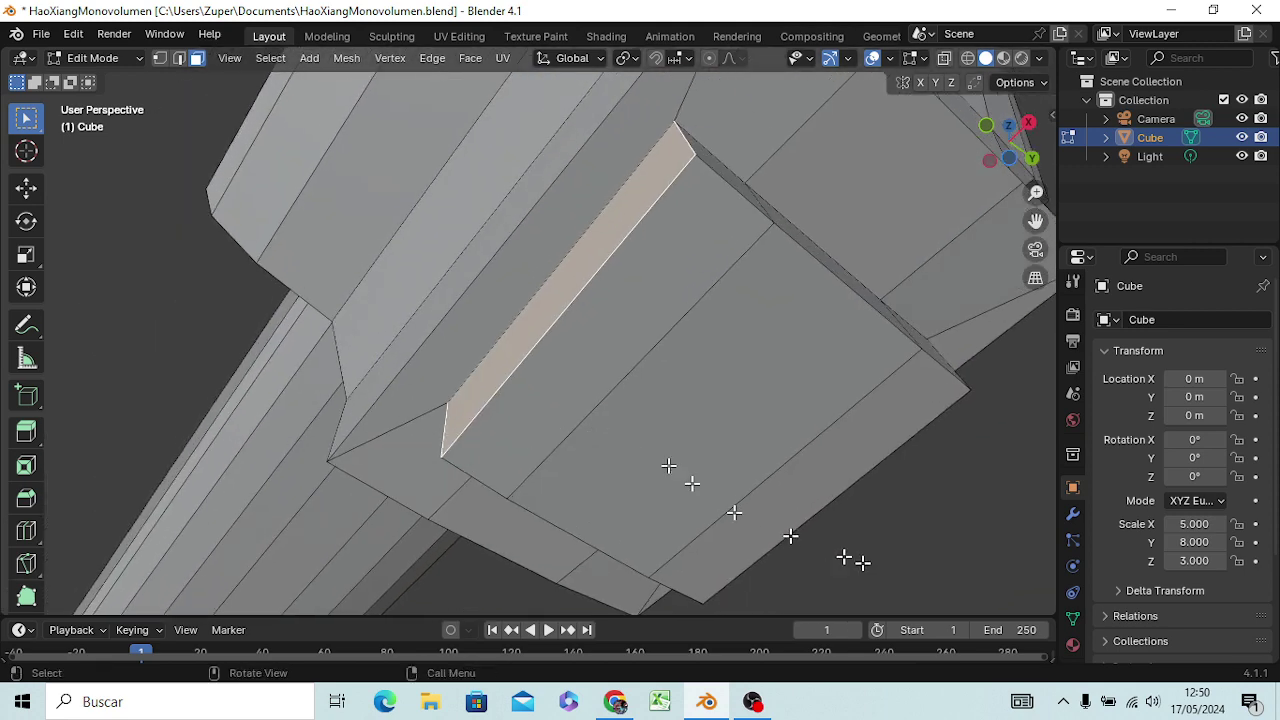
left_click(922, 520)
key("2")
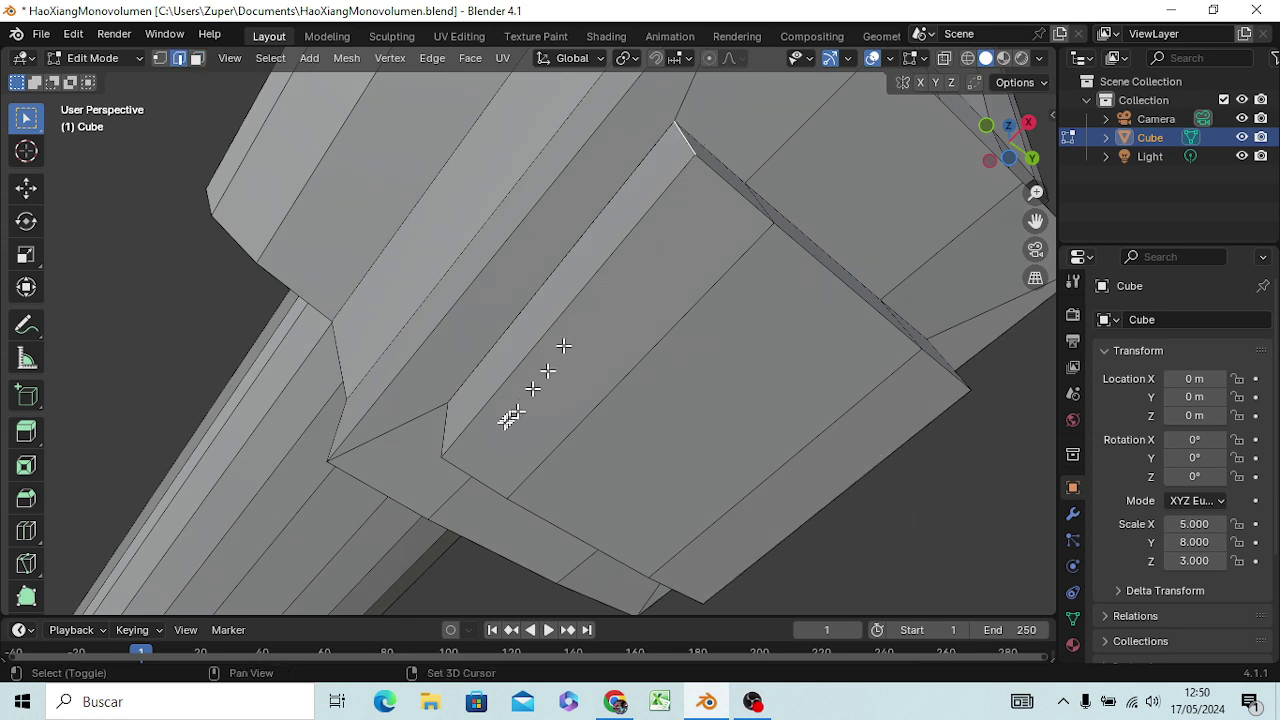
left_click(442, 429, "shift")
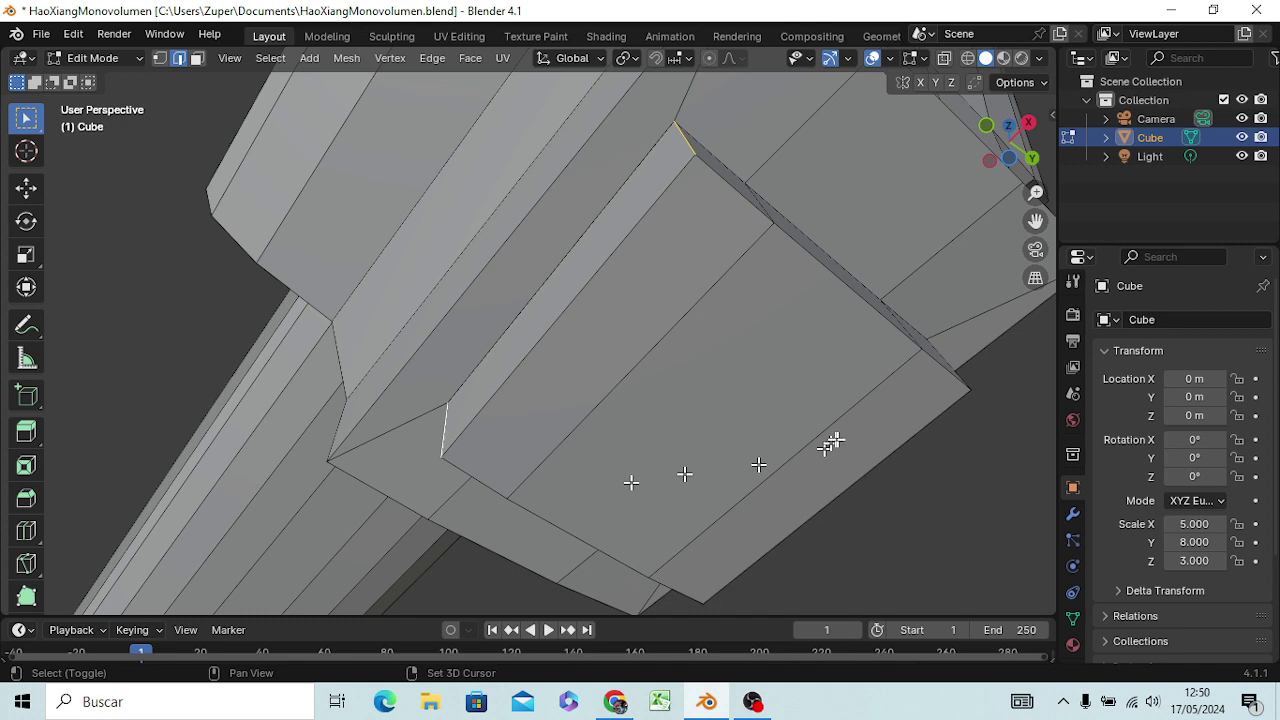
left_click(961, 379, "shift")
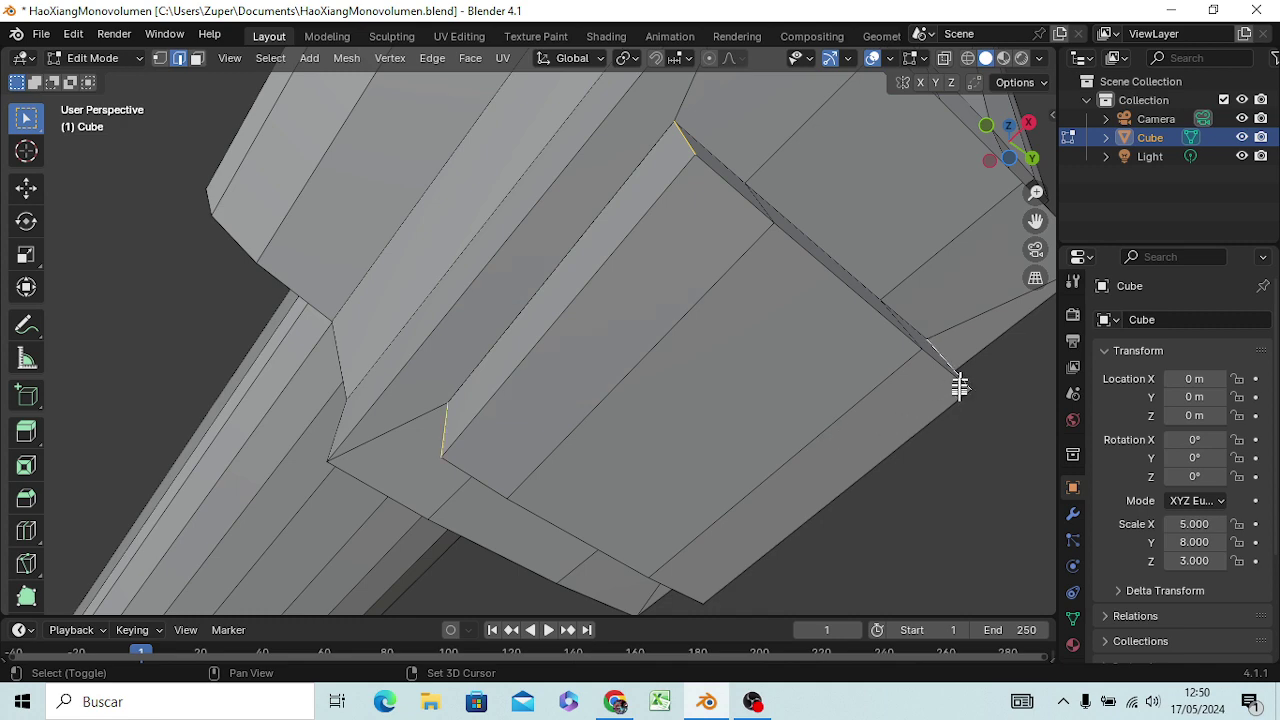
mouse_move(773, 608)
middle_mouse_down()
mouse_move(783, 589)
mouse_move(764, 603)
middle_mouse_up()
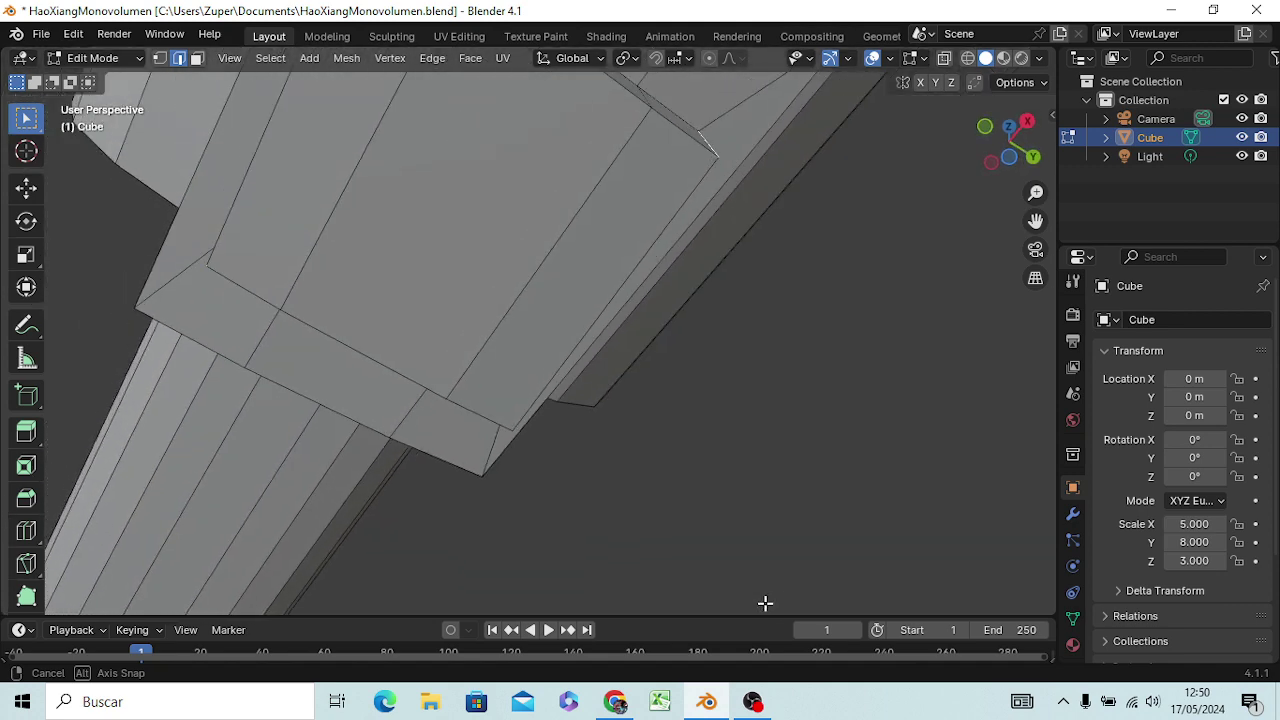
mouse_move(617, 534)
middle_mouse_down("shift")
mouse_move(586, 528)
mouse_move(620, 521)
mouse_move(629, 483)
mouse_move(663, 443)
mouse_move(654, 500)
mouse_move(651, 471)
middle_mouse_up("shift")
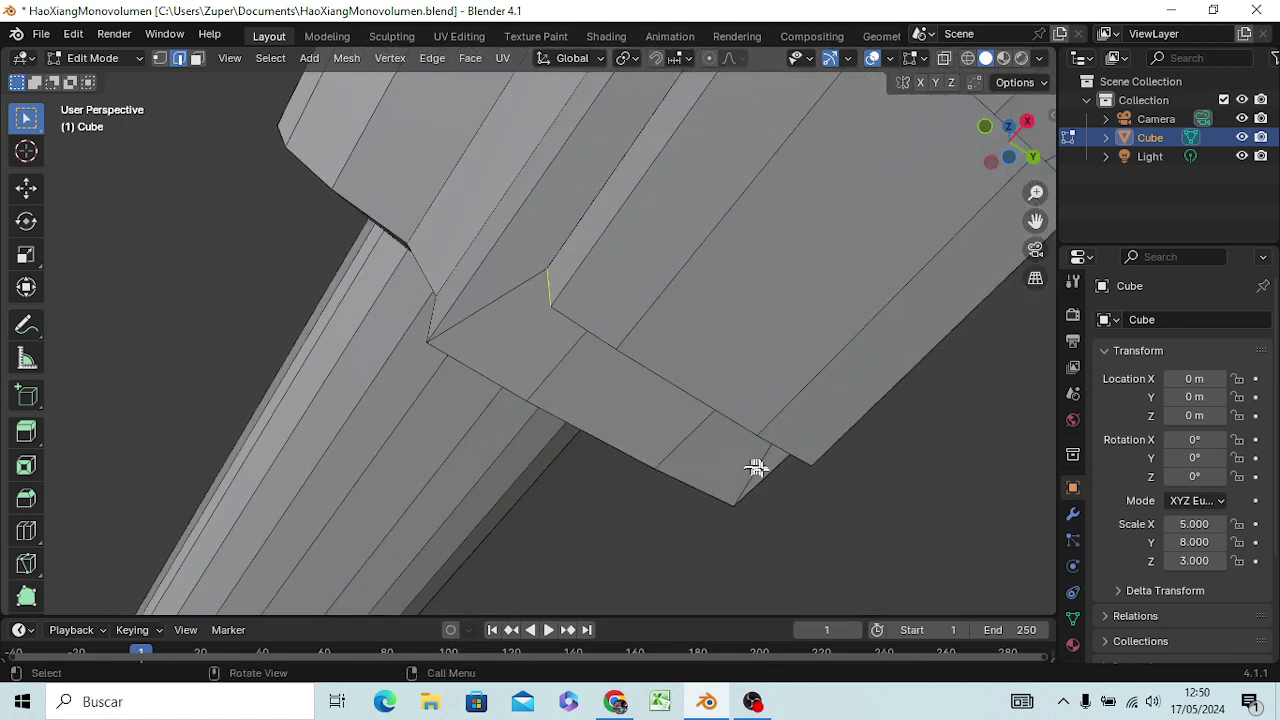
mouse_move(757, 468)
middle_mouse_down("shift")
mouse_move(680, 337)
mouse_move(674, 443)
mouse_move(686, 429)
mouse_move(683, 389)
mouse_move(648, 380)
mouse_move(663, 466)
mouse_move(646, 466)
middle_mouse_up("shift")
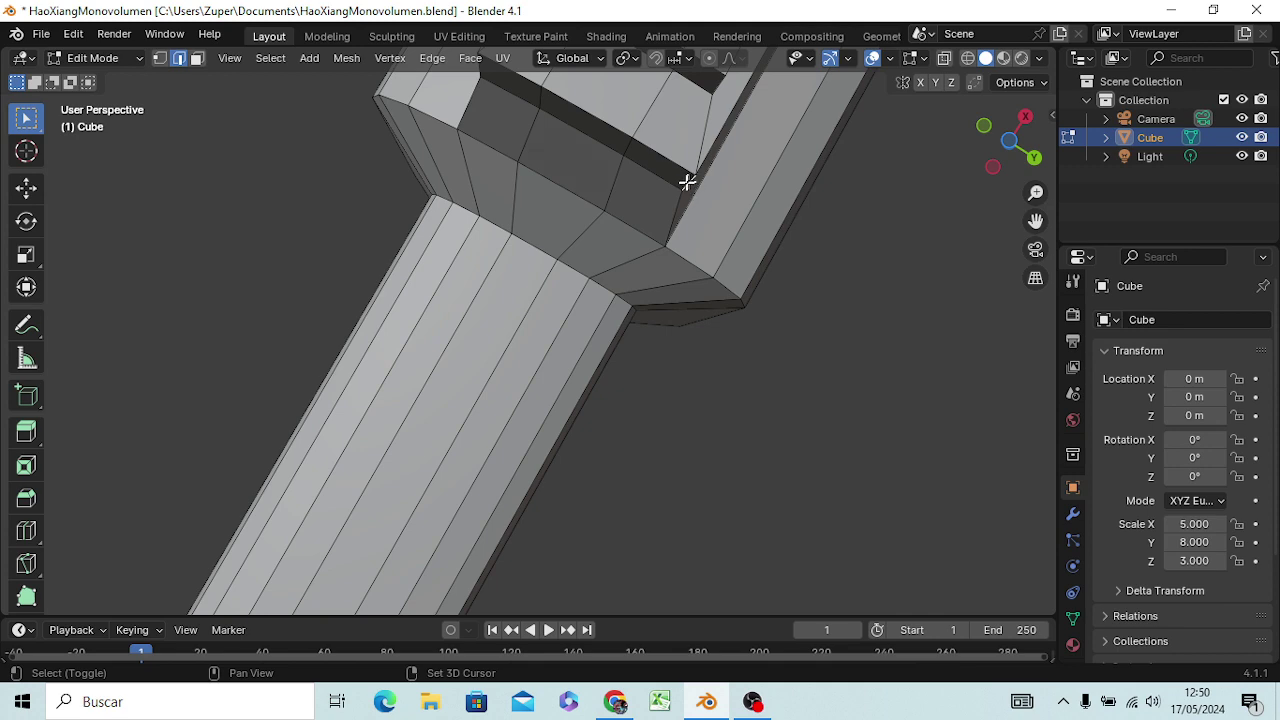
middle_click_drag(671, 271, 669, 283)
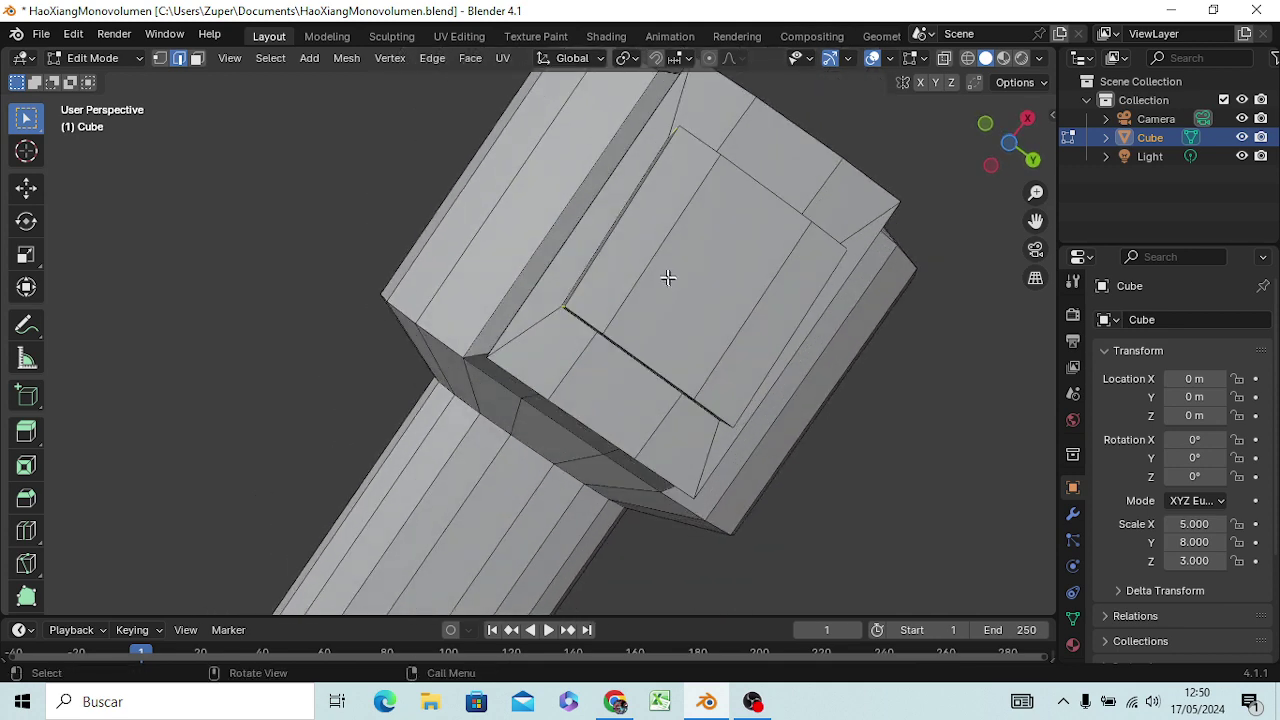
- Bevel the panel's corner edges, then undo the too-wide rounding
key("ctrl")
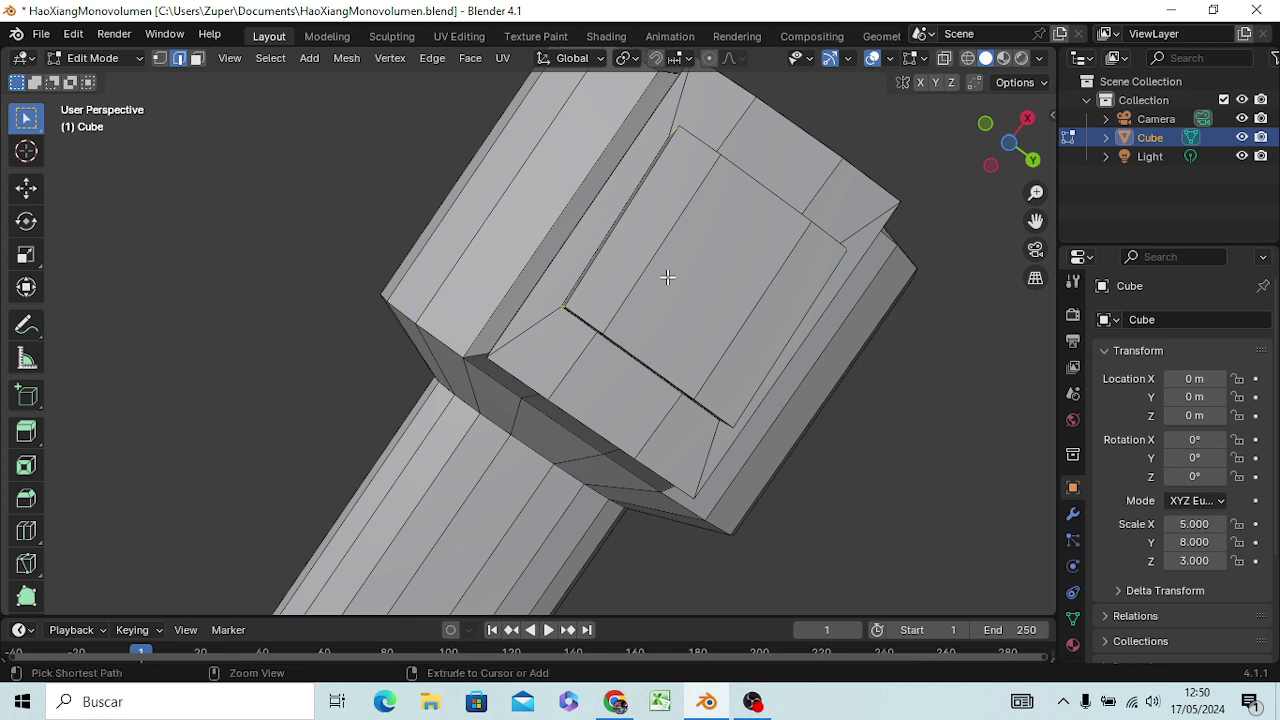
key("ctrl+b")
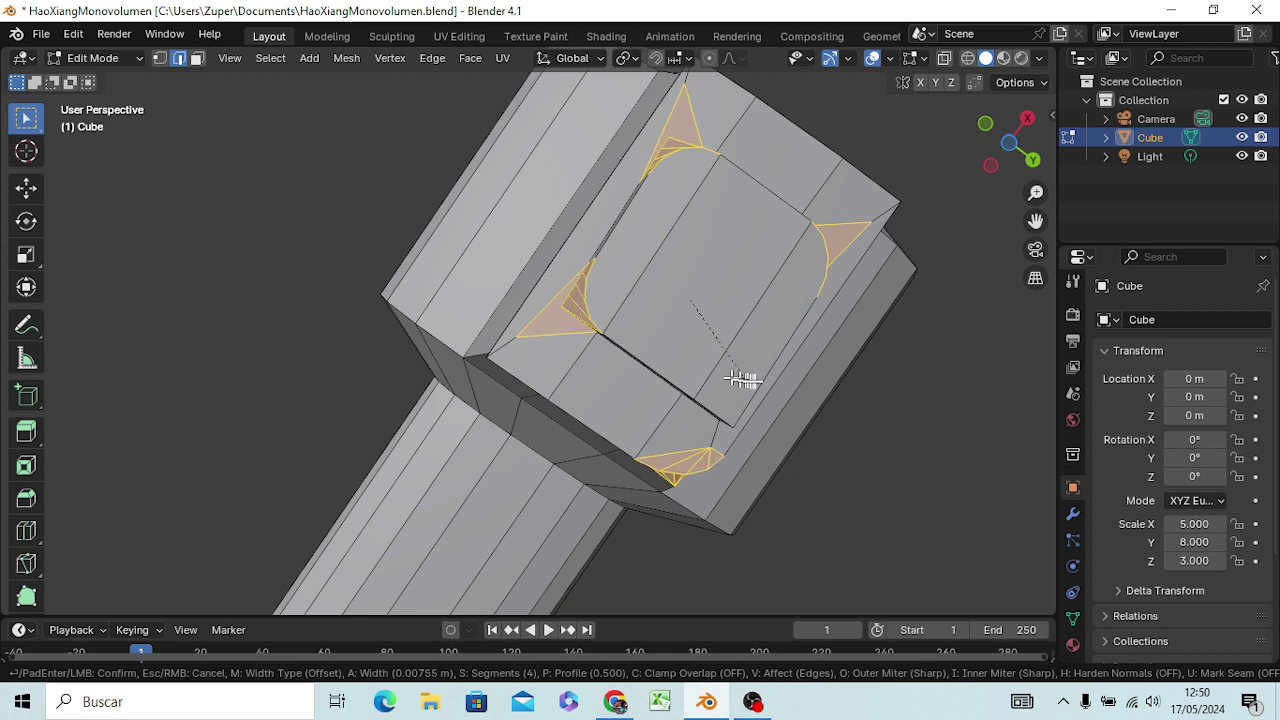
left_click(765, 378)
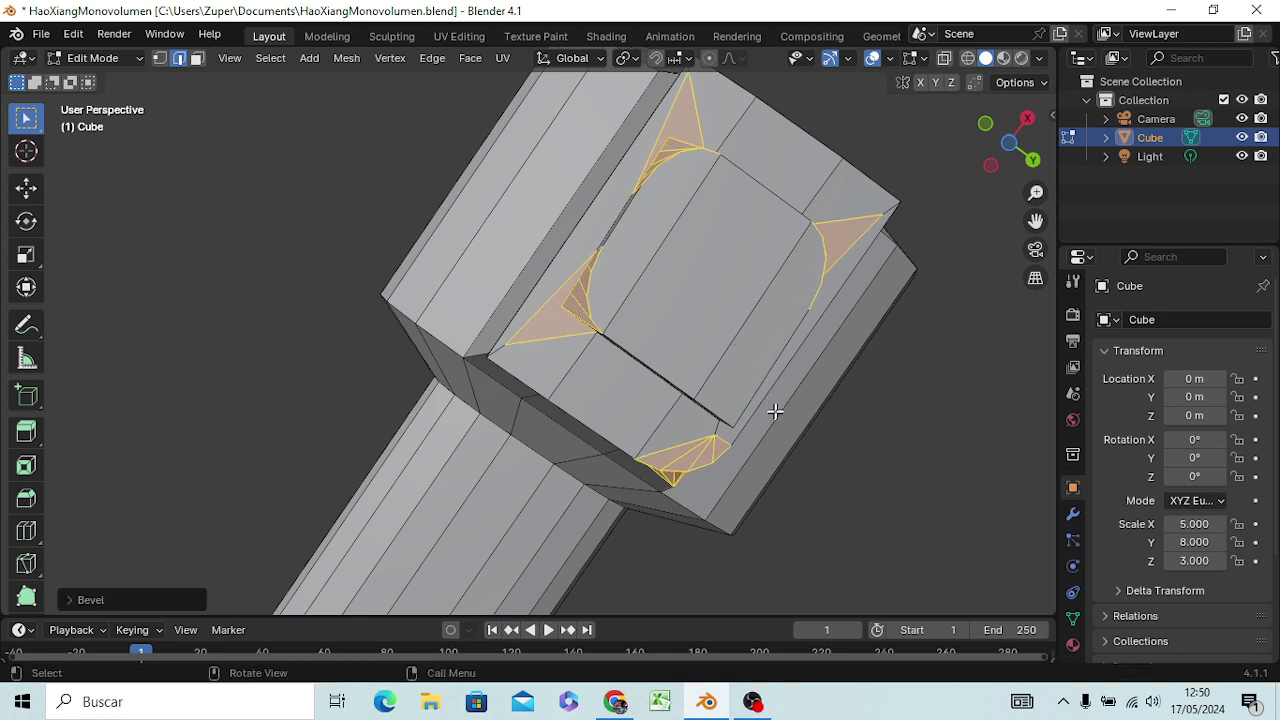
key("alt+a")
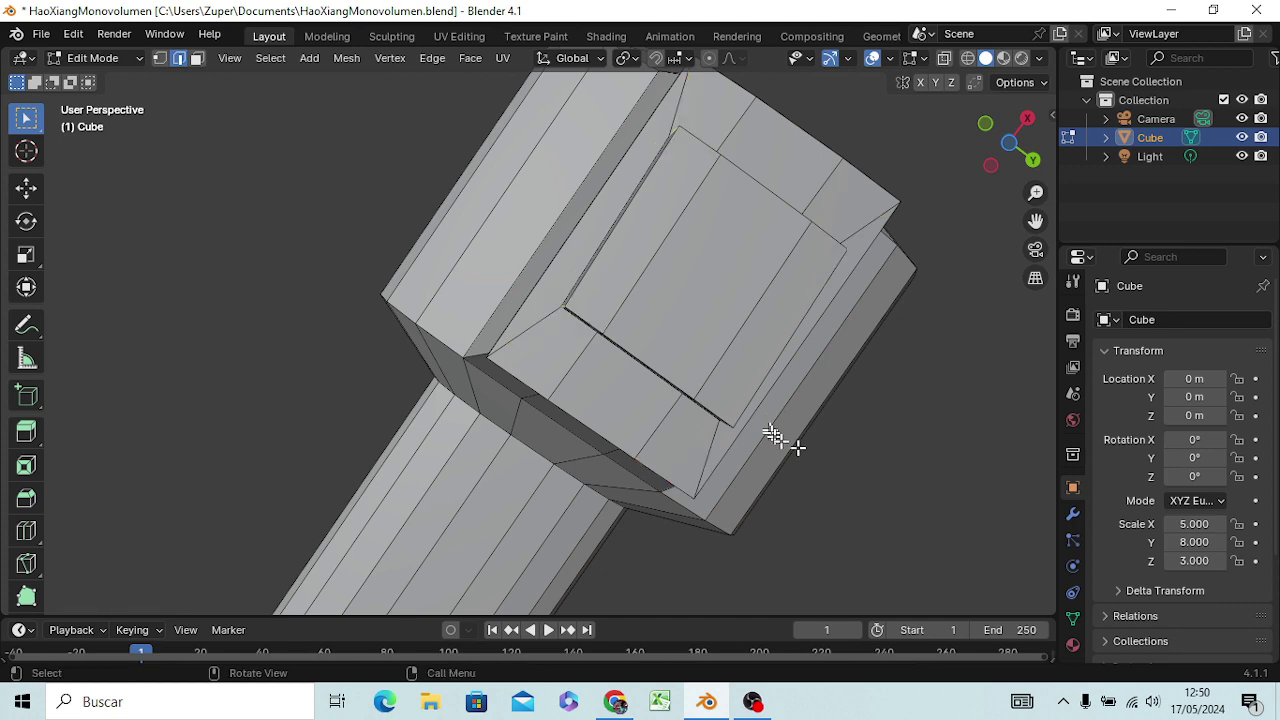
mouse_move(776, 436)
middle_mouse_down()
mouse_move(708, 286)
mouse_move(683, 406)
middle_mouse_up()
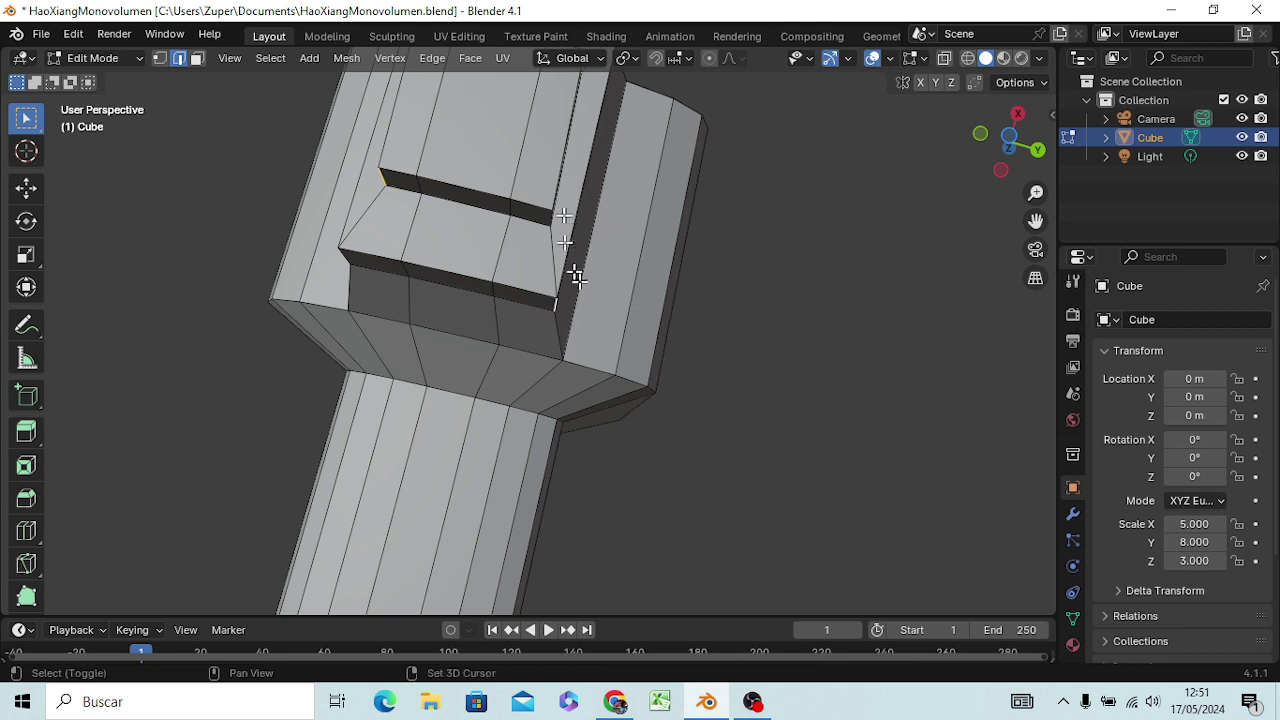
- Re-bevel the four panel corners with a smaller width and 4 segments
key("ctrl+r")
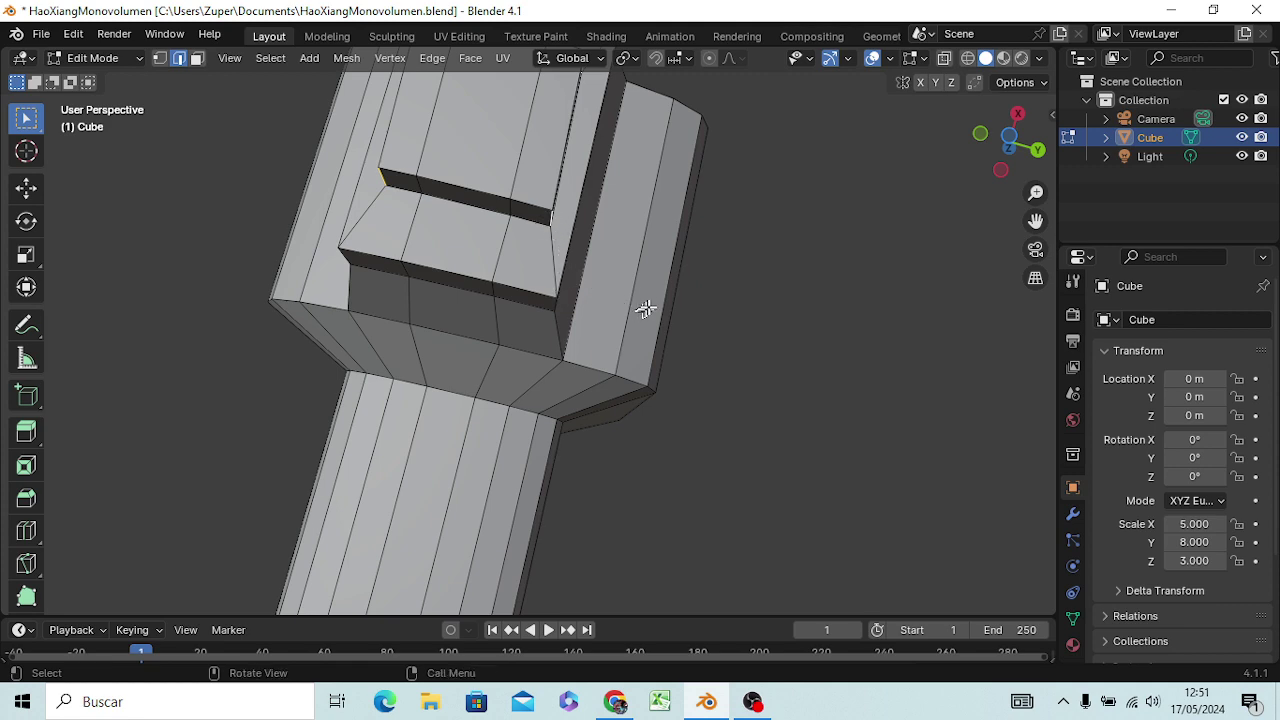
mouse_move(550, 217)
middle_mouse_down()
mouse_move(655, 330)
mouse_move(662, 312)
middle_mouse_up()
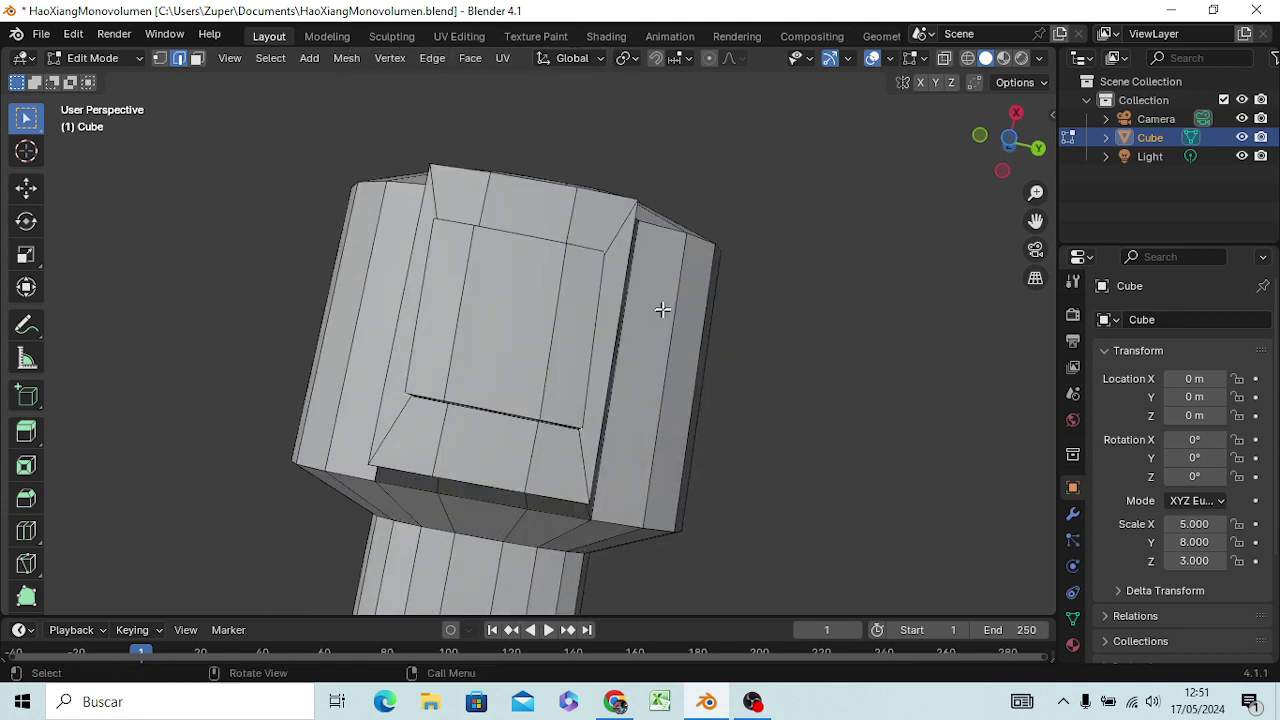
key("ctrl+b")
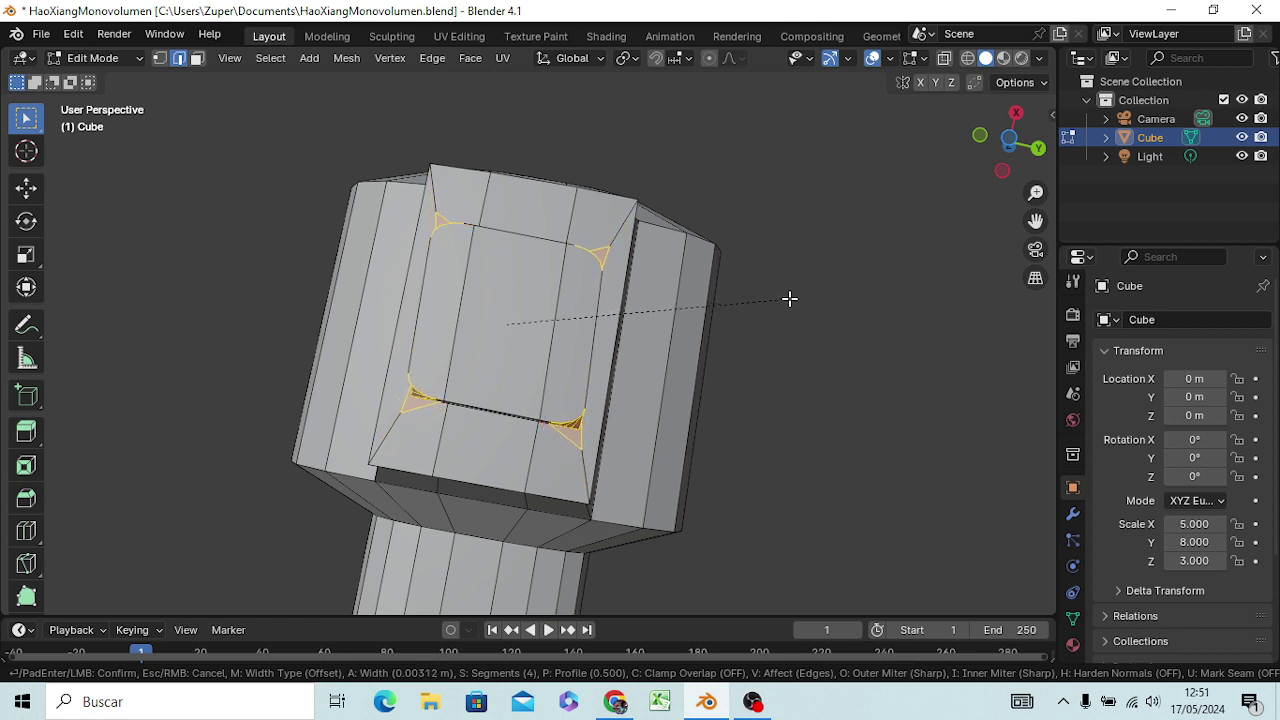
left_click(790, 296)
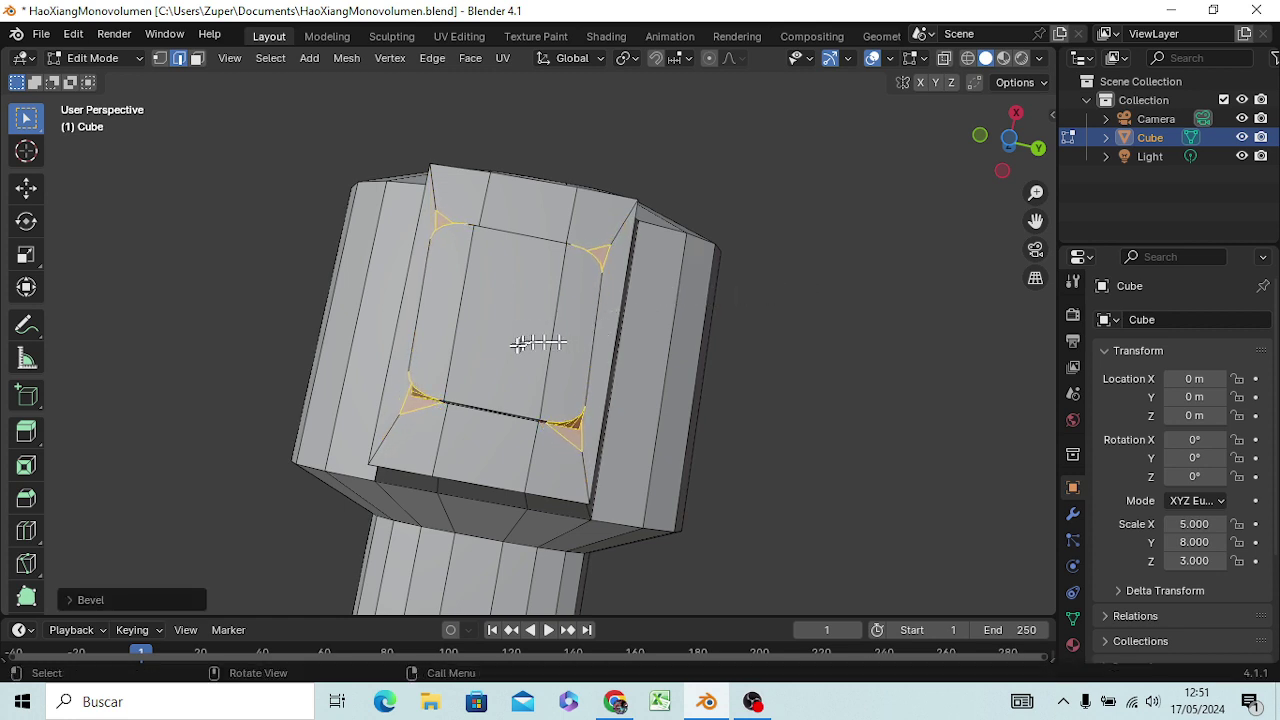
key("ctrl+r")
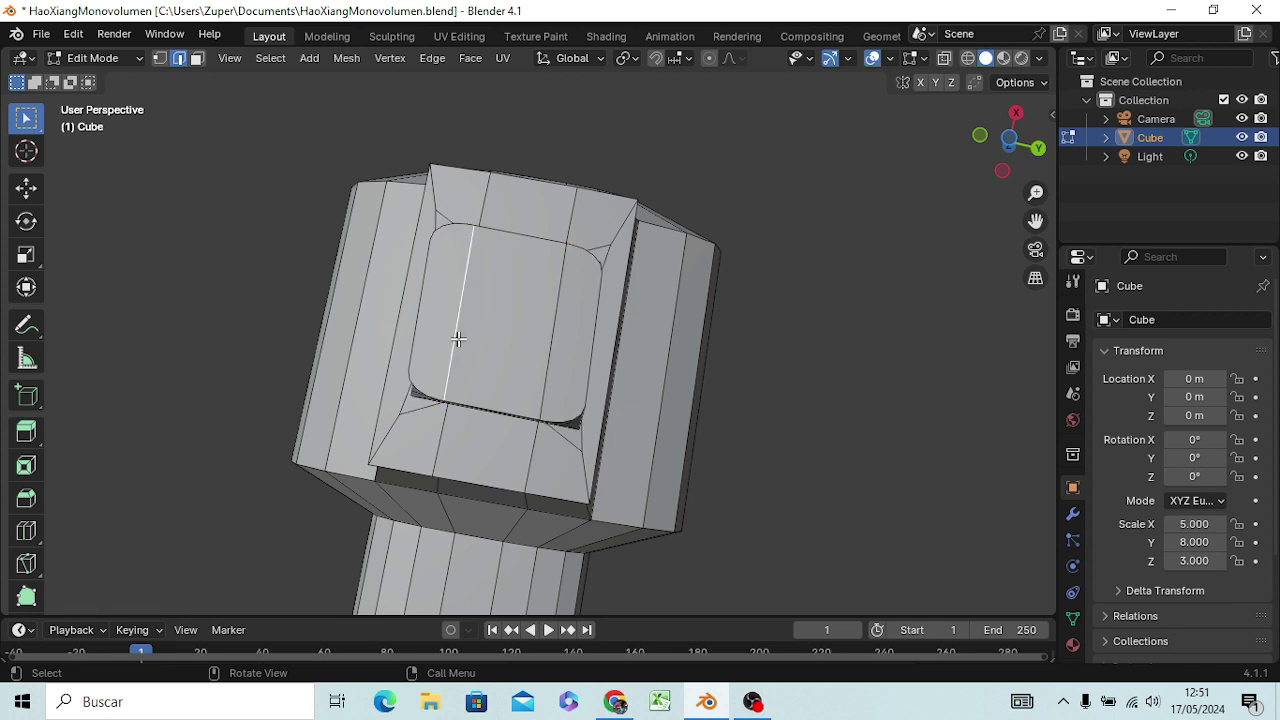
- Add an edge loop across the rounded panel and select its left, middle and right faces
left_click(420, 343)
key("3")
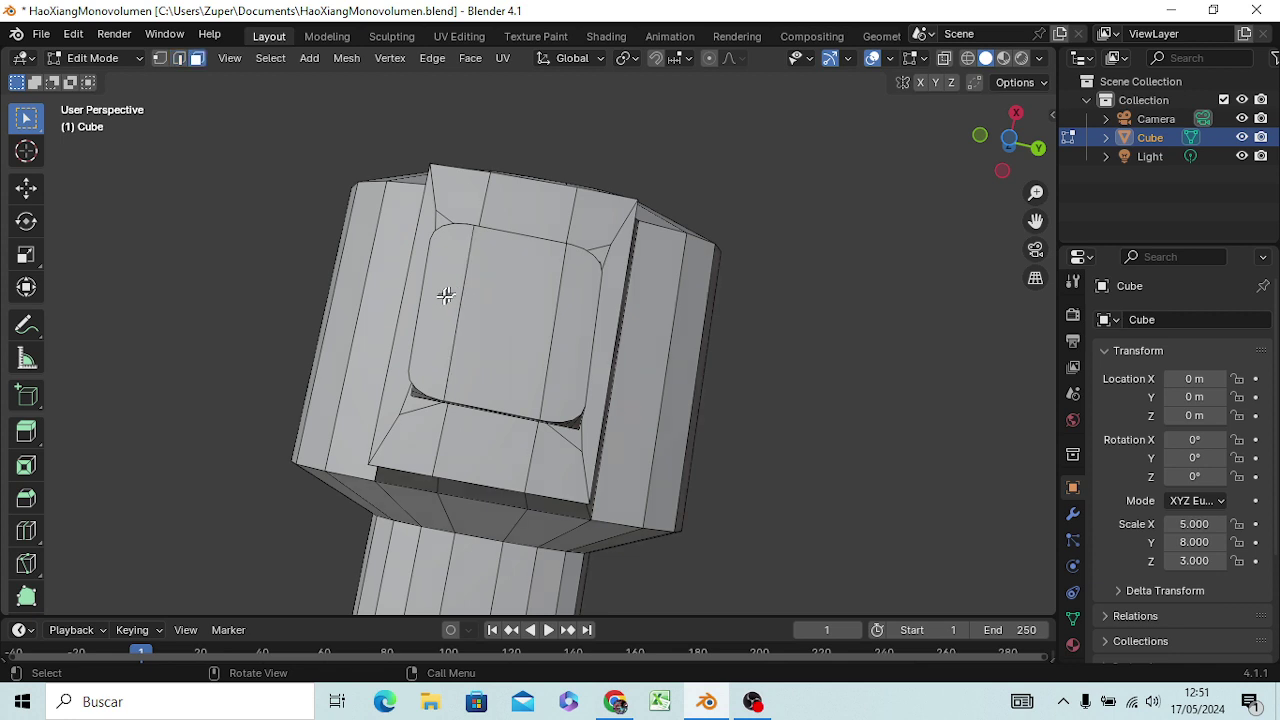
left_click(449, 309)
left_click(486, 306, "shift")
left_click(586, 338, "shift")
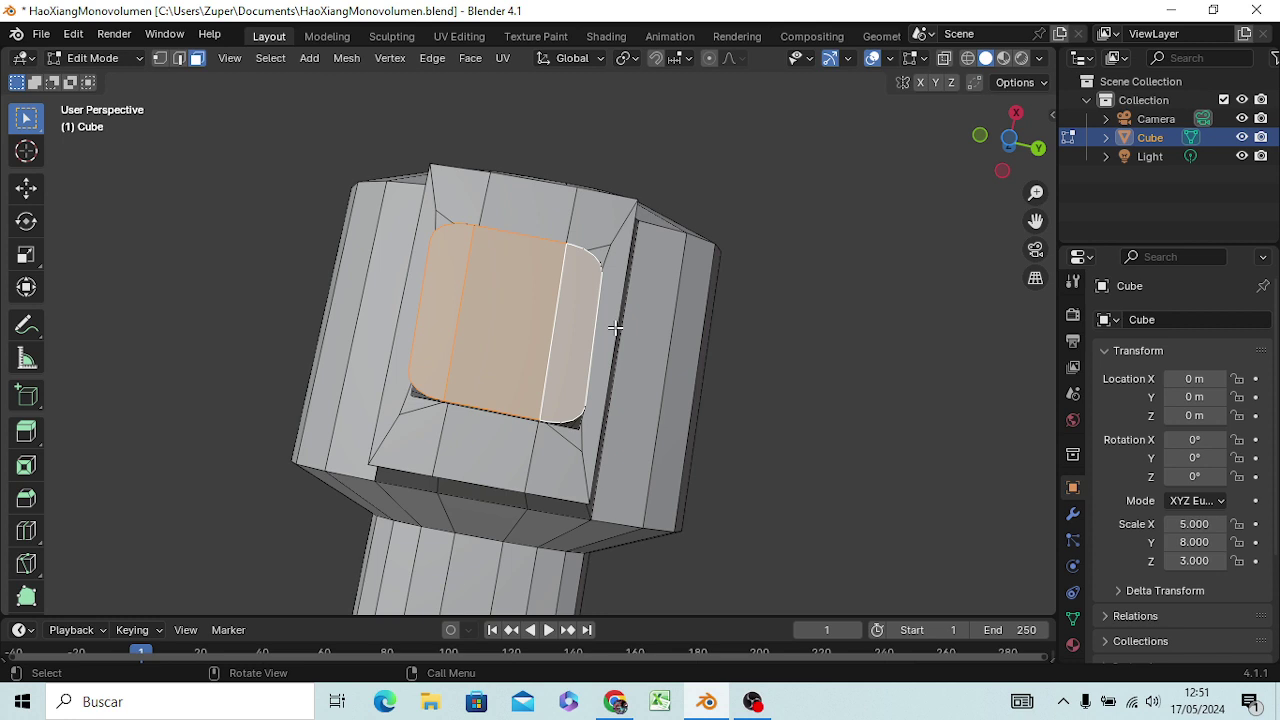
- Inset the selected panel faces with a thin rim and delete the inner faces to open a hole
key("i")
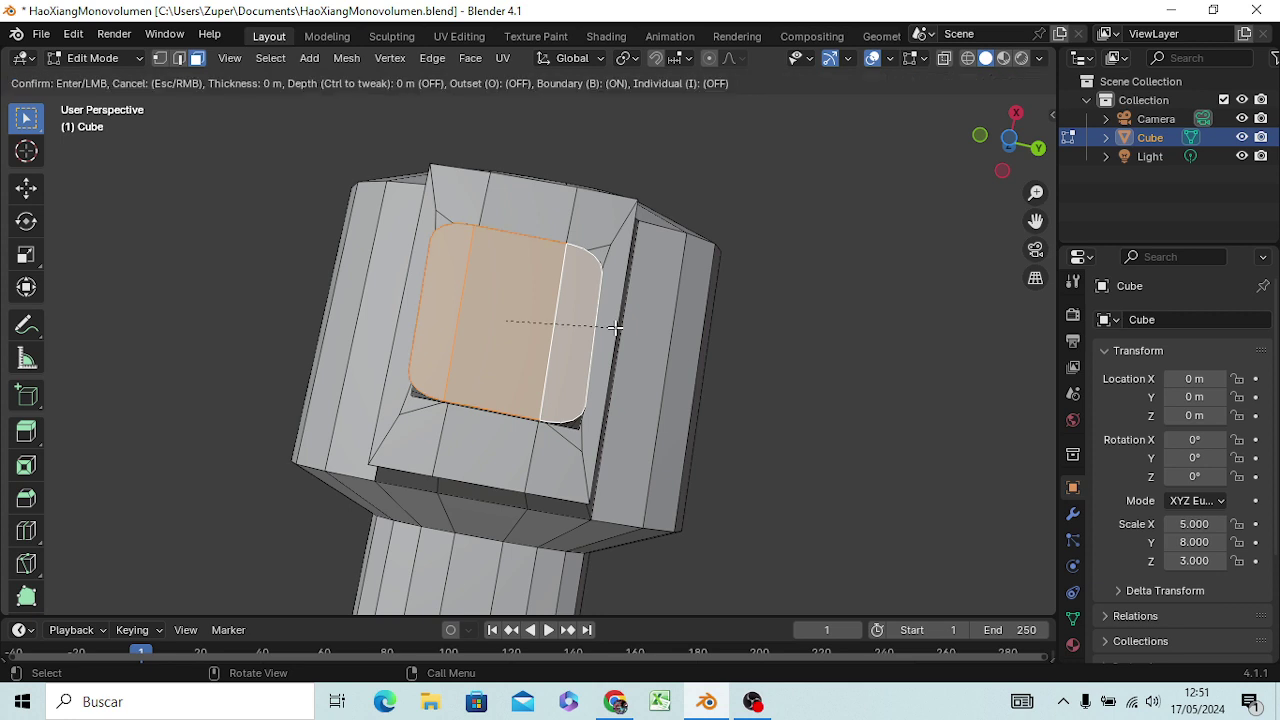
left_click(613, 331)
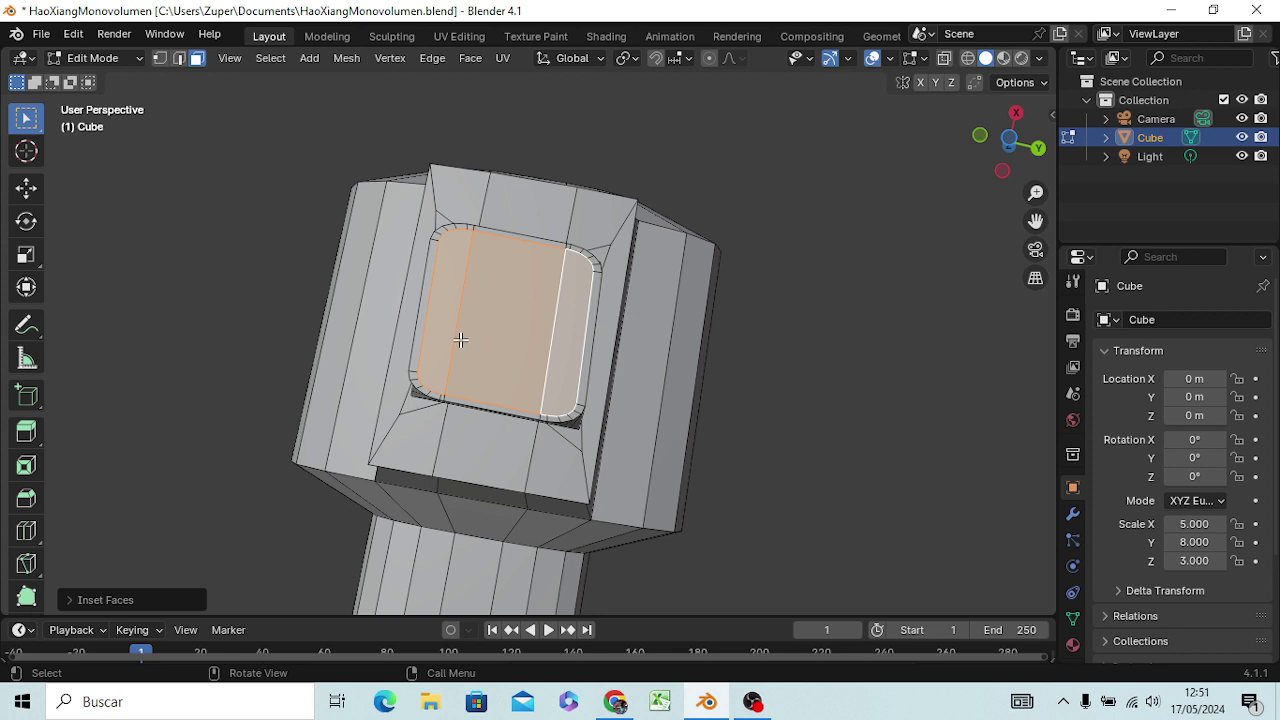
key("x")
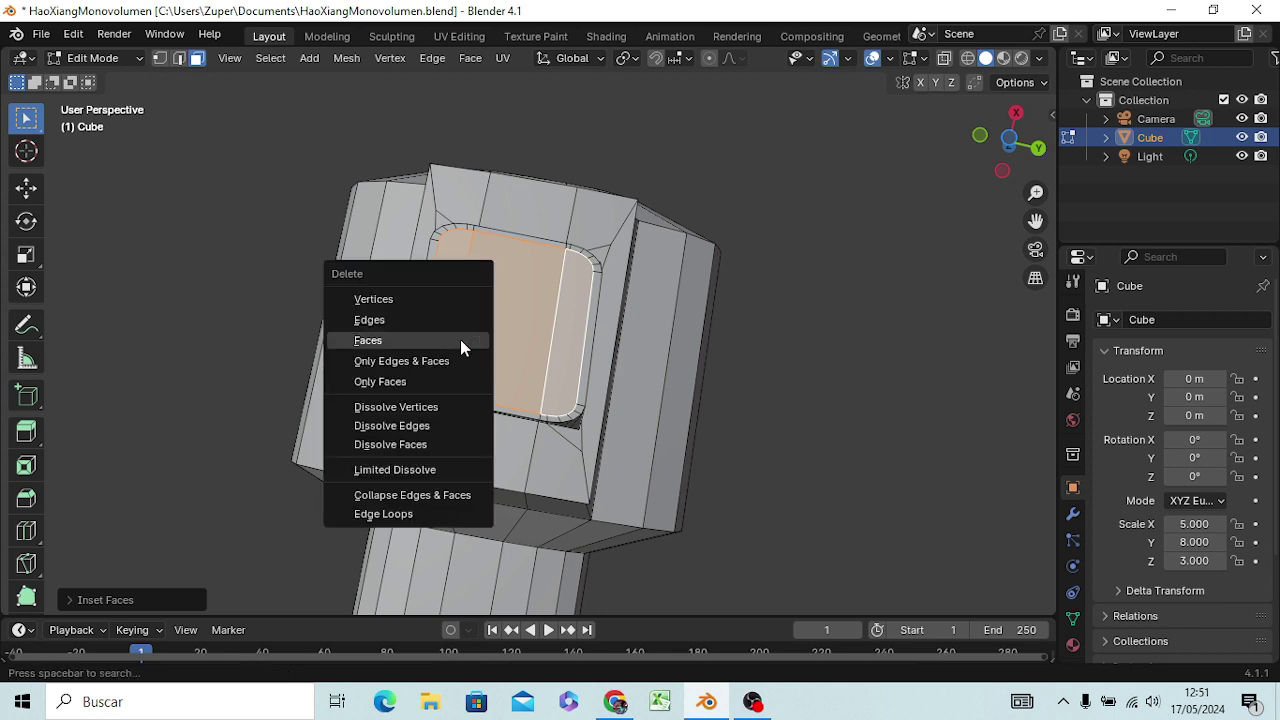
left_click(460, 341)
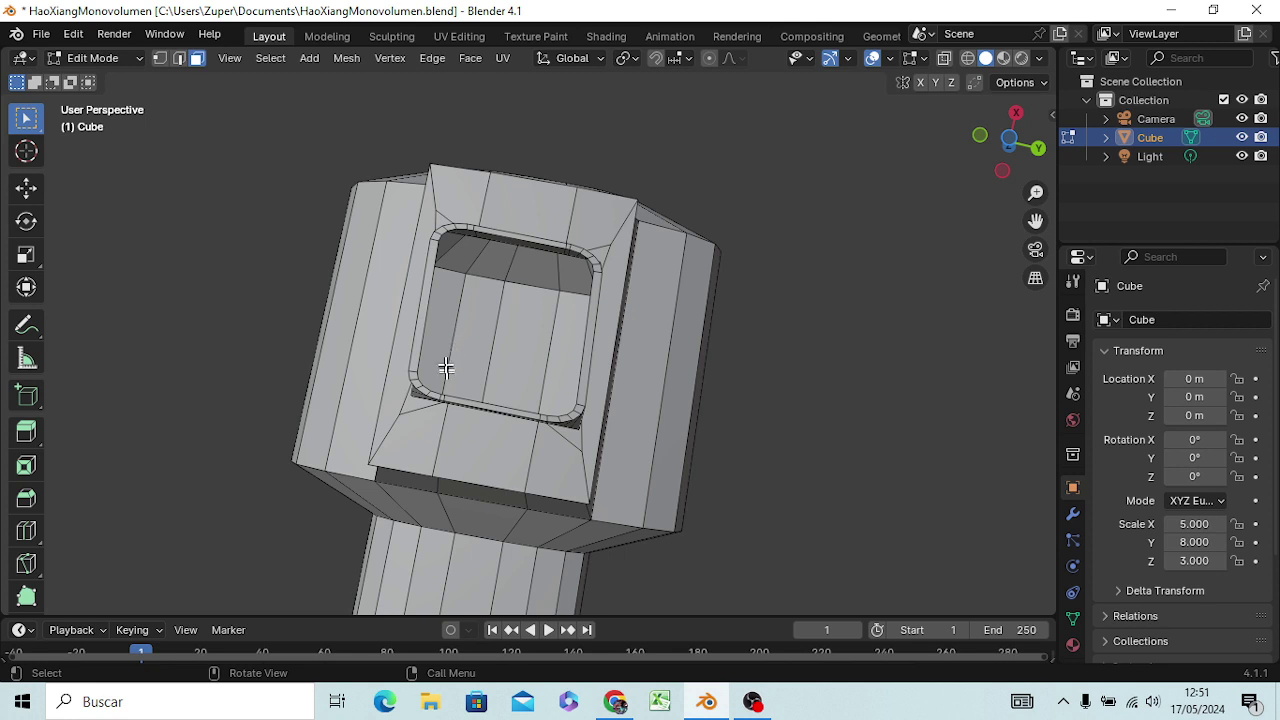
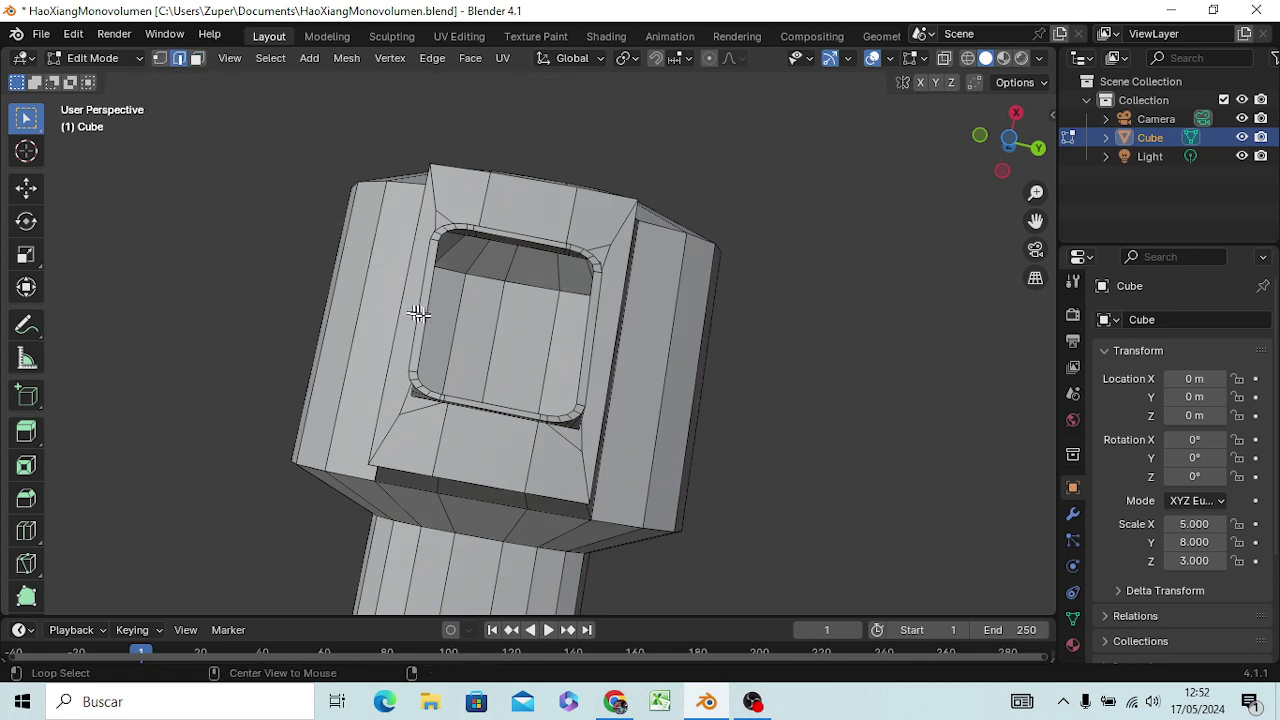
- Select the window's inner edge loop, then cancel an attempted move of it
left_click(437, 249, "alt")
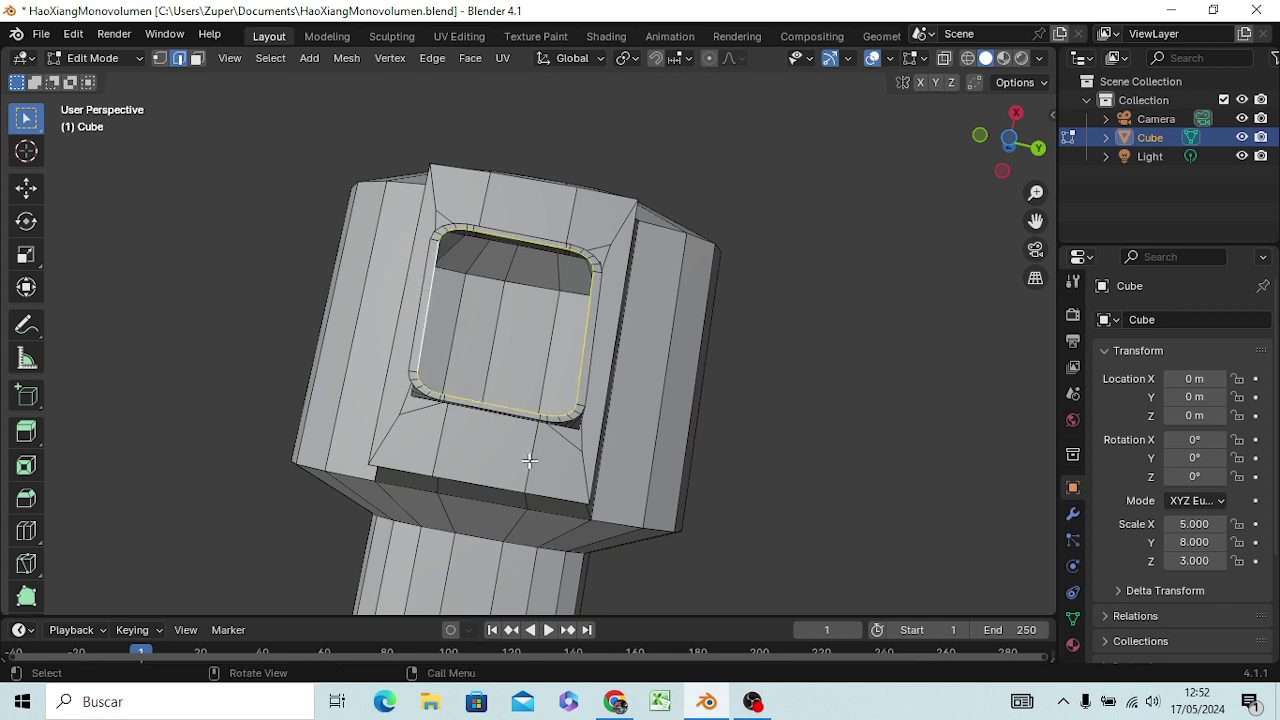
key("g")
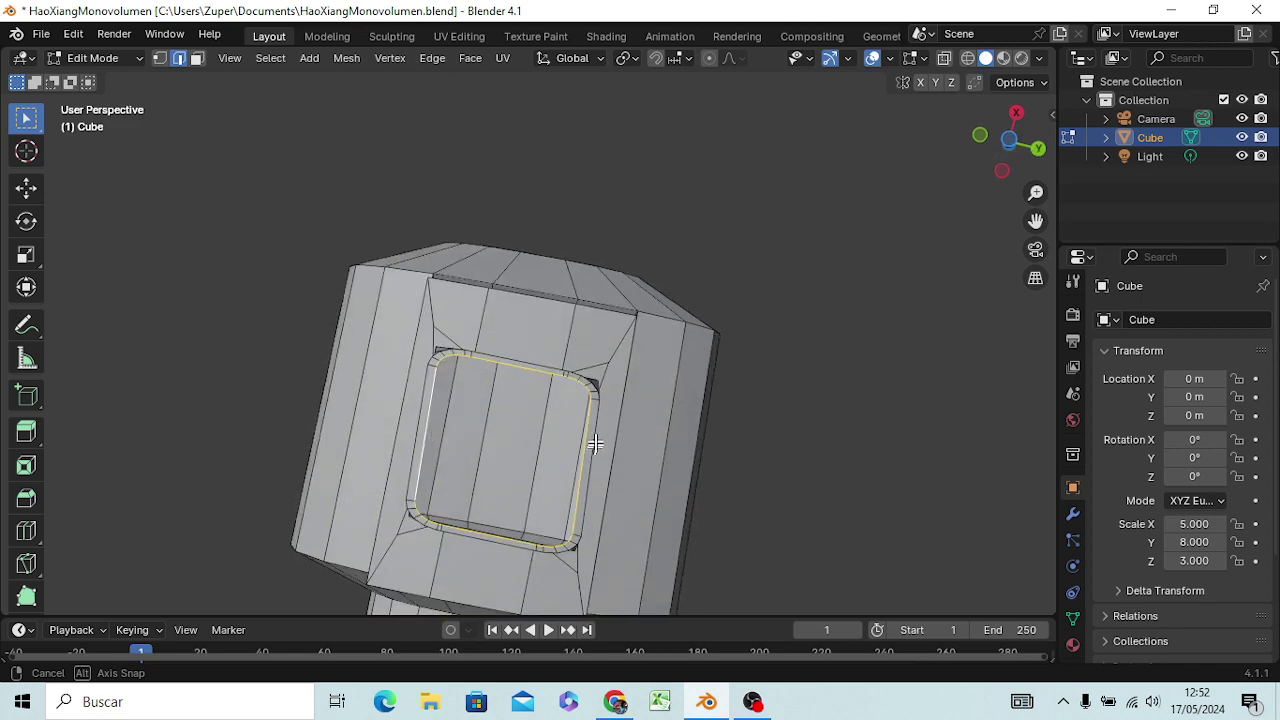
right_click(595, 441)
- From front view, extrude the mast arm's tip straight down along Z to hull level
key("KP_1")
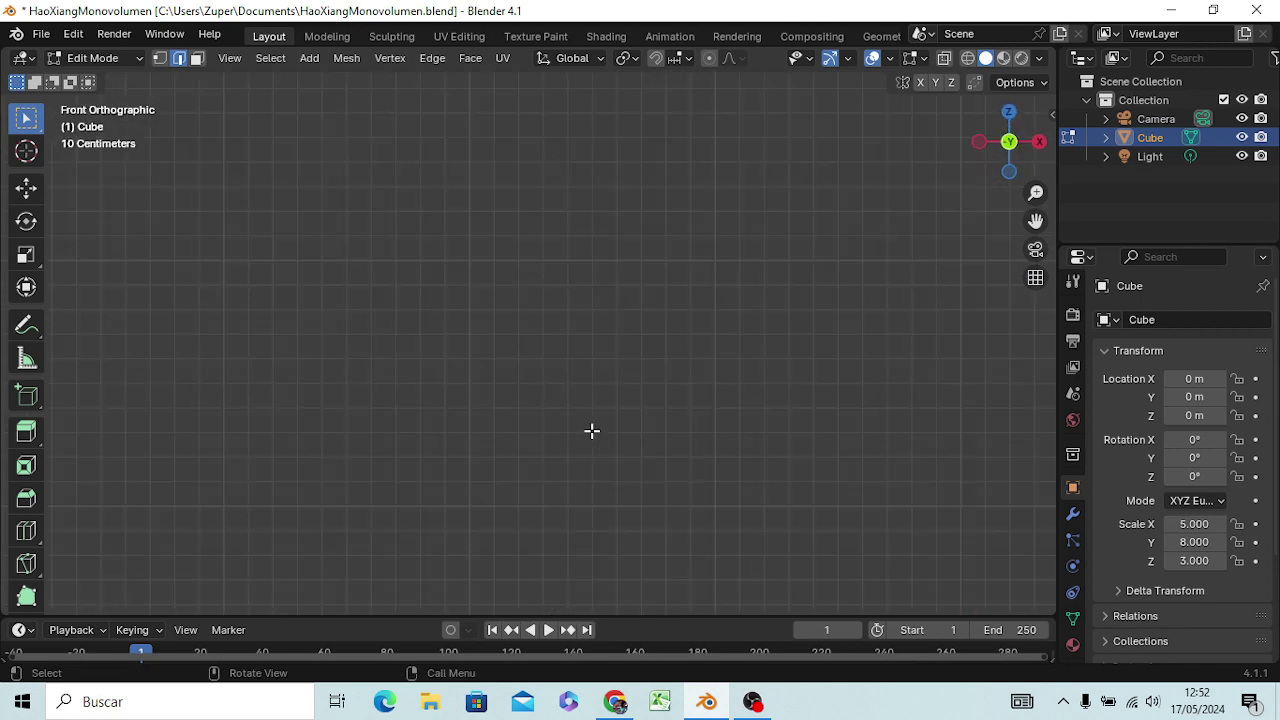
scroll(606, 433, "down", 3)
scroll(590, 440, "down", 3)
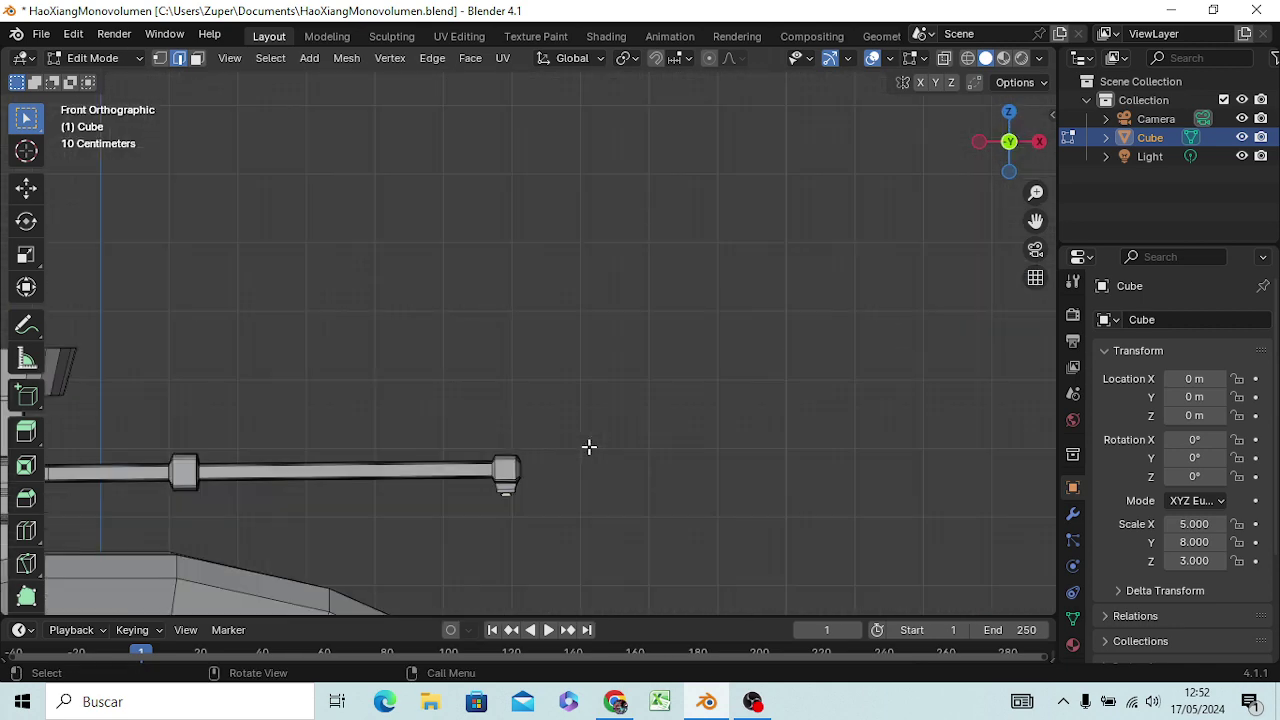
scroll(590, 440, "down", 3)
scroll(580, 434, "down", 2)
scroll(580, 434, "down", 1)
scroll(575, 430, "down", 1)
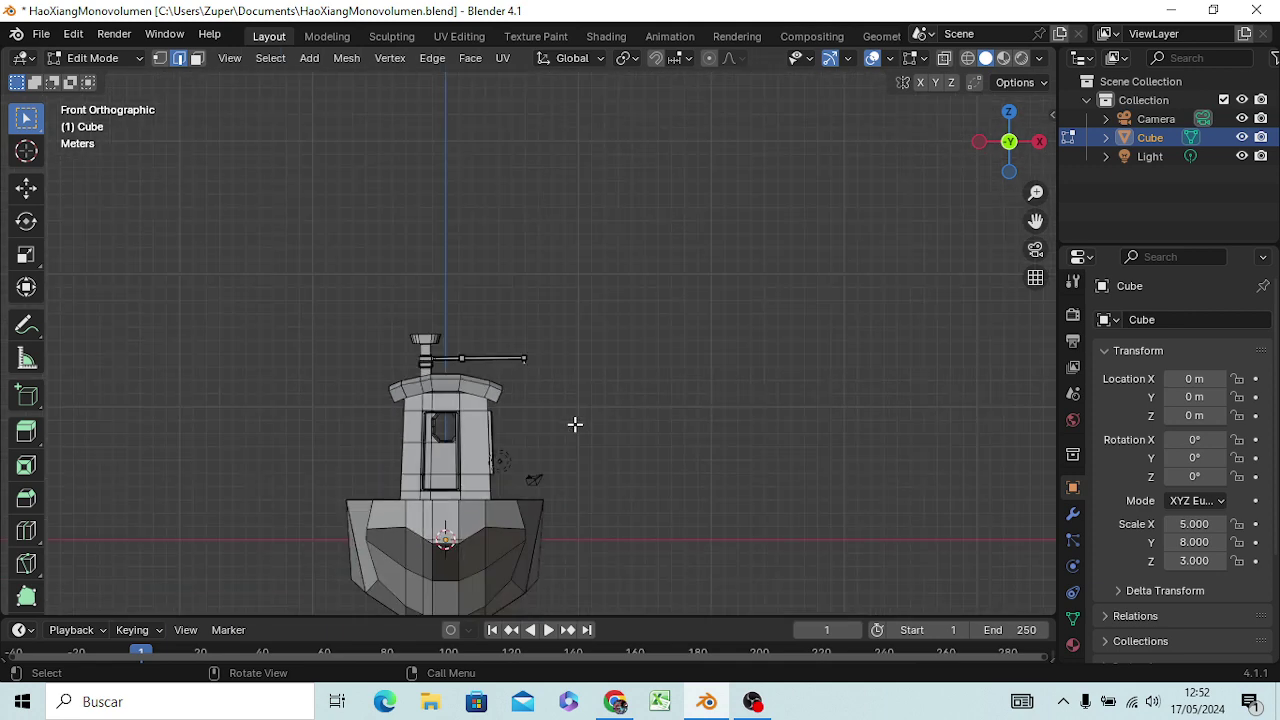
scroll(572, 428, "up", 1)
scroll(566, 423, "down", 1)
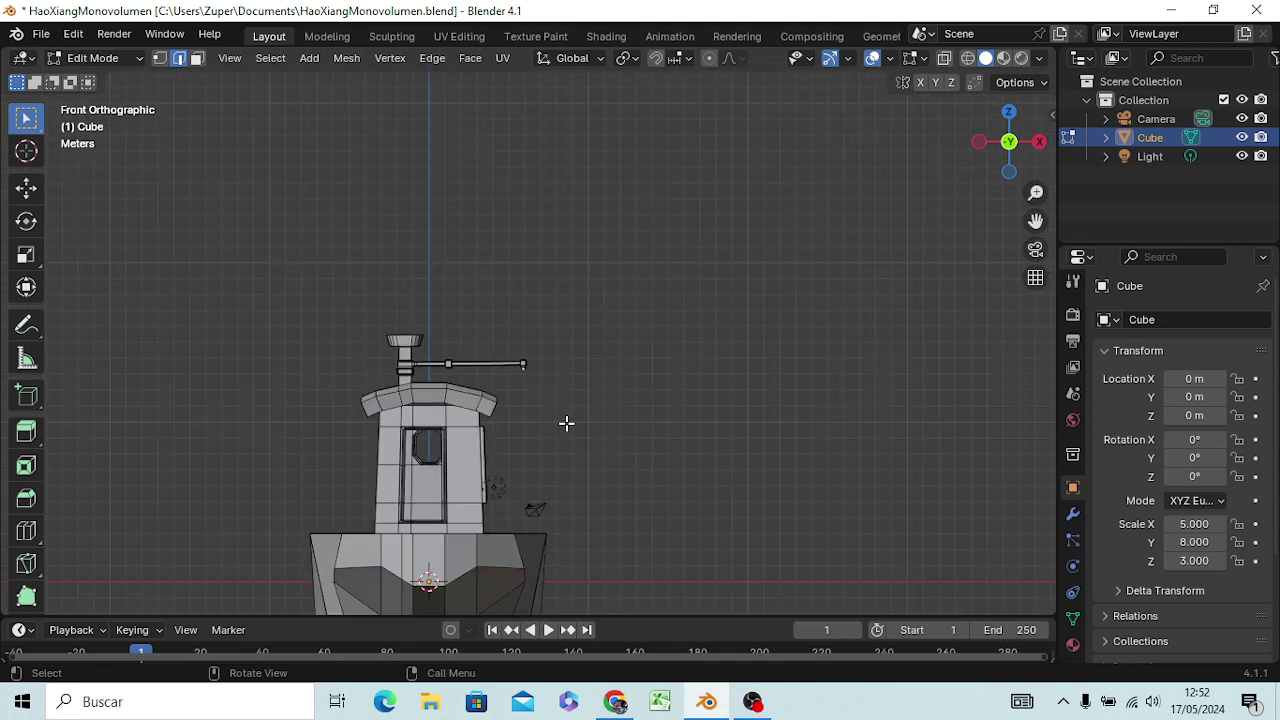
key("g")
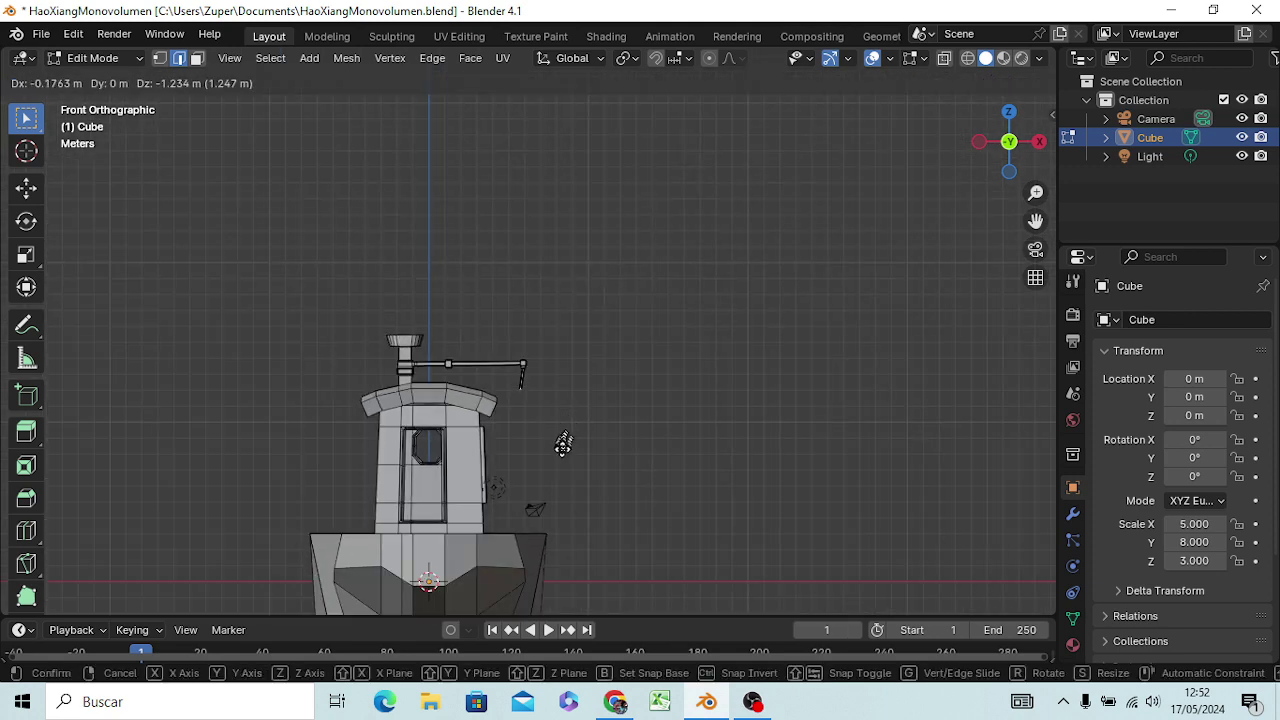
key("z")
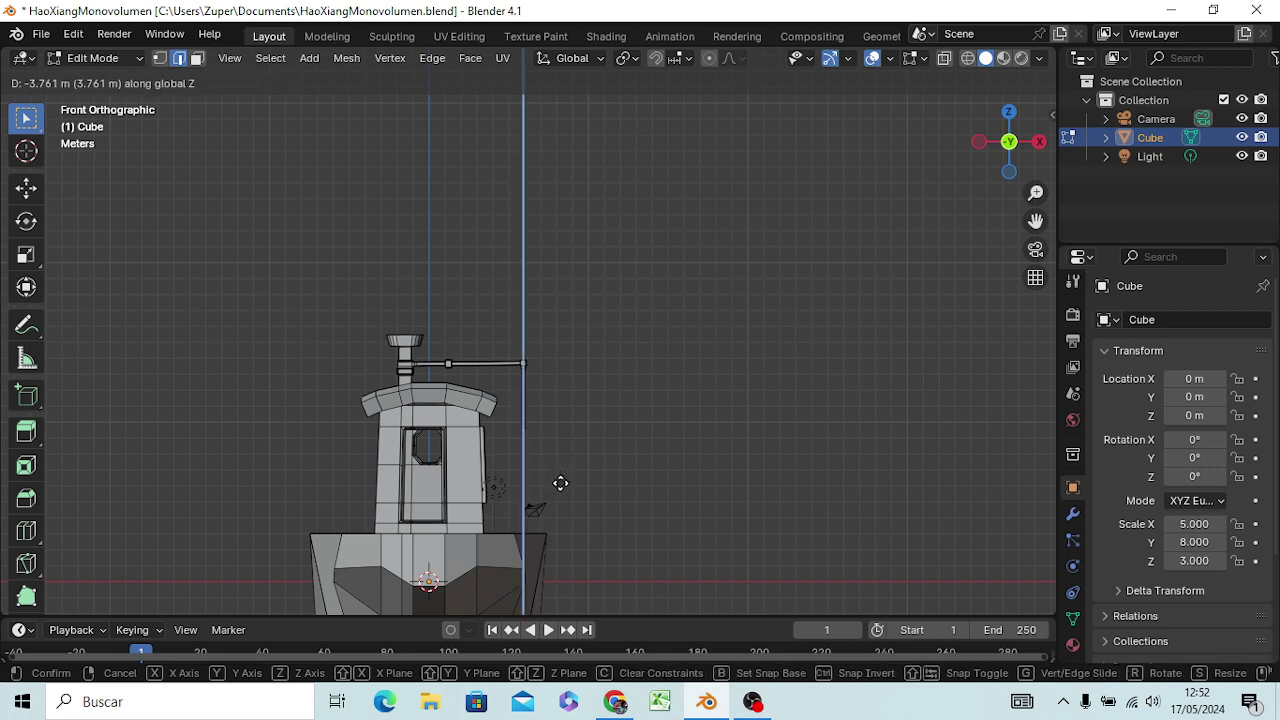
left_click(566, 597)
mouse_move(617, 506)
middle_mouse_down()
mouse_move(521, 517)
mouse_move(400, 486)
mouse_move(120, 483)
mouse_move(240, 499)
middle_mouse_up()
mouse_move(161, 494)
middle_mouse_down()
mouse_move(450, 528)
mouse_move(543, 414)
mouse_move(557, 506)
mouse_move(580, 491)
mouse_move(706, 500)
mouse_move(451, 503)
mouse_move(549, 449)
mouse_move(485, 487)
mouse_move(443, 543)
middle_mouse_up()
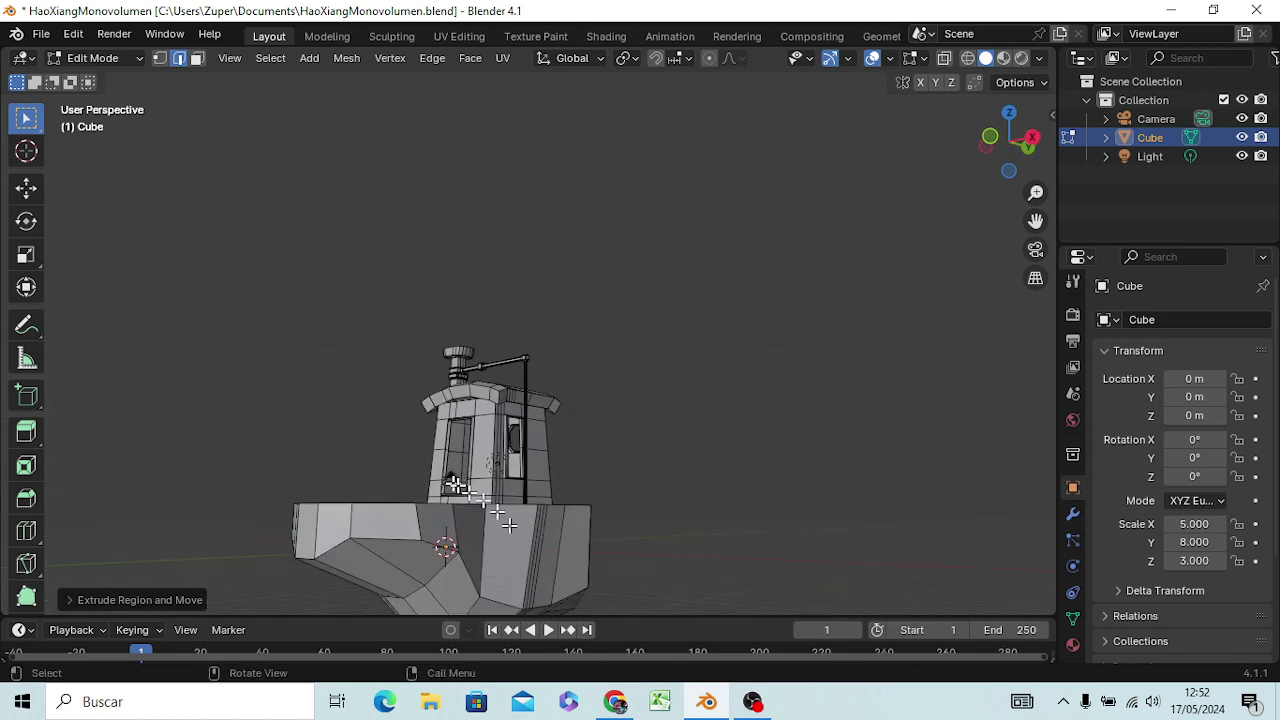
- Zoom in on the bow from below, then select and clear a front hull edge
mouse_move(451, 486)
middle_mouse_down()
mouse_move(551, 545)
mouse_move(563, 497)
mouse_move(445, 535)
mouse_move(517, 560)
mouse_move(603, 343)
mouse_move(571, 434)
mouse_move(391, 457)
mouse_move(571, 500)
mouse_move(669, 416)
mouse_move(591, 397)
mouse_move(481, 399)
mouse_move(563, 409)
mouse_move(680, 386)
middle_mouse_up()
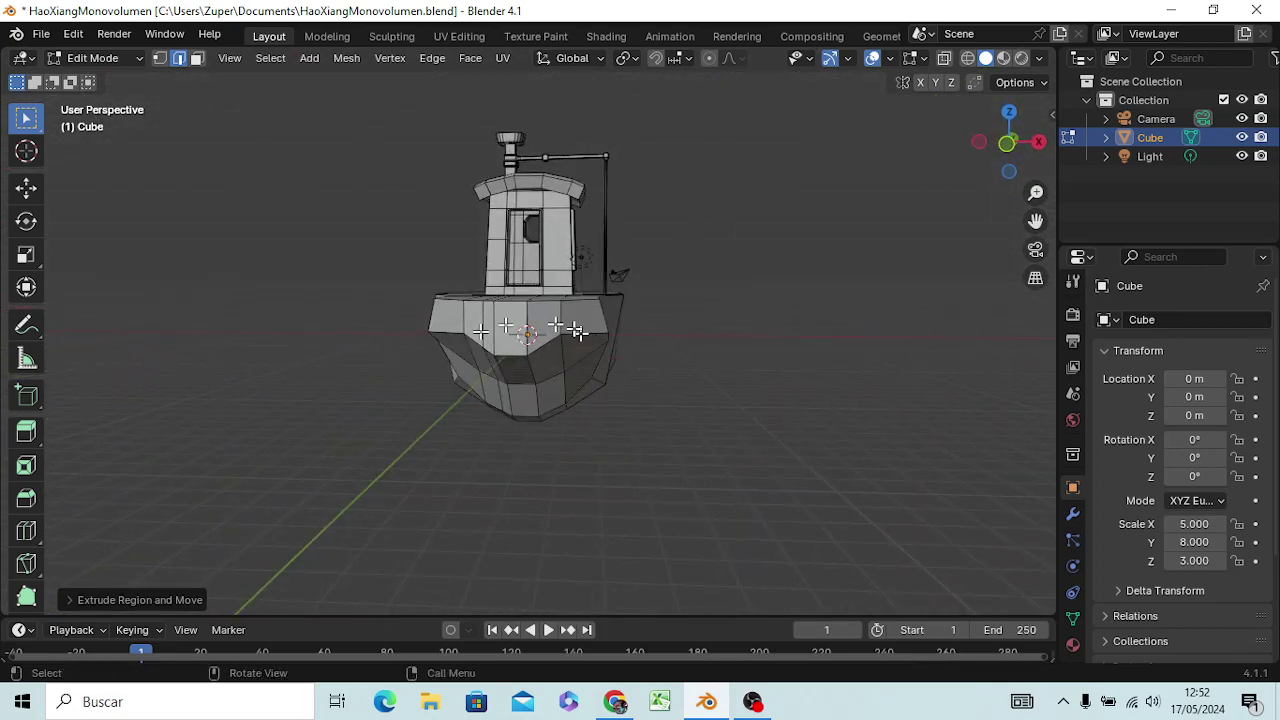
mouse_move(525, 338)
middle_mouse_down()
mouse_move(575, 340)
mouse_move(537, 337)
mouse_move(552, 335)
middle_mouse_up()
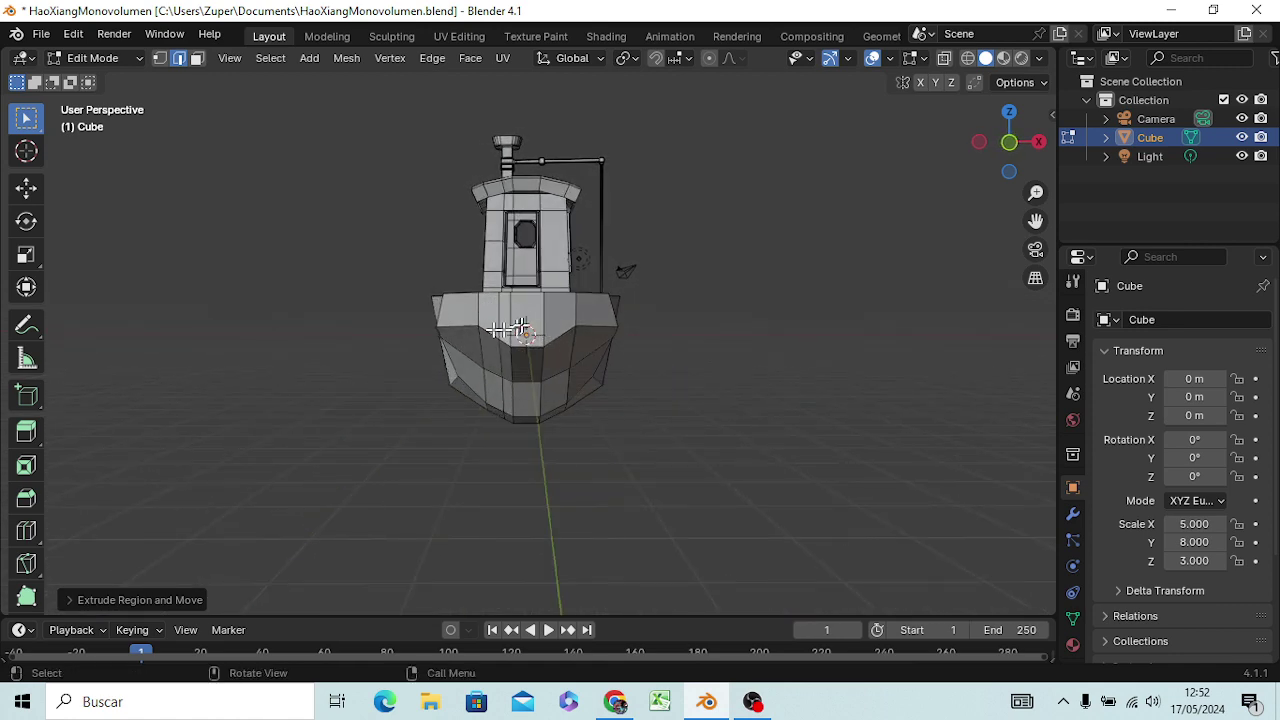
scroll(508, 316, "up", 2)
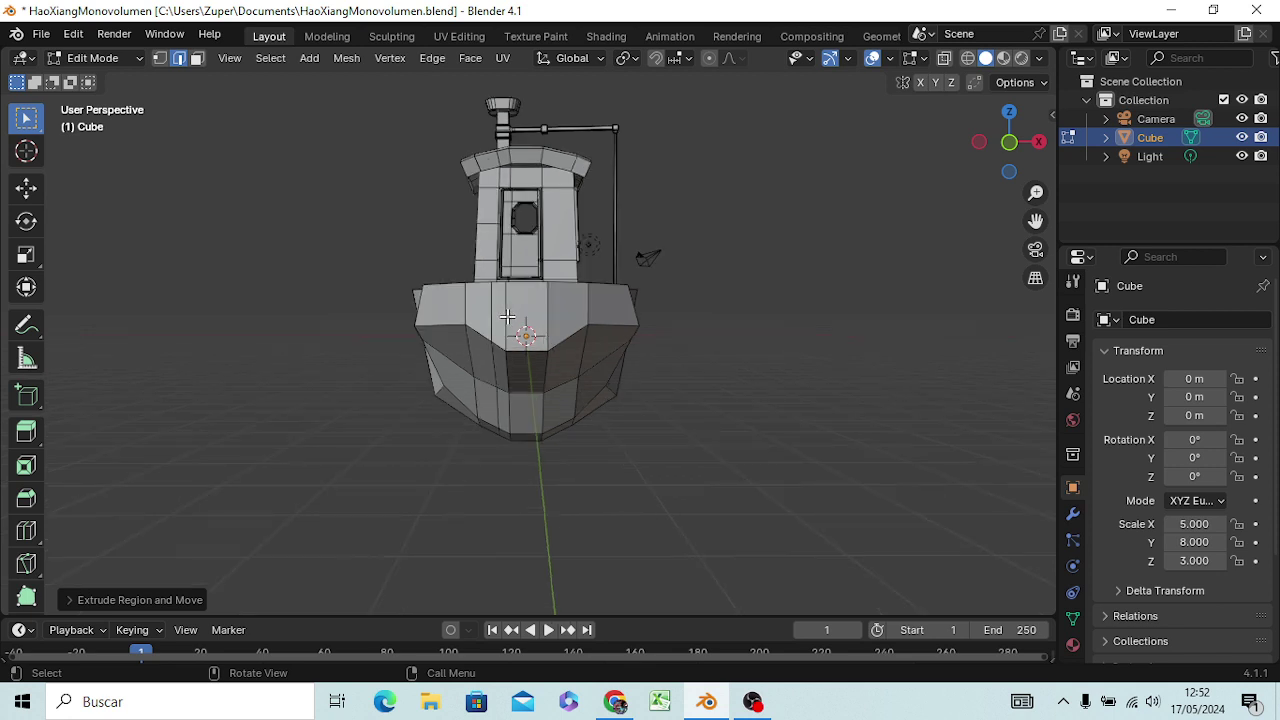
scroll(508, 310, "up", 1)
scroll(509, 305, "up", 1)
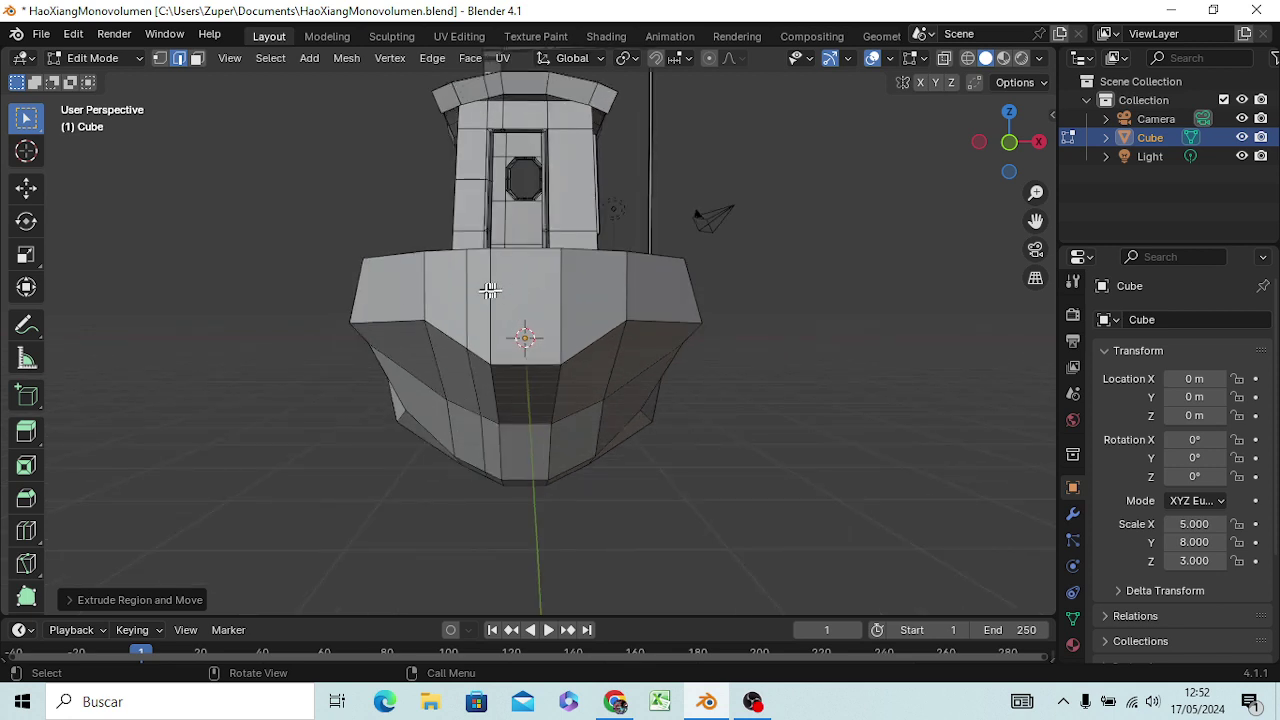
left_click(450, 285)
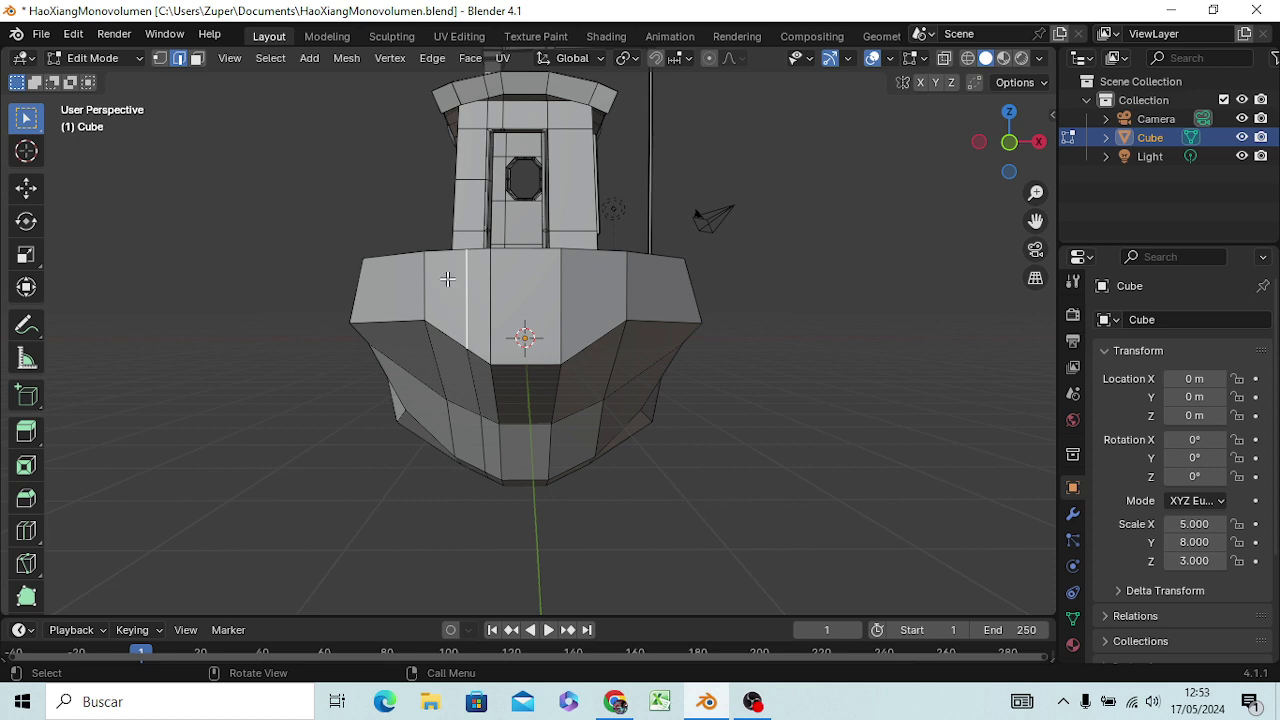
key("ctrl")
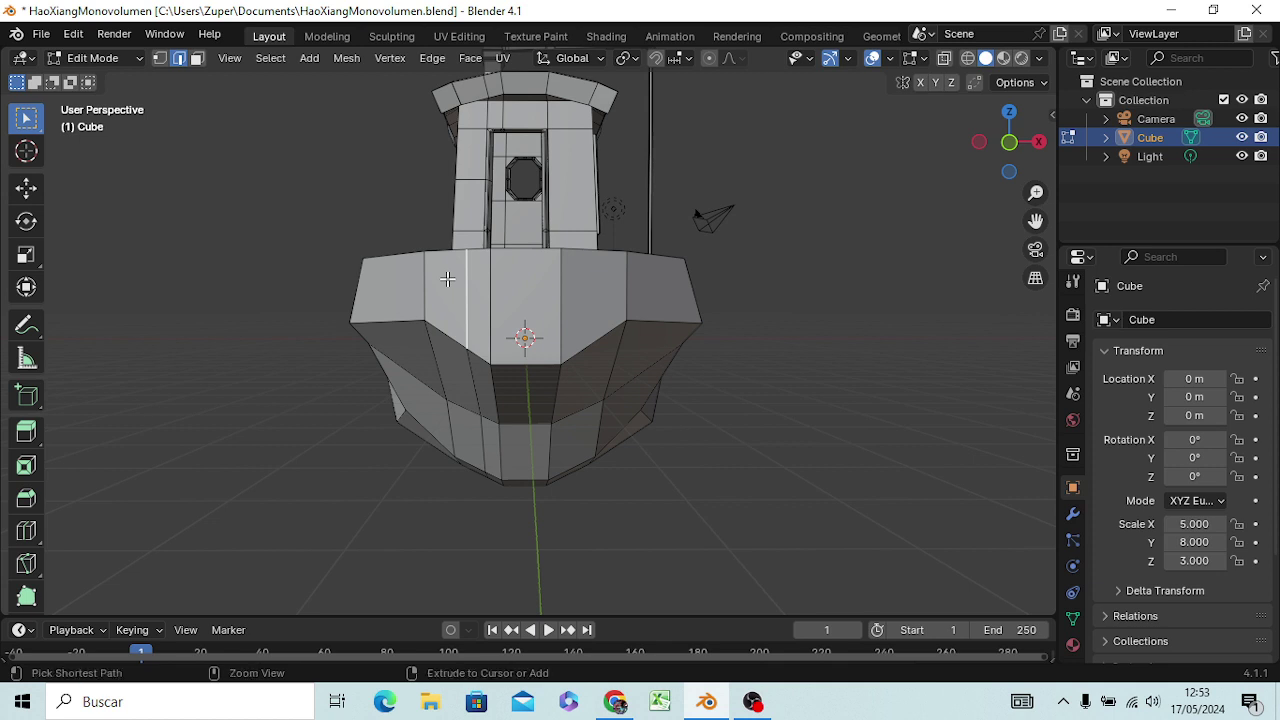
left_click(447, 279)
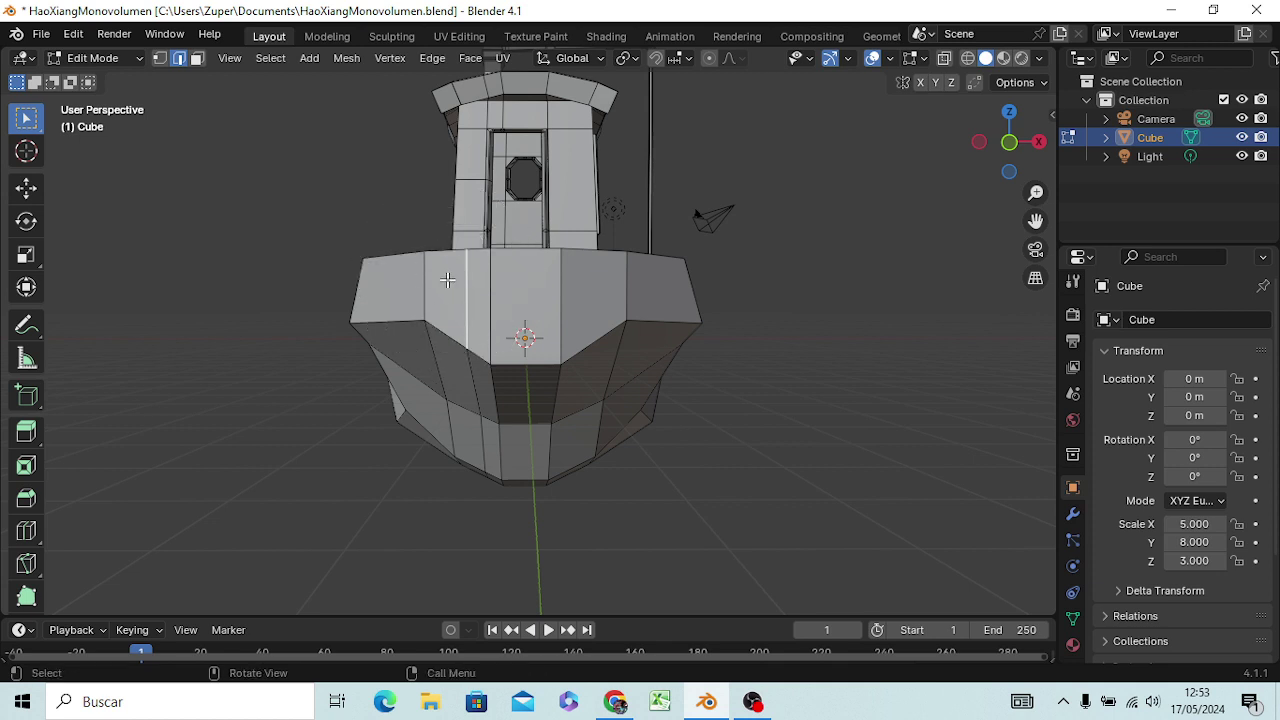
left_click(433, 222)
- In face select mode, pick the four upper bow-front faces from left to right
key("3")
left_click(452, 290)
left_click(478, 292, "shift")
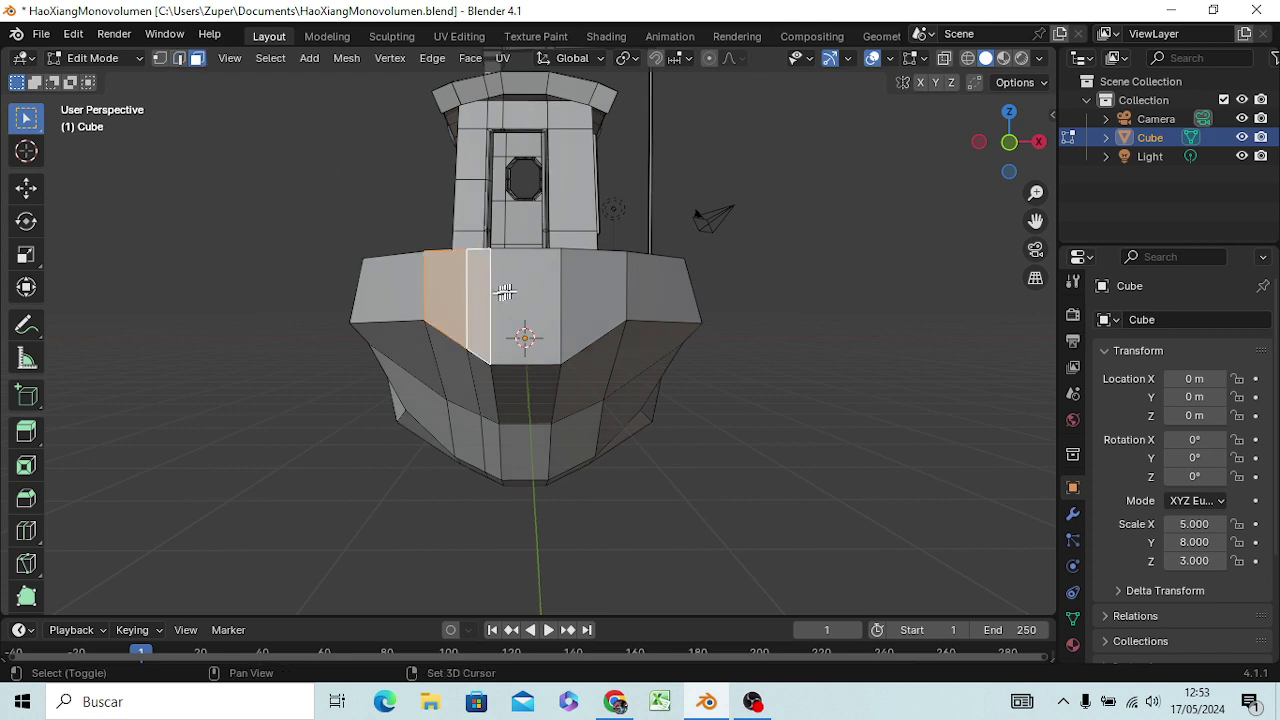
left_click(505, 291, "shift")
left_click(586, 283, "shift")
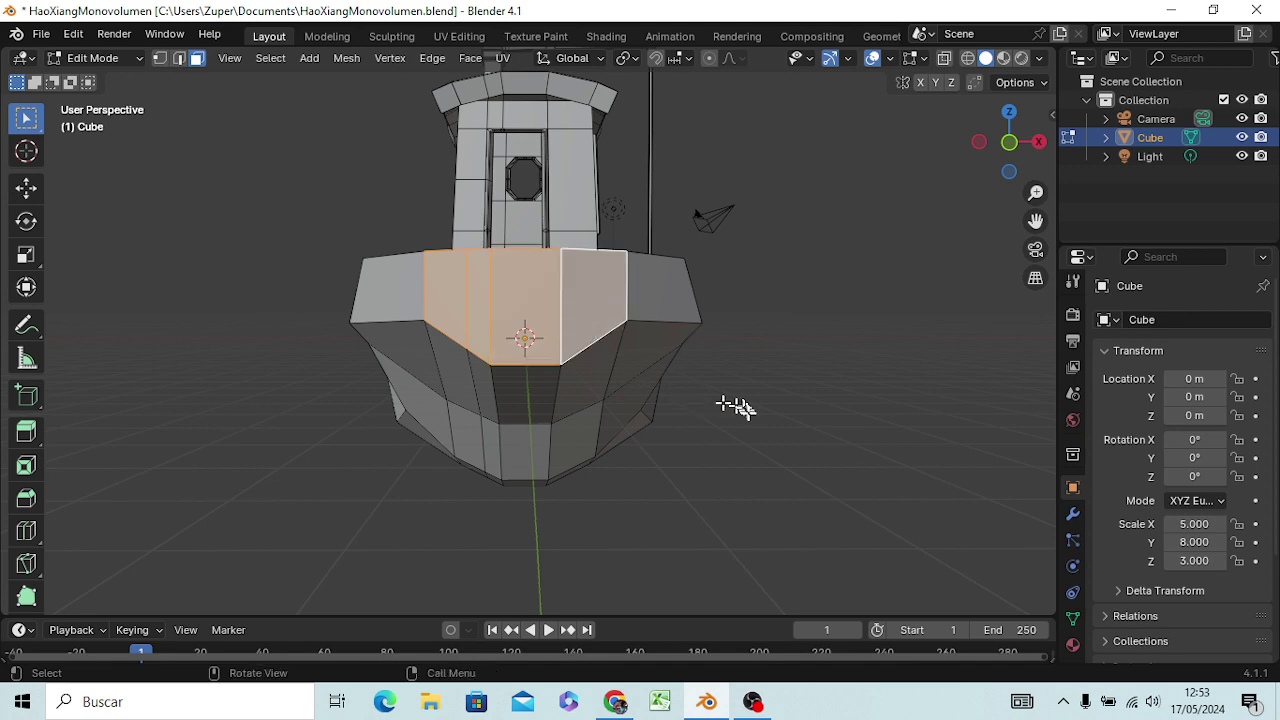
mouse_move(728, 404)
middle_mouse_down()
mouse_move(552, 427)
mouse_move(586, 406)
middle_mouse_up()
key("KP_3")
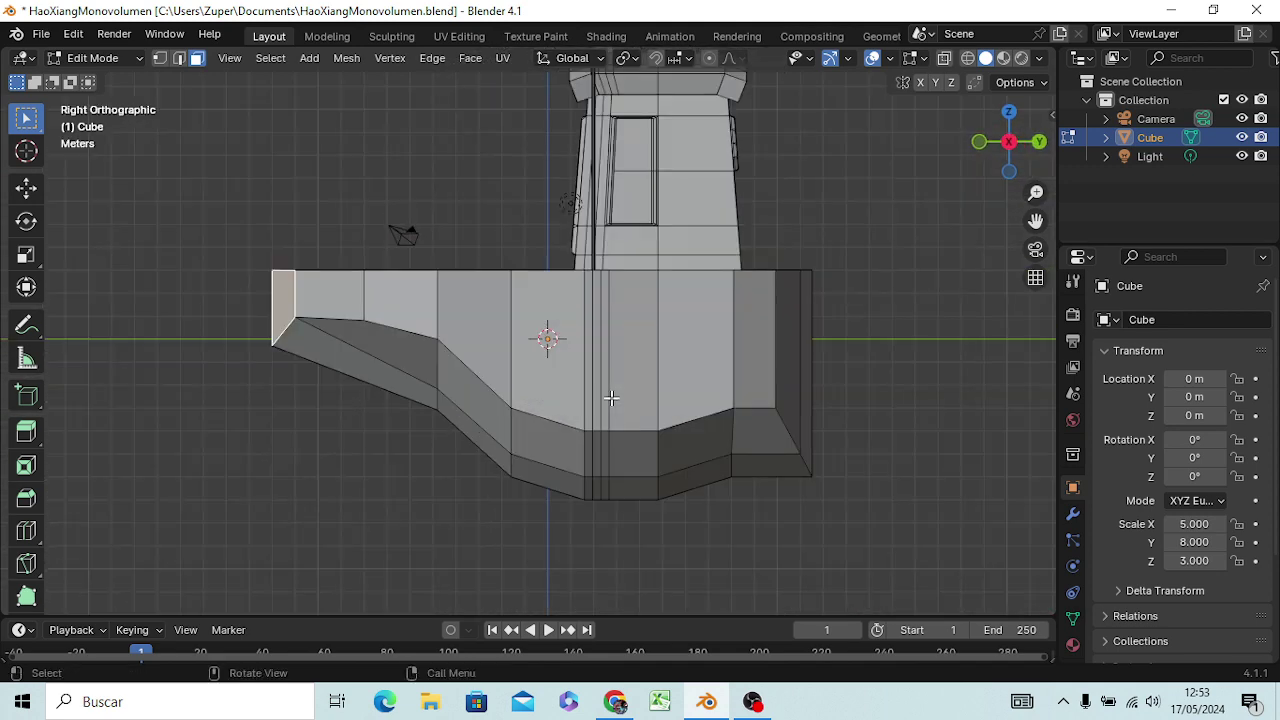
key("e")
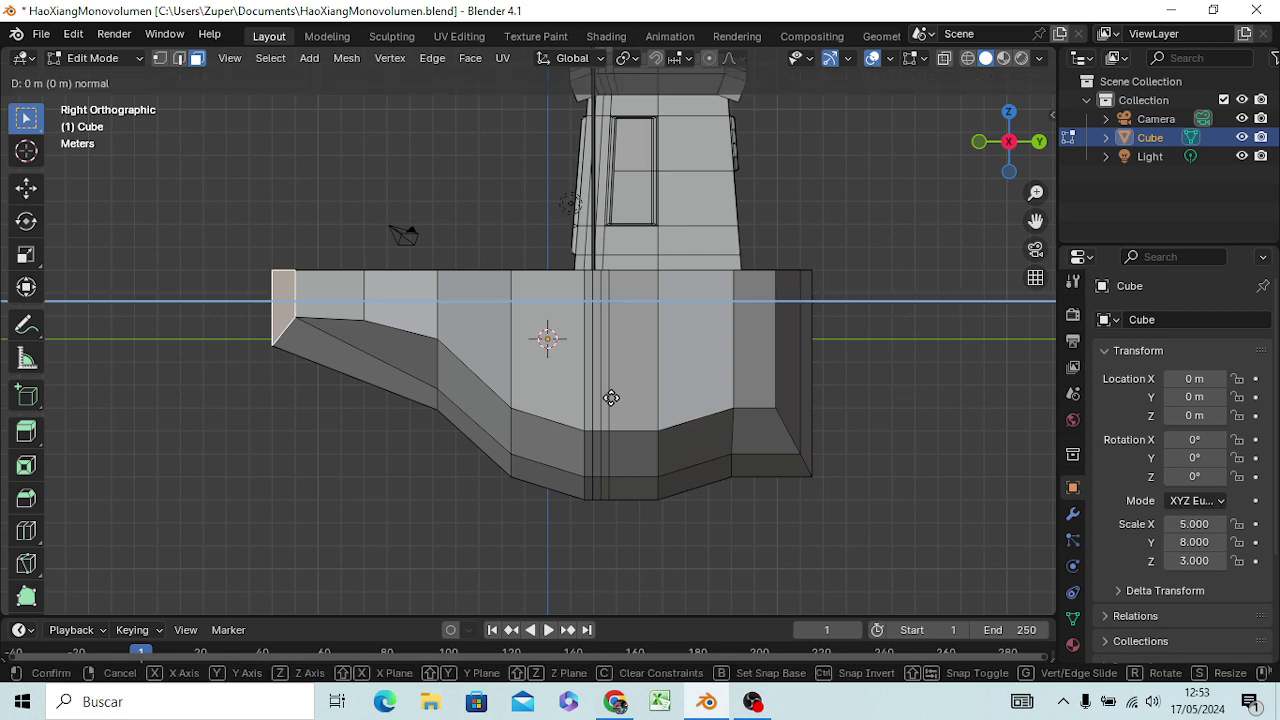
key("y")
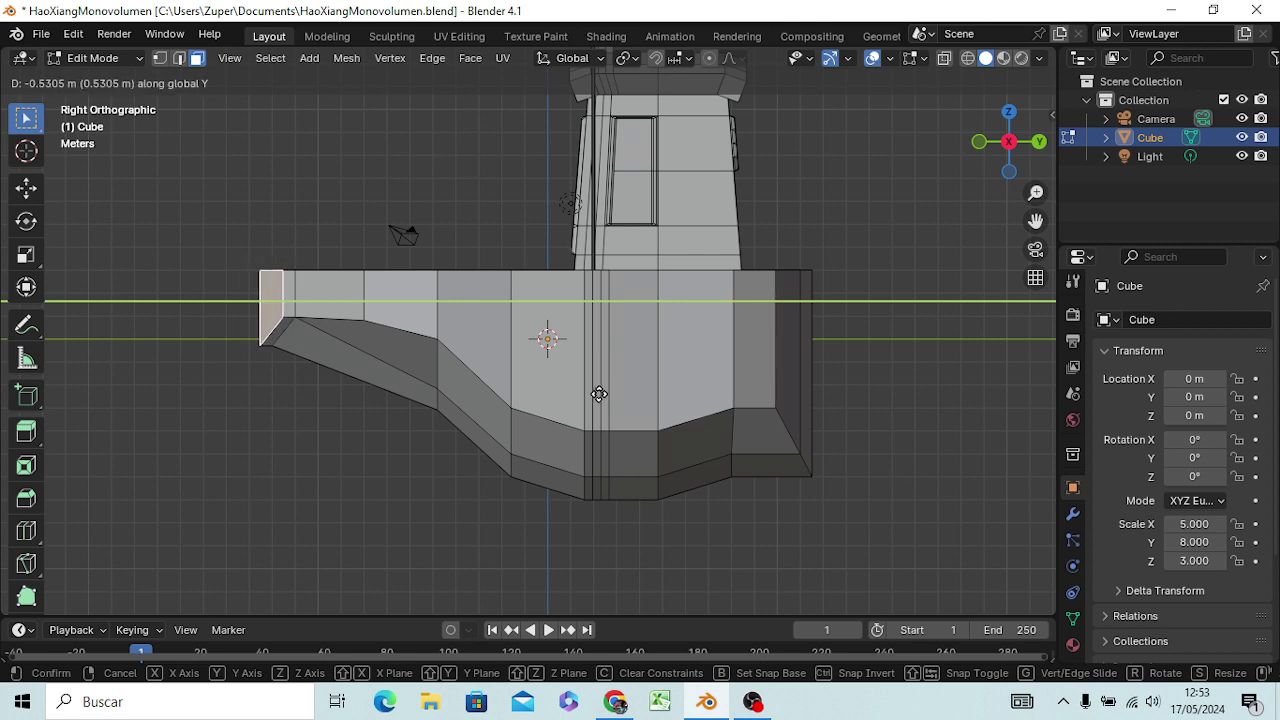
left_click(605, 393)
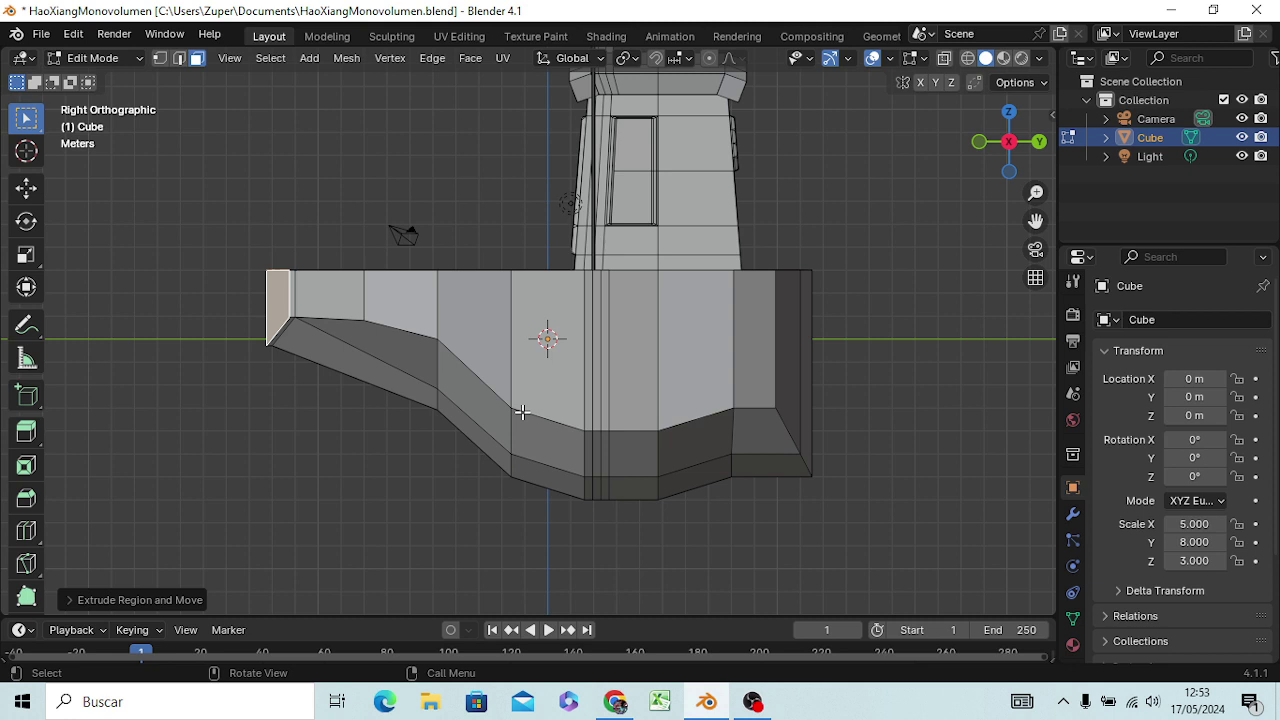
key("s")
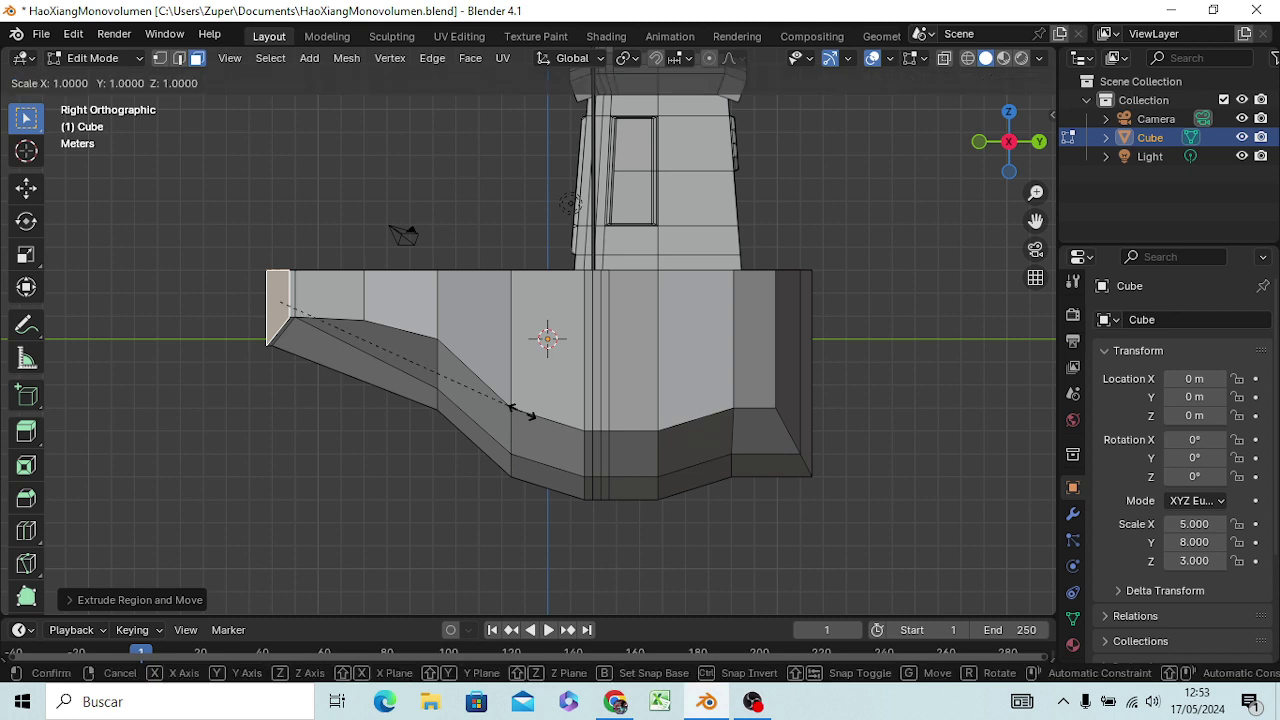
left_click(437, 340)
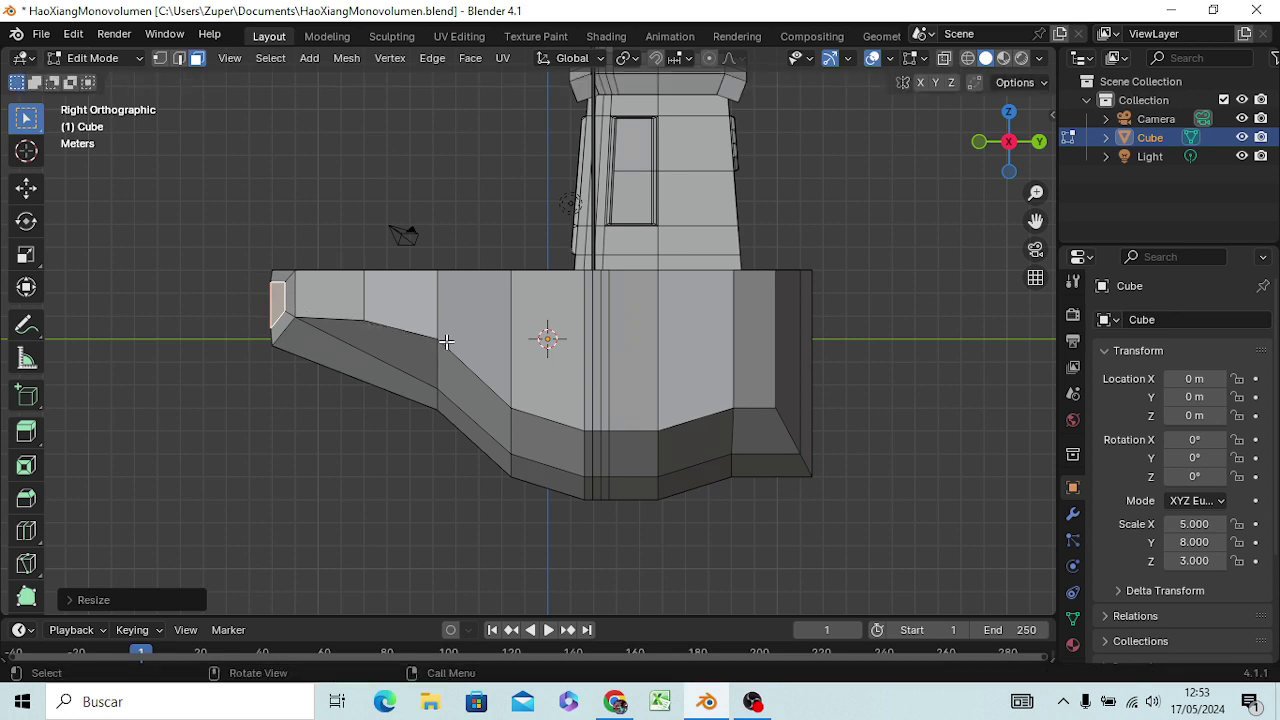
key("e")
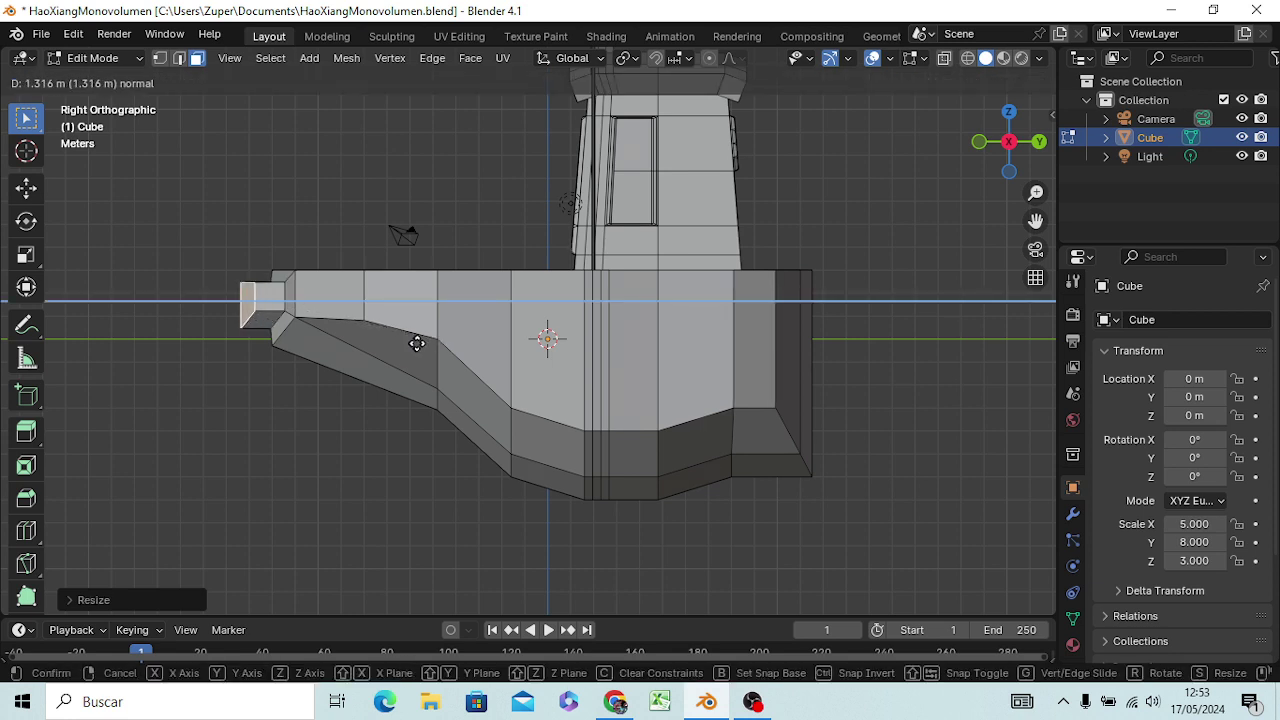
left_click(422, 342)
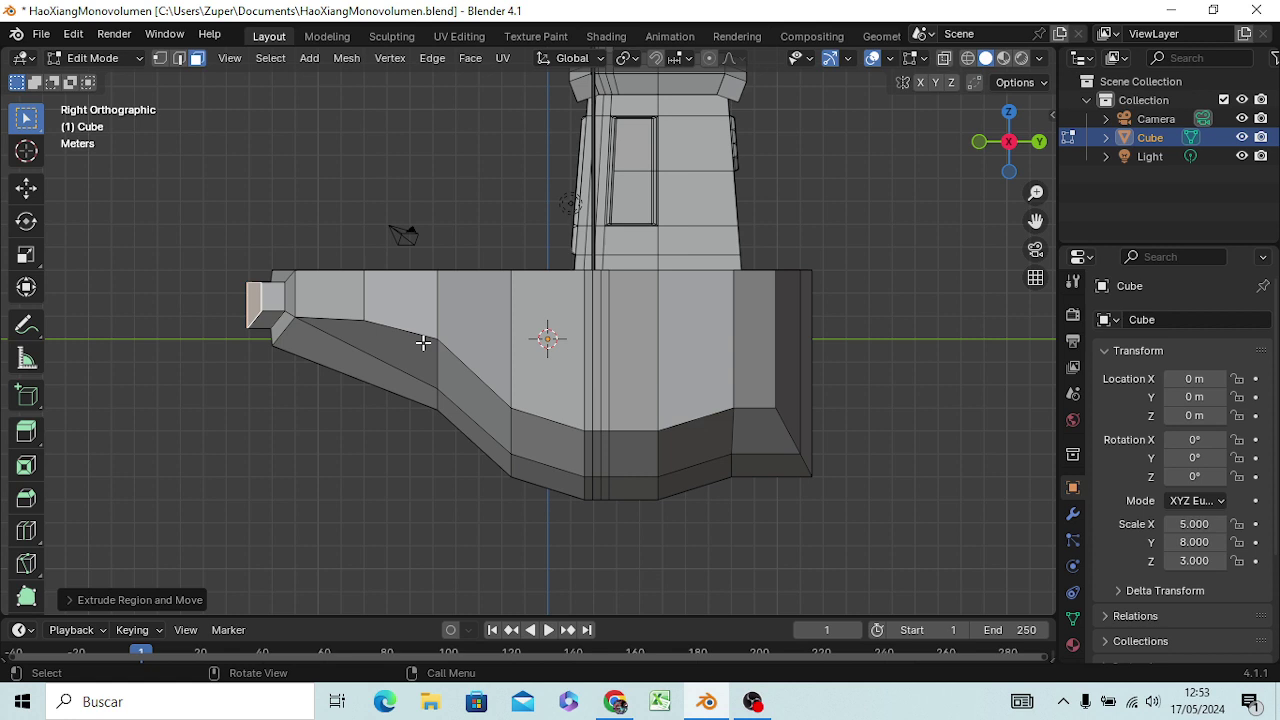
key("e")
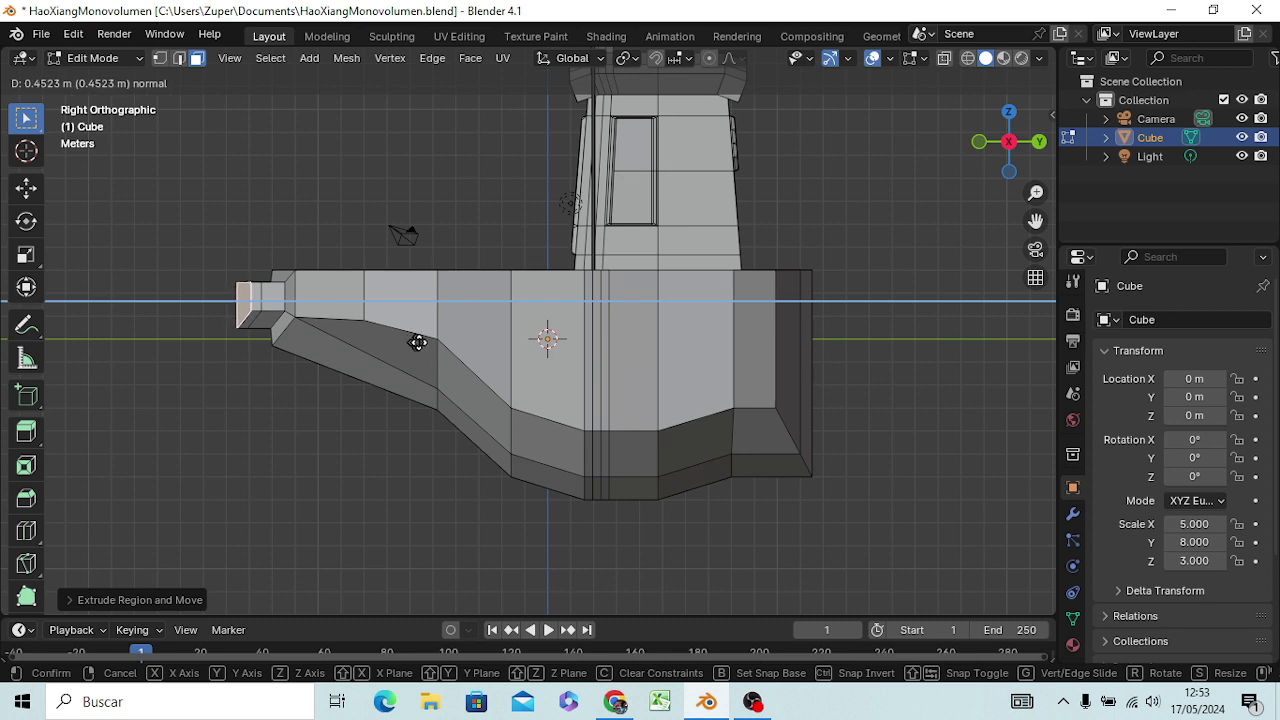
left_click(418, 342)
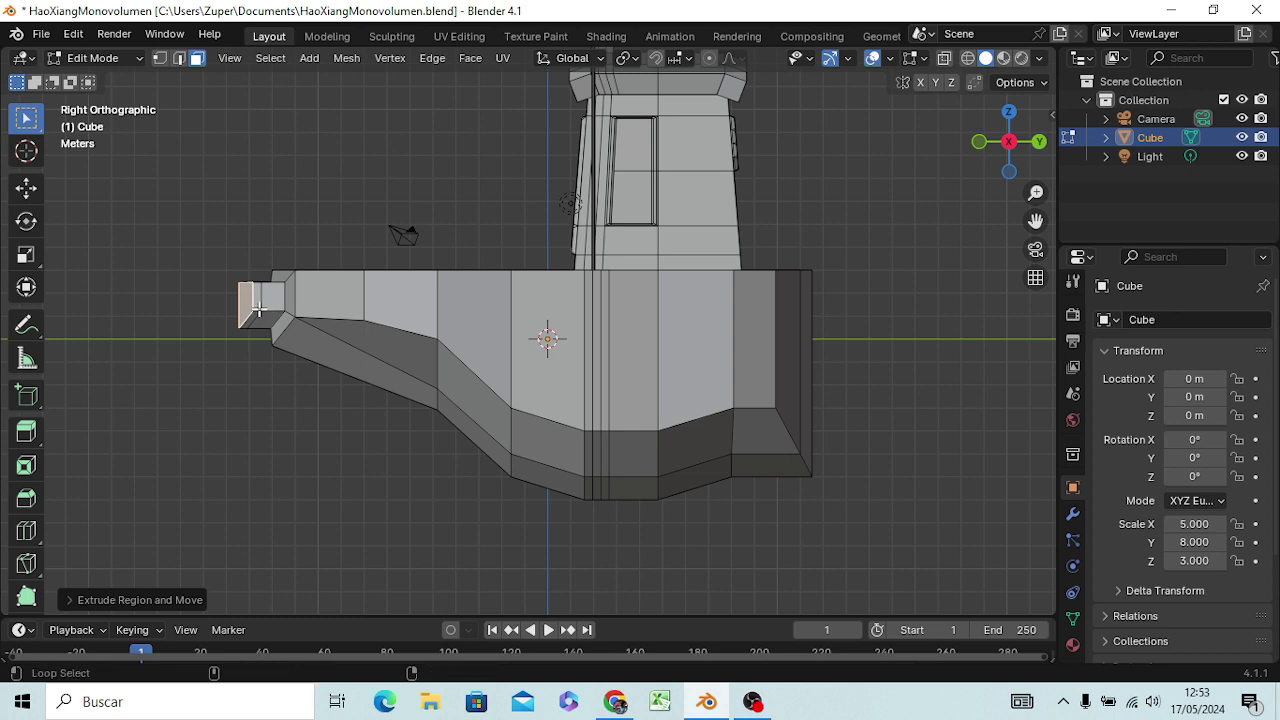
left_click(258, 306, "alt")
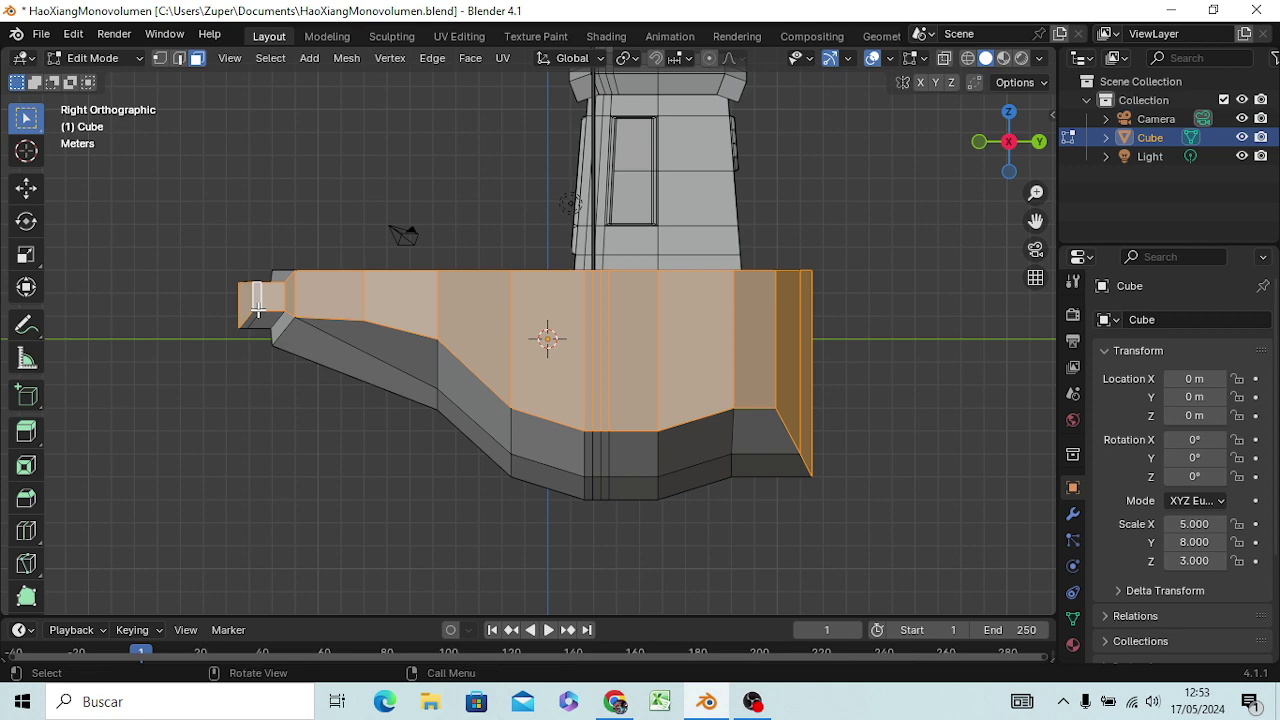
key("alt+a")
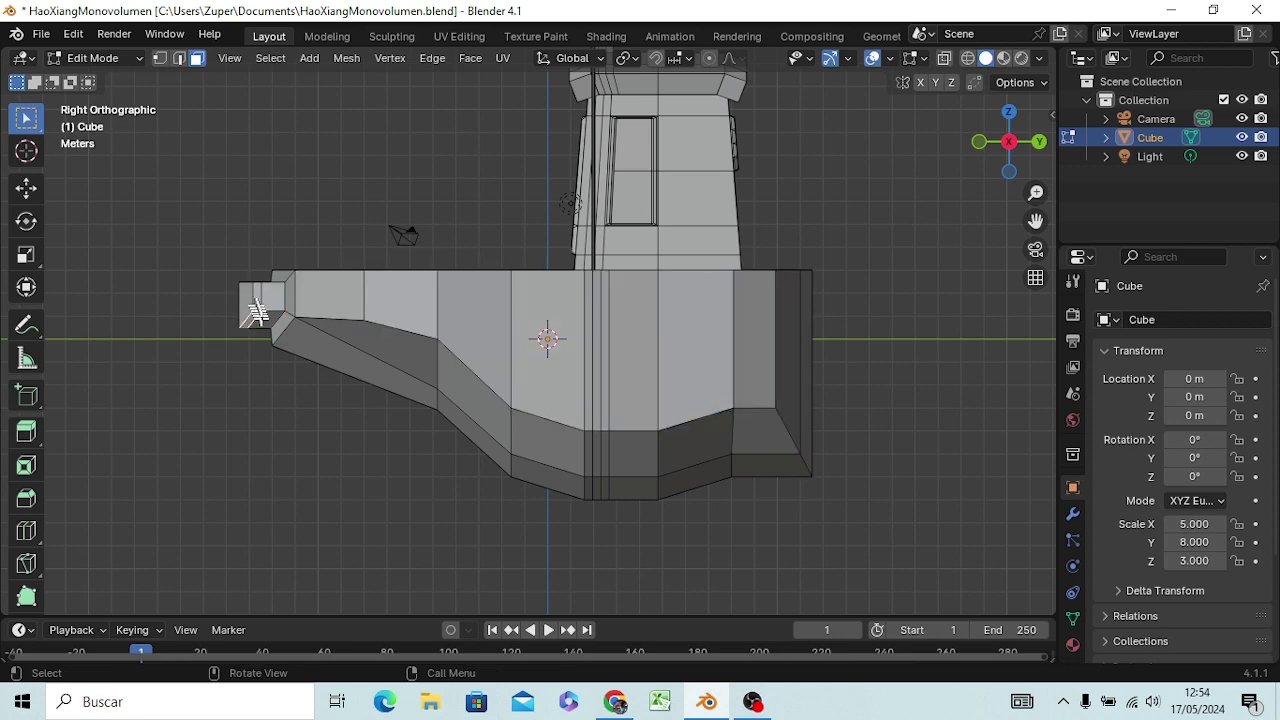
- Select the bow tip's edges plus the upper and thin adjacent bow faces
middle_click_drag(258, 310, 434, 437)
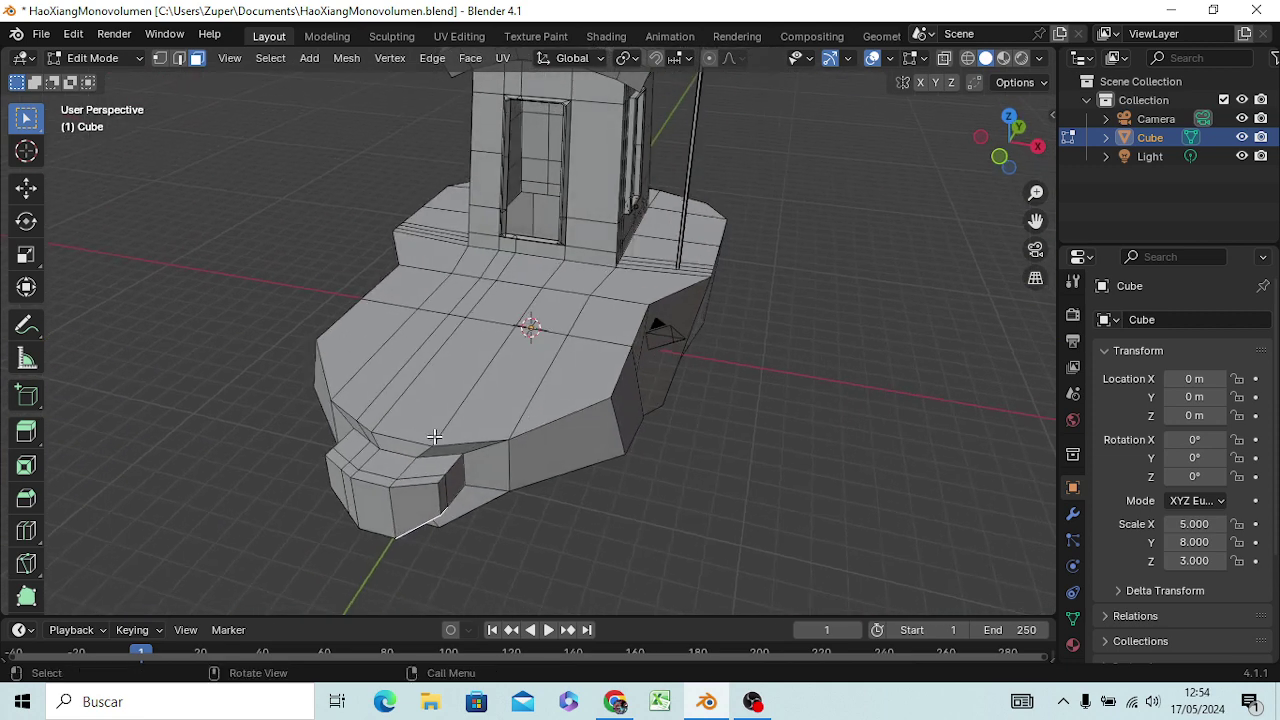
left_click(441, 497, "shift")
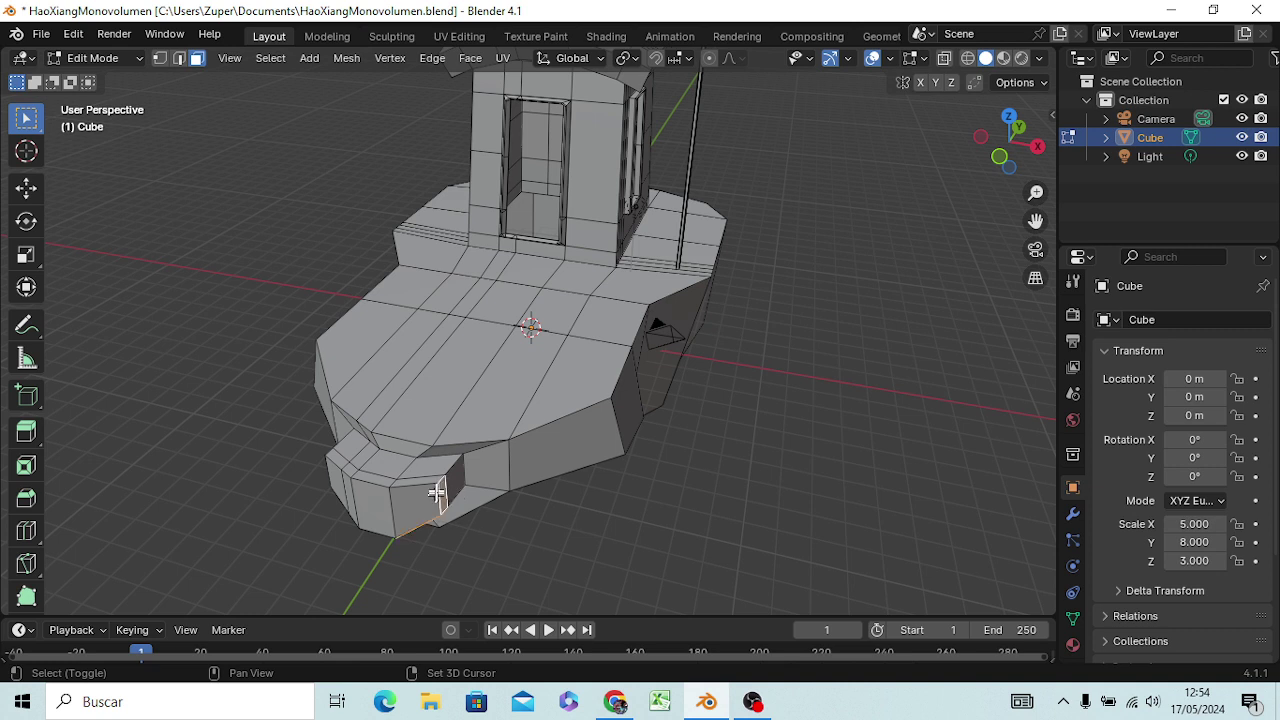
left_click(419, 480, "shift")
left_click(402, 474, "shift")
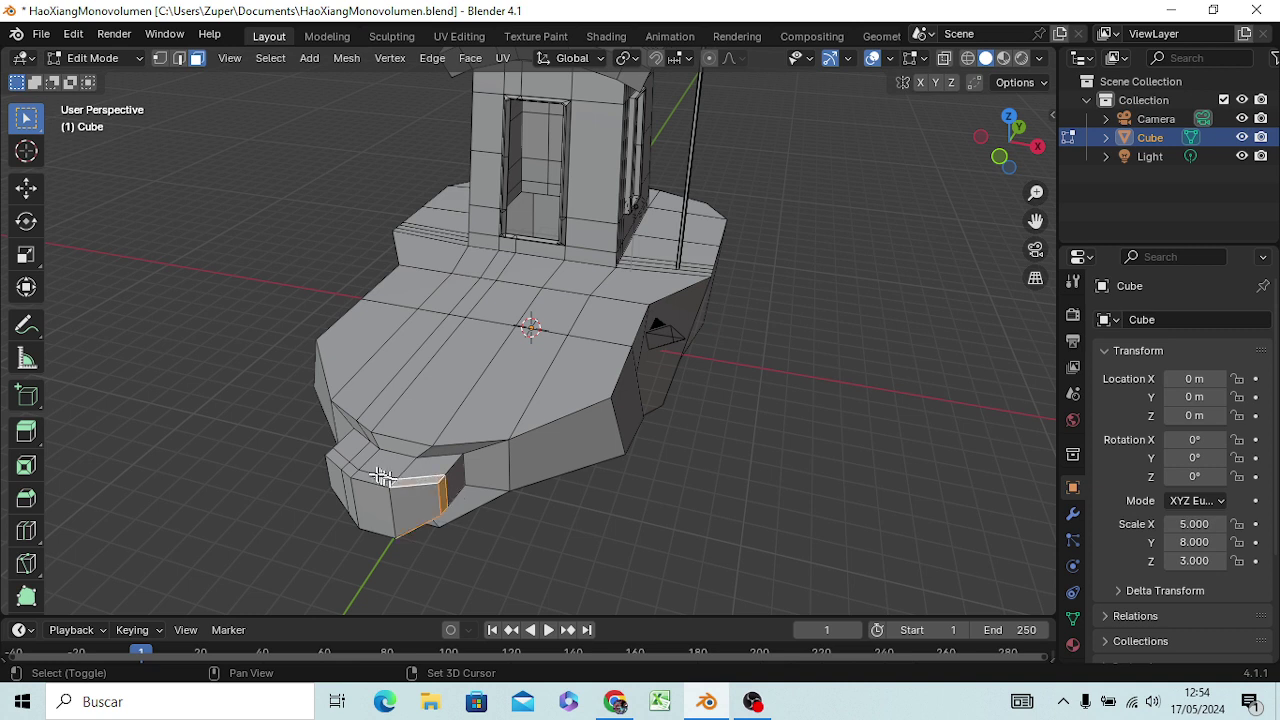
left_click(355, 469, "shift")
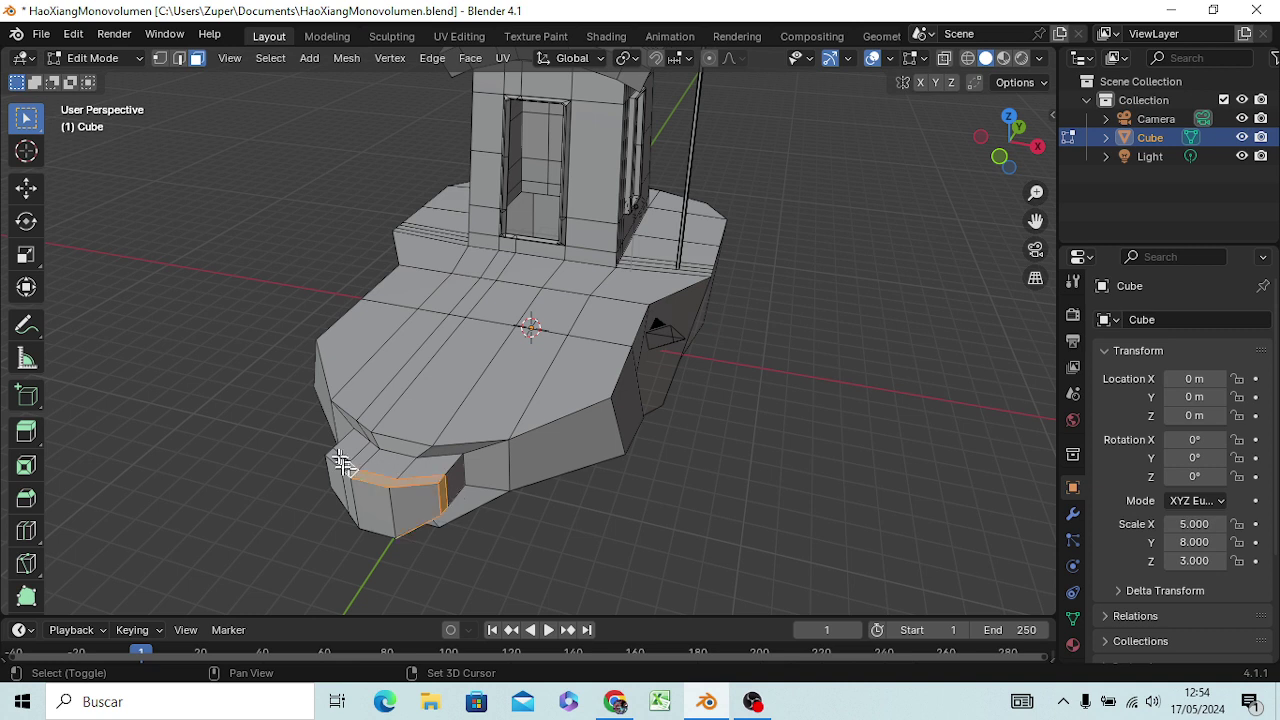
left_click(336, 456, "shift")
left_click(345, 445, "shift")
mouse_move(354, 486)
middle_mouse_down()
mouse_move(533, 447)
mouse_move(534, 428)
middle_mouse_up()
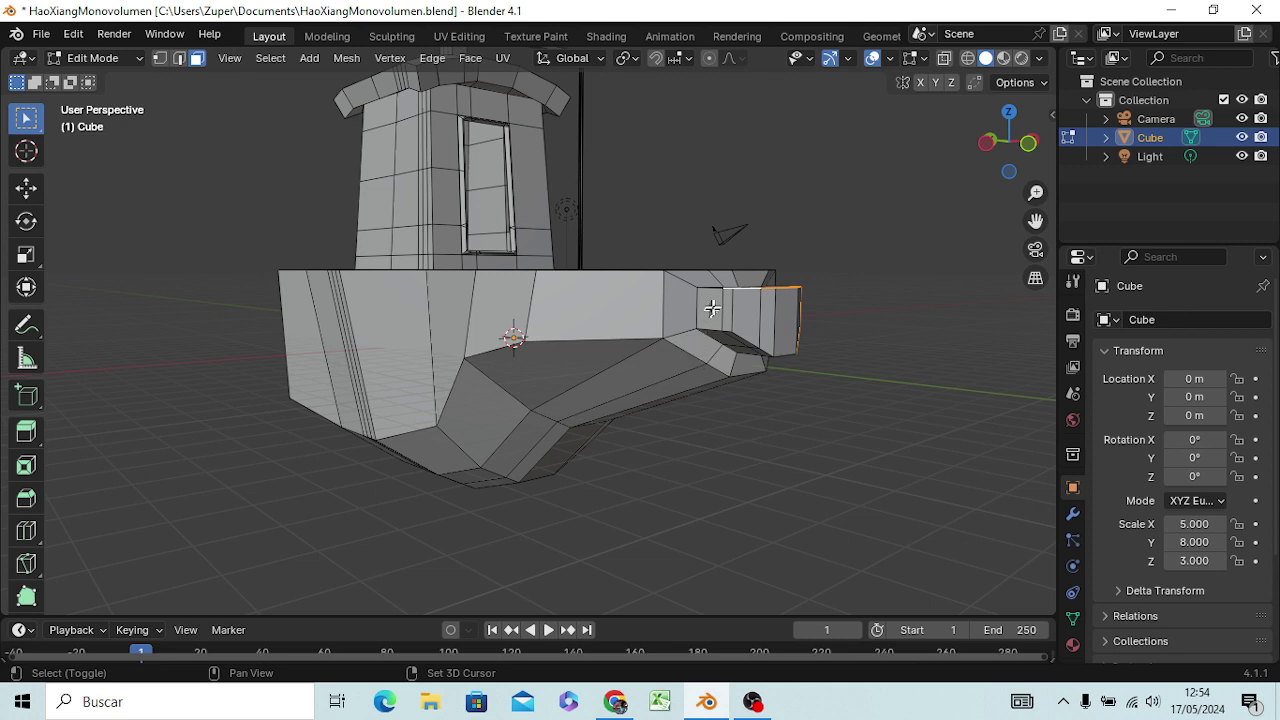
middle_click_drag(757, 428, 585, 254)
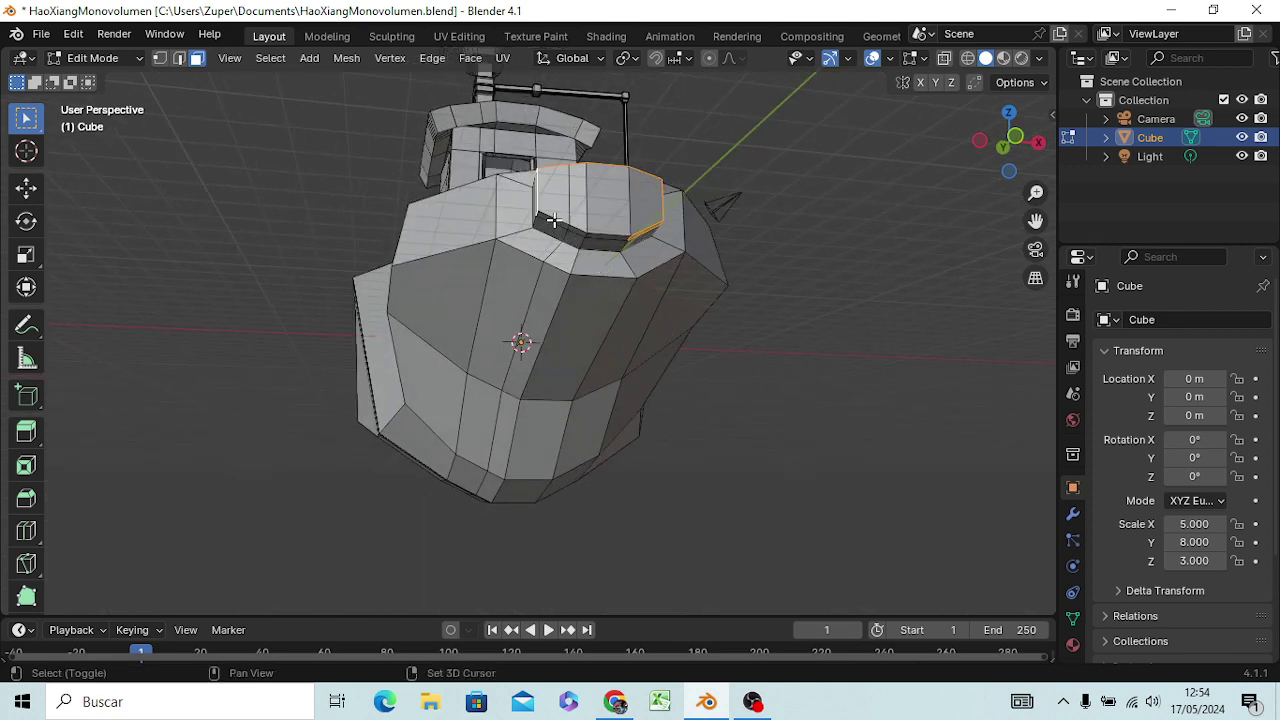
left_click(558, 224, "shift")
left_click(580, 233, "shift")
mouse_move(609, 238)
middle_mouse_down()
mouse_move(575, 407)
mouse_move(587, 389)
middle_mouse_up()
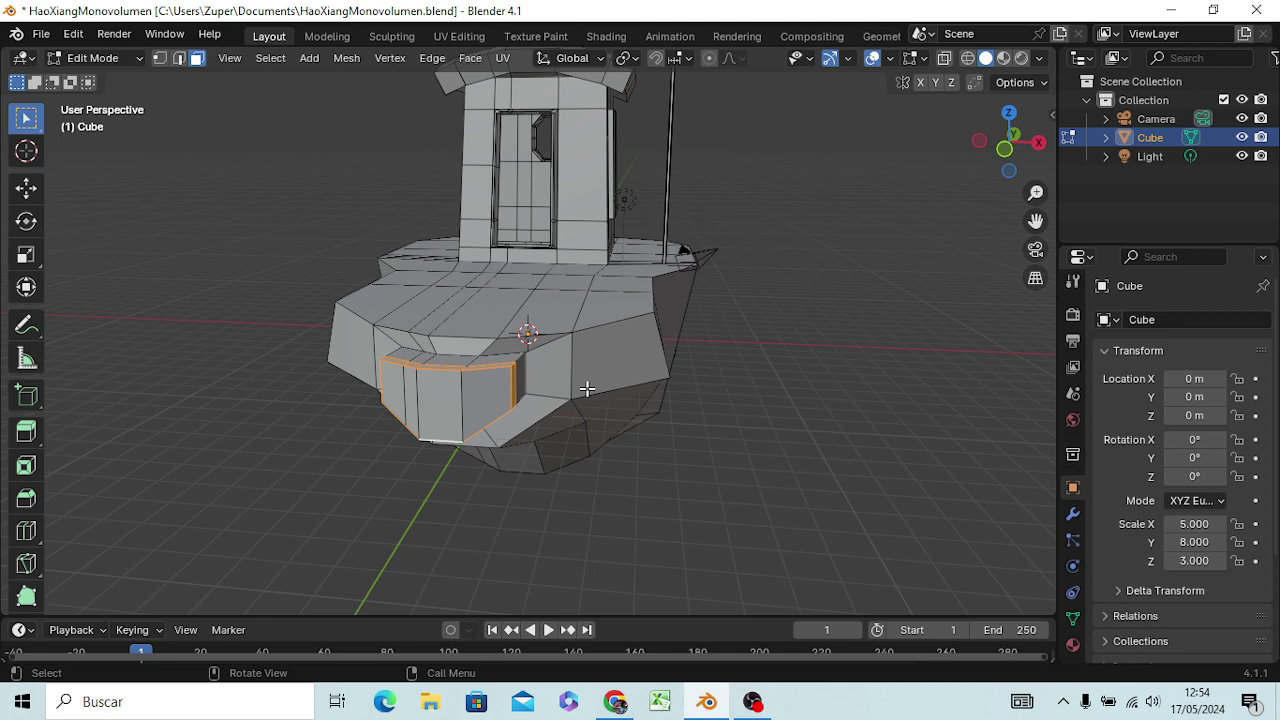
- In front orthographic view, scale the selected bow faces up about 2.4 times
key("KP_1")
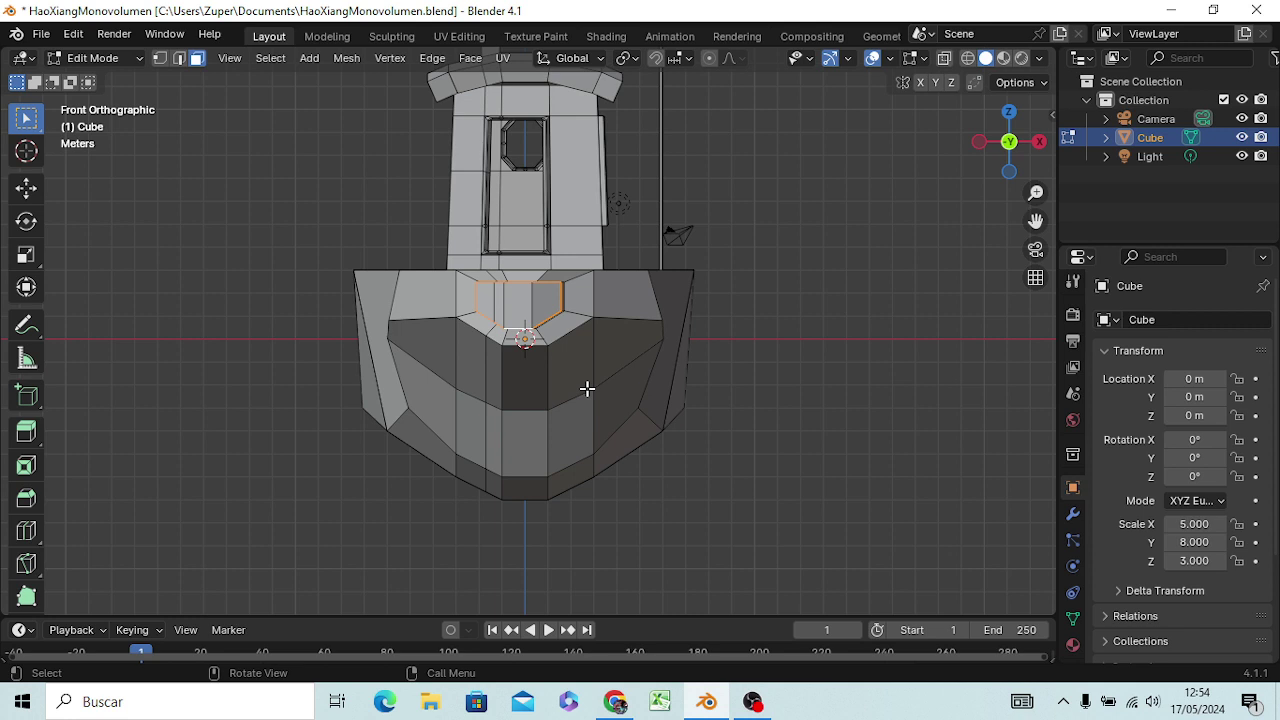
key("s")
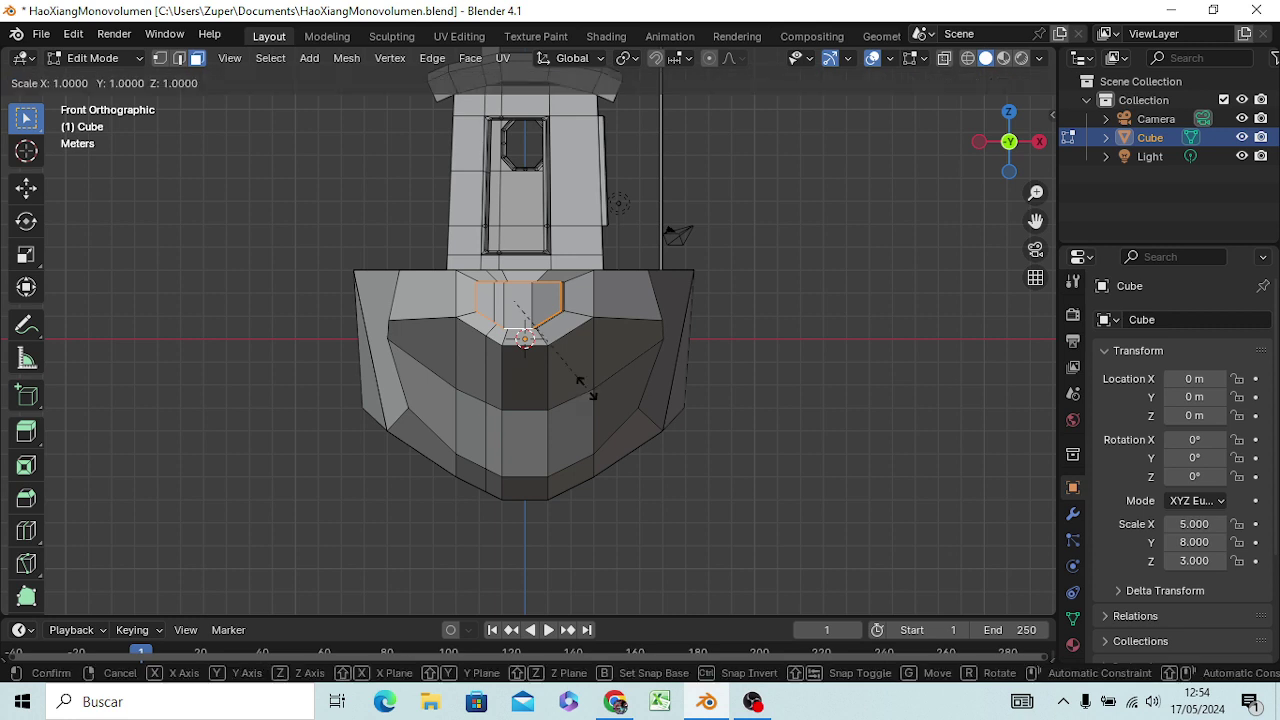
left_click(727, 477)
key("KP_5")
mouse_move(757, 497)
middle_mouse_down()
mouse_move(660, 517)
mouse_move(598, 502)
mouse_move(551, 514)
mouse_move(589, 523)
mouse_move(537, 520)
mouse_move(480, 563)
mouse_move(509, 23)
middle_mouse_up()
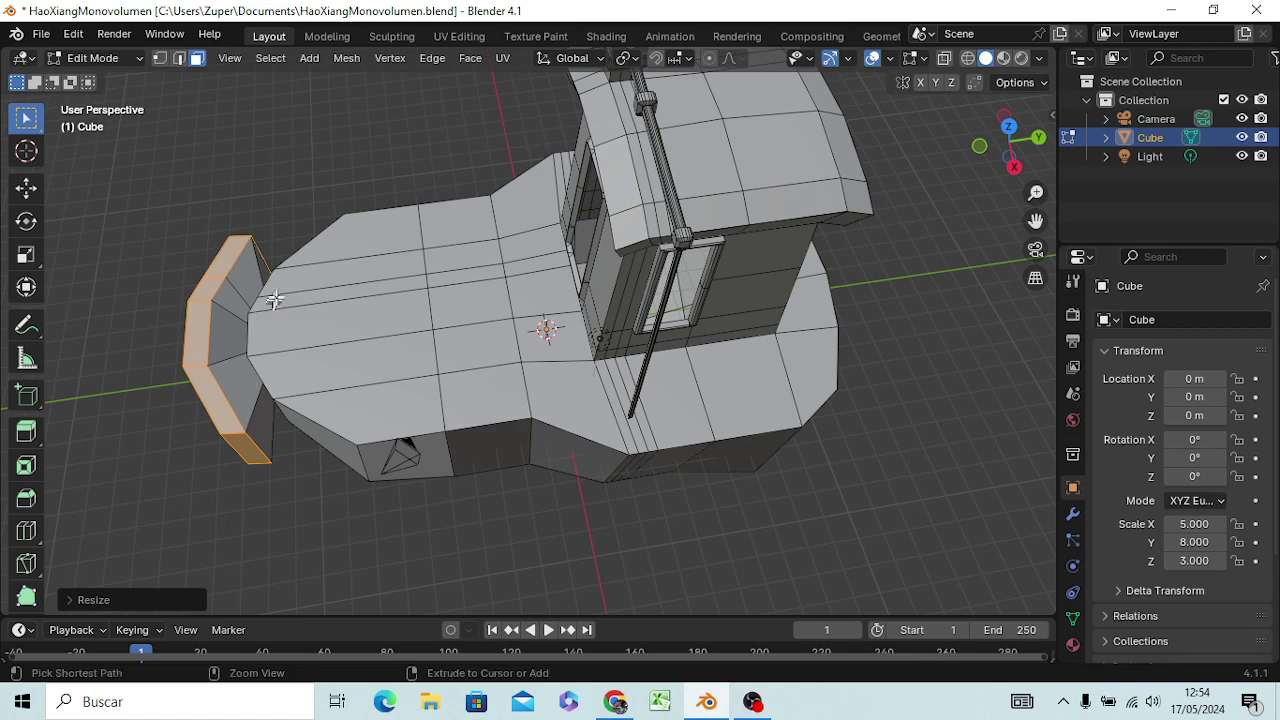
- Undo the 2.4x bow plate enlargement
key("ctrl+z")
mouse_move(268, 311)
middle_mouse_down()
mouse_move(455, 244)
mouse_move(464, 207)
middle_mouse_up()
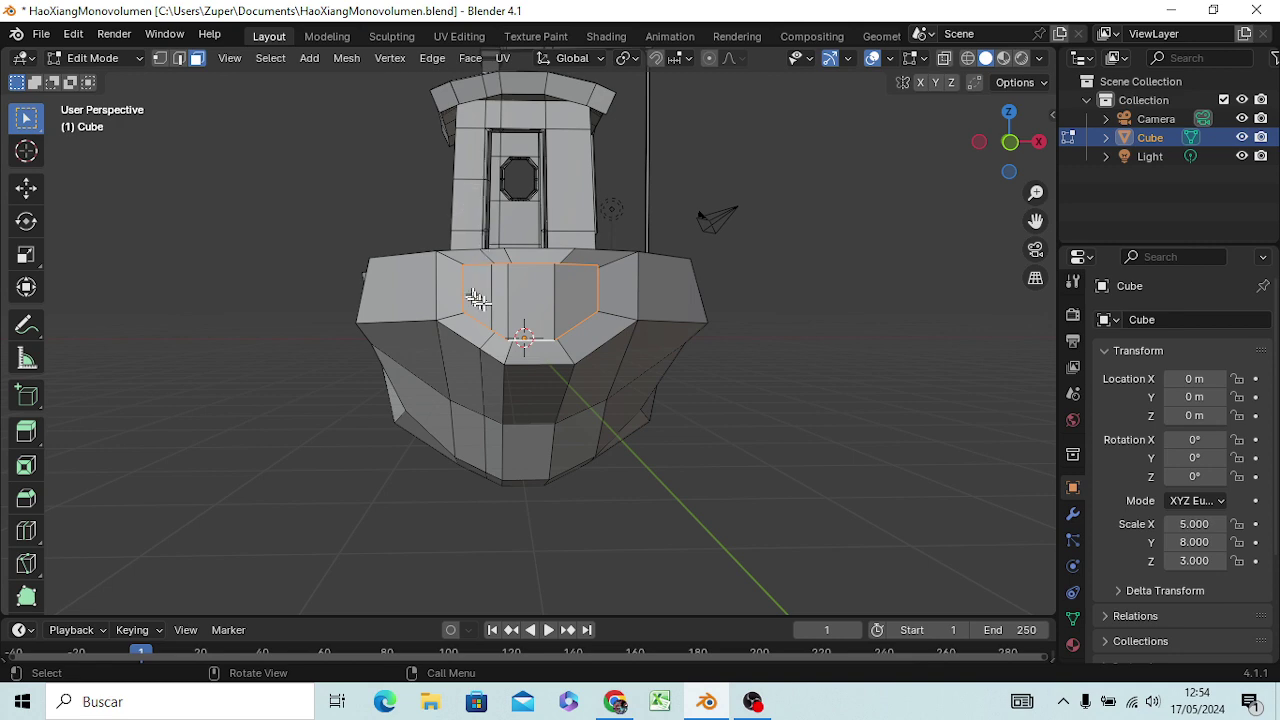
middle_click_drag(510, 293, 510, 315)
middle_click_drag(420, 330, 391, 329)
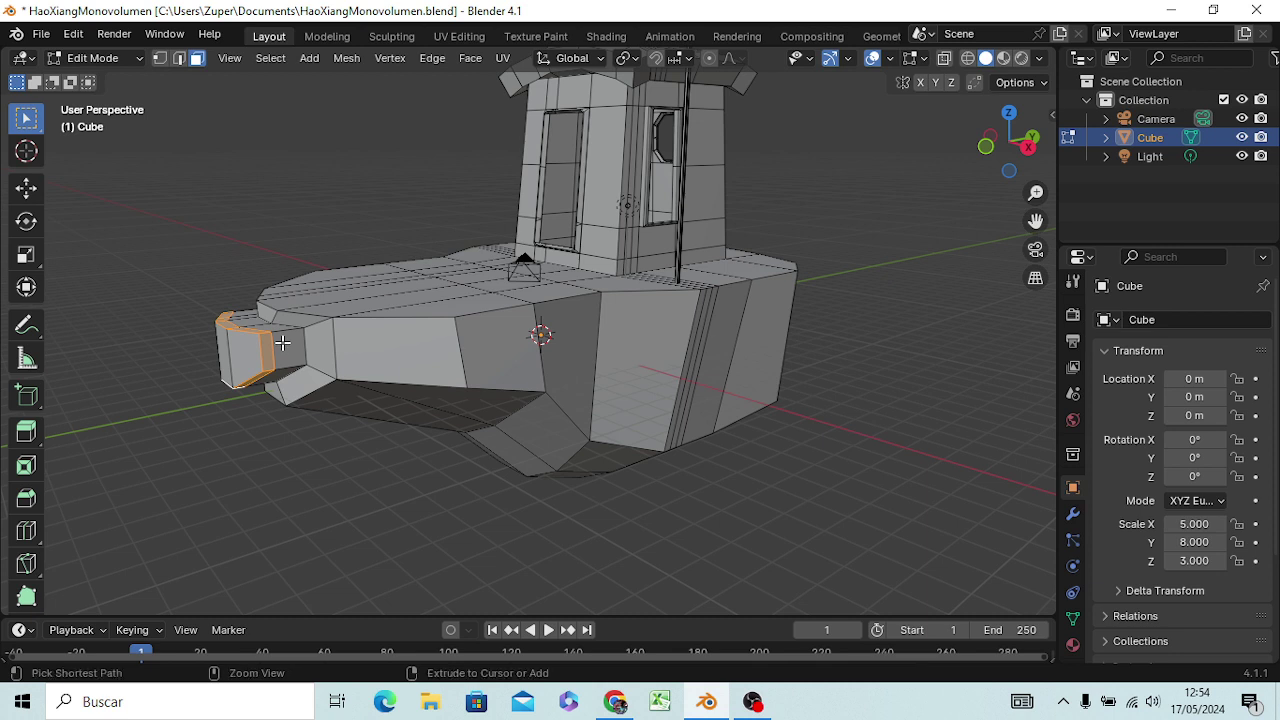
- Loop-cut a new edge loop around the bow tip block, slid to one end
key("ctrl+r")
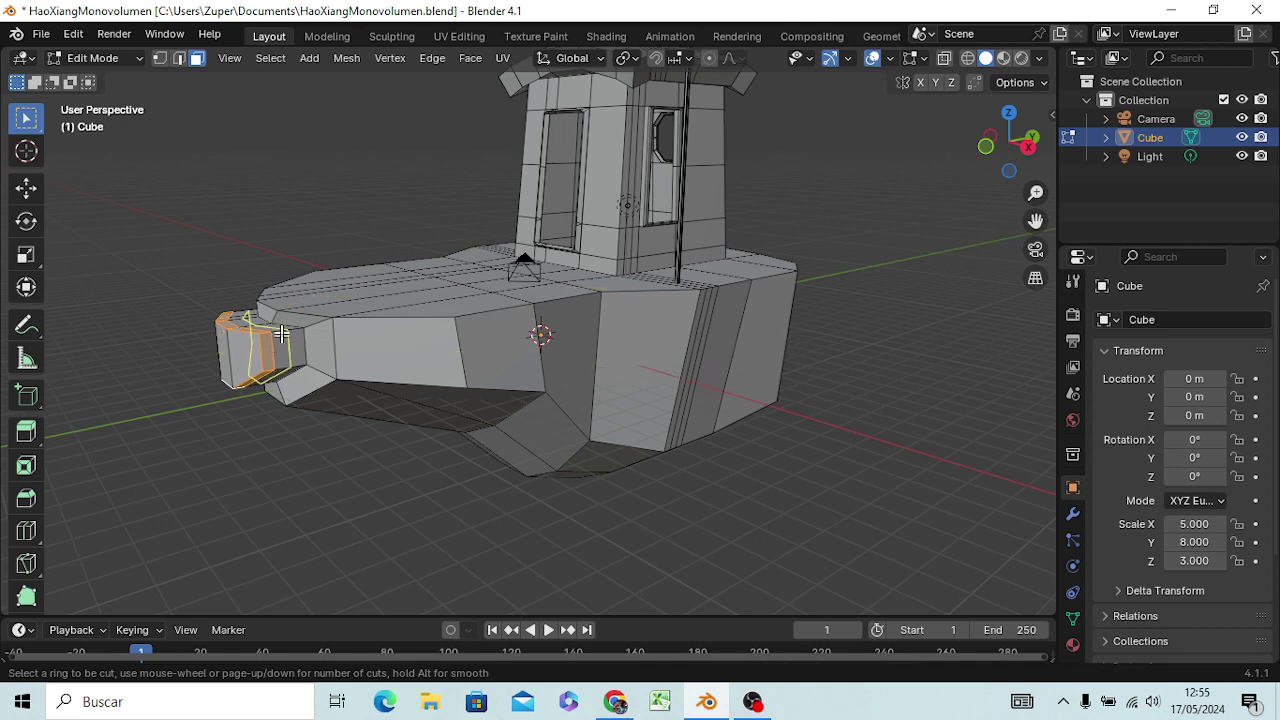
left_click(282, 332)
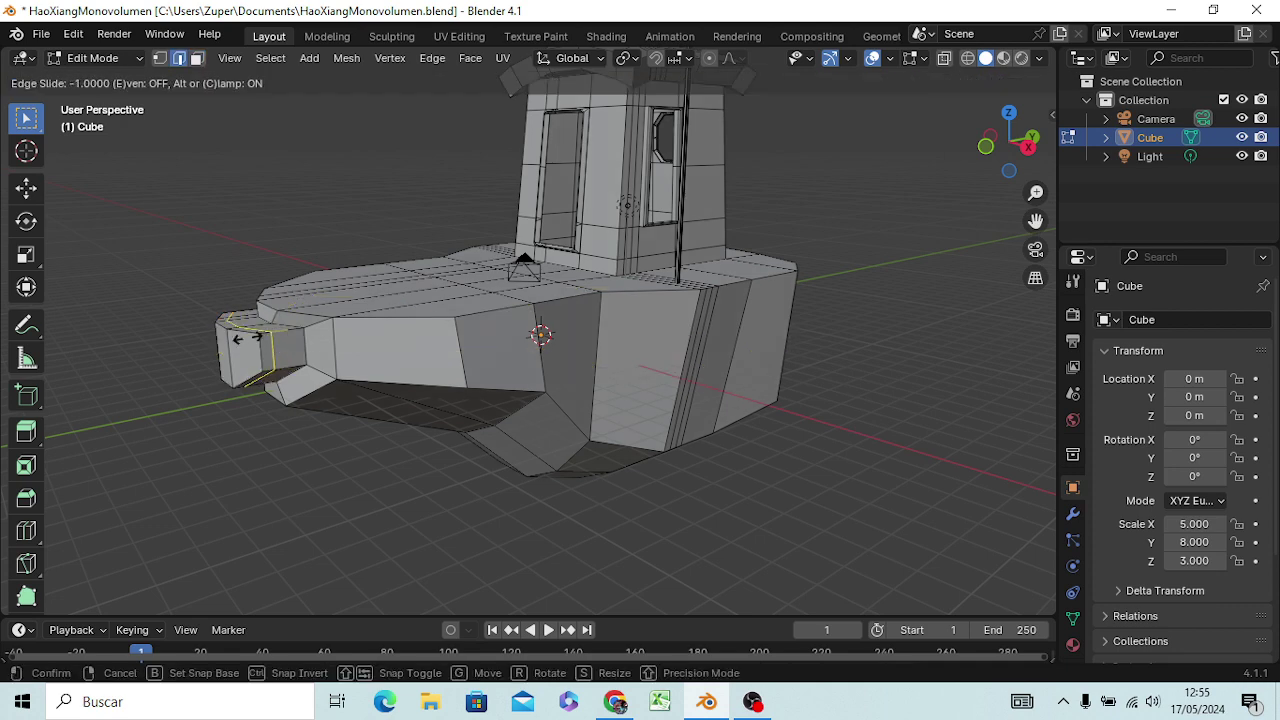
left_click(222, 338)
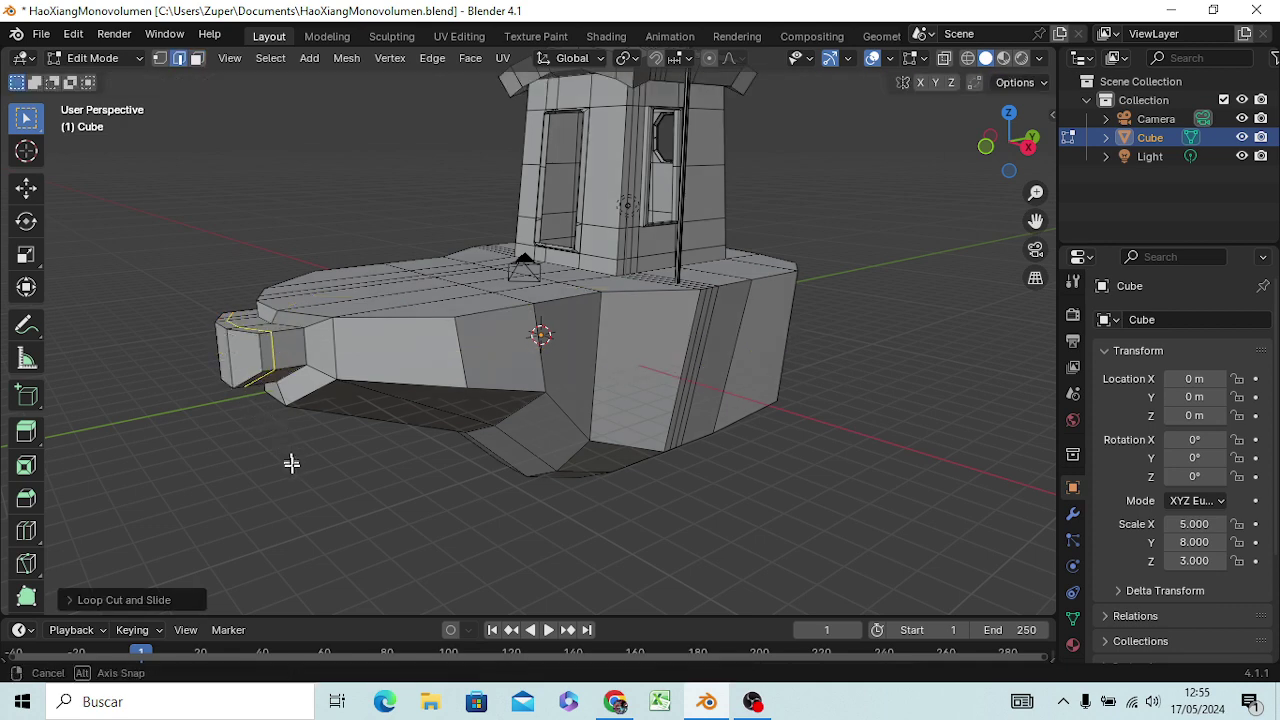
mouse_move(289, 463)
middle_mouse_down()
mouse_move(358, 488)
mouse_move(350, 468)
middle_mouse_up()
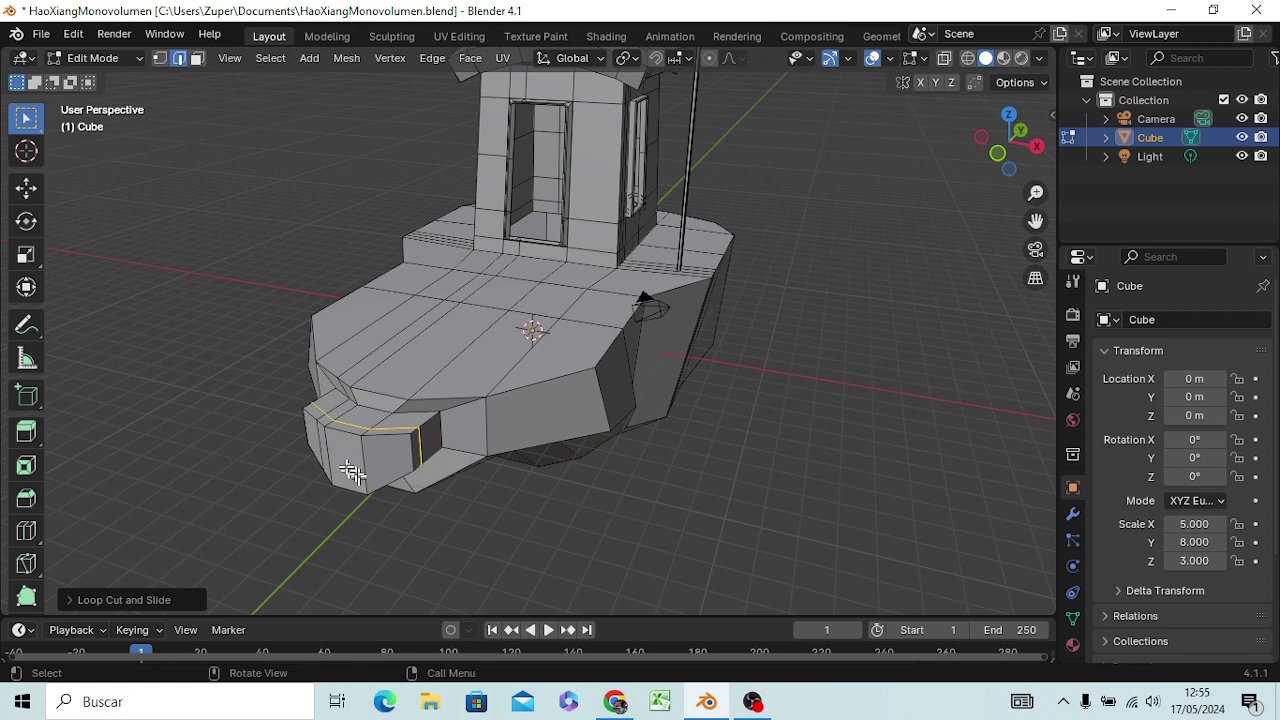
left_click(316, 415)
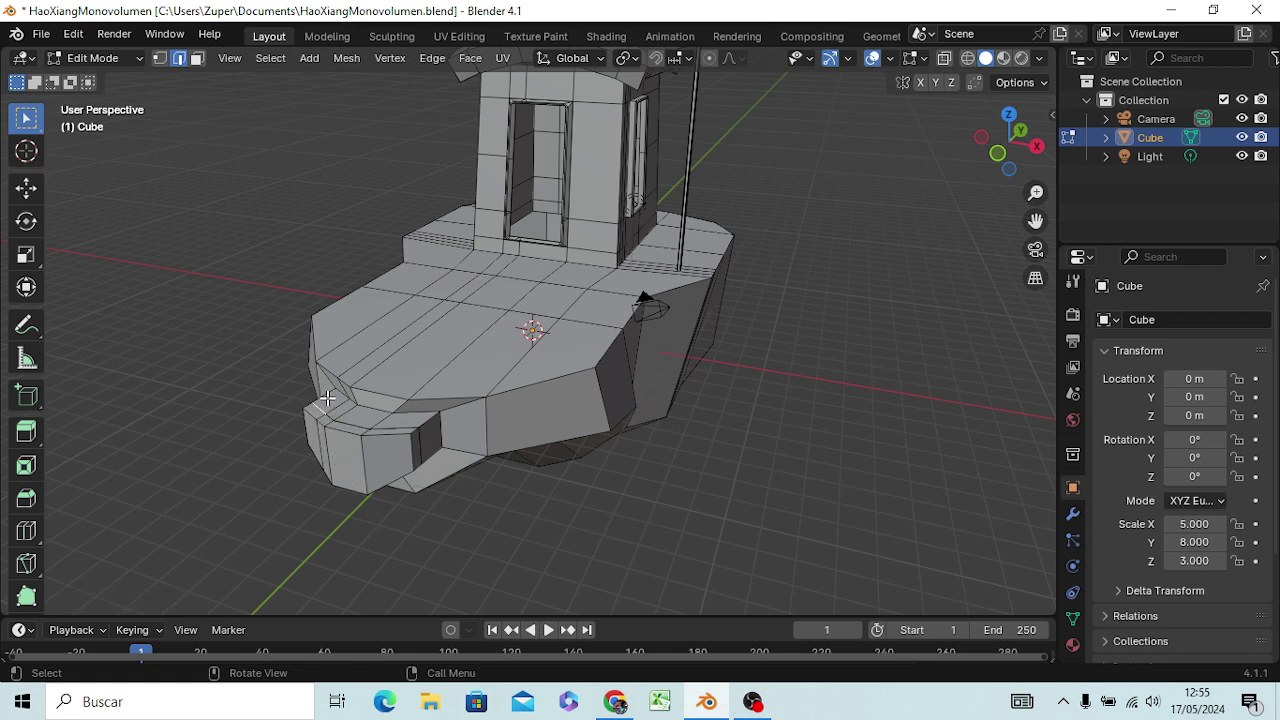
- In face mode, select the bow corner, narrow bow-edge and top ring faces
key("3")
left_click(316, 412, "shift")
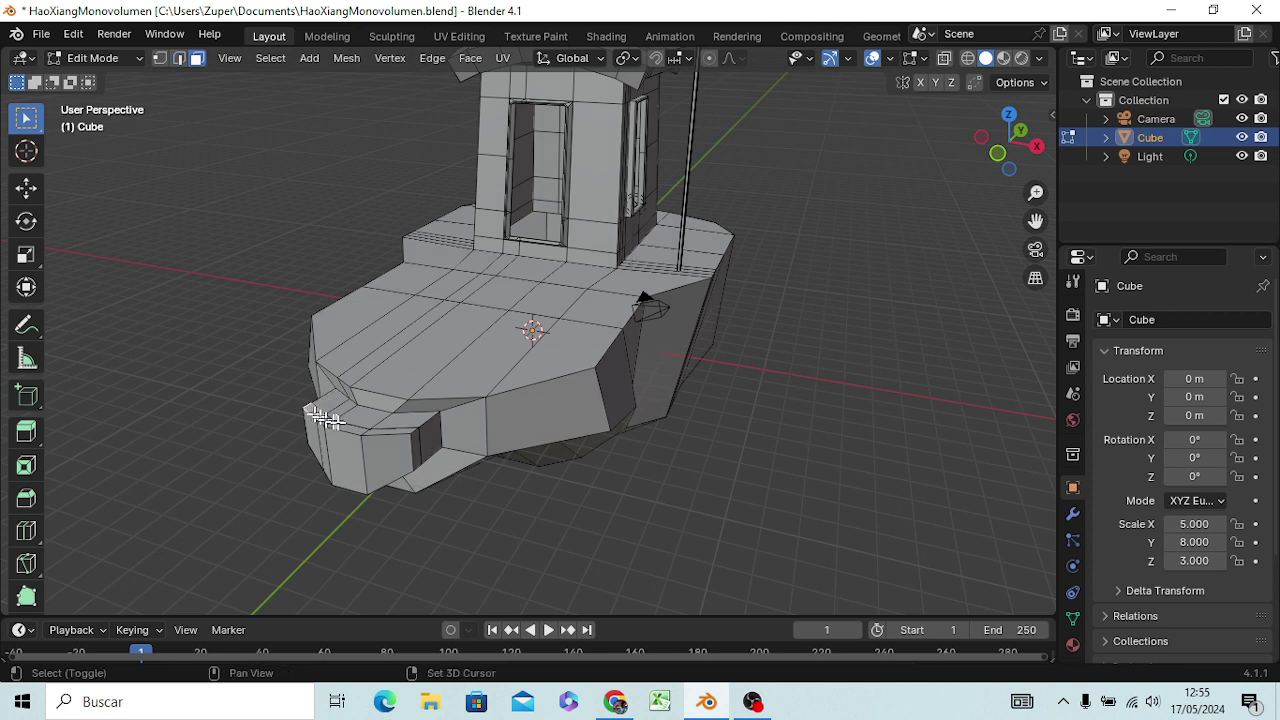
left_click(385, 430, "shift")
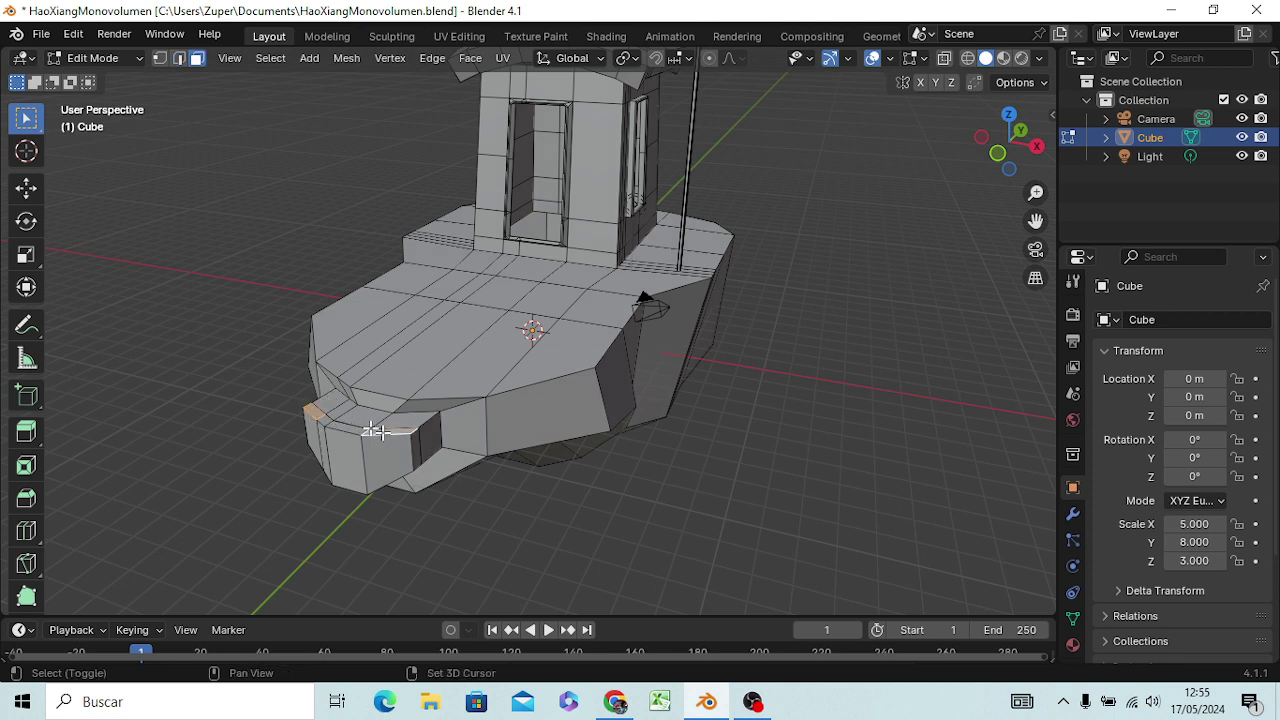
left_click(335, 424, "shift")
left_click(325, 421, "shift")
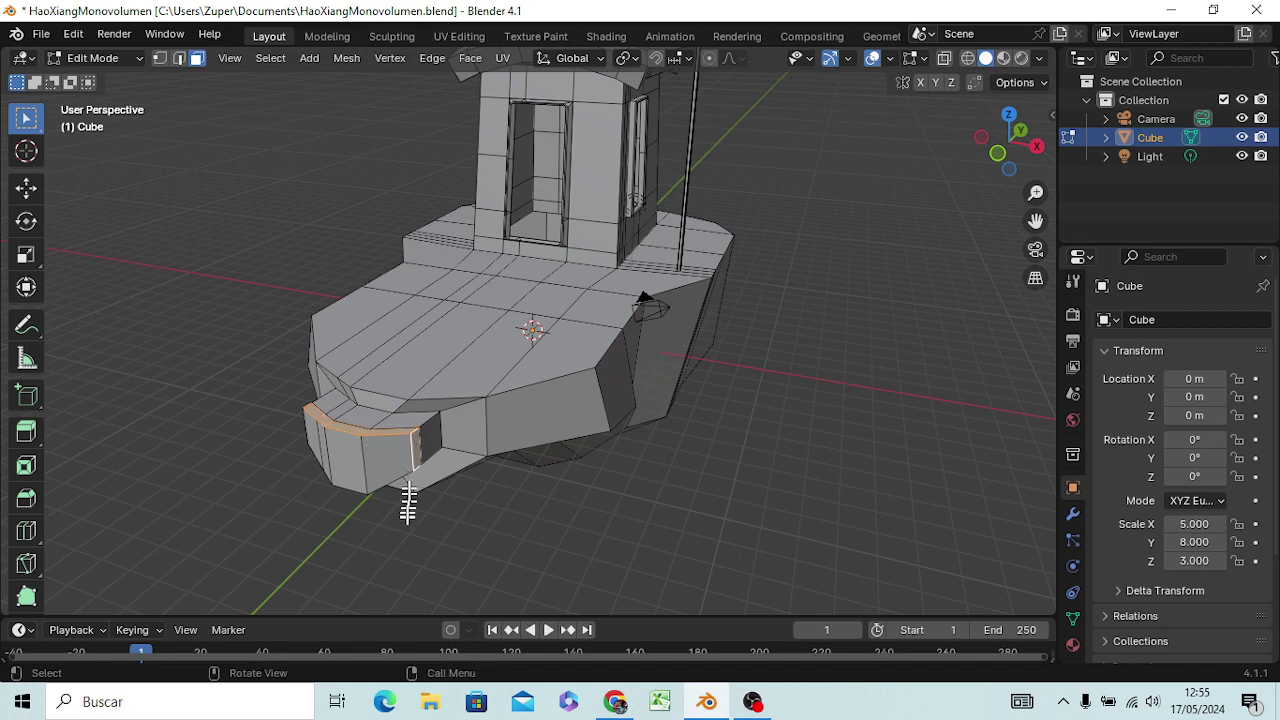
middle_click_drag(408, 506, 454, 420)
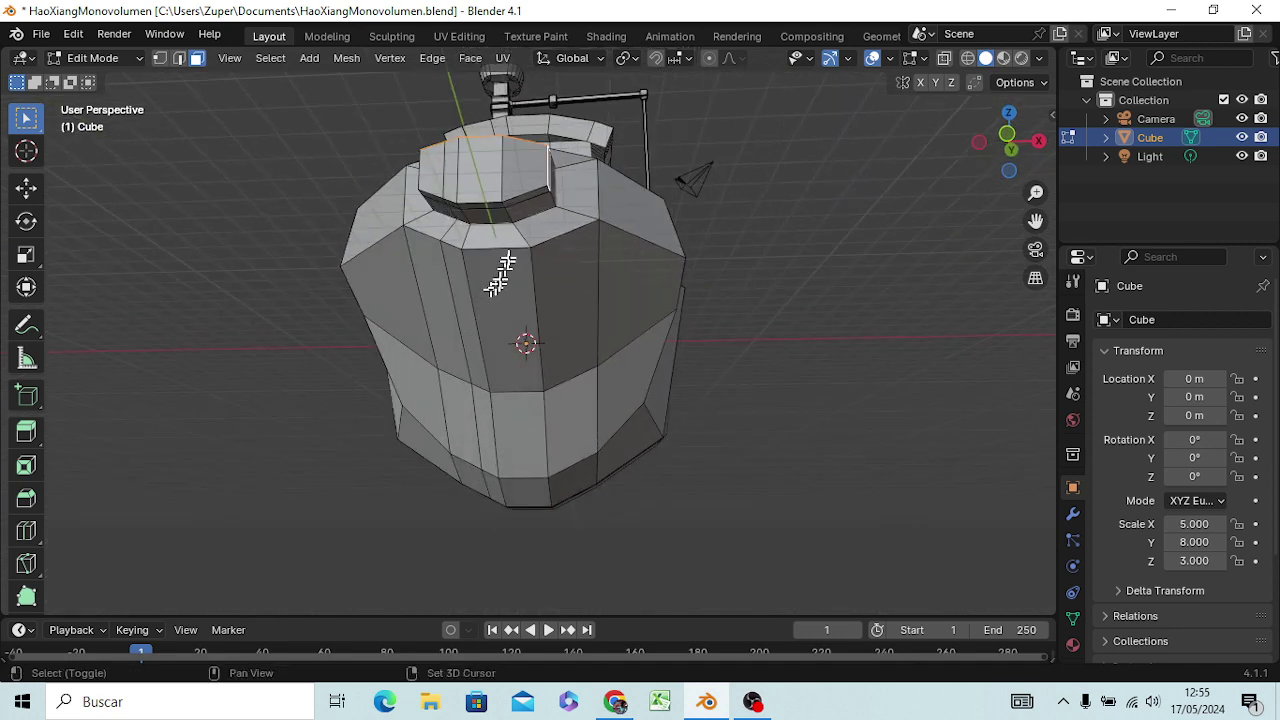
left_click(517, 195, "shift")
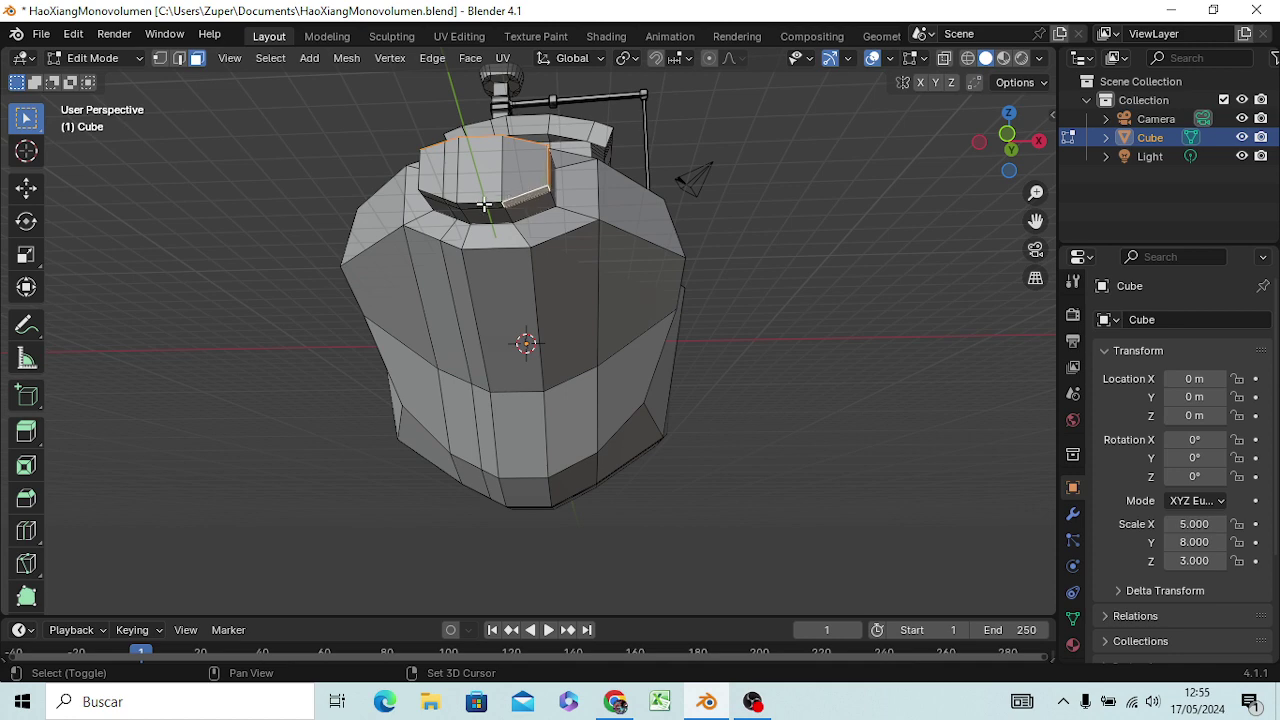
left_click(478, 206, "shift")
left_click(437, 200, "shift")
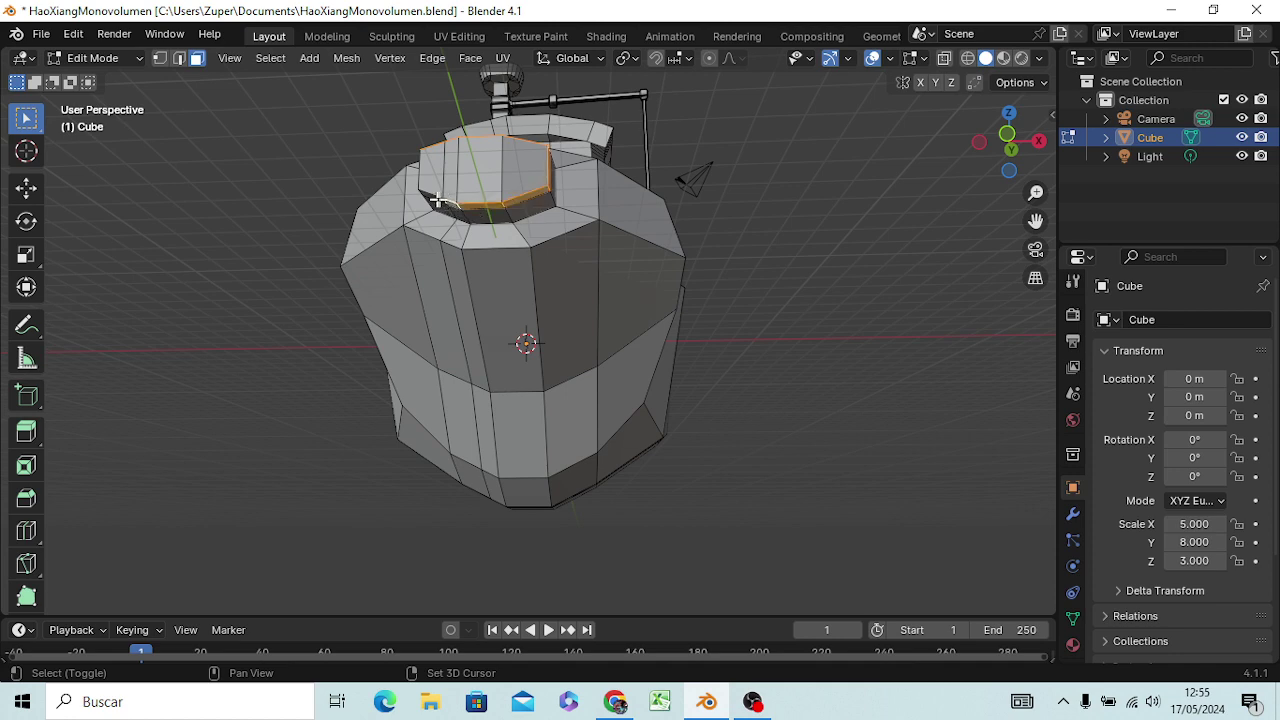
mouse_move(451, 300)
middle_mouse_down()
mouse_move(508, 337)
mouse_move(550, 330)
middle_mouse_up()
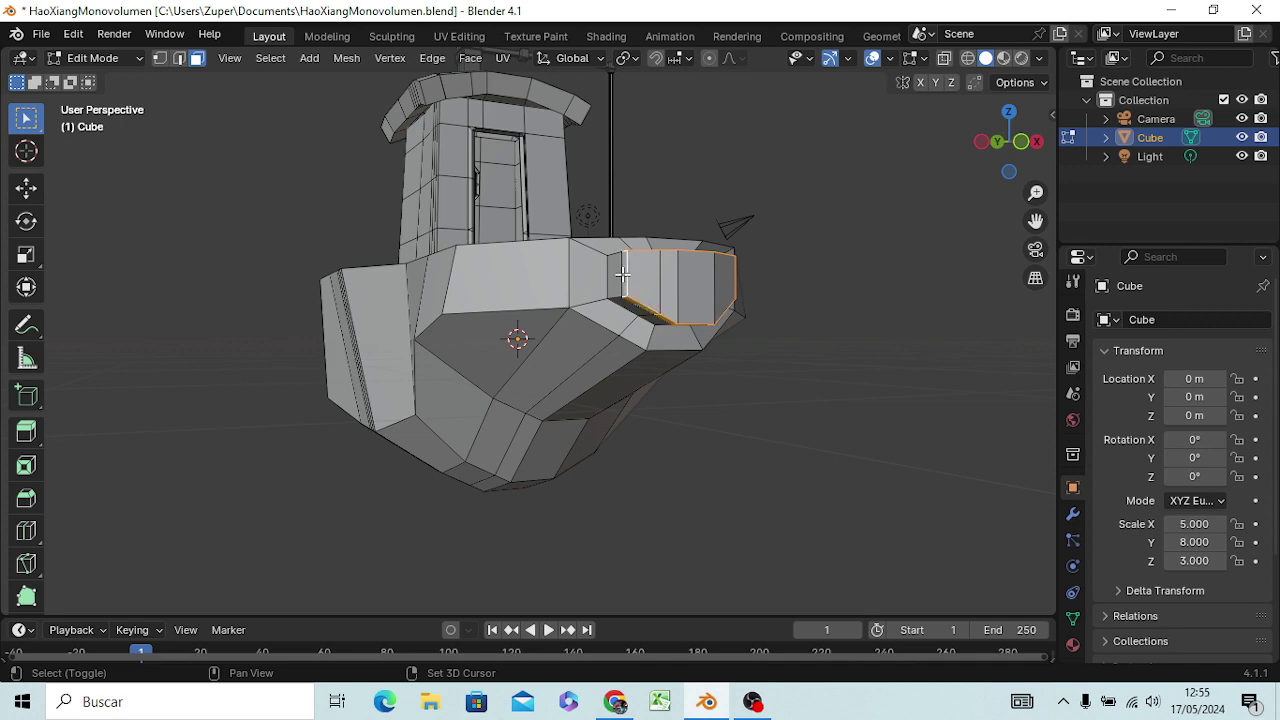
mouse_move(623, 394)
middle_mouse_down()
mouse_move(589, 421)
mouse_move(543, 423)
middle_mouse_up()
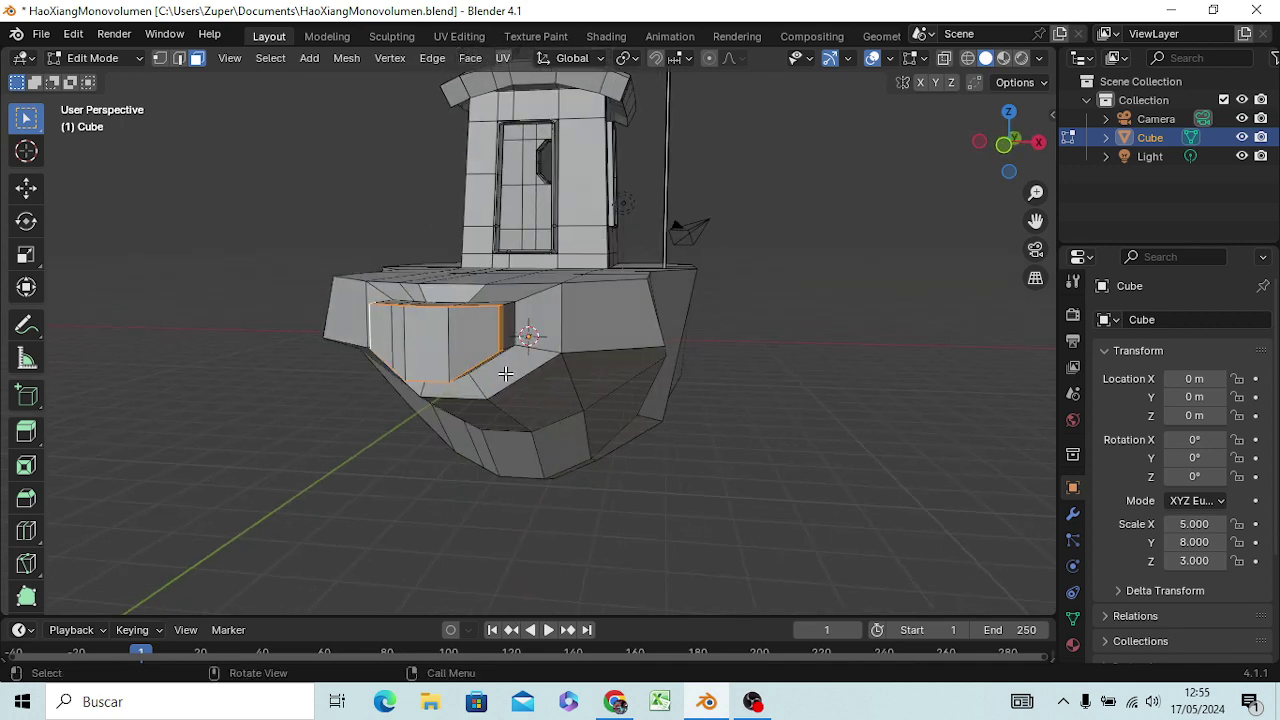
- Enlarge the selected bow plate, then thin it along Y to about 0.58
key("s")
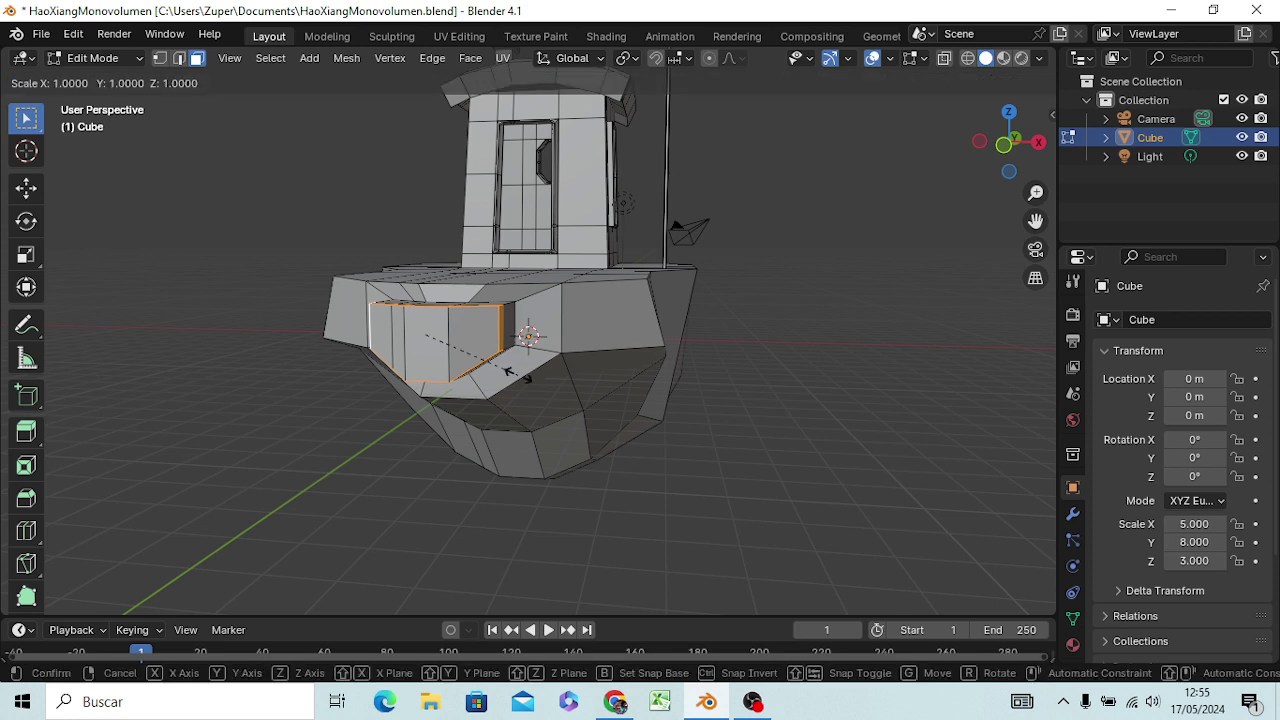
left_click(607, 432)
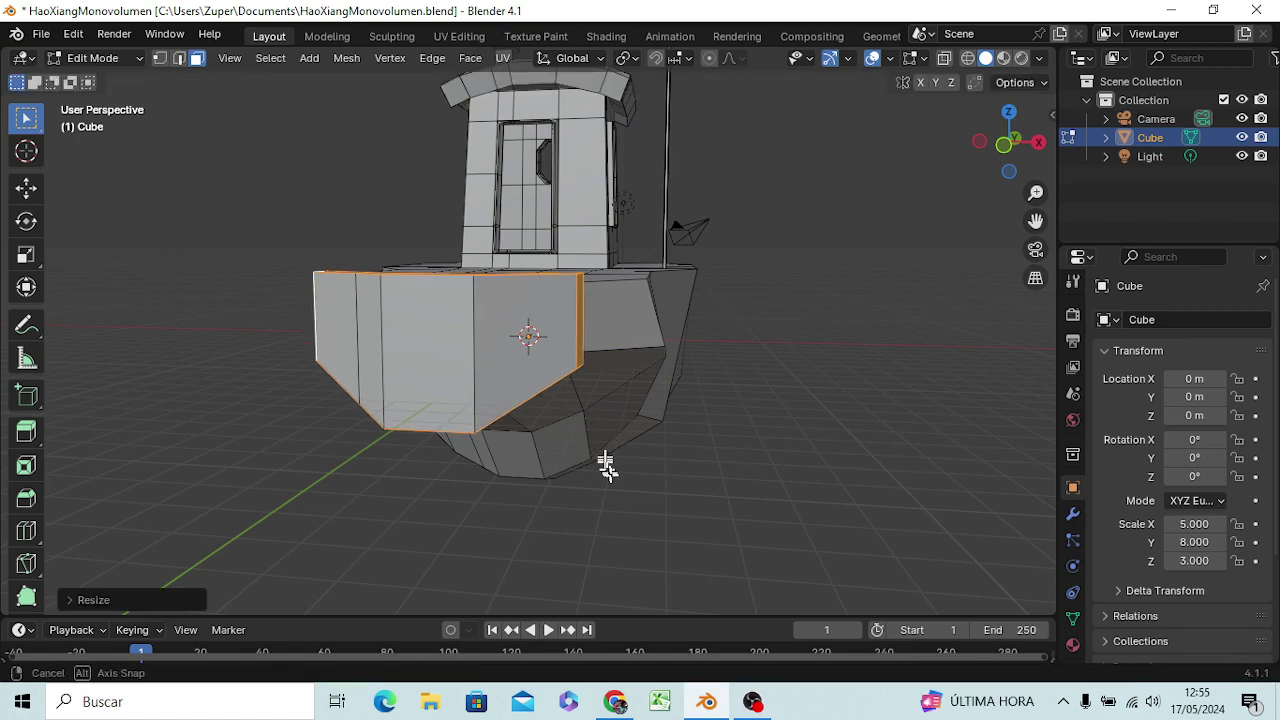
mouse_move(606, 463)
middle_mouse_down()
mouse_move(655, 490)
mouse_move(437, 470)
middle_mouse_up()
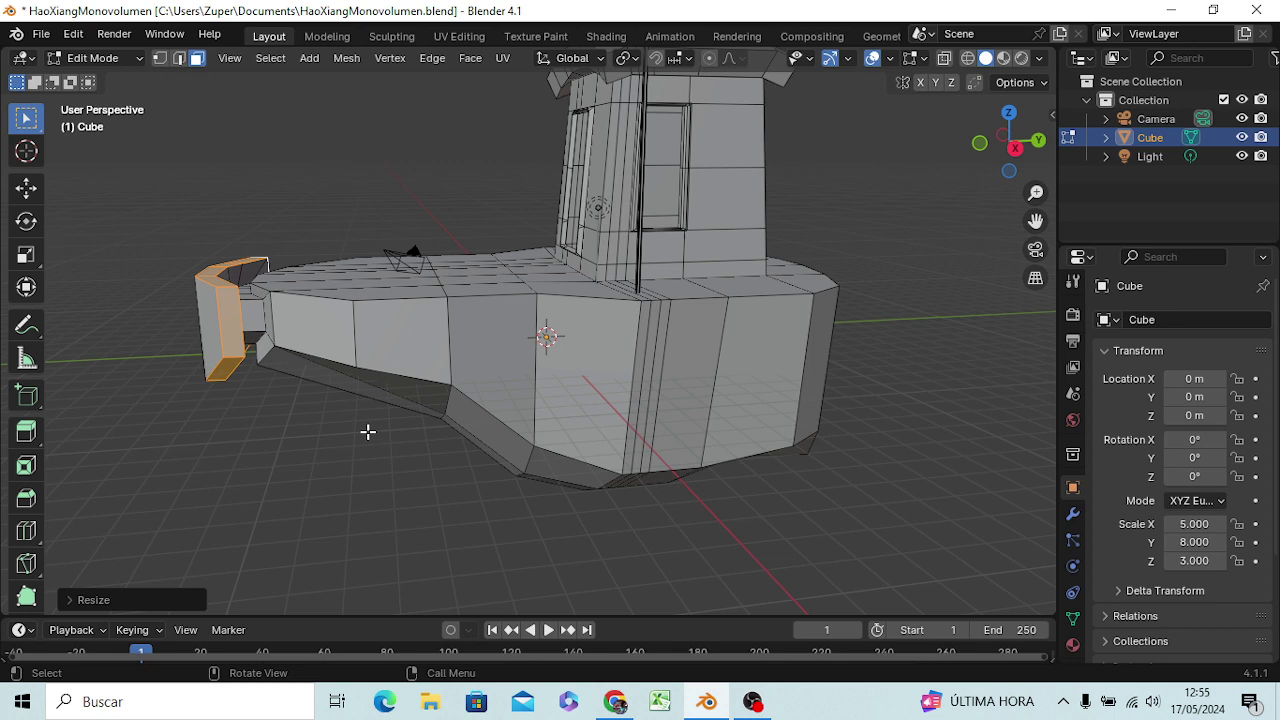
key("s")
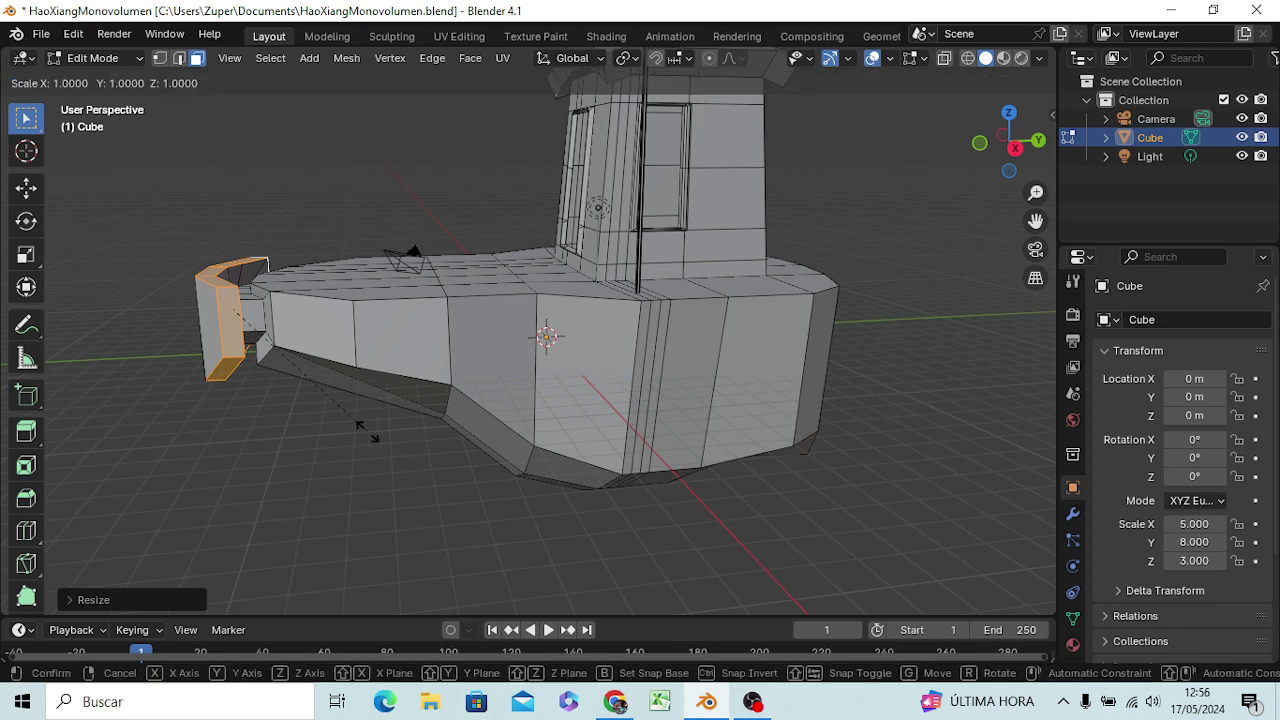
key("y")
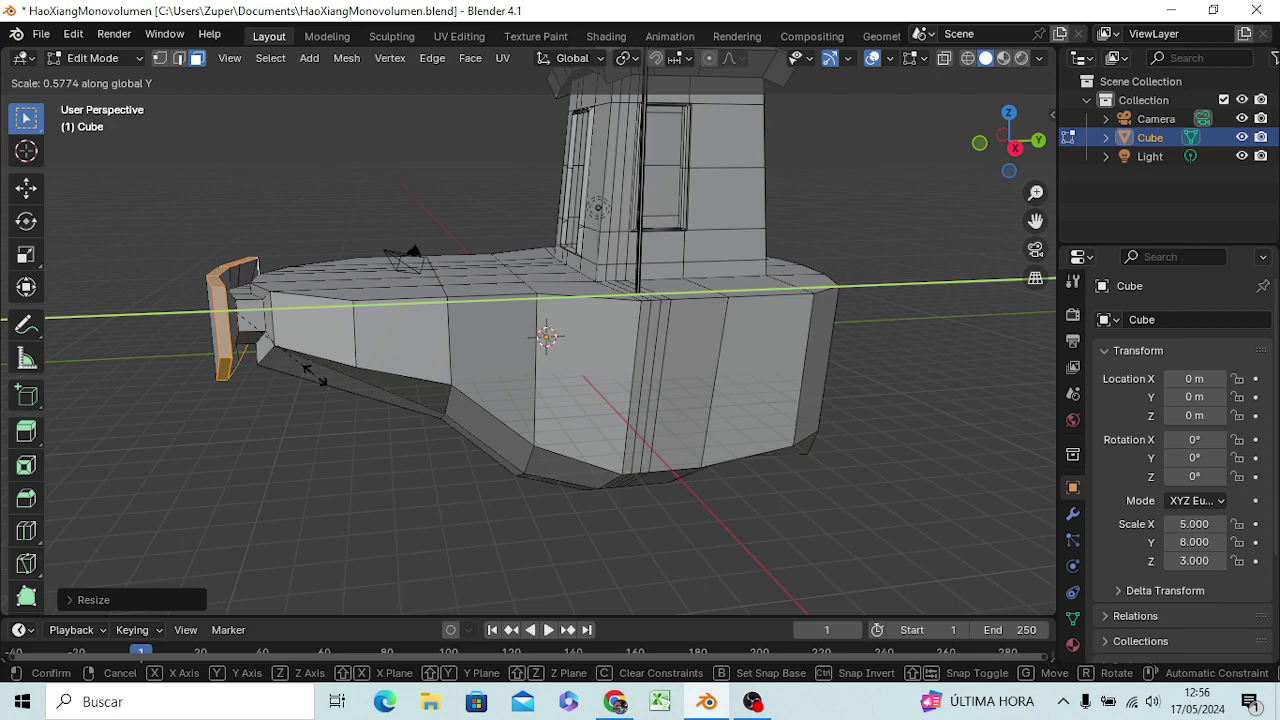
left_click(305, 373)
mouse_move(330, 440)
middle_mouse_down()
mouse_move(543, 436)
mouse_move(380, 451)
mouse_move(318, 499)
mouse_move(340, 491)
mouse_move(360, 429)
mouse_move(411, 509)
mouse_move(537, 543)
mouse_move(414, 471)
middle_mouse_up()
scroll(347, 475, "up", 2)
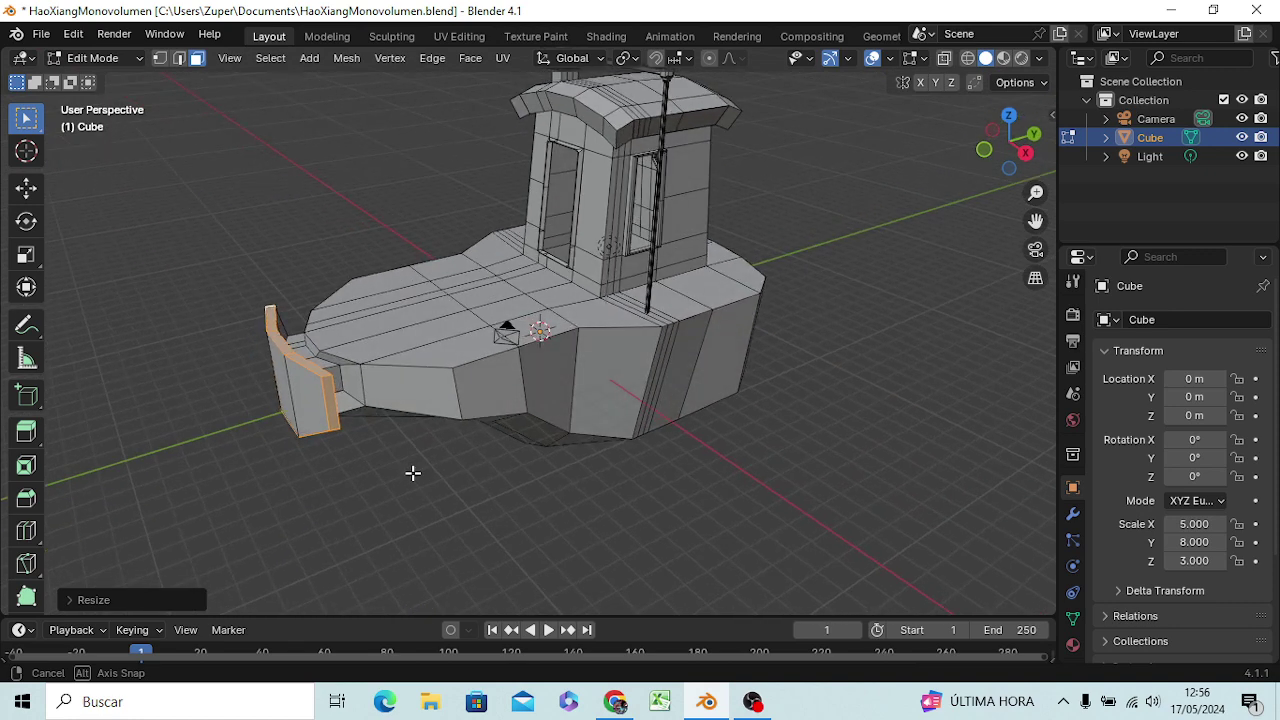
left_click(484, 386)
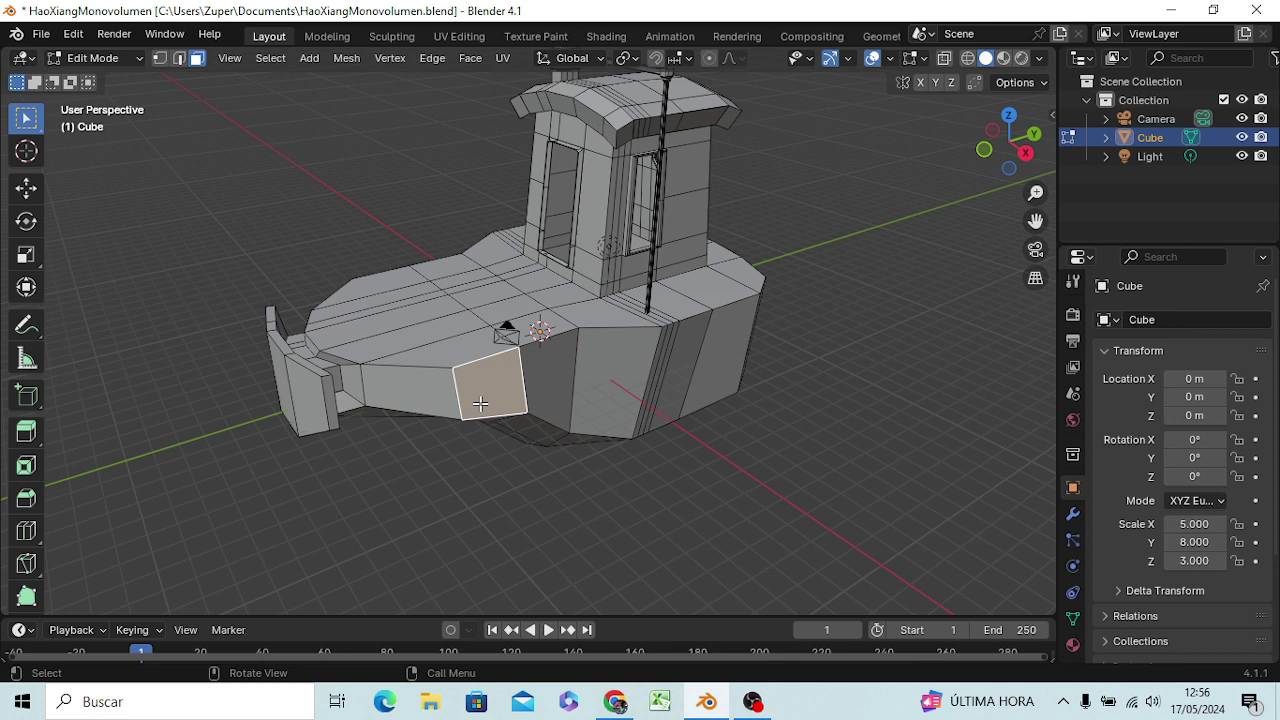
- Inset the hull side panel and extrude the inset face outward along its normal
key("i")
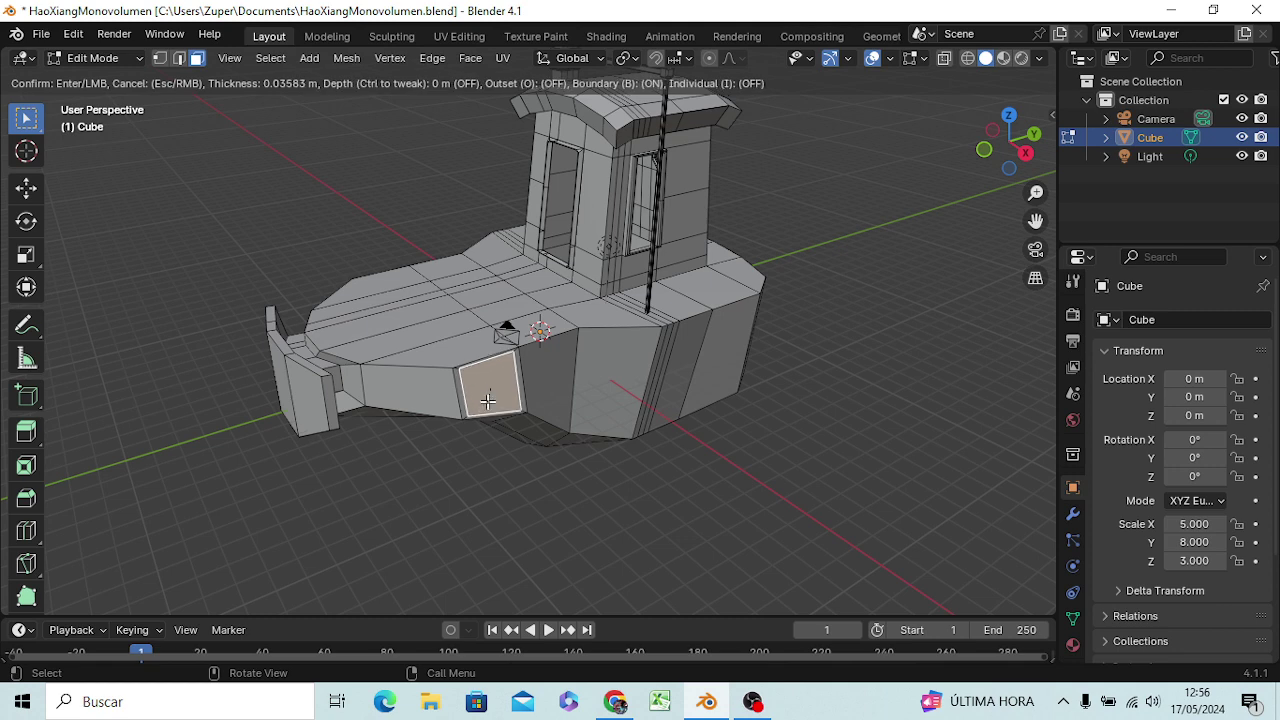
left_click(490, 398)
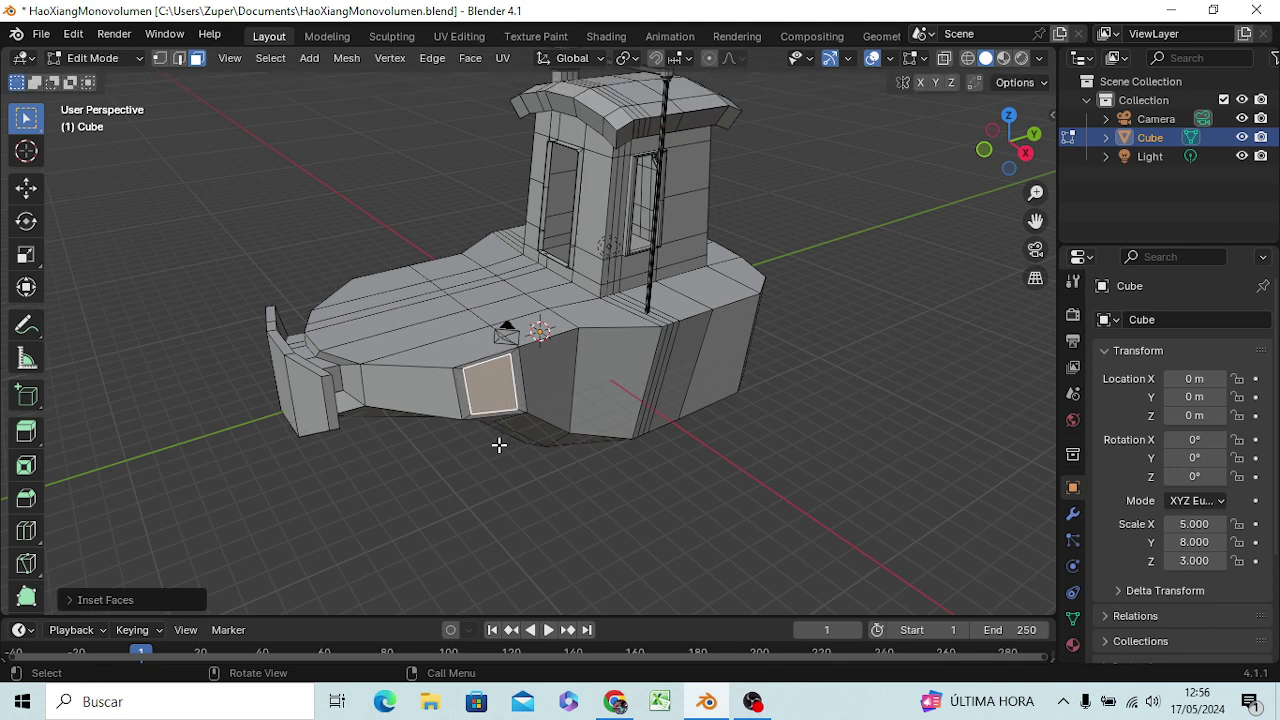
key("g")
key("z")
key("z")
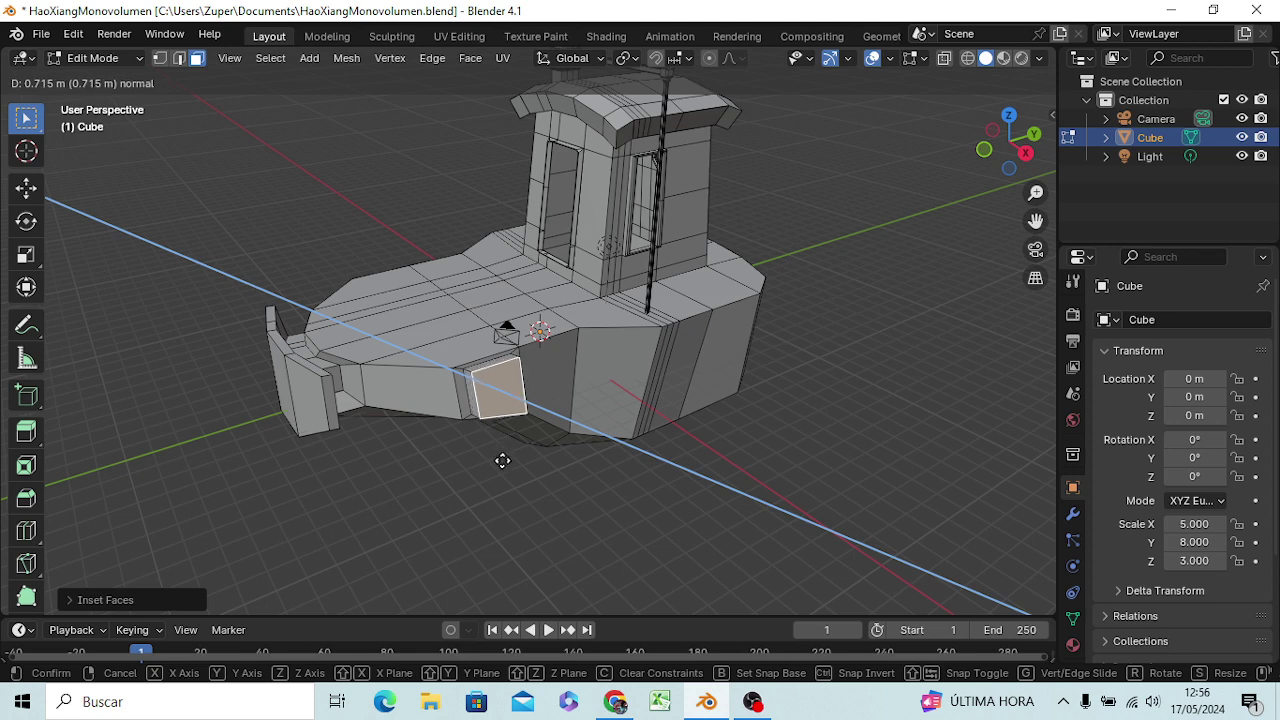
left_click(503, 458)
- Tilt the extruded face, extrude a second segment and tilt it further outward
mouse_move(507, 472)
middle_mouse_down()
mouse_move(543, 506)
mouse_move(600, 486)
middle_mouse_up()
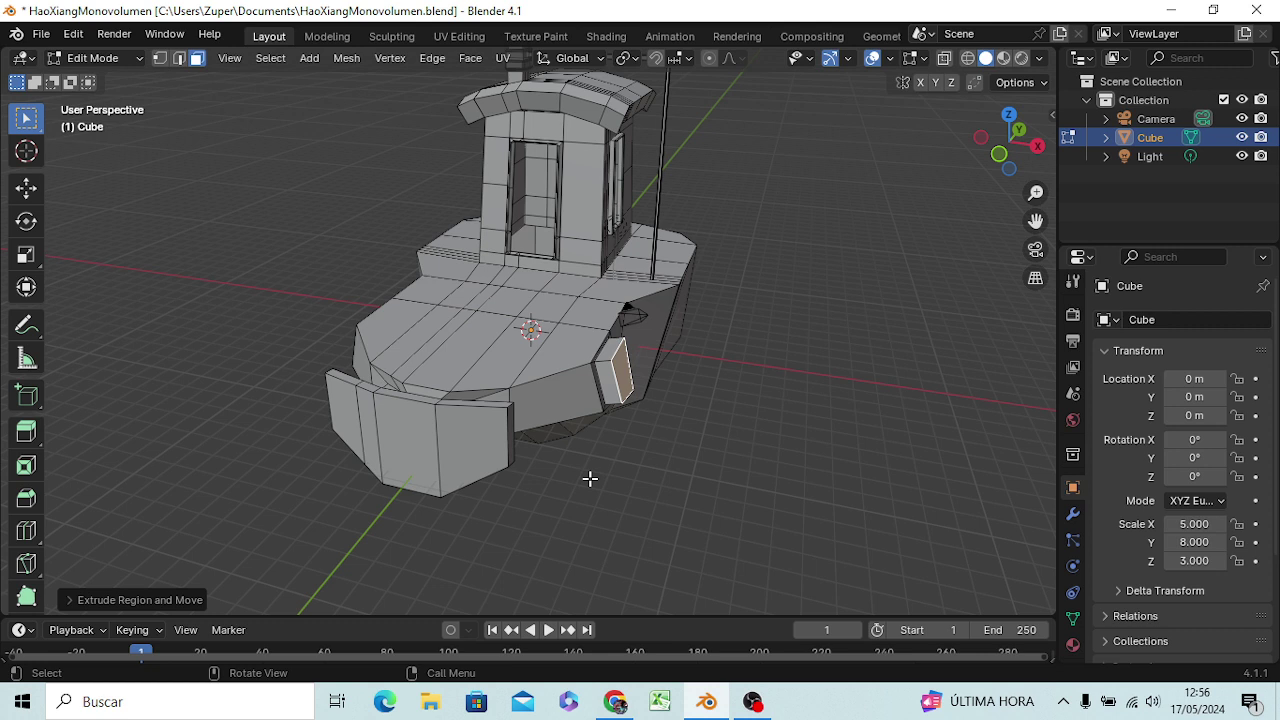
key("r")
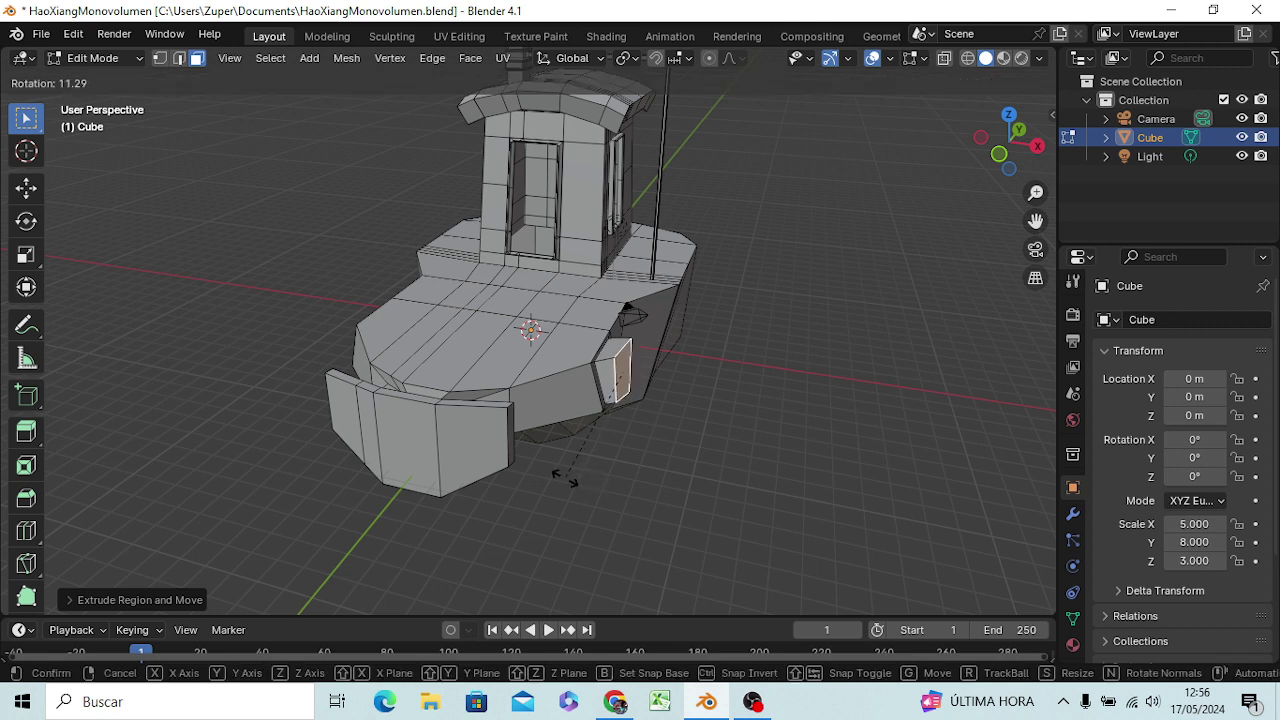
left_click(555, 472)
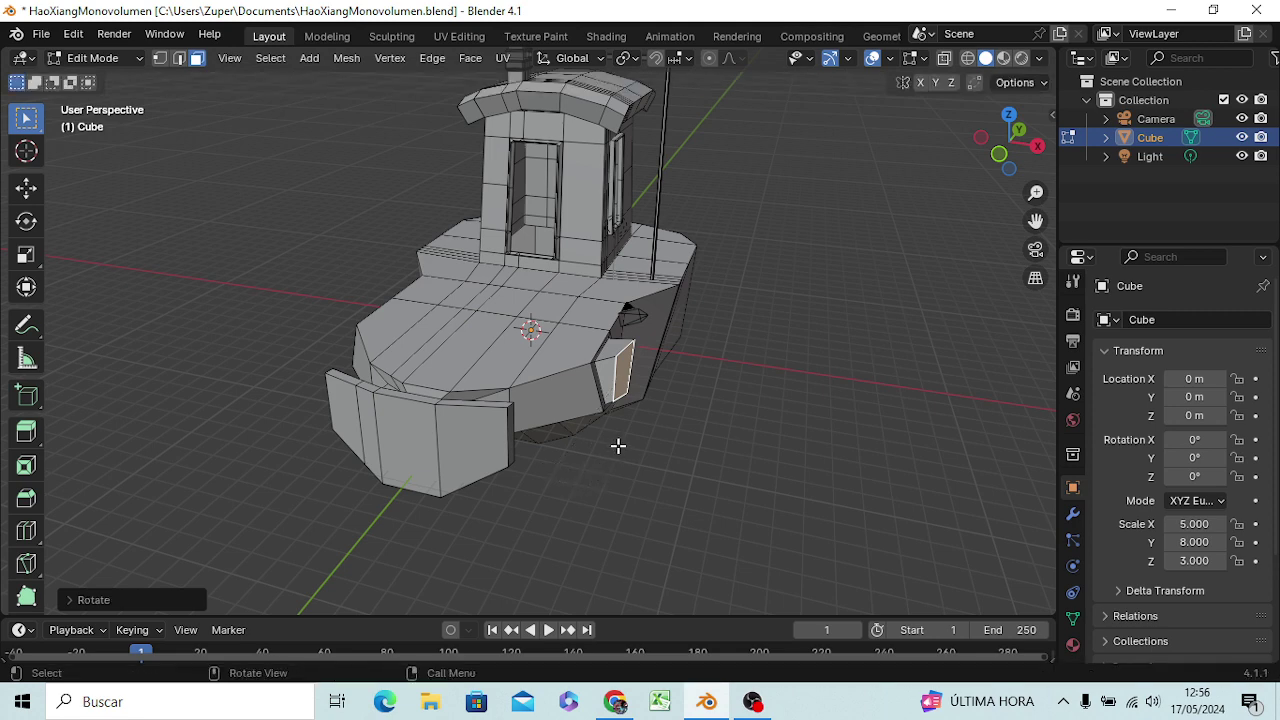
key("r")
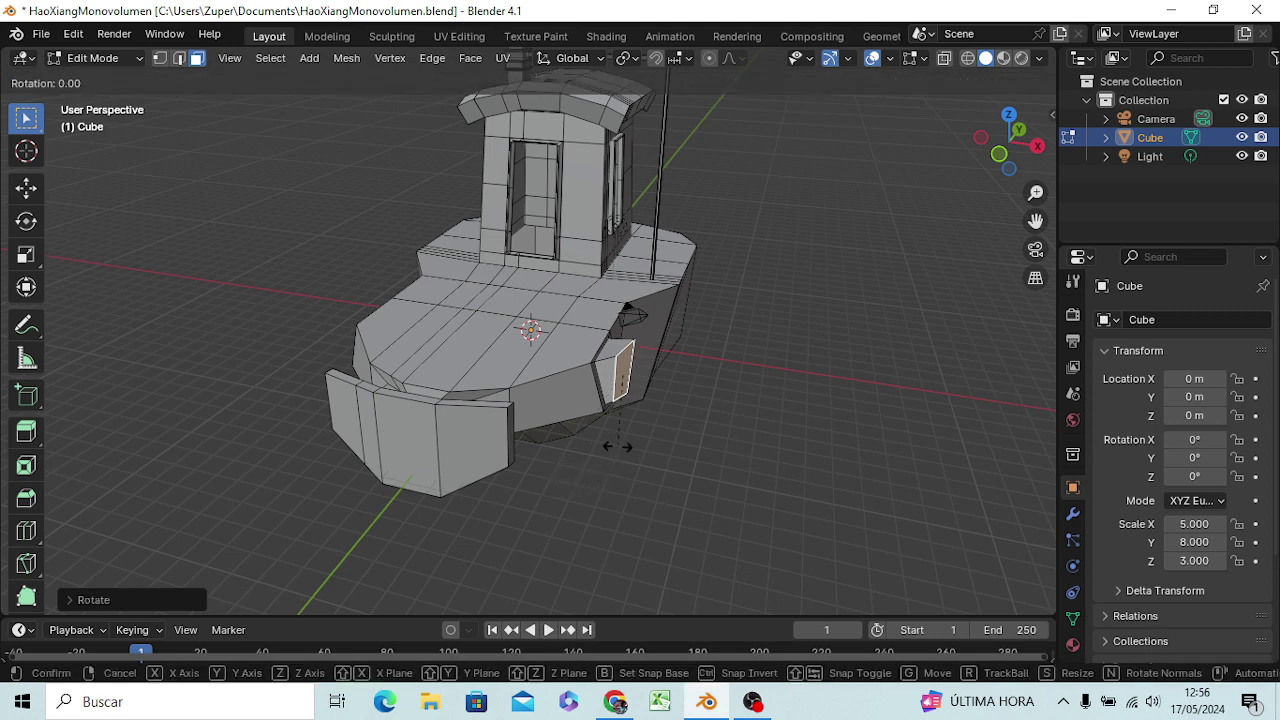
key("Escape")
key("e")
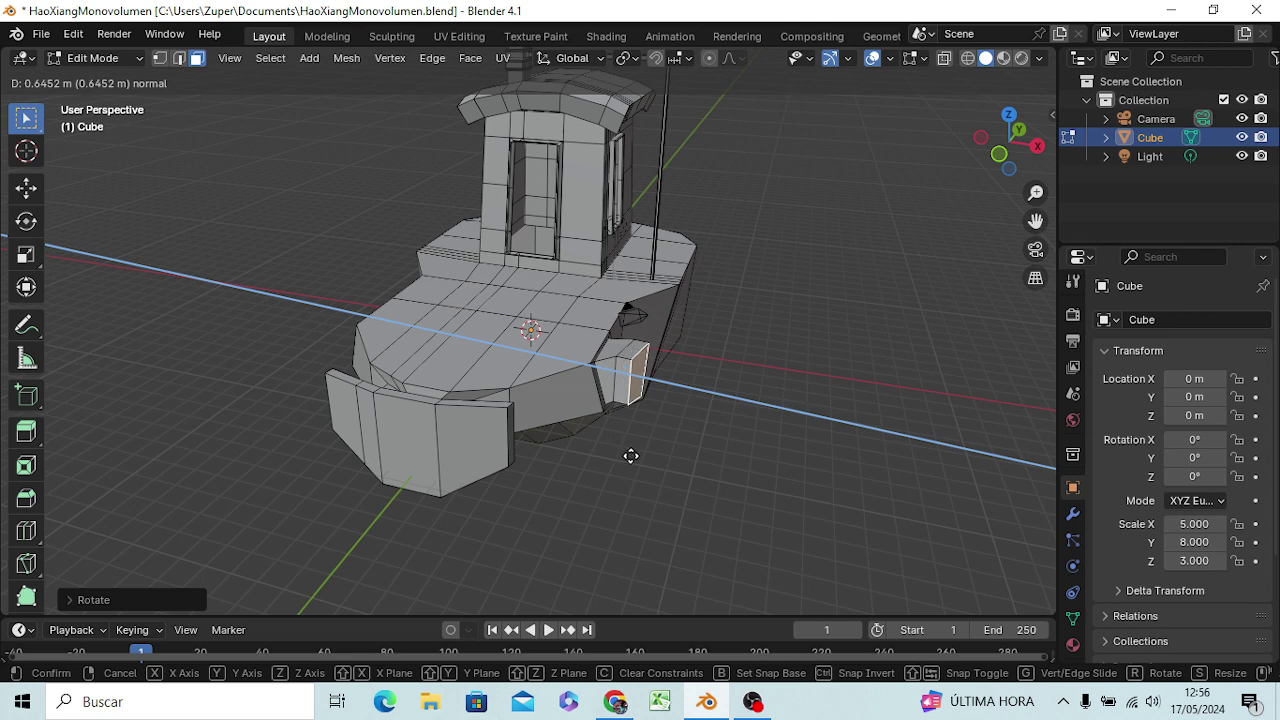
left_click(631, 456)
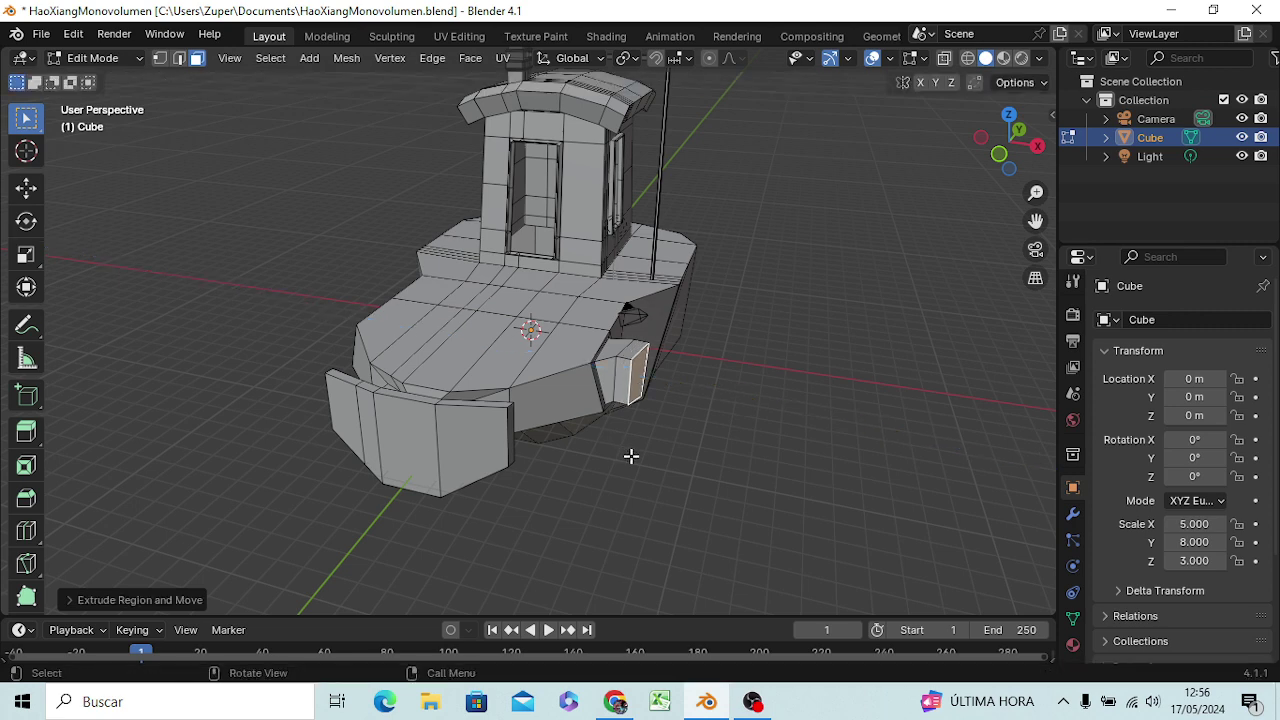
key("KP_1")
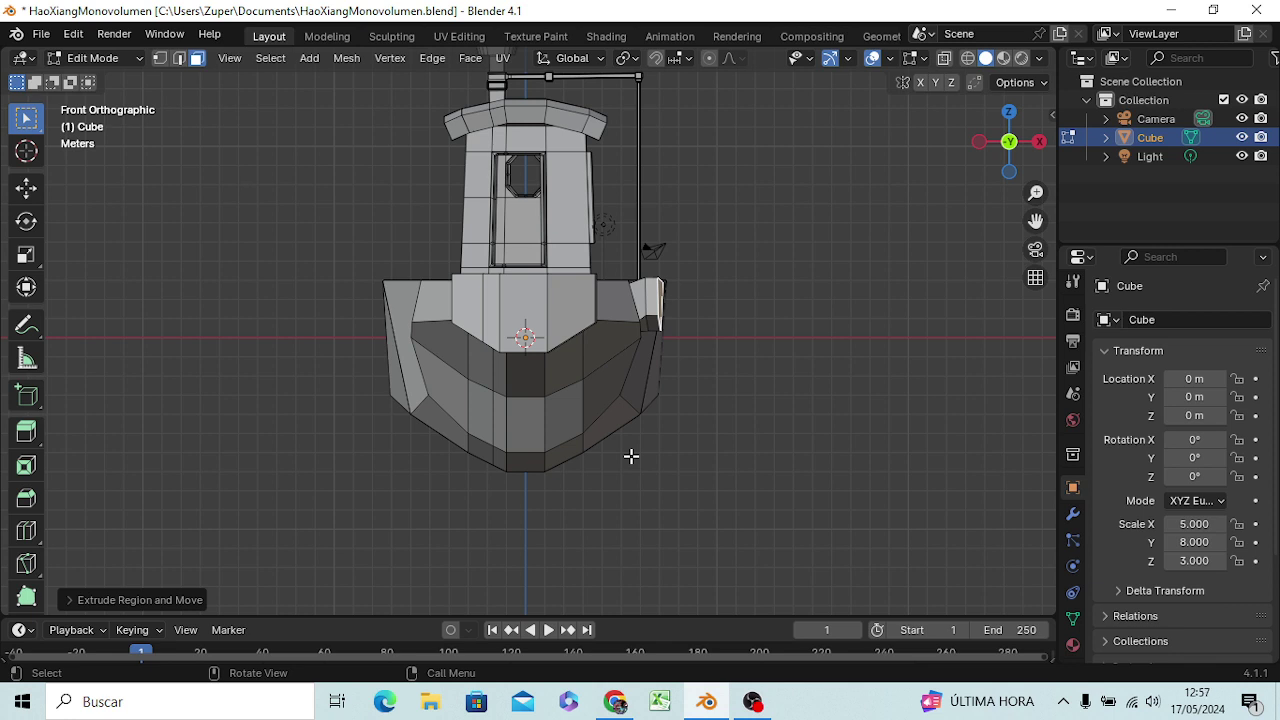
key("r")
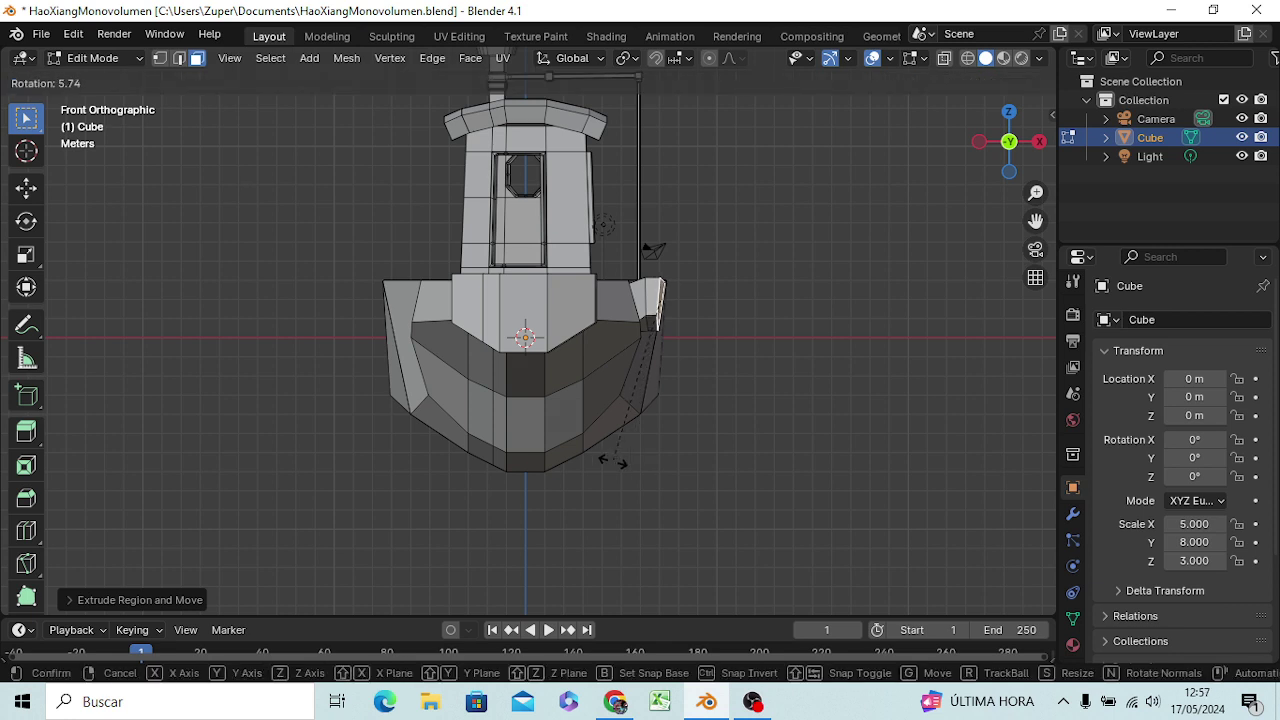
left_click(600, 455)
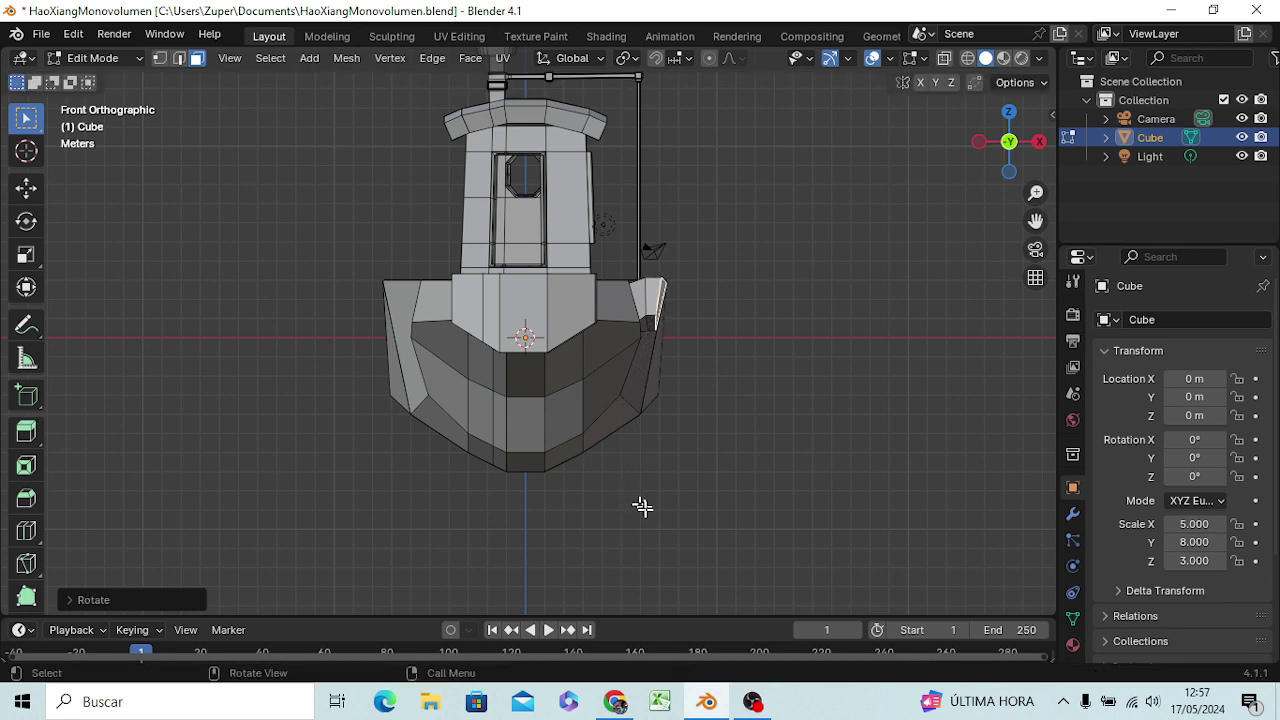
- Extrude three more segments, tilting once, to finish the curved side piece
key("g")
key("z")
key("z")
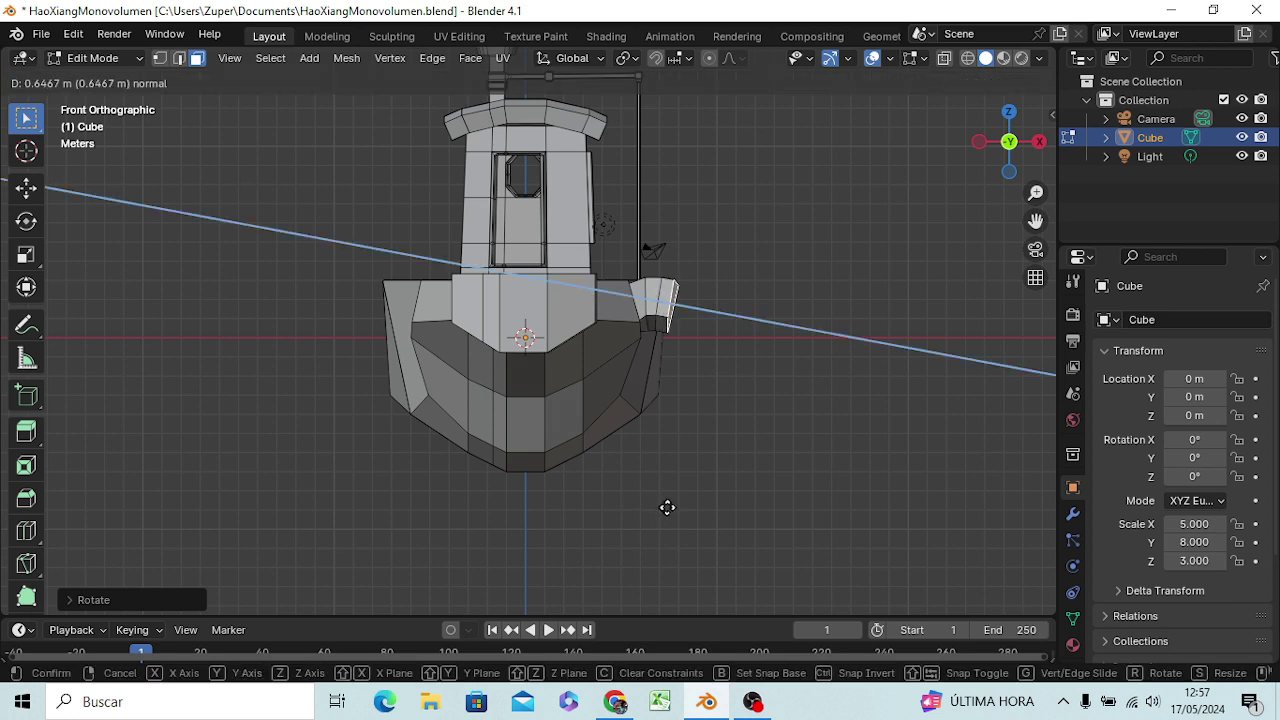
left_click(667, 510)
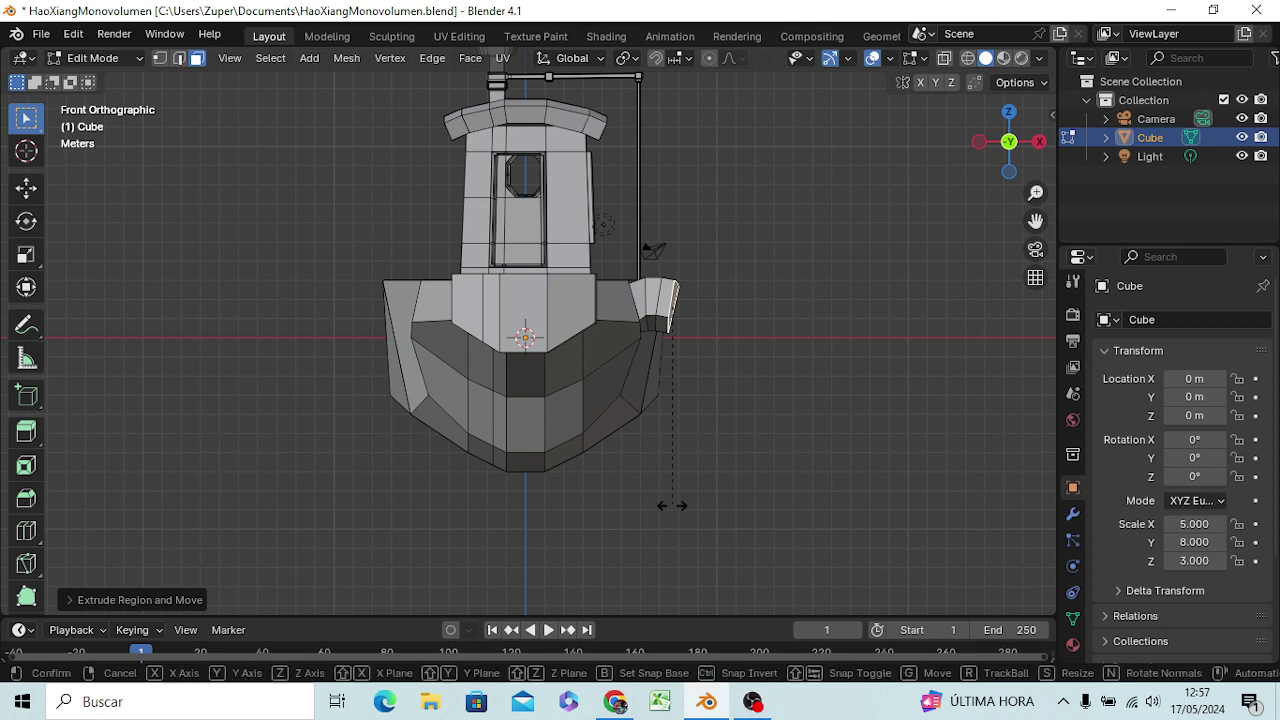
key("r")
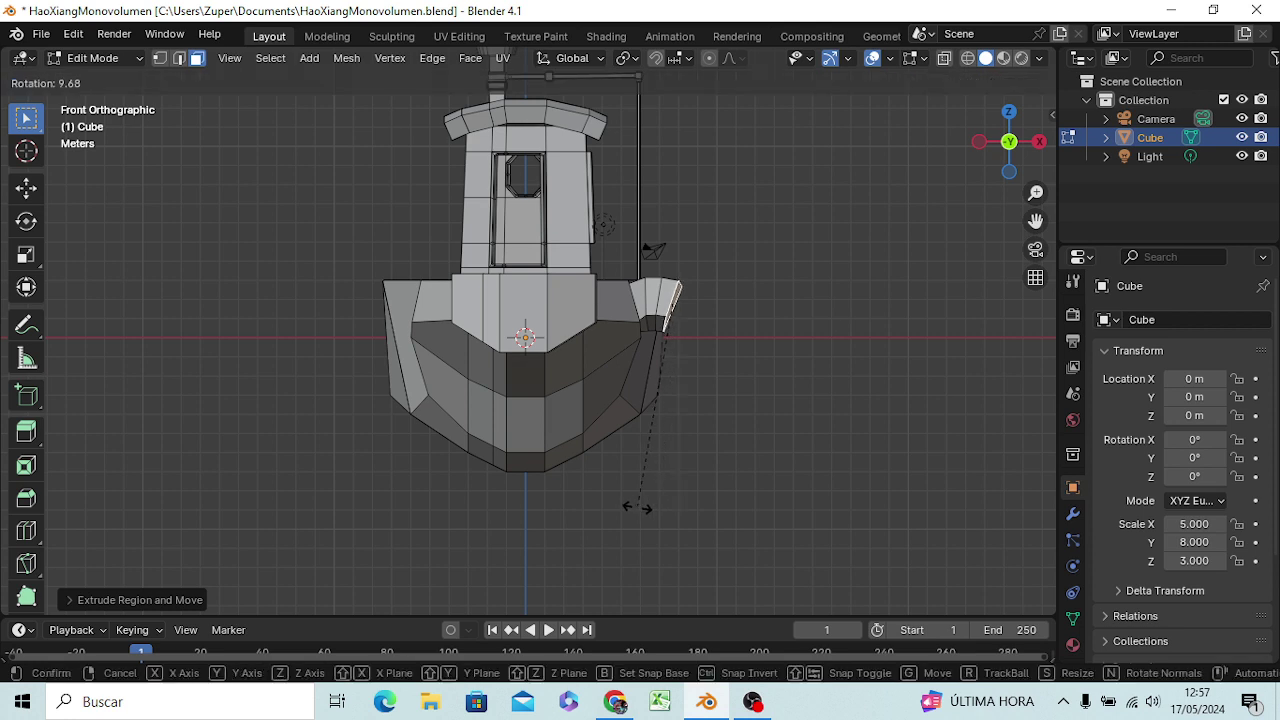
left_click(637, 508)
key("e")
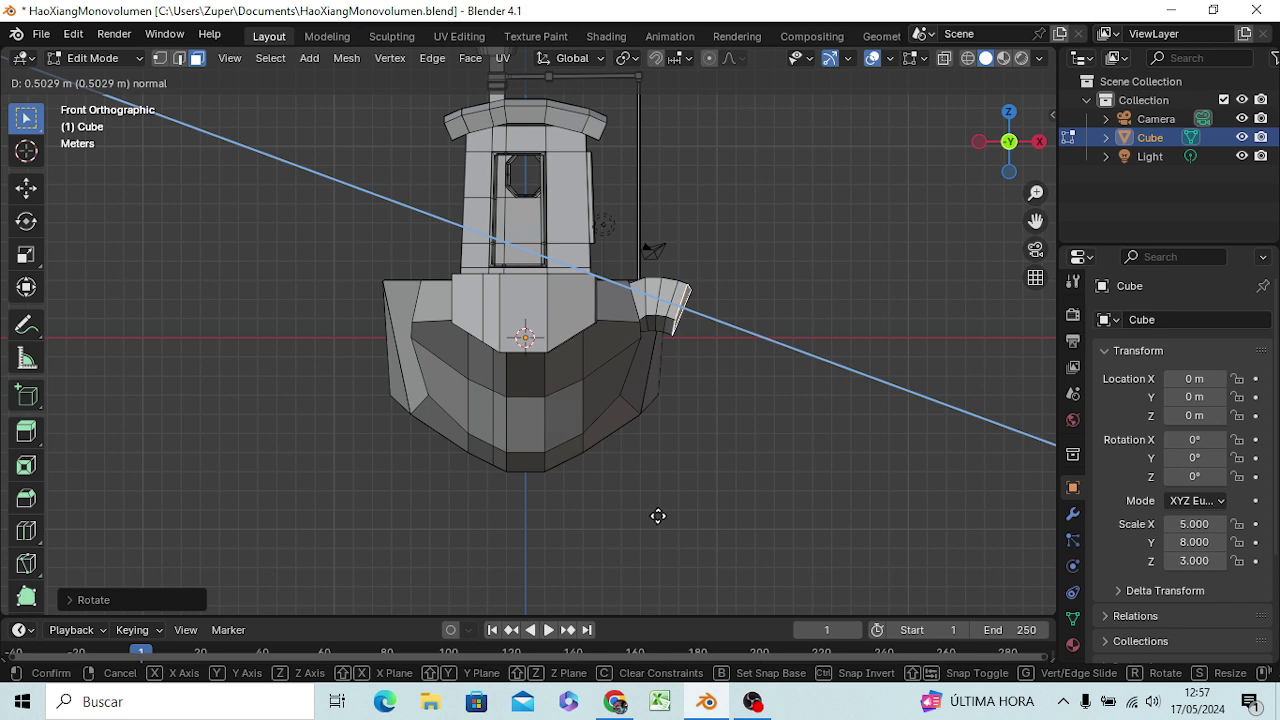
left_click(657, 516)
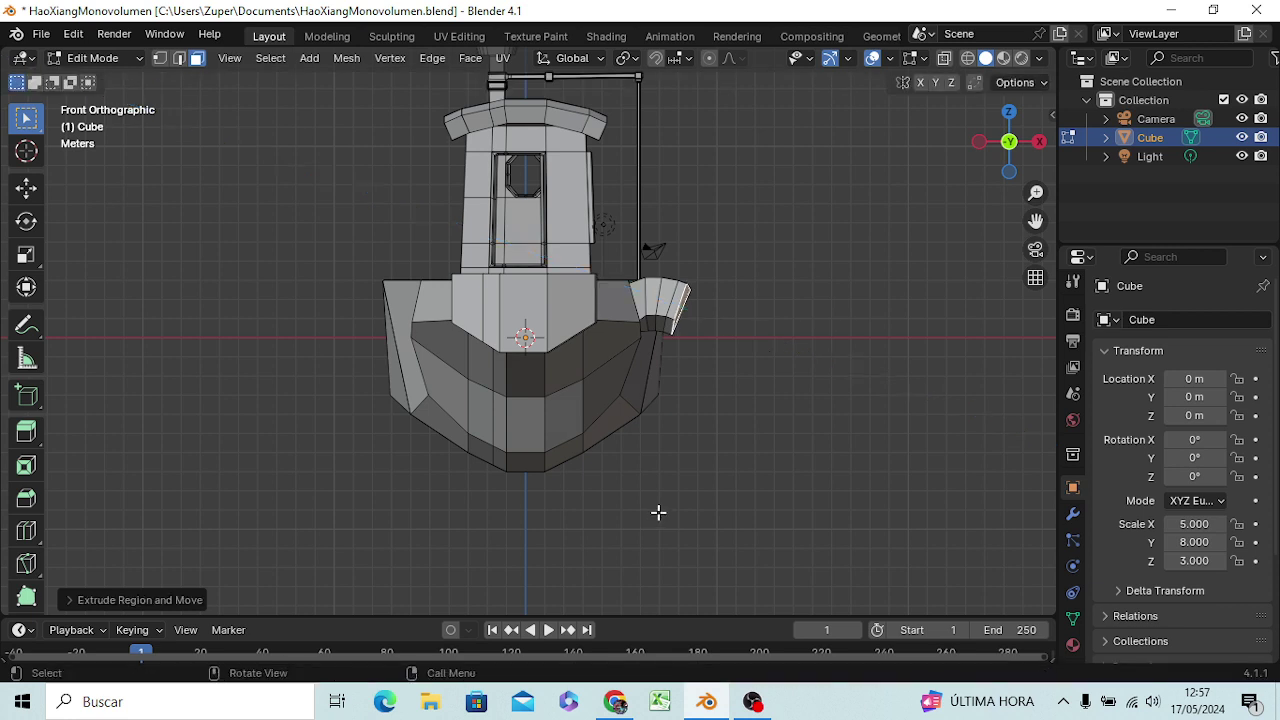
key("e")
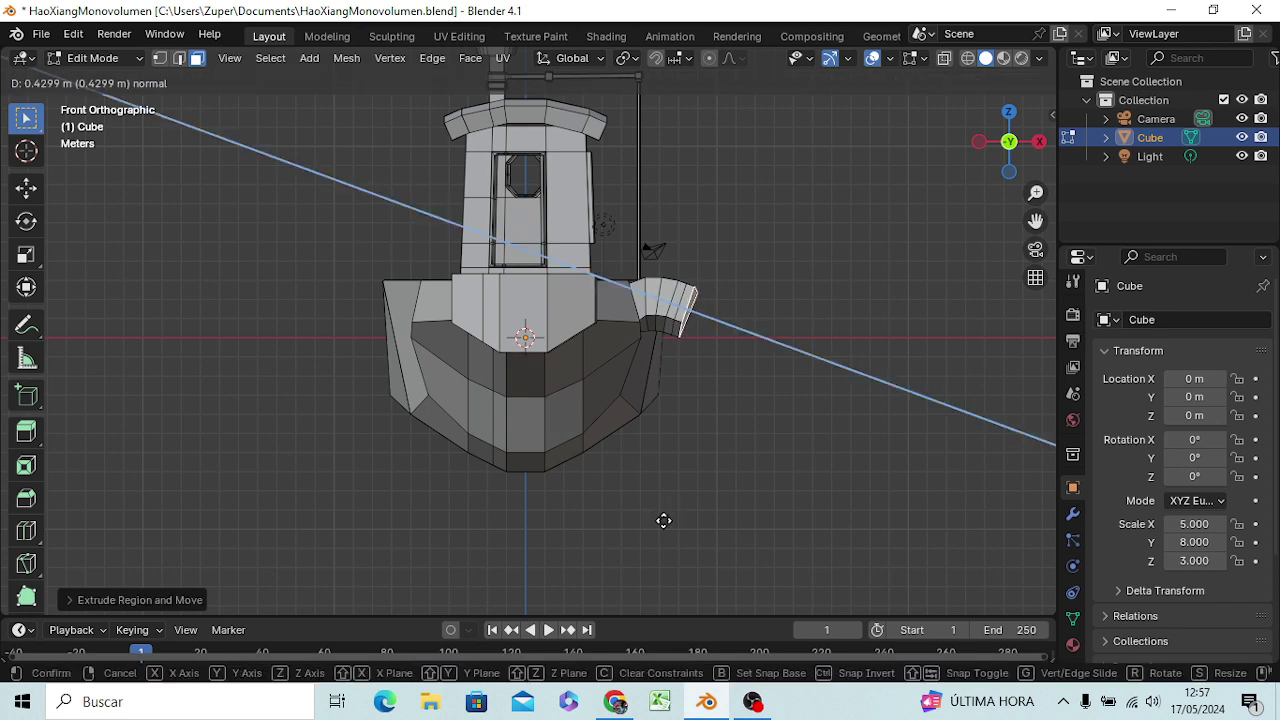
left_click(663, 520)
mouse_move(686, 534)
middle_mouse_down()
mouse_move(701, 555)
mouse_move(517, 566)
mouse_move(551, 614)
mouse_move(626, 609)
mouse_move(618, 575)
middle_mouse_up()
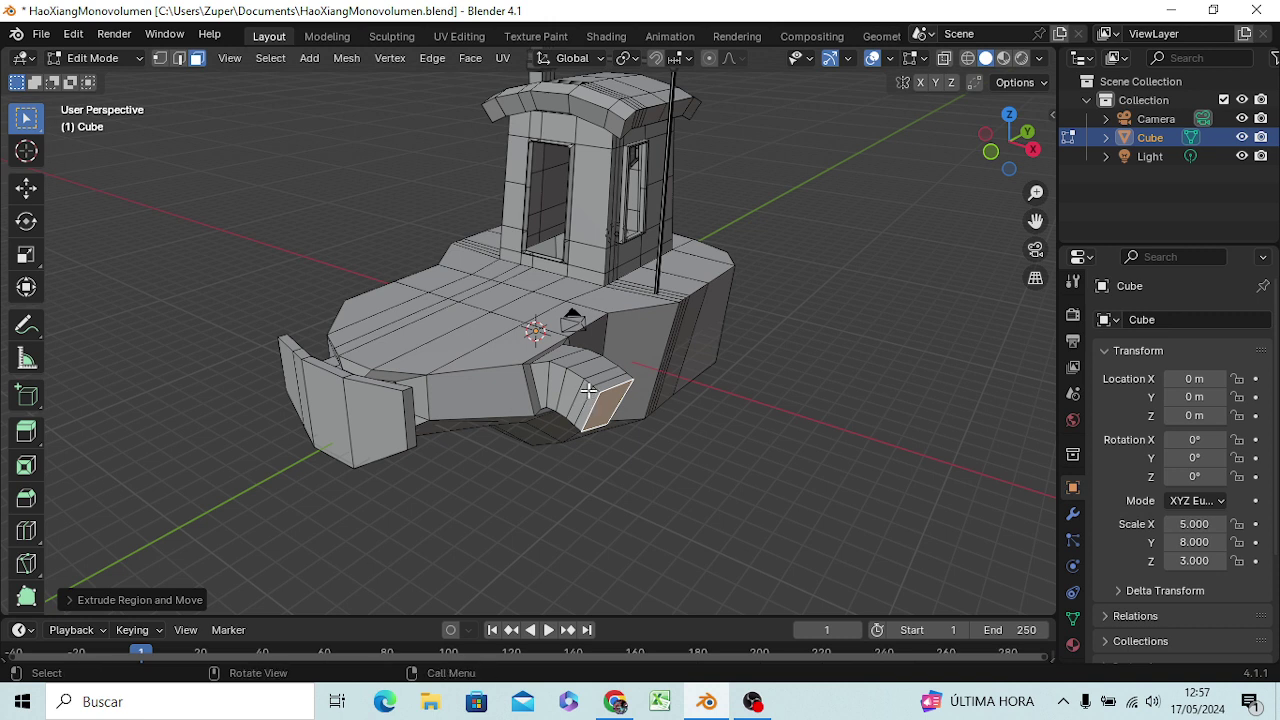
- Select the side piece's end face and scale it up about 2.49 times
left_click(593, 398)
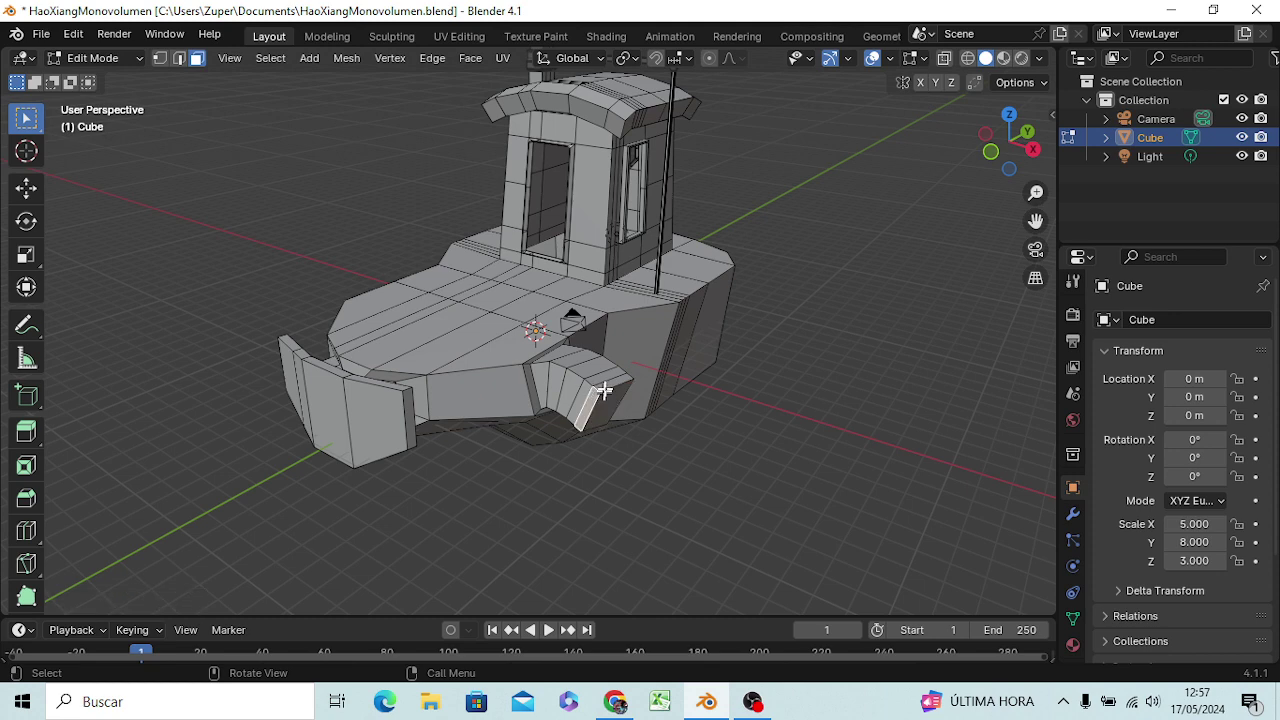
left_click(612, 385, "shift")
middle_click_drag(677, 462, 506, 434)
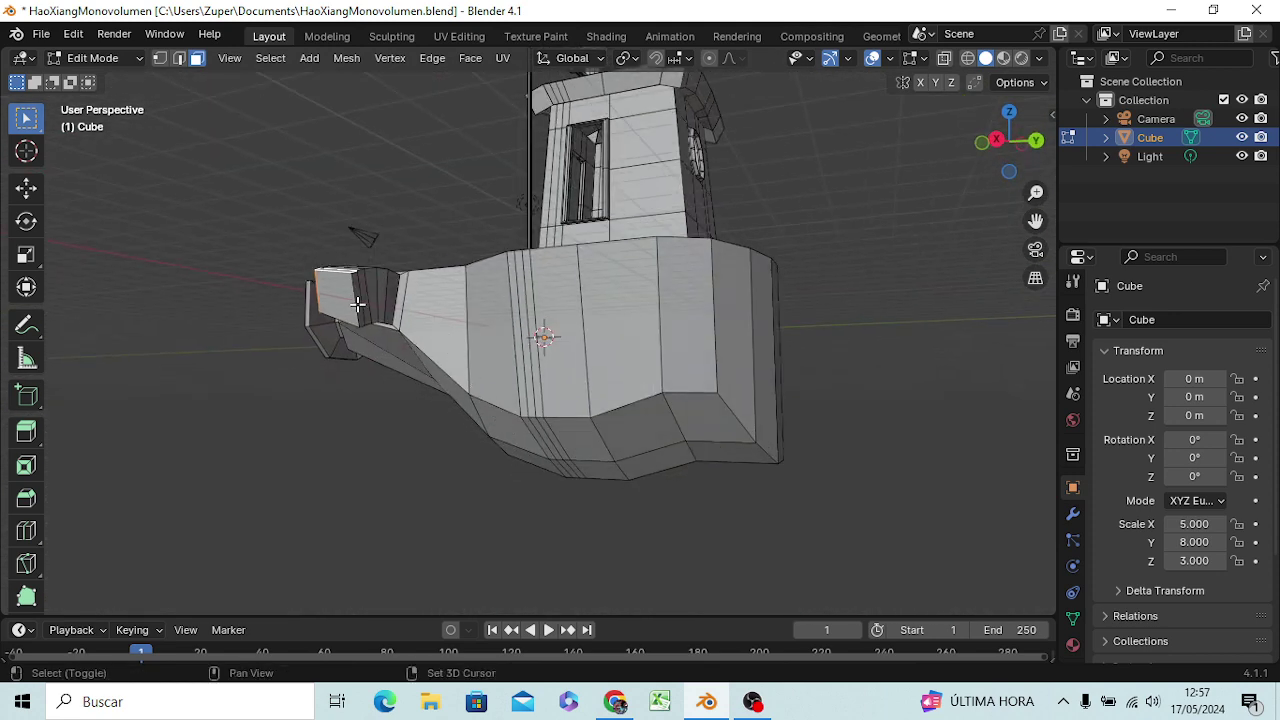
left_click(352, 296, "shift")
middle_click_drag(365, 375, 371, 224)
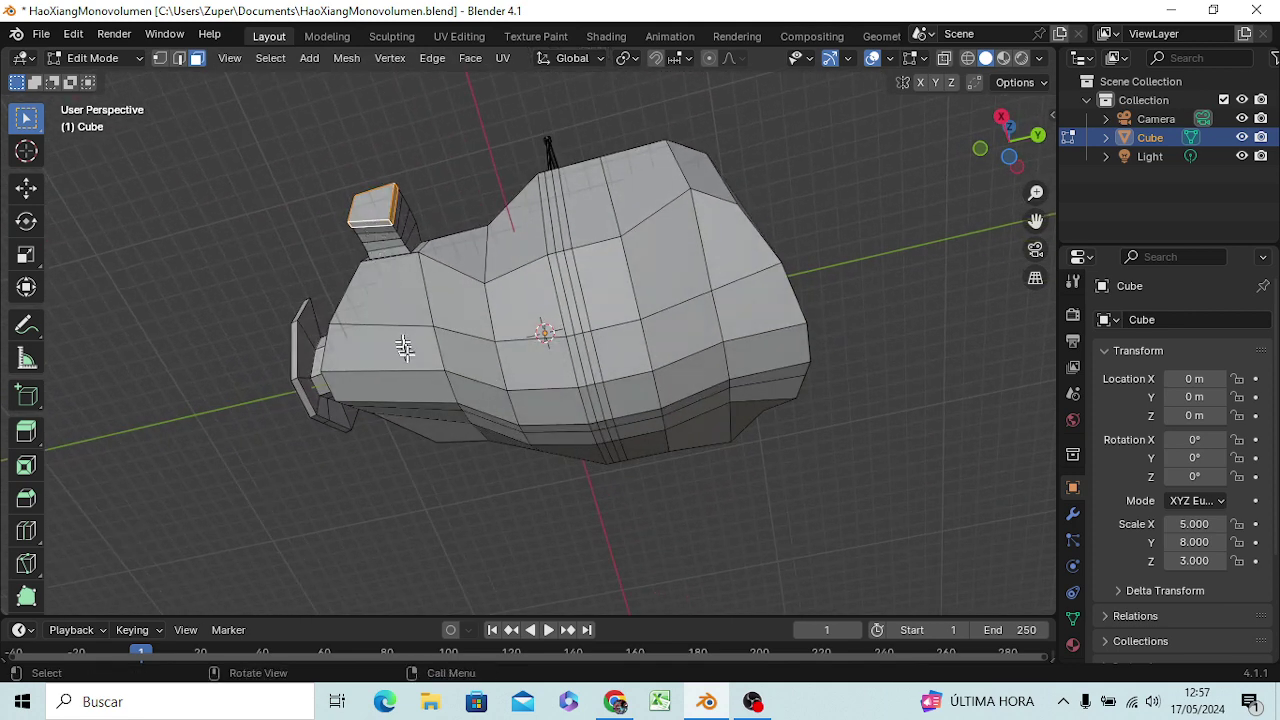
mouse_move(403, 349)
middle_mouse_down()
mouse_move(506, 540)
mouse_move(491, 531)
middle_mouse_up()
key("s")
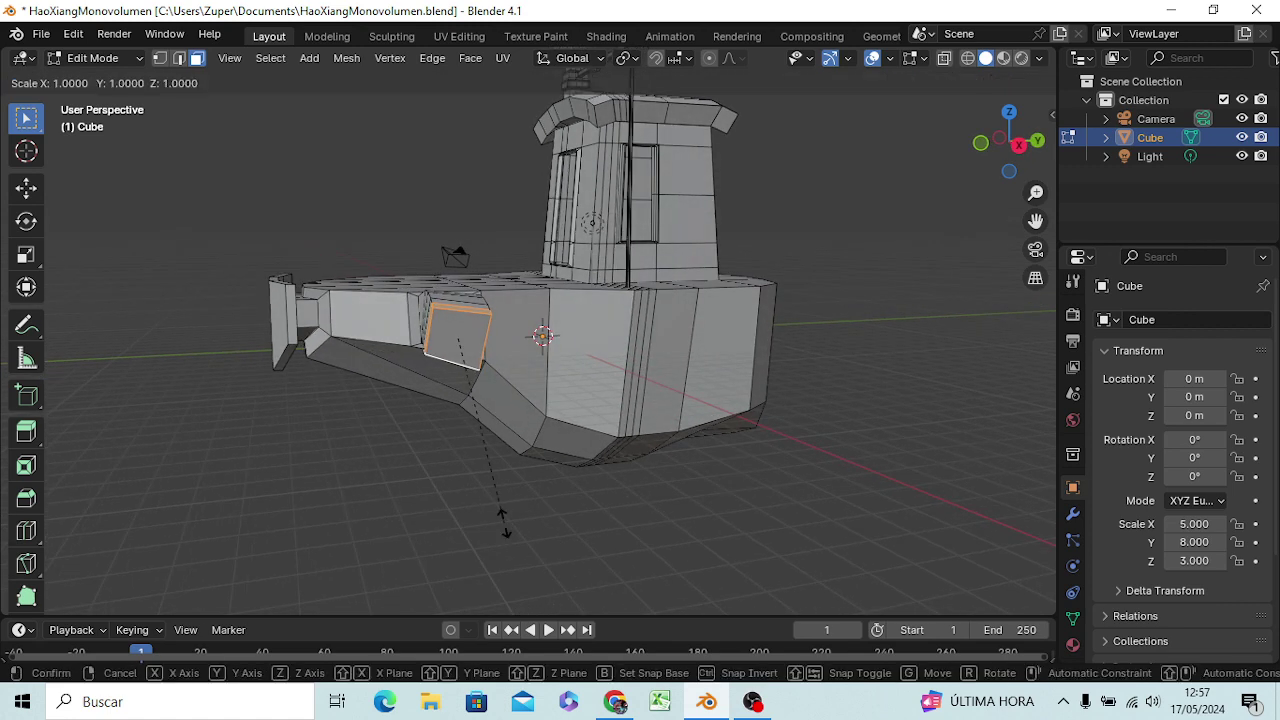
left_click(785, 143)
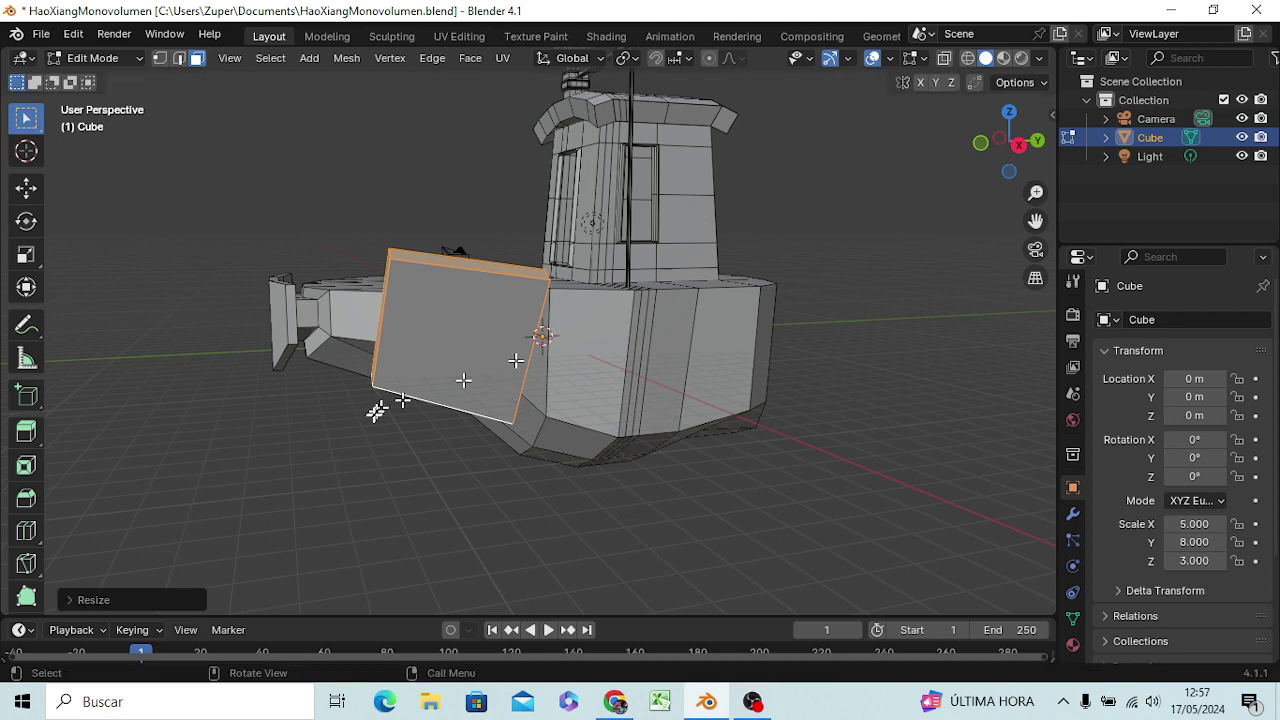
middle_click_drag(401, 400, 541, 400)
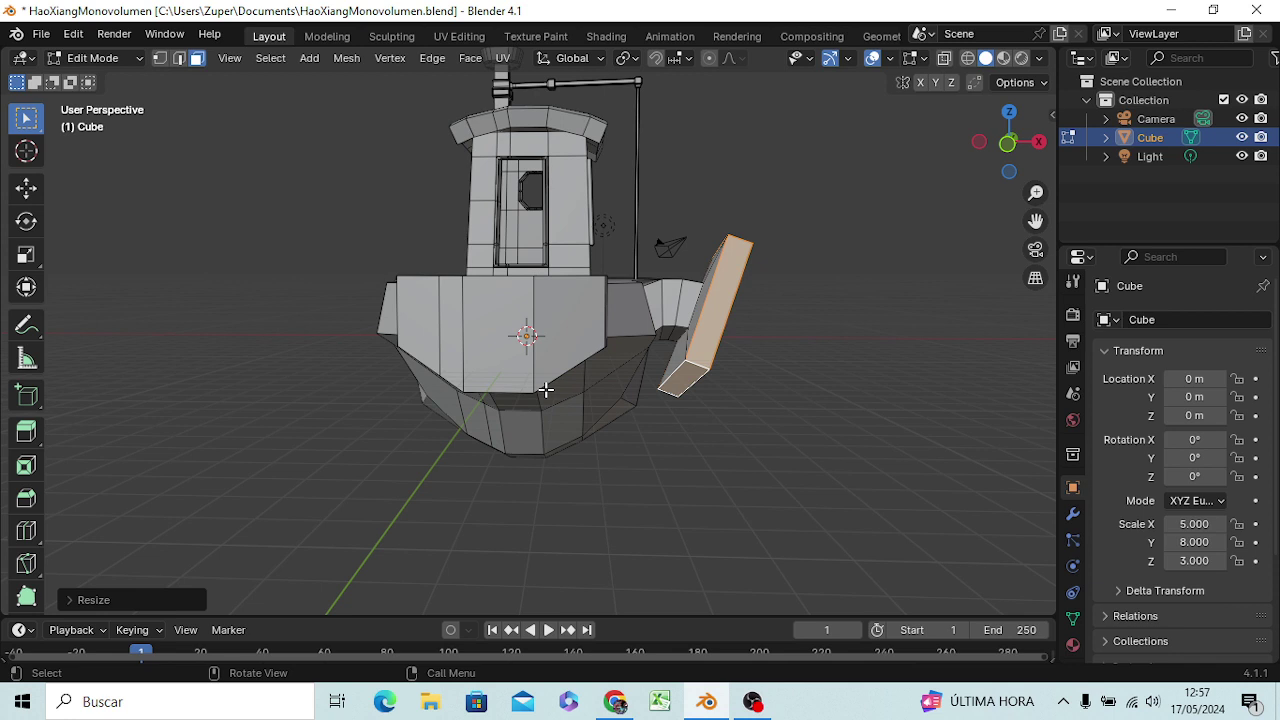
- Undo the slab, then scale the end face about 3.15 times along Z instead
key("x")
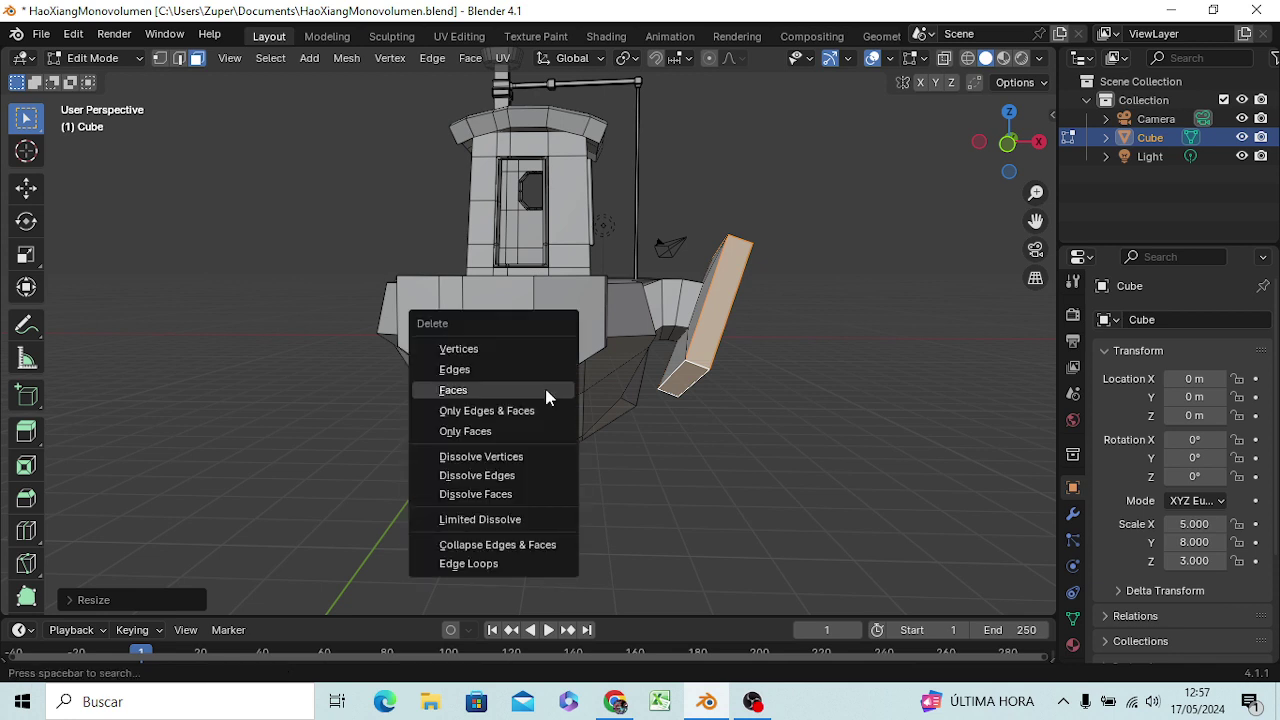
left_click(546, 394)
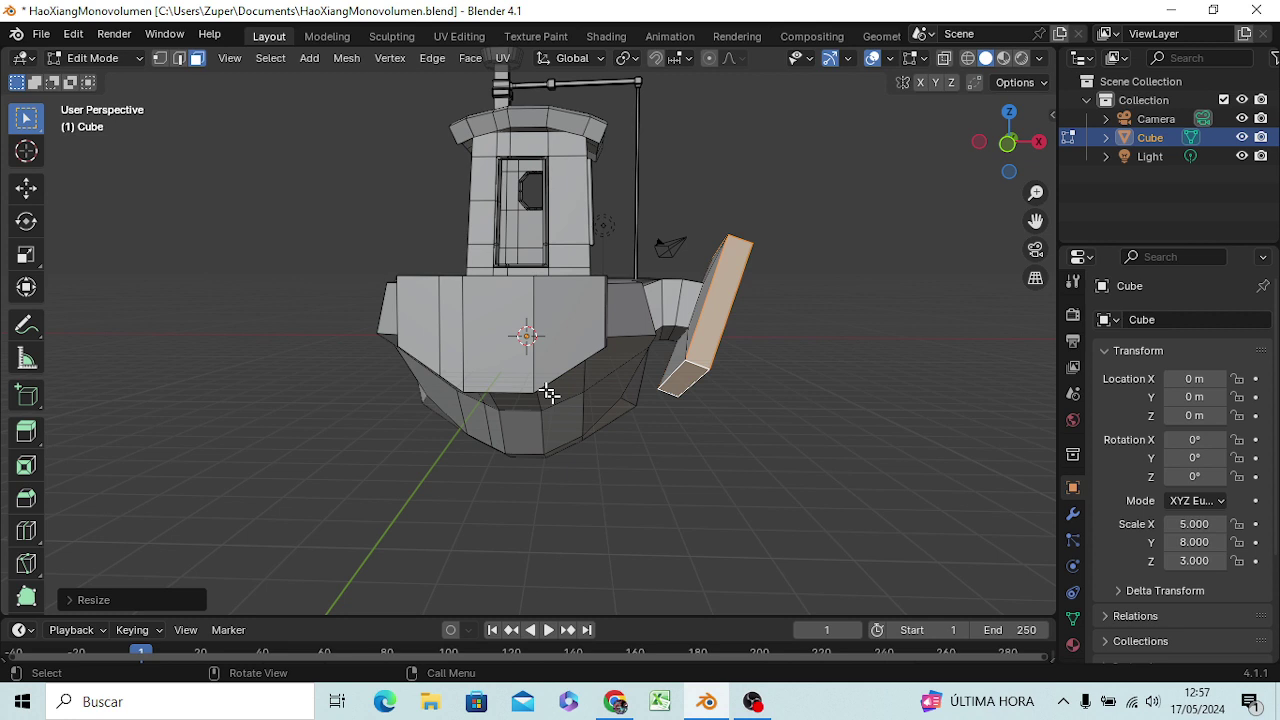
key("ctrl+z")
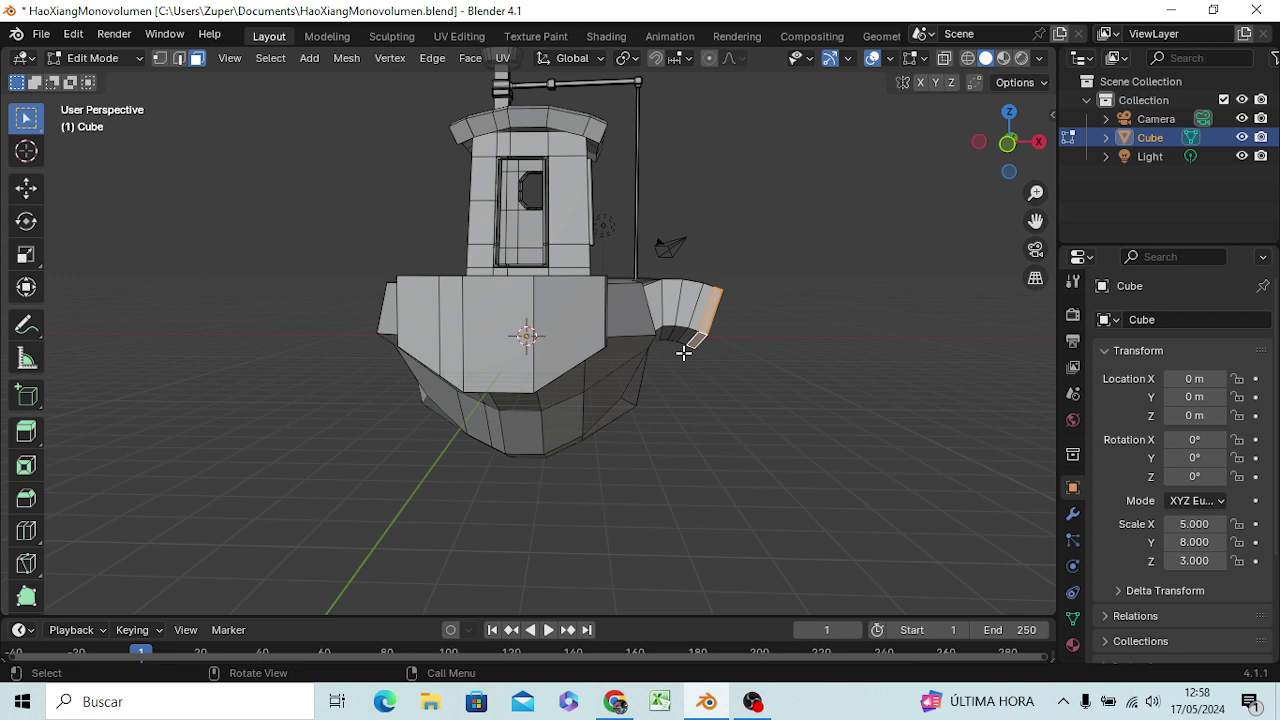
key("s")
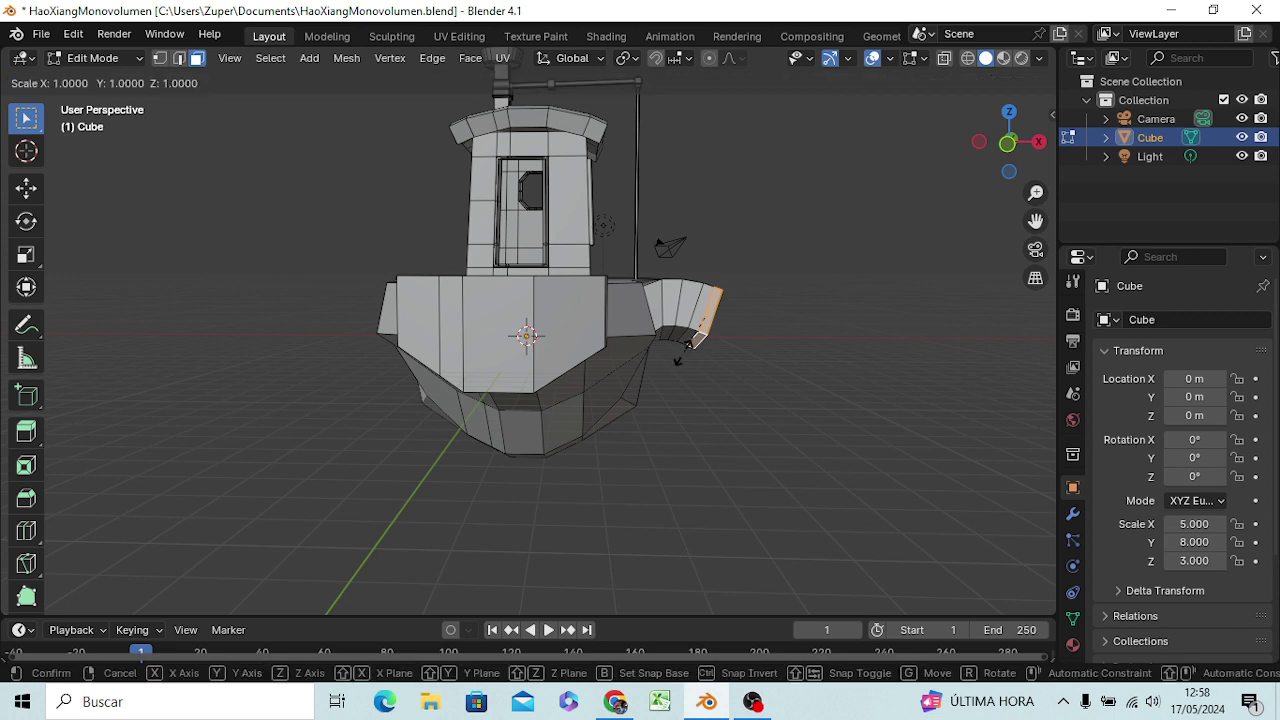
key("z")
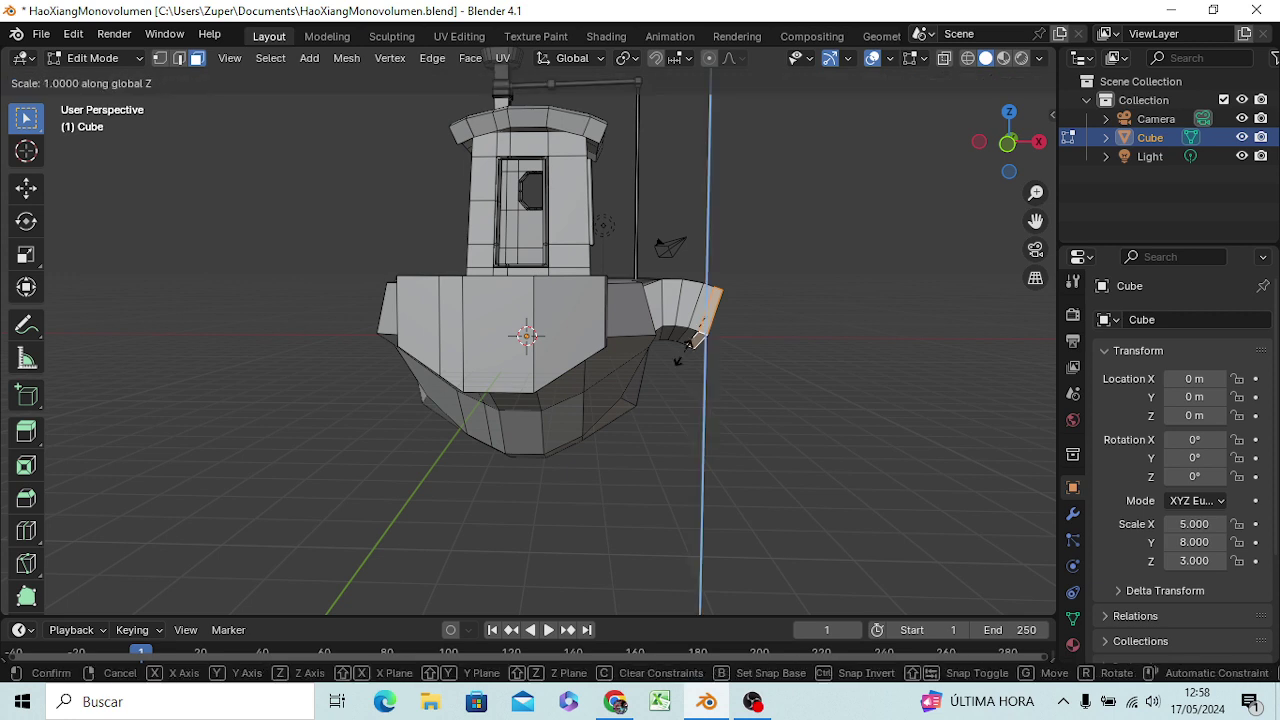
left_click(665, 460)
middle_click_drag(749, 423, 588, 437)
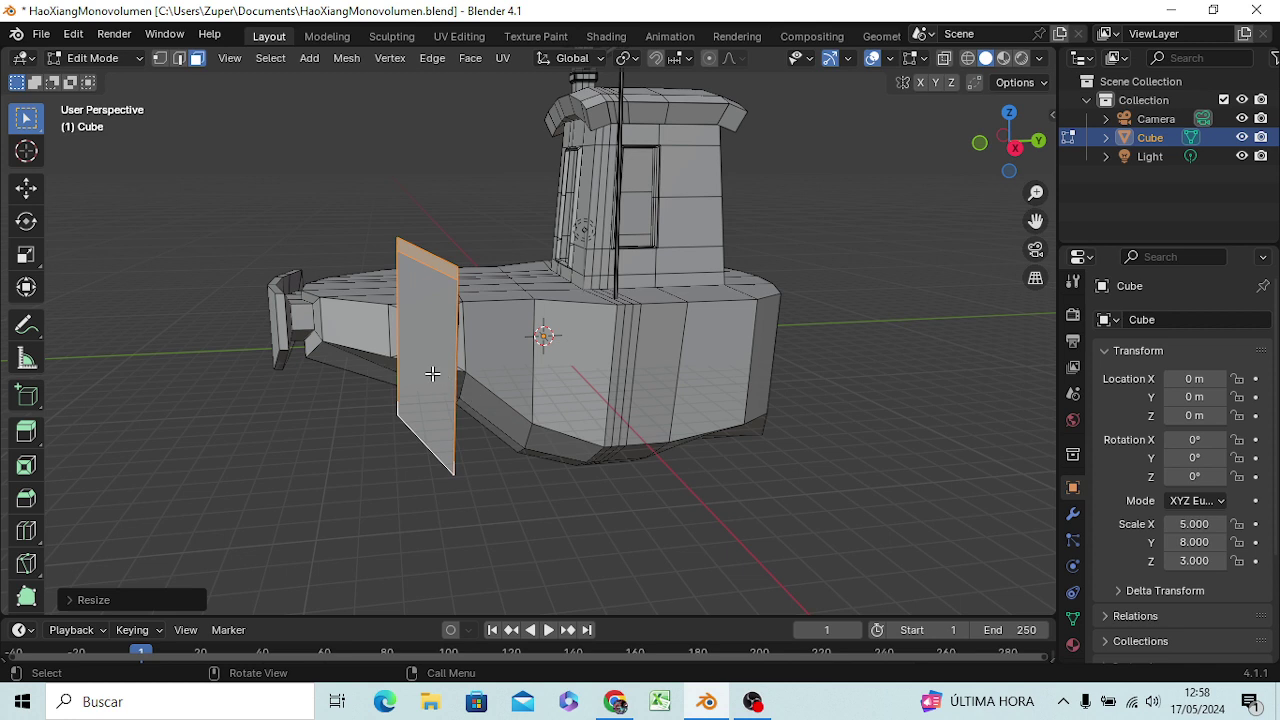
- Scale the tall plate about 3.13 times along Y, the hull's length
key("s")
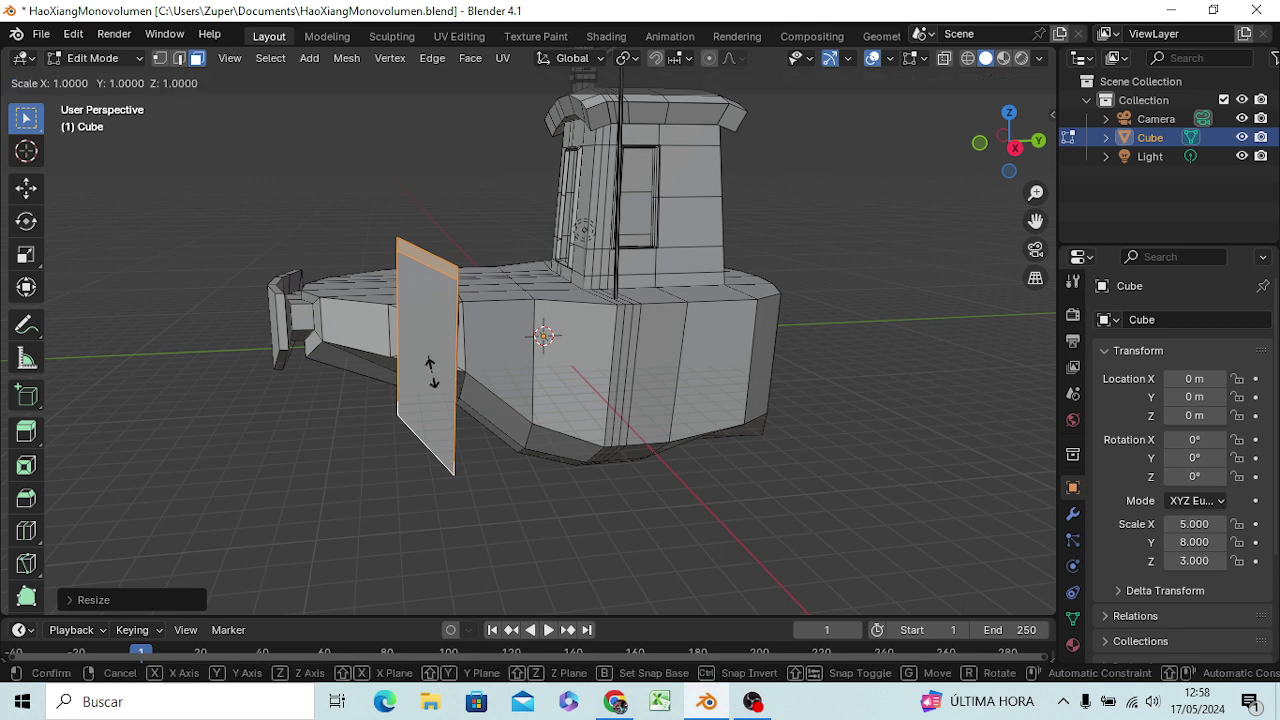
key("y")
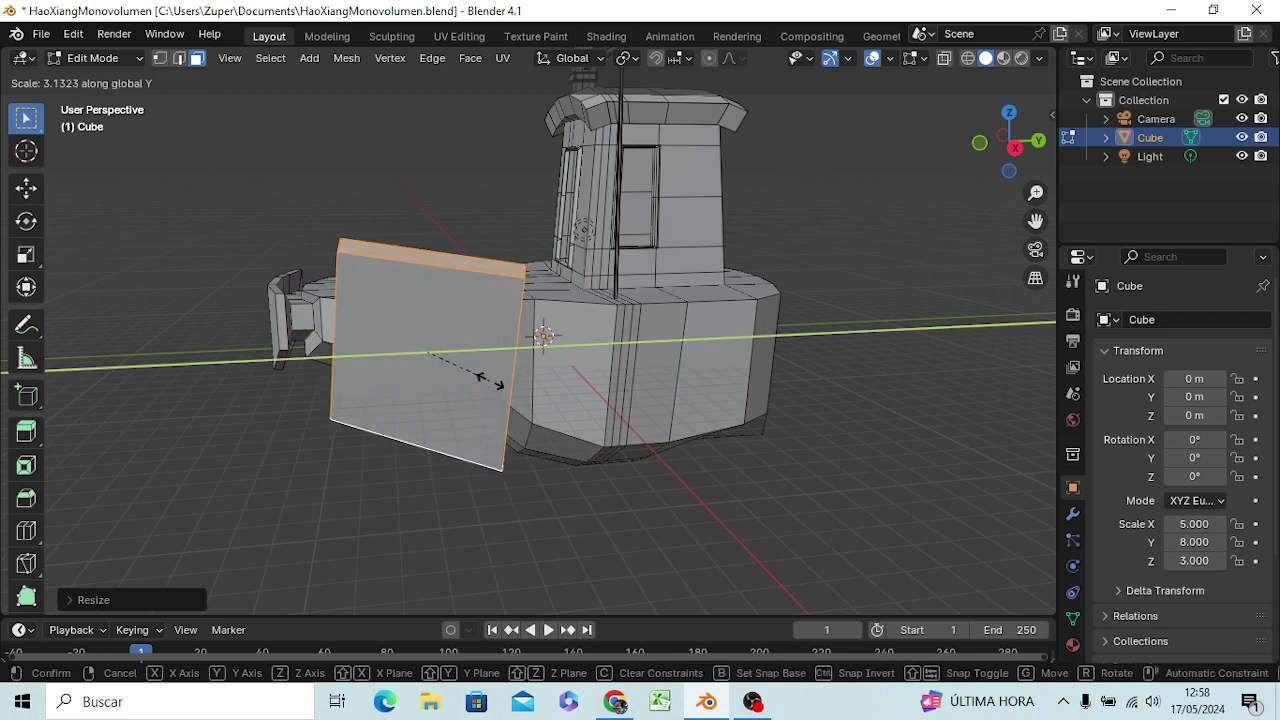
left_click(488, 378)
mouse_move(486, 386)
middle_mouse_down()
mouse_move(529, 425)
mouse_move(533, 460)
mouse_move(588, 438)
mouse_move(471, 443)
mouse_move(445, 377)
mouse_move(429, 394)
mouse_move(426, 440)
mouse_move(439, 398)
middle_mouse_up()
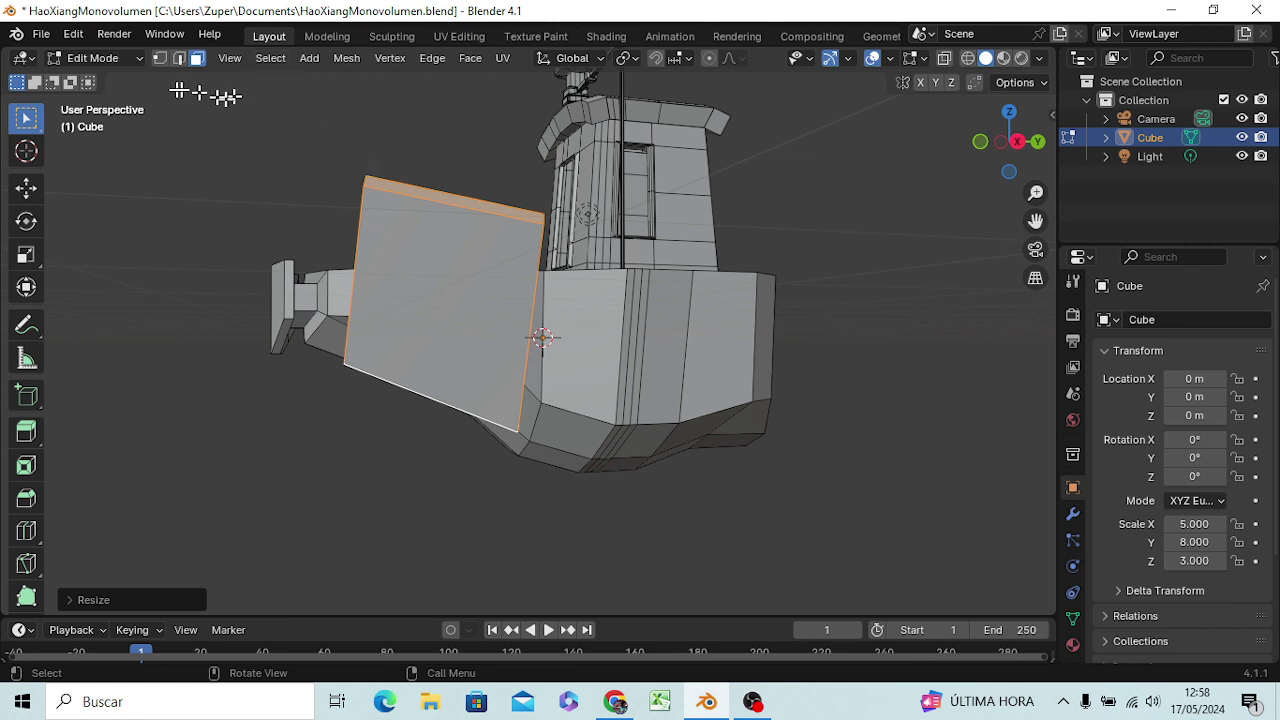
- In vertex mode, lower the plate's outer top corner vertices along Z
left_click(162, 62)
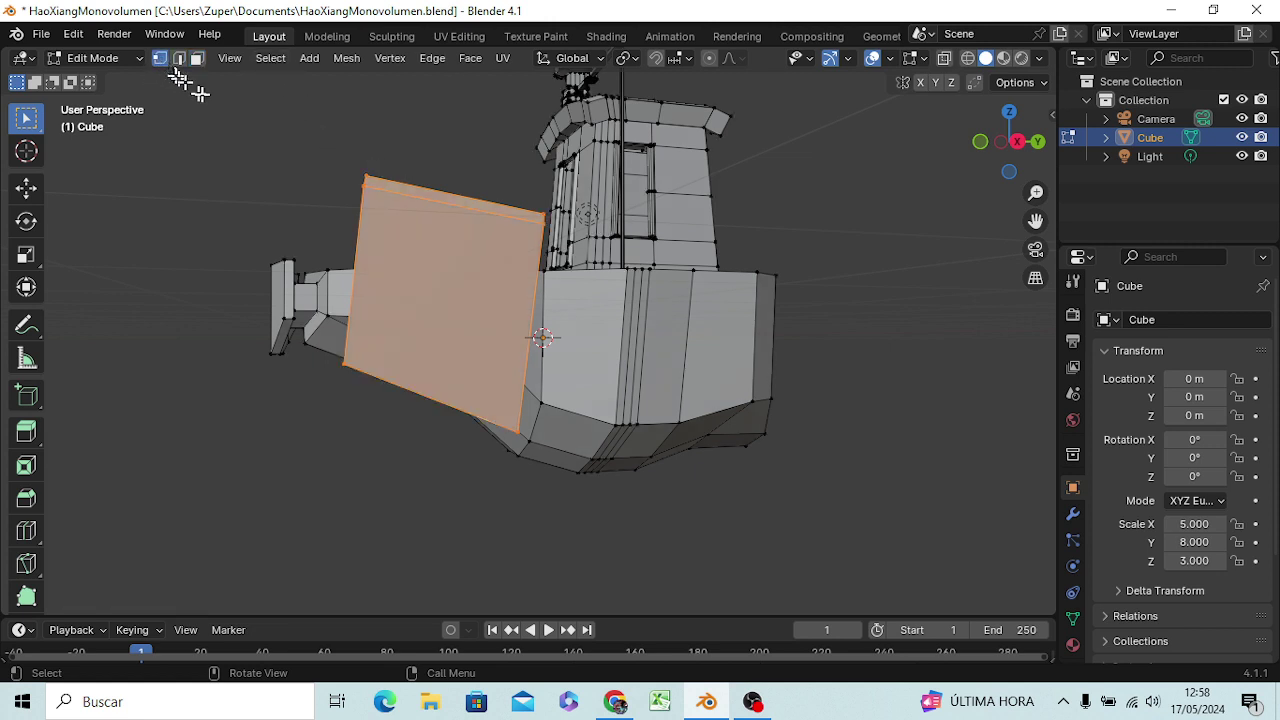
left_click(352, 147)
left_click_drag(351, 163, 383, 215)
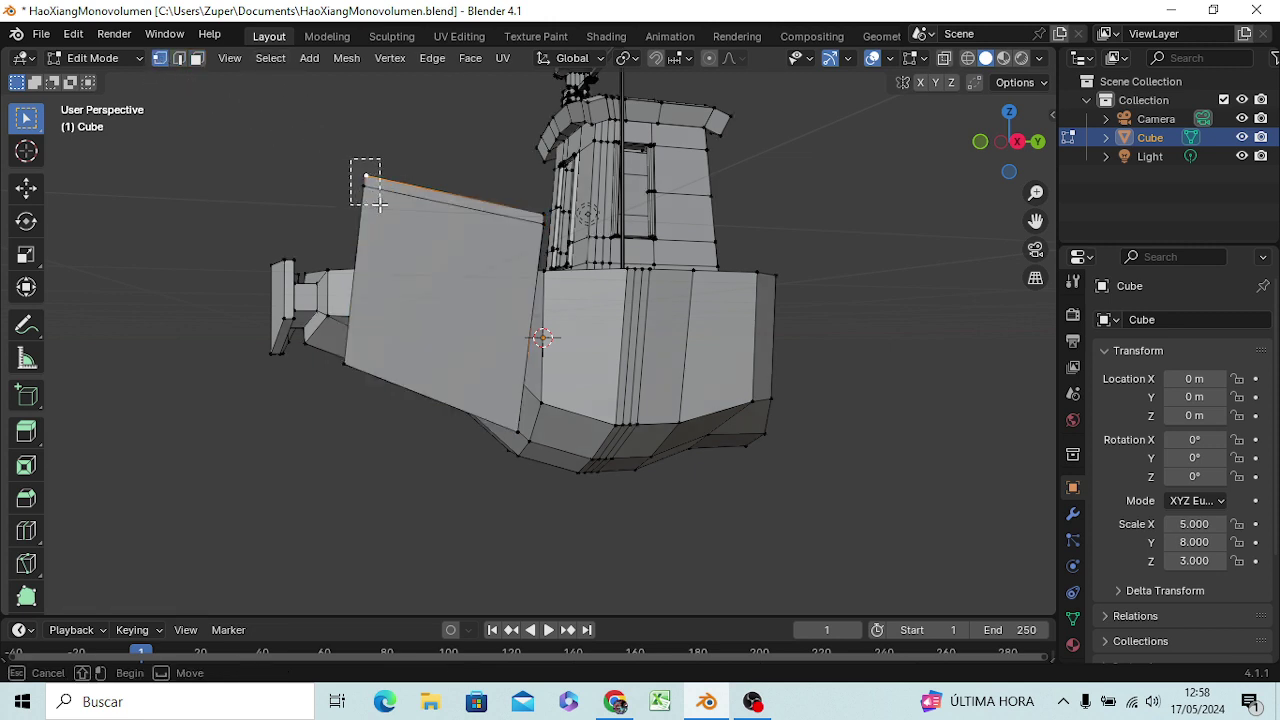
key("g")
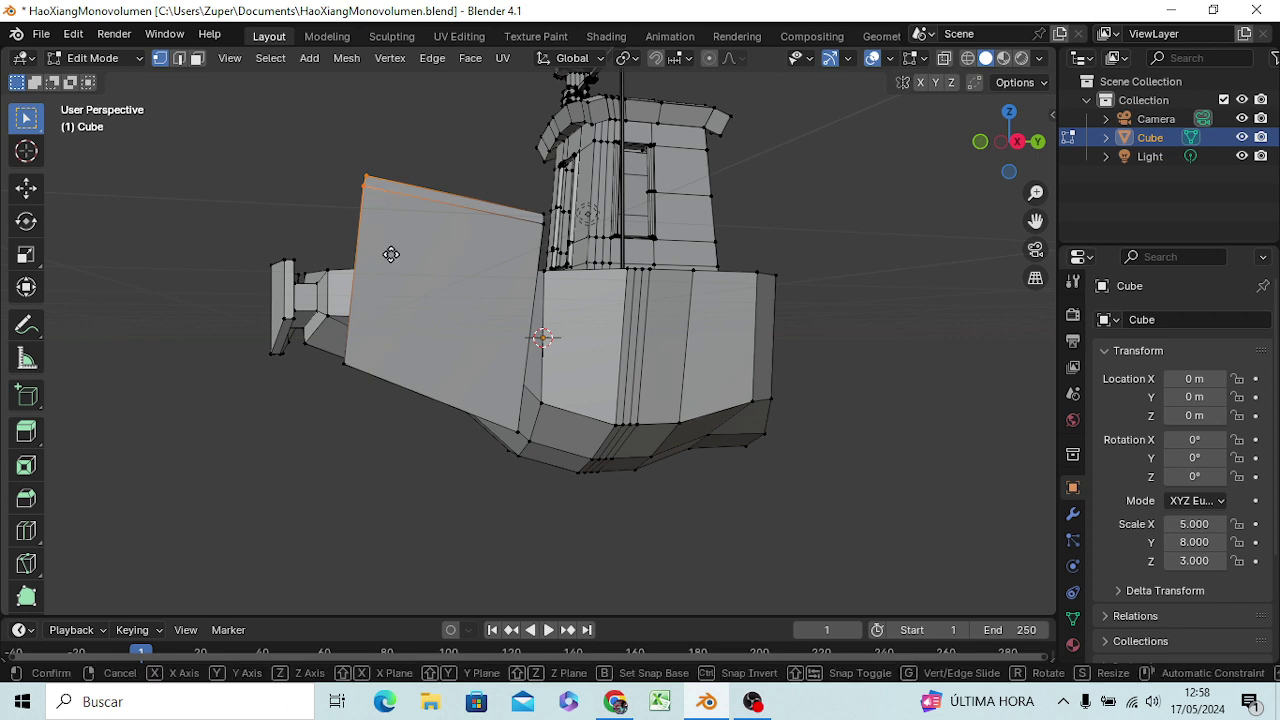
key("z")
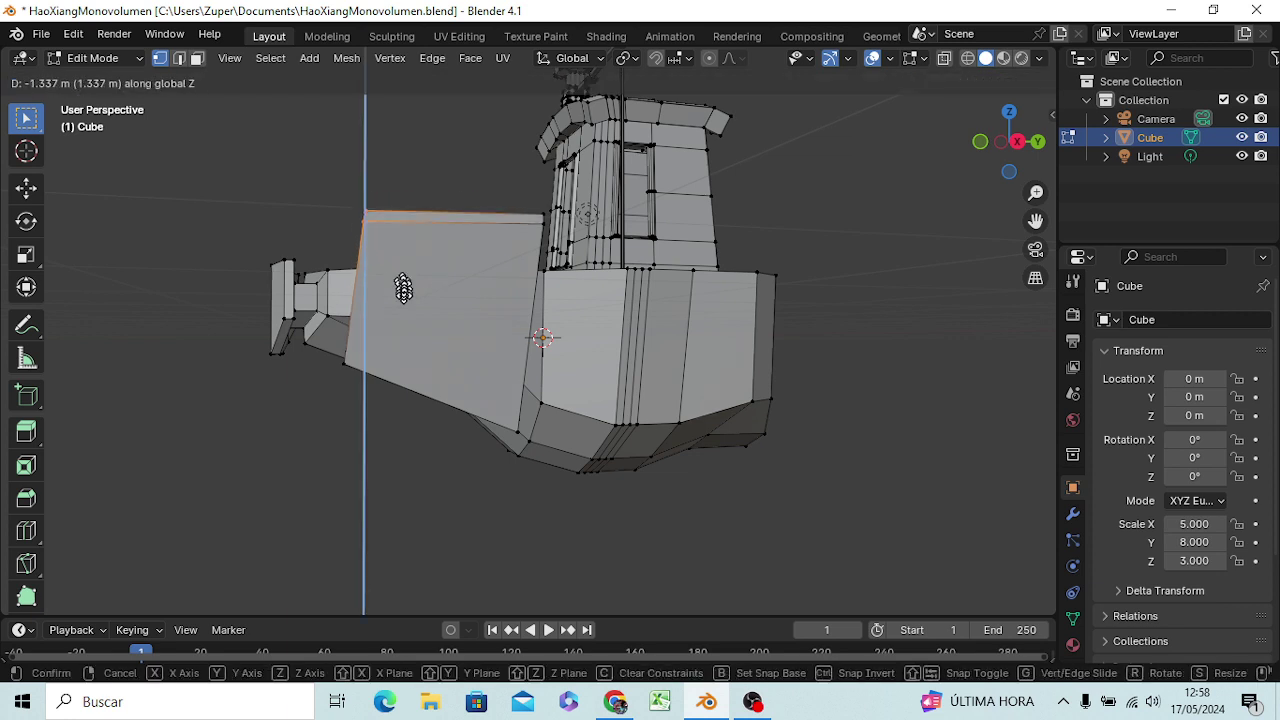
left_click(406, 335)
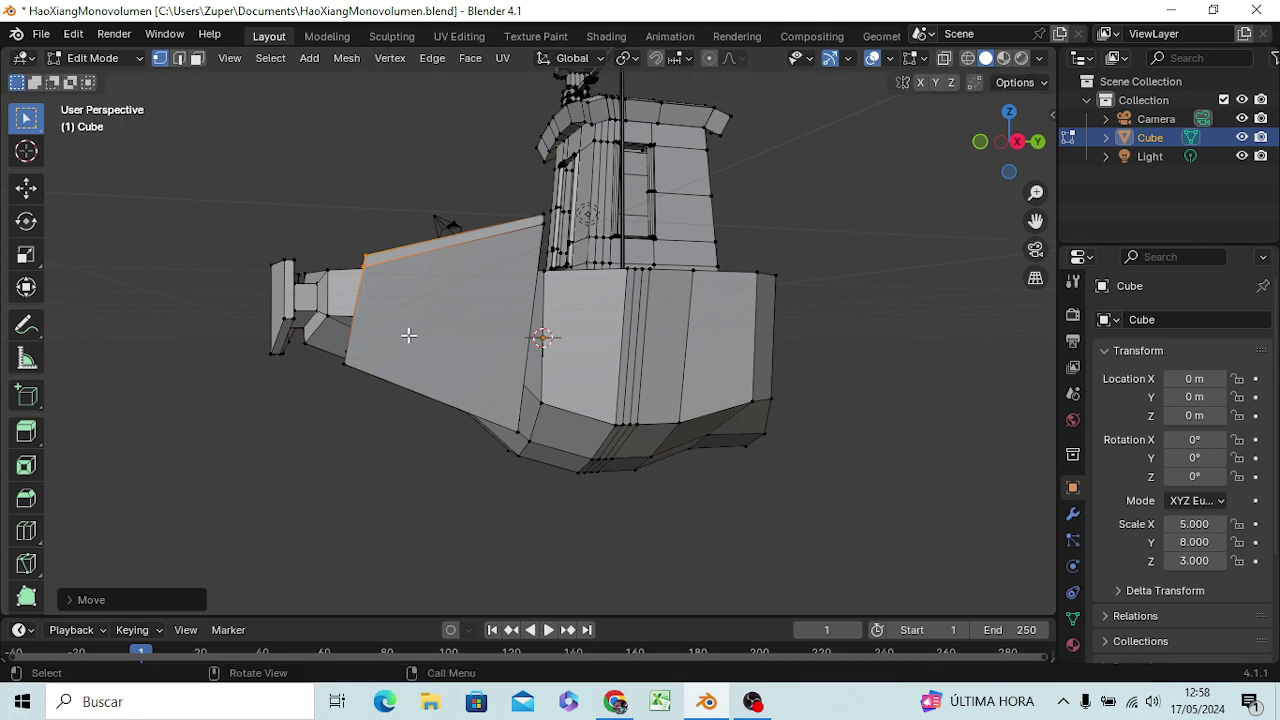
mouse_move(563, 382)
middle_mouse_down()
mouse_move(557, 443)
mouse_move(560, 420)
middle_mouse_up()
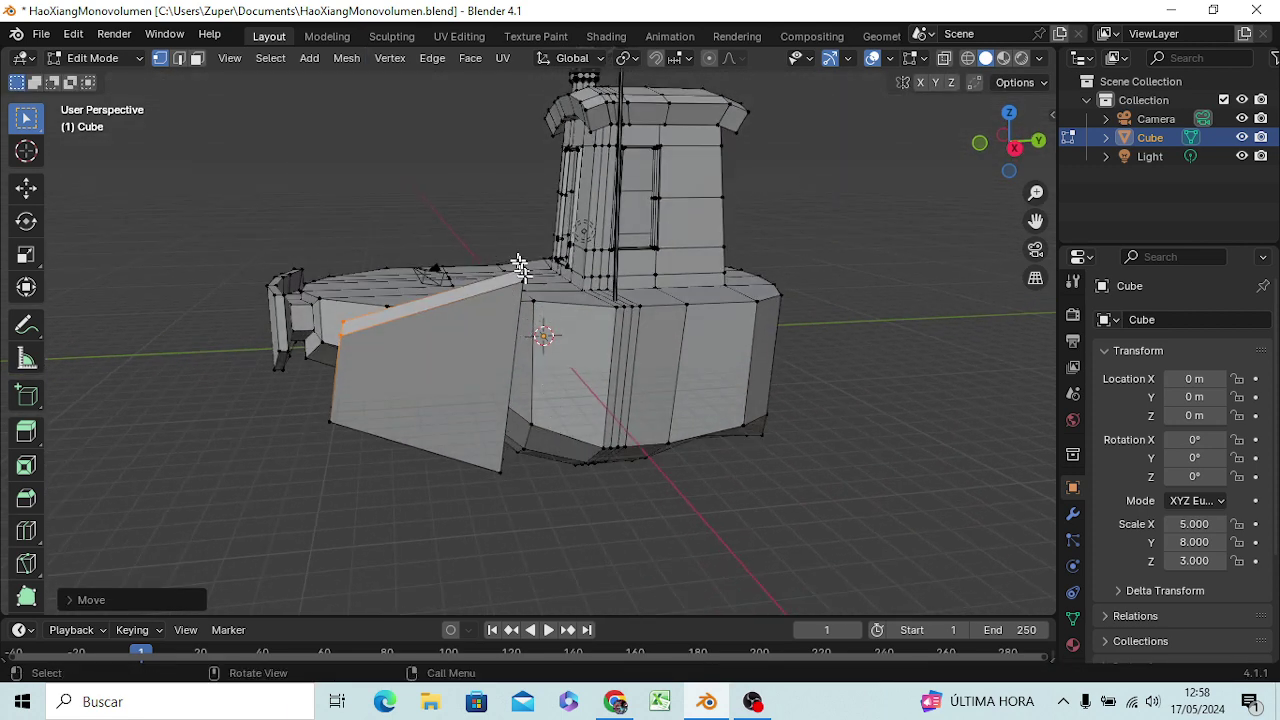
- Lower the plate's whole top edge about 0.63 m along Z to the deck
left_click(523, 270, "shift")
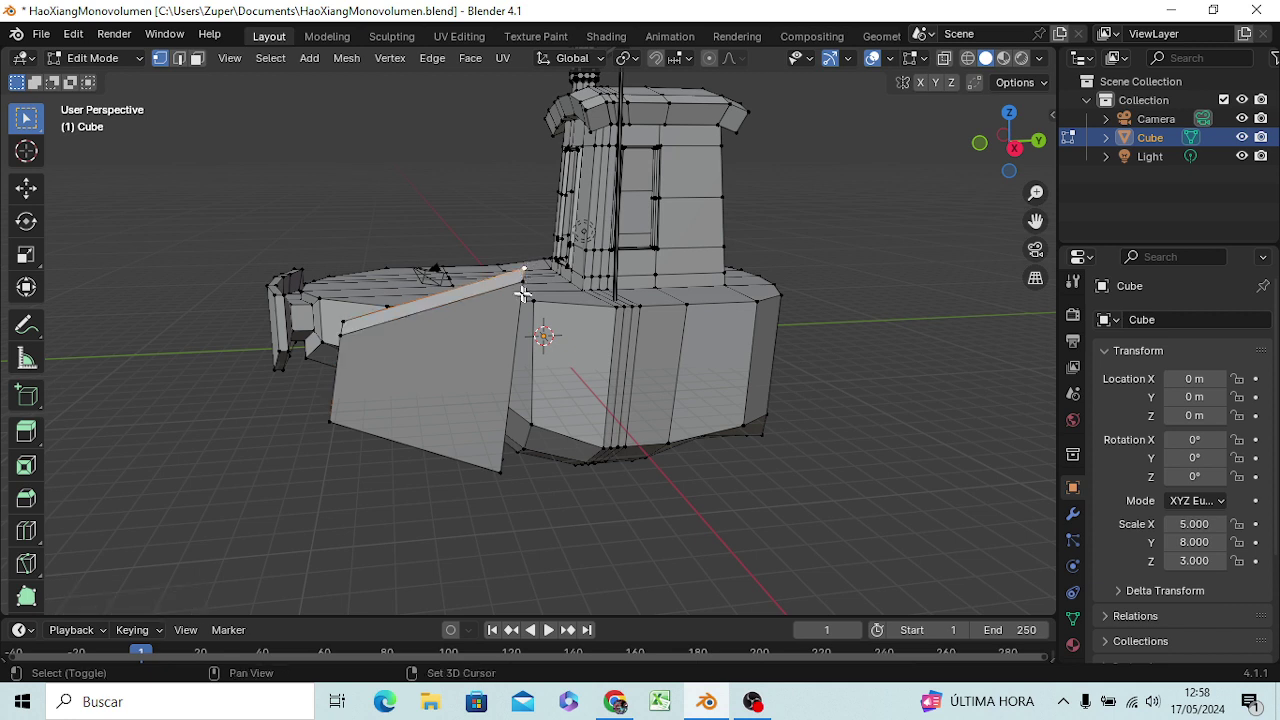
left_click(519, 284, "shift")
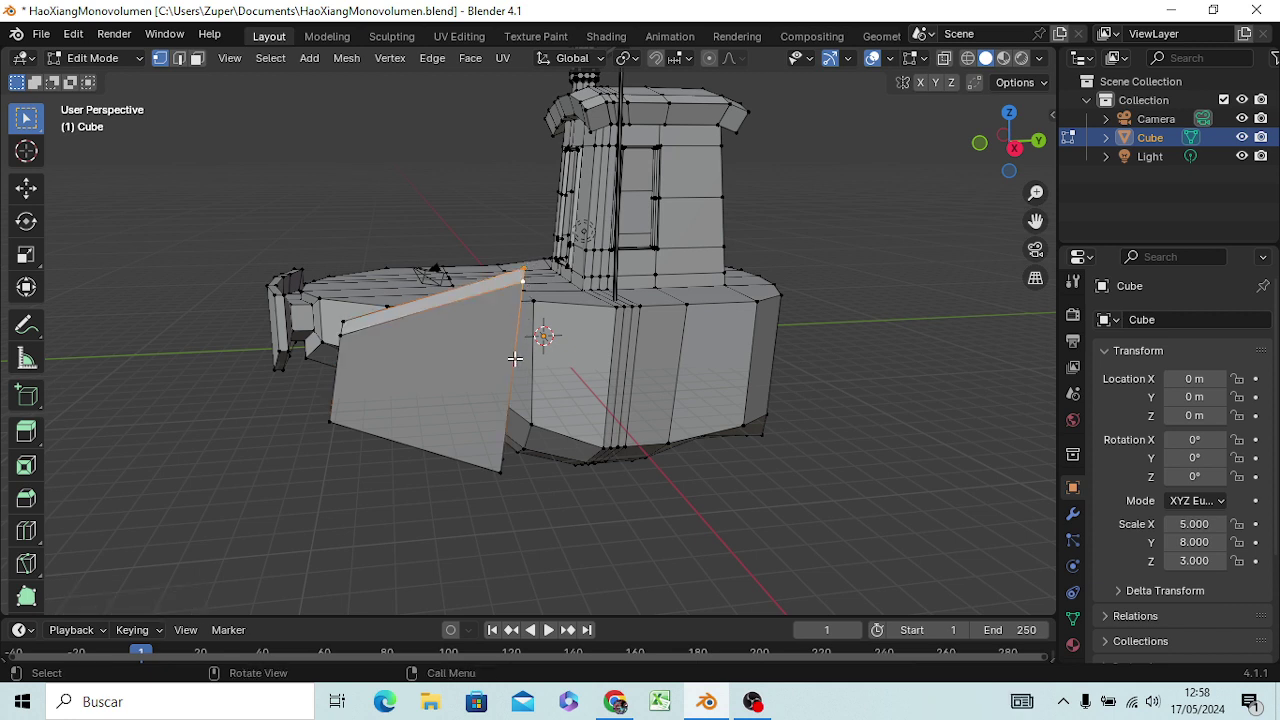
key("g")
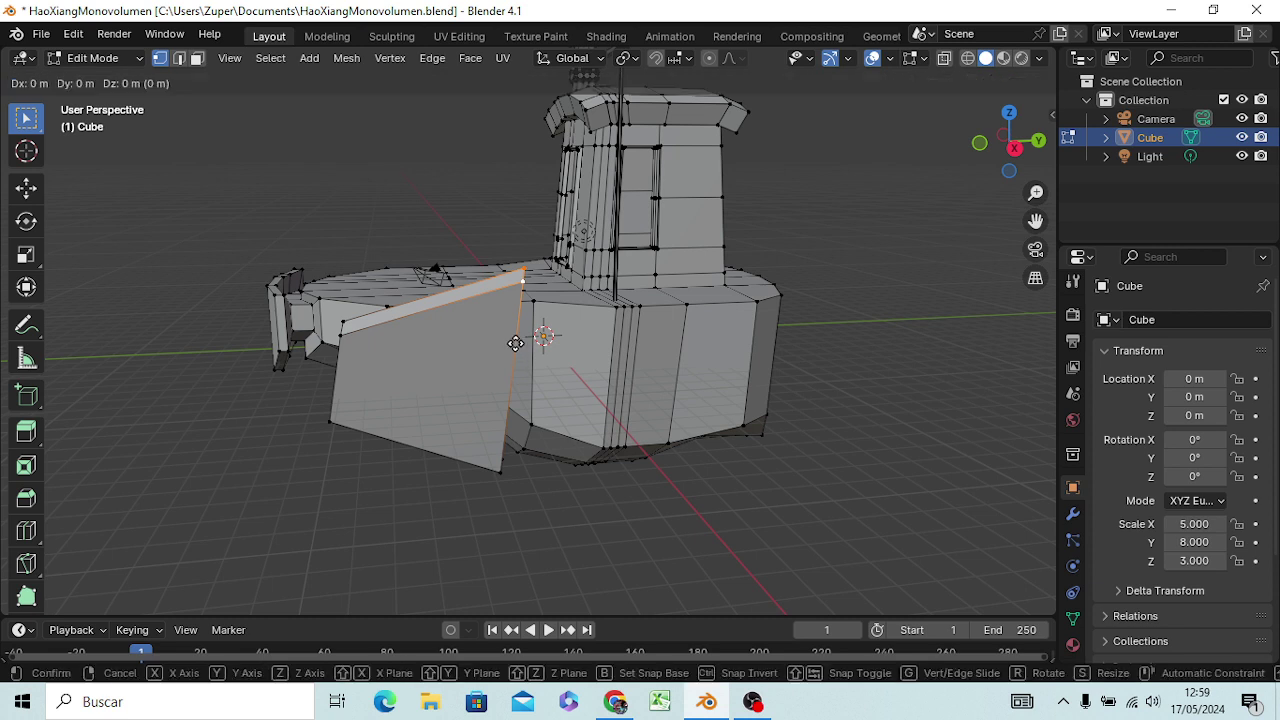
key("z")
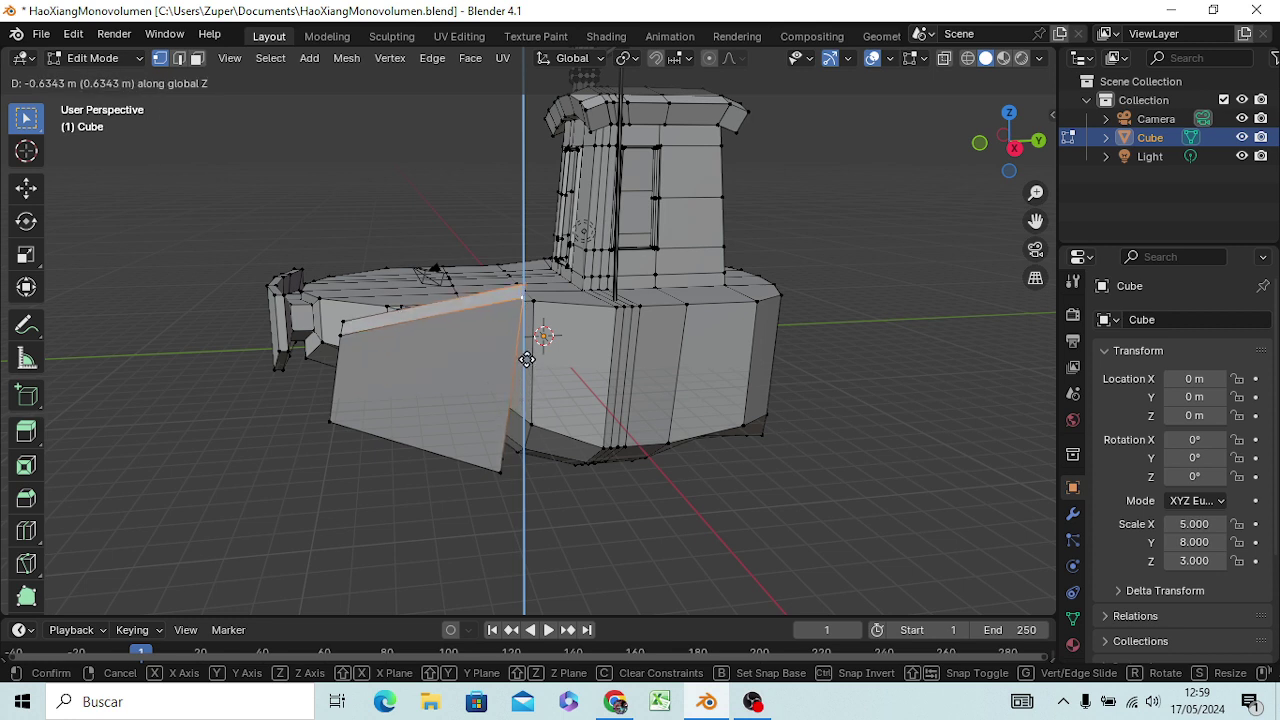
left_click(527, 359)
mouse_move(445, 420)
middle_mouse_down()
mouse_move(563, 438)
mouse_move(586, 429)
middle_mouse_up()
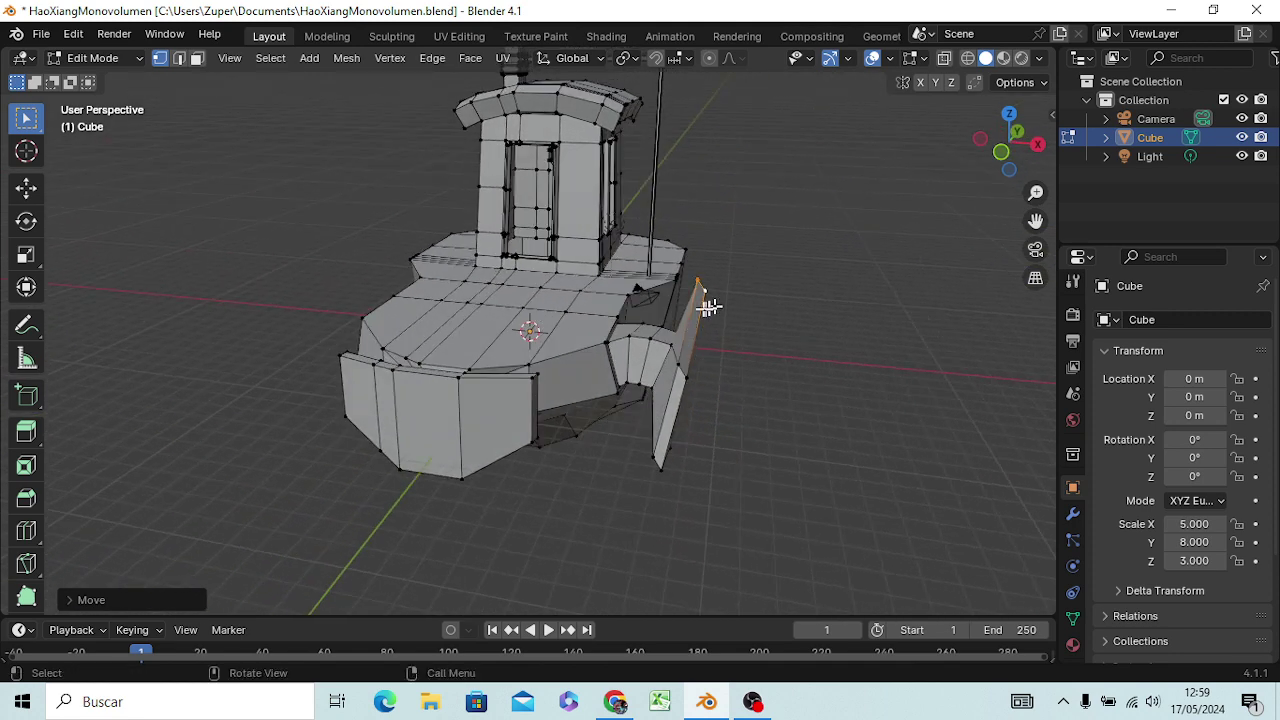
- Scale the top of the thin side plate inward along X
key("s")
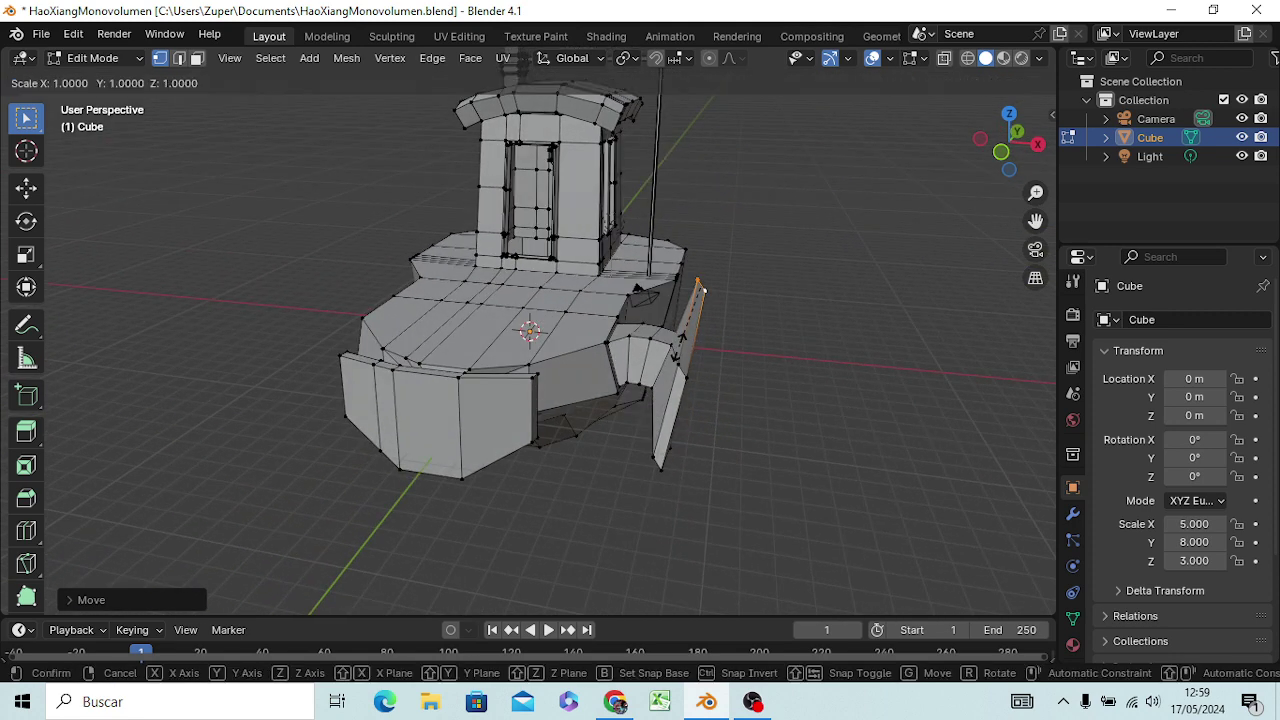
key("x")
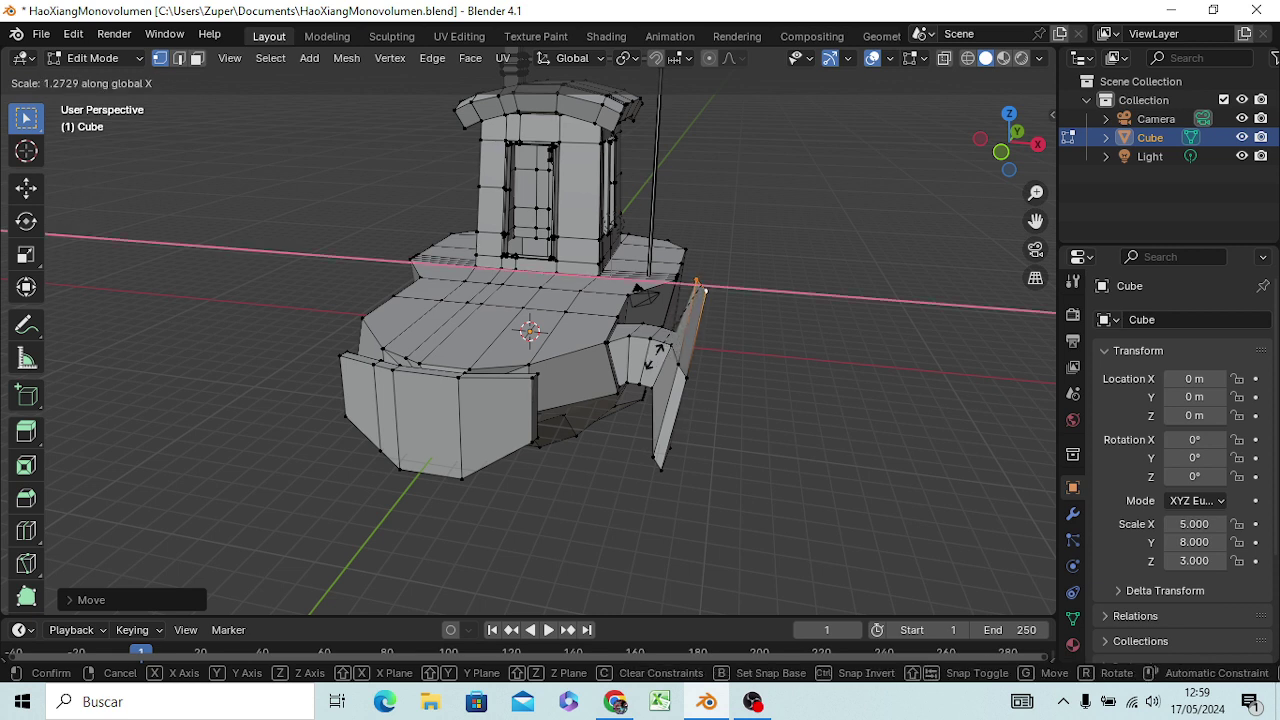
left_click(678, 304)
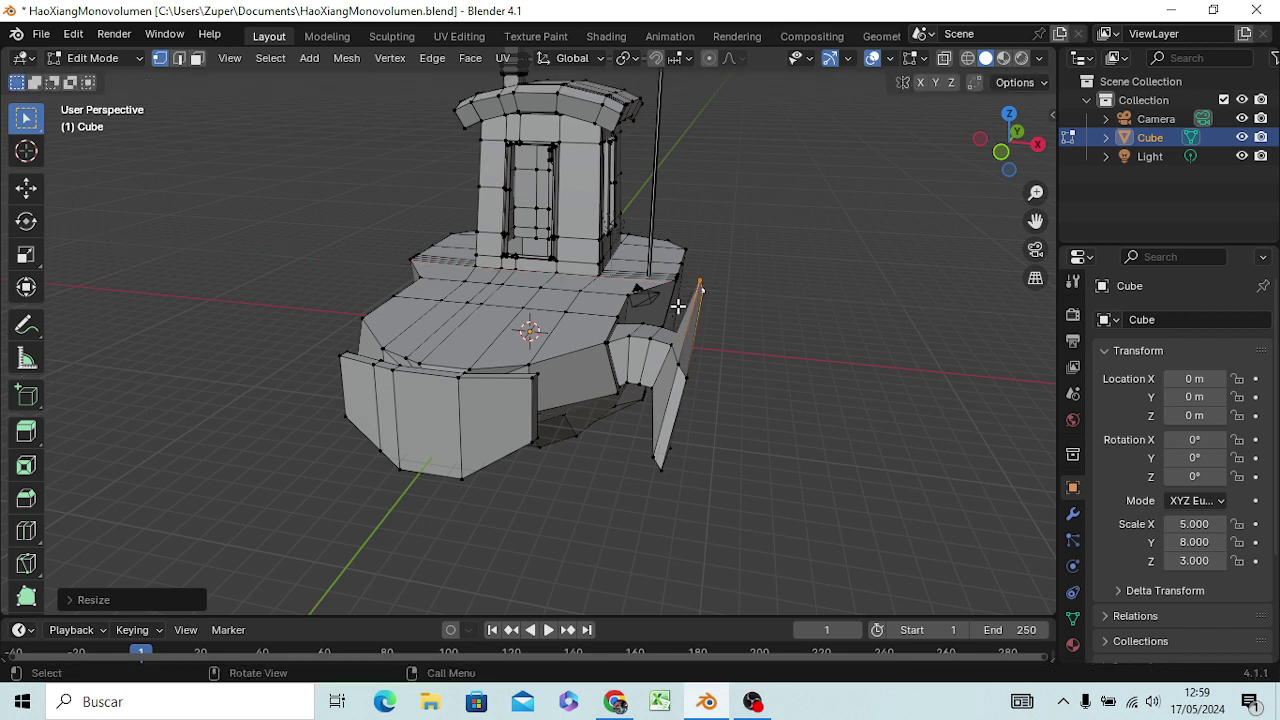
- Add the plate's middle vertices and scale its upper part inward along X into a slim panel
left_click(685, 378, "shift")
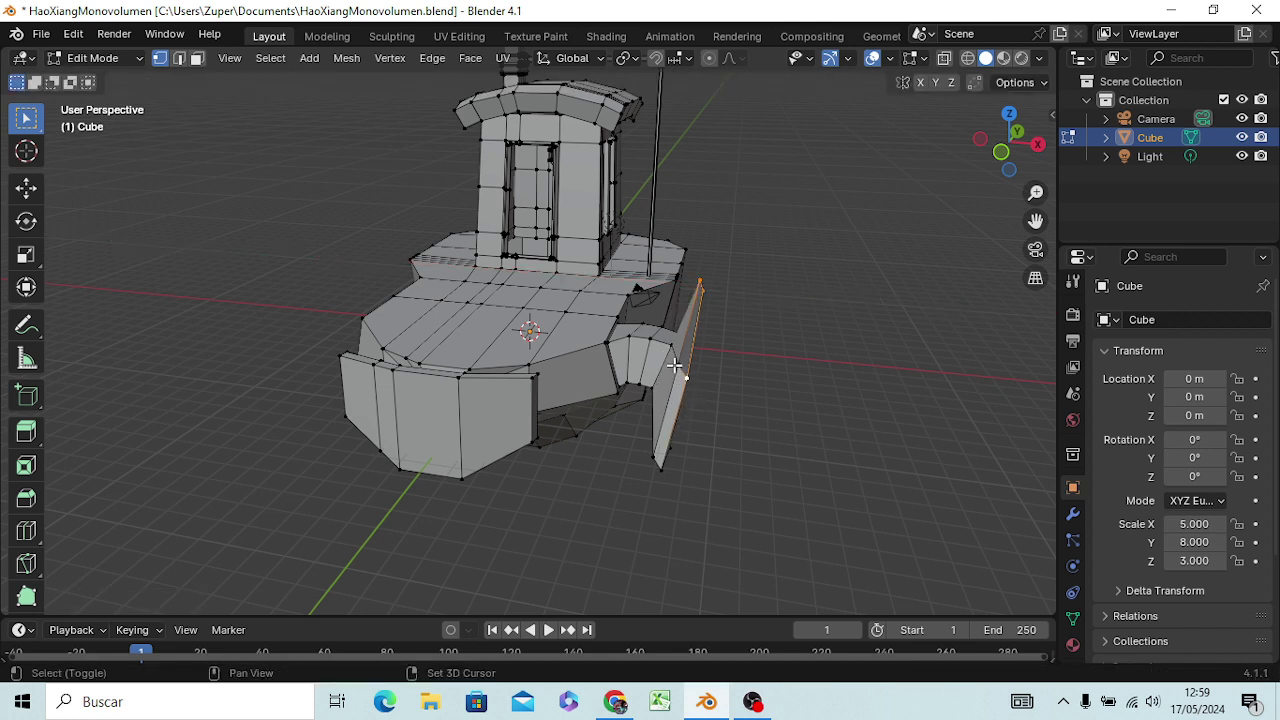
left_click(677, 365, "shift")
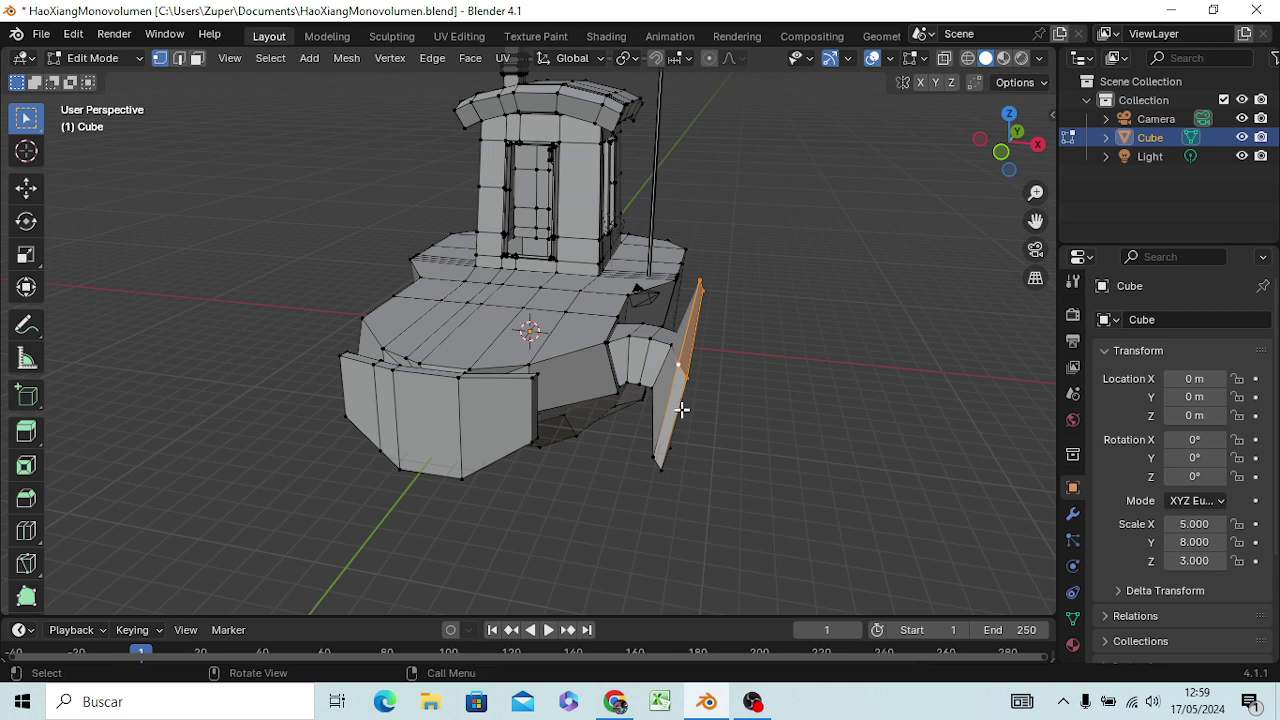
key("s")
key("x")
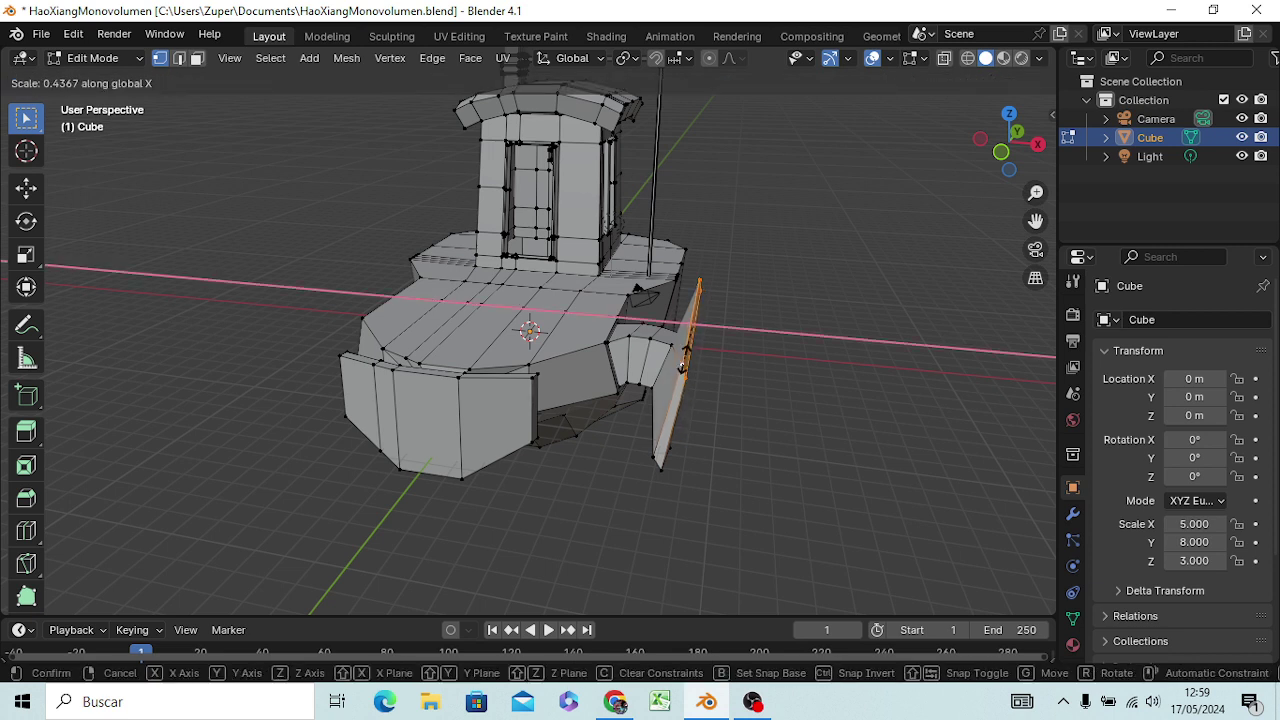
left_click(684, 362)
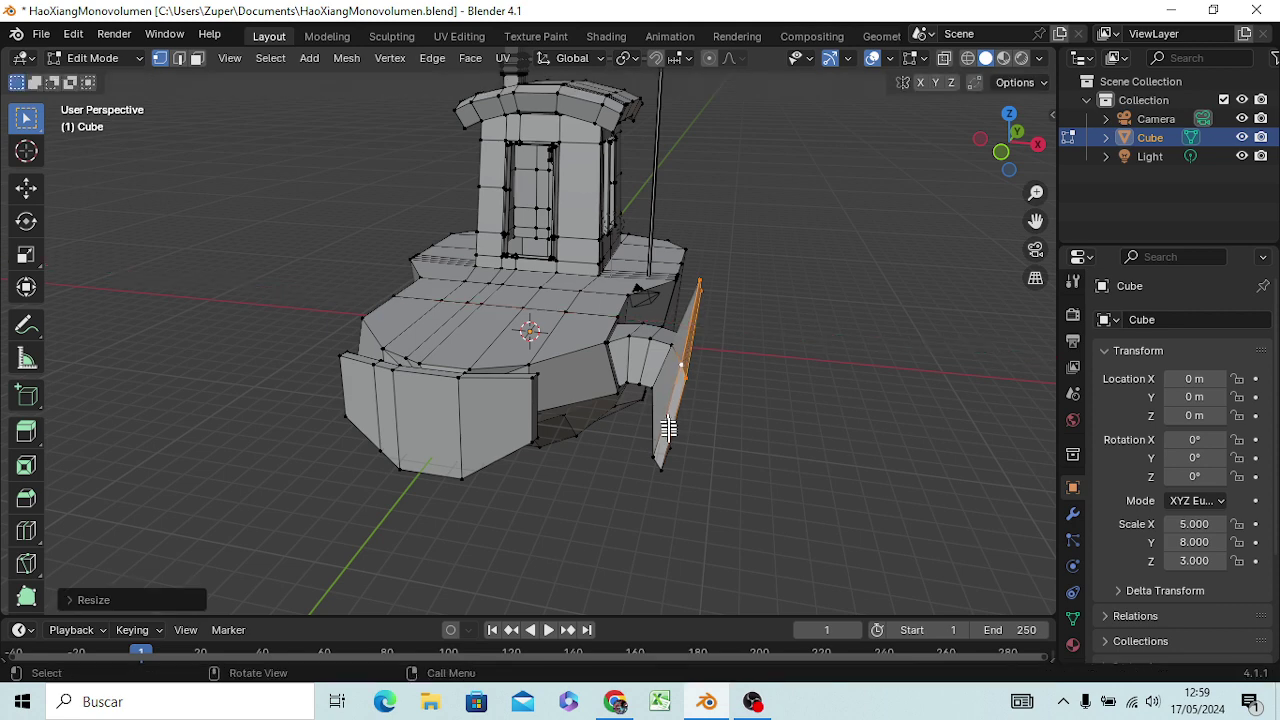
middle_click_drag(667, 440, 658, 345)
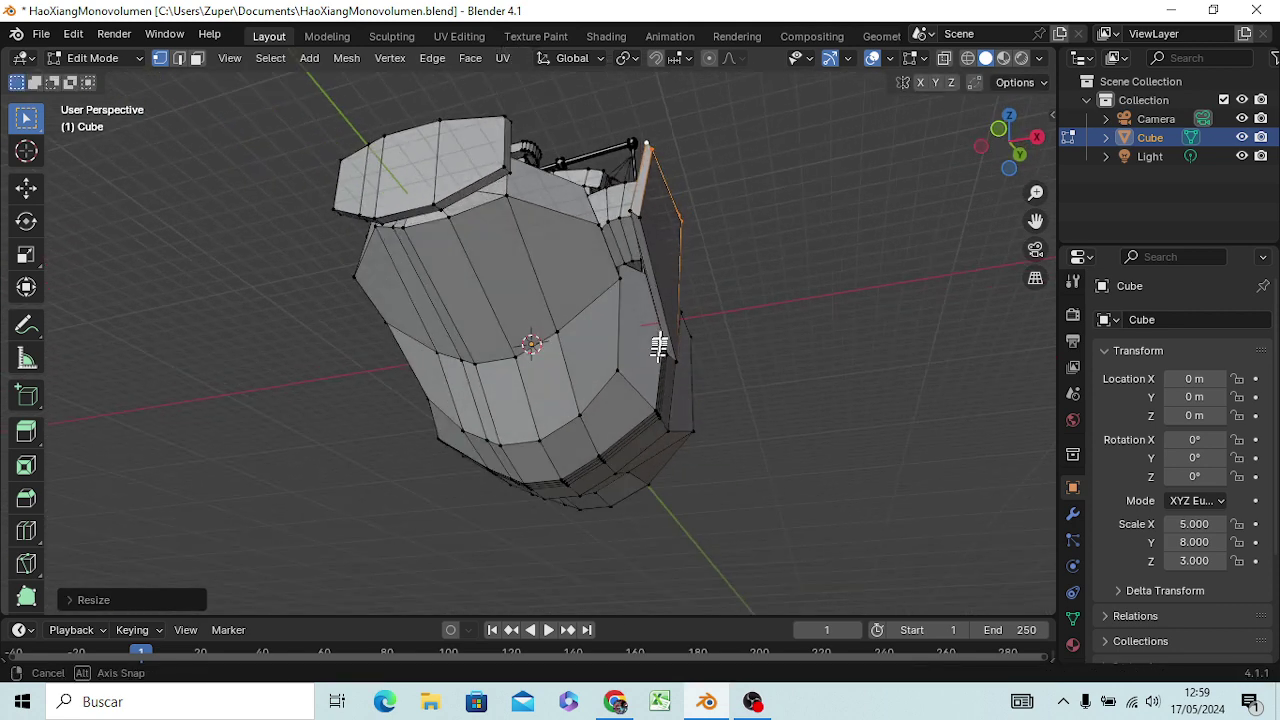
mouse_move(658, 345)
middle_mouse_down()
mouse_move(680, 324)
mouse_move(741, 320)
mouse_move(660, 362)
mouse_move(707, 322)
middle_mouse_up()
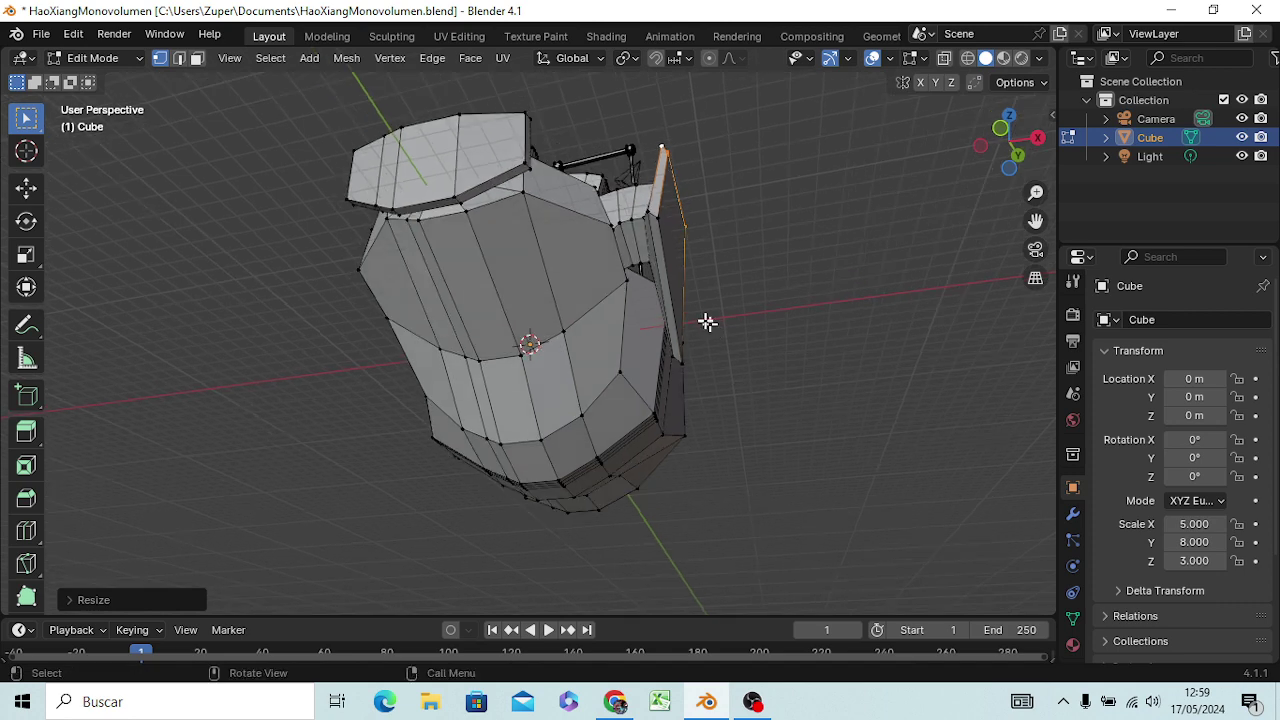
scroll(668, 295, "up", 4)
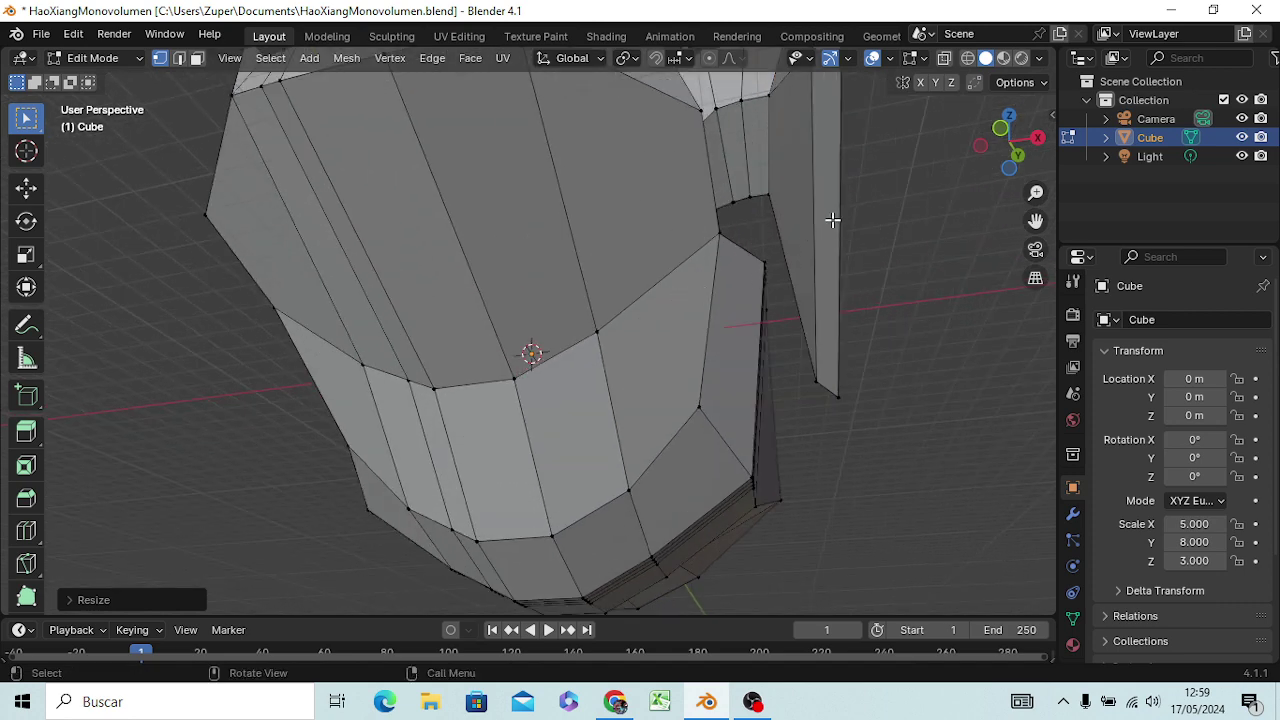
- Insert a loop cut across the hull and through the thin bow plate
key("ctrl+r")
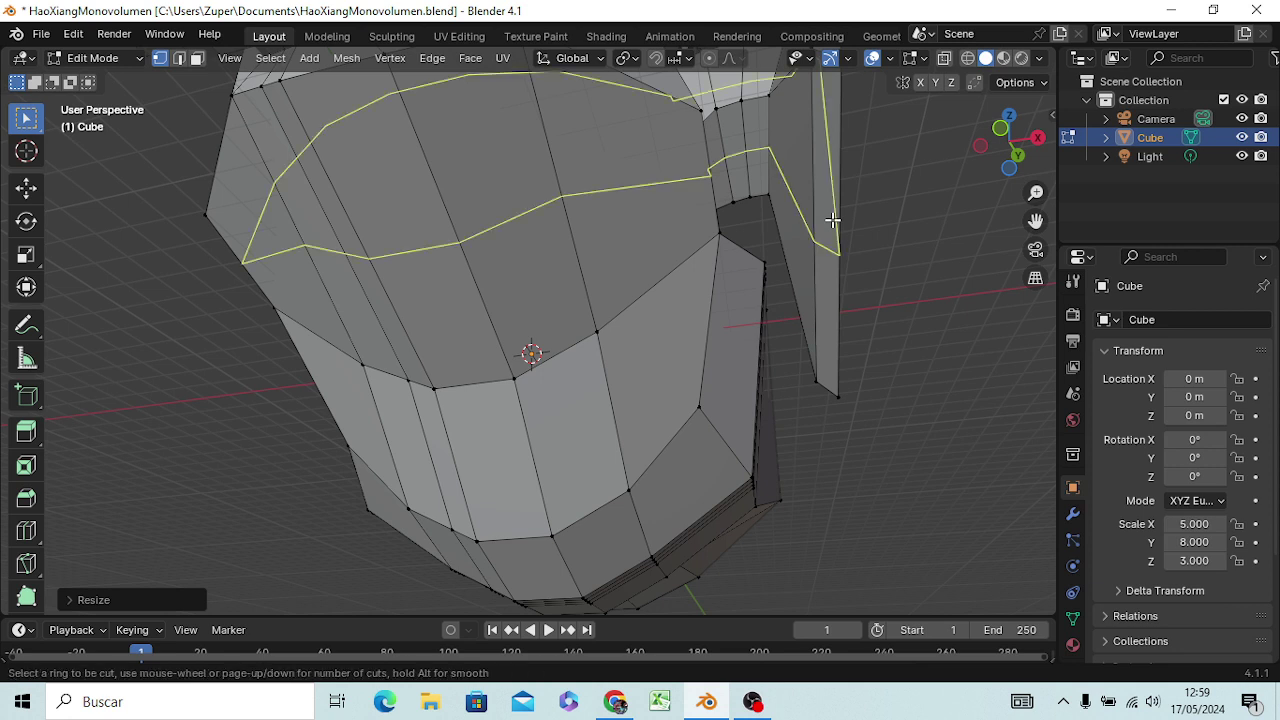
left_click(832, 219)
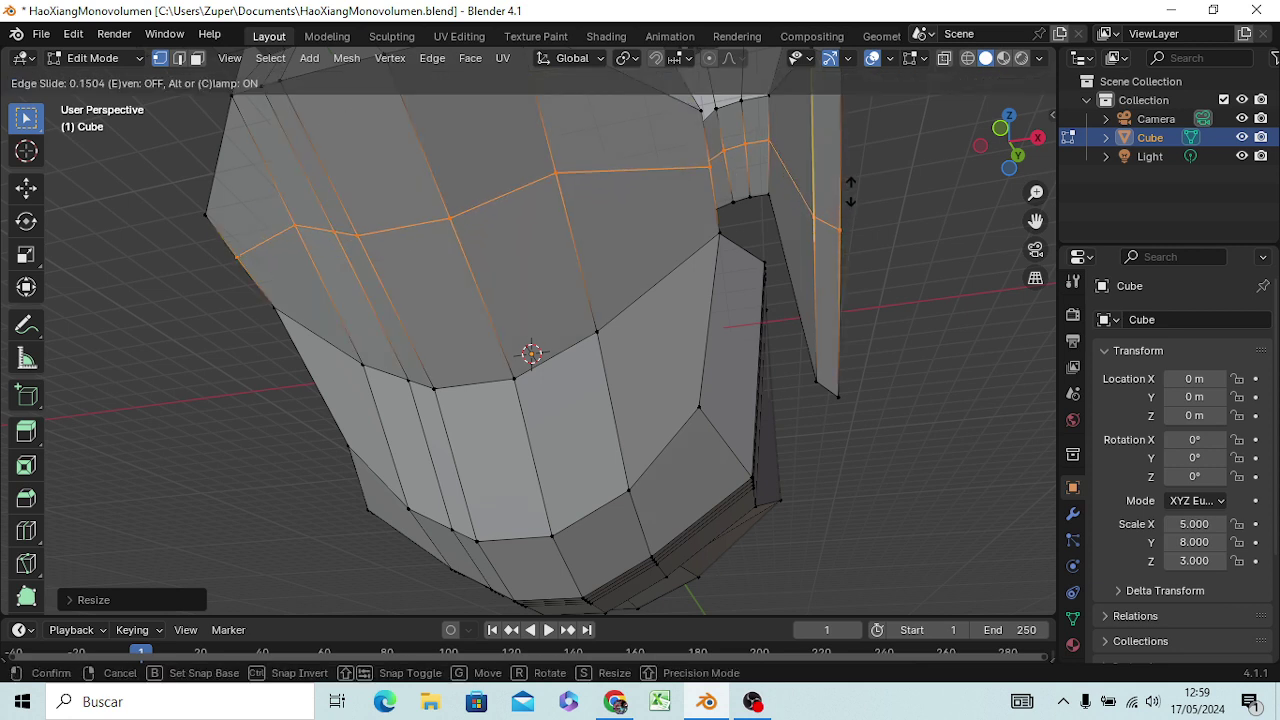
left_click(855, 200)
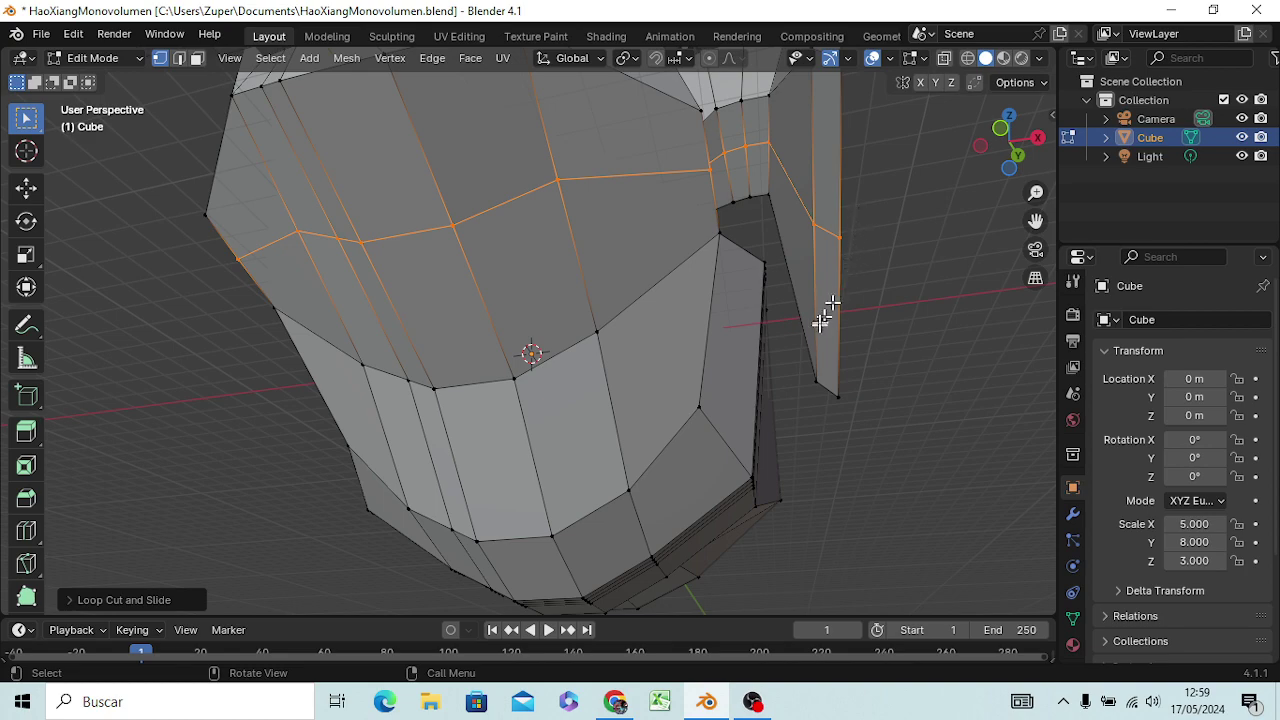
mouse_move(822, 318)
middle_mouse_down()
mouse_move(823, 349)
mouse_move(728, 394)
mouse_move(723, 354)
mouse_move(720, 397)
middle_mouse_up()
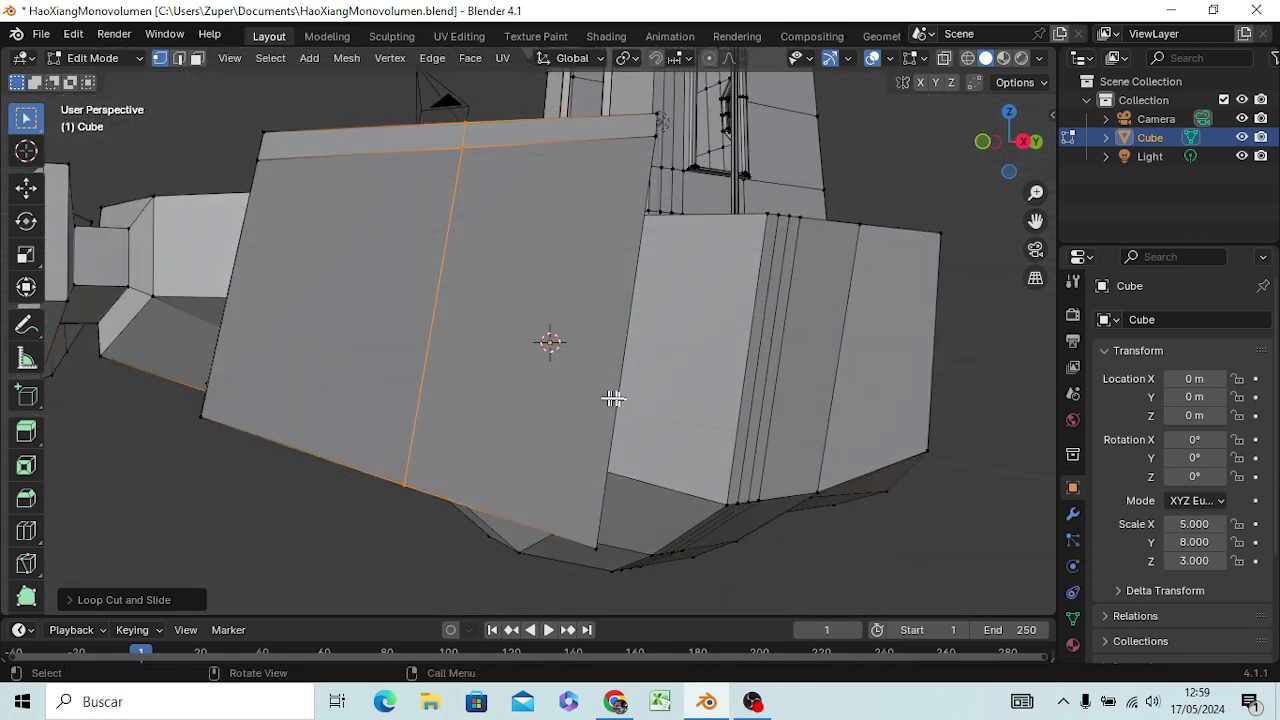
mouse_move(543, 451)
middle_mouse_down()
mouse_move(563, 357)
mouse_move(582, 401)
mouse_move(592, 380)
middle_mouse_up()
- Select the edge loop along the thin plate and switch to the right side view
left_click(848, 185)
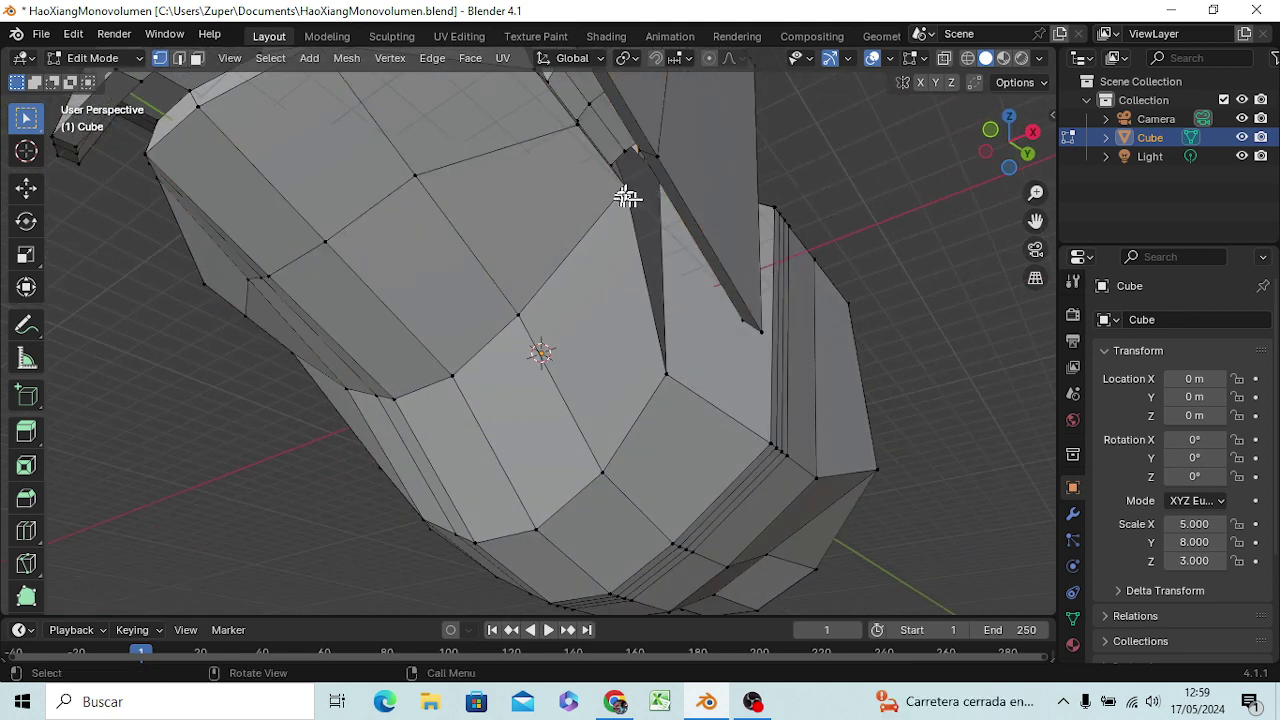
left_click(646, 145, "alt")
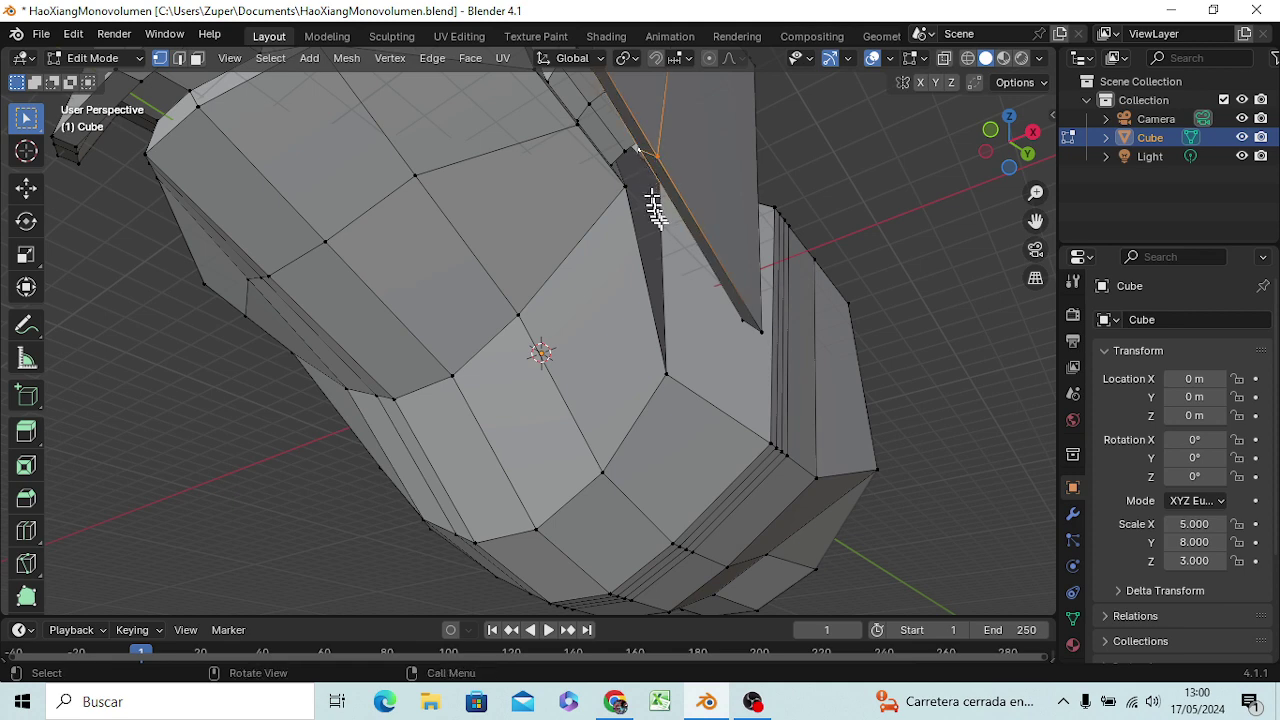
mouse_move(791, 220)
middle_mouse_down()
mouse_move(794, 277)
mouse_move(781, 273)
middle_mouse_up()
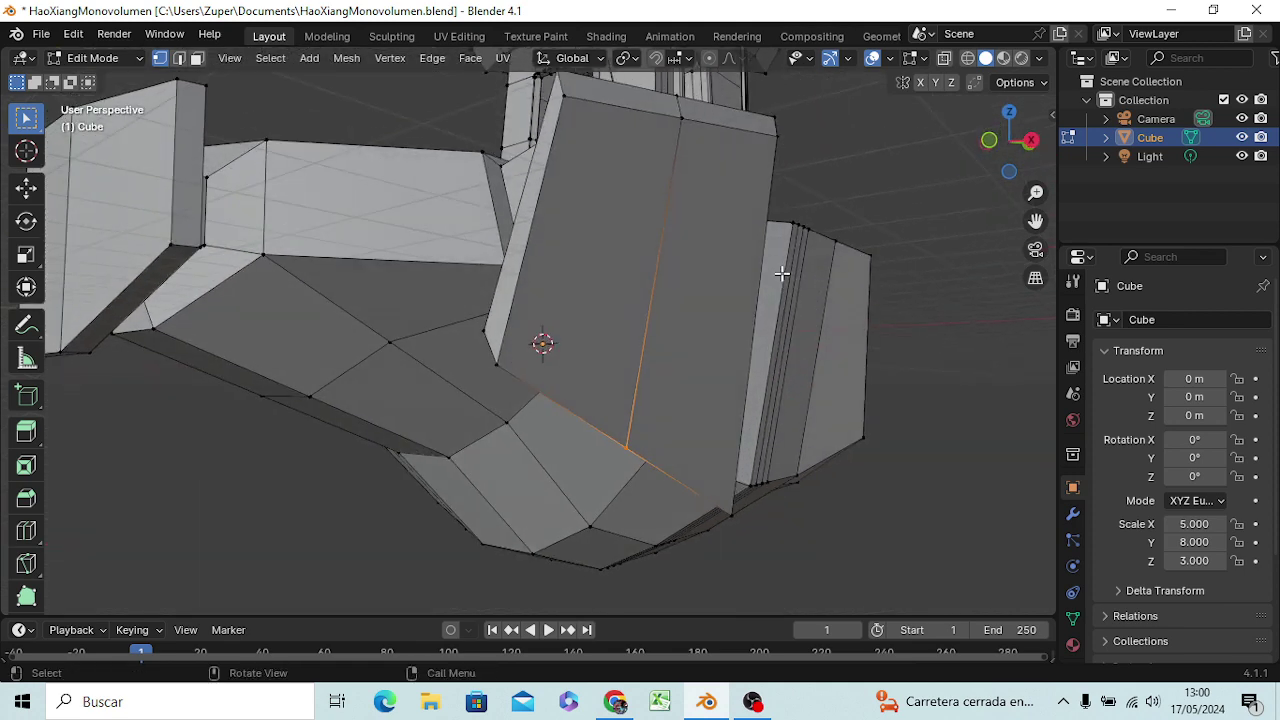
key("KP_3")
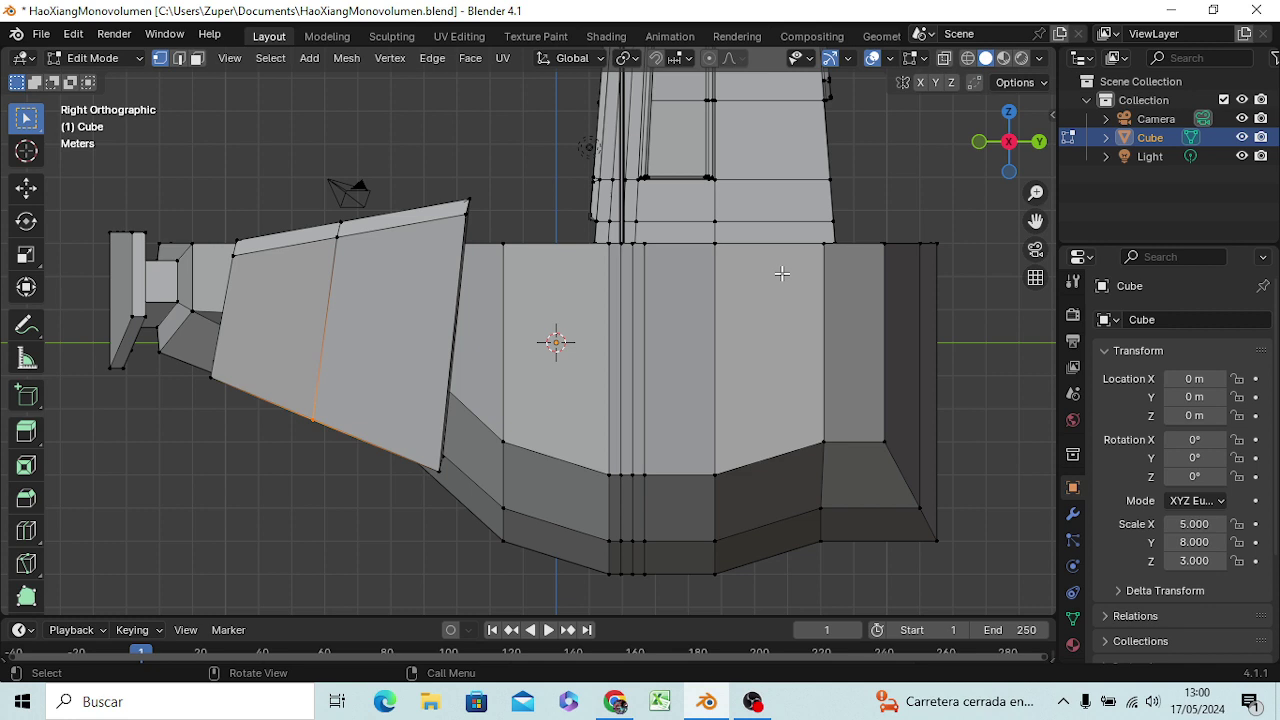
- Lower the plate's front edge and top-right corner vertically to form a point
key("g")
key("z")
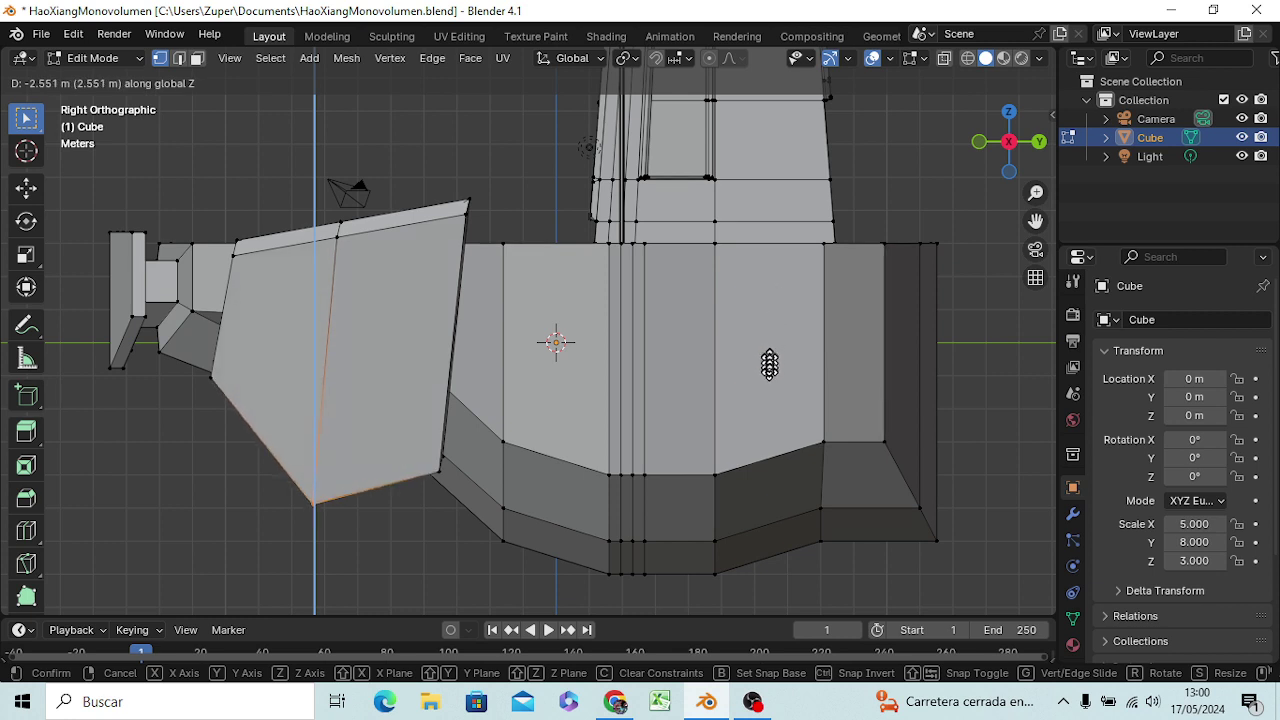
left_click(768, 407)
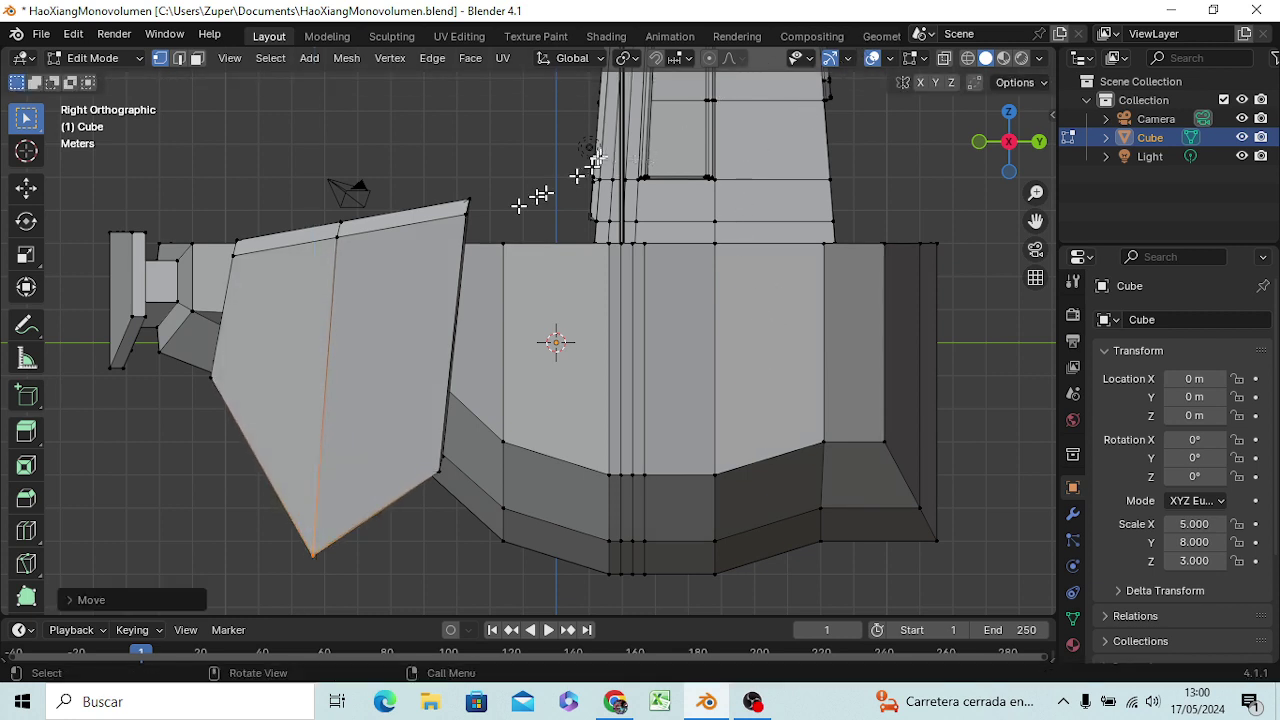
left_click(472, 218, "ctrl")
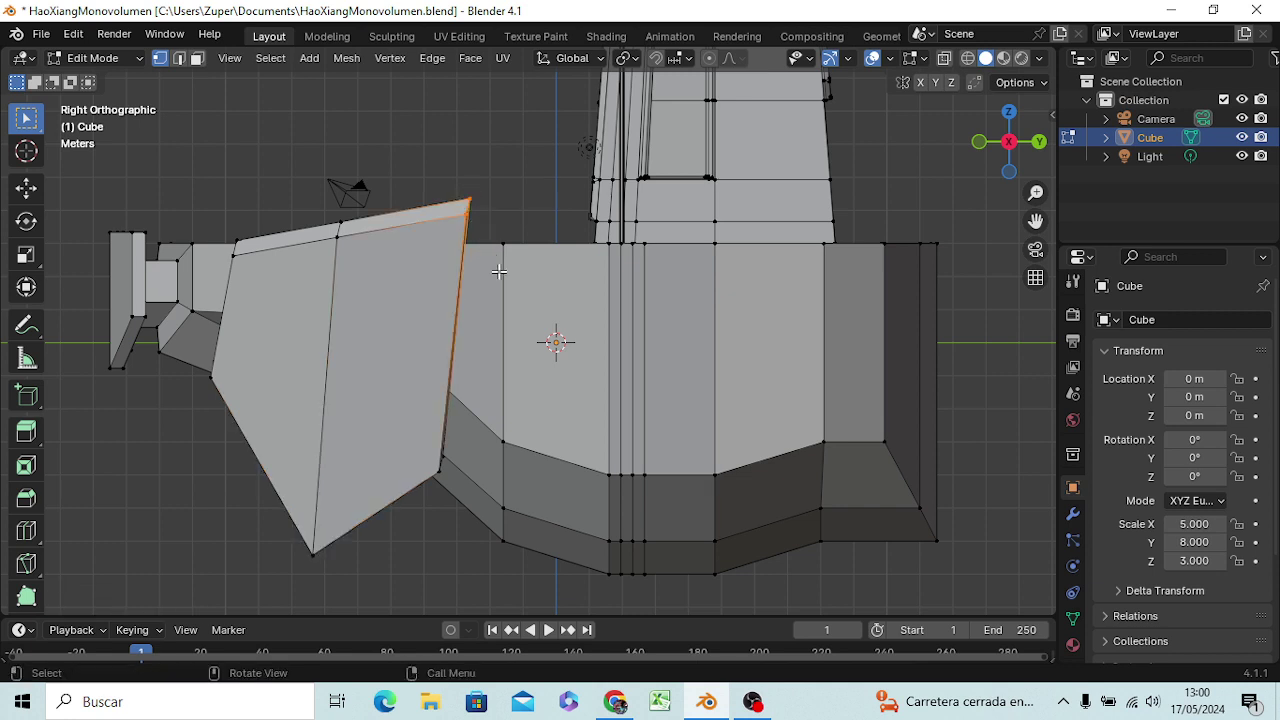
key("g")
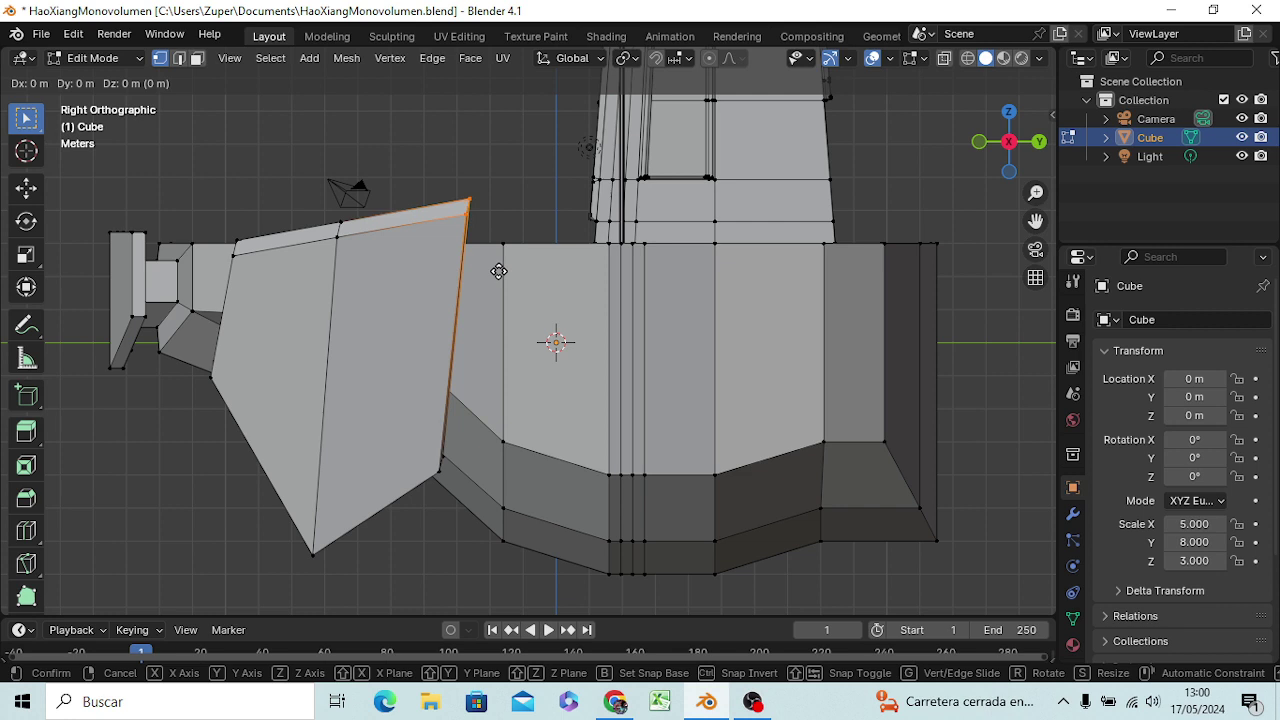
key("z")
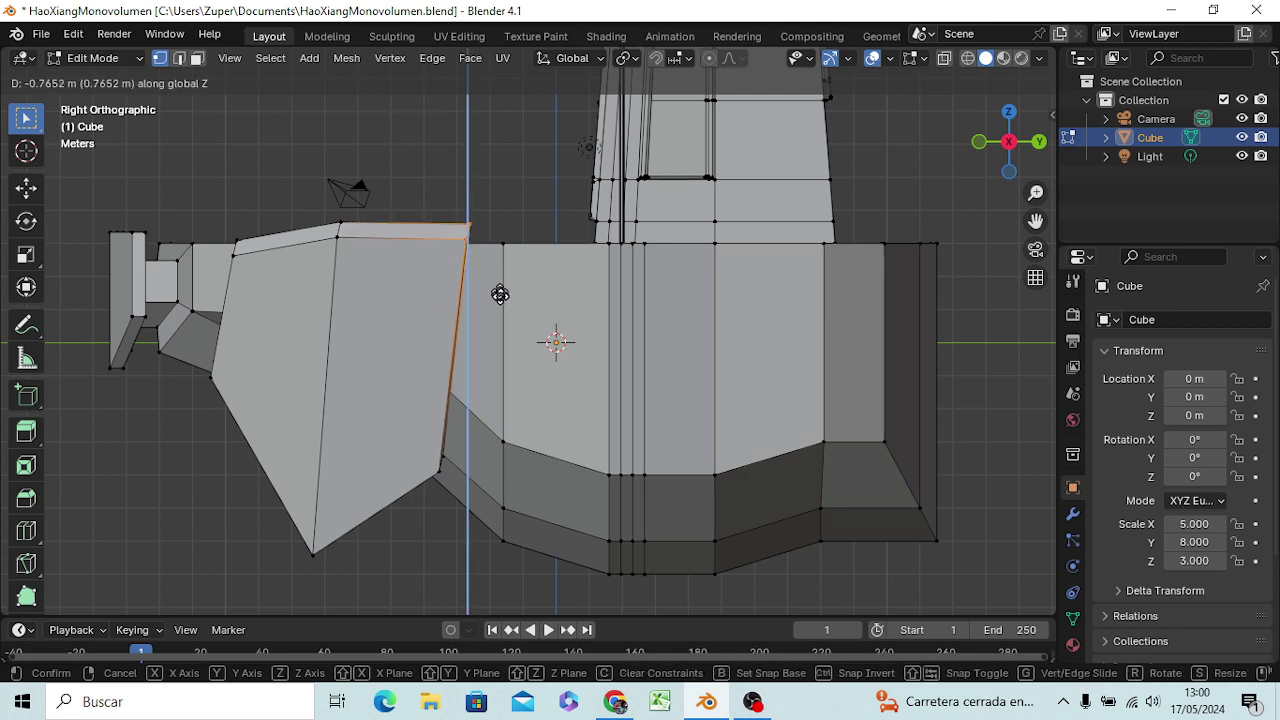
left_click(503, 363)
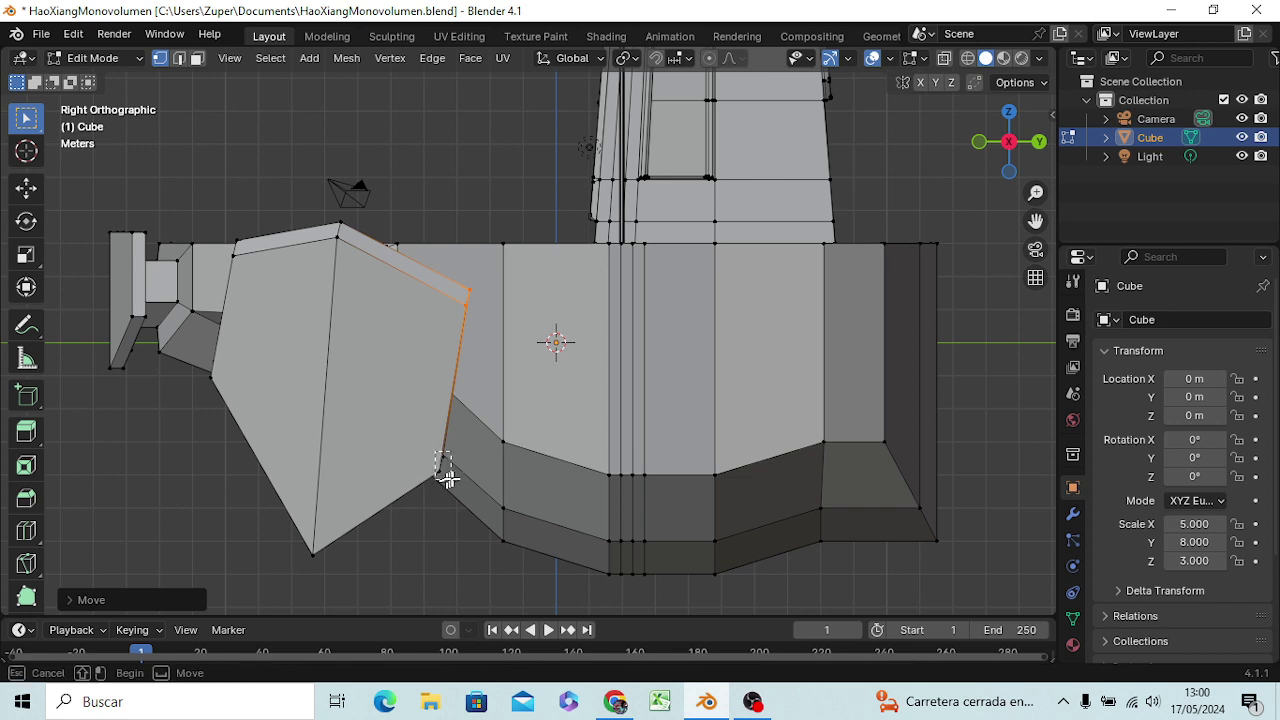
- Move the plate's lower right and bottom edges vertically to set the bottom height
left_click(447, 478)
left_click(443, 505, "shift")
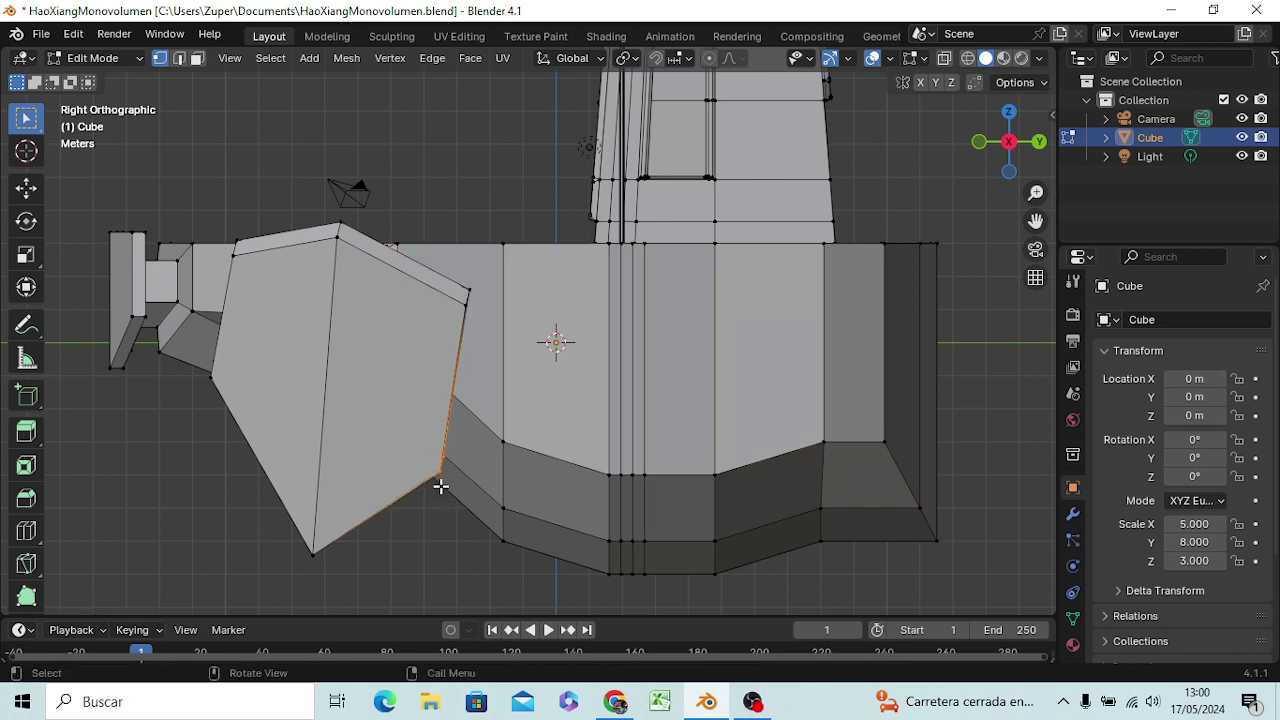
key("g")
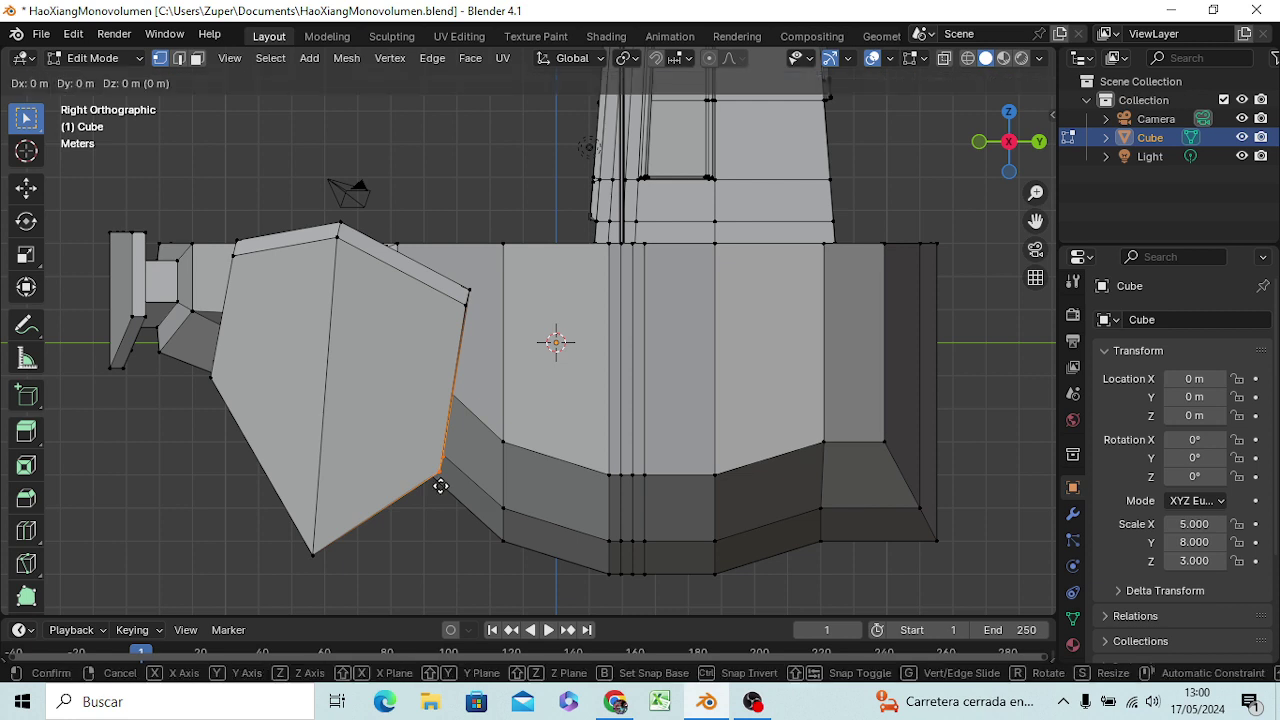
key("z")
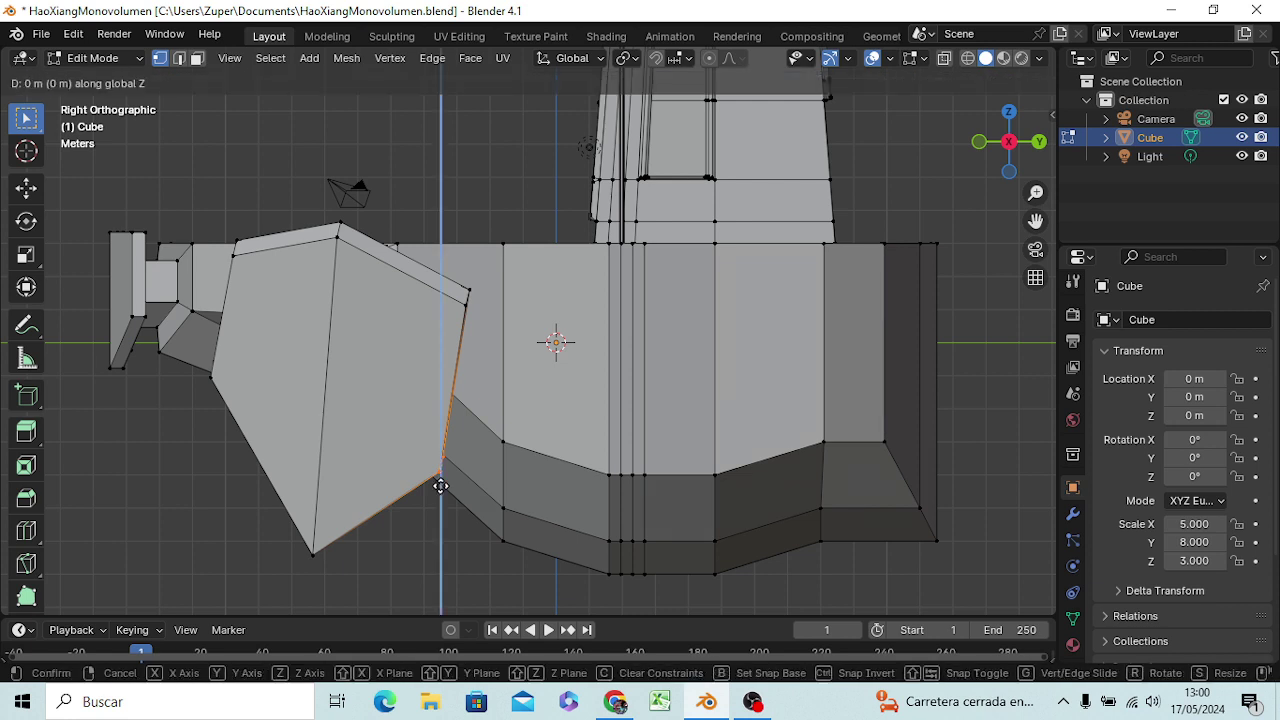
left_click(503, 556)
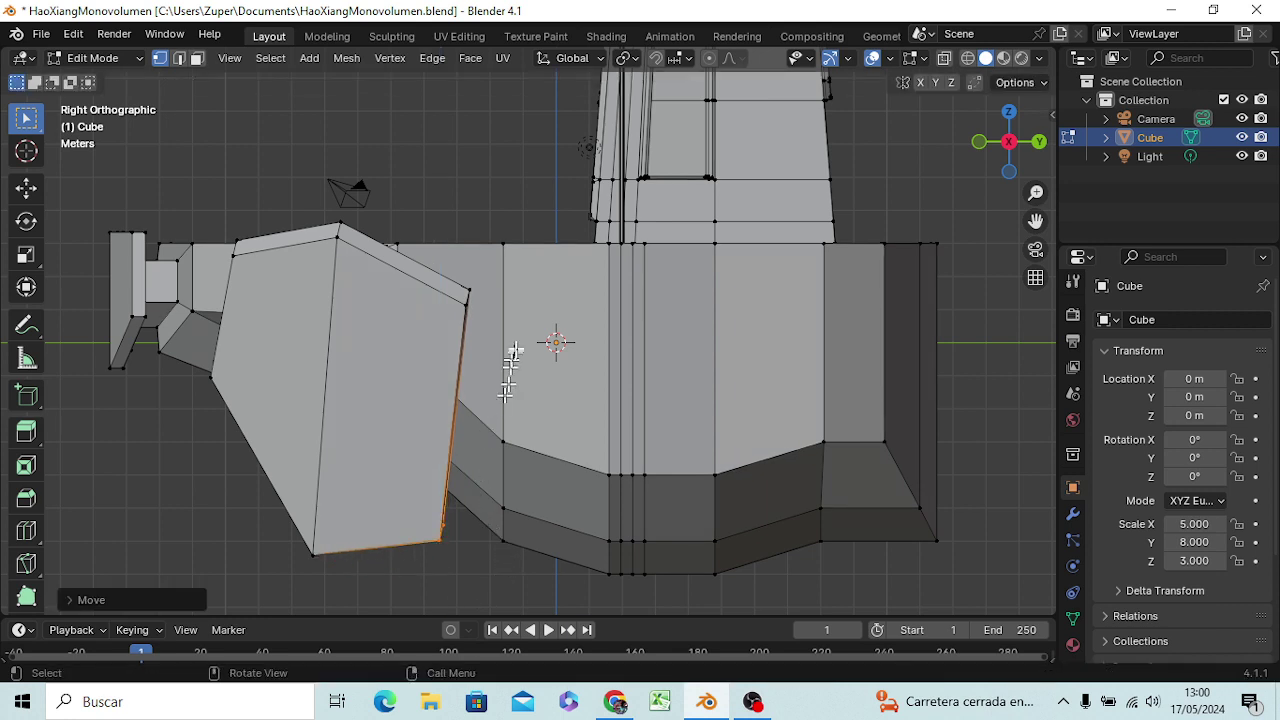
- Extrude a new panel about 3.98 m rearward from the plate's back edge
left_click(467, 300, "shift")
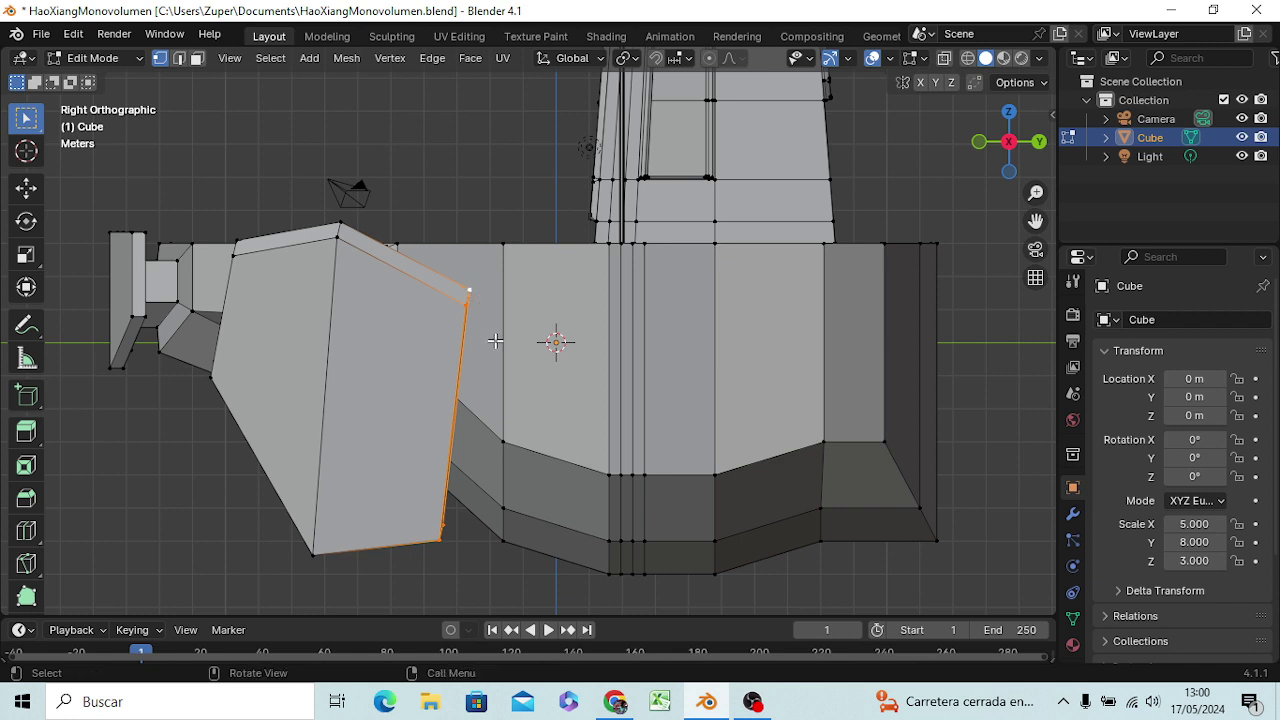
key("e")
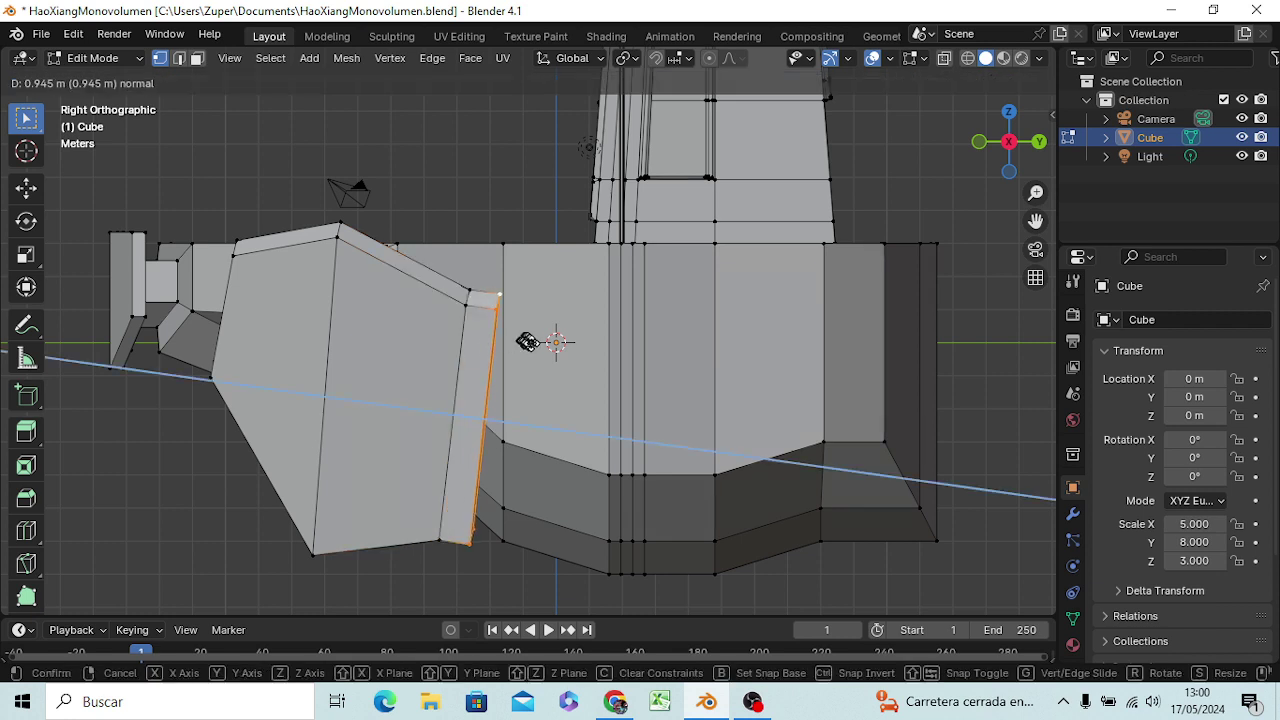
left_click(621, 366)
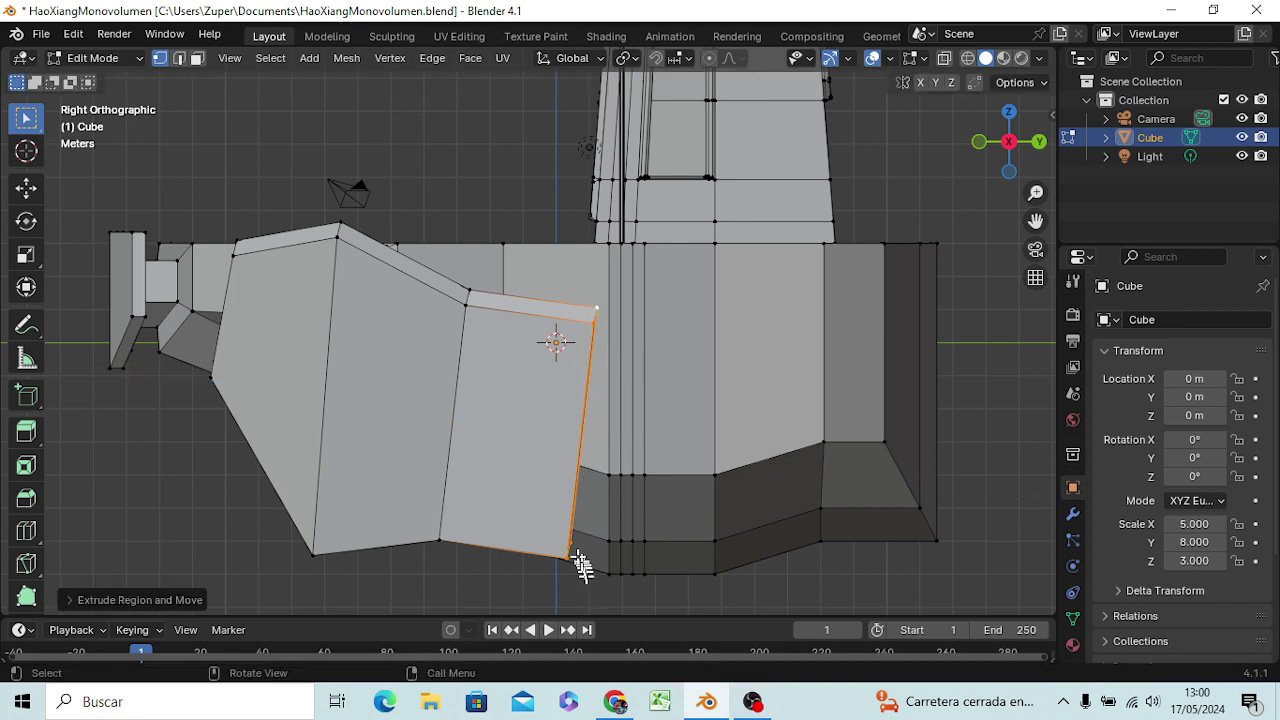
- Squeeze the extruded plate's end edge along X and shift it vertically
mouse_move(437, 551)
middle_mouse_down()
mouse_move(443, 437)
mouse_move(443, 529)
middle_mouse_up()
middle_click_drag(451, 594, 414, 543)
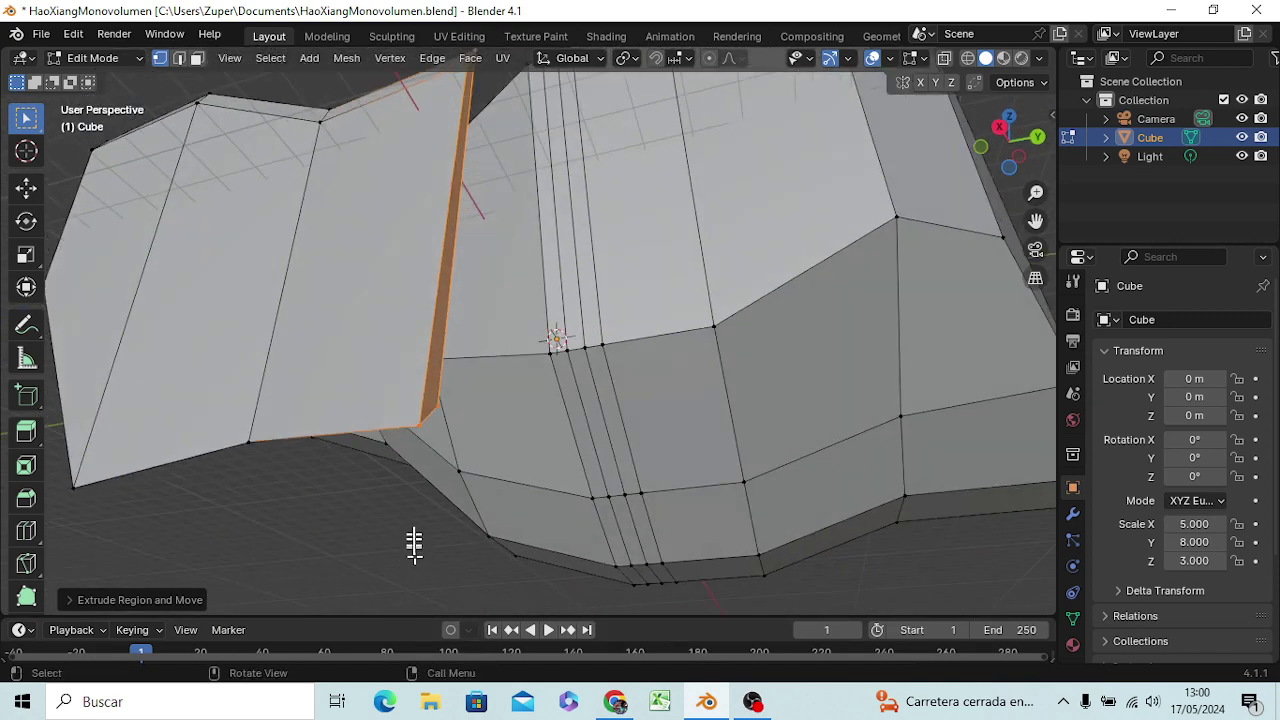
left_click(426, 406, "shift")
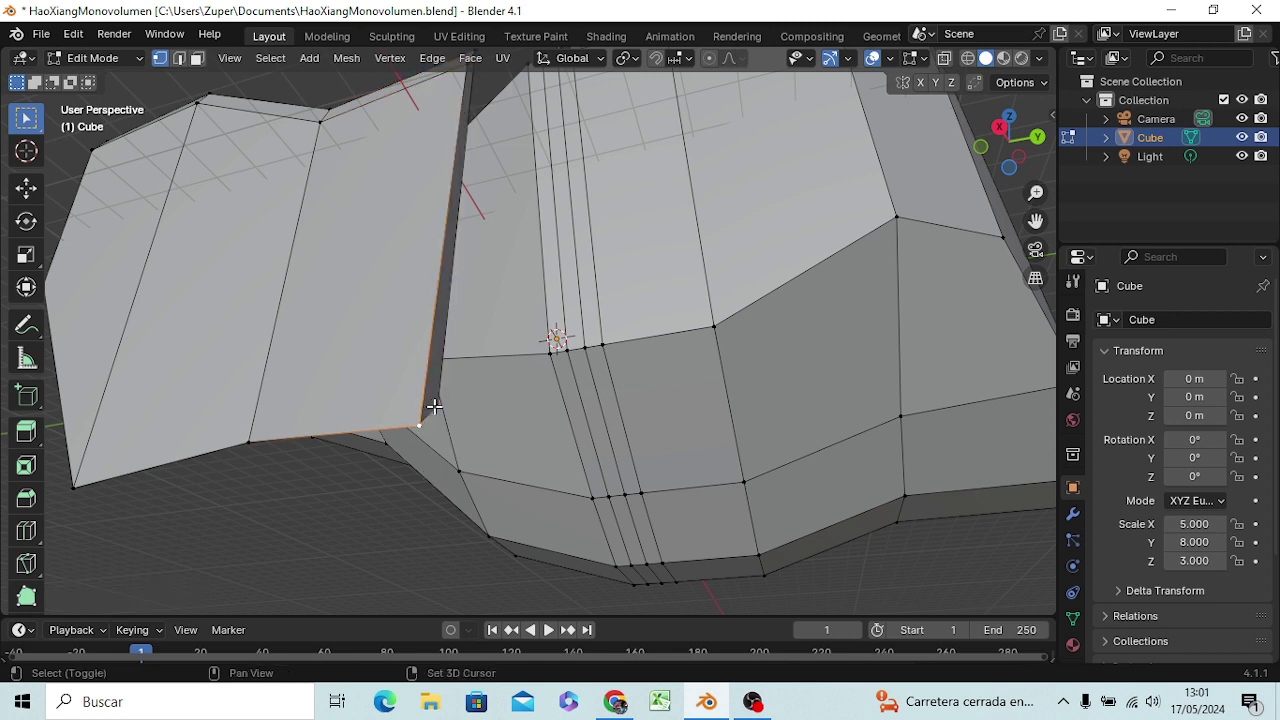
left_click(434, 406, "shift")
key("s")
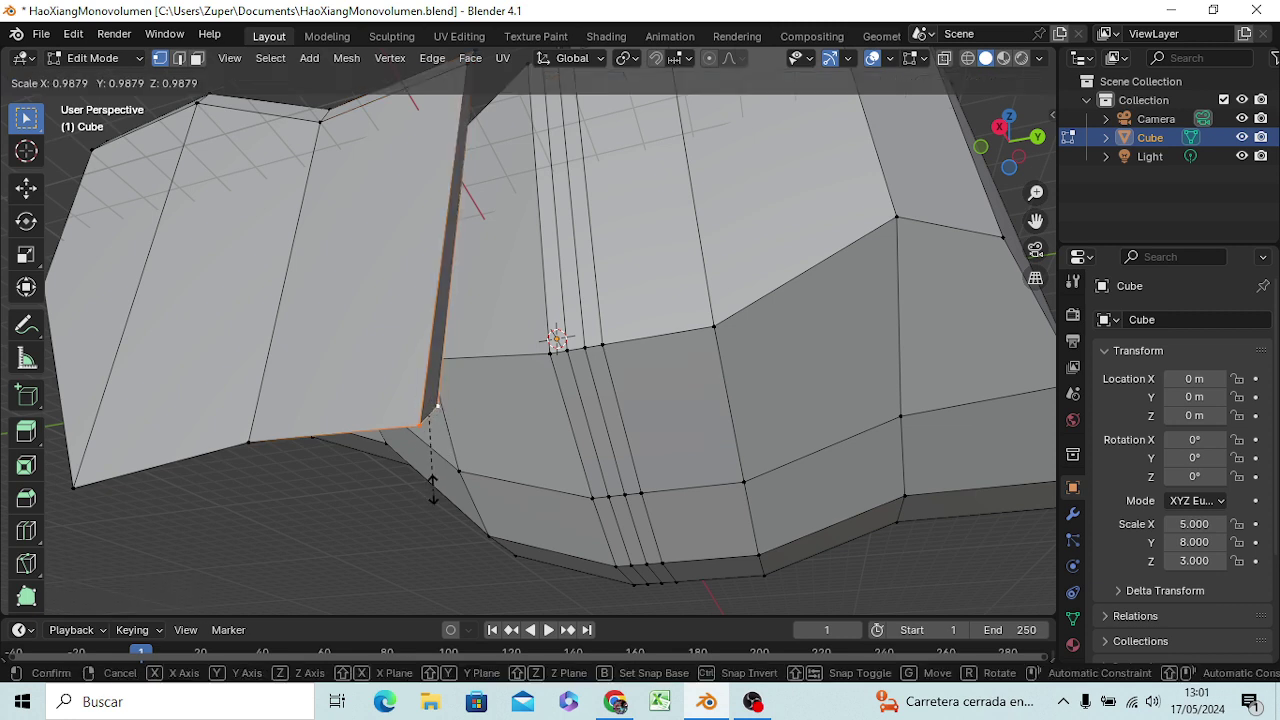
key("x")
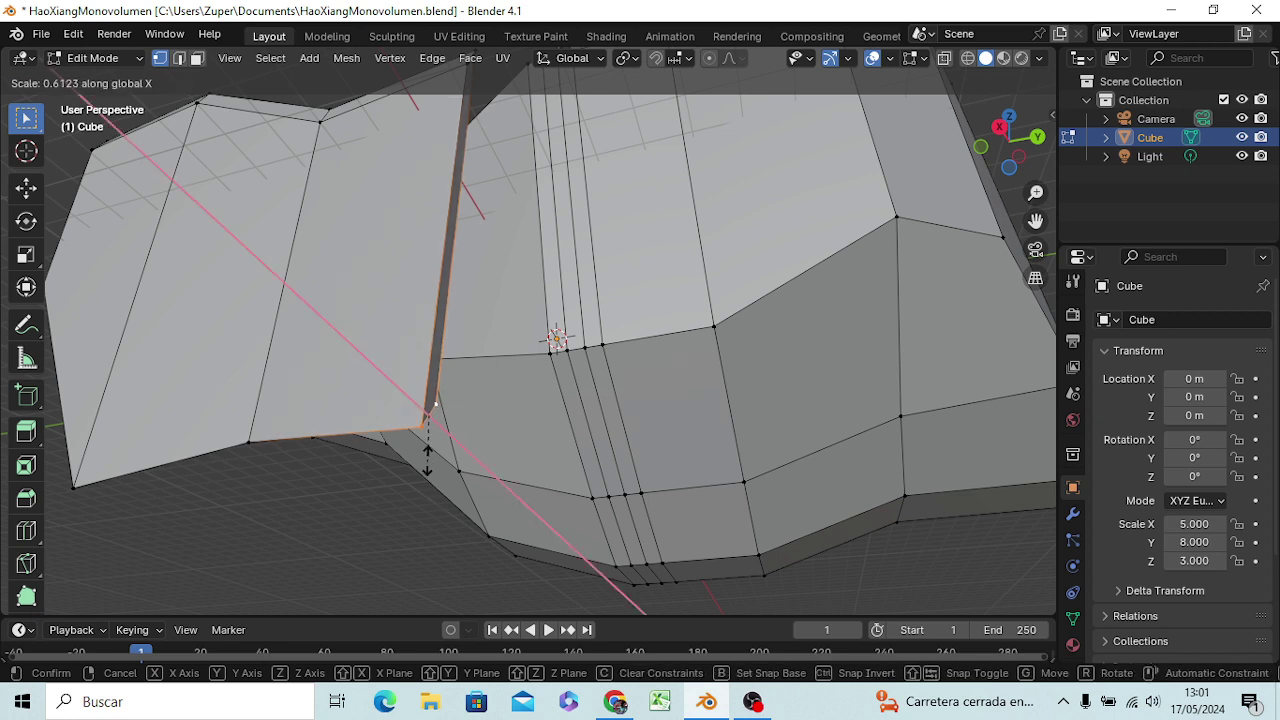
left_click(430, 430)
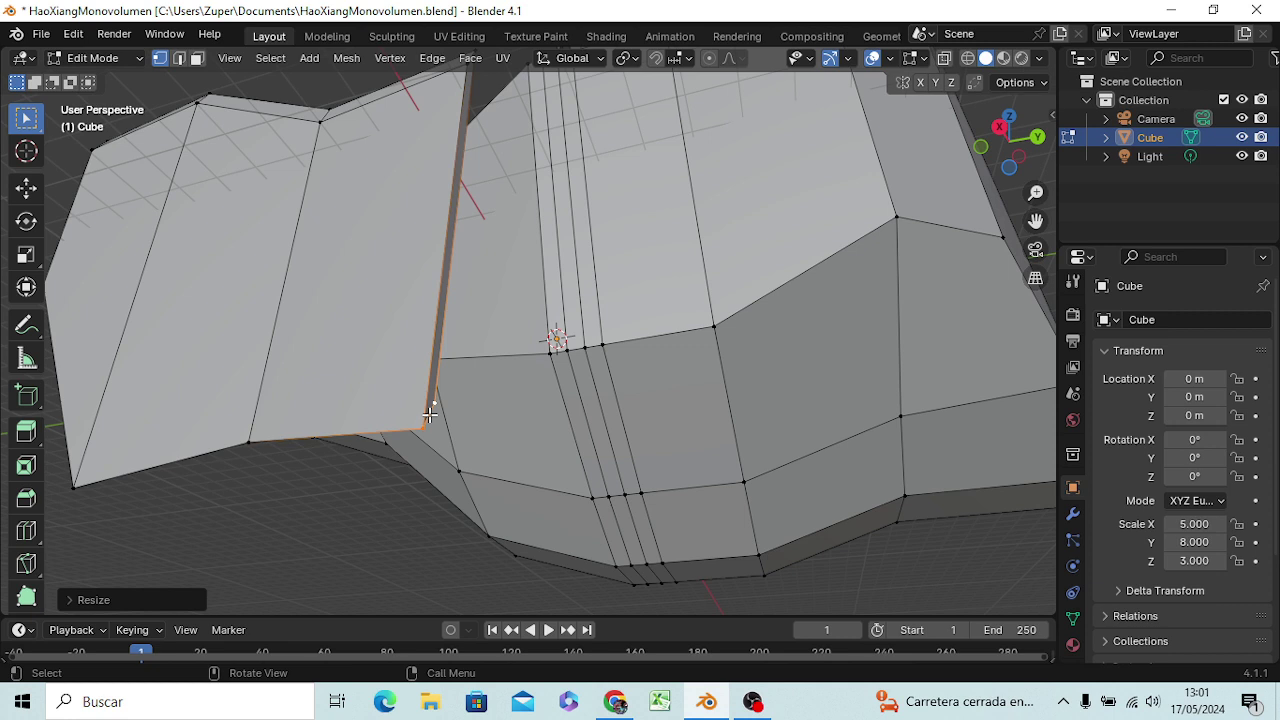
key("g")
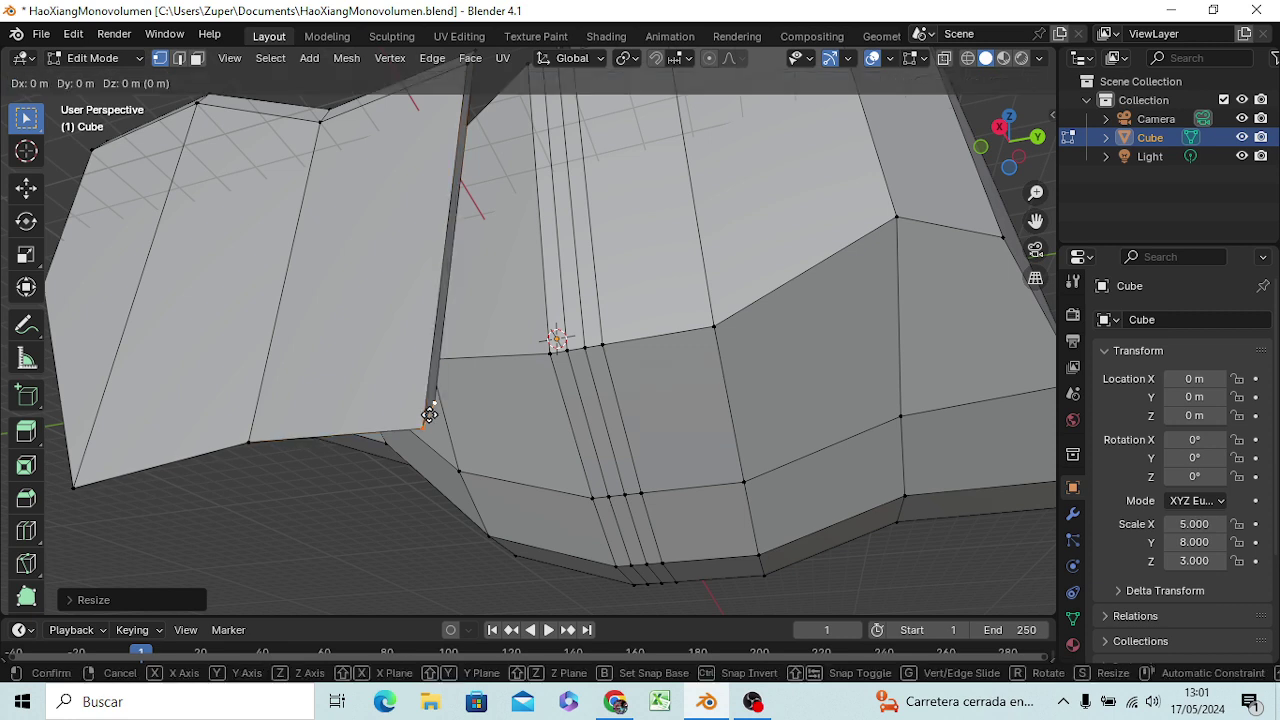
key("z")
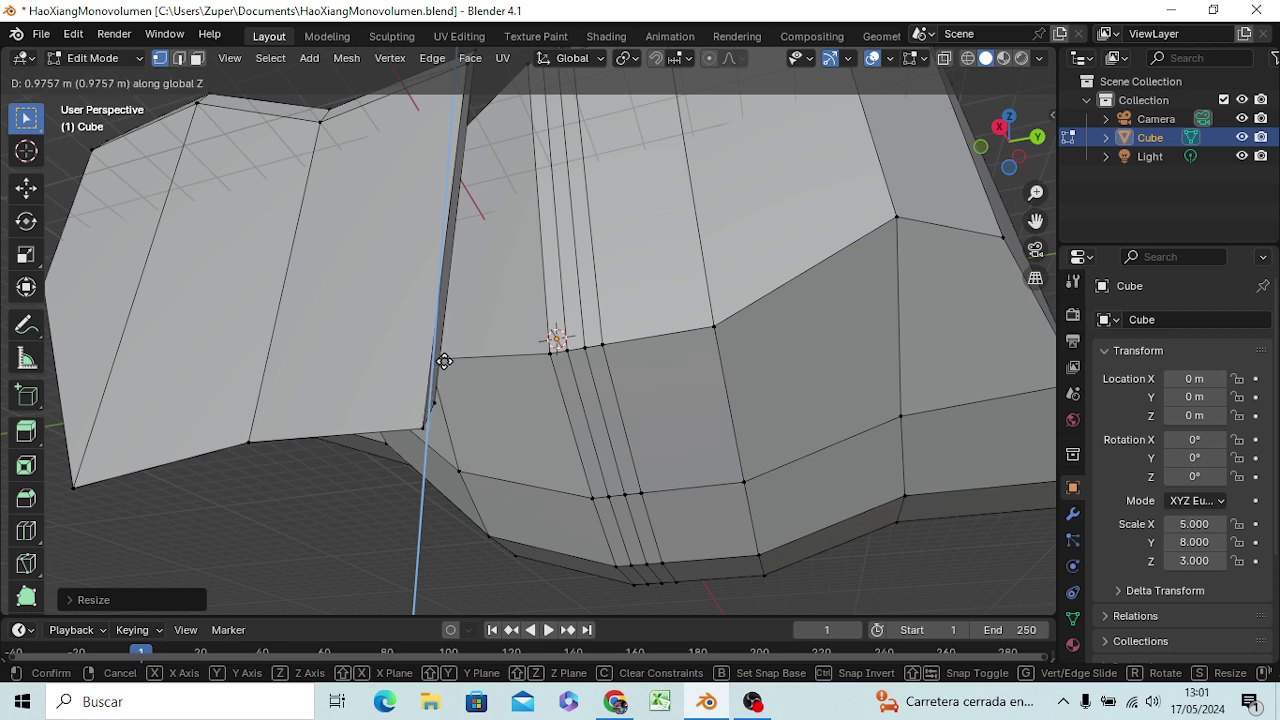
left_click(444, 361)
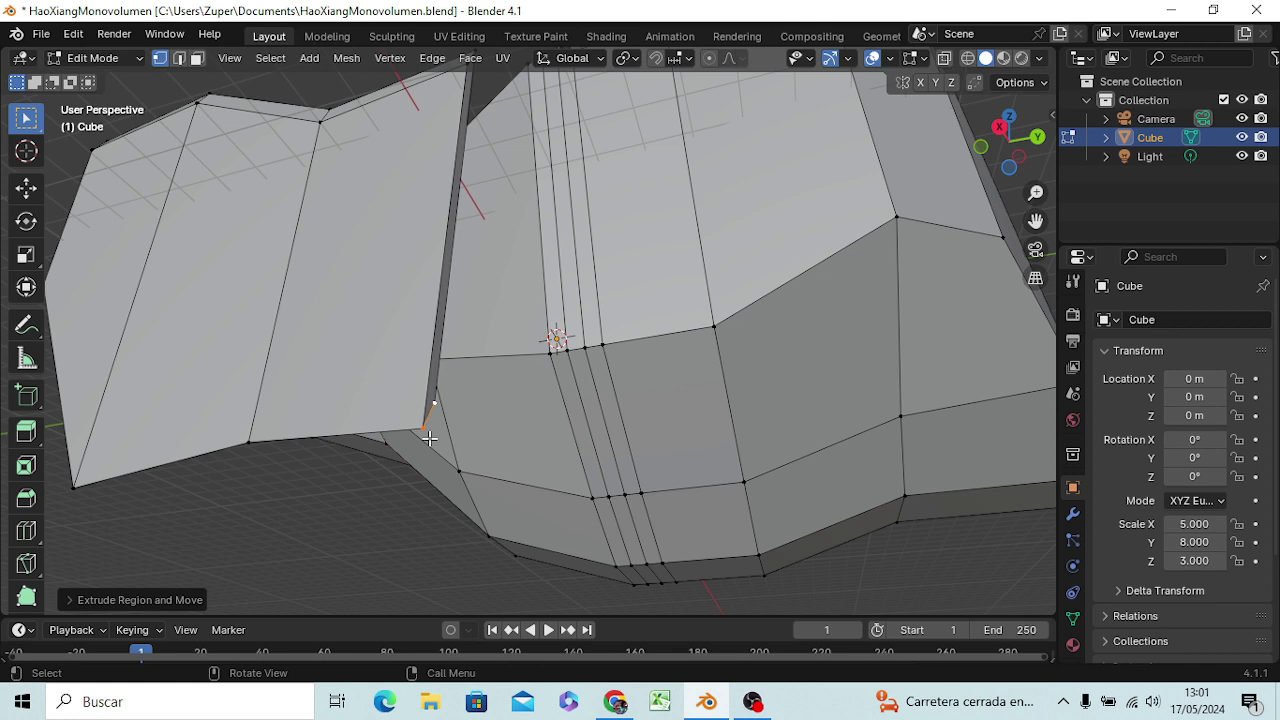
- Raise the plate's bottom and side edges about 1.31 m along Z
left_click(429, 438, "ctrl")
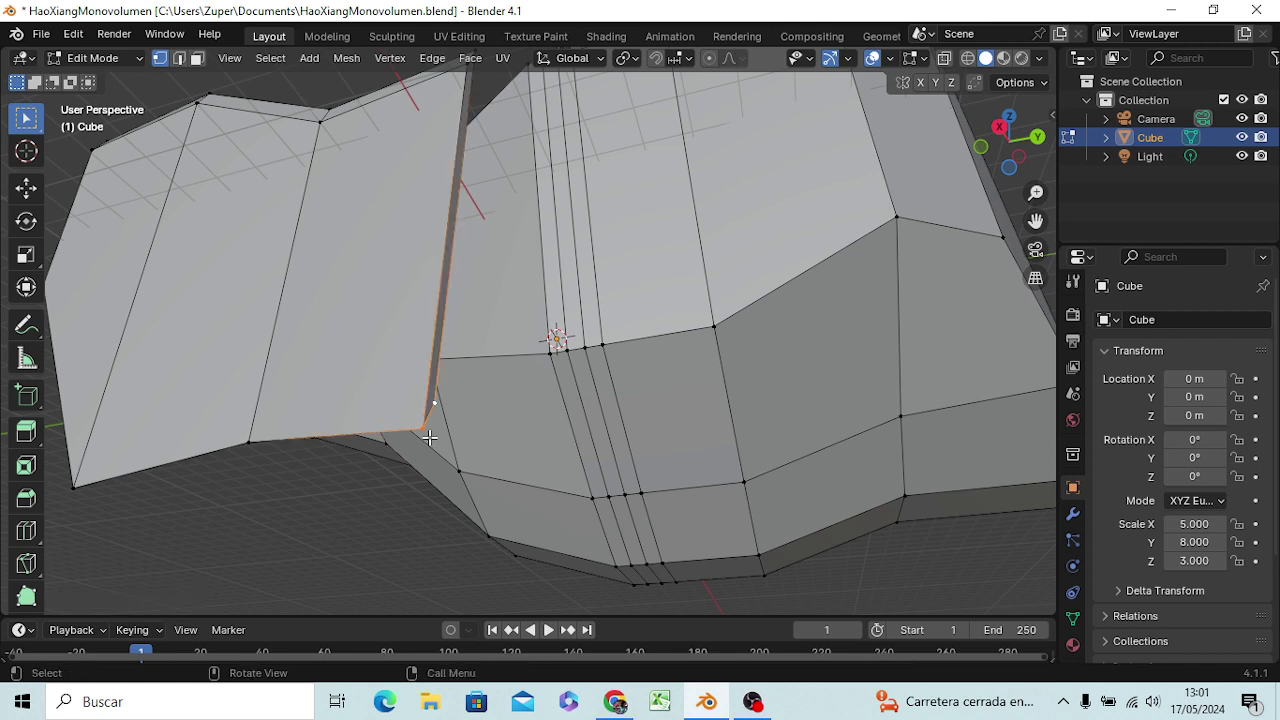
key("g")
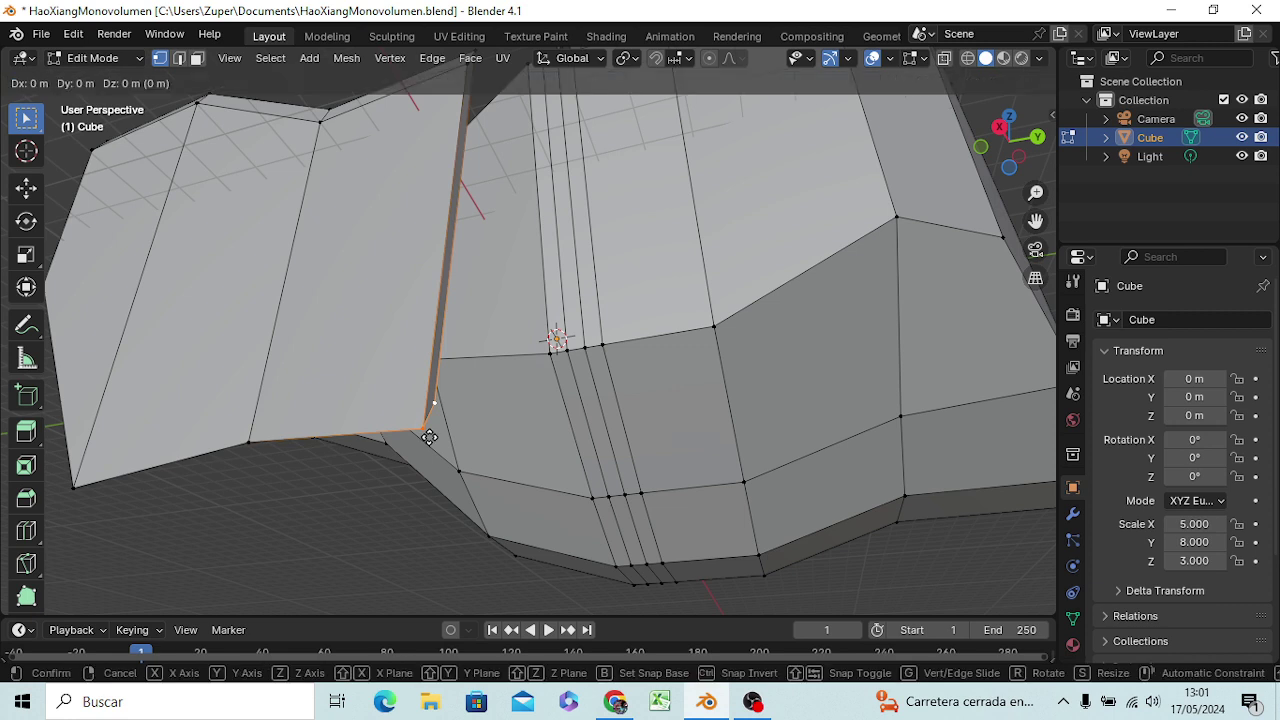
key("z")
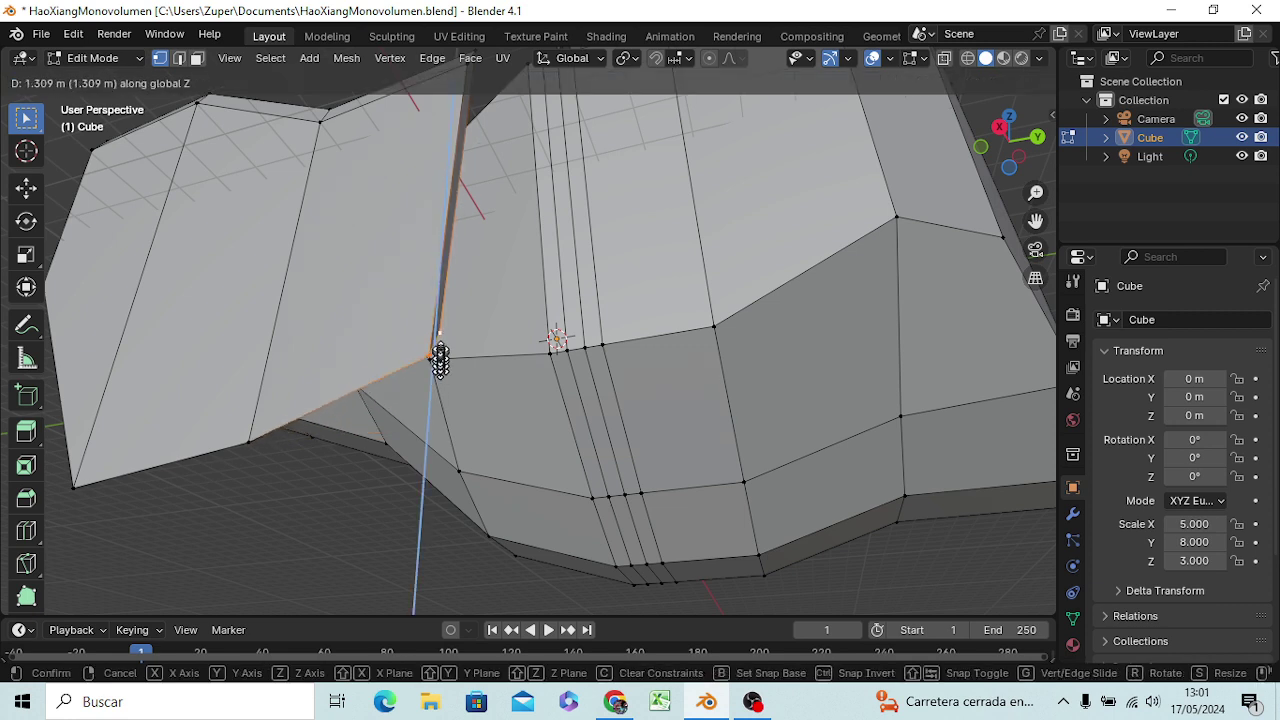
left_click(440, 281)
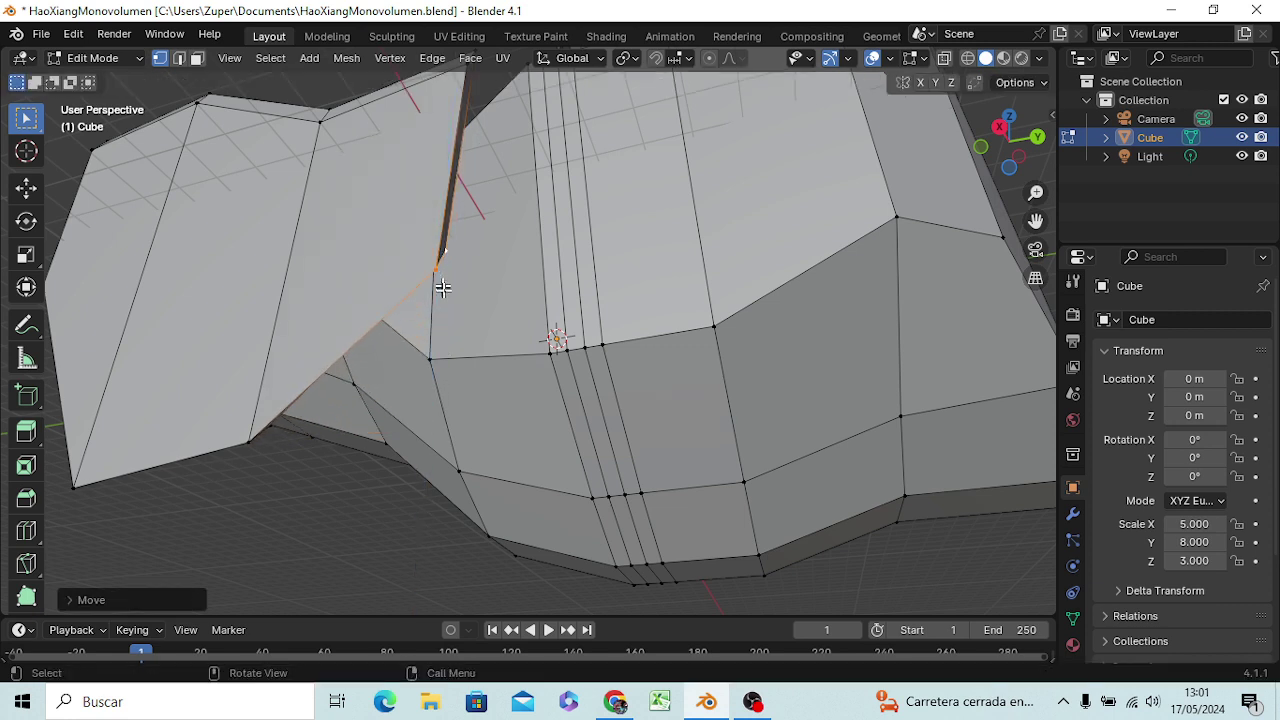
mouse_move(457, 352)
middle_mouse_down()
mouse_move(390, 498)
mouse_move(363, 503)
middle_mouse_up()
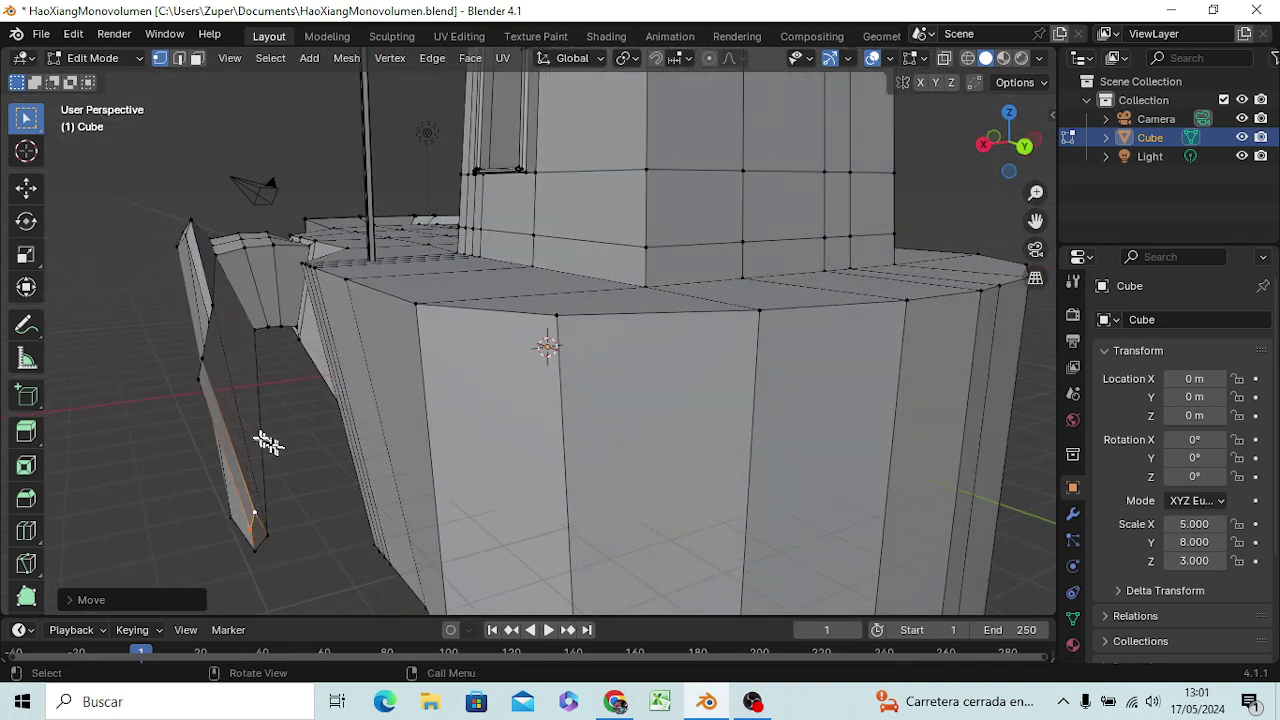
- Slide the bow plate's outer edge about -1.5 m along X
left_click(200, 376)
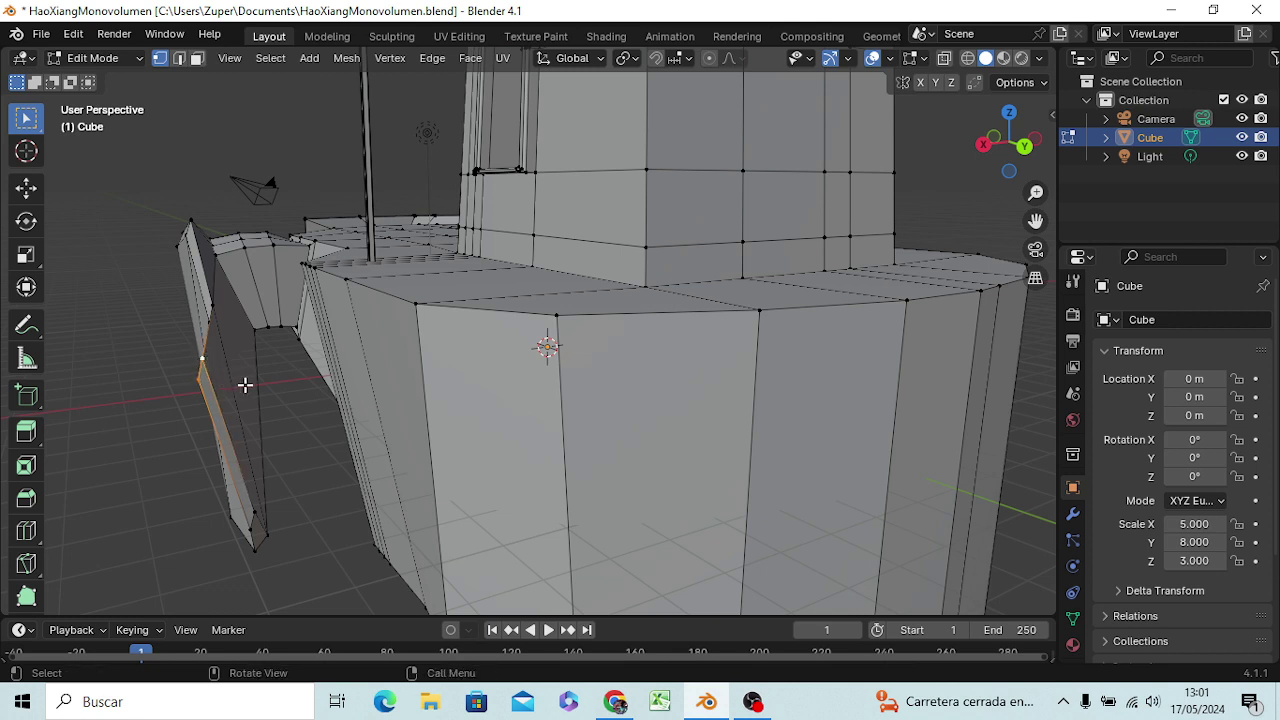
key("g")
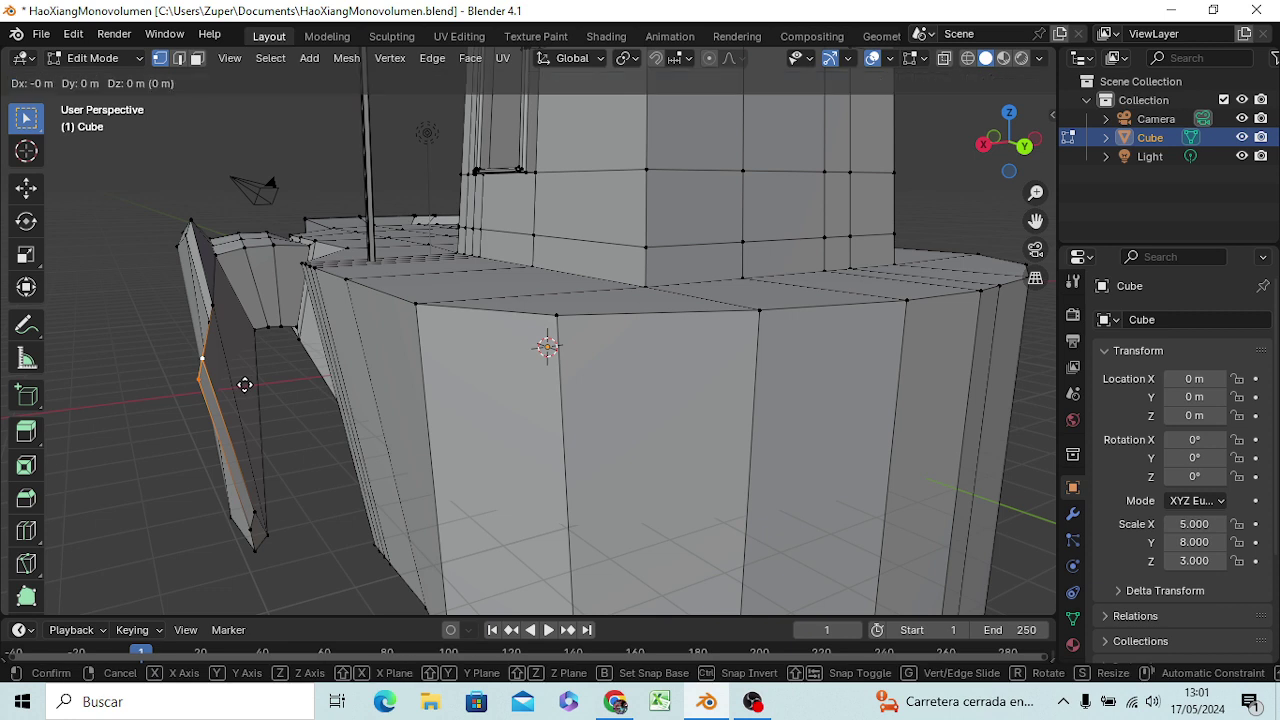
key("x")
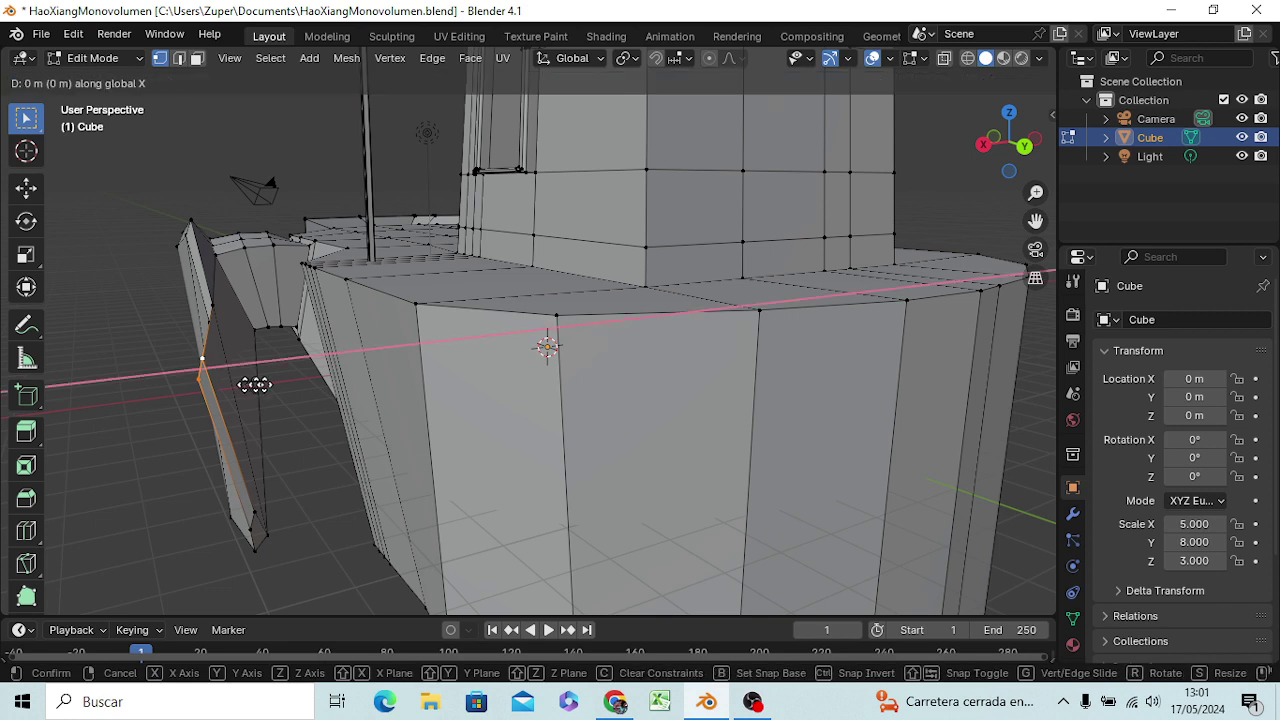
left_click(318, 383)
mouse_move(315, 440)
middle_mouse_down()
mouse_move(337, 451)
mouse_move(323, 409)
mouse_move(222, 445)
middle_mouse_up()
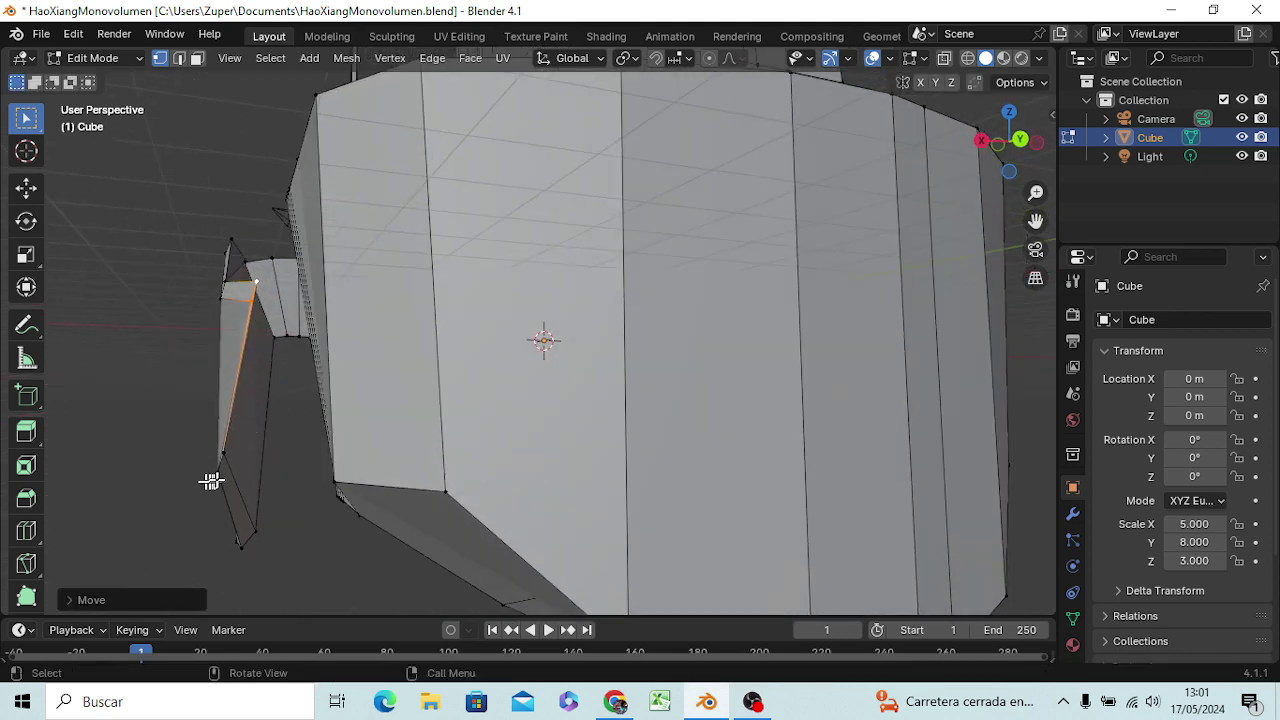
- Move the plate's lower corner vertex about 1.27 m along X against the hull
left_click(218, 470)
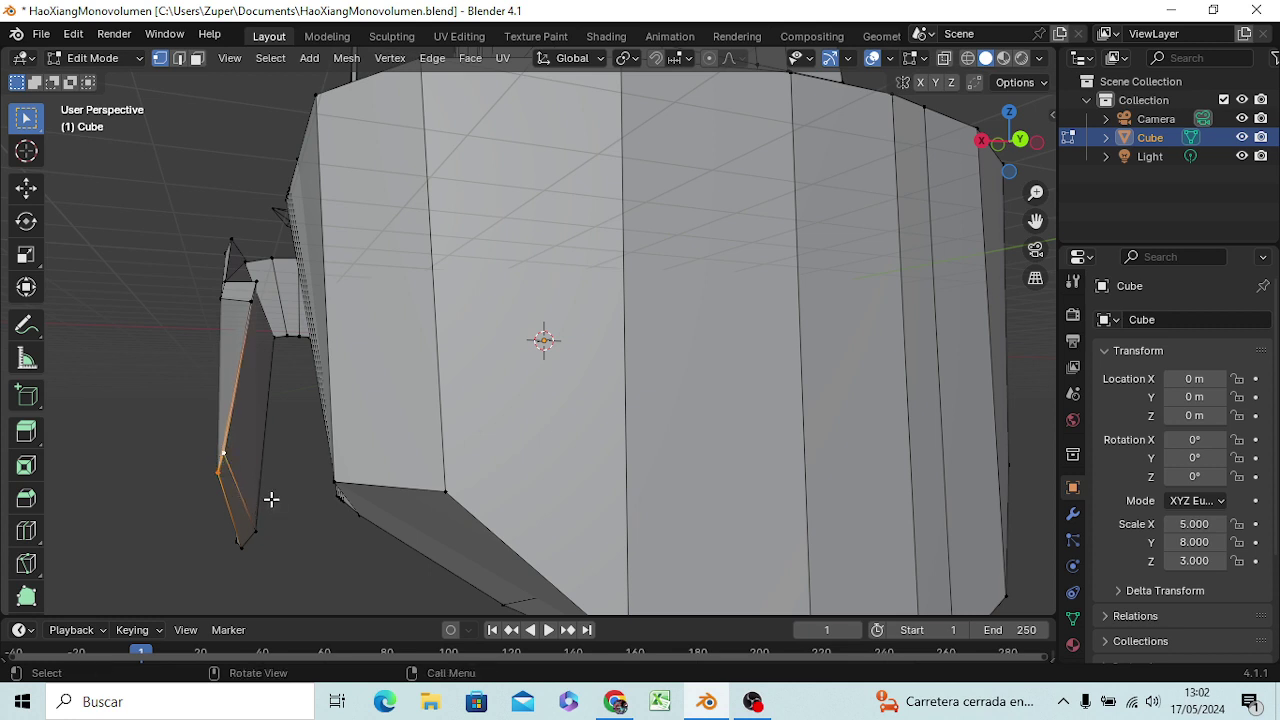
key("g")
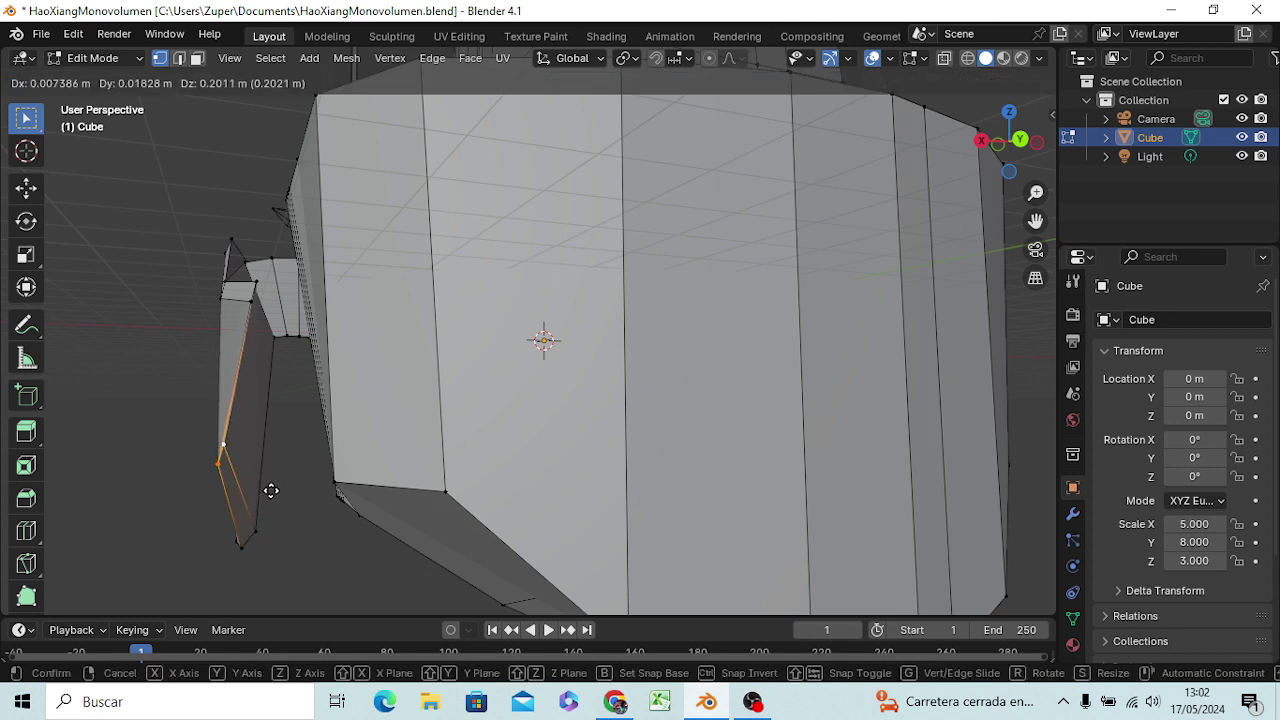
key("x")
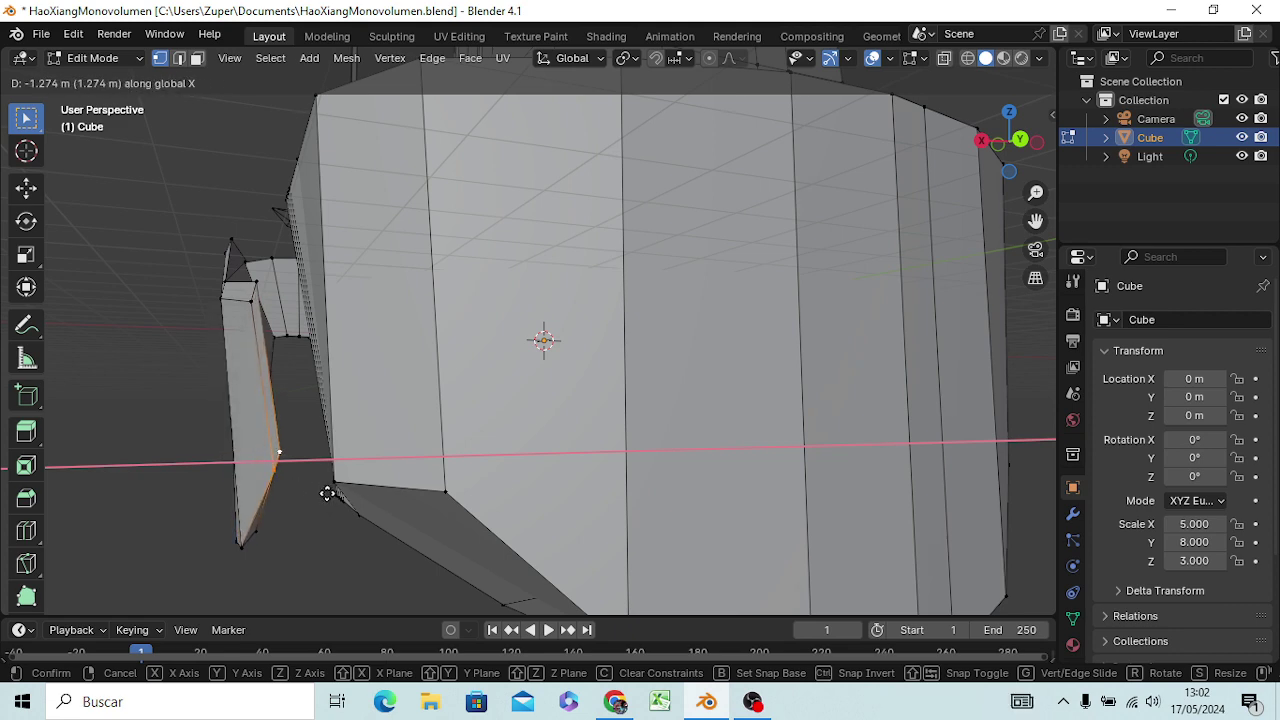
left_click(327, 493)
mouse_move(322, 505)
middle_mouse_down()
mouse_move(414, 503)
mouse_move(391, 563)
mouse_move(380, 110)
mouse_move(414, 126)
mouse_move(437, 109)
mouse_move(423, 86)
middle_mouse_up()
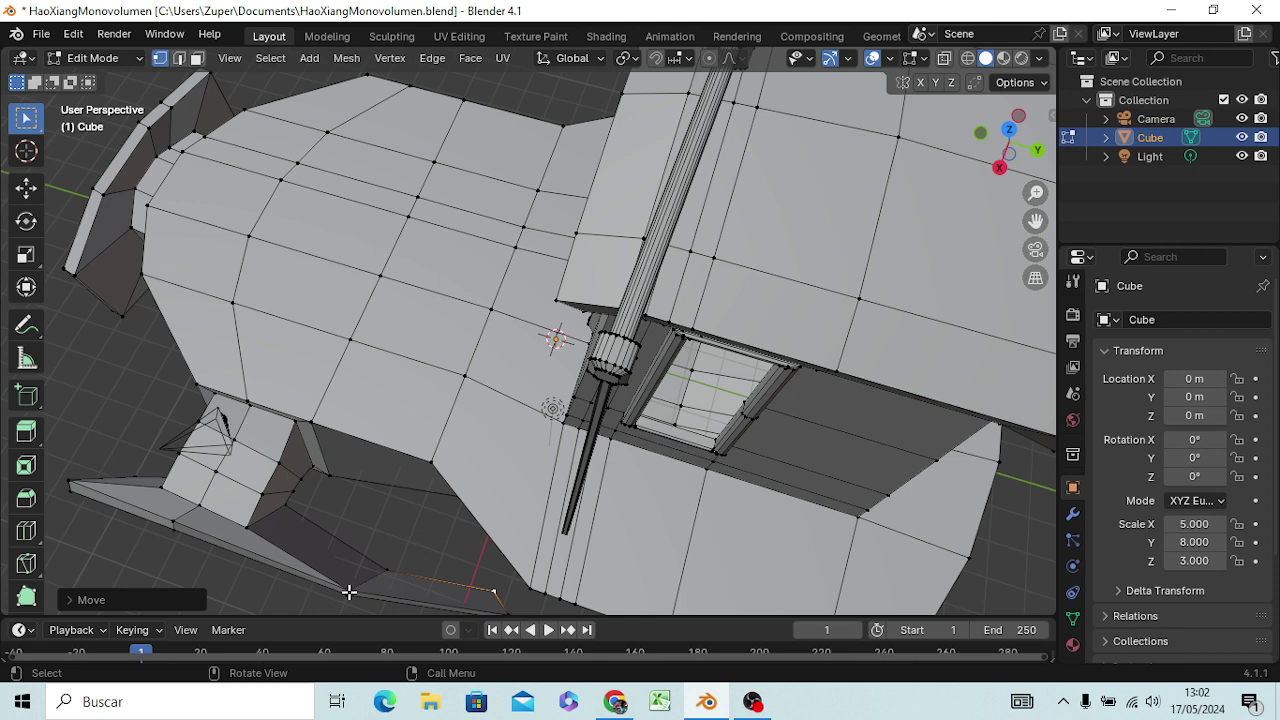
- Shift two lower vertices of the opposite bow plate about -1.97 m along X
left_click(349, 592, "shift")
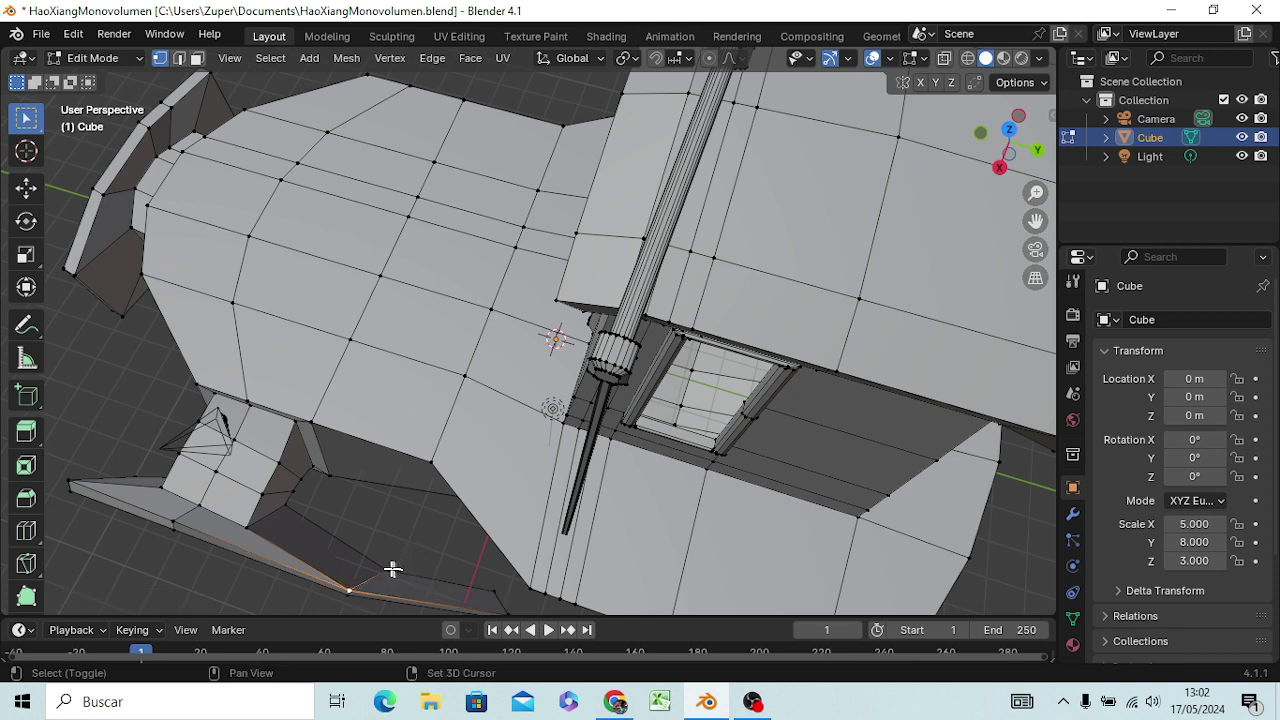
left_click(388, 570, "shift")
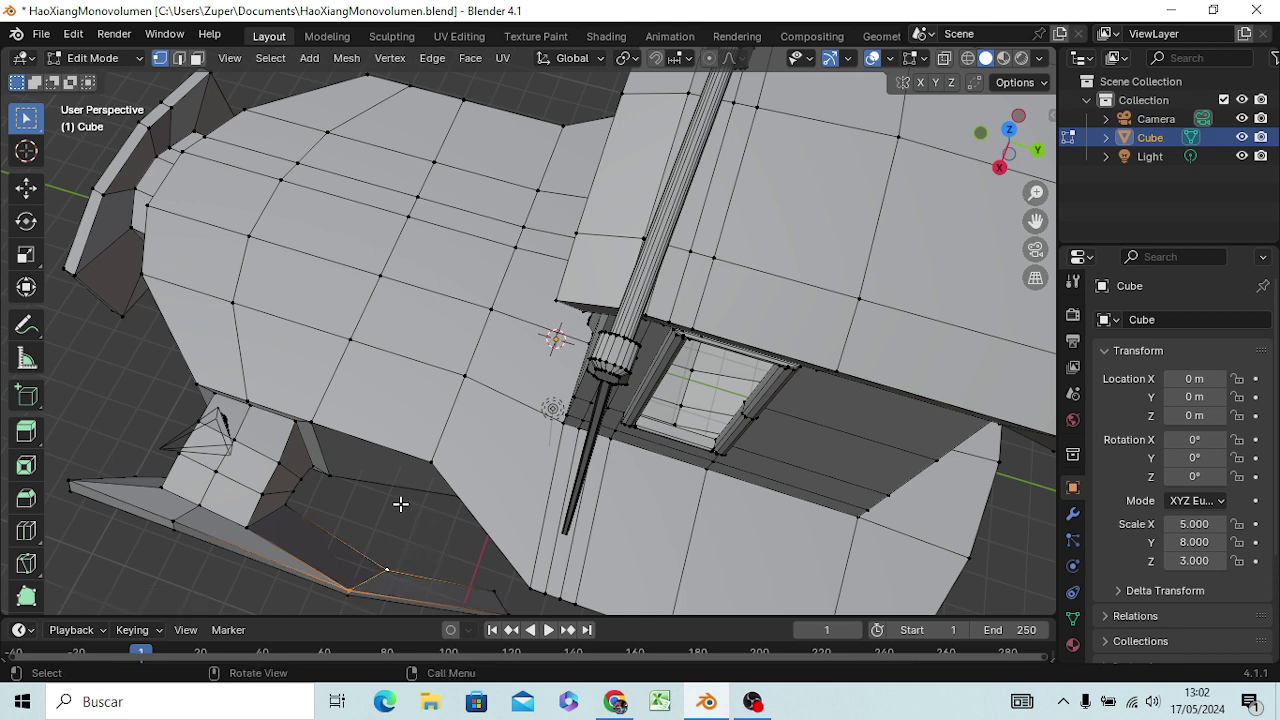
key("g")
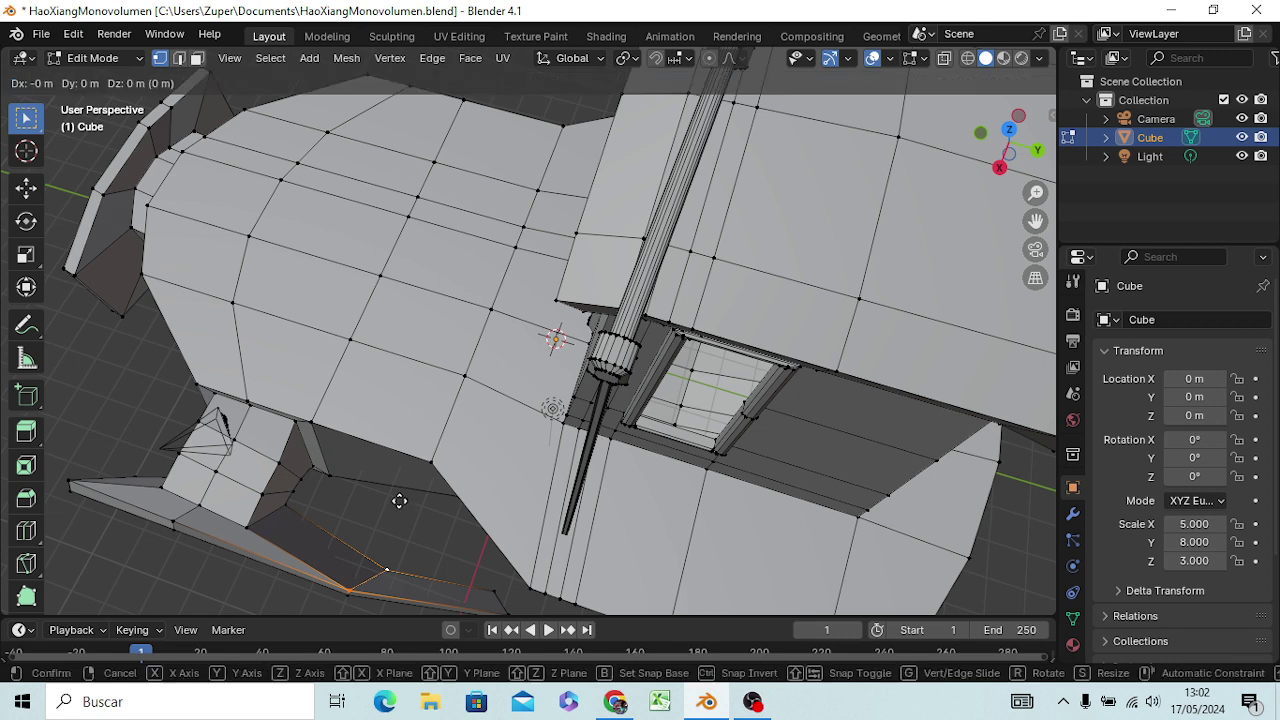
key("x")
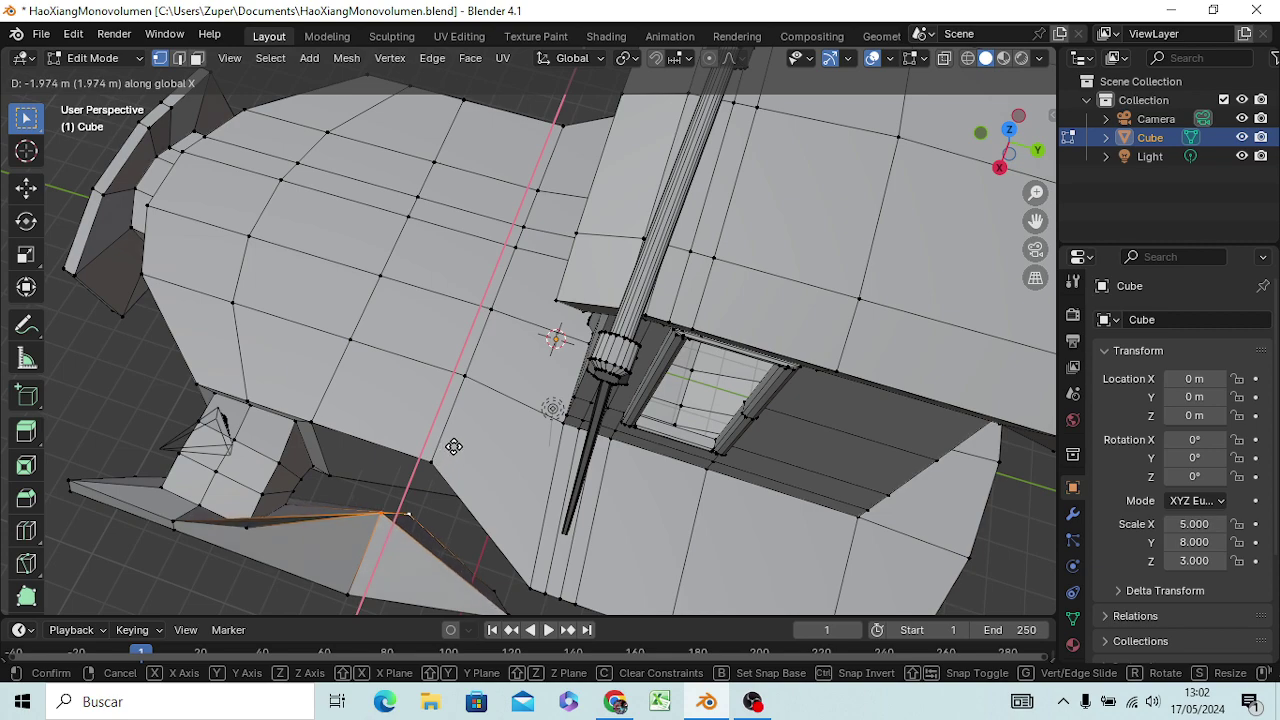
left_click(453, 447)
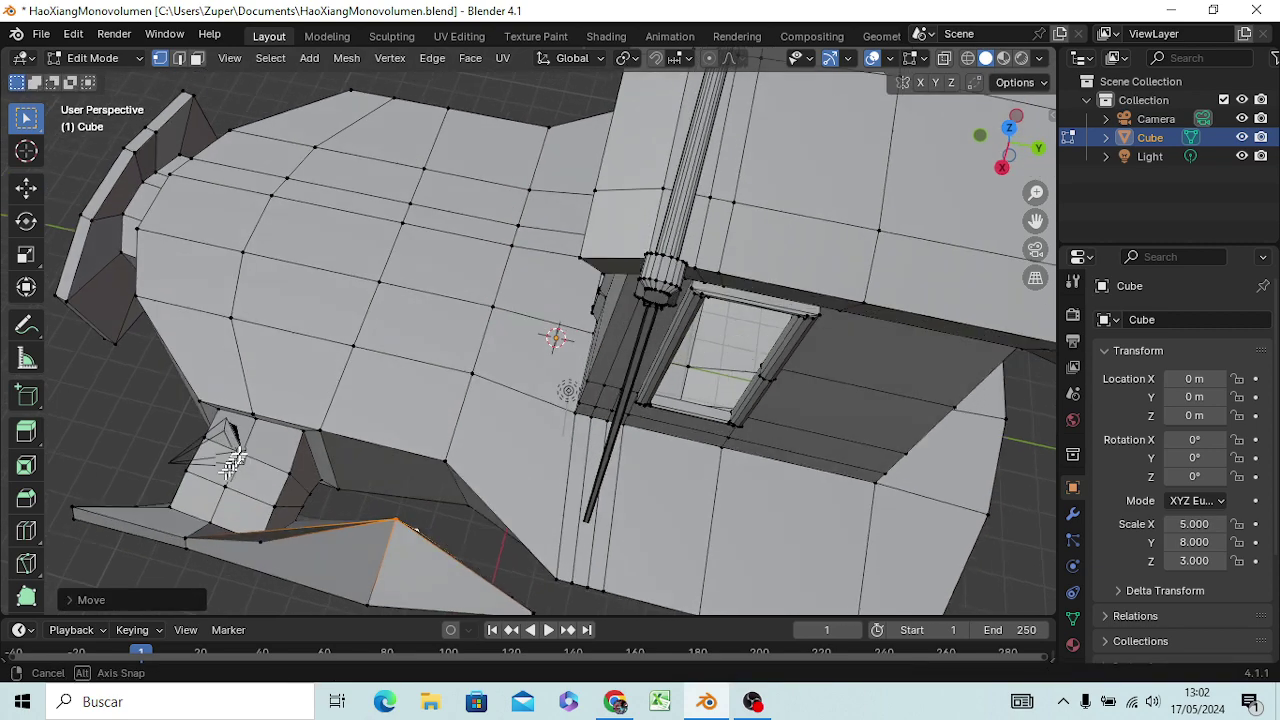
mouse_move(215, 470)
middle_mouse_down()
mouse_move(270, 380)
mouse_move(243, 120)
mouse_move(289, 194)
mouse_move(120, 237)
mouse_move(109, 266)
mouse_move(155, 380)
mouse_move(360, 326)
mouse_move(549, 297)
mouse_move(583, 251)
mouse_move(677, 386)
mouse_move(349, 377)
mouse_move(251, 223)
mouse_move(371, 294)
mouse_move(390, 289)
mouse_move(323, 371)
mouse_move(240, 366)
mouse_move(363, 371)
mouse_move(410, 327)
middle_mouse_up()
scroll(390, 289, "down", 10)
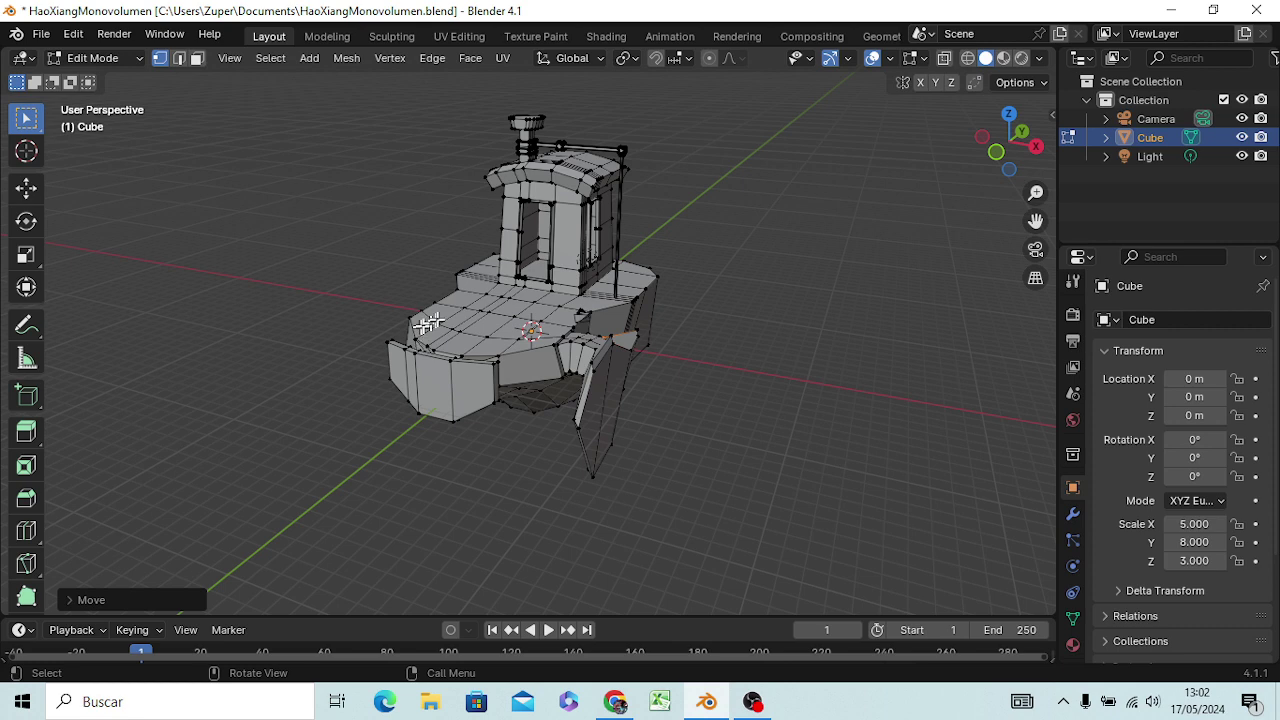
mouse_move(430, 323)
middle_mouse_down()
mouse_move(423, 386)
mouse_move(554, 356)
mouse_move(530, 340)
mouse_move(523, 393)
middle_mouse_up()
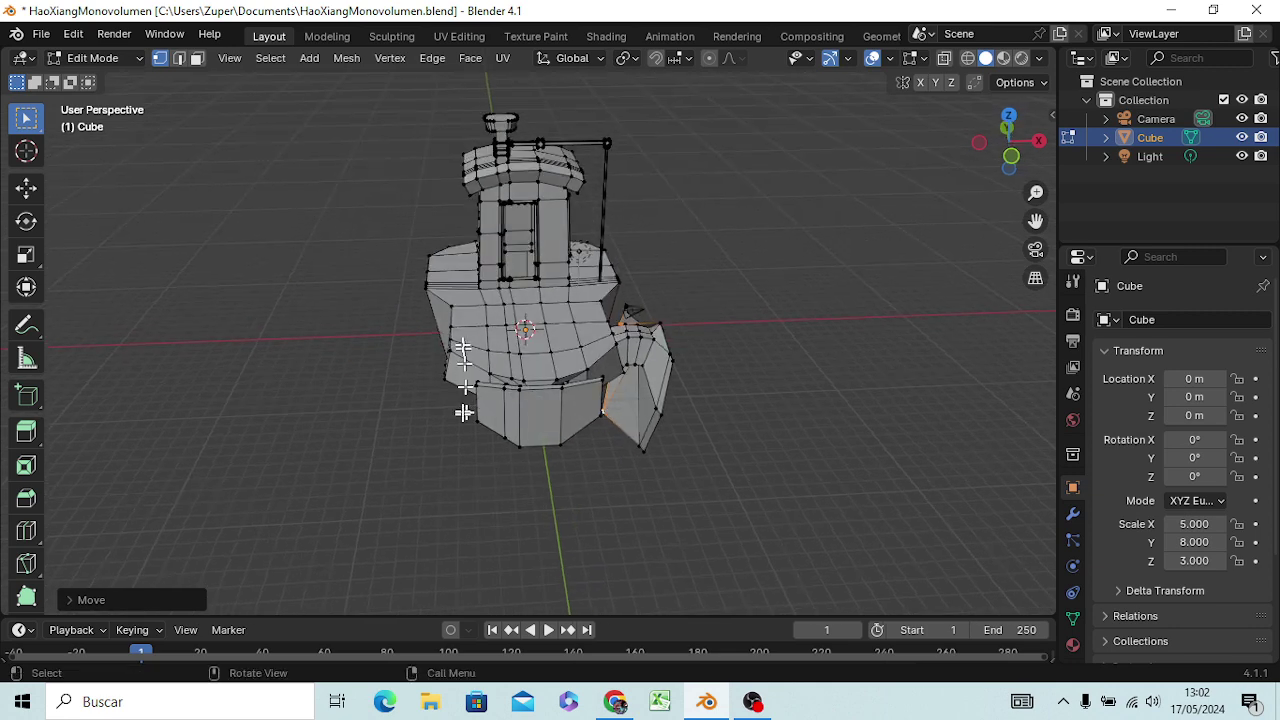
left_click(485, 352)
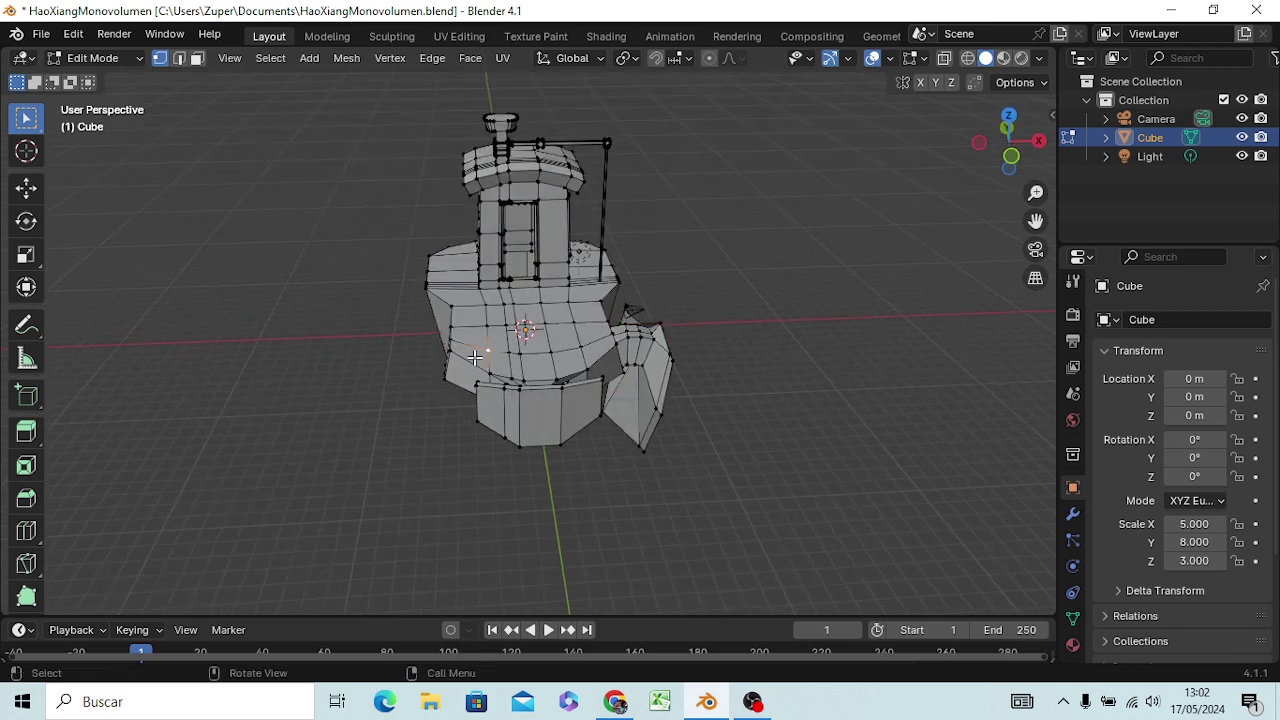
mouse_move(634, 251)
middle_mouse_down()
mouse_move(674, 229)
mouse_move(479, 161)
mouse_move(409, 163)
mouse_move(497, 345)
mouse_move(514, 337)
mouse_move(517, 257)
mouse_move(494, 184)
middle_mouse_up()
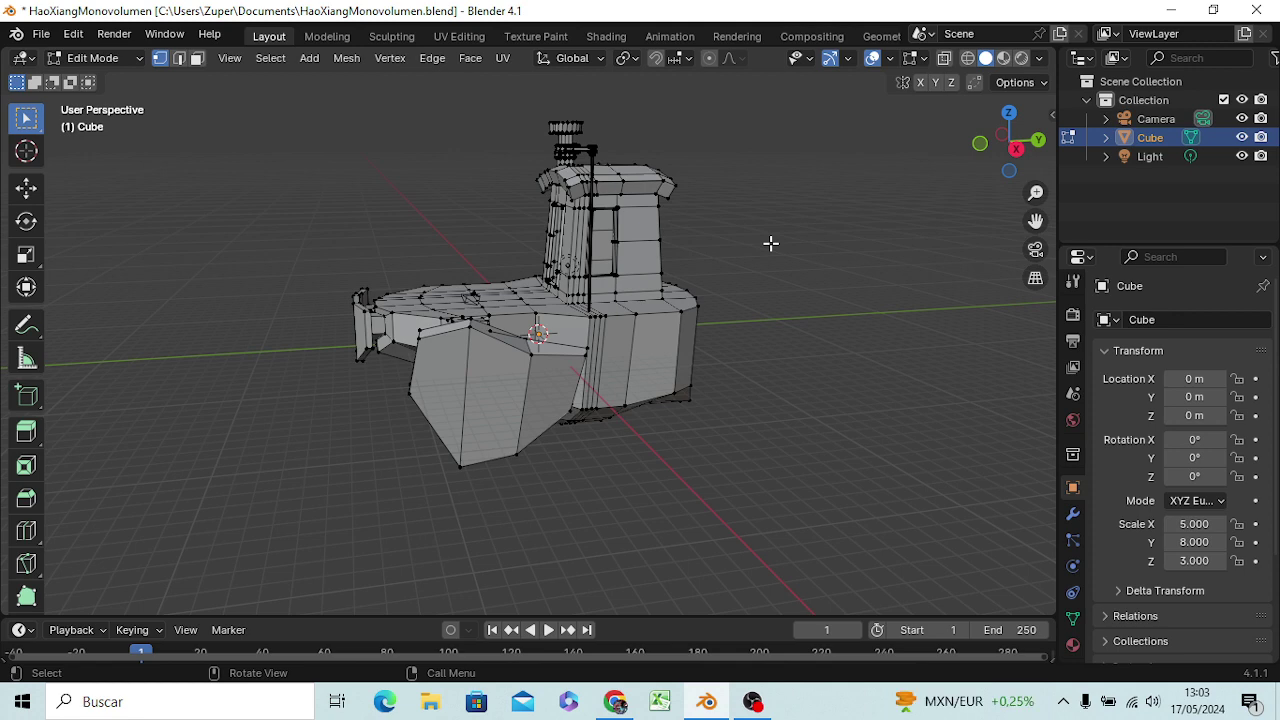
mouse_move(638, 388)
middle_mouse_down()
mouse_move(577, 457)
mouse_move(700, 466)
mouse_move(700, 491)
middle_mouse_up()
scroll(645, 449, "up", 1)
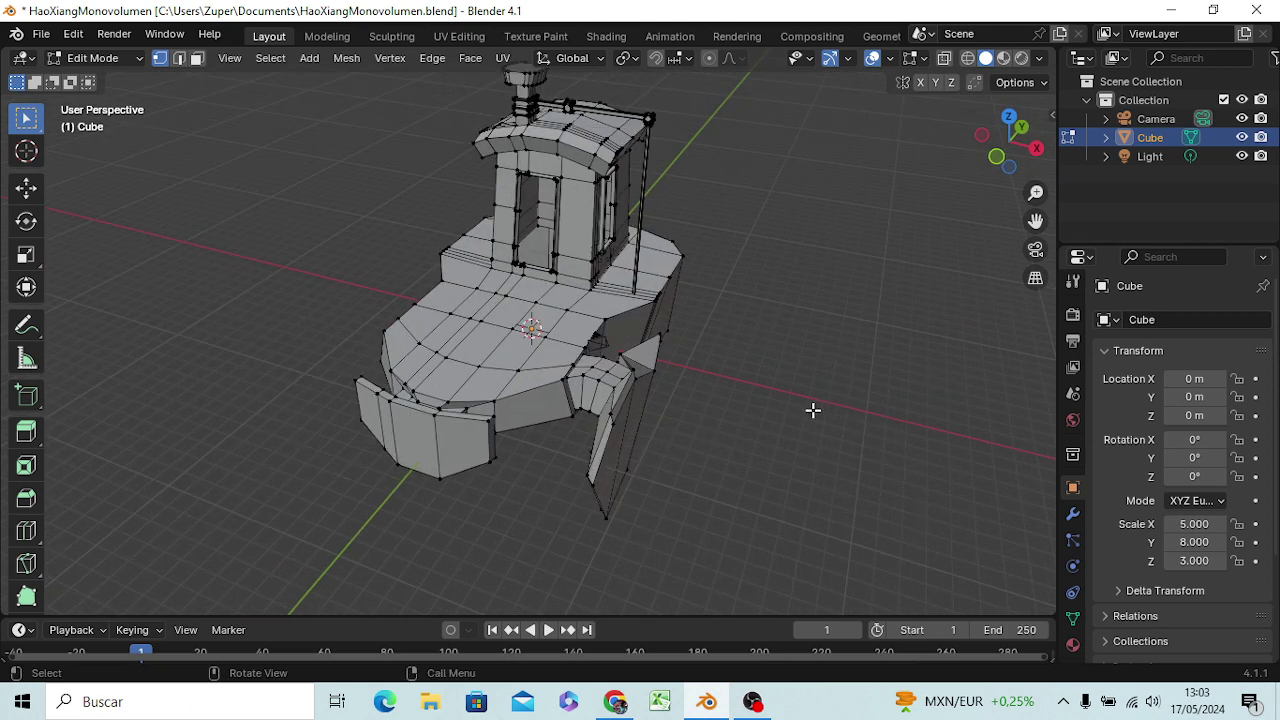
scroll(813, 410, "down", 2)
scroll(770, 413, "up", 1)
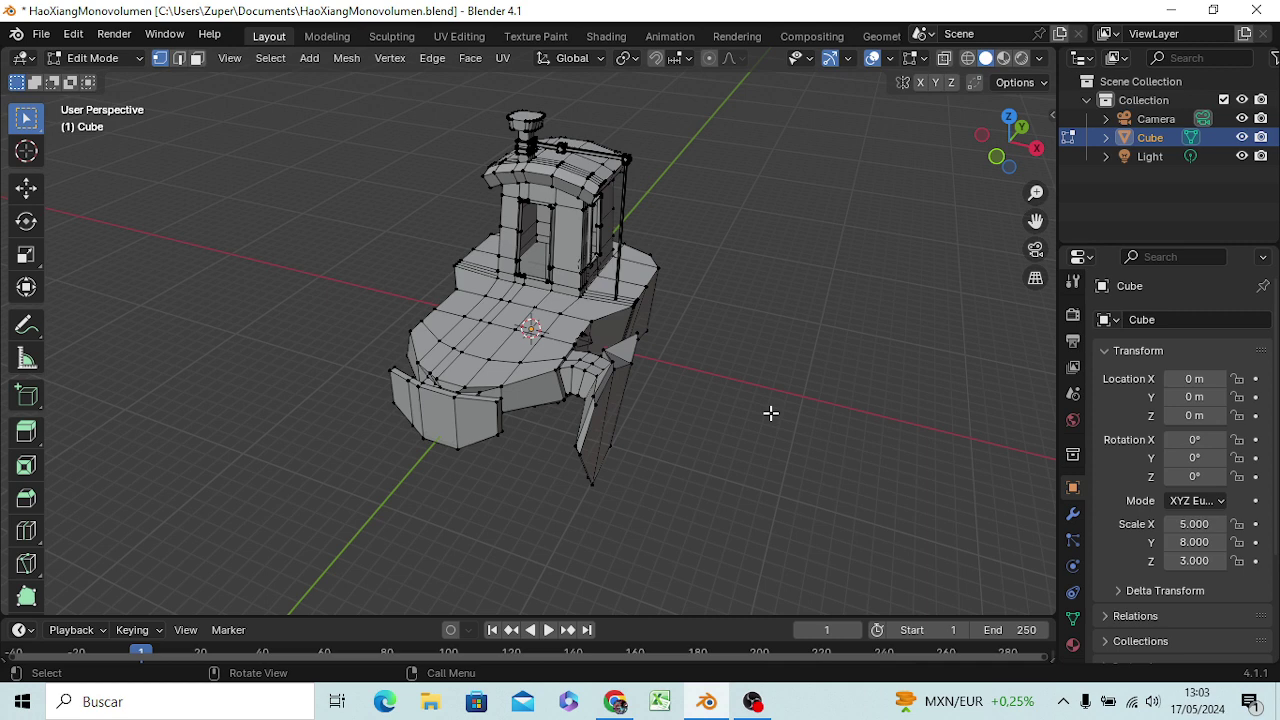
- Switch to Object Mode and view the finished tugboat from the side
key("Tab")
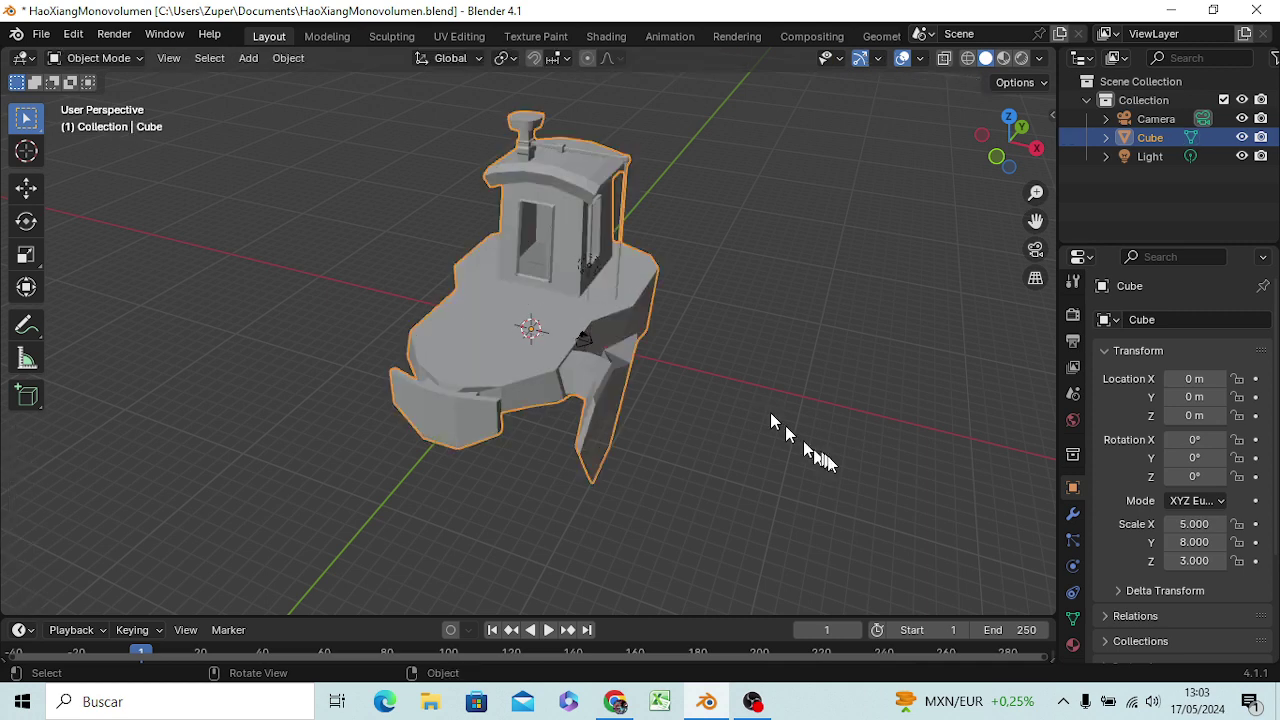
mouse_move(820, 460)
middle_mouse_down()
mouse_move(712, 385)
mouse_move(722, 437)
mouse_move(786, 402)
mouse_move(821, 448)
mouse_move(929, 480)
mouse_move(830, 498)
mouse_move(714, 488)
mouse_move(704, 405)
mouse_move(600, 429)
mouse_move(777, 434)
mouse_move(809, 403)
mouse_move(855, 432)
mouse_move(866, 506)
mouse_move(731, 531)
mouse_move(691, 486)
mouse_move(740, 417)
middle_mouse_up()
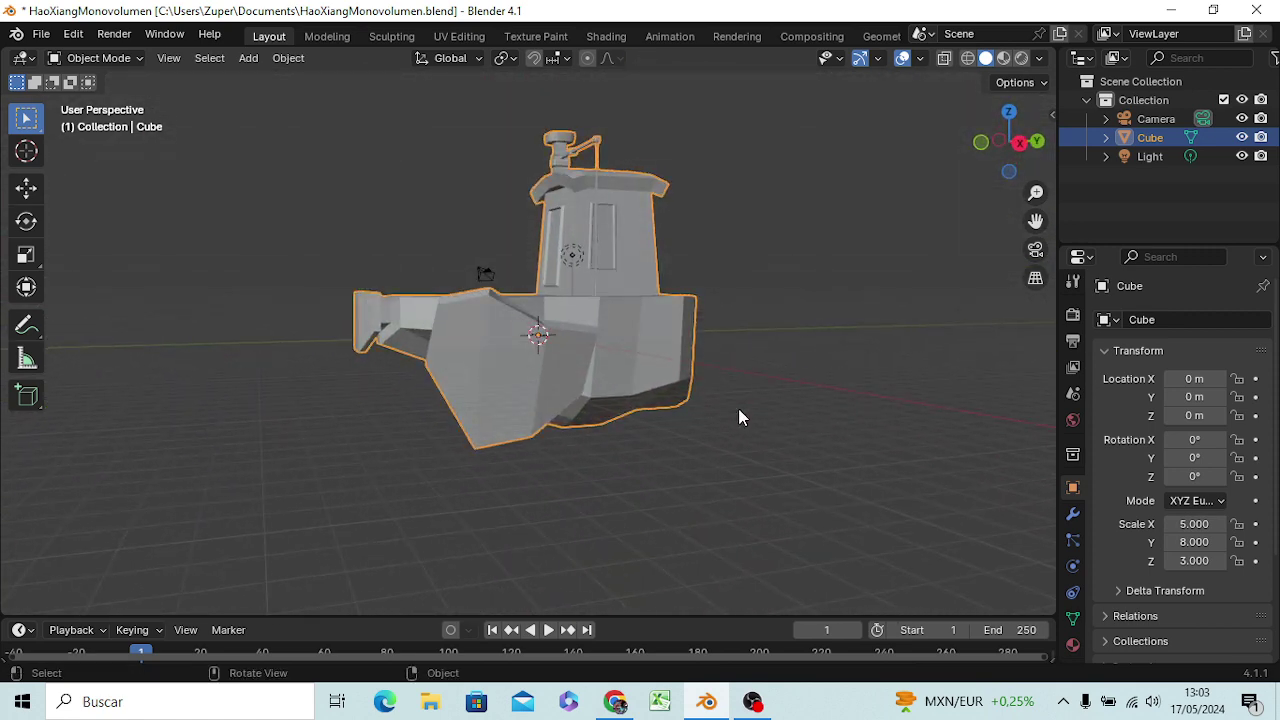